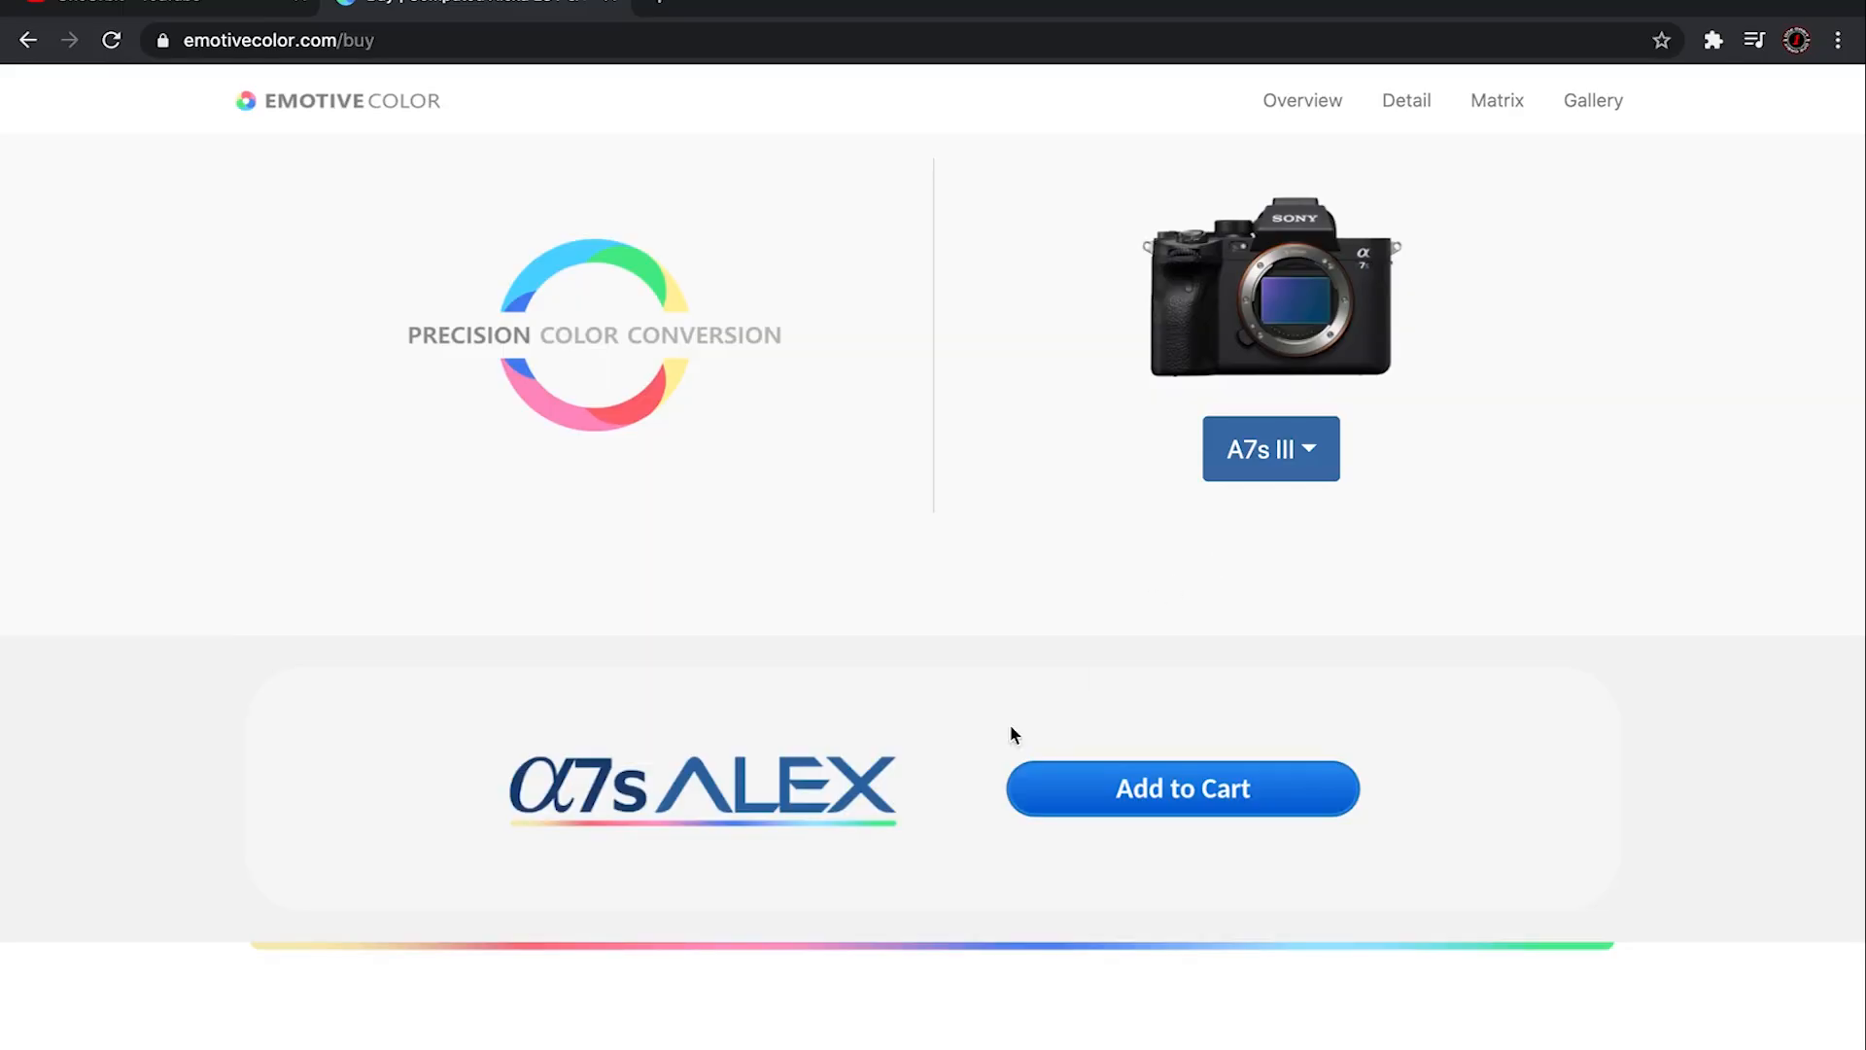
# Step: Add the A7s ALEX color conversion for the Sony A7s III to the cart
pyautogui.click(1165, 797)
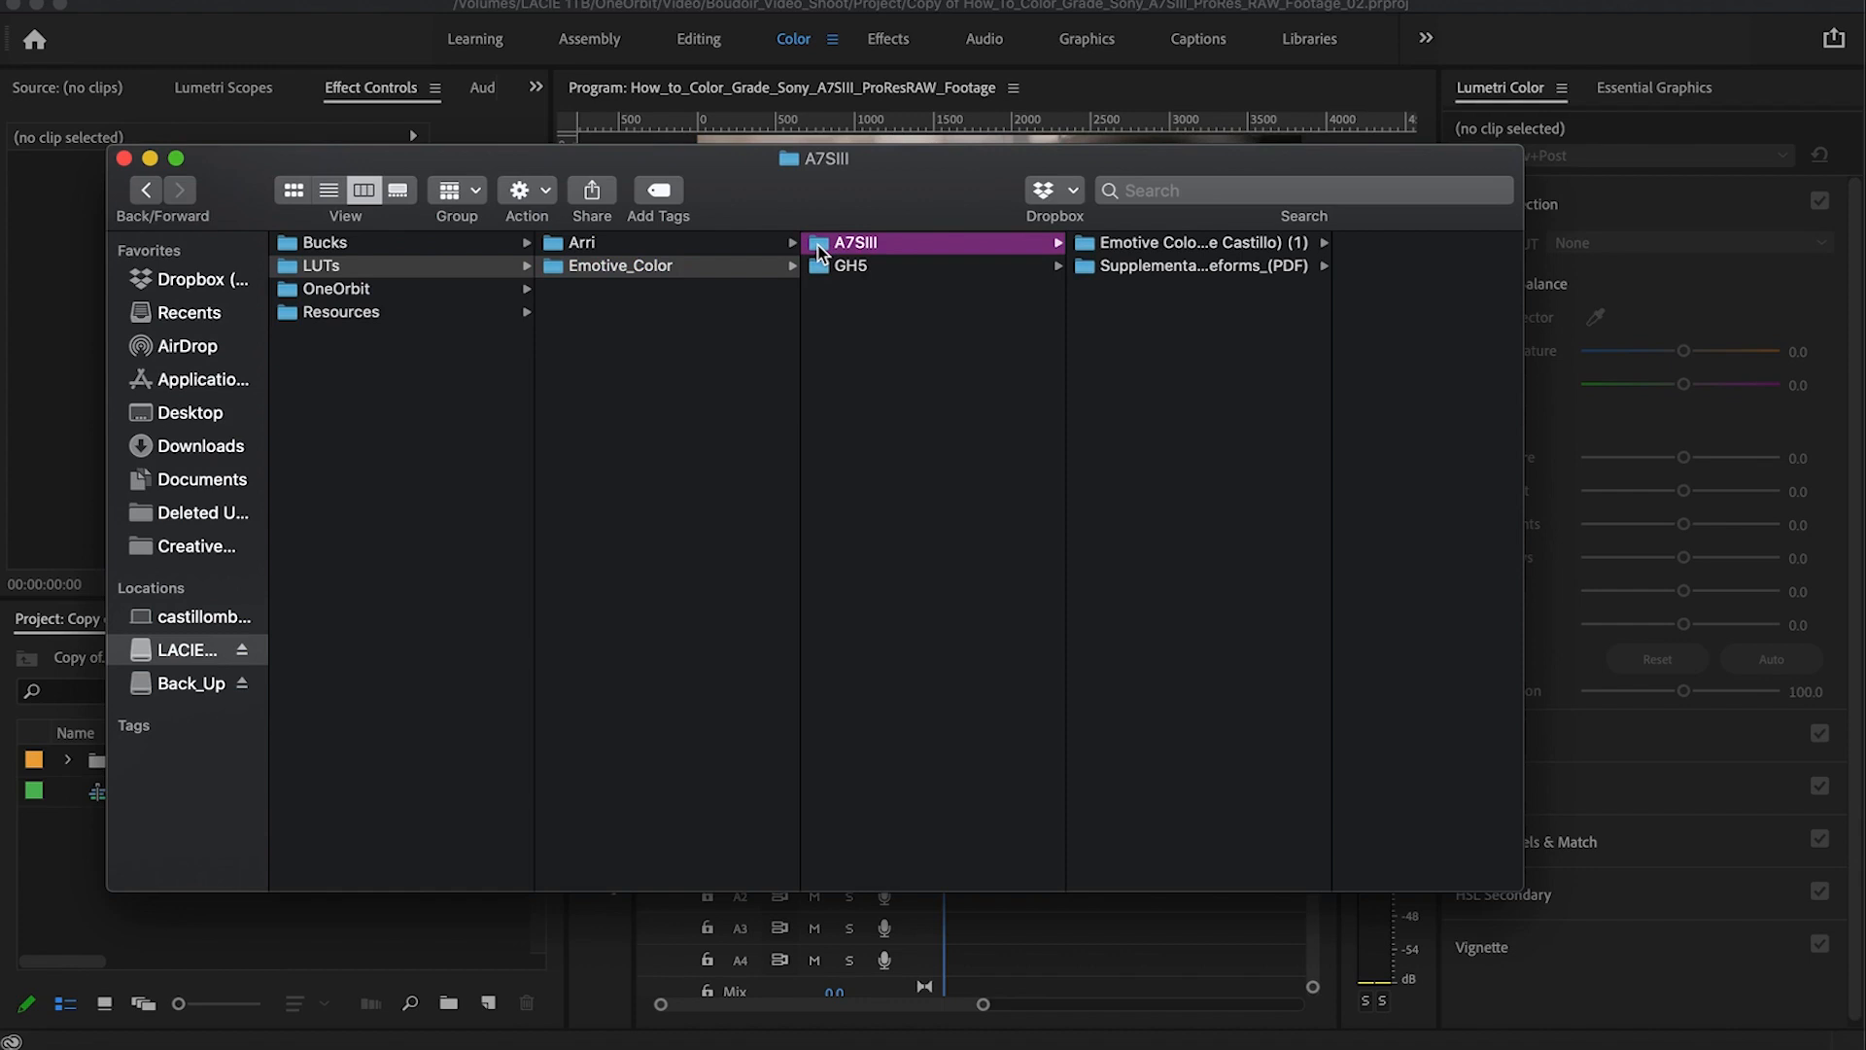
# Step: Switch to Finder, open Supplemental_Waveforms_(PDF) in the A7SIII LUT folder, widen its column and preview 0 - Waveform Guide.jpg
pyautogui.click(1088, 248)
pyautogui.click(1038, 270)
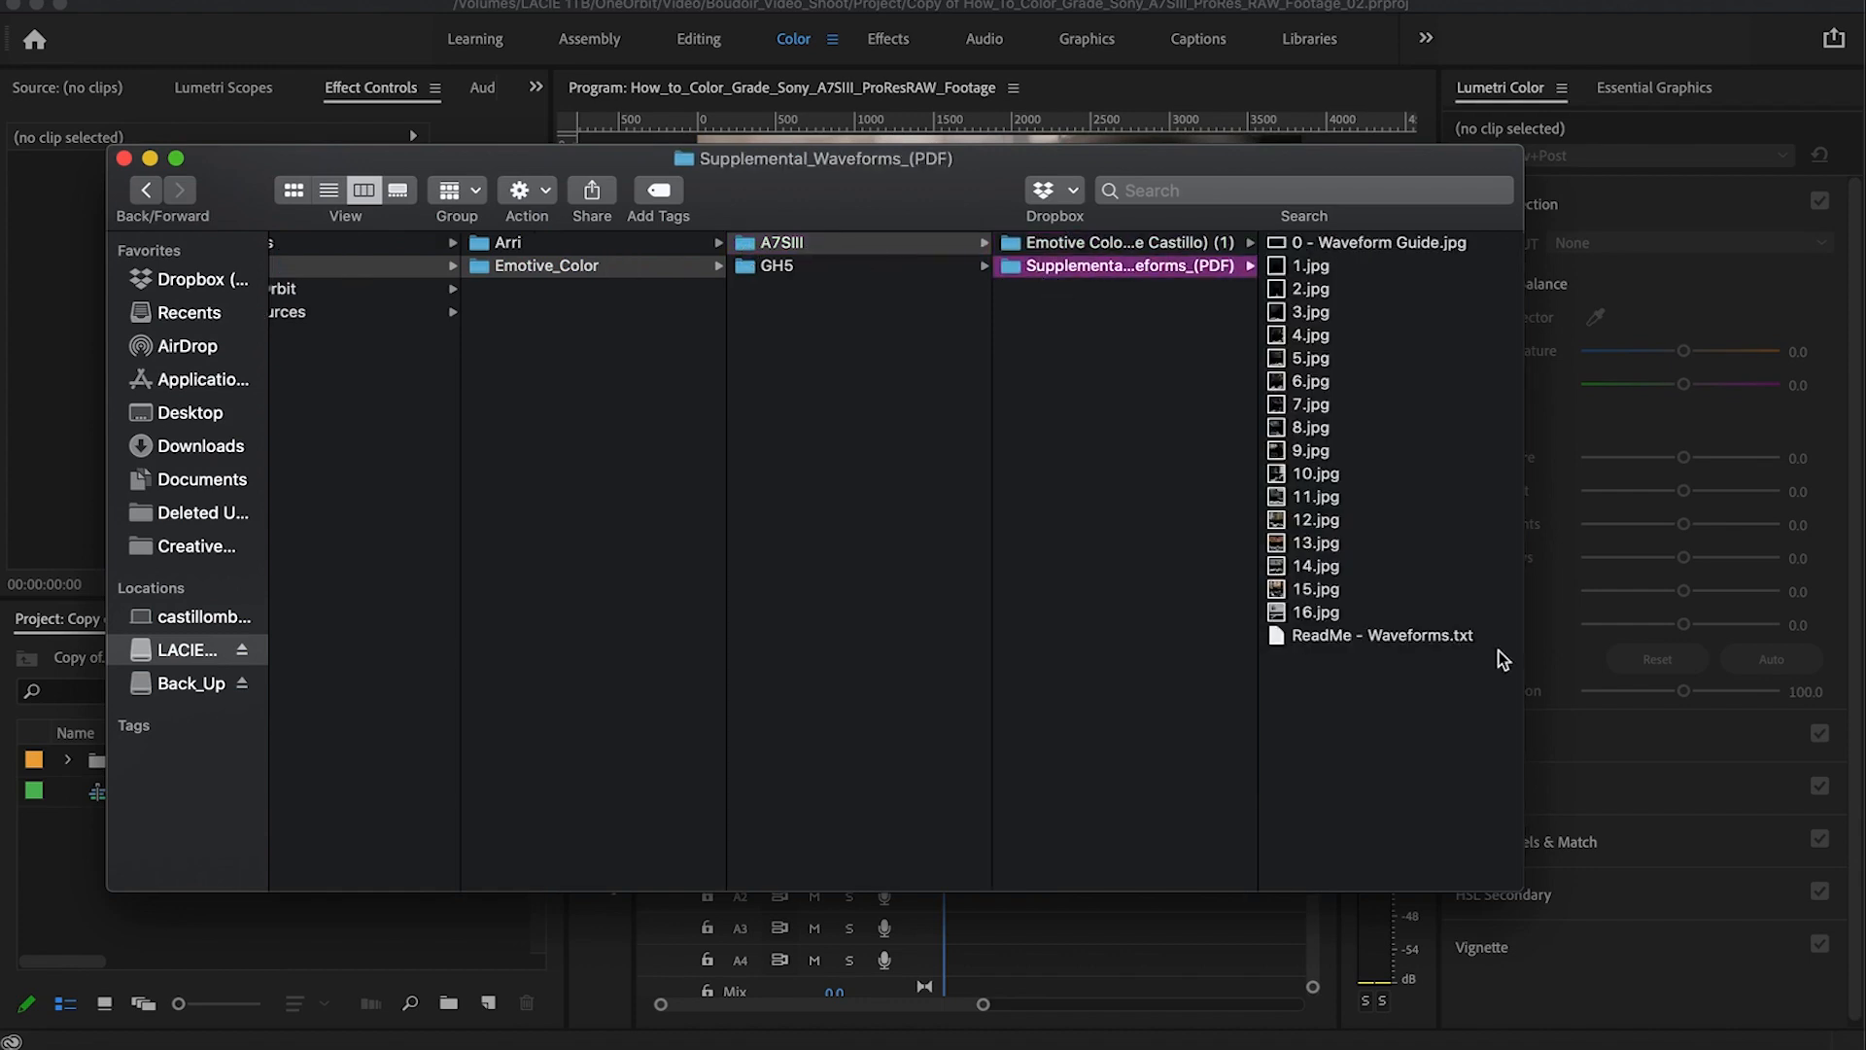
pyautogui.moveTo(1256, 318); pyautogui.dragTo(1493, 318)
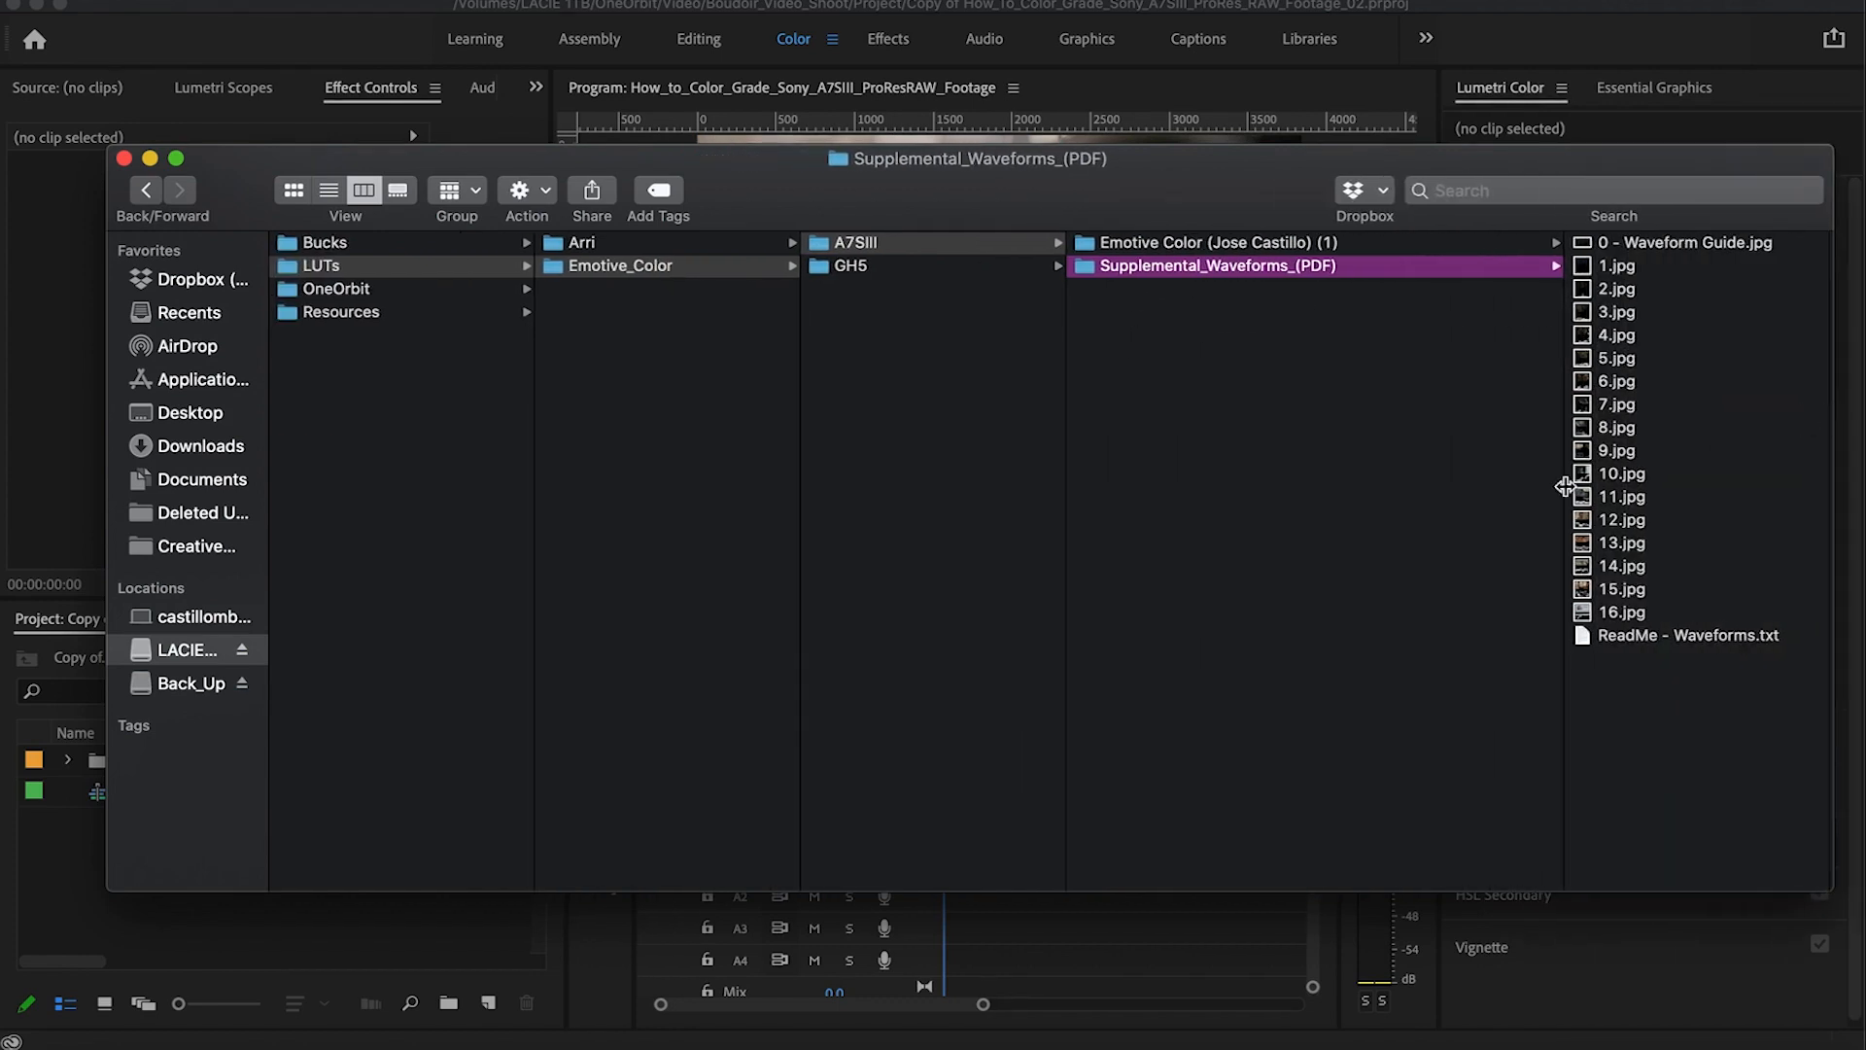
pyautogui.click(1640, 242)
pyautogui.press('space')
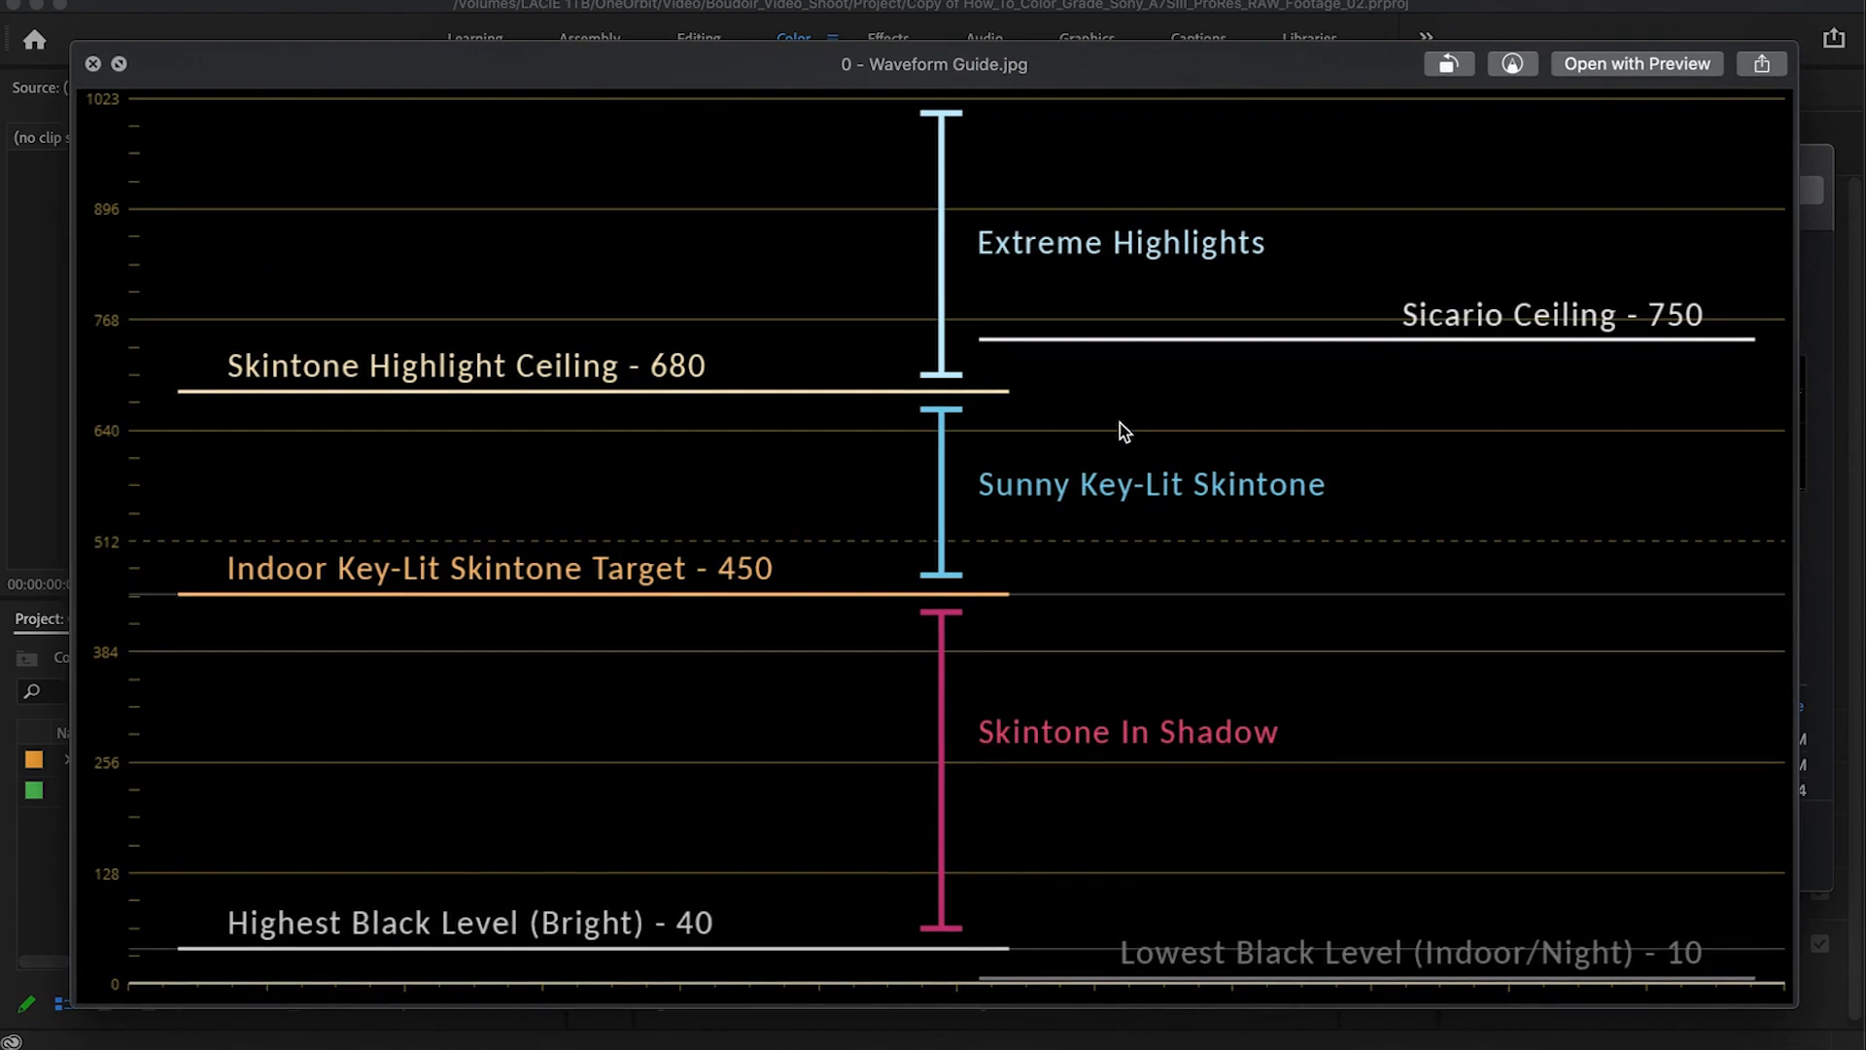
pyautogui.press('space')
# Step: View the welcome text file in the Emotive Color folder and A7s Alex Documentation.pdf in its A7s Alex subfolder
pyautogui.click(818, 243)
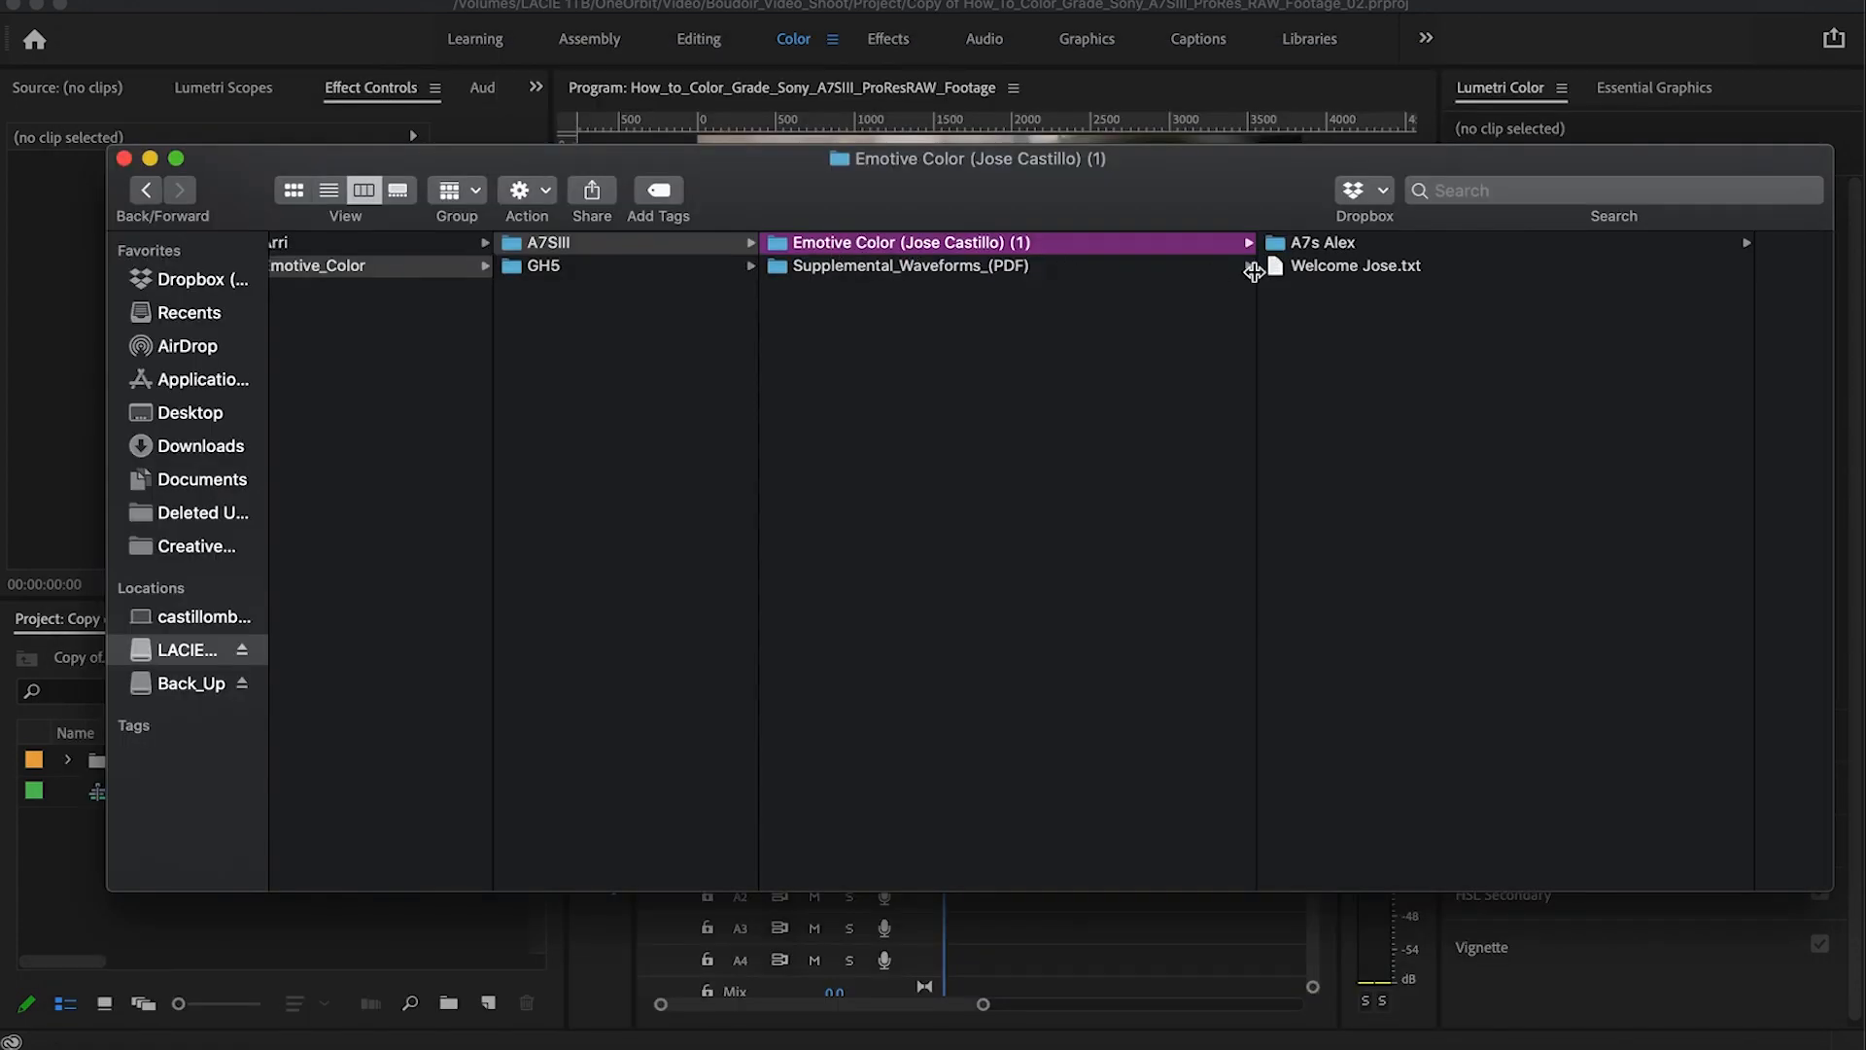
pyautogui.click(1346, 267)
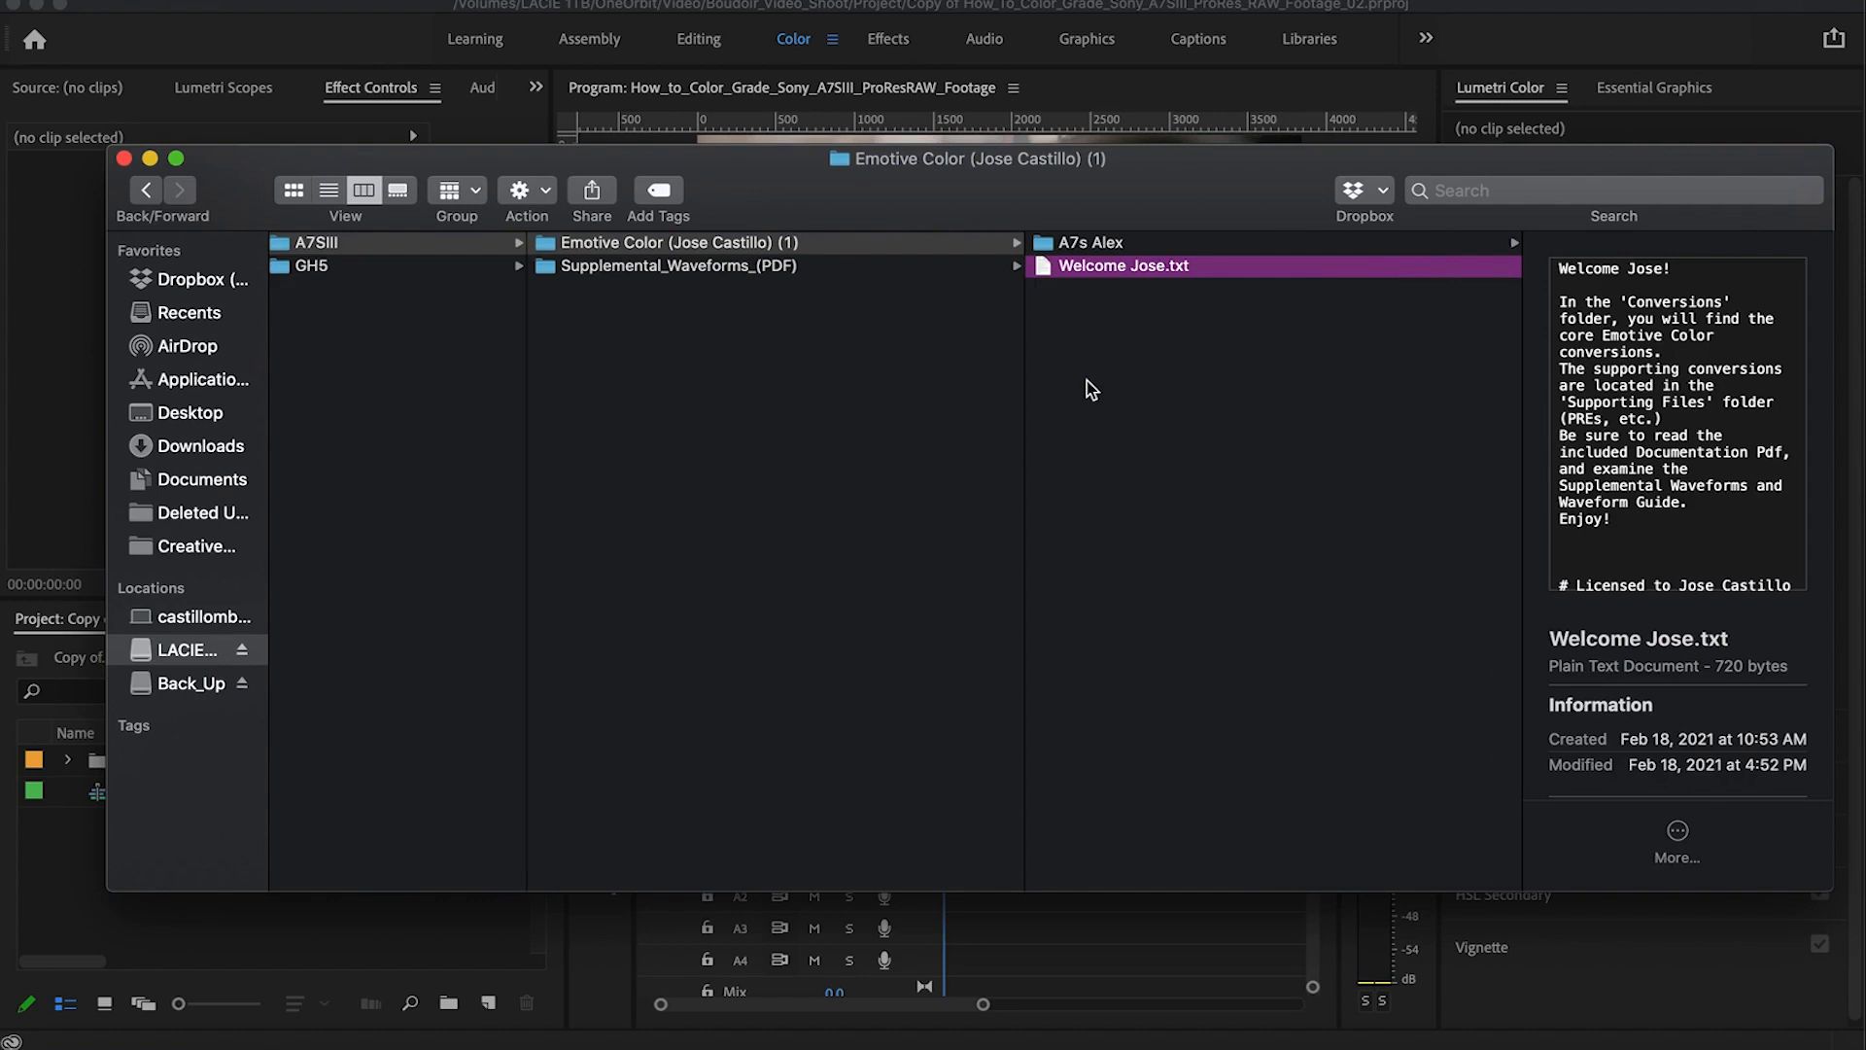
pyautogui.click(1114, 244)
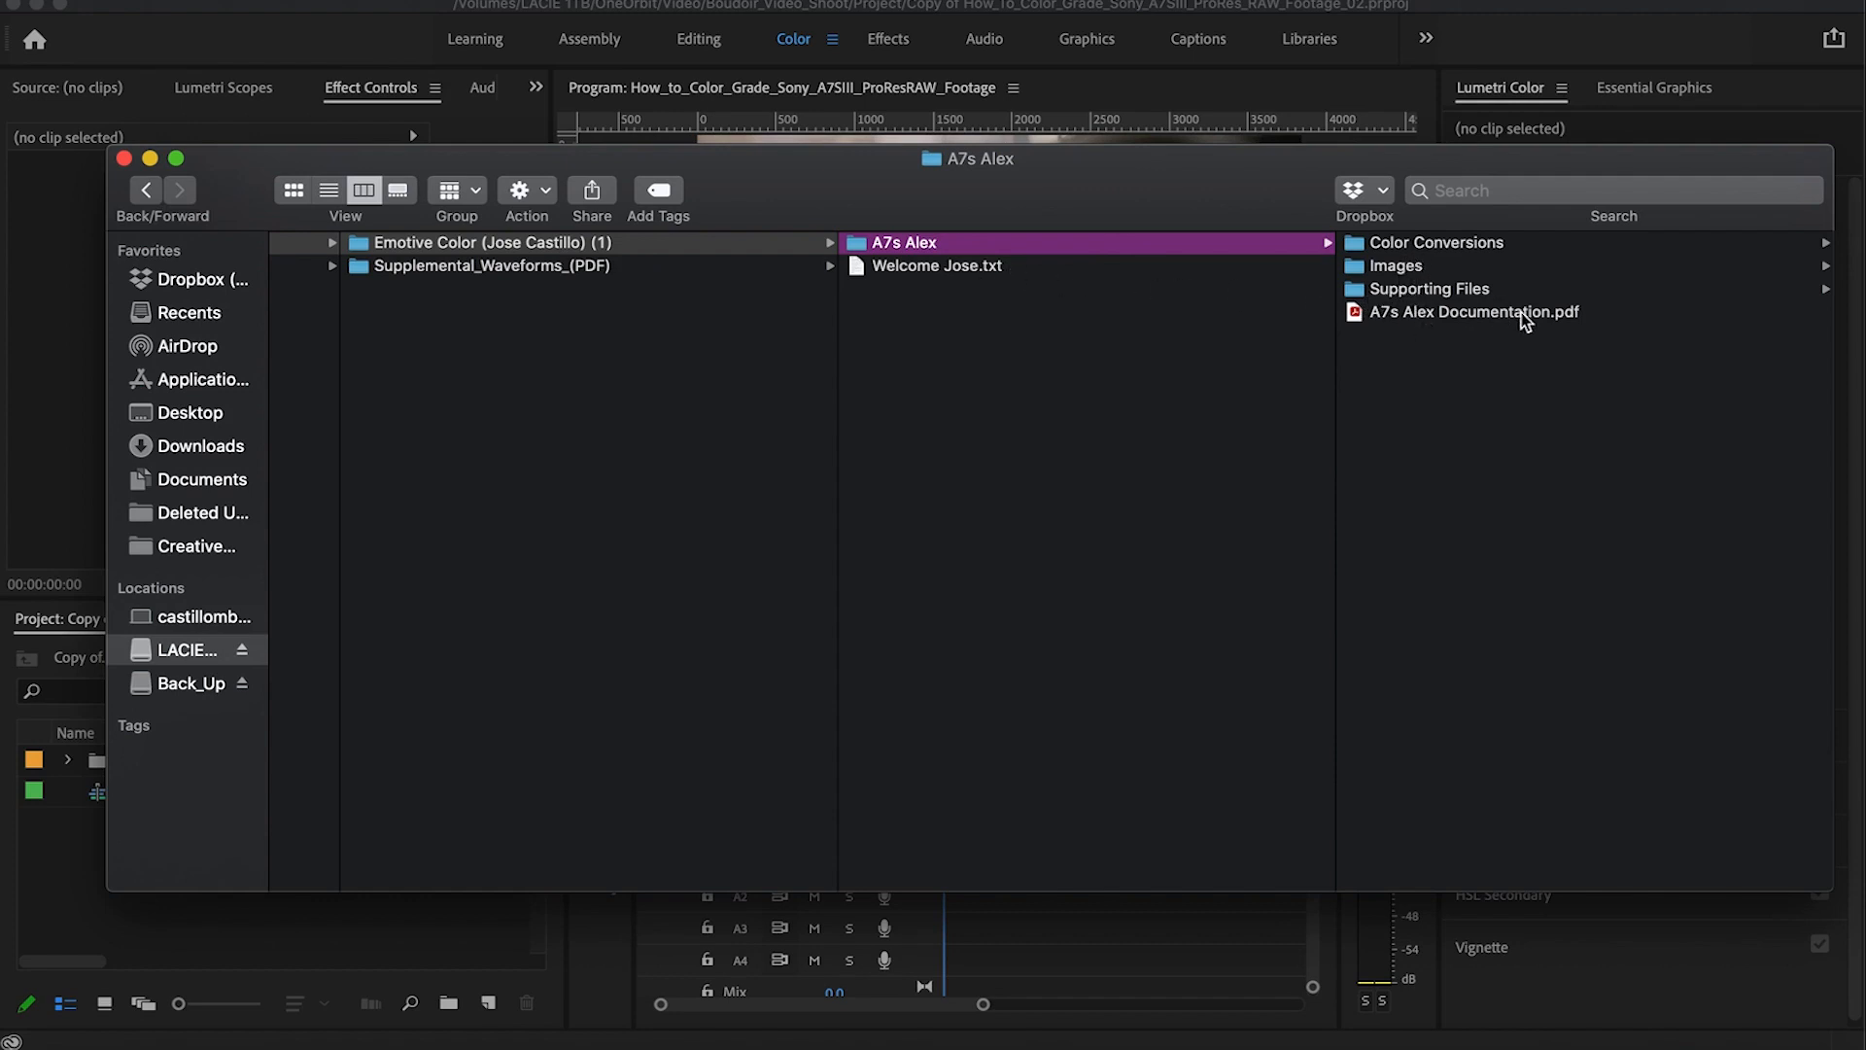
pyautogui.click(1409, 312)
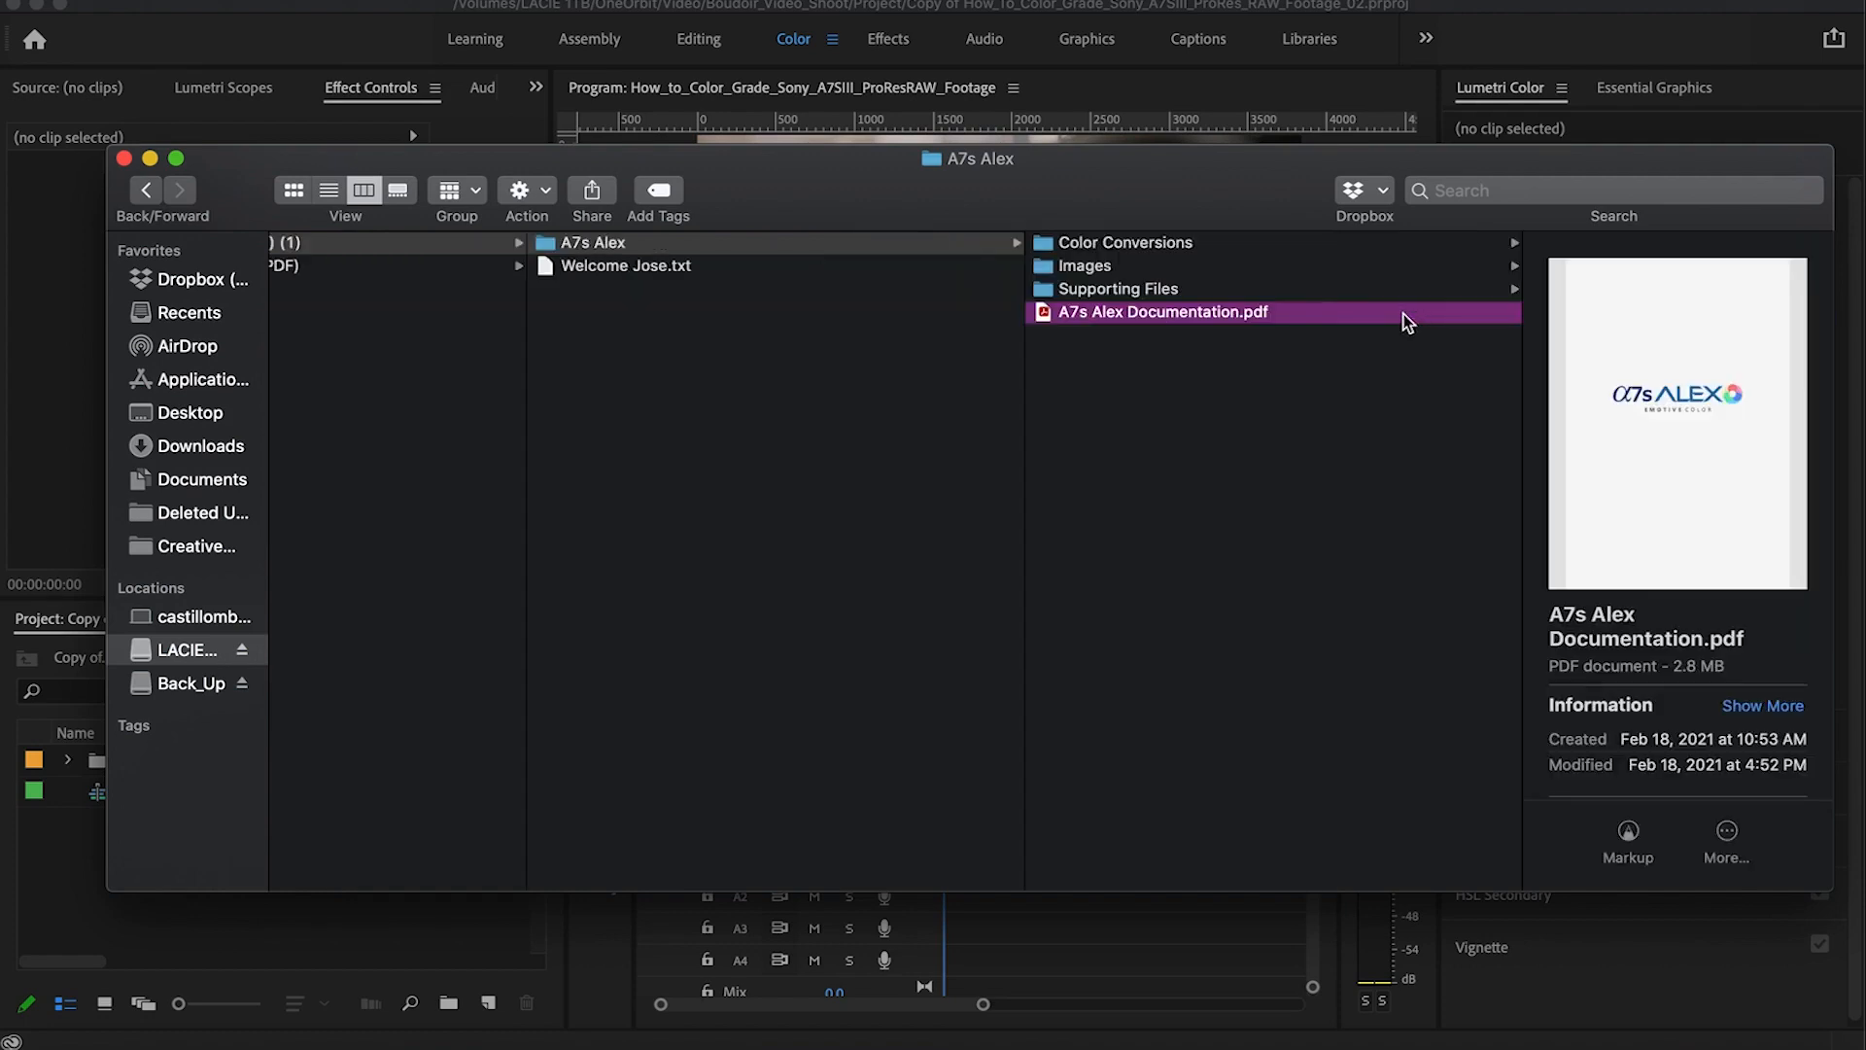
# Step: Look through the Auto Black Level [POST] and Exposure Conversions [PRE] folders inside Supporting Files
pyautogui.press('Up')
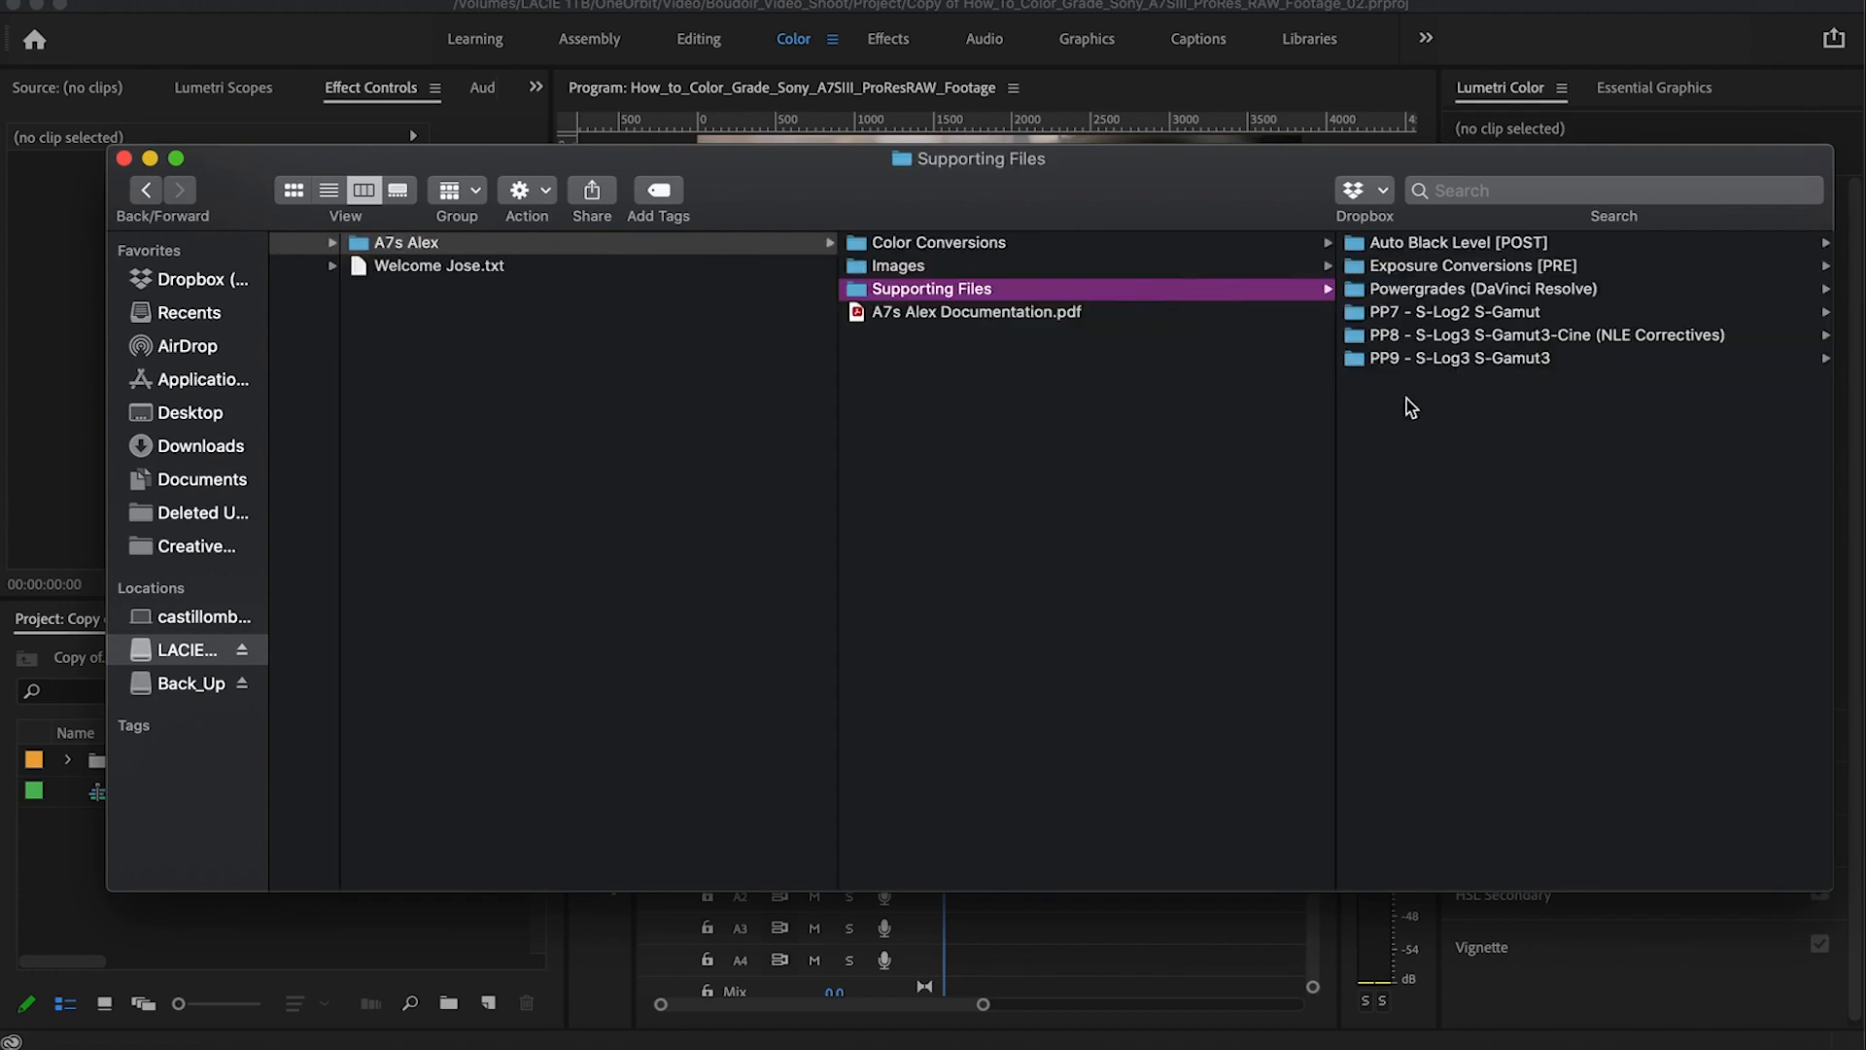
pyautogui.click(1404, 247)
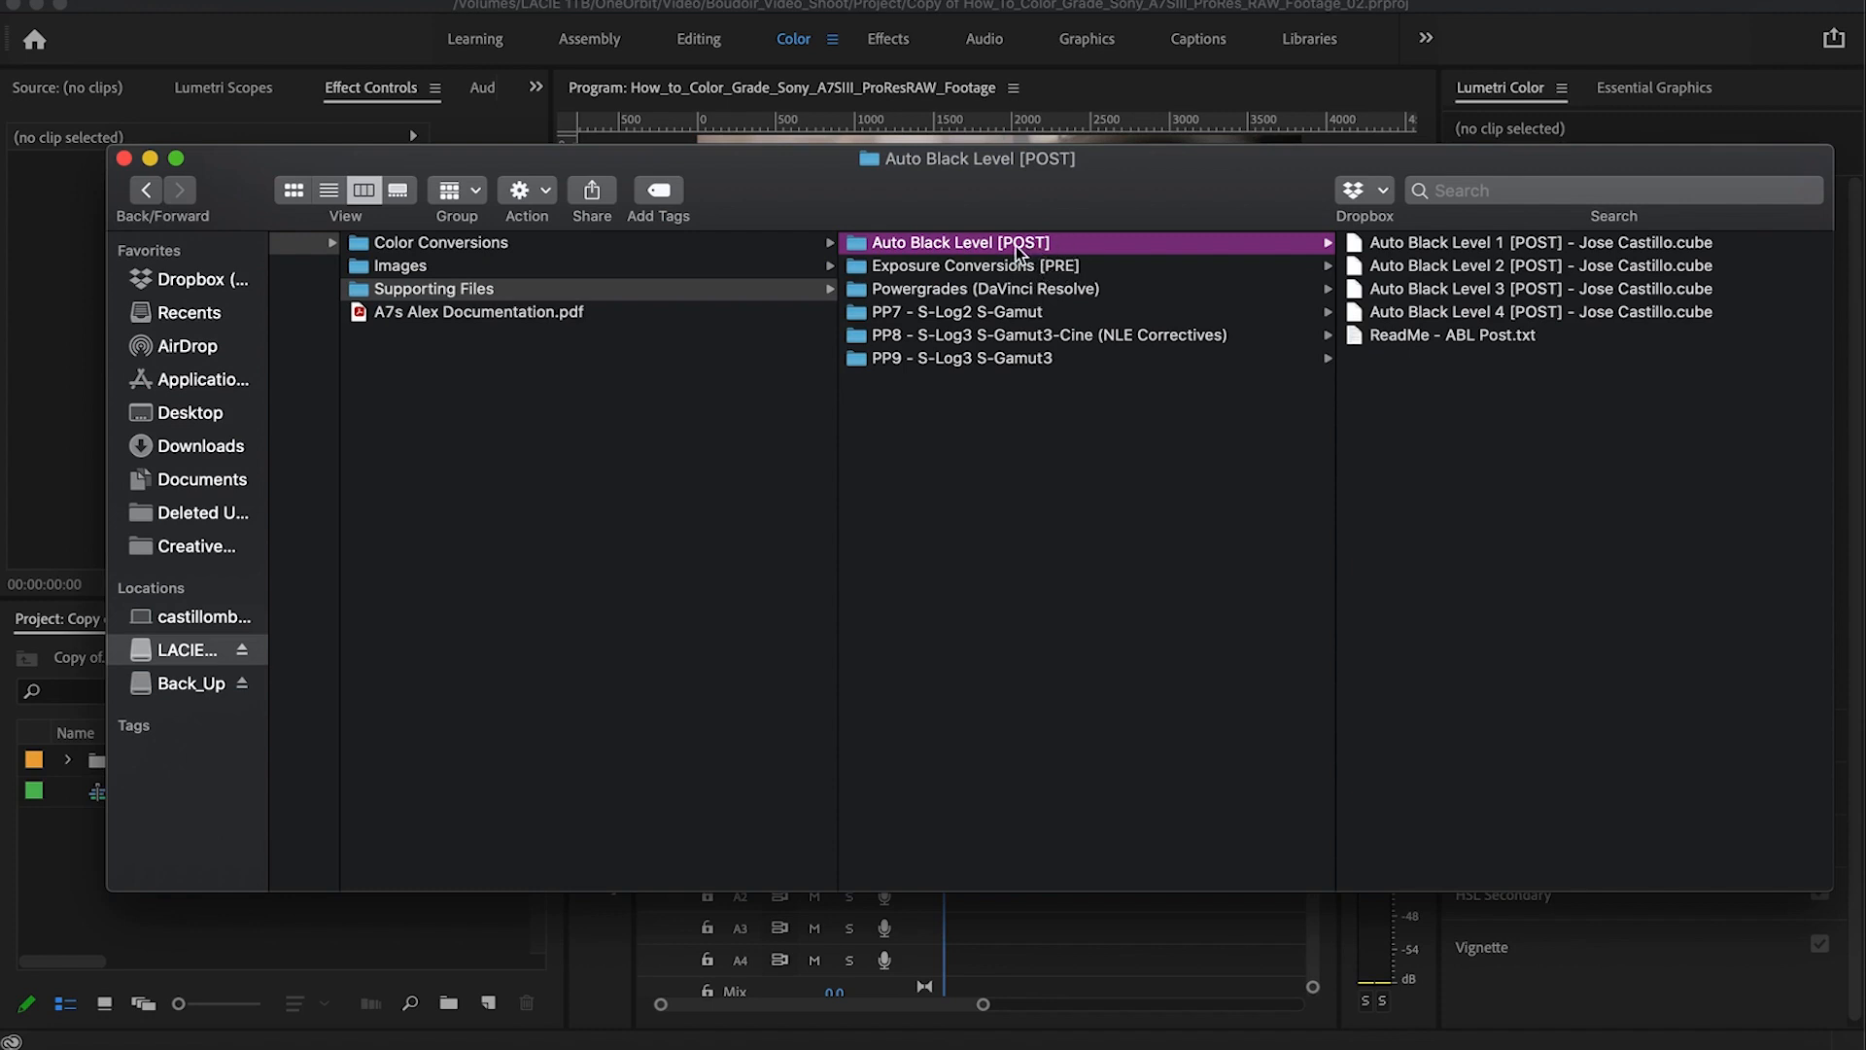
pyautogui.click(1003, 270)
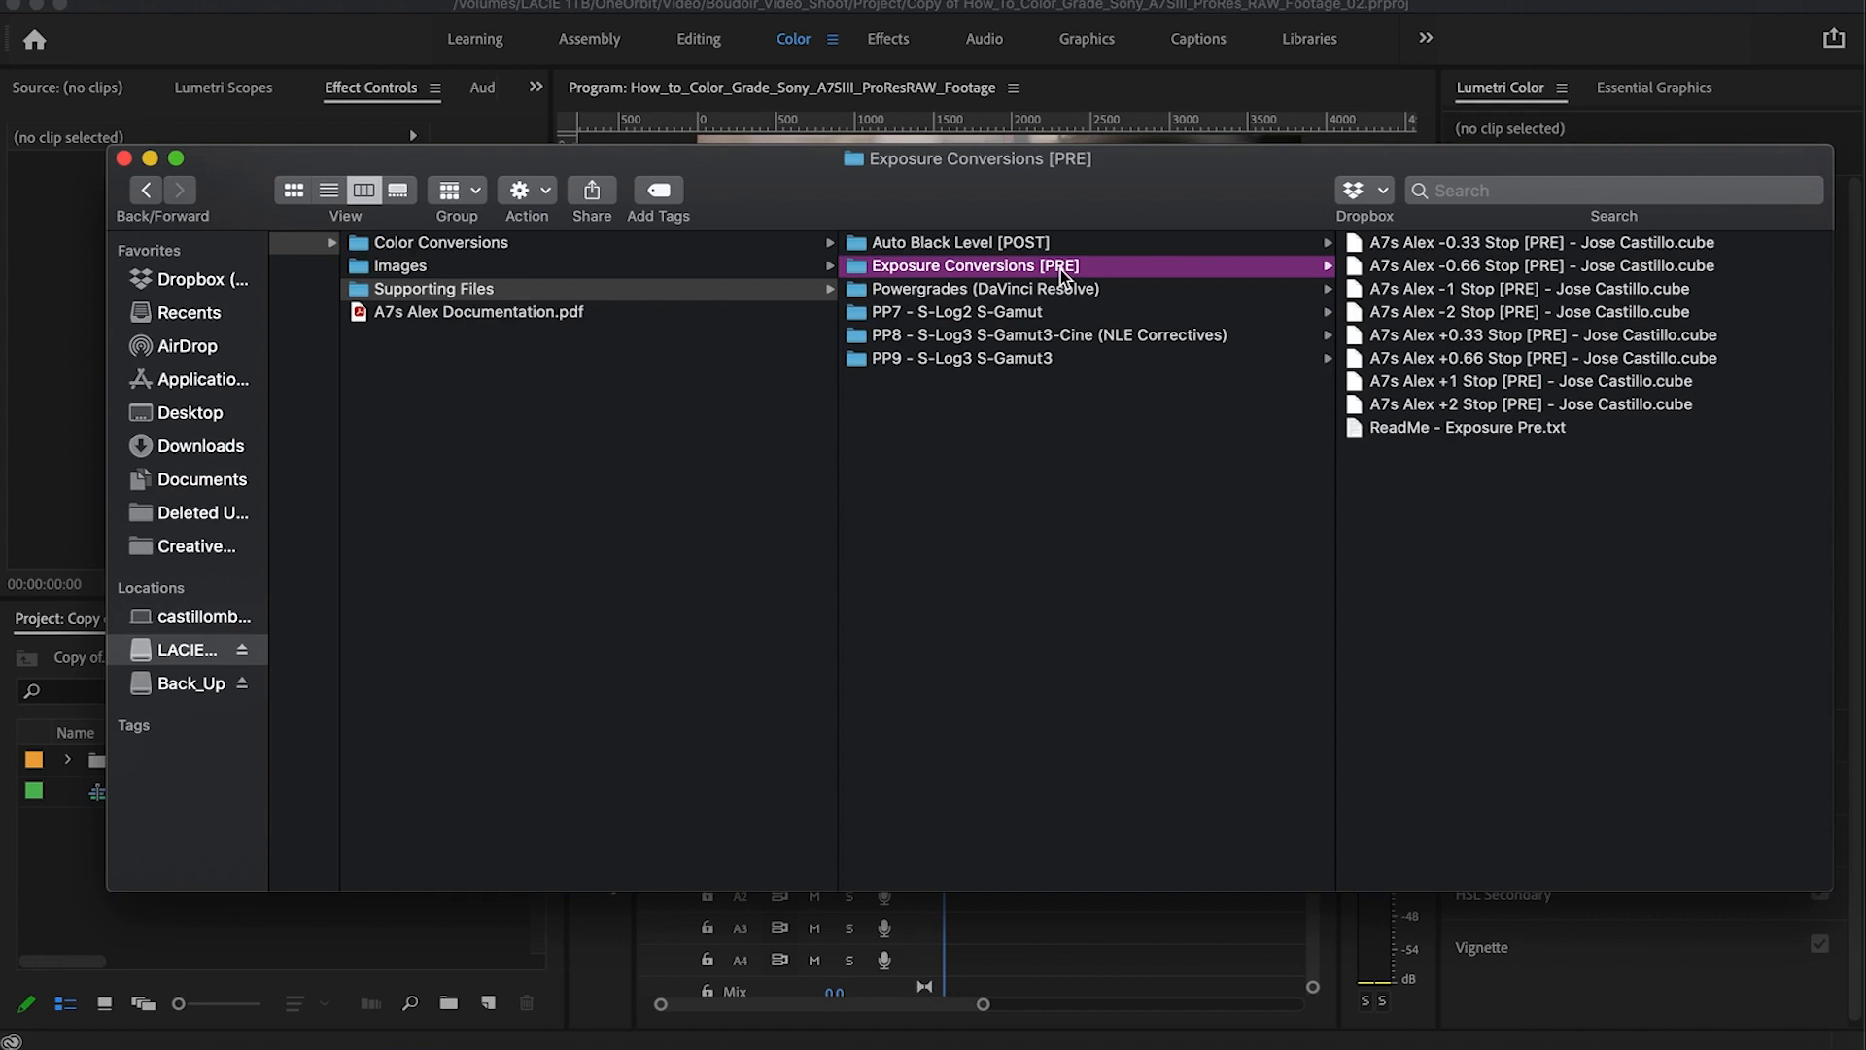
# Step: Look through the Matrix Powergrade and Node Layout Powergrade folders inside Powergrades (DaVinci Resolve)
pyautogui.click(1035, 290)
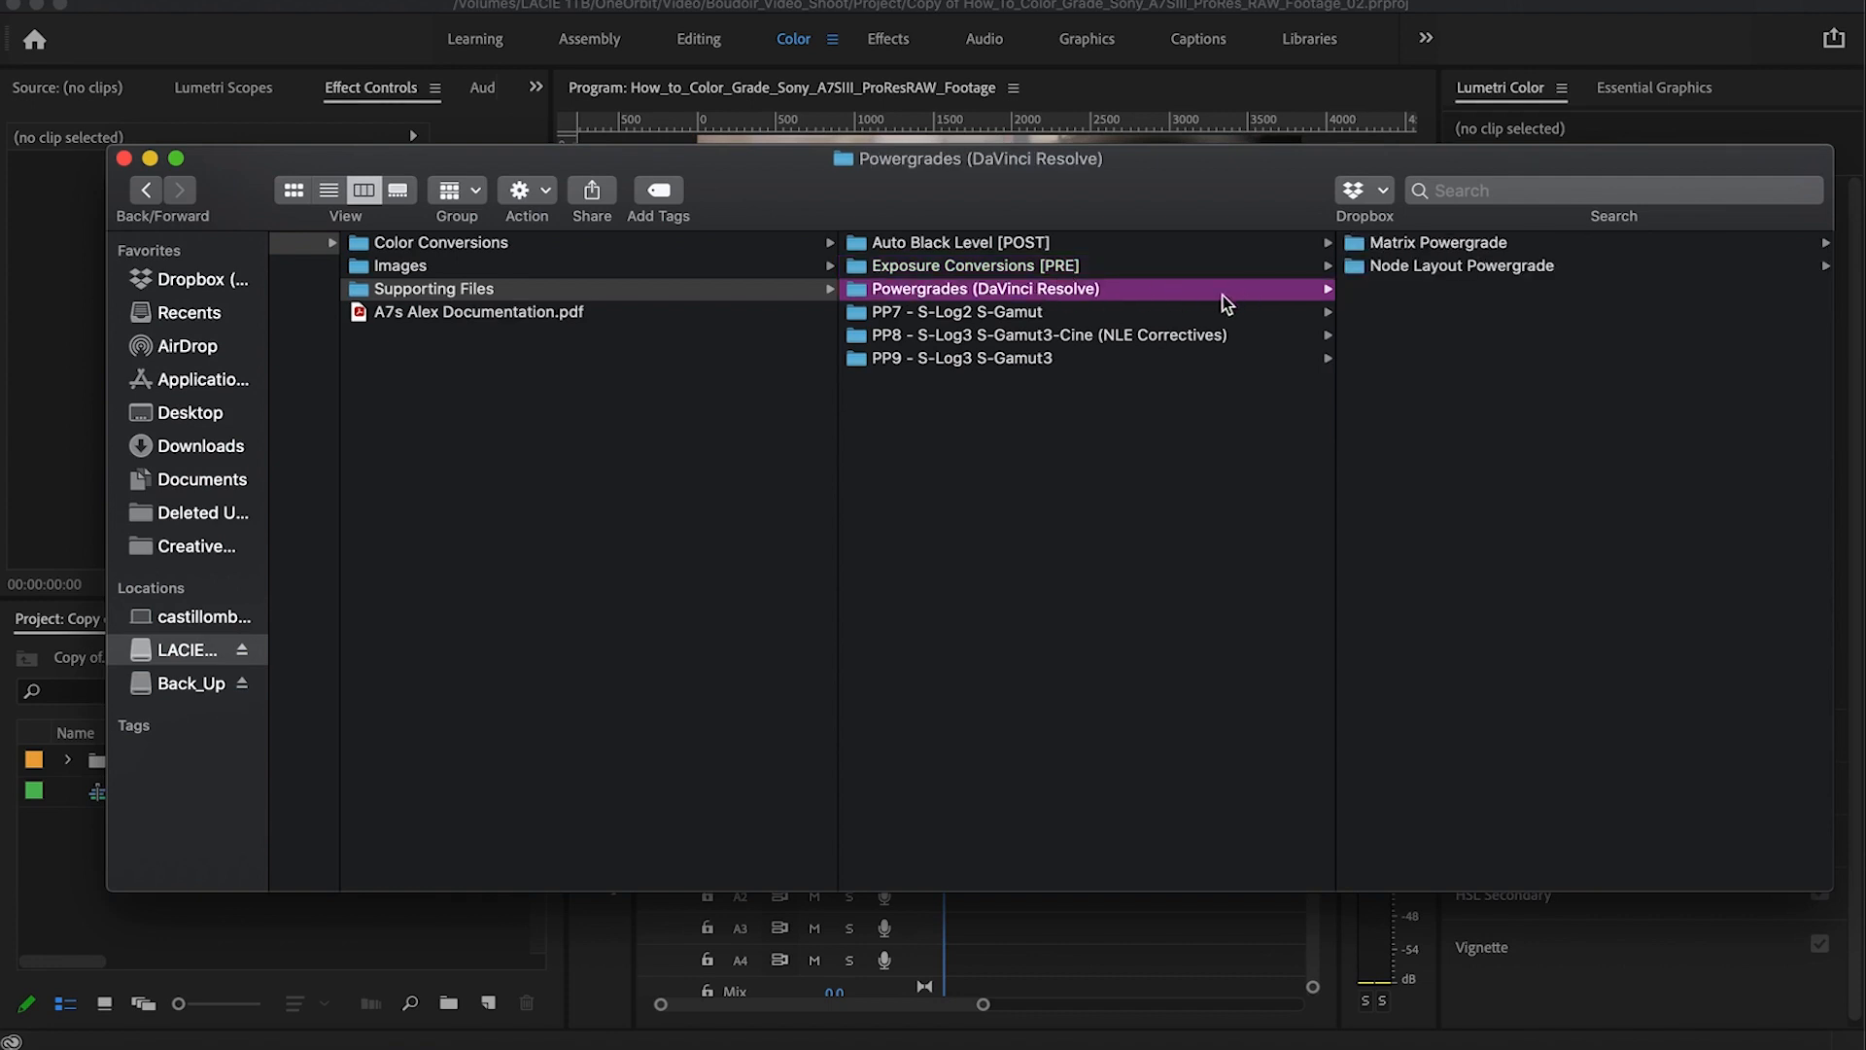
pyautogui.click(1410, 245)
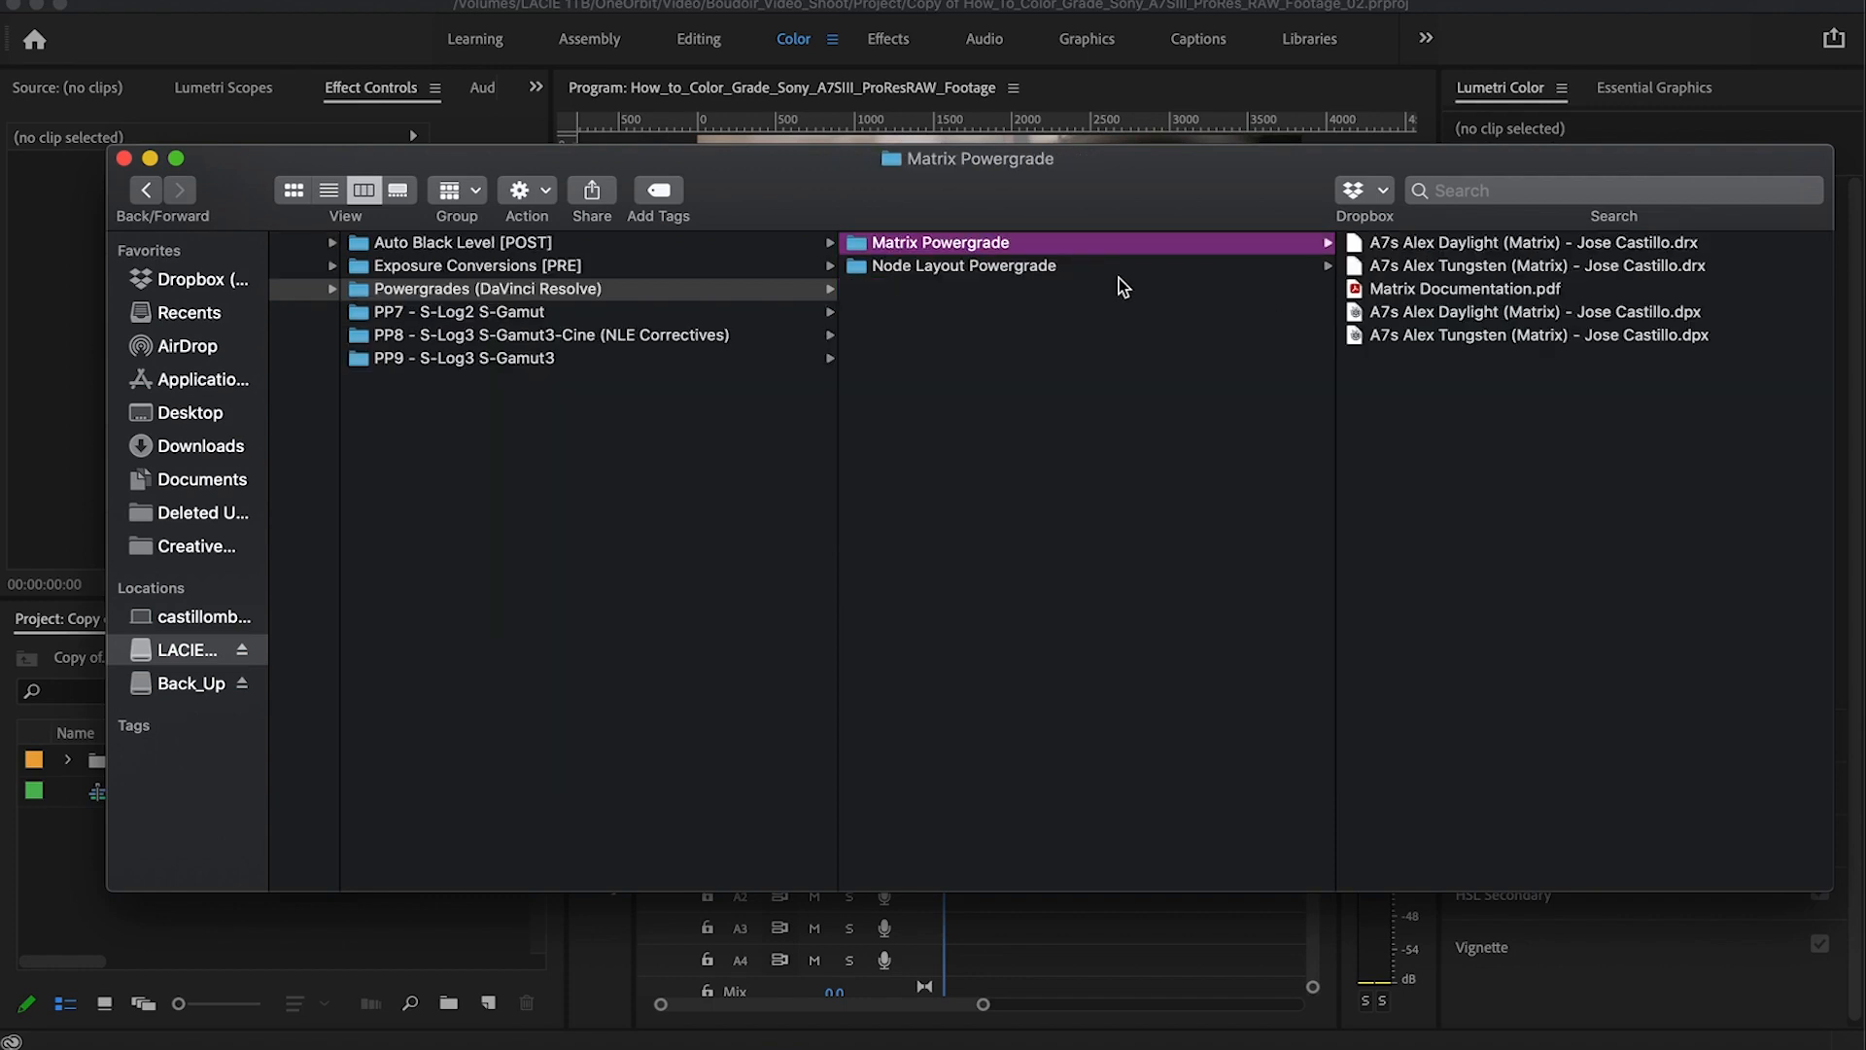
pyautogui.click(1048, 269)
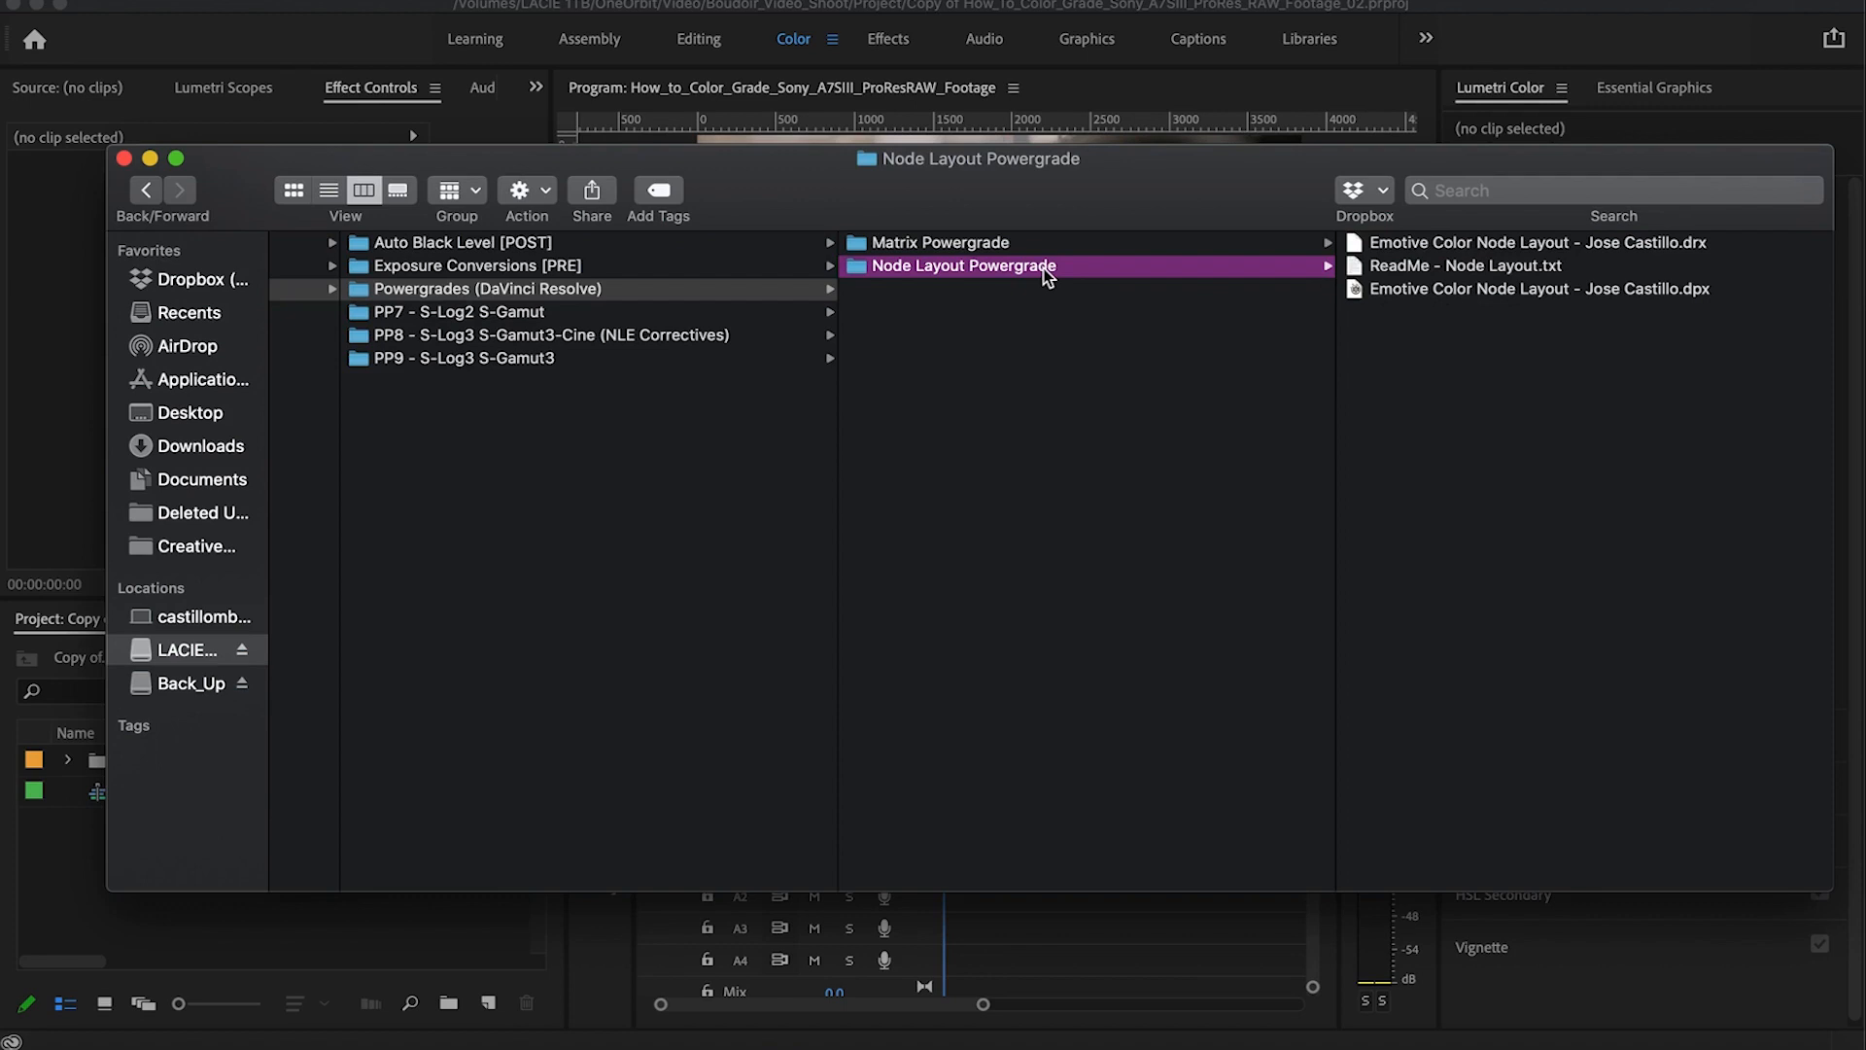
pyautogui.hscroll(-3, 1048, 276)
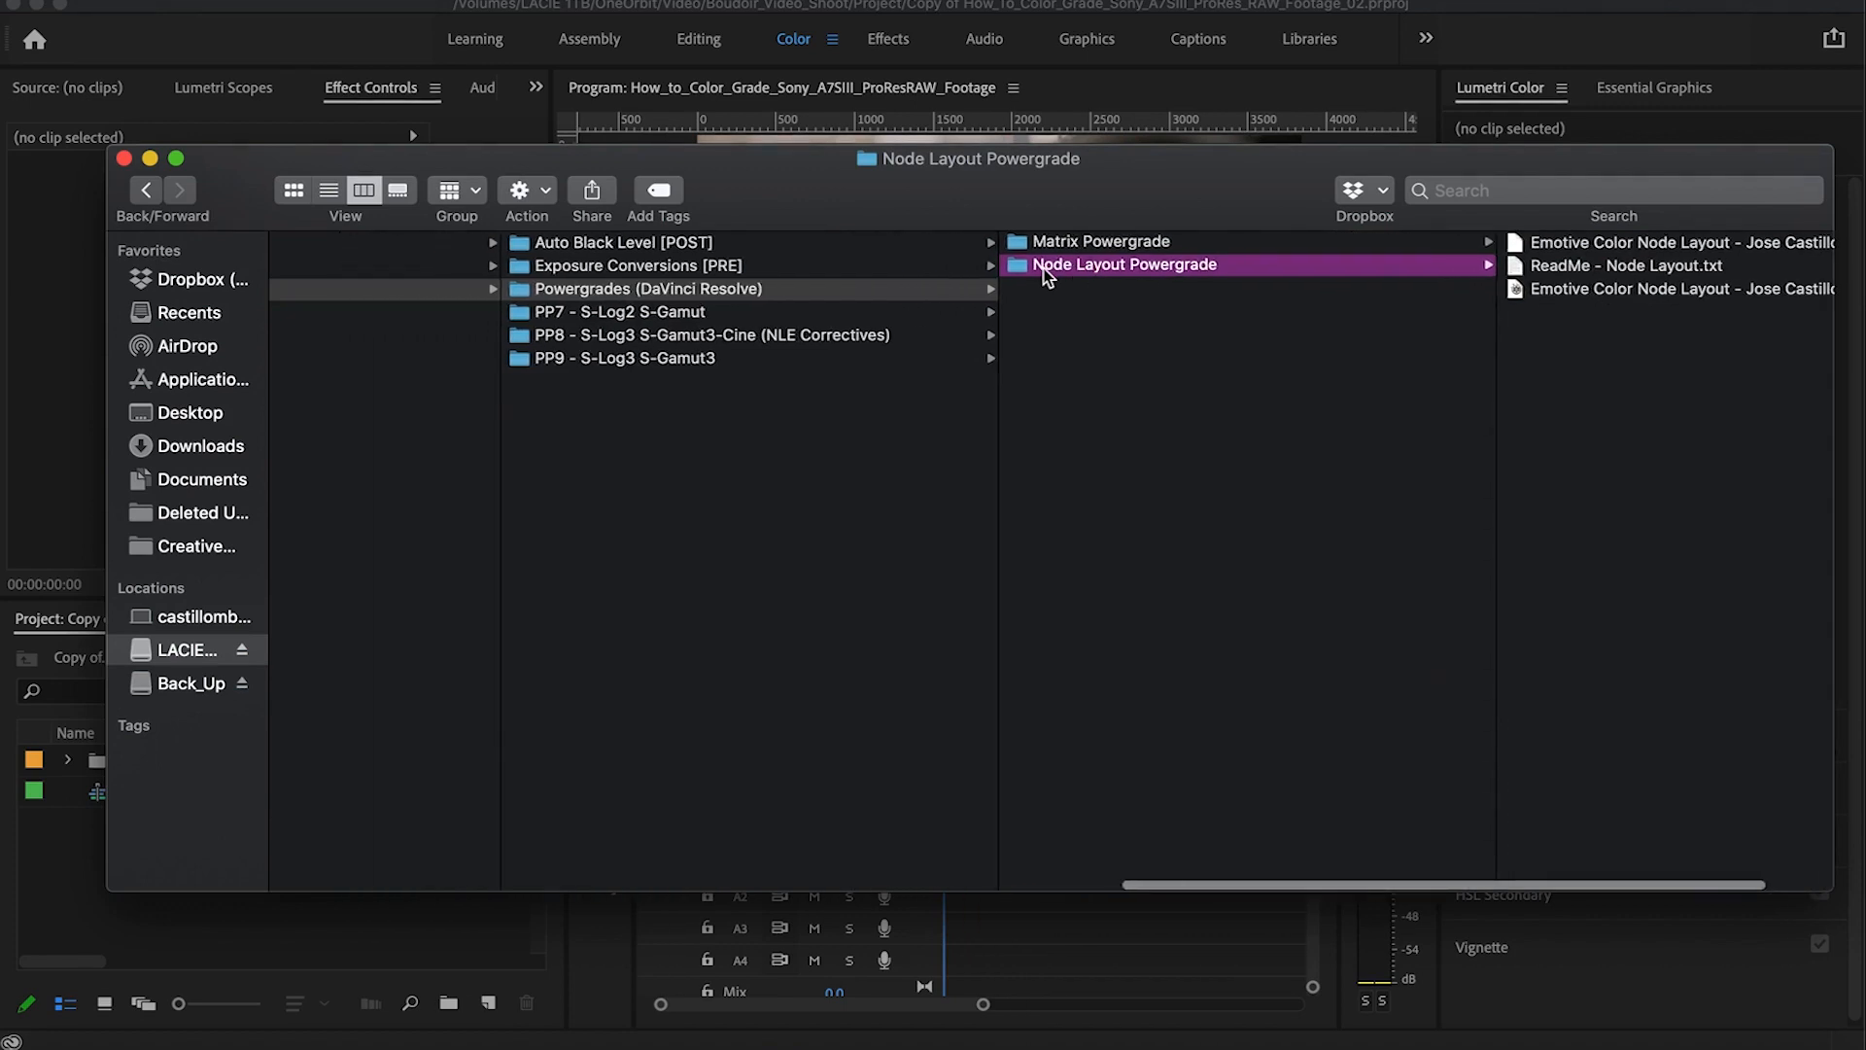
# Step: Look through the supporting folders for PP7 S-Log2 S-Gamut, PP9 S-Log3 S-Gamut3 and PP8 S-Log3 S-Gamut3-Cine
pyautogui.click(670, 315)
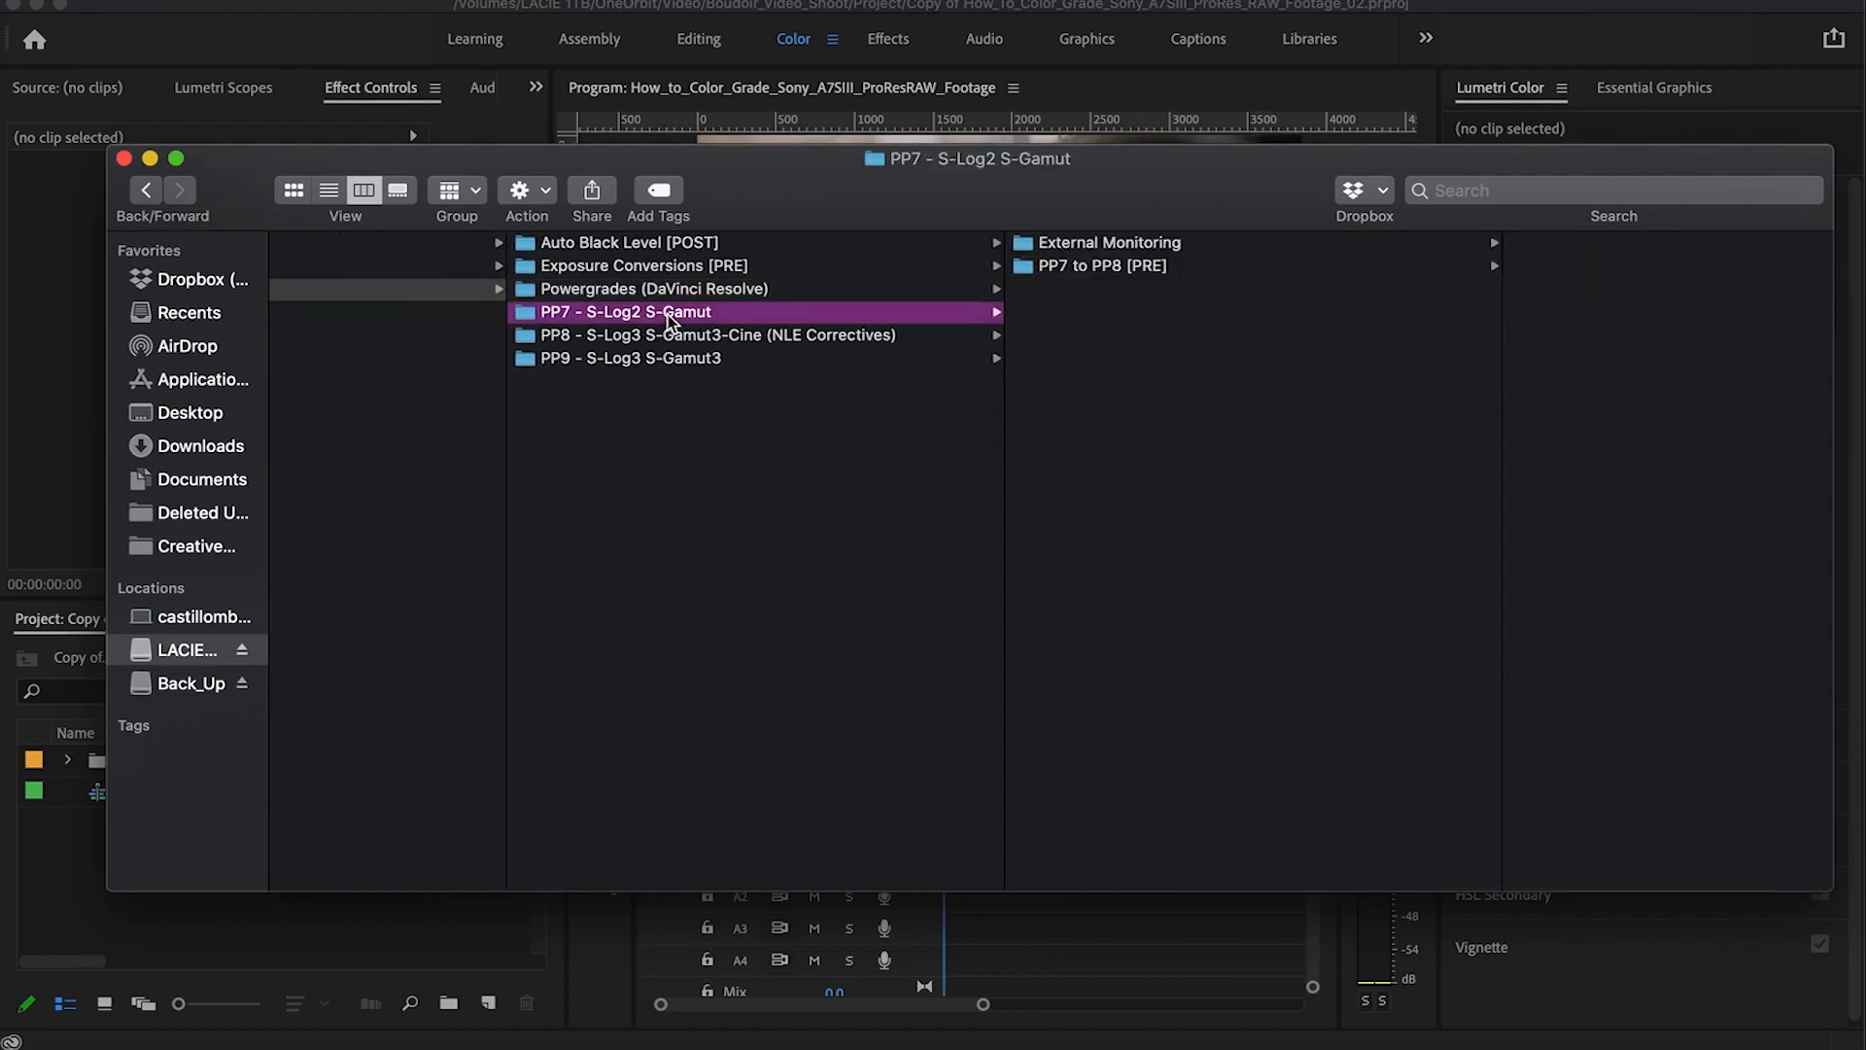
pyautogui.click(634, 360)
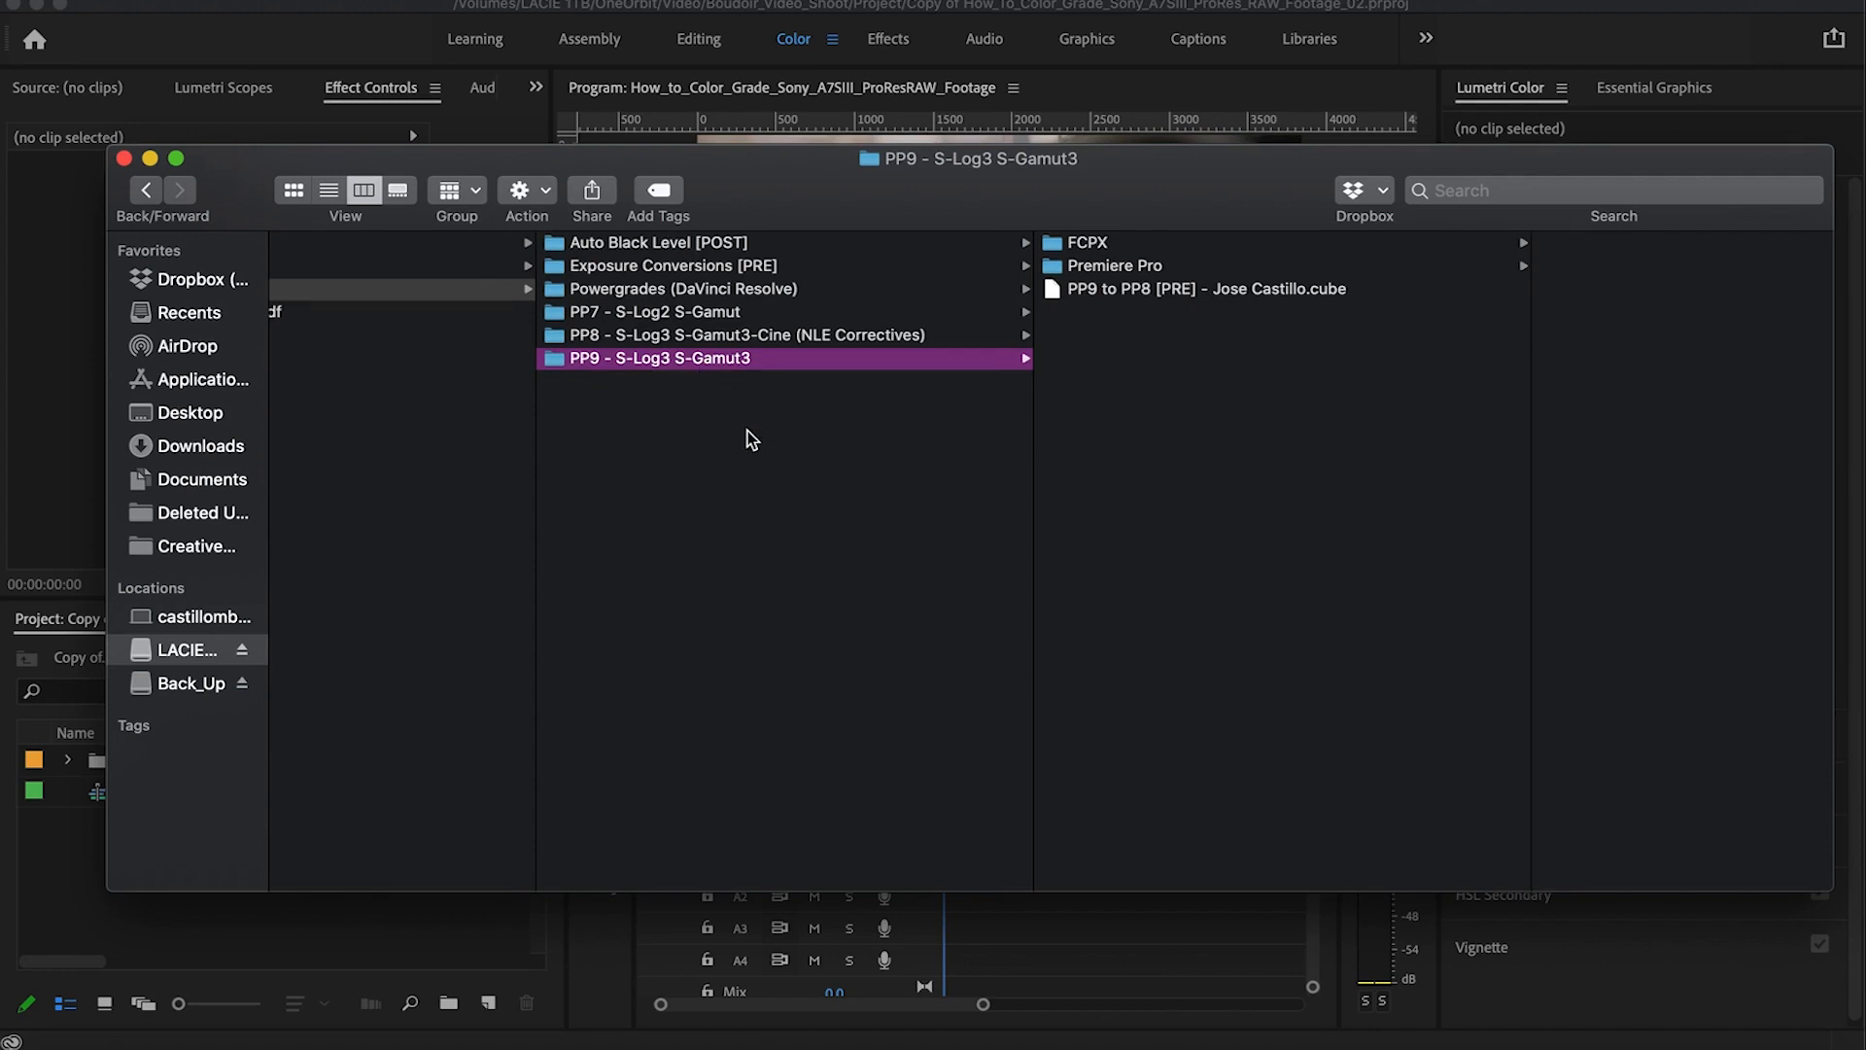
pyautogui.click(721, 336)
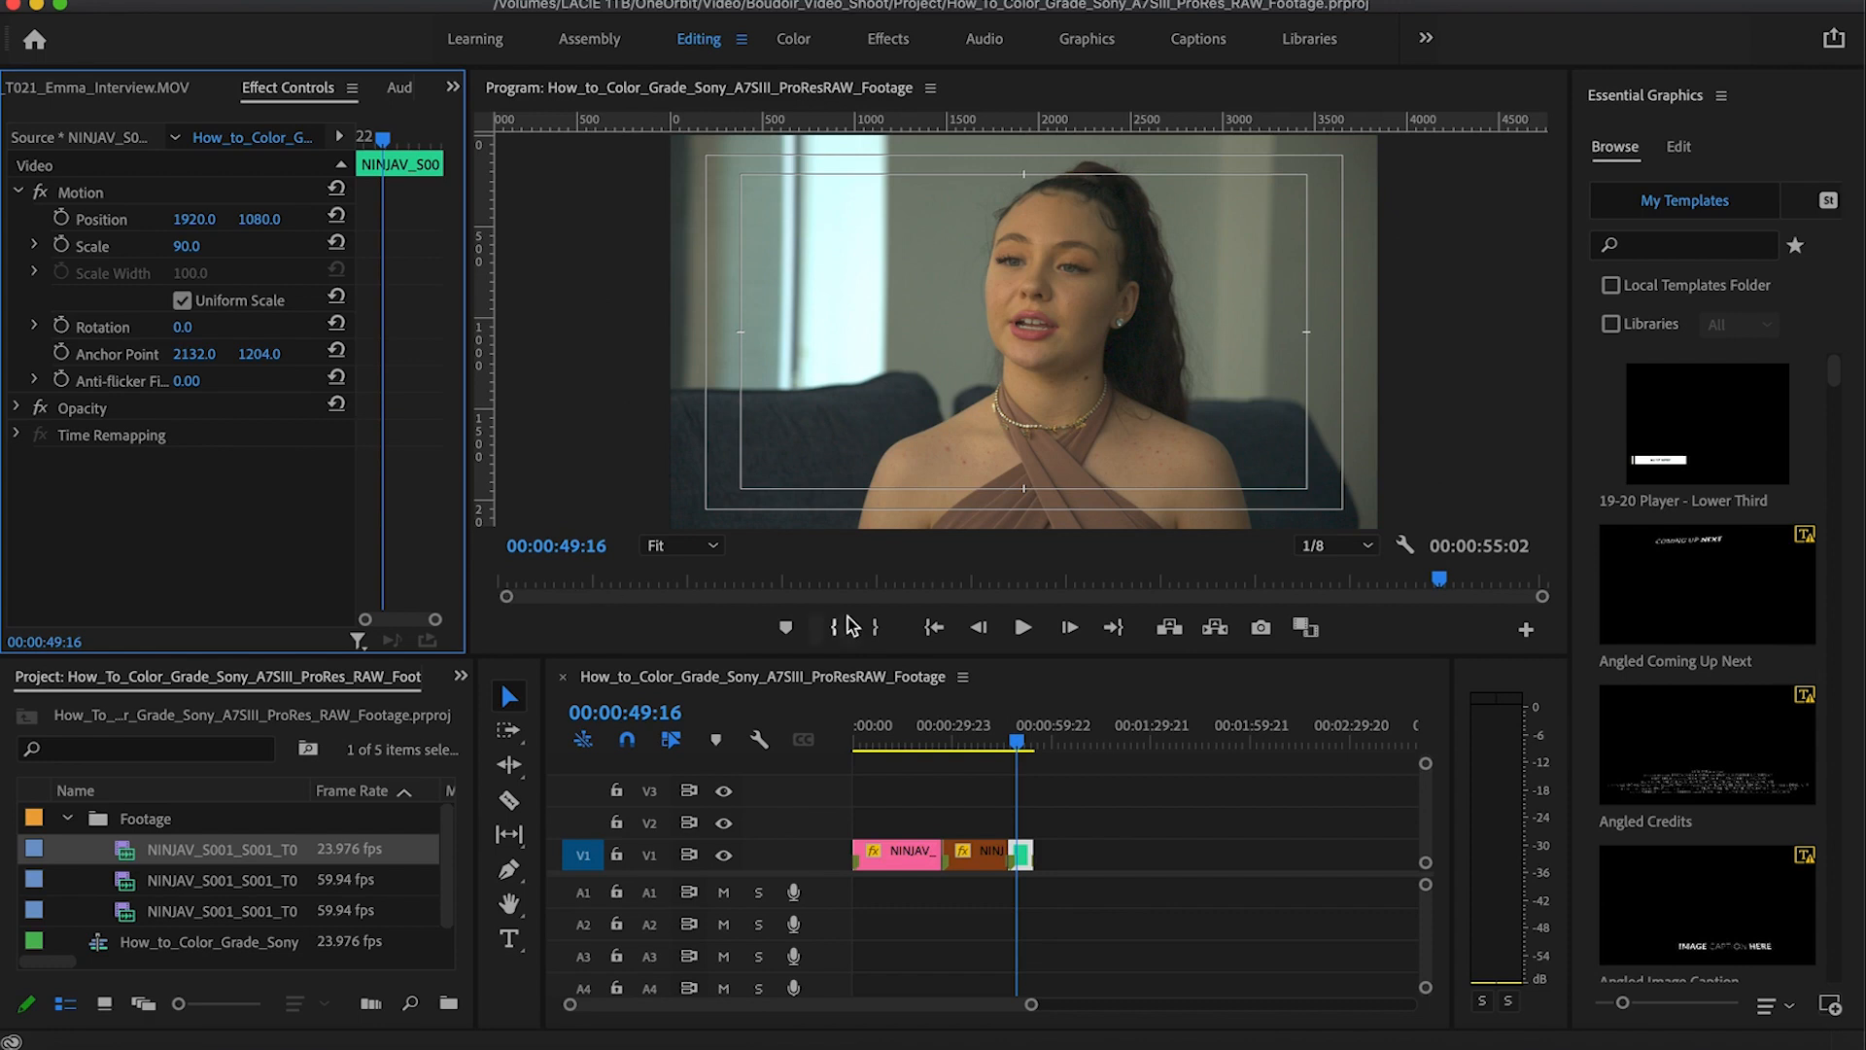
# Step: Switch to Premiere Pro and step through the three clips in the timeline, returning to the start of the sequence
pyautogui.click(868, 742)
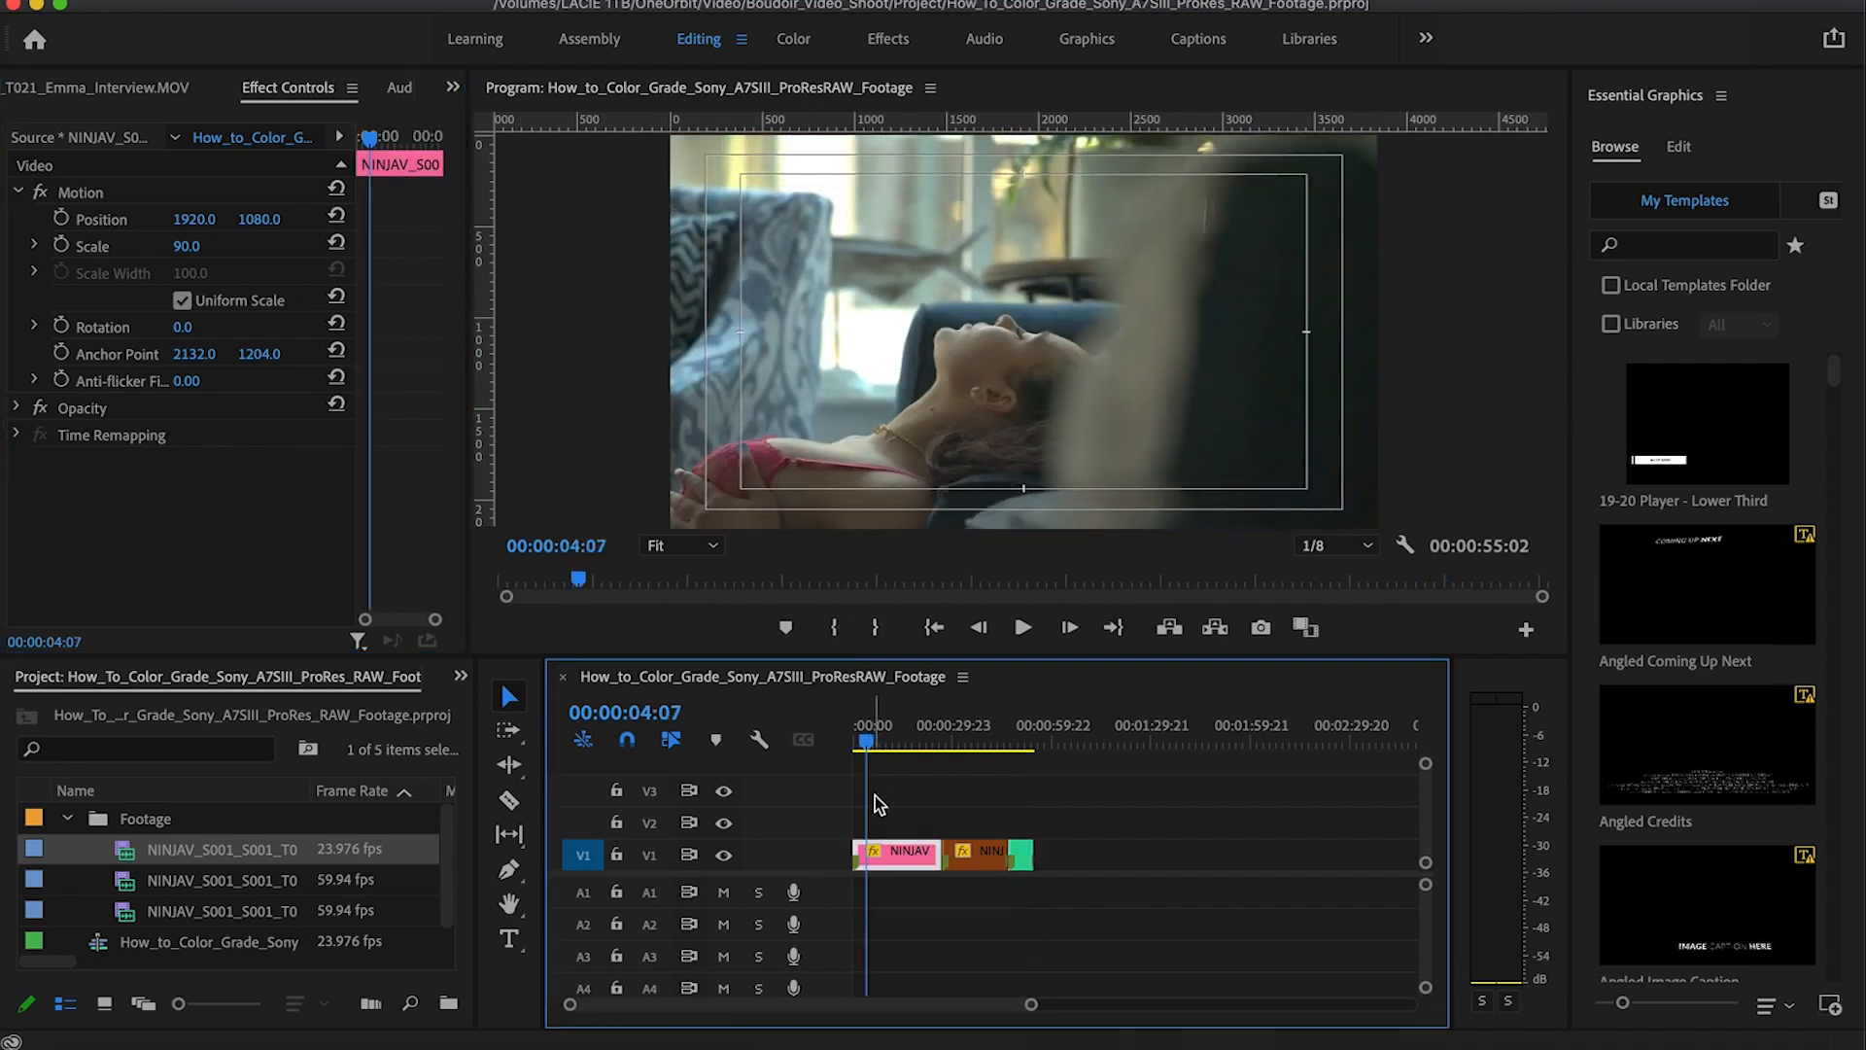
pyautogui.moveTo(870, 744); pyautogui.dragTo(799, 748)
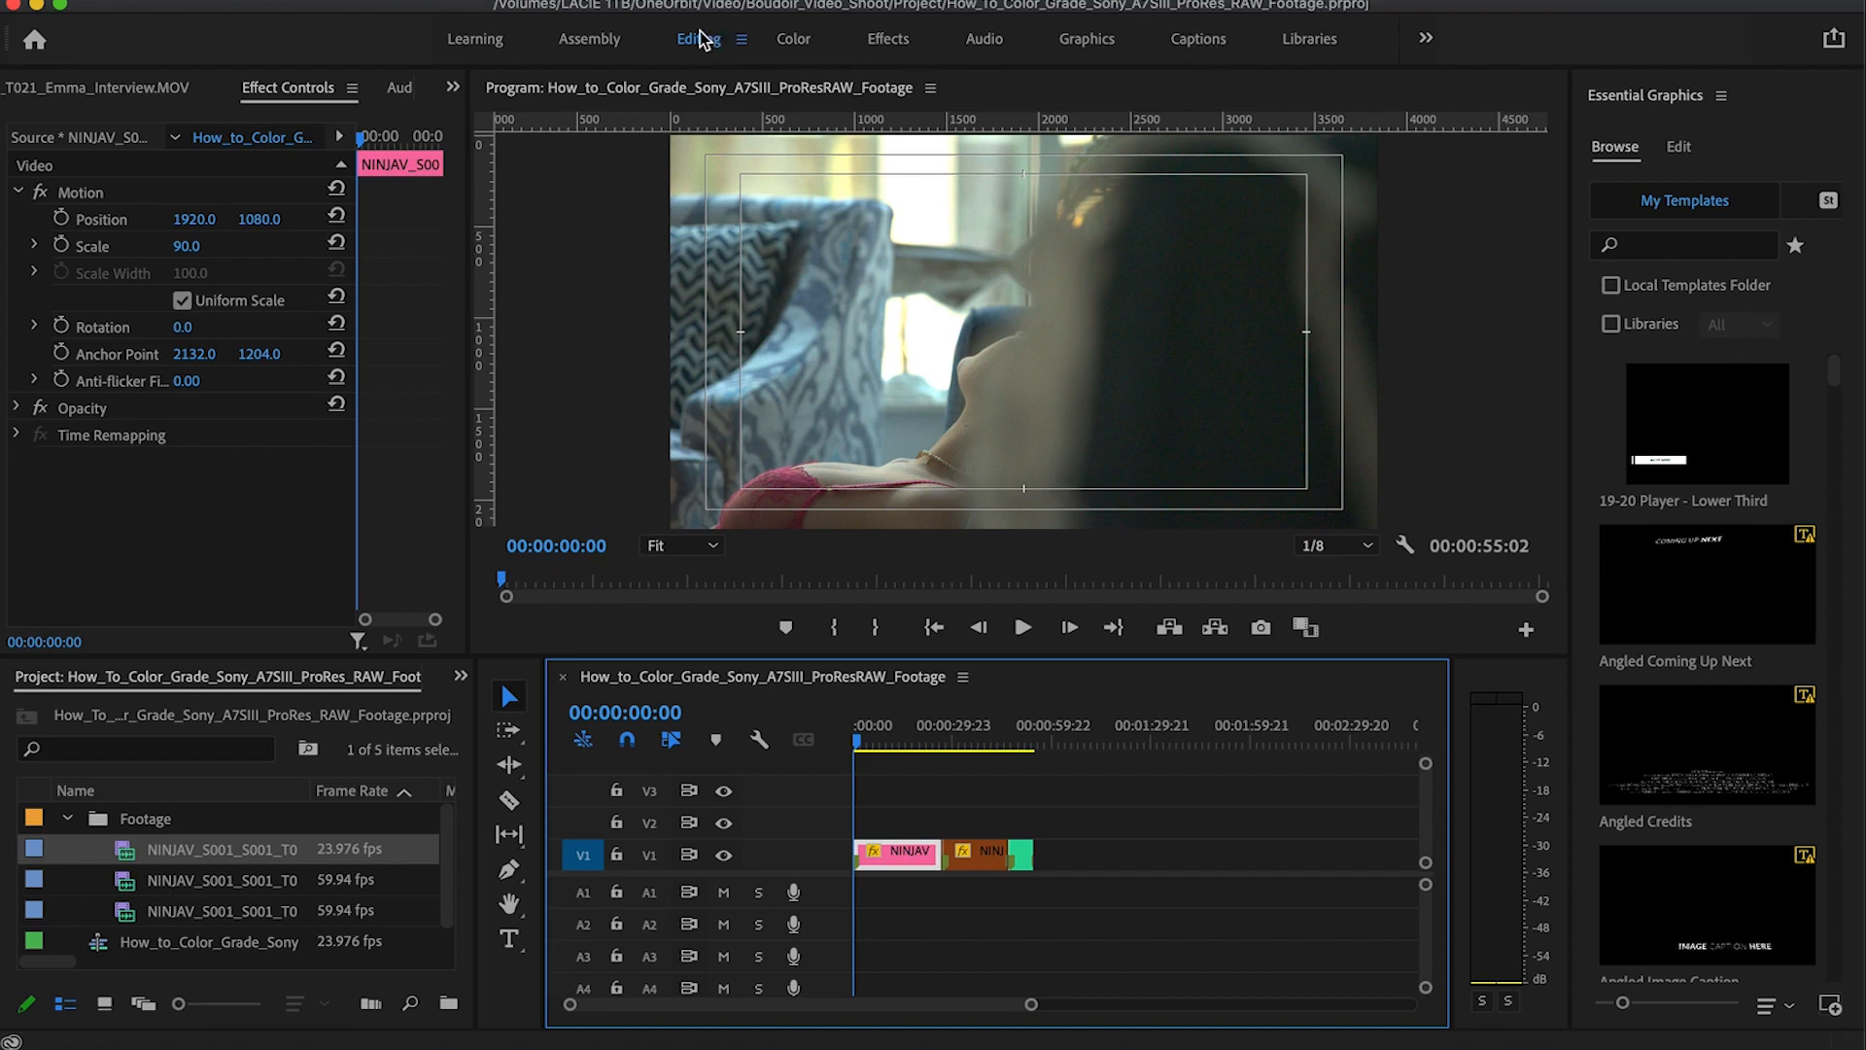
pyautogui.click(939, 809)
pyautogui.press('Down')
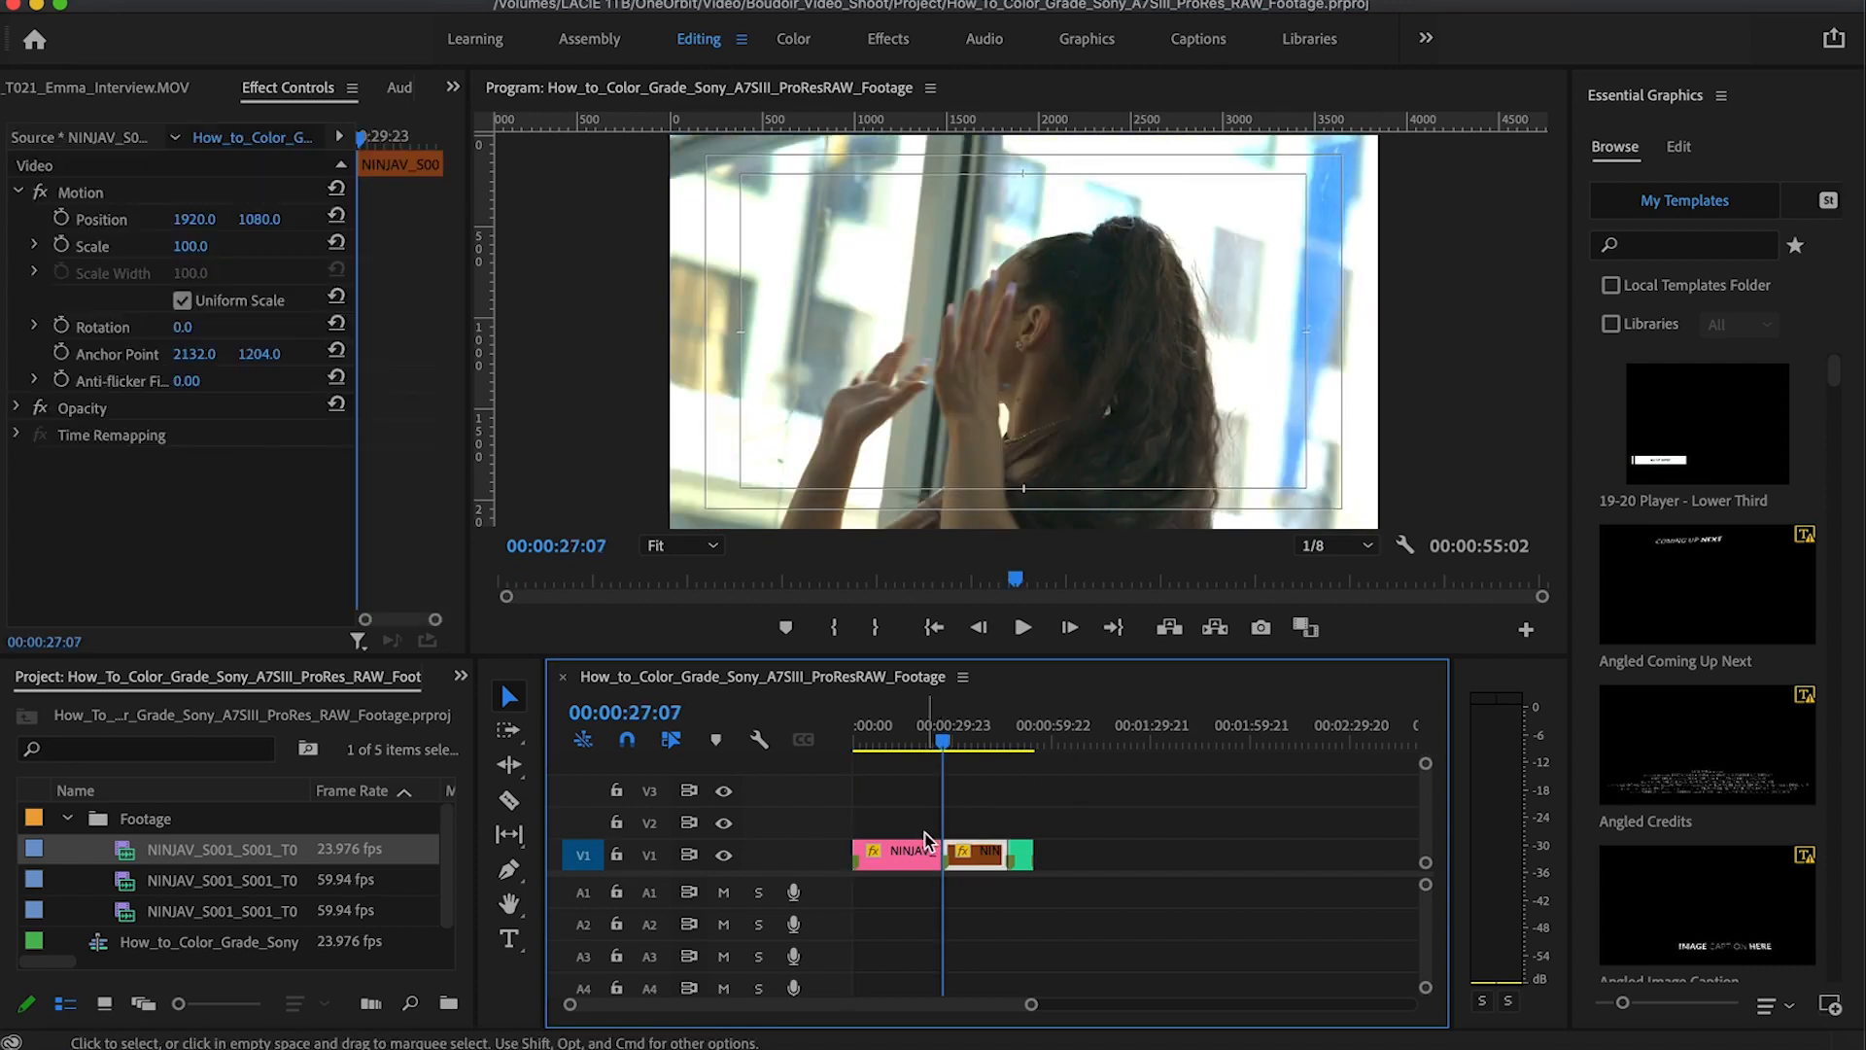
pyautogui.press('Down')
pyautogui.press('Down')
pyautogui.press('Up')
pyautogui.press('Up')
pyautogui.press('Up')
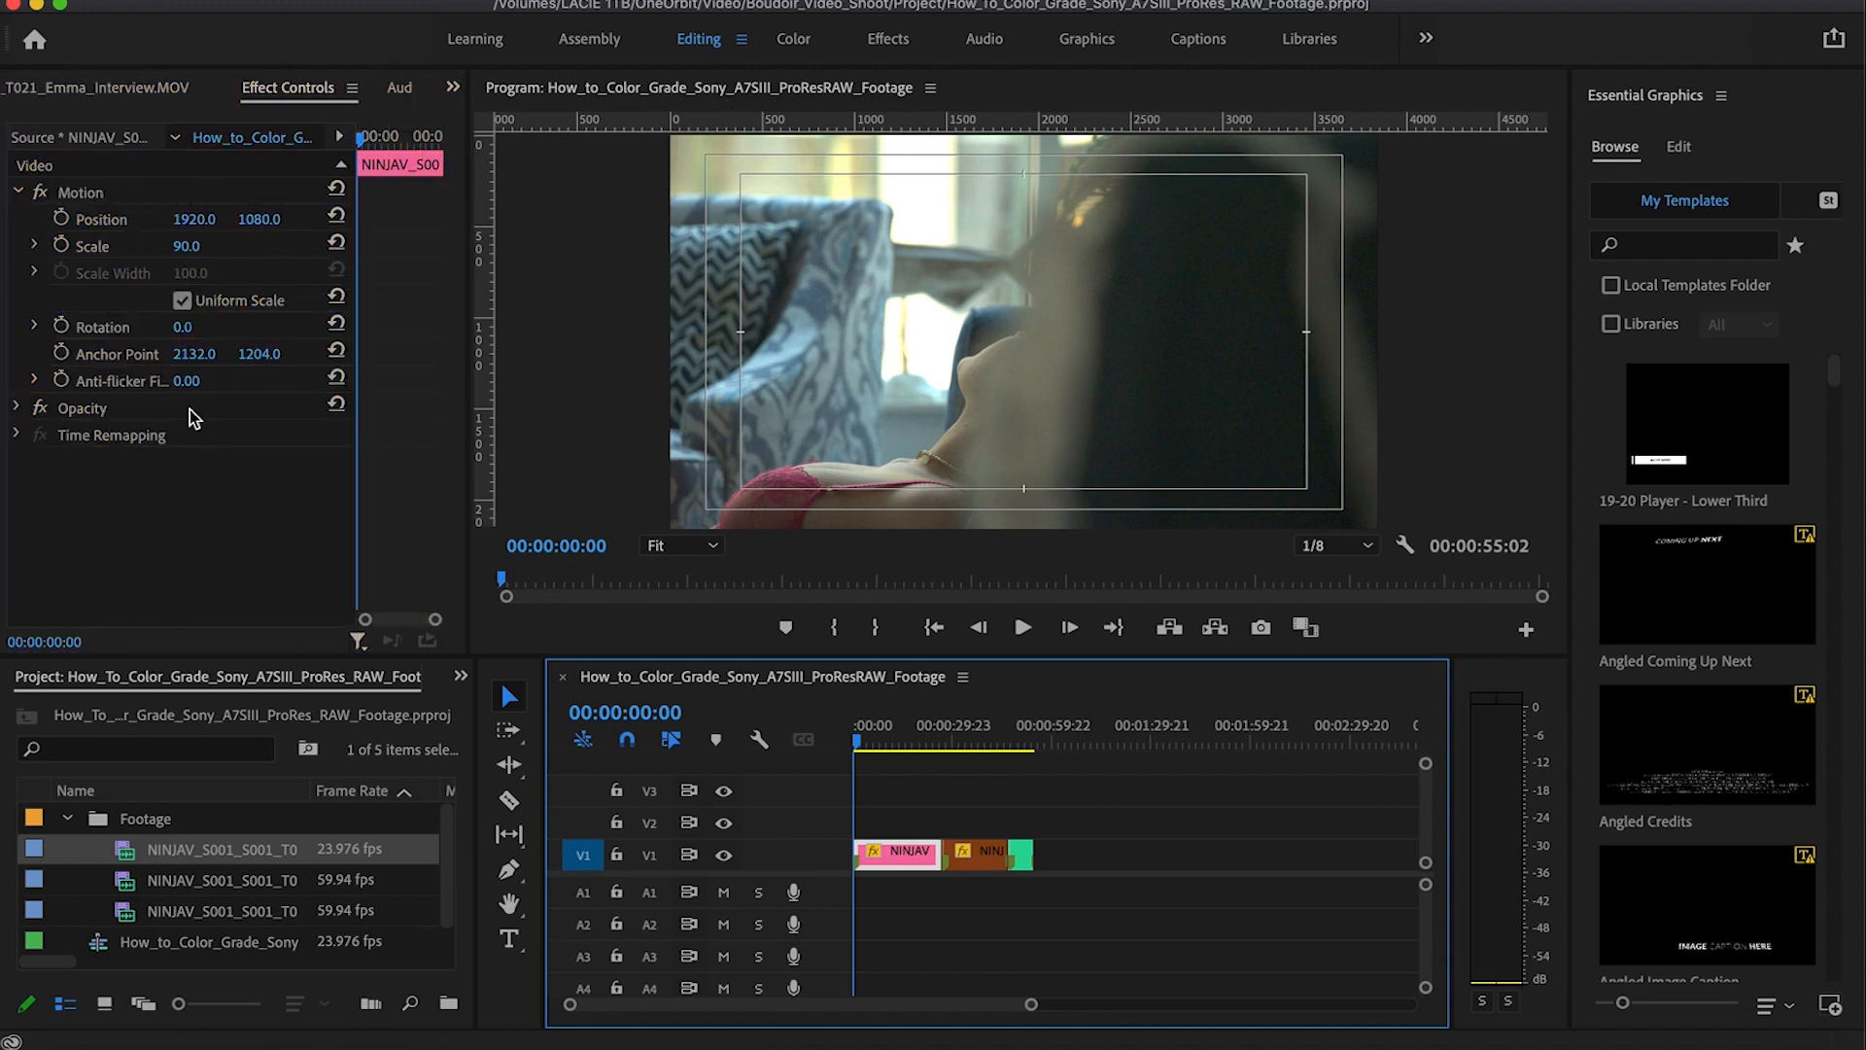
# Step: Inspect the ProRes RAW source settings of the first and second timeline clips
pyautogui.click(97, 136)
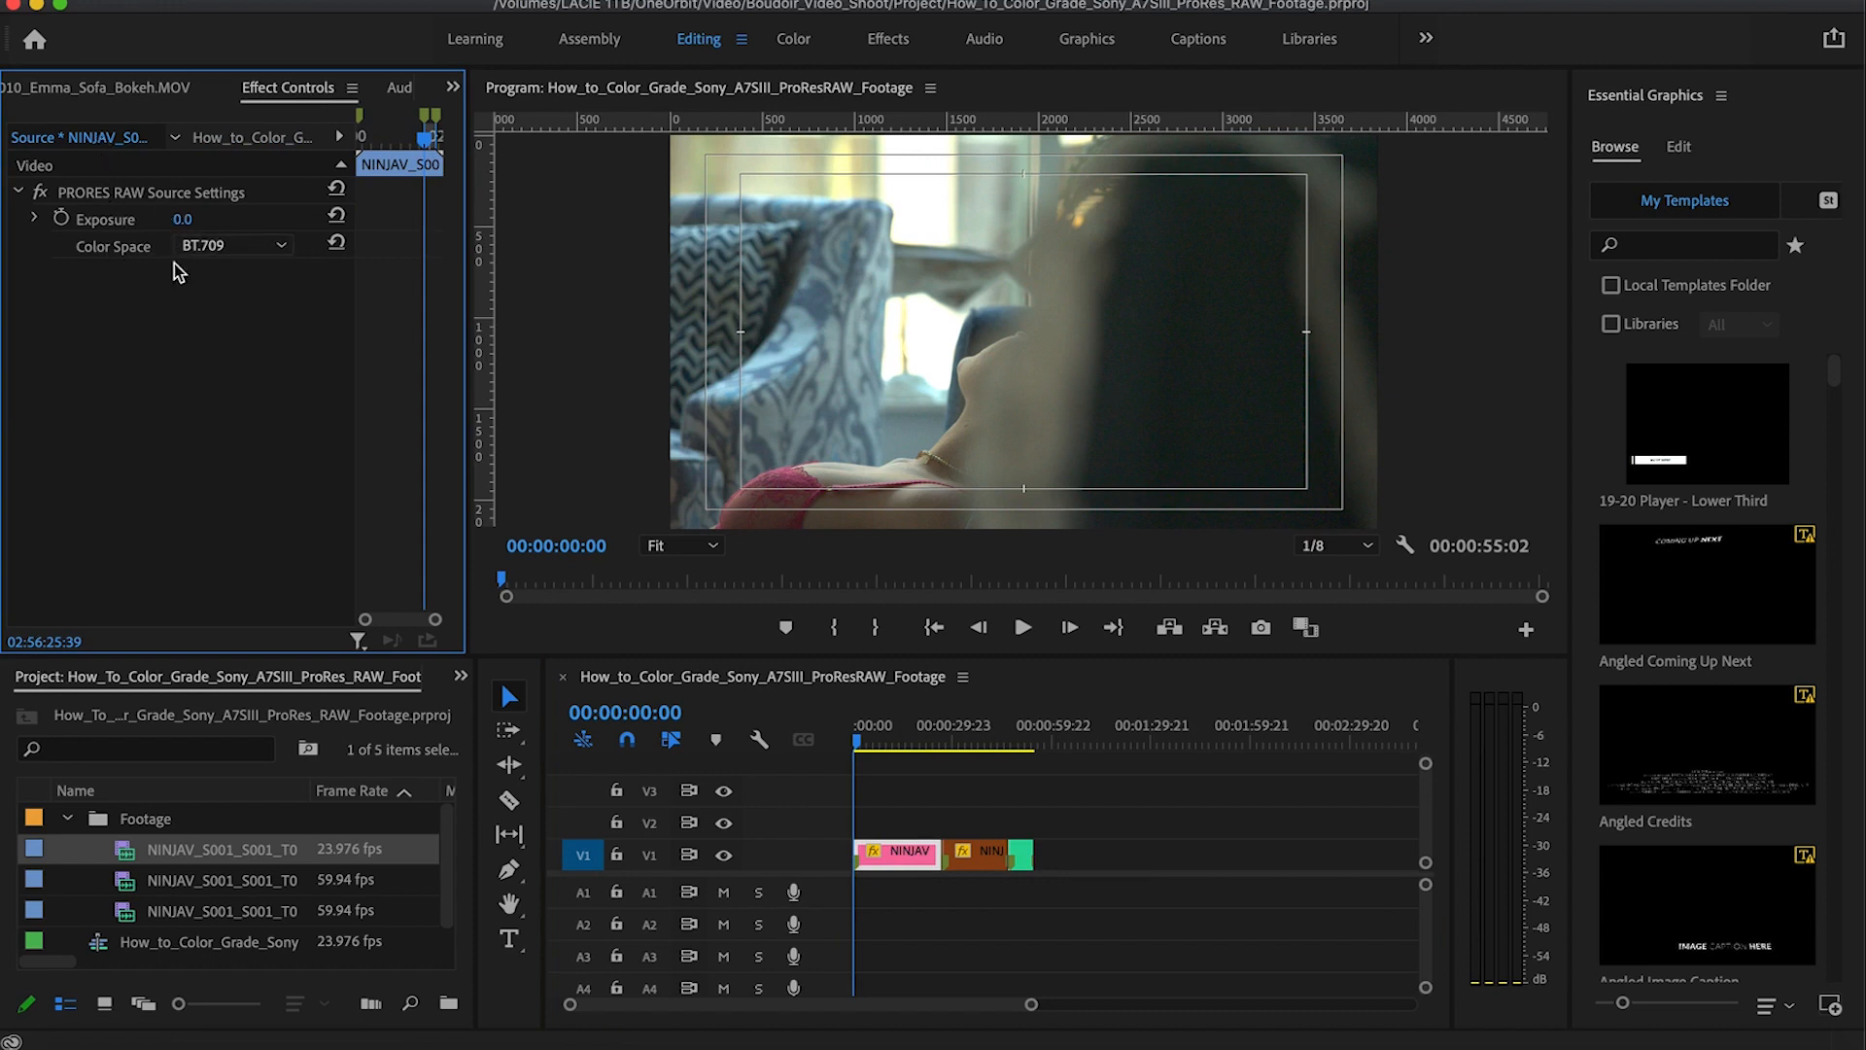
pyautogui.click(906, 863)
pyautogui.click(971, 854)
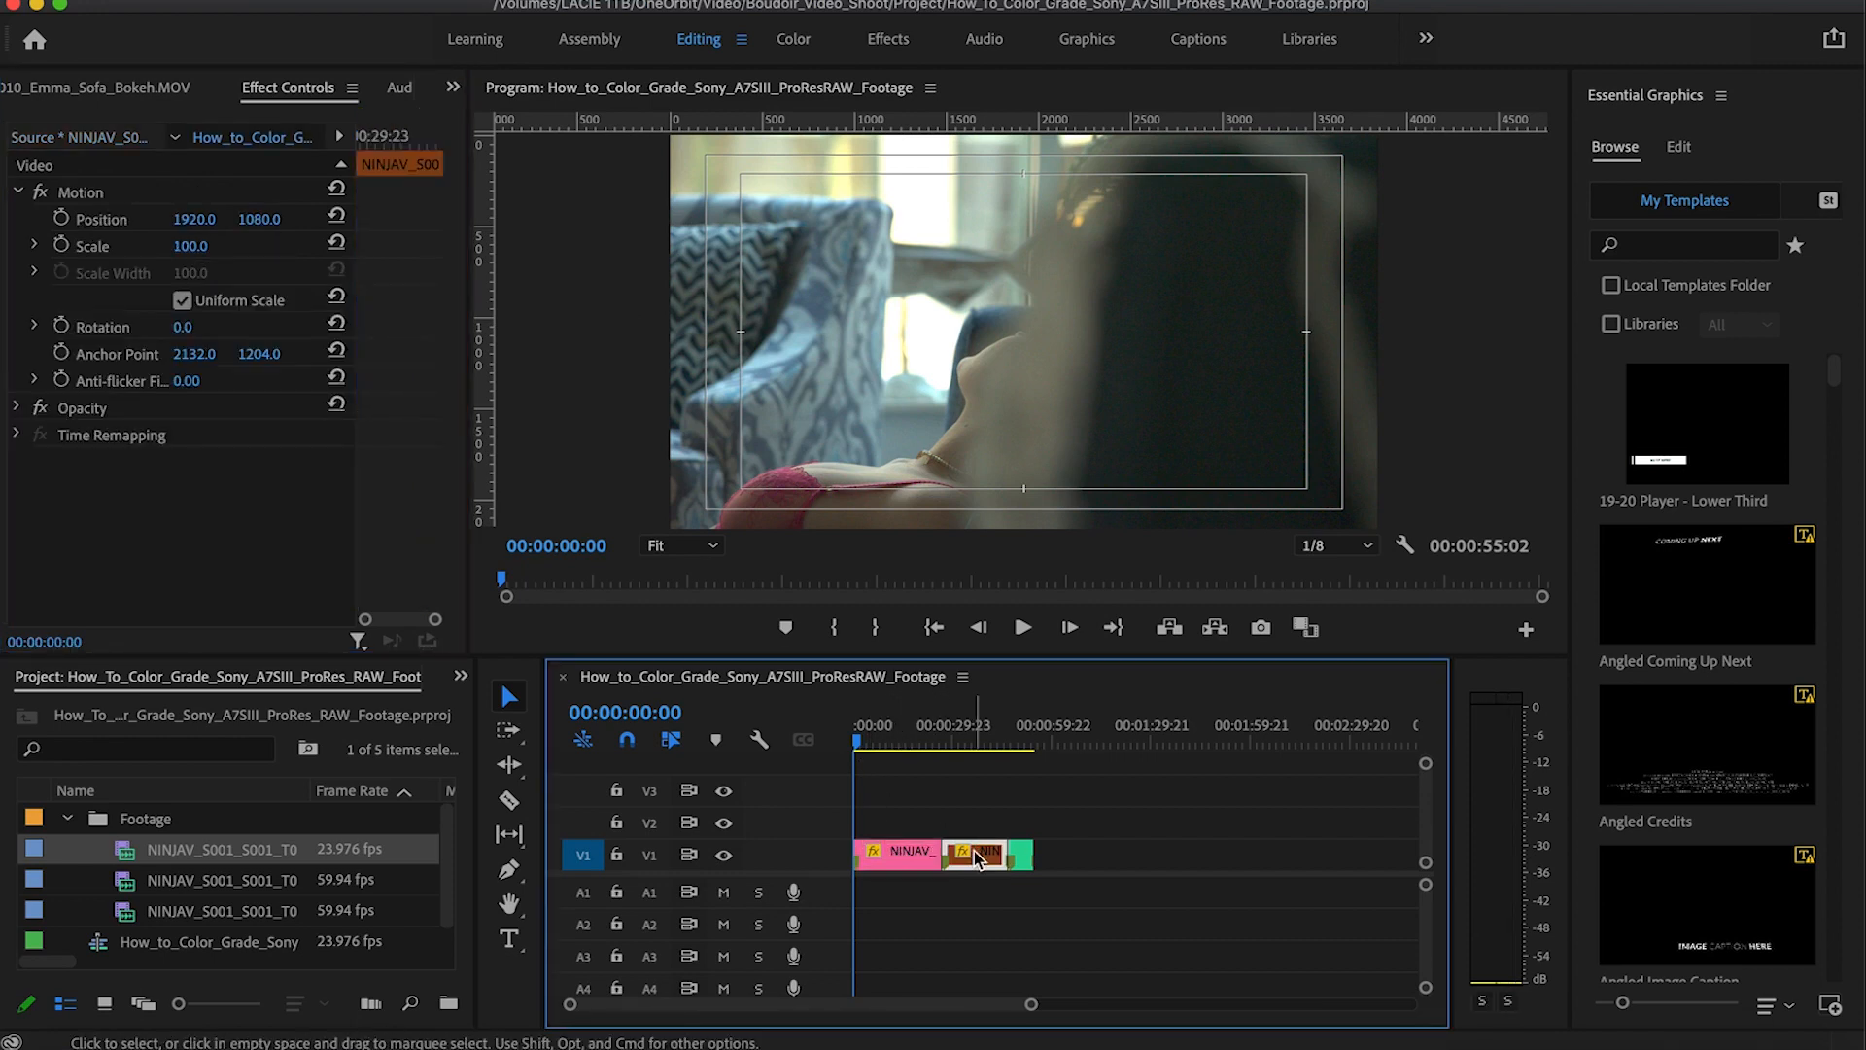
pyautogui.click(114, 138)
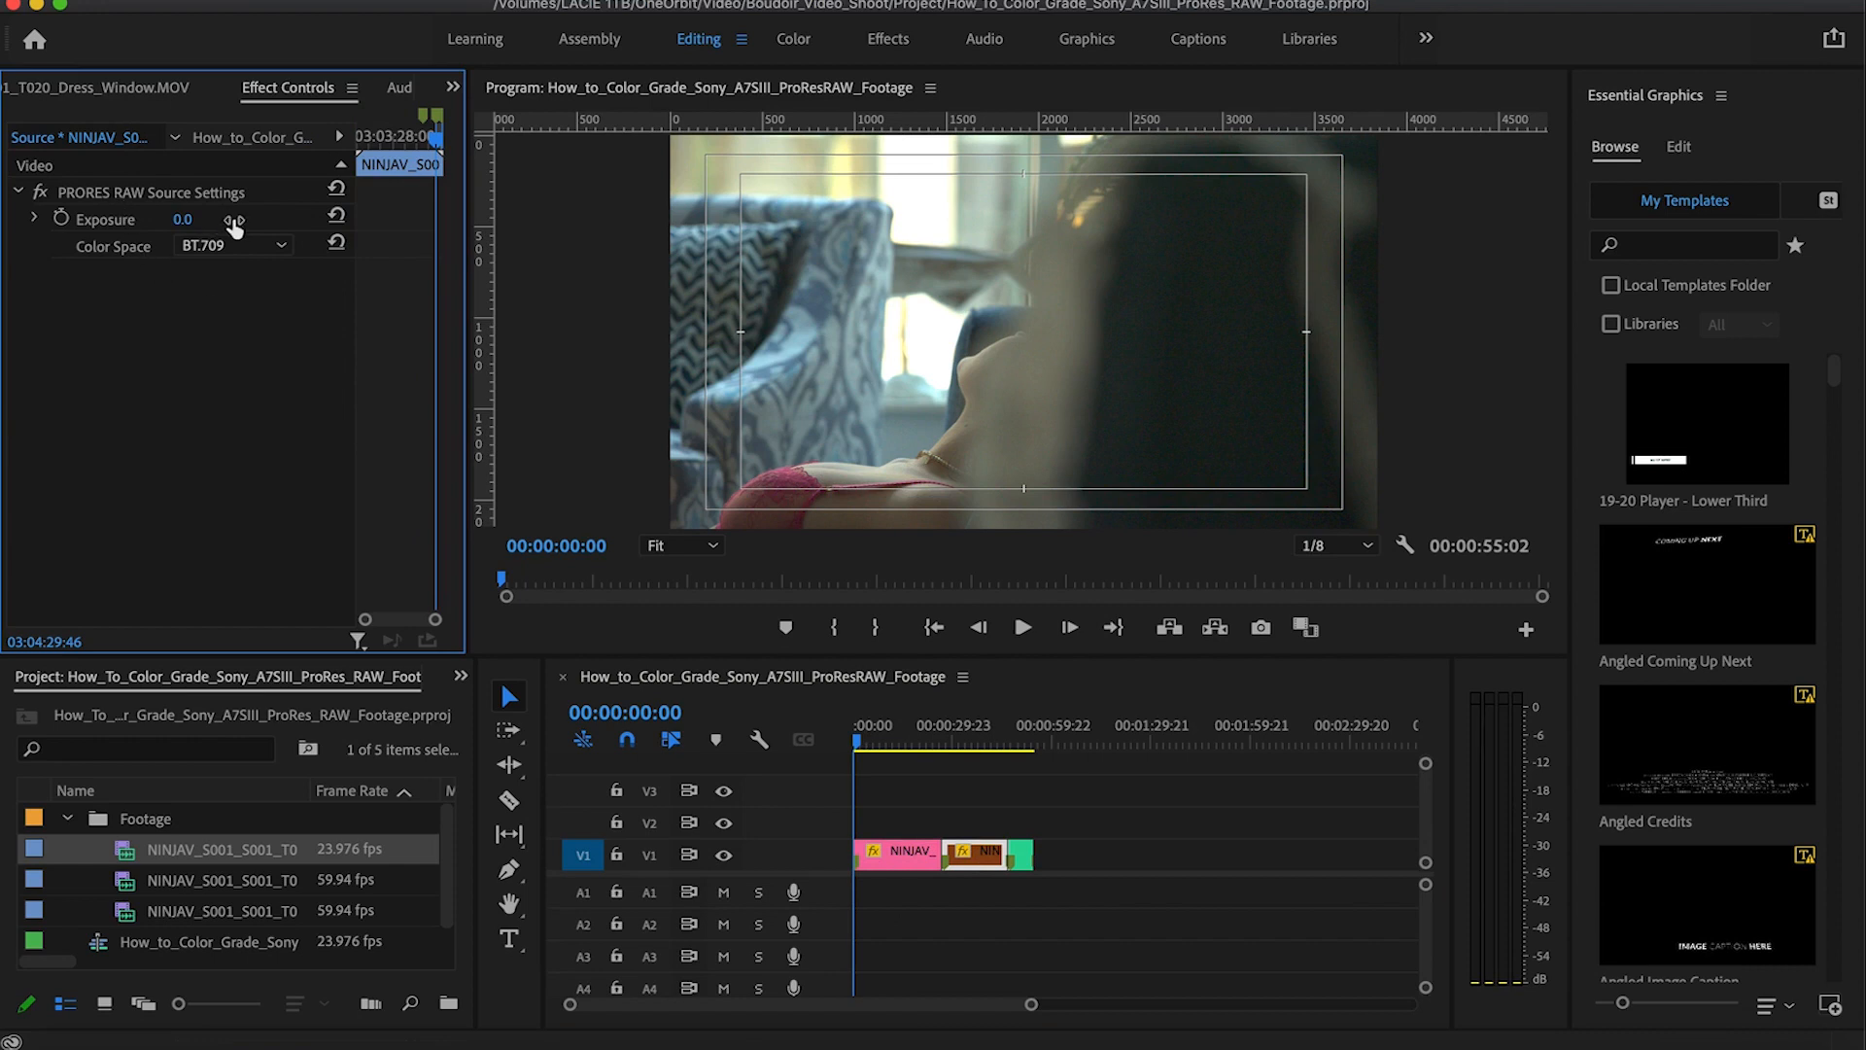
# Step: Set the first clip's ProRes RAW source color space to S-Gamut3.Cine/S-Log3 and return to its sequence effect controls
pyautogui.click(36, 218)
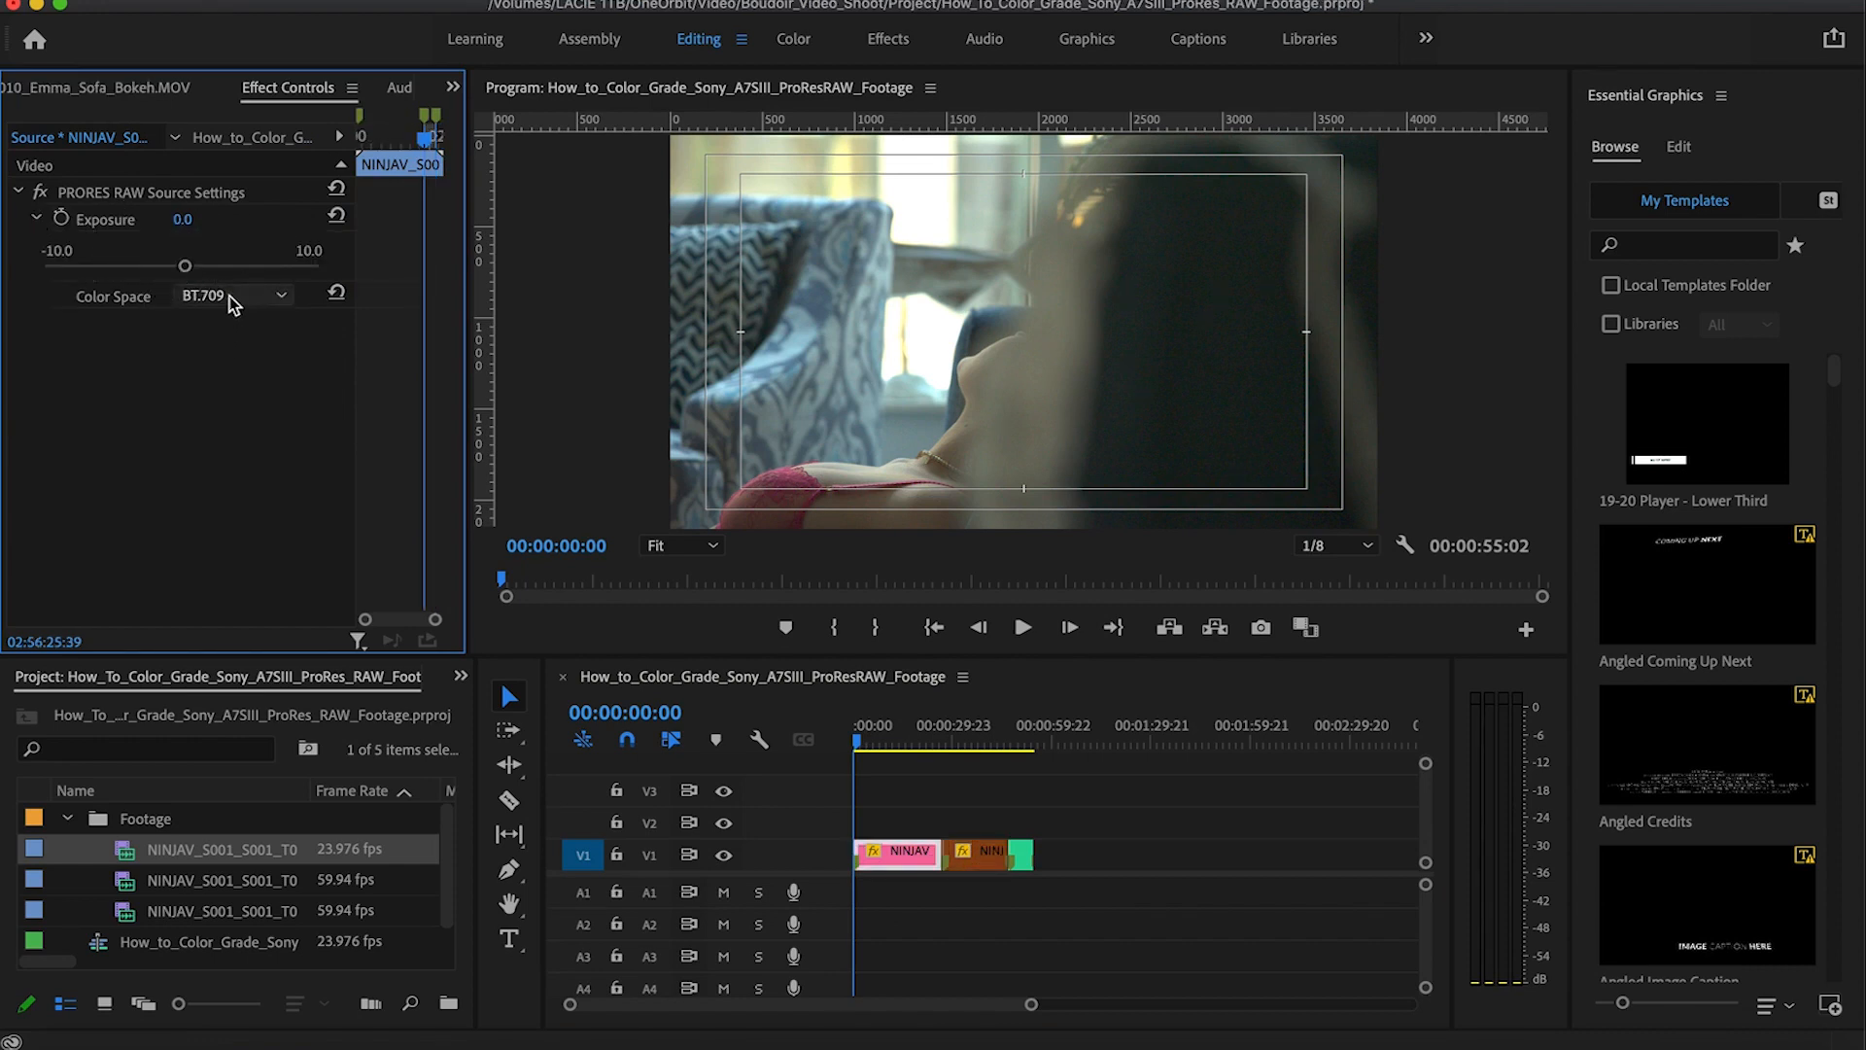
pyautogui.click(255, 295)
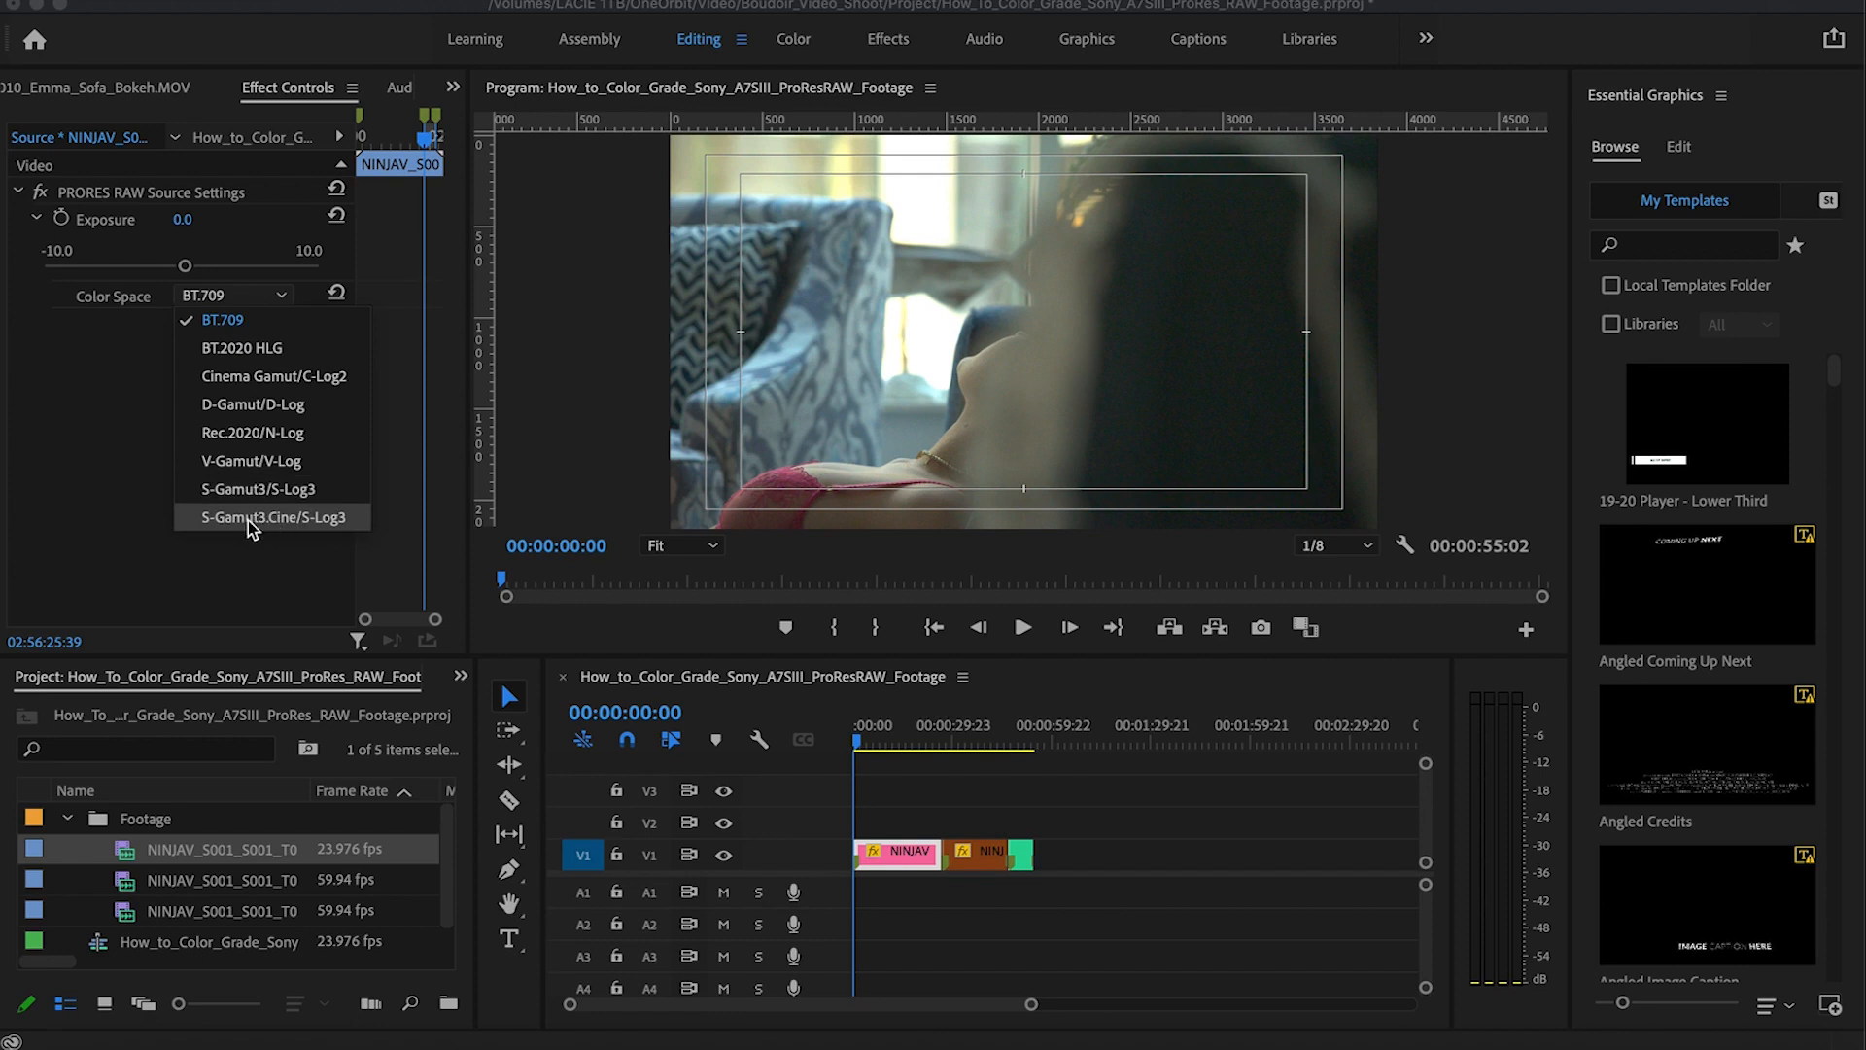
pyautogui.click(307, 518)
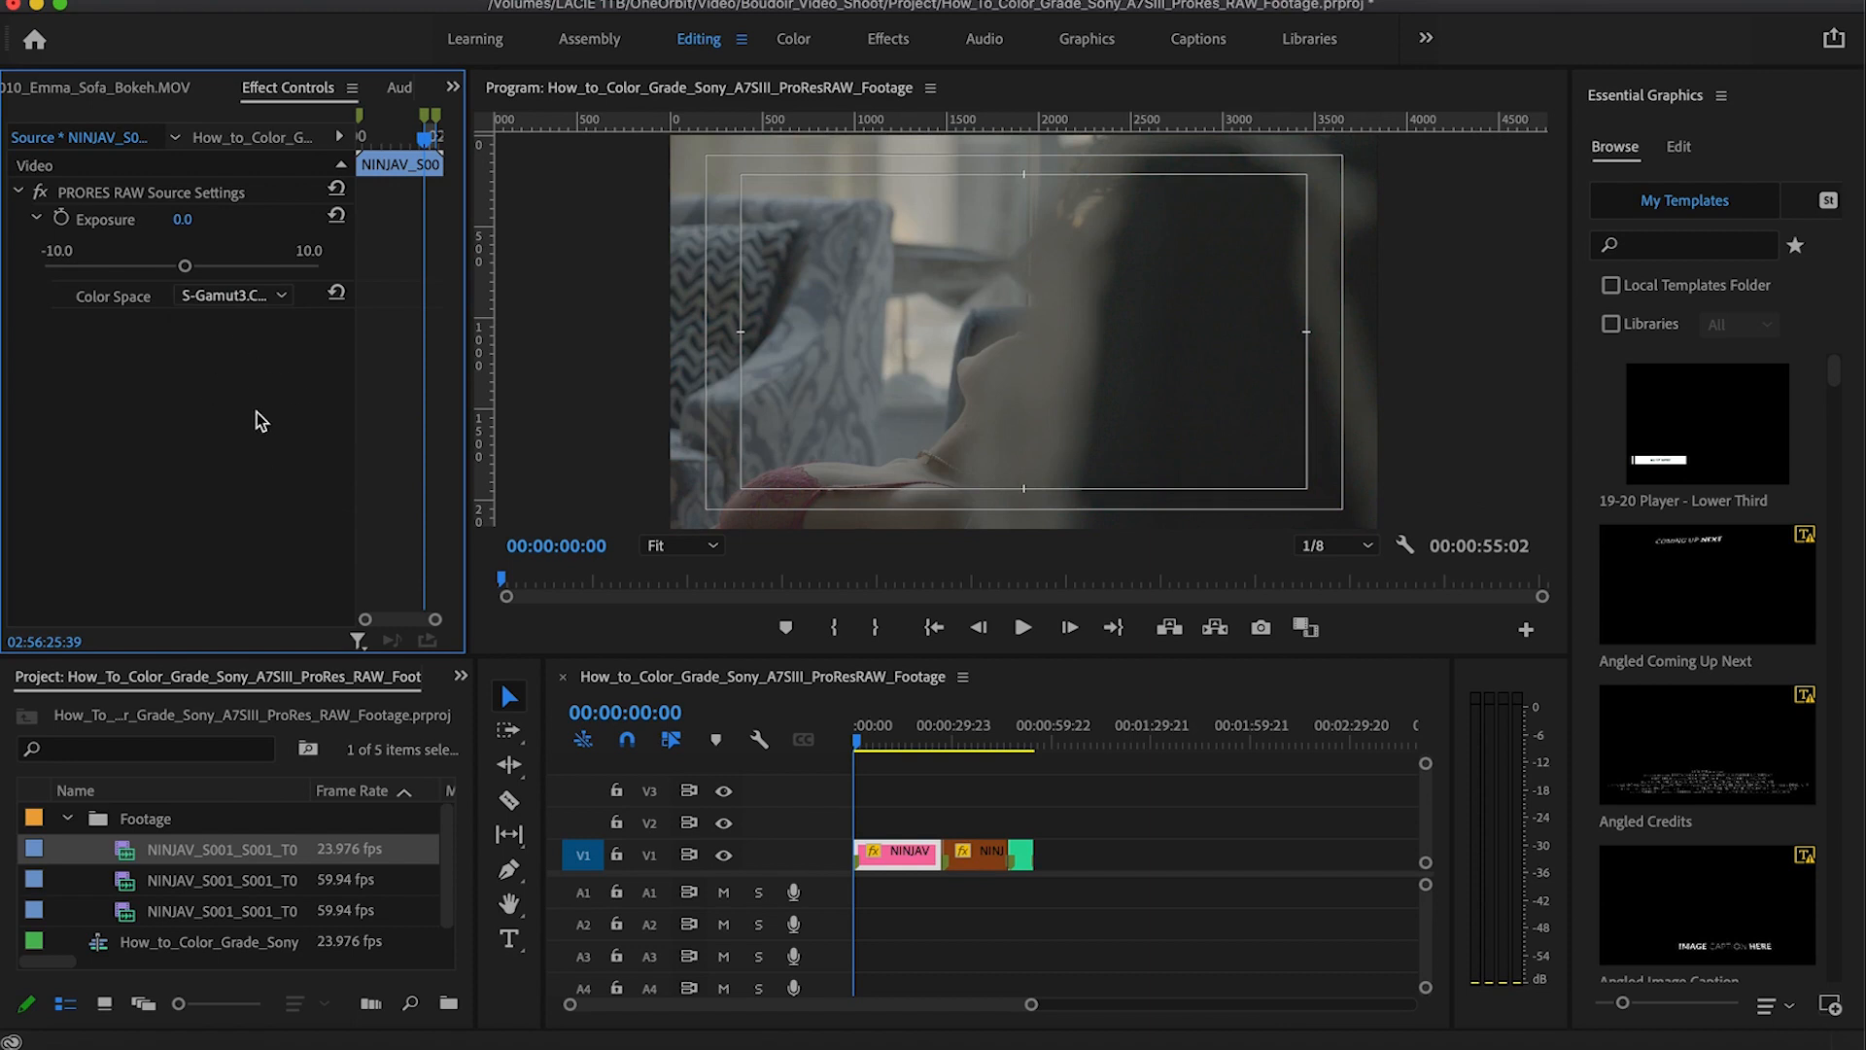
pyautogui.click(243, 137)
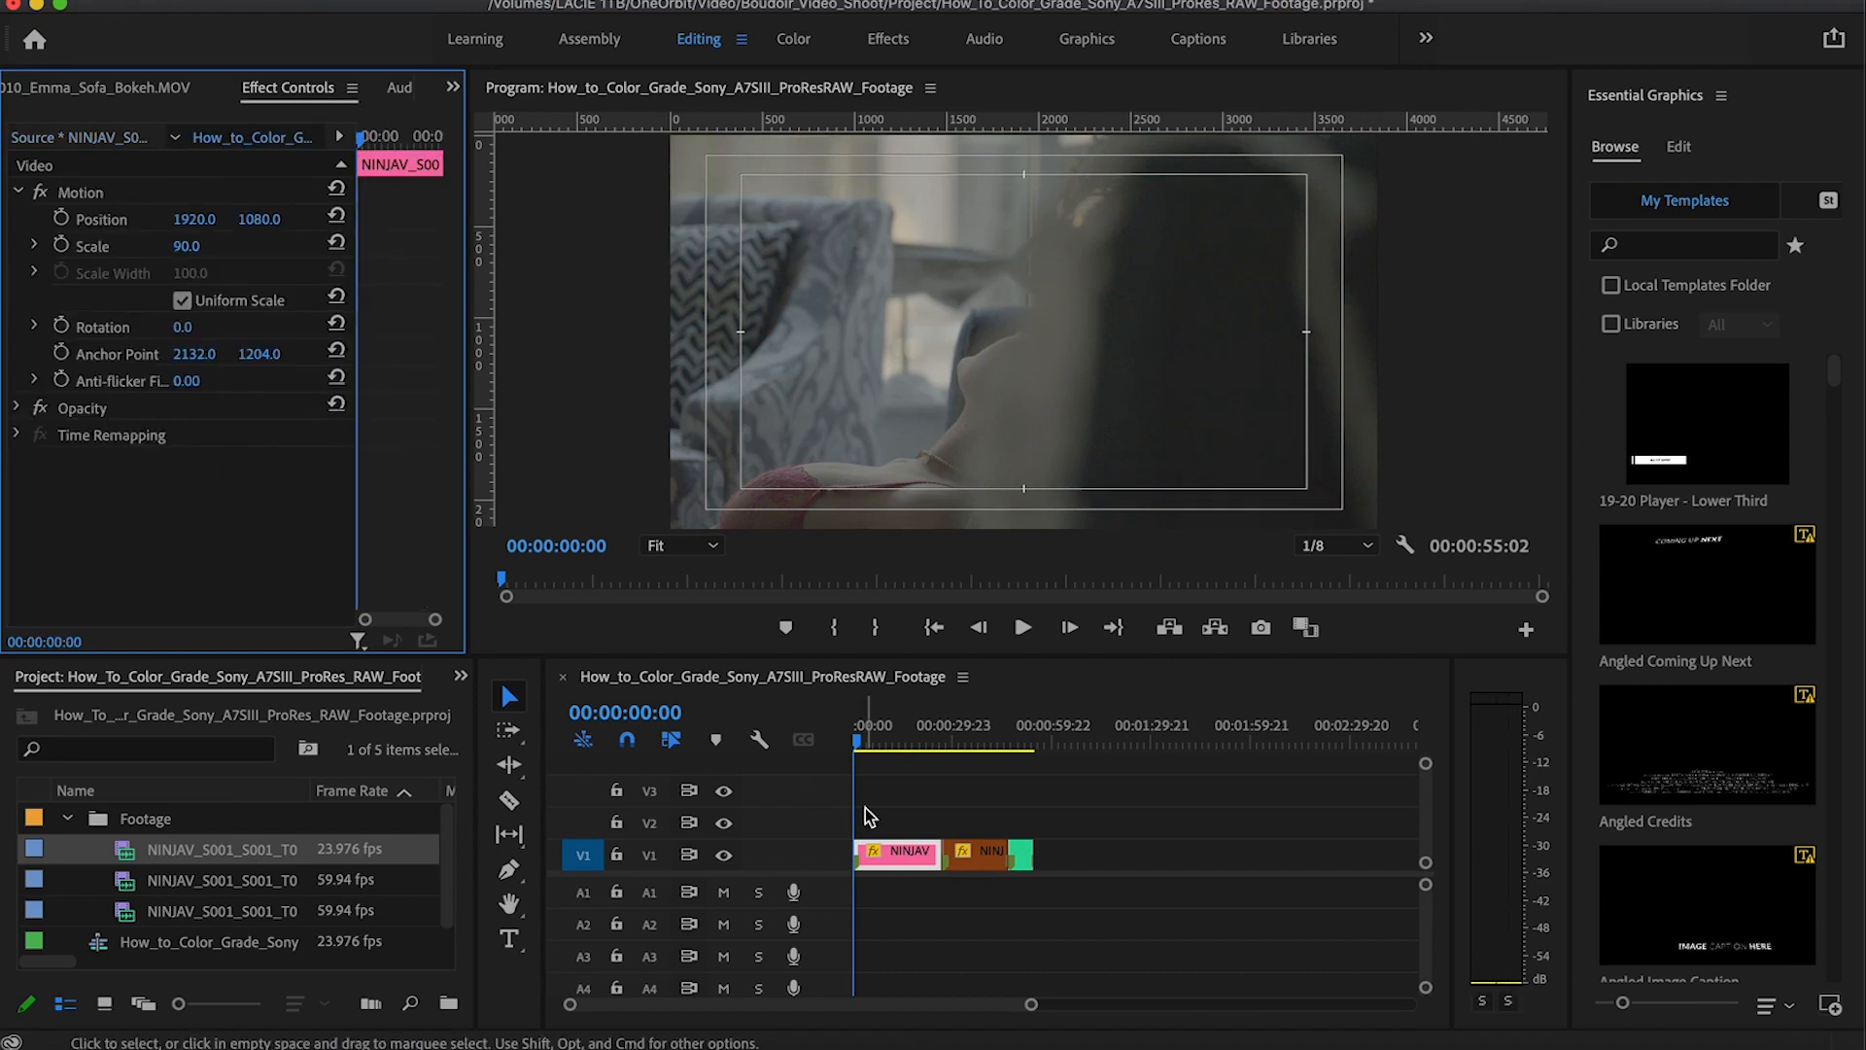
# Step: Set the second clip's ProRes RAW source color space to S-Gamut3.Cine/S-Log3
pyautogui.click(964, 740)
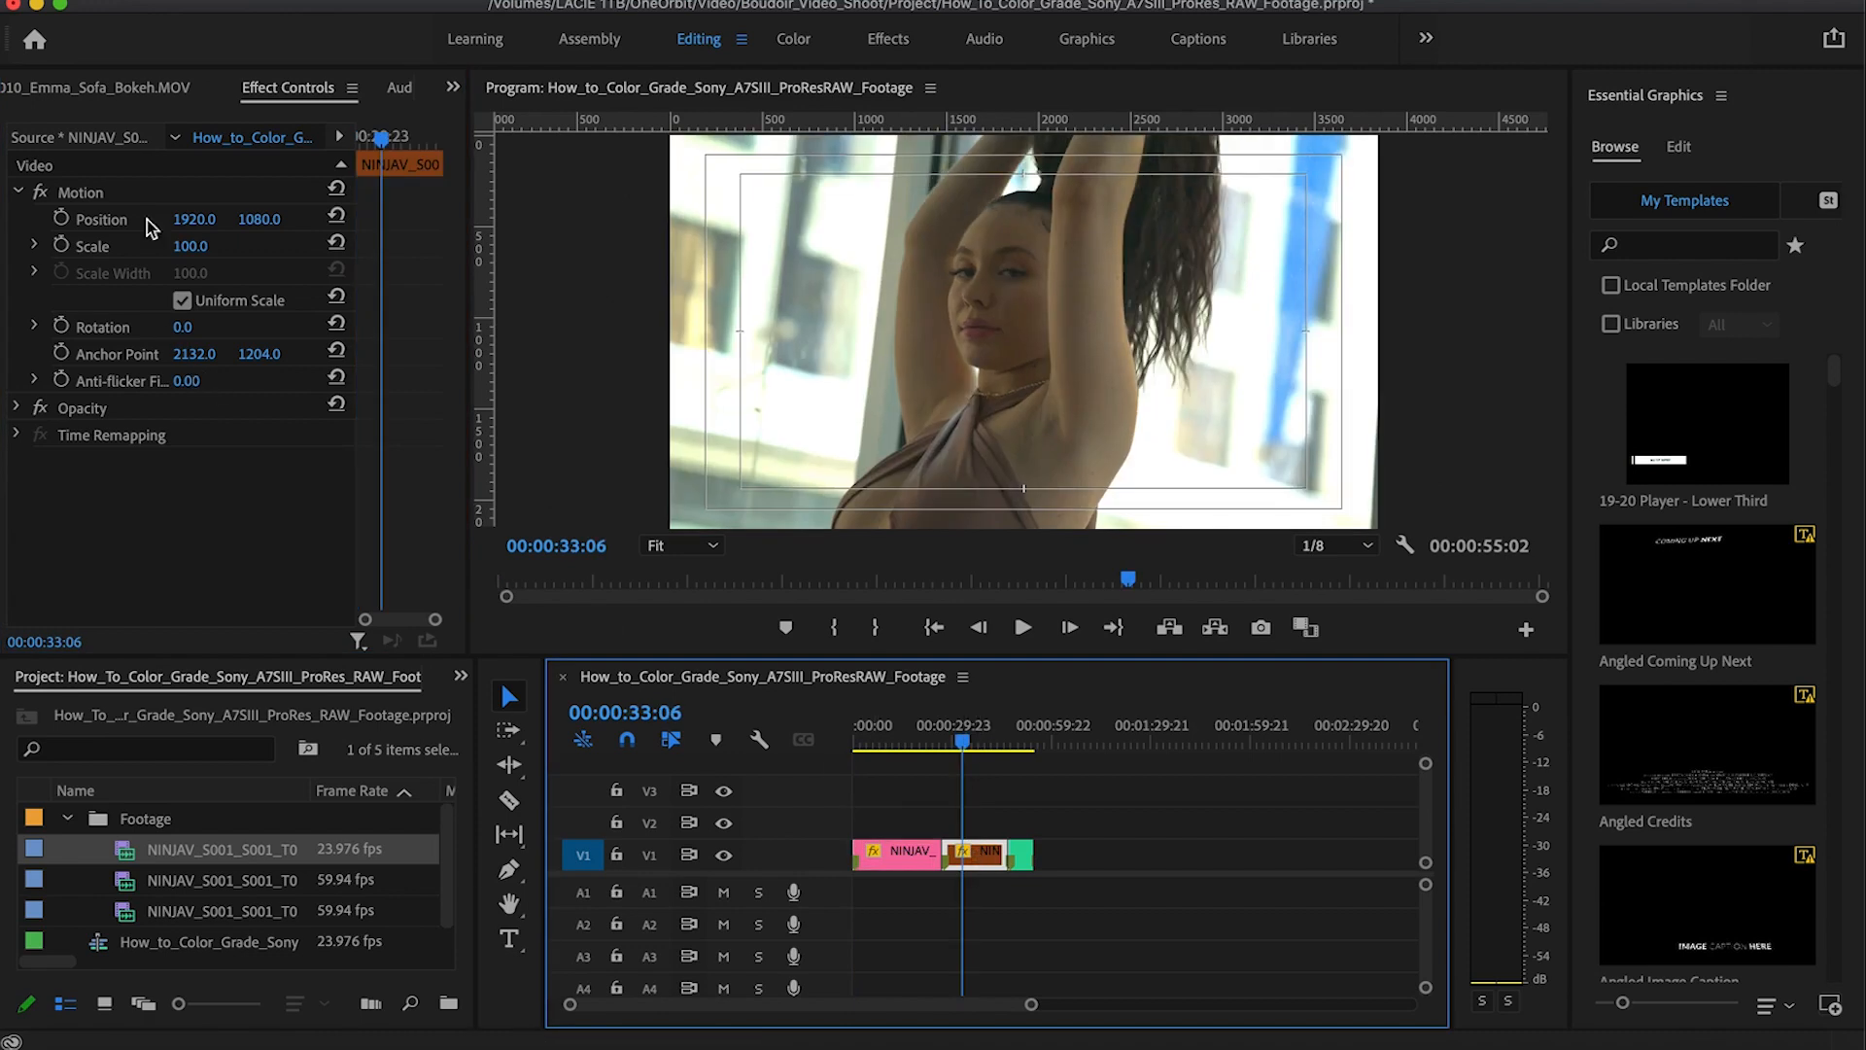
pyautogui.click(126, 142)
pyautogui.click(216, 296)
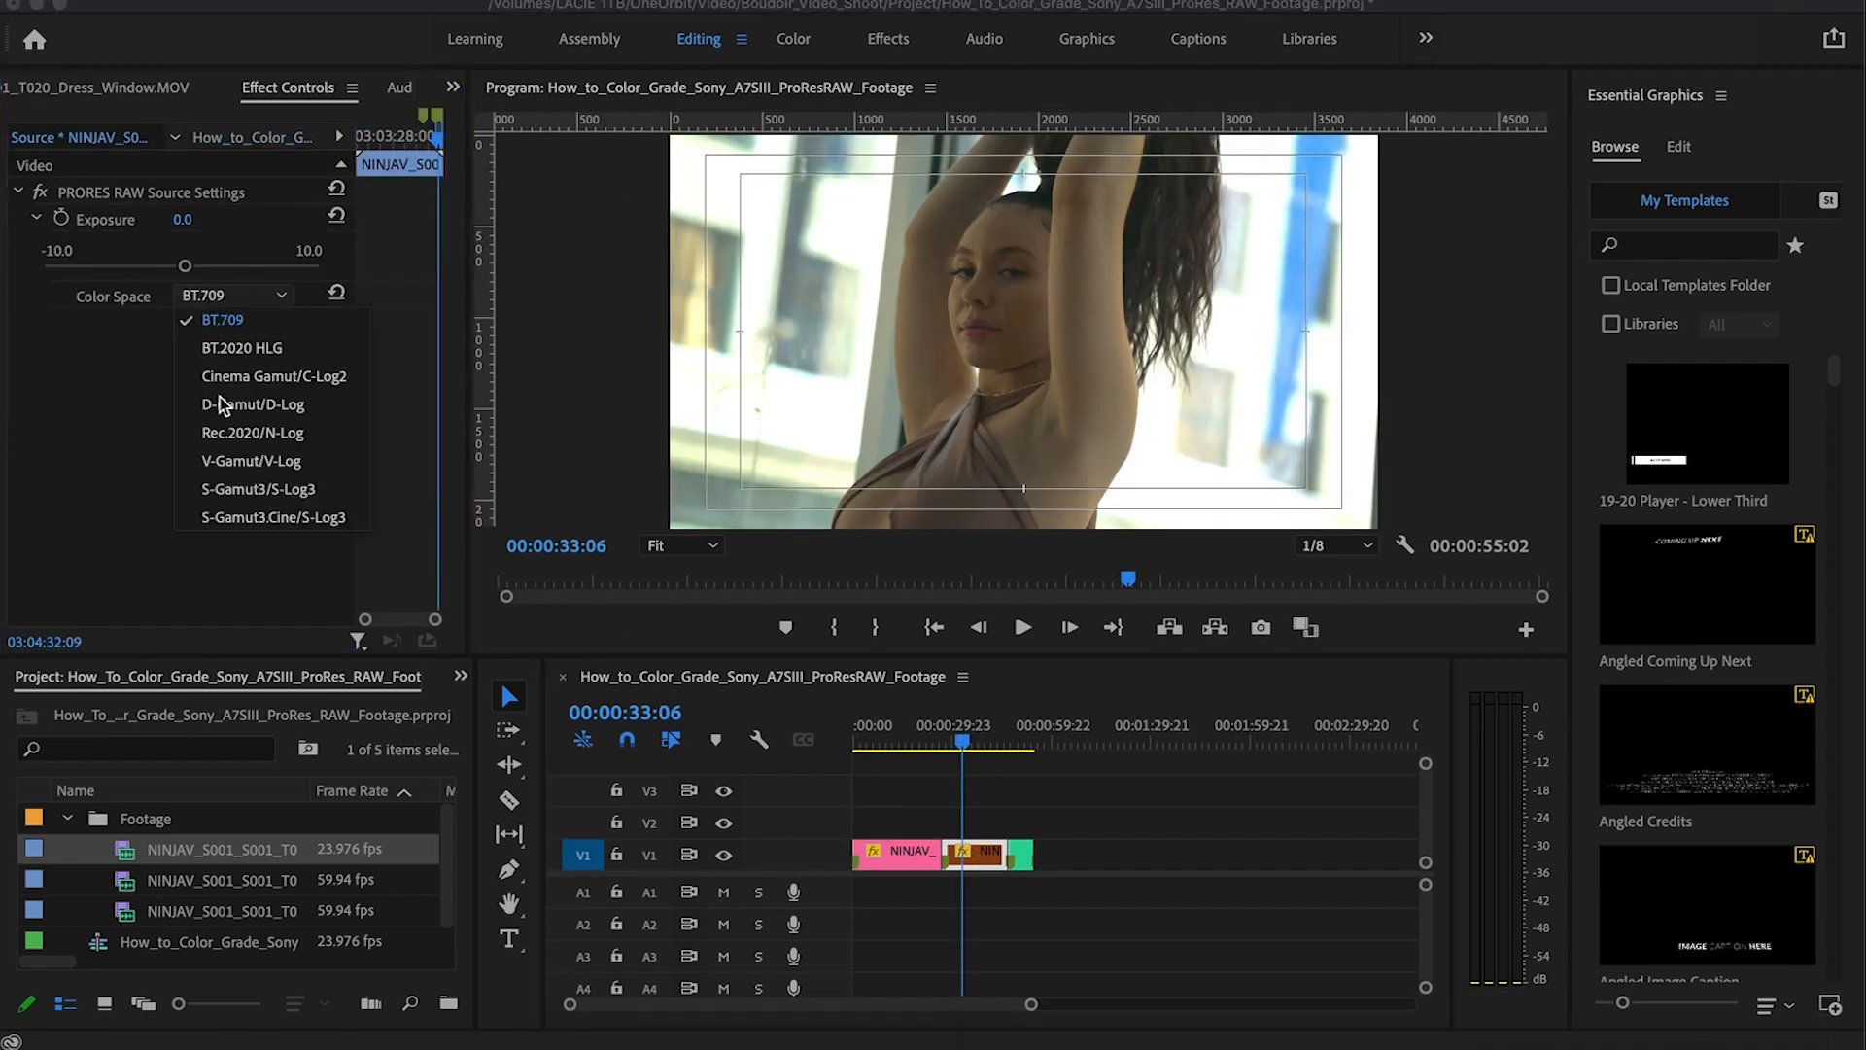
pyautogui.click(235, 517)
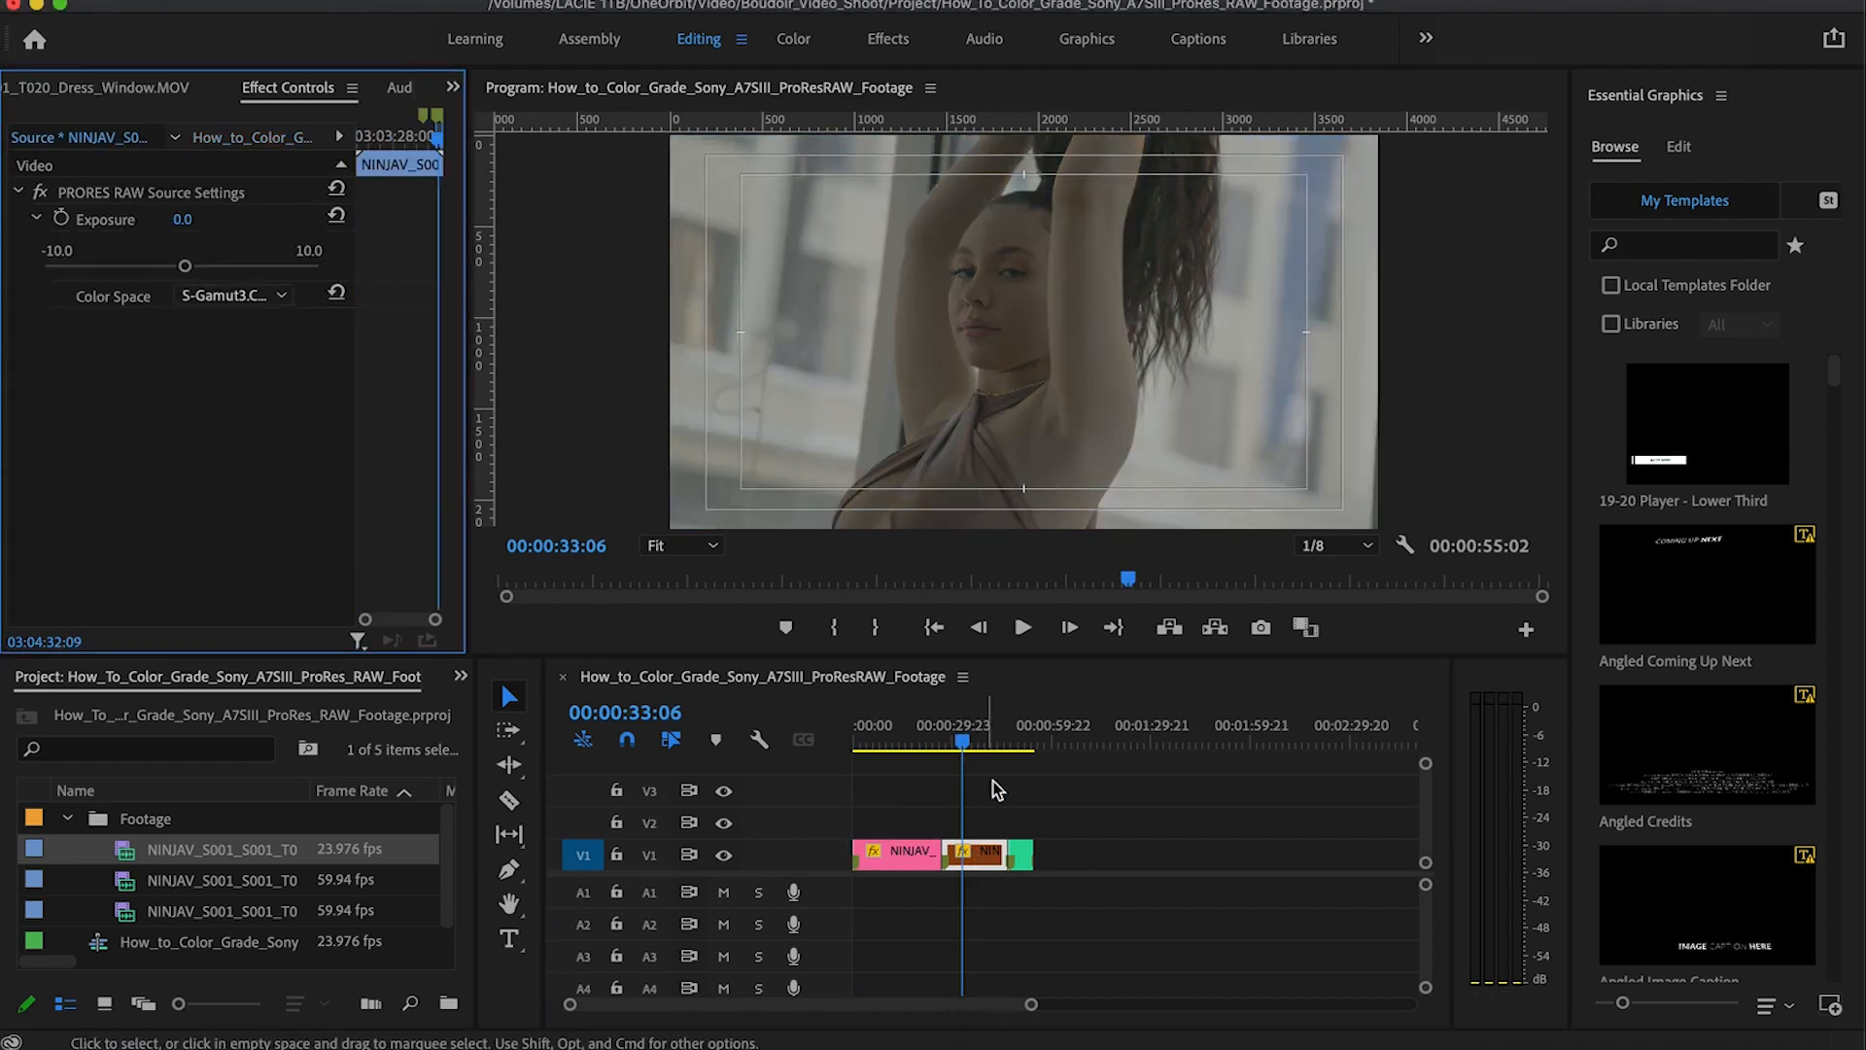
# Step: Set the third clip's ProRes RAW source color space to S-Gamut3.Cine/S-Log3 and return the playhead to the sequence start
pyautogui.click(1016, 748)
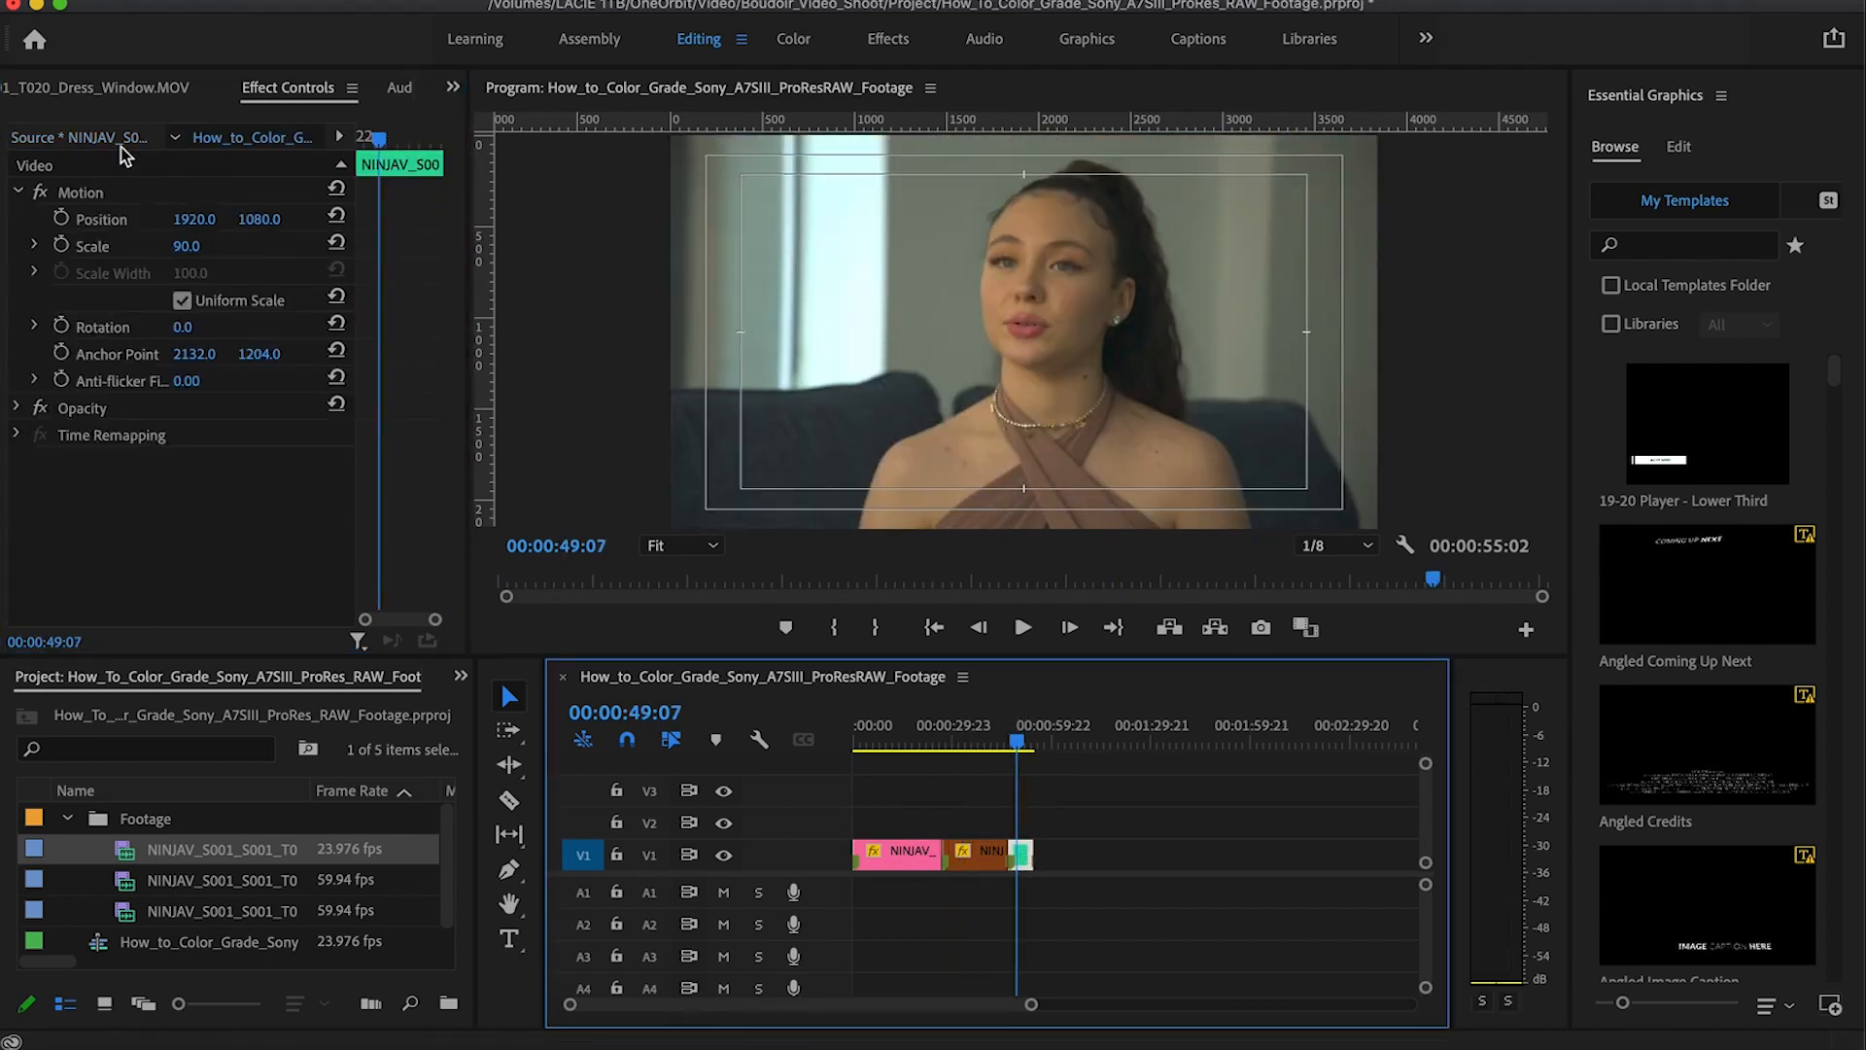
pyautogui.click(233, 244)
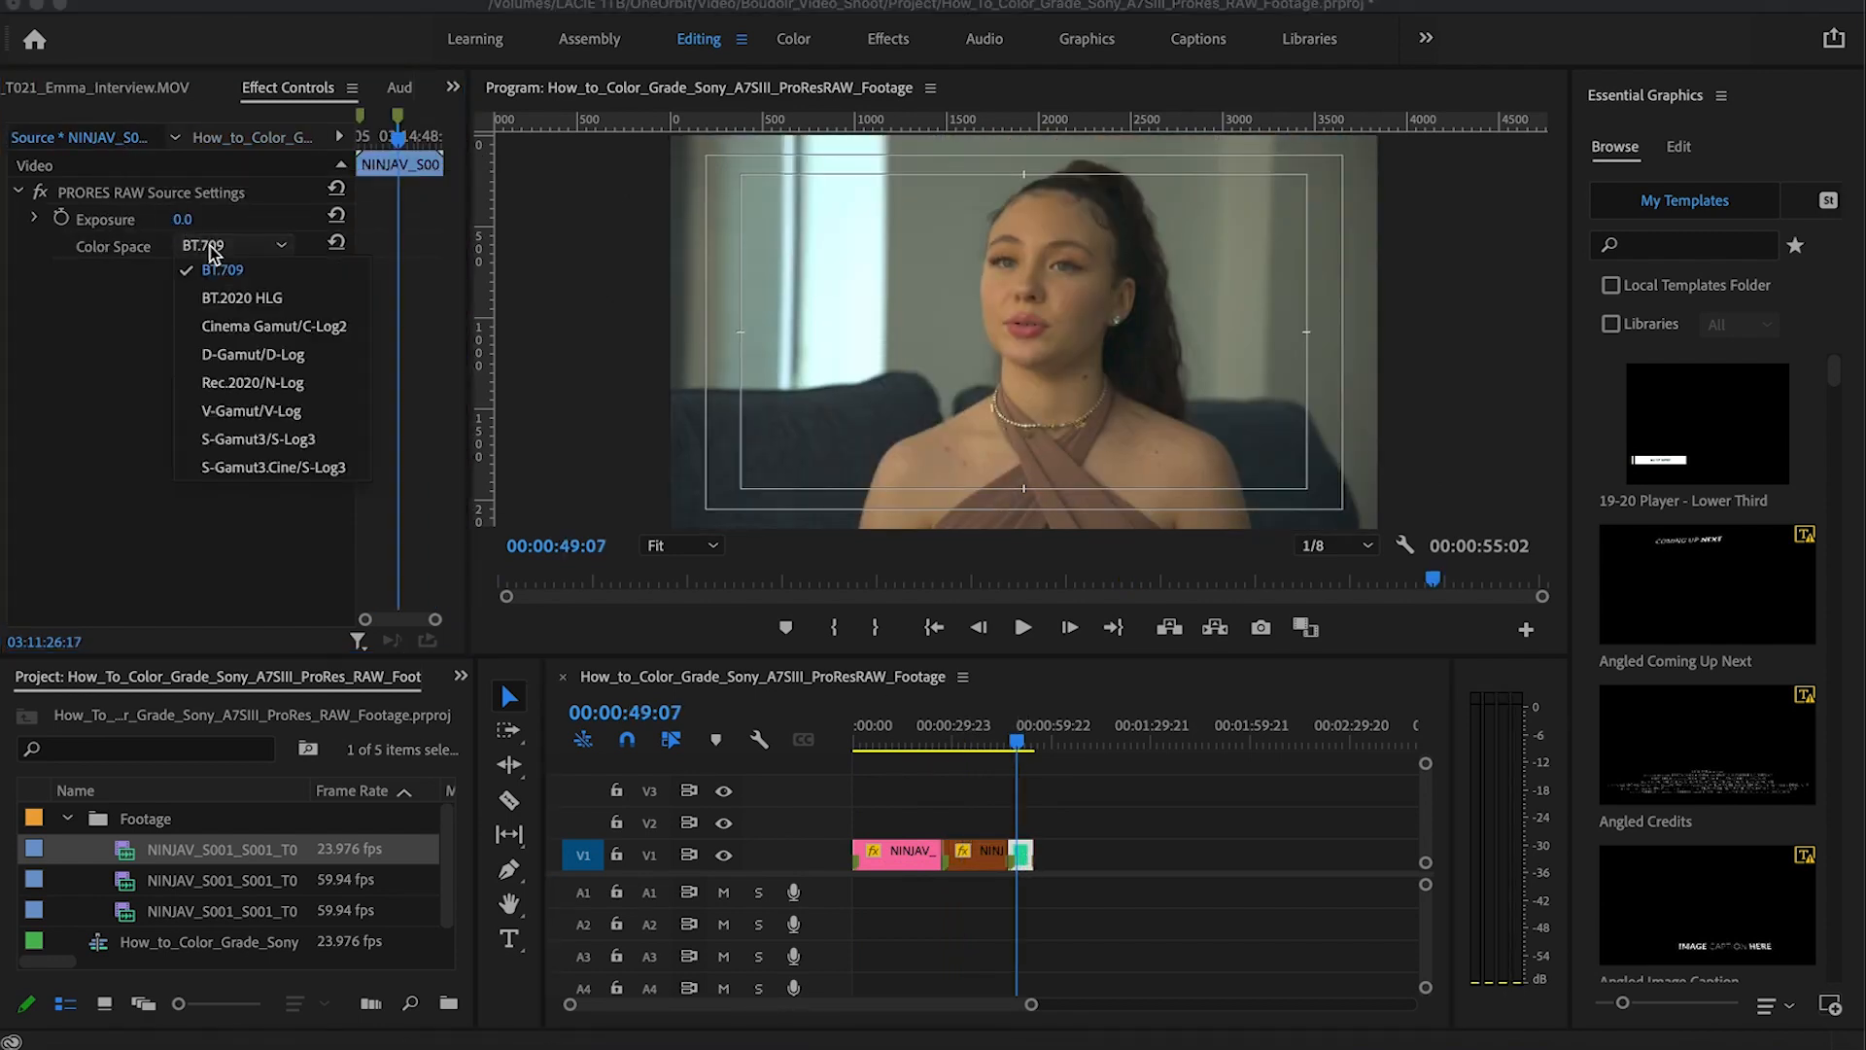
pyautogui.click(238, 468)
pyautogui.click(758, 724)
pyautogui.press('Home')
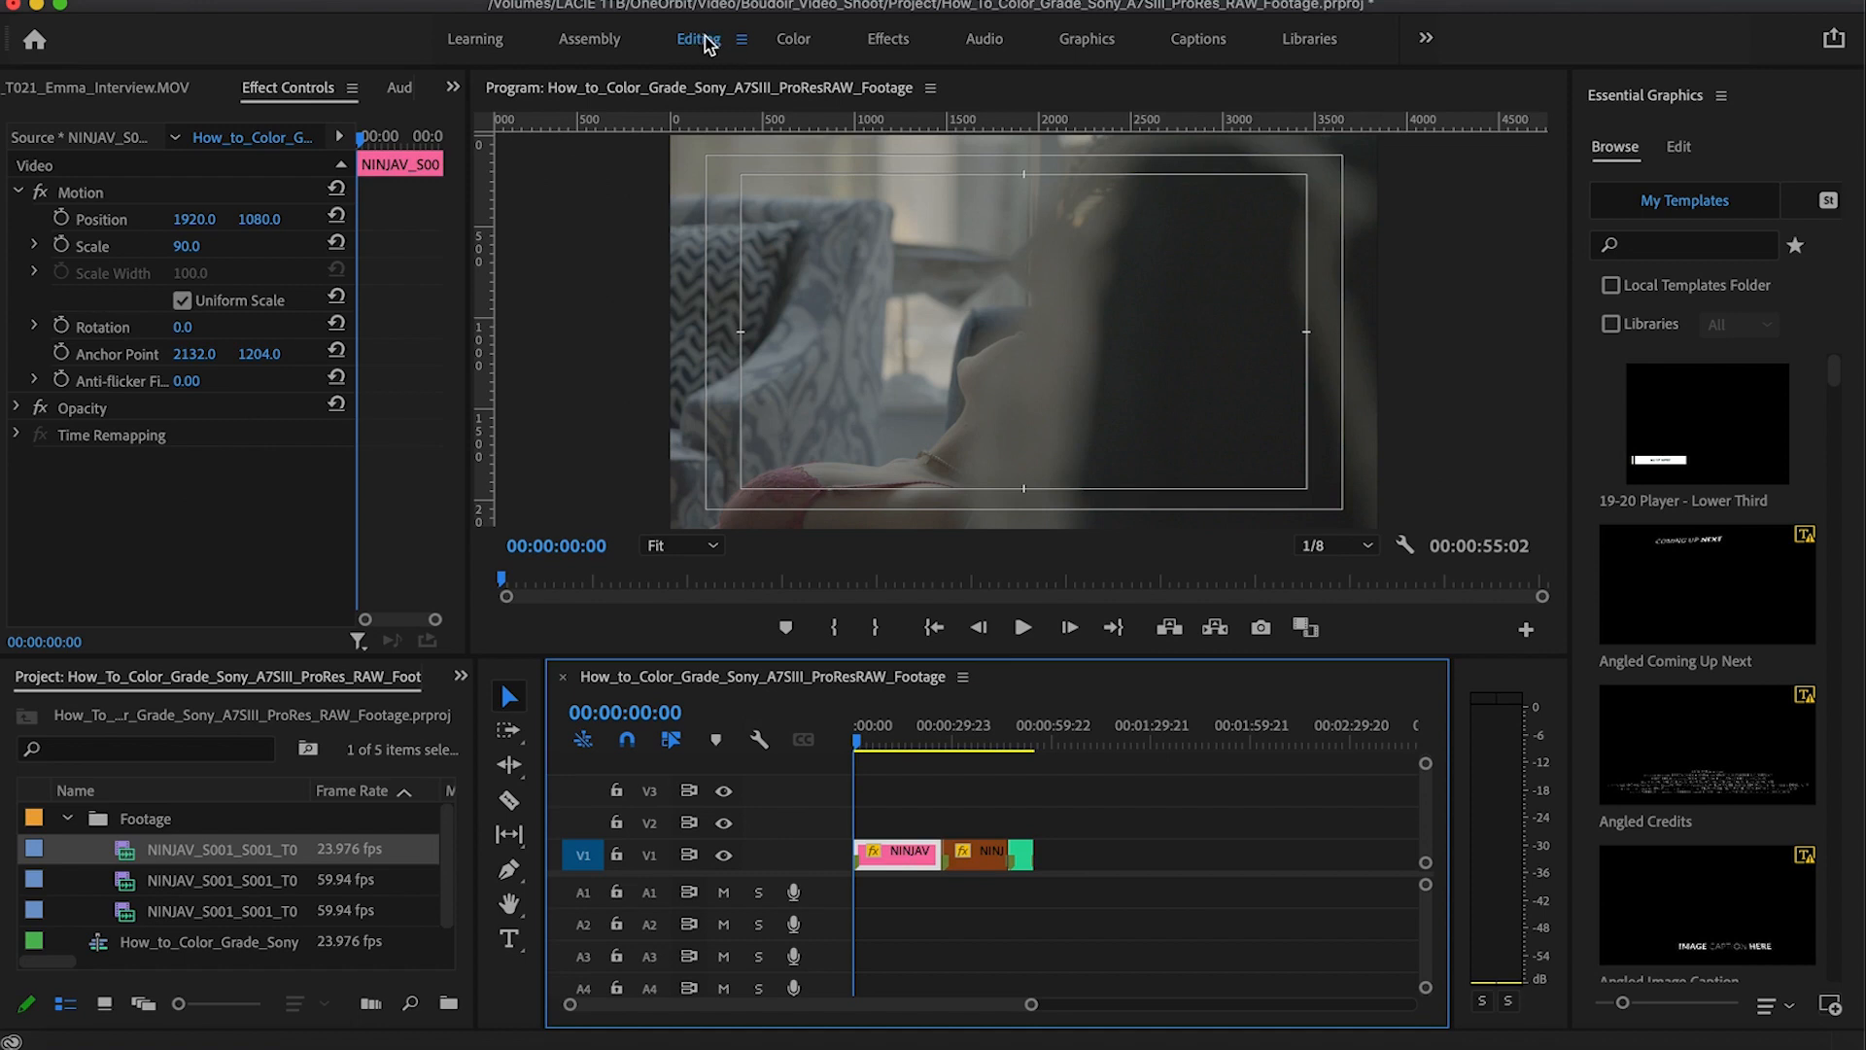
# Step: Switch to the Color workspace and bring up the Lumetri Color controls for the first clip
pyautogui.click(795, 50)
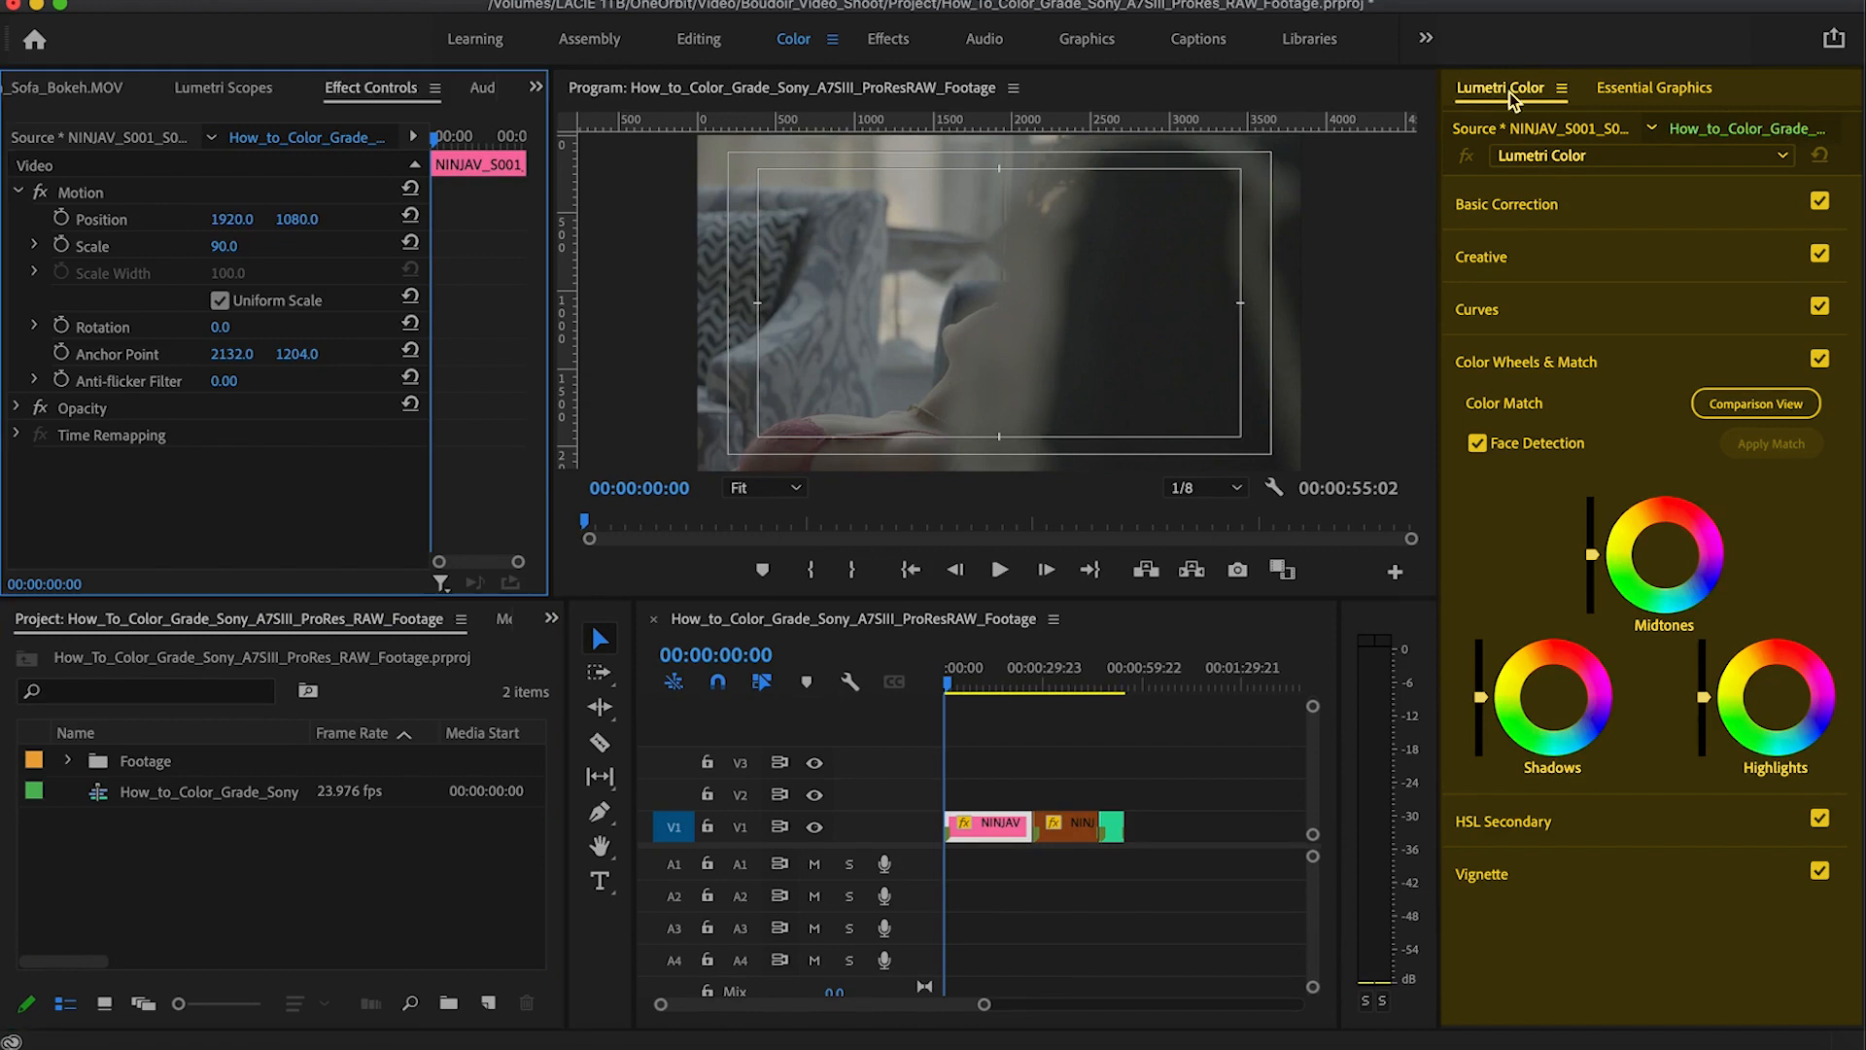
pyautogui.click(1561, 89)
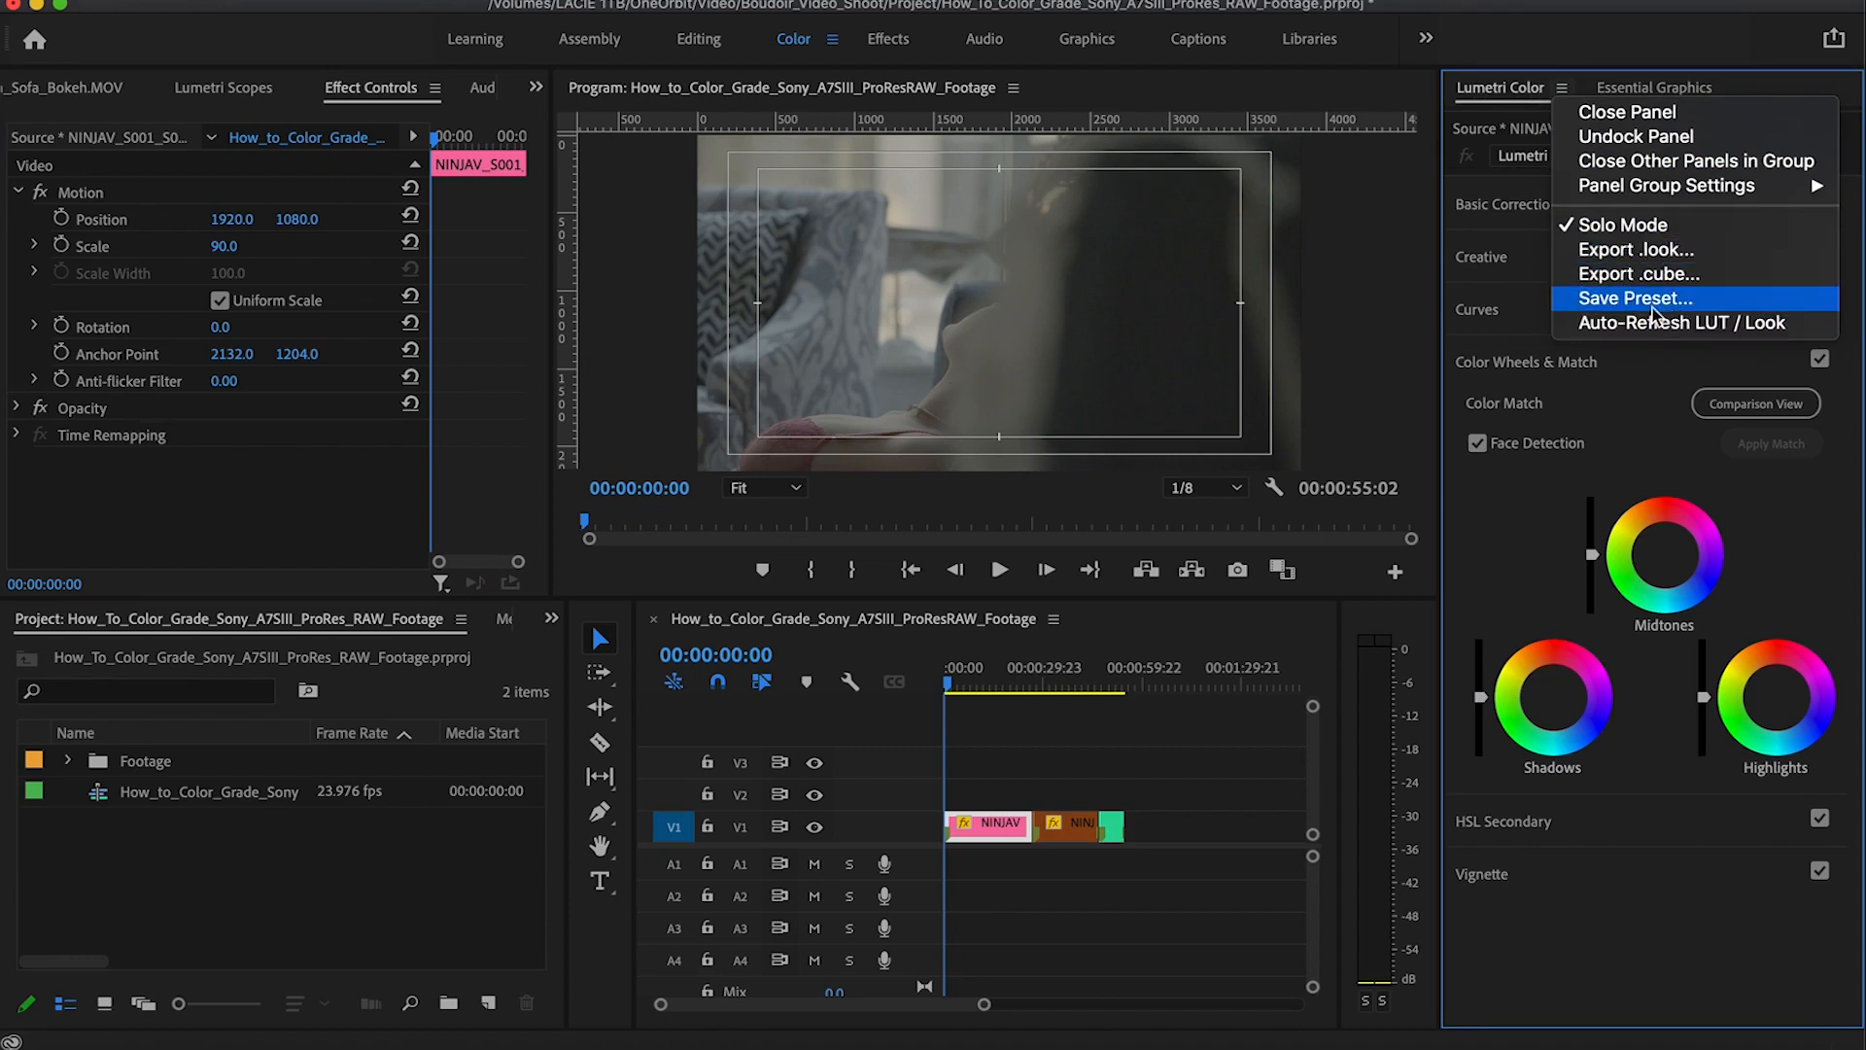
pyautogui.click(1493, 78)
pyautogui.click(1625, 85)
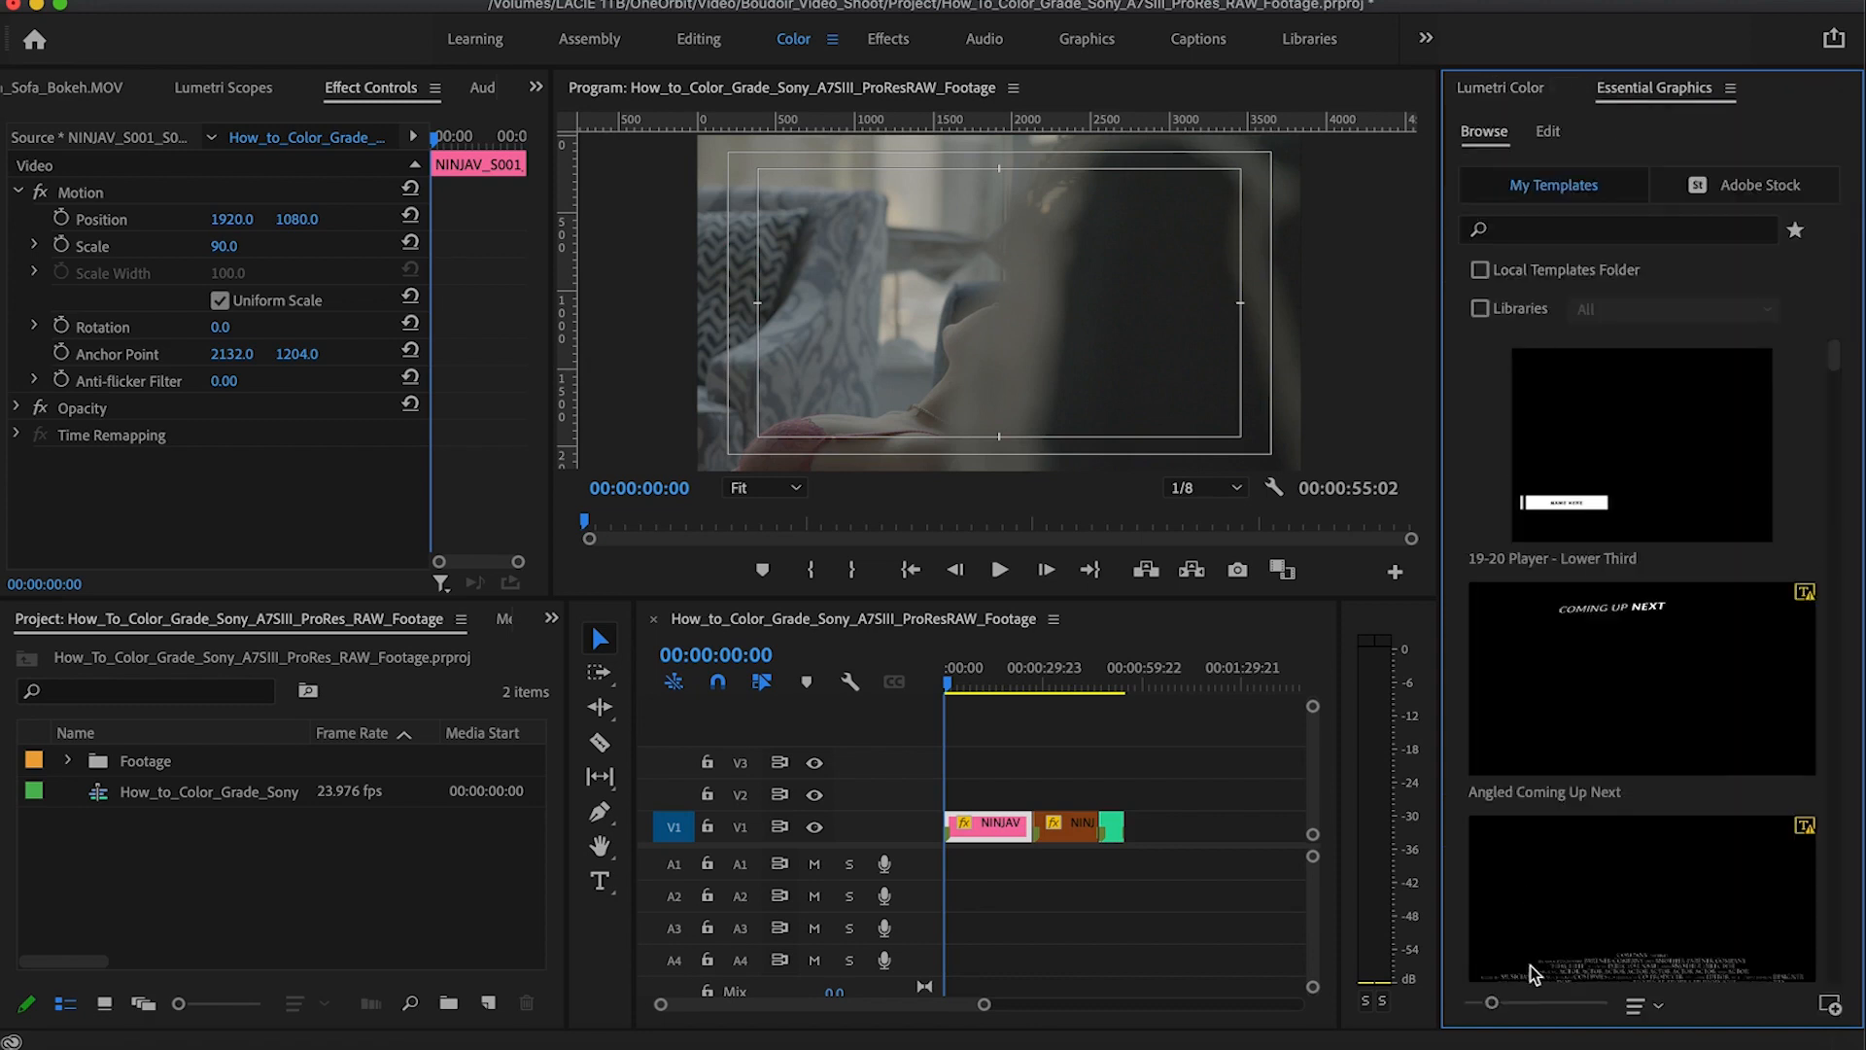
pyautogui.click(1502, 89)
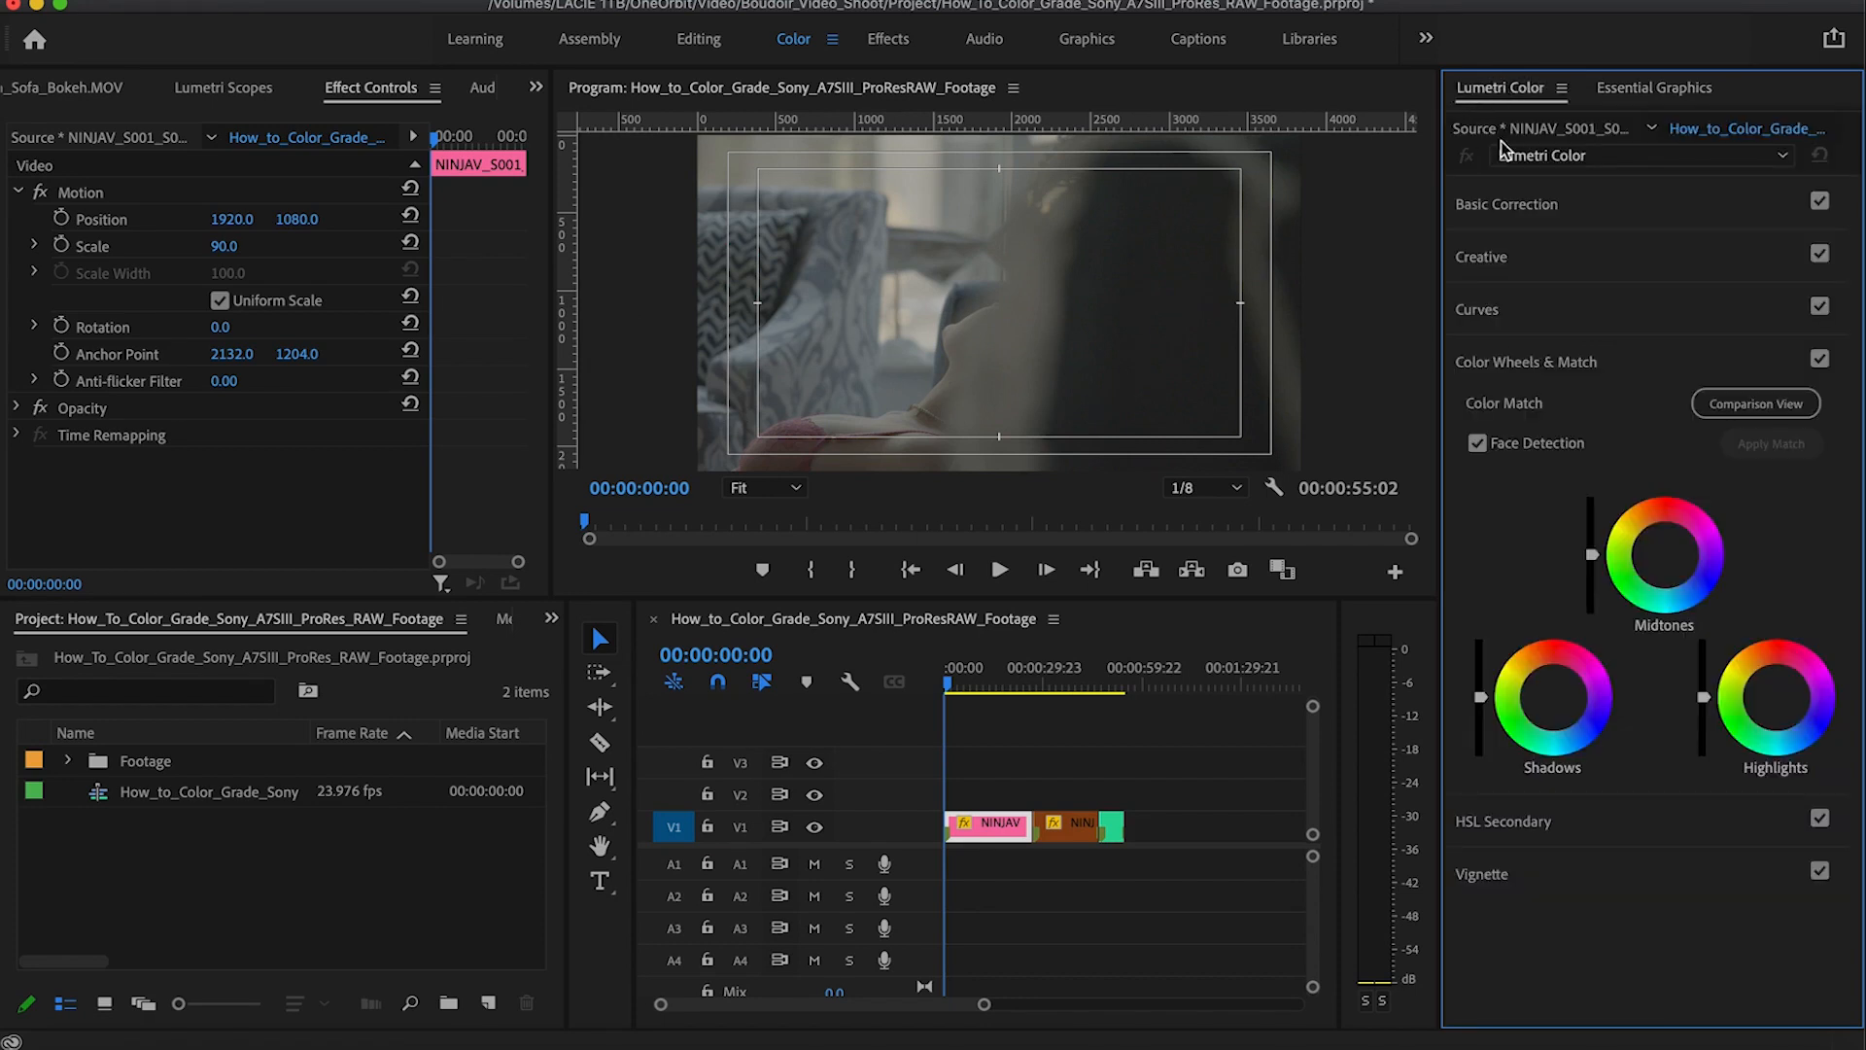
# Step: Review the first clip's ProRes RAW source settings and examine the waveform in Lumetri Scopes at full size
pyautogui.click(1588, 136)
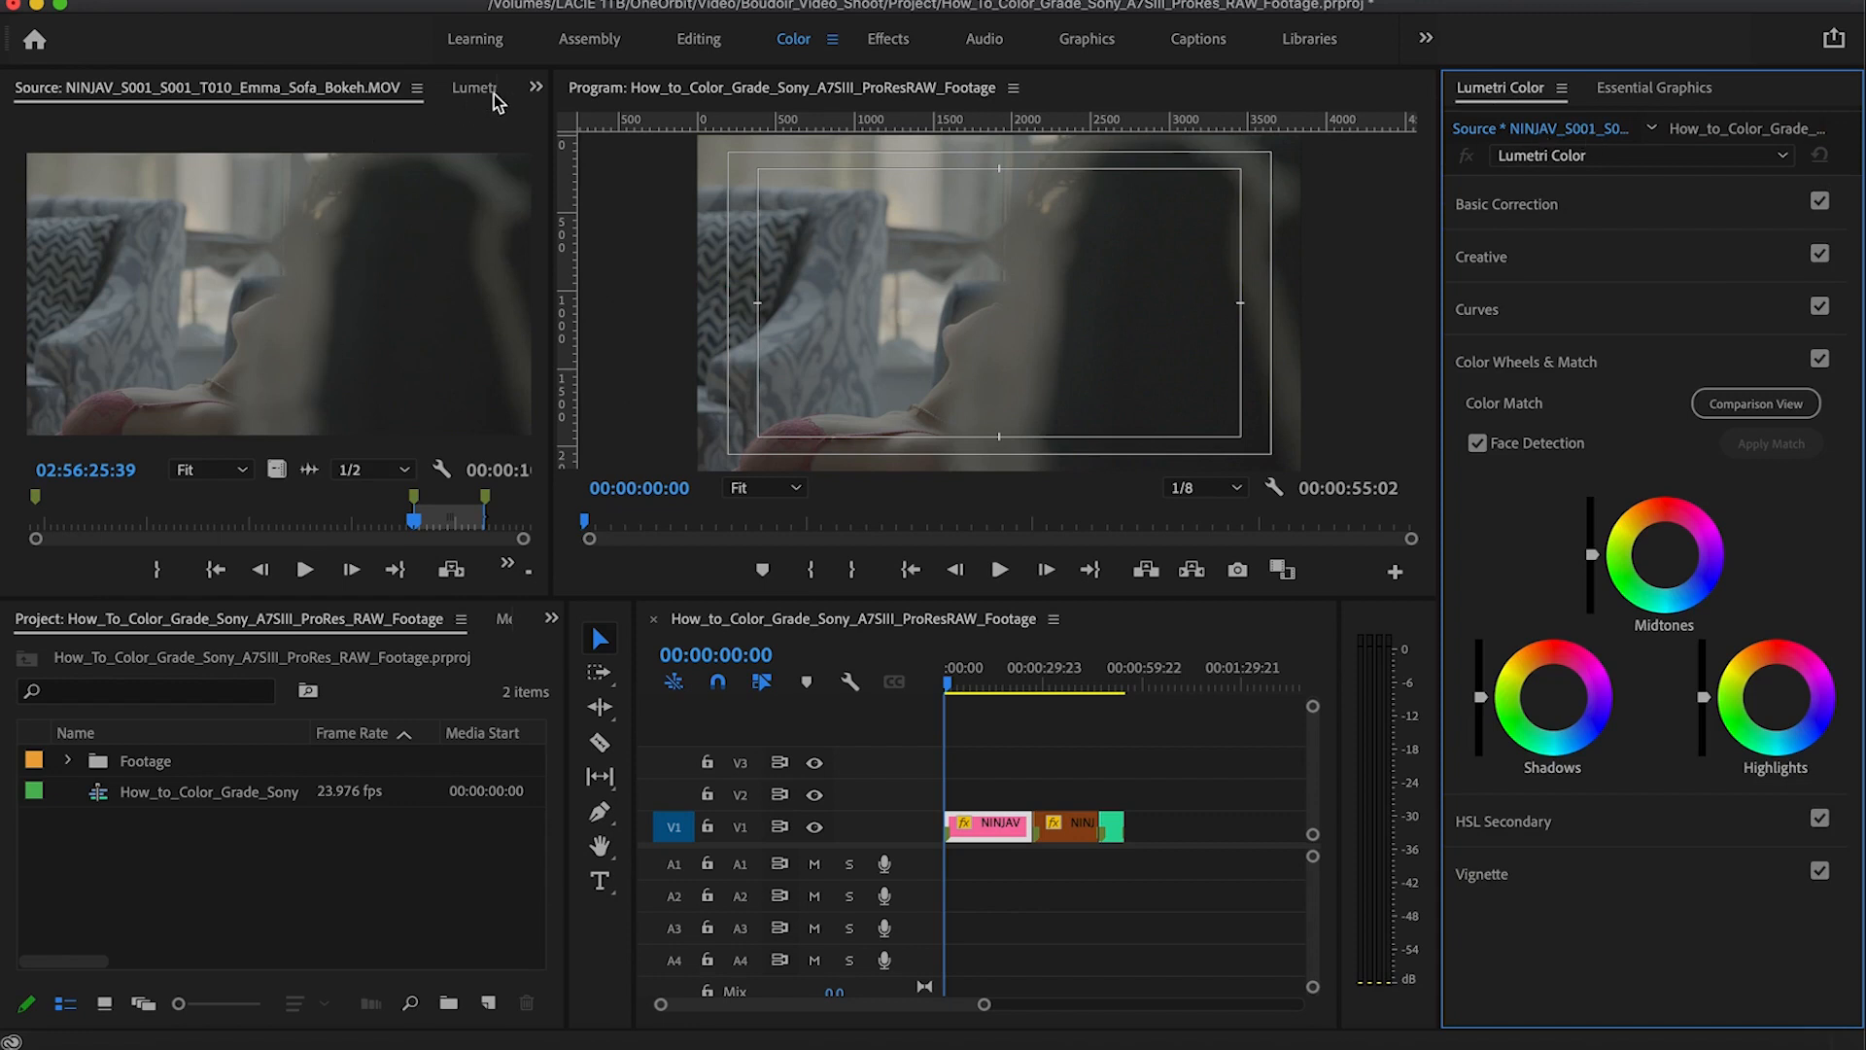
pyautogui.click(534, 88)
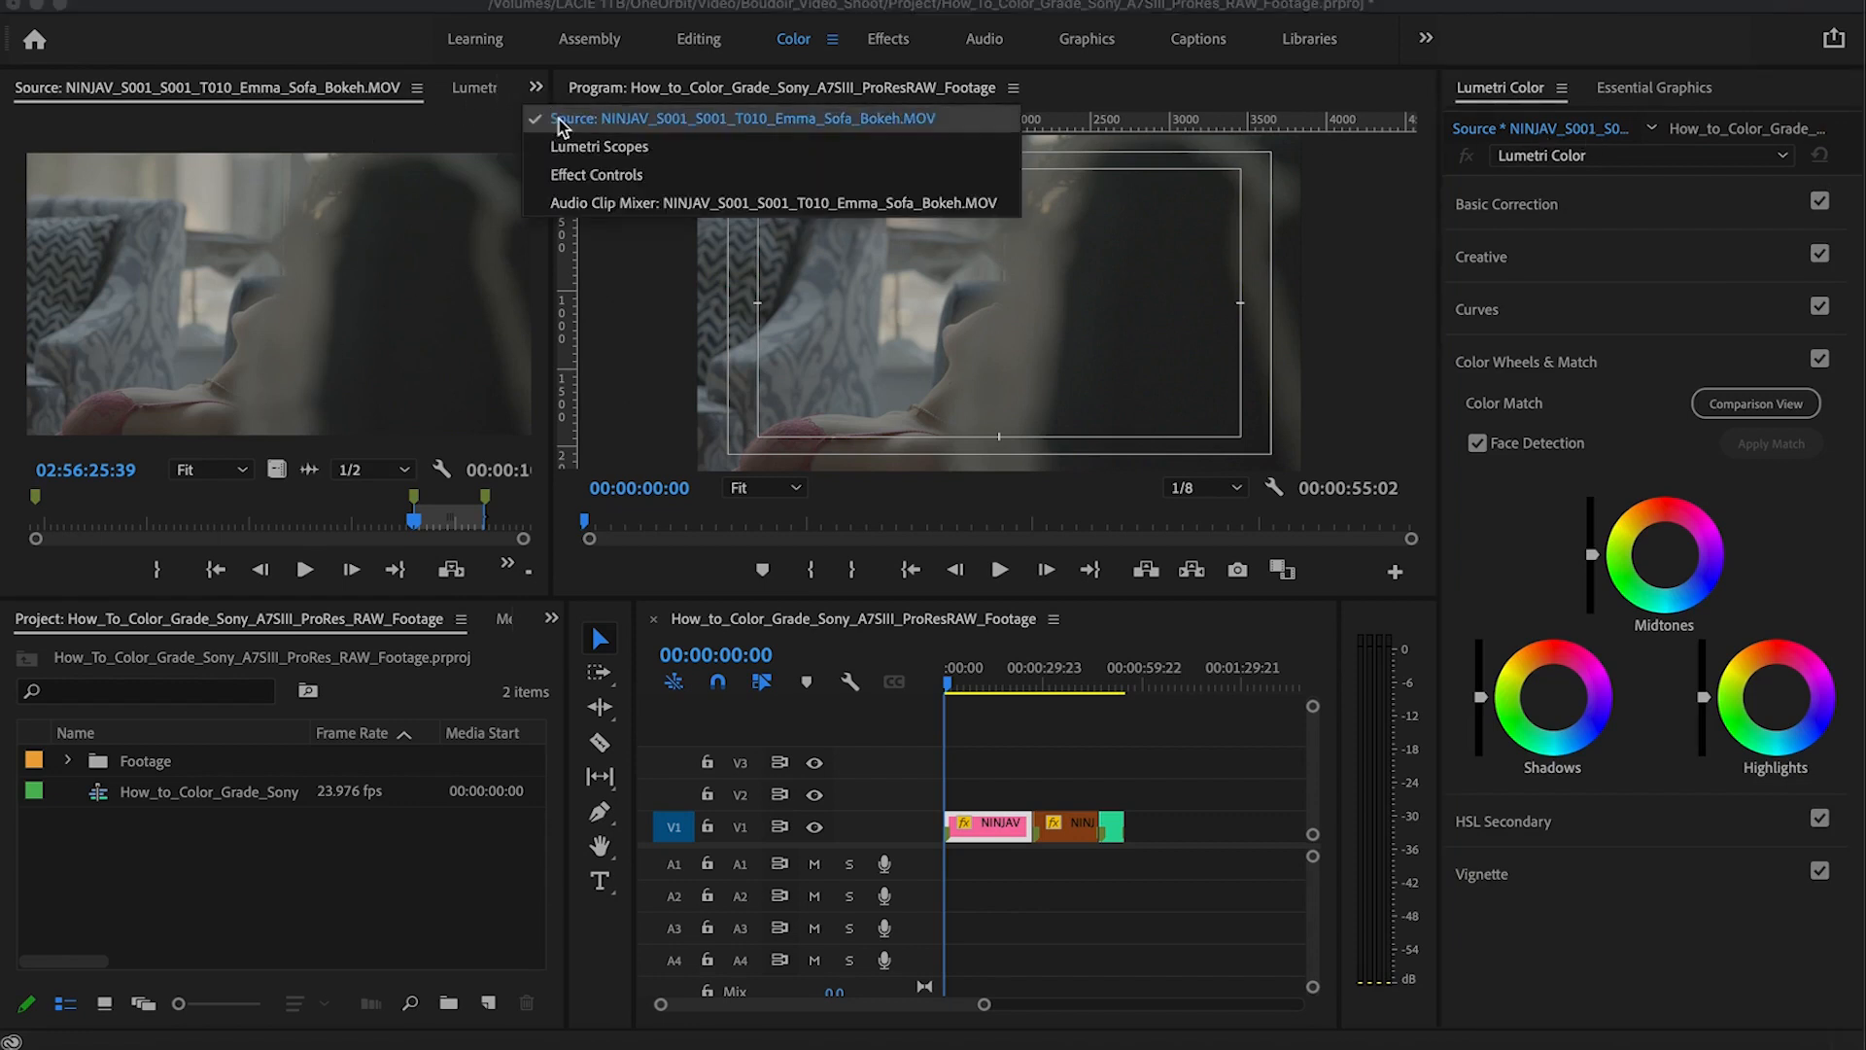
pyautogui.click(582, 177)
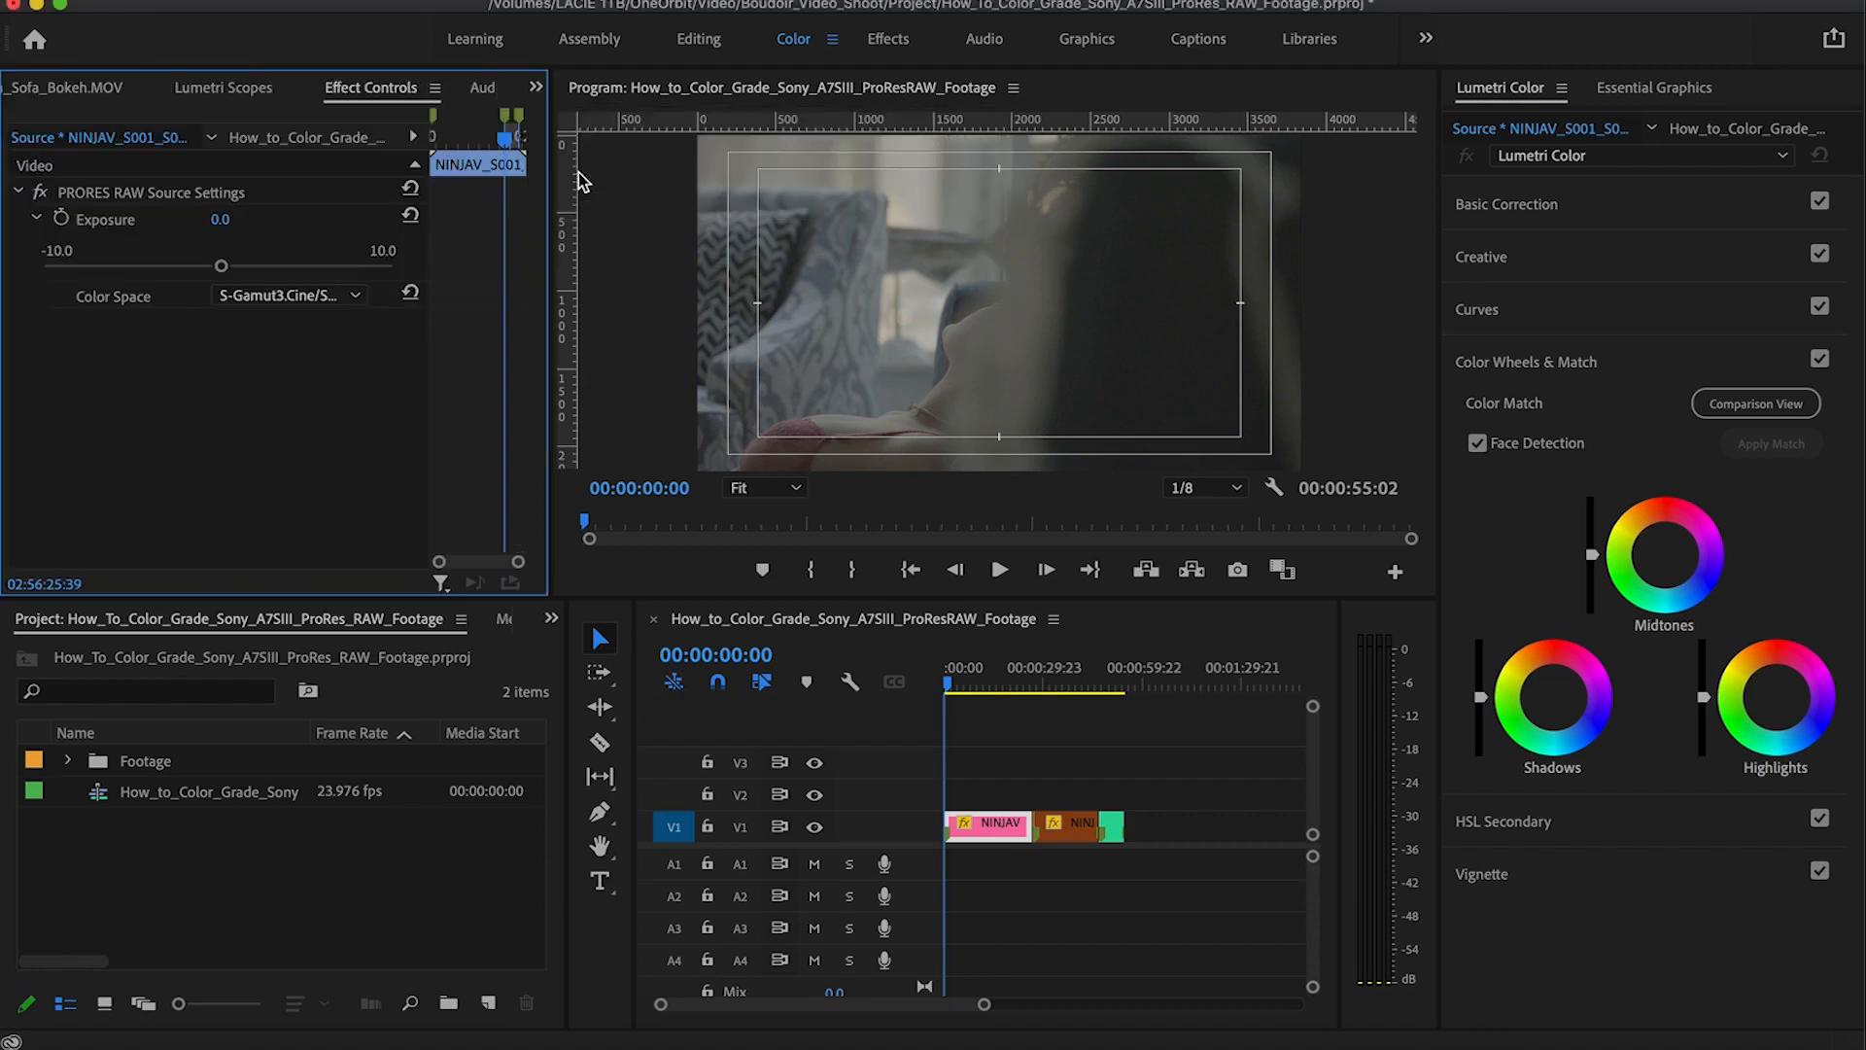
pyautogui.click(535, 89)
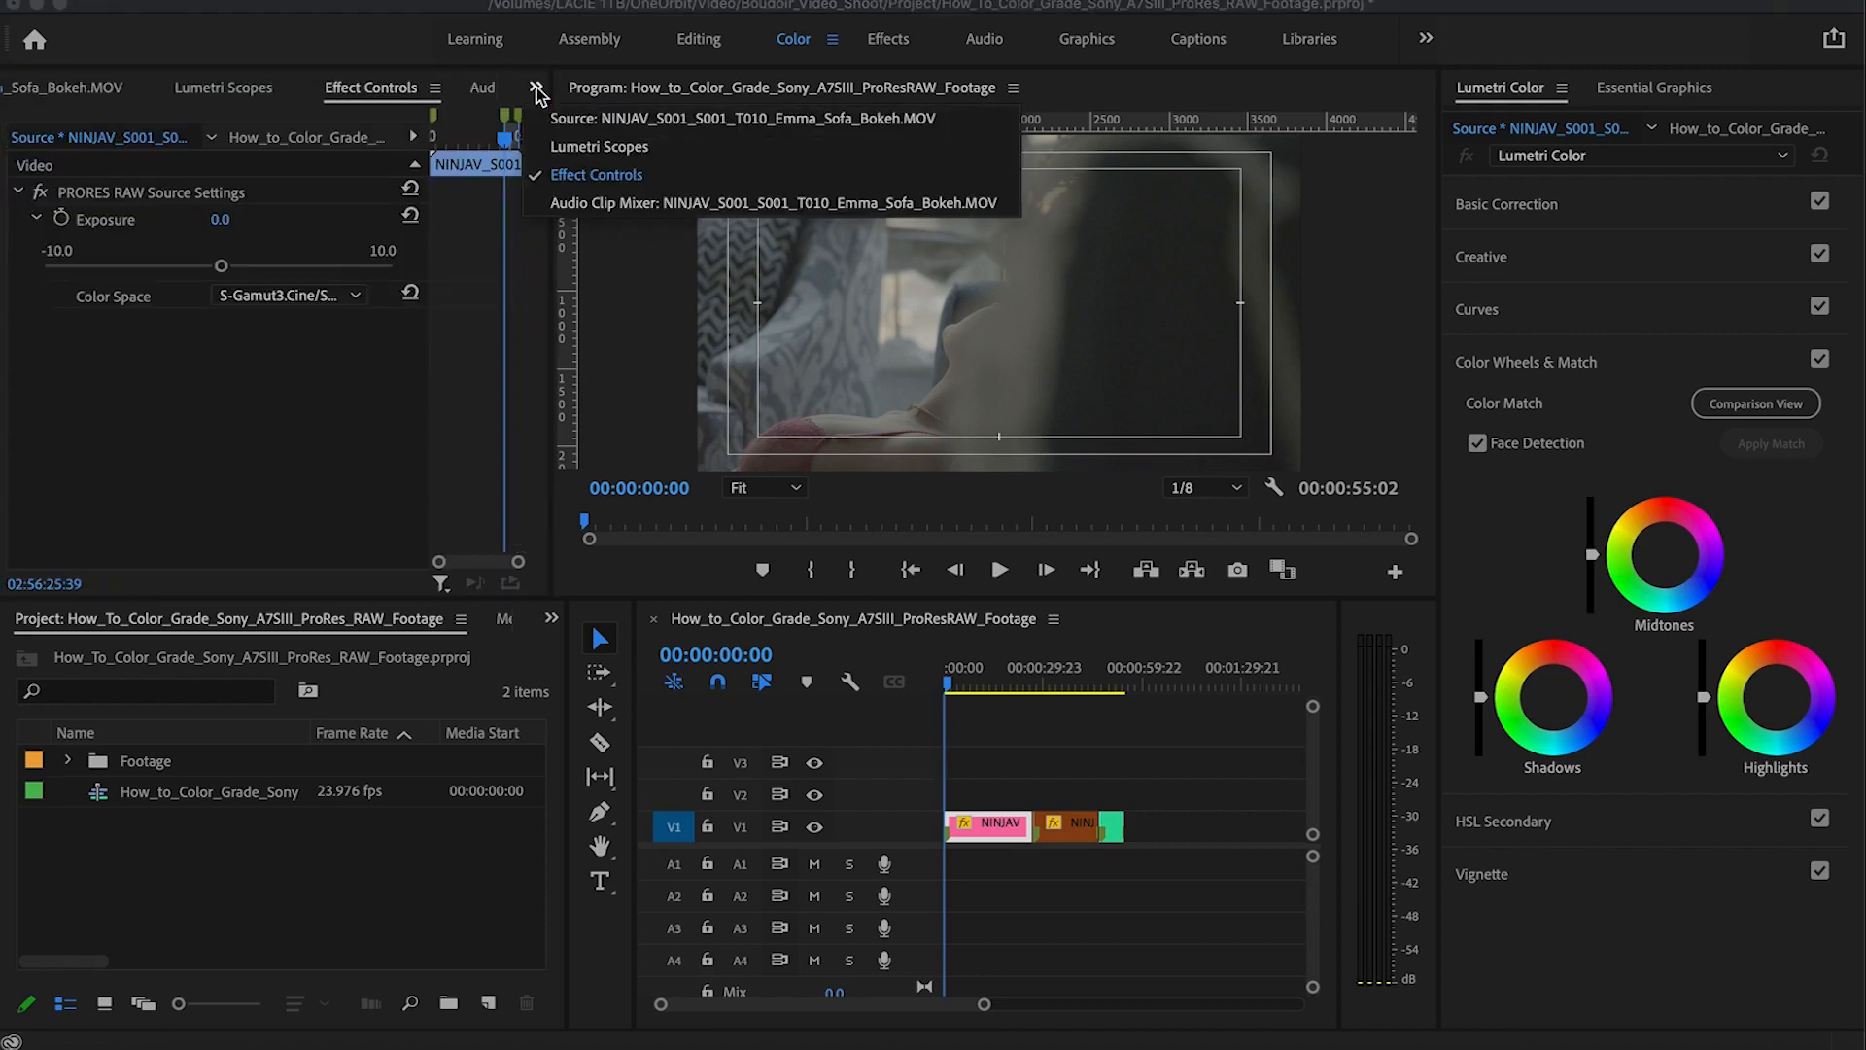
pyautogui.click(587, 150)
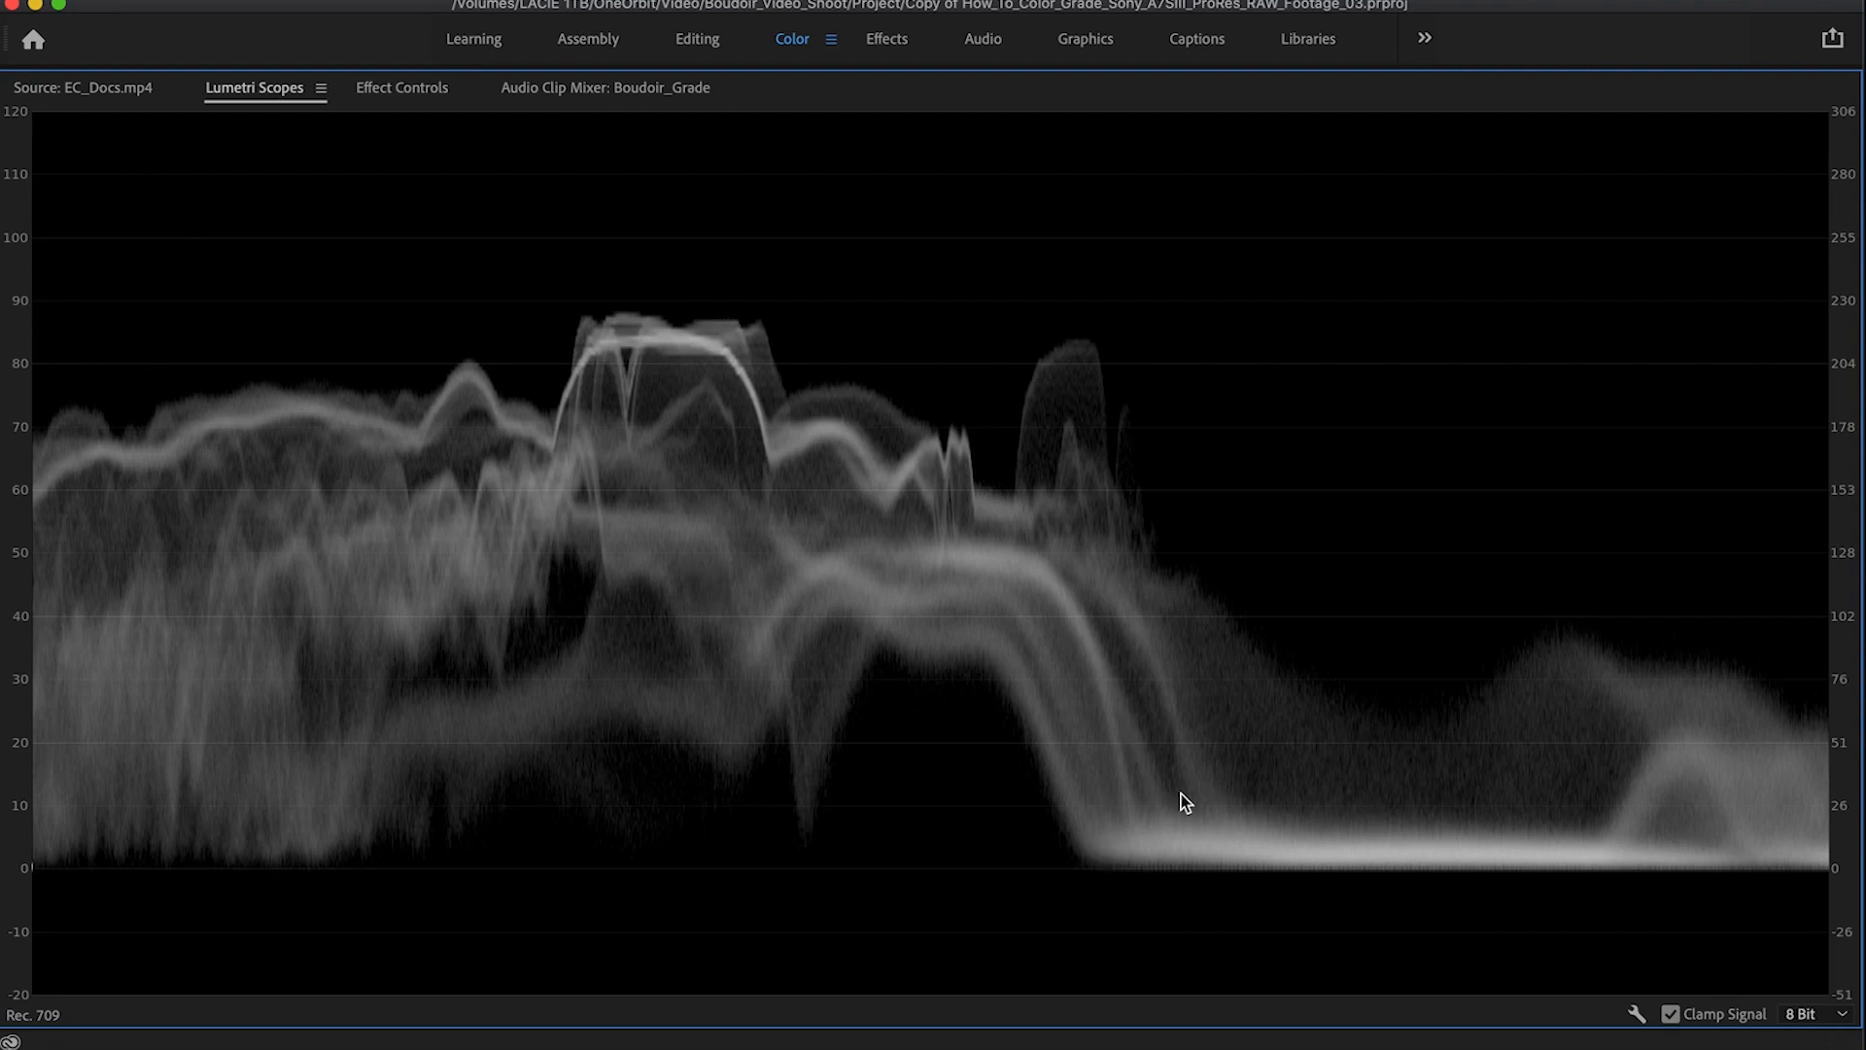
pyautogui.press('`')
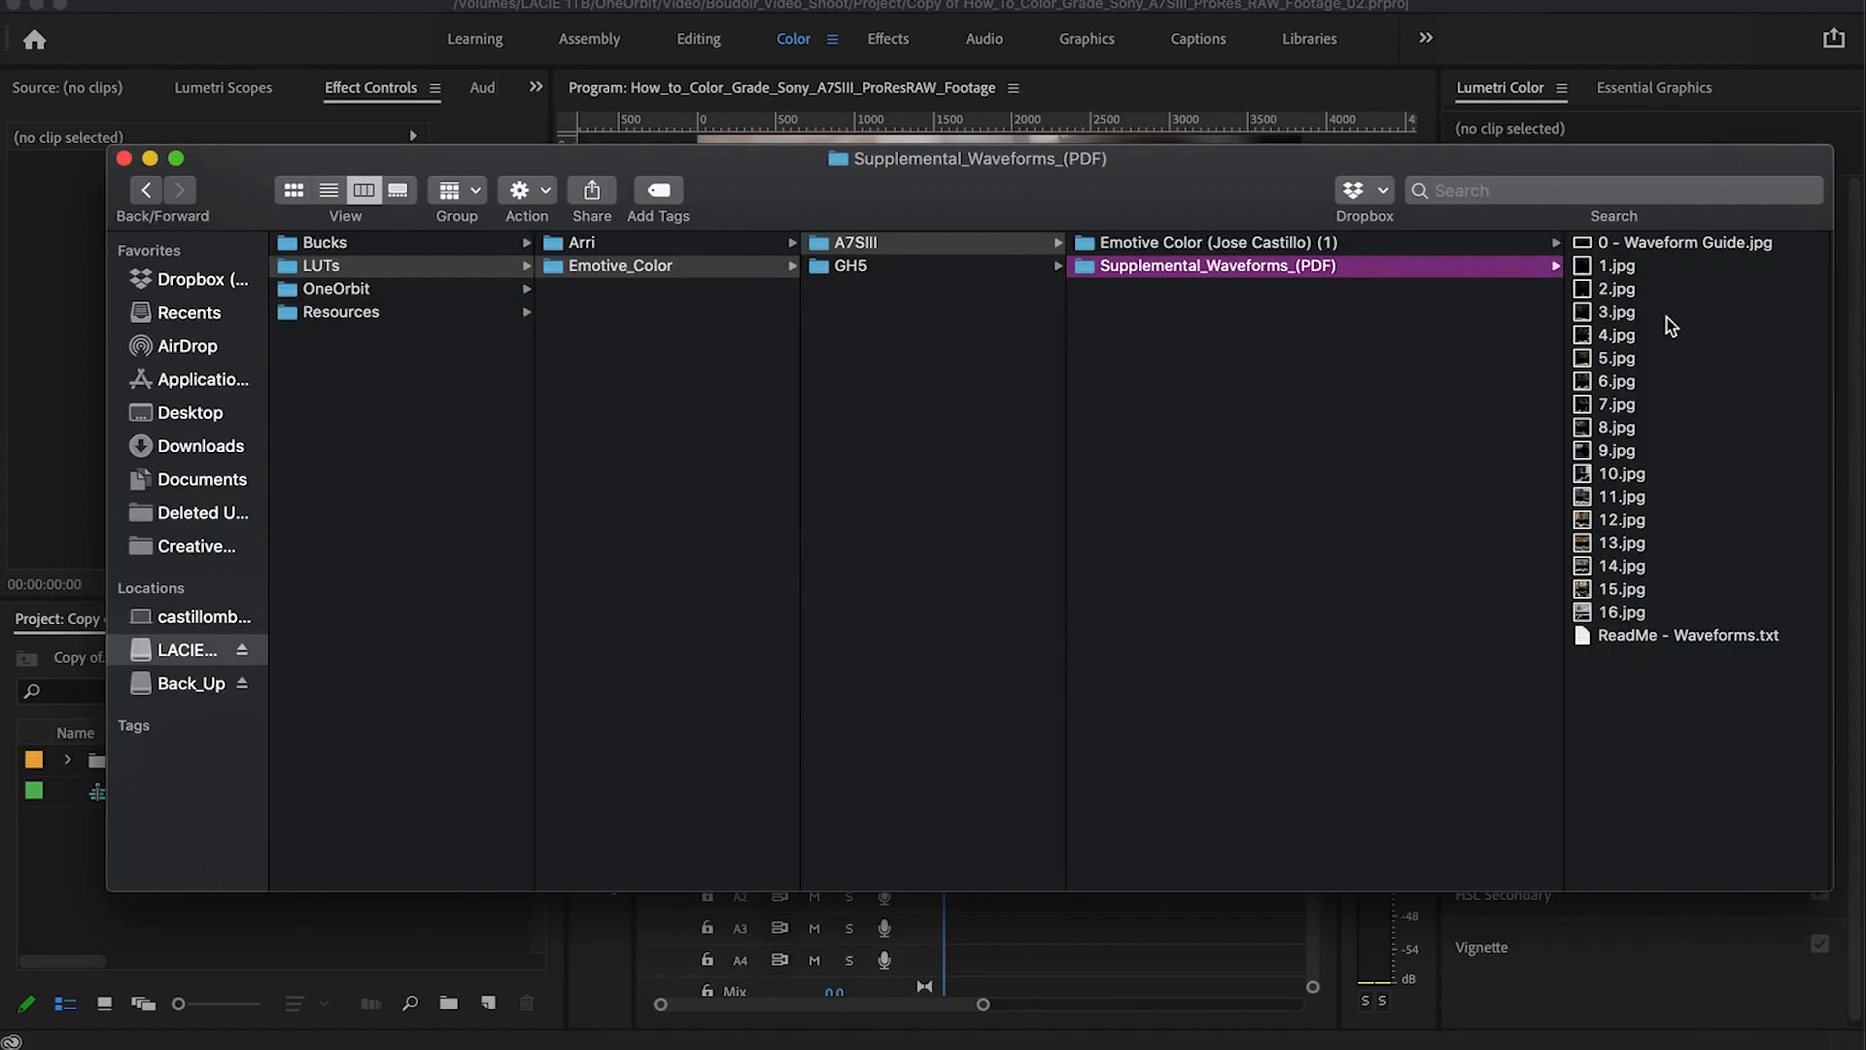
# Step: Preview 0 - Waveform Guide.jpg and the numbered reference waveform images in the Supplemental_Waveforms_(PDF) folder in Finder
pyautogui.click(1640, 241)
pyautogui.press('space')
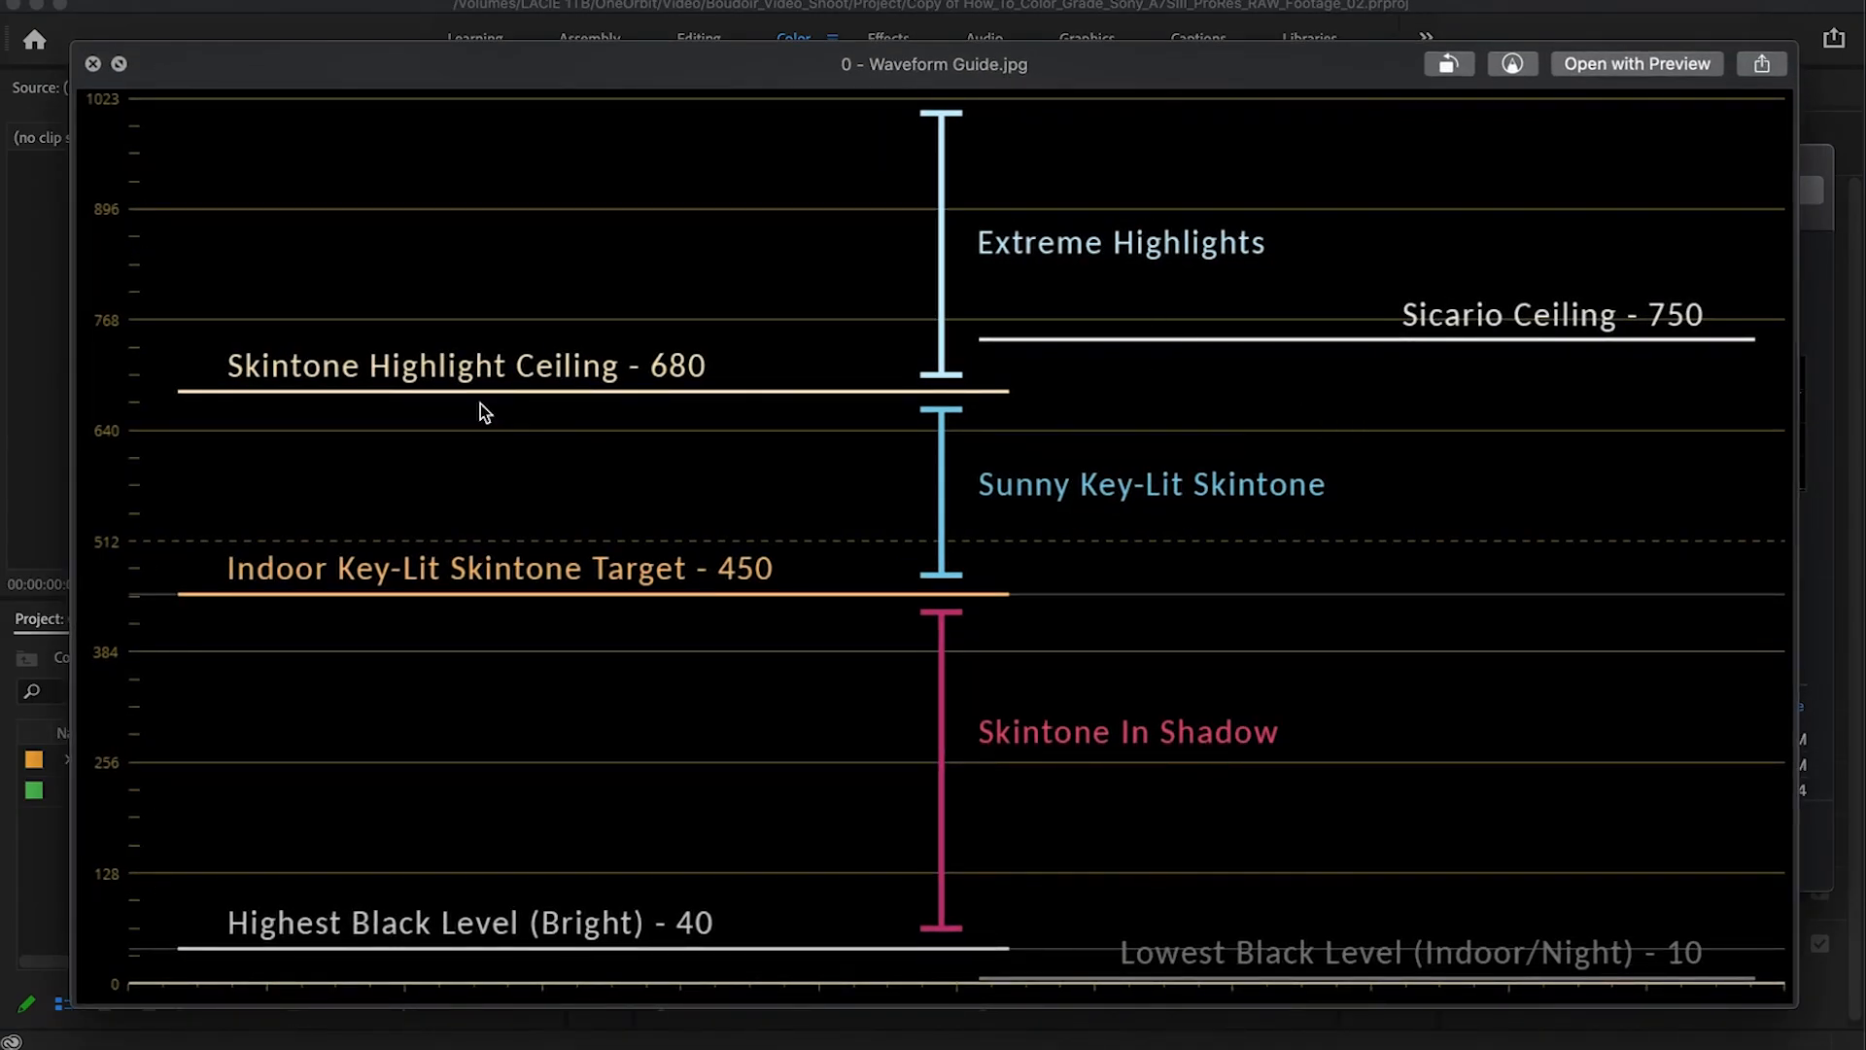
pyautogui.press('space')
pyautogui.click(1286, 271)
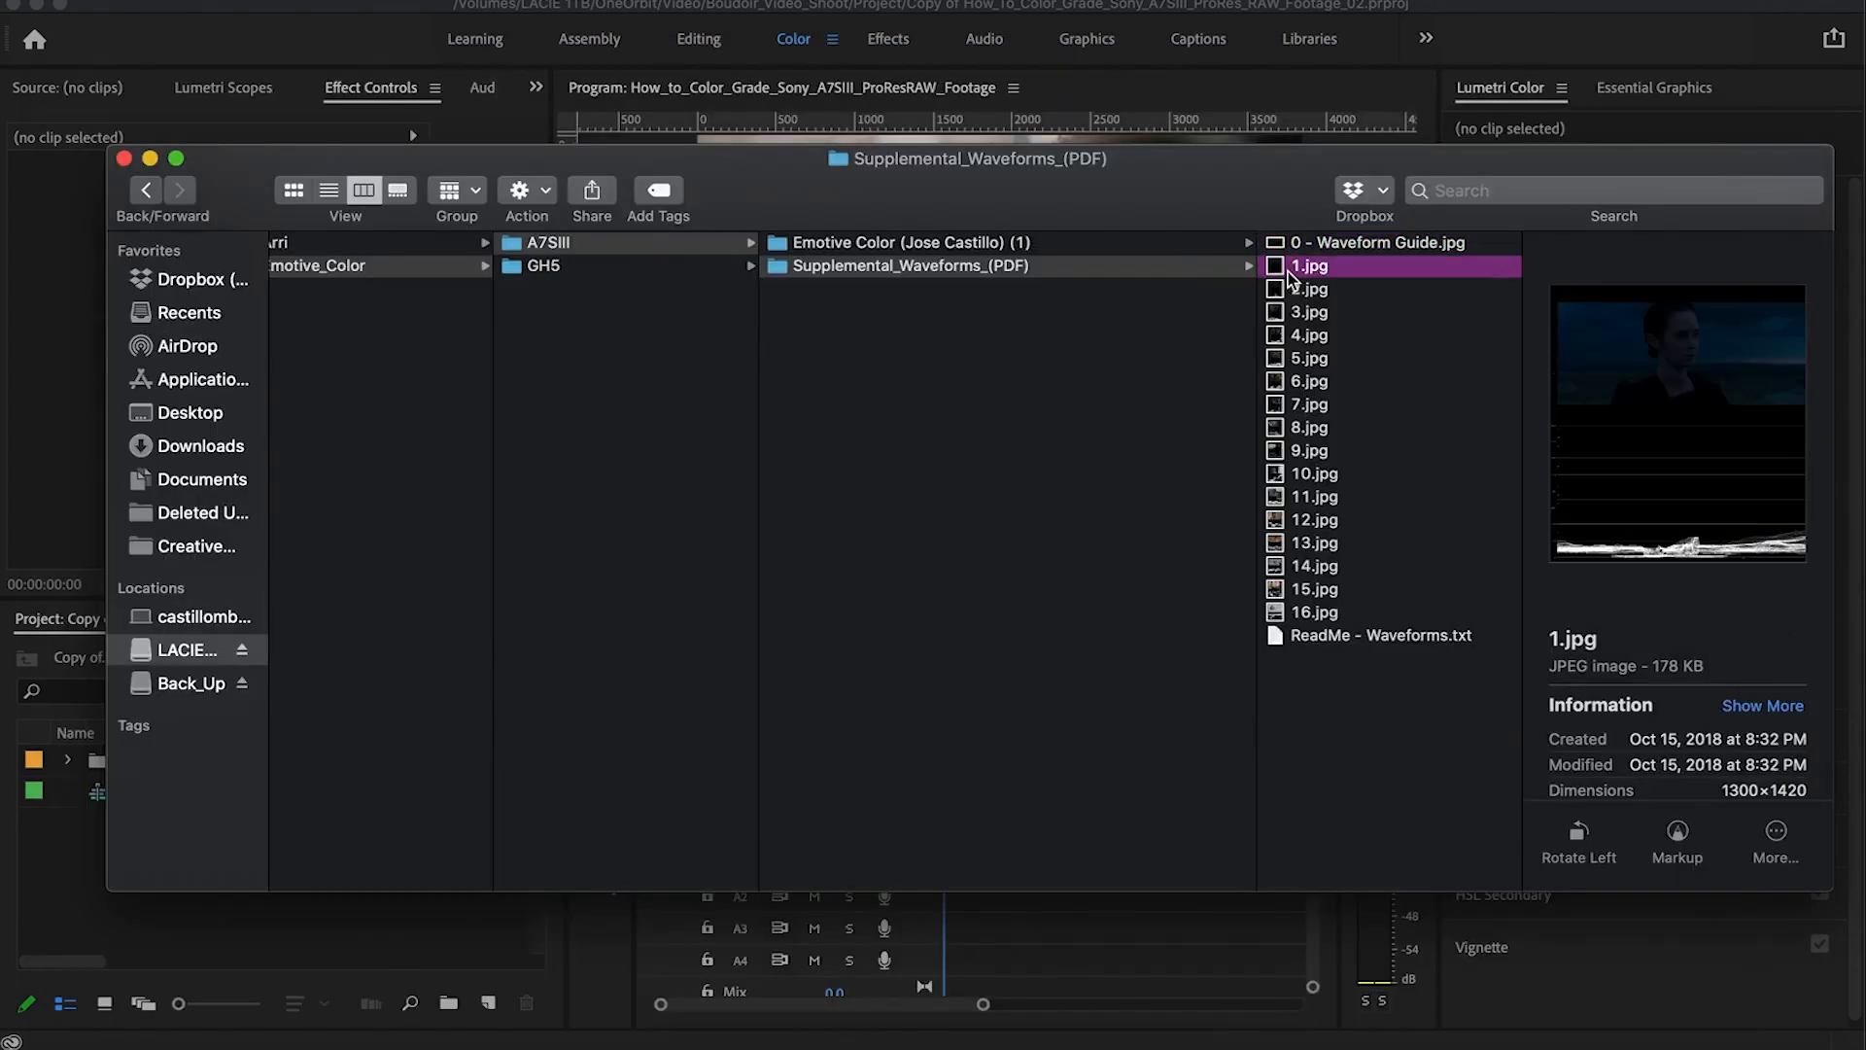
pyautogui.press('space')
pyautogui.press('Down')
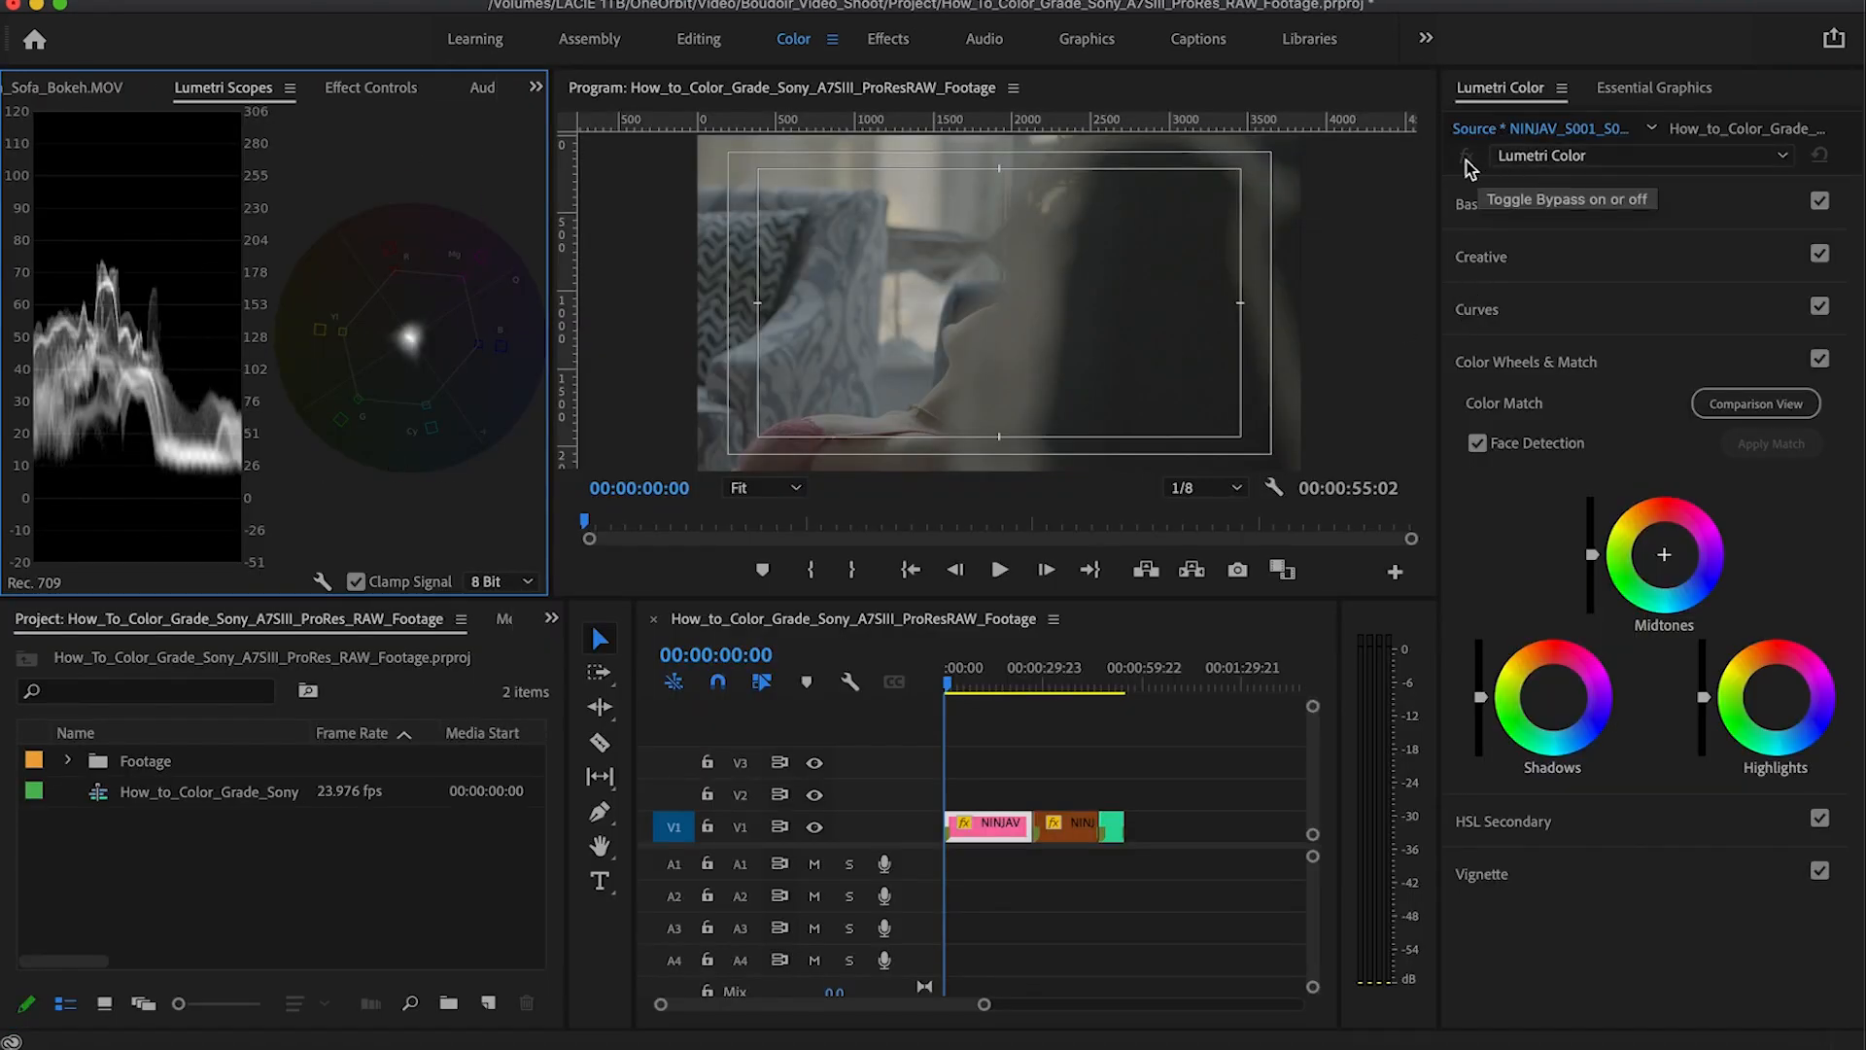
# Step: Add a Lumetri Color effect to the first clip in the sequence and collapse it in the effect controls
pyautogui.click(1542, 155)
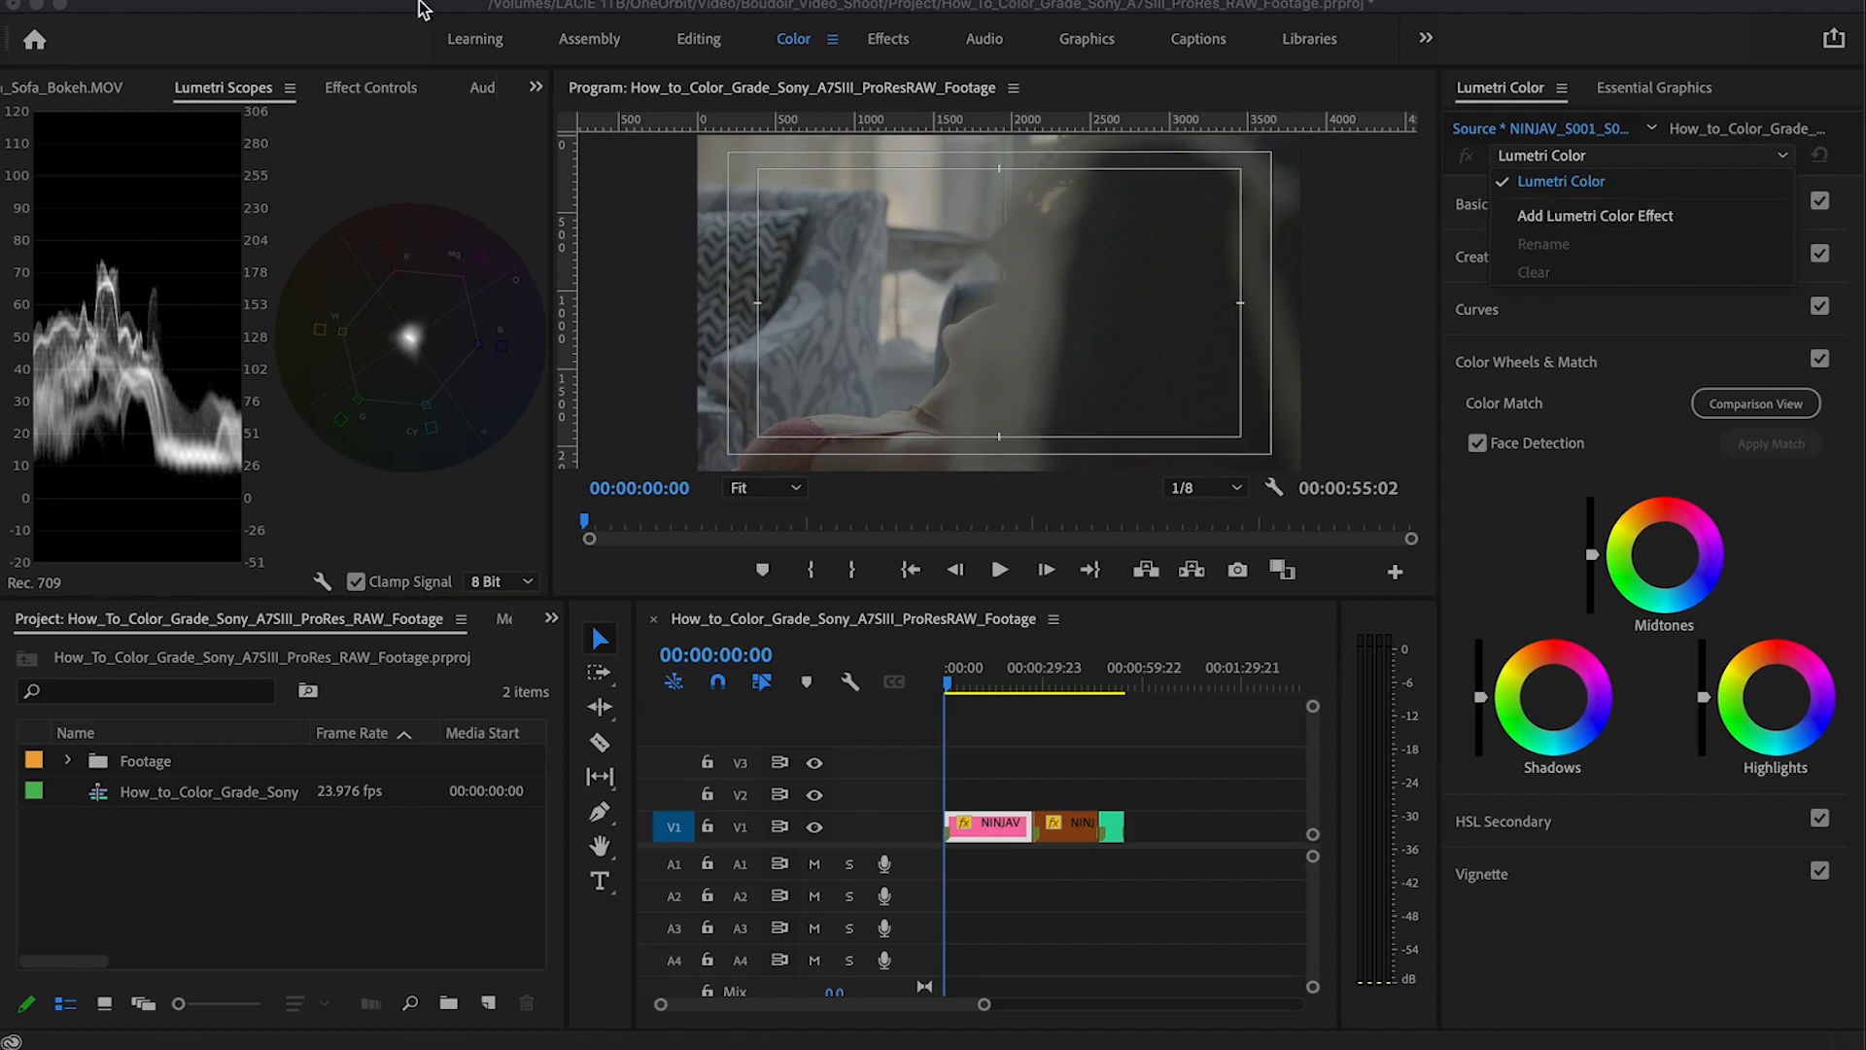
pyautogui.click(352, 84)
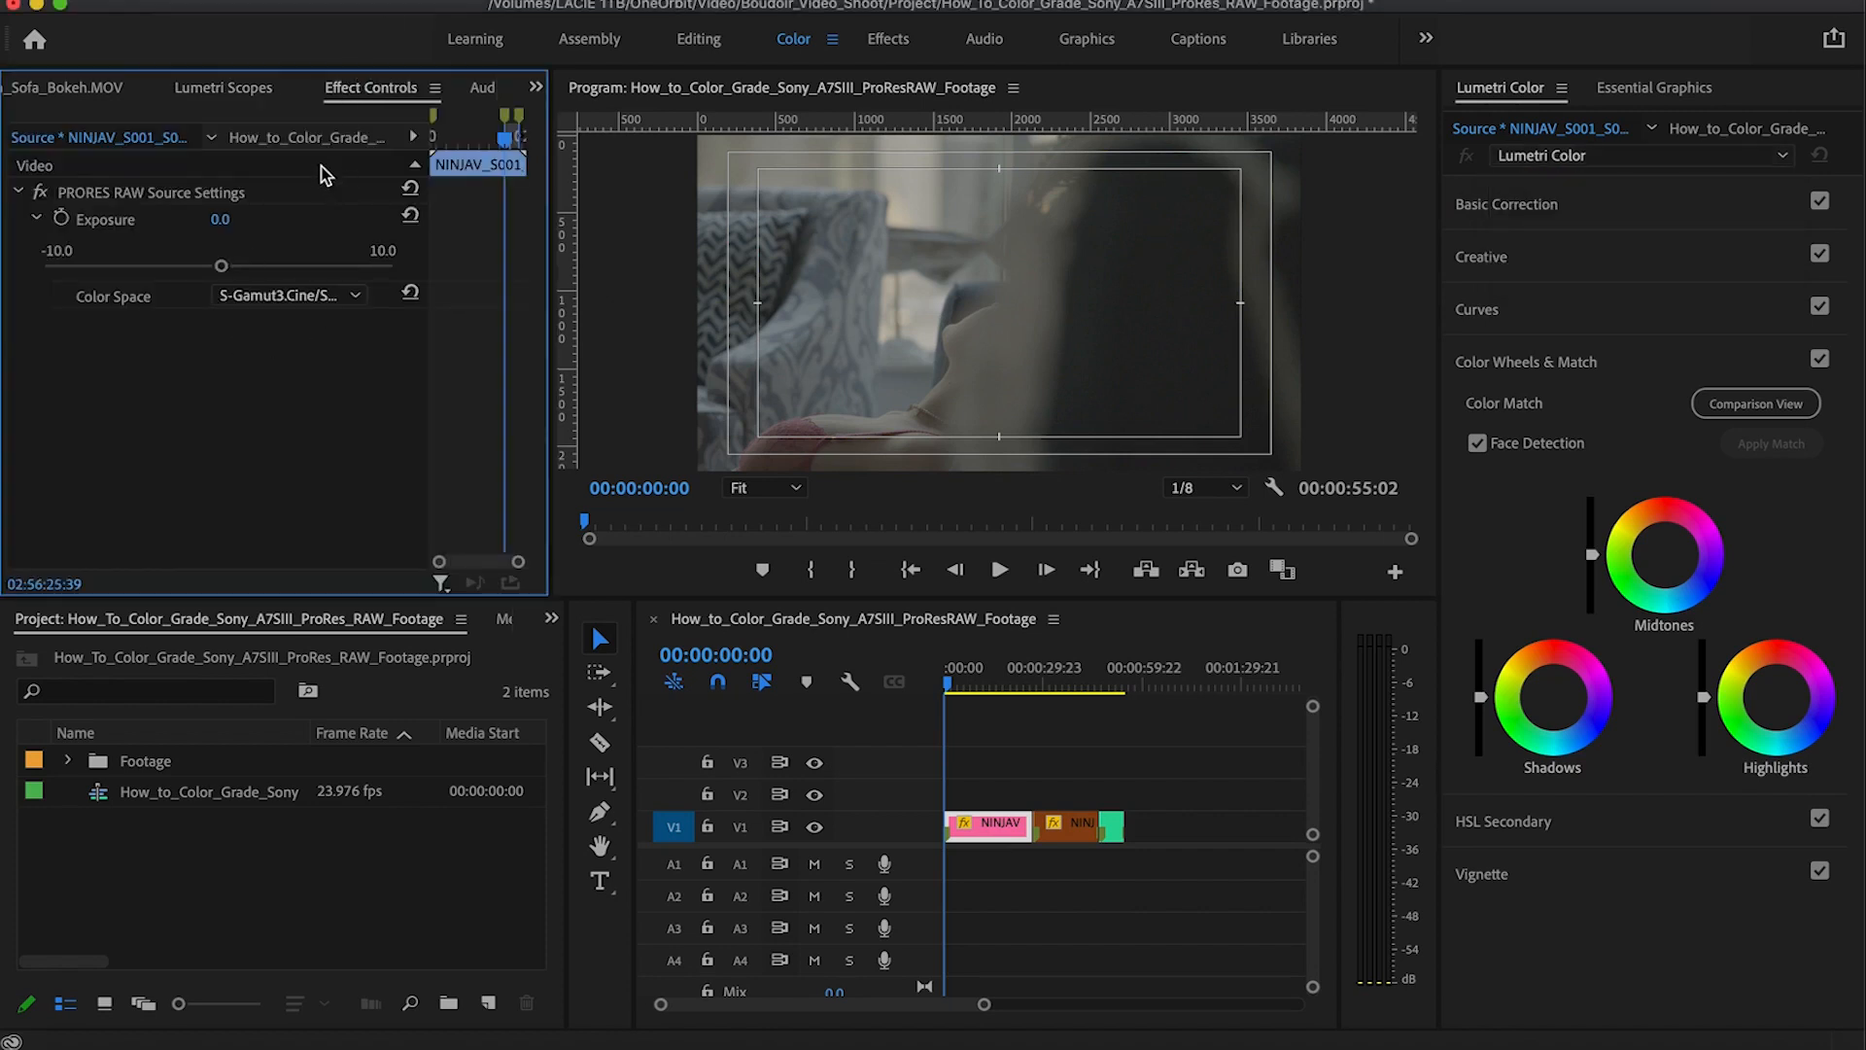
pyautogui.click(280, 138)
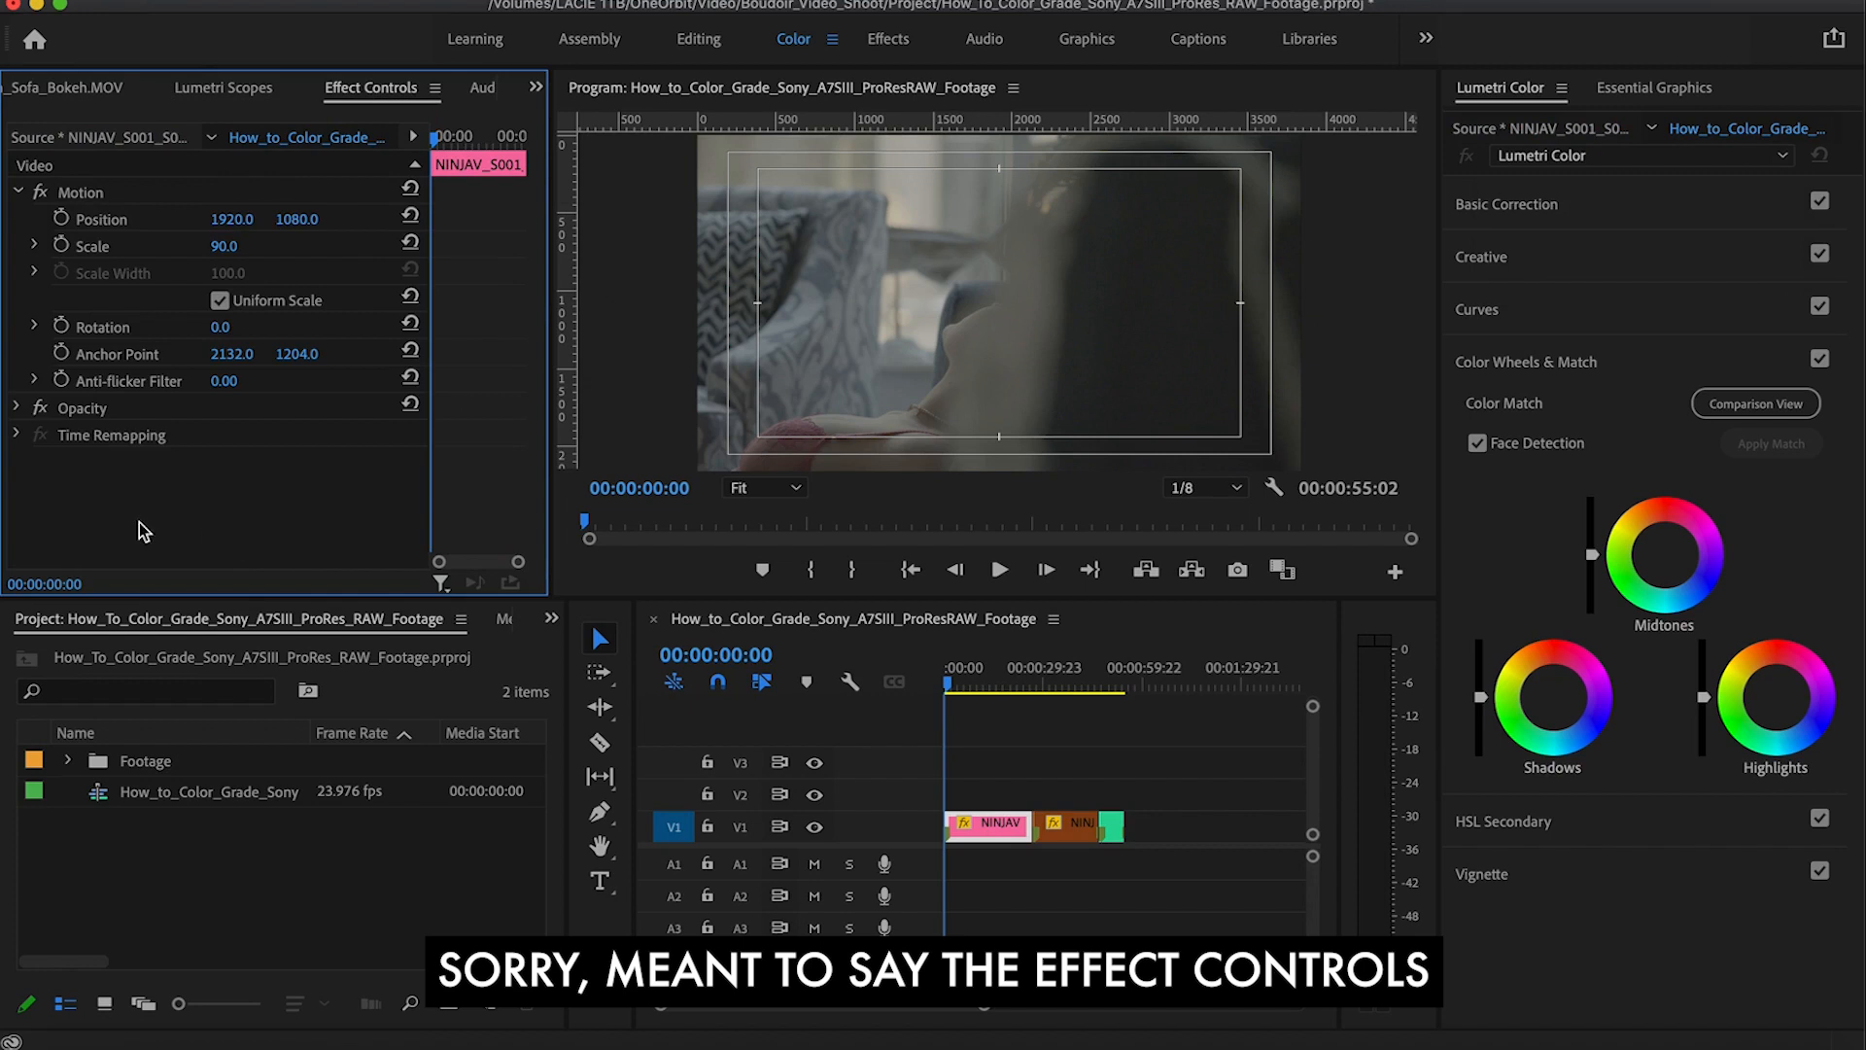
pyautogui.click(1604, 157)
pyautogui.click(1576, 218)
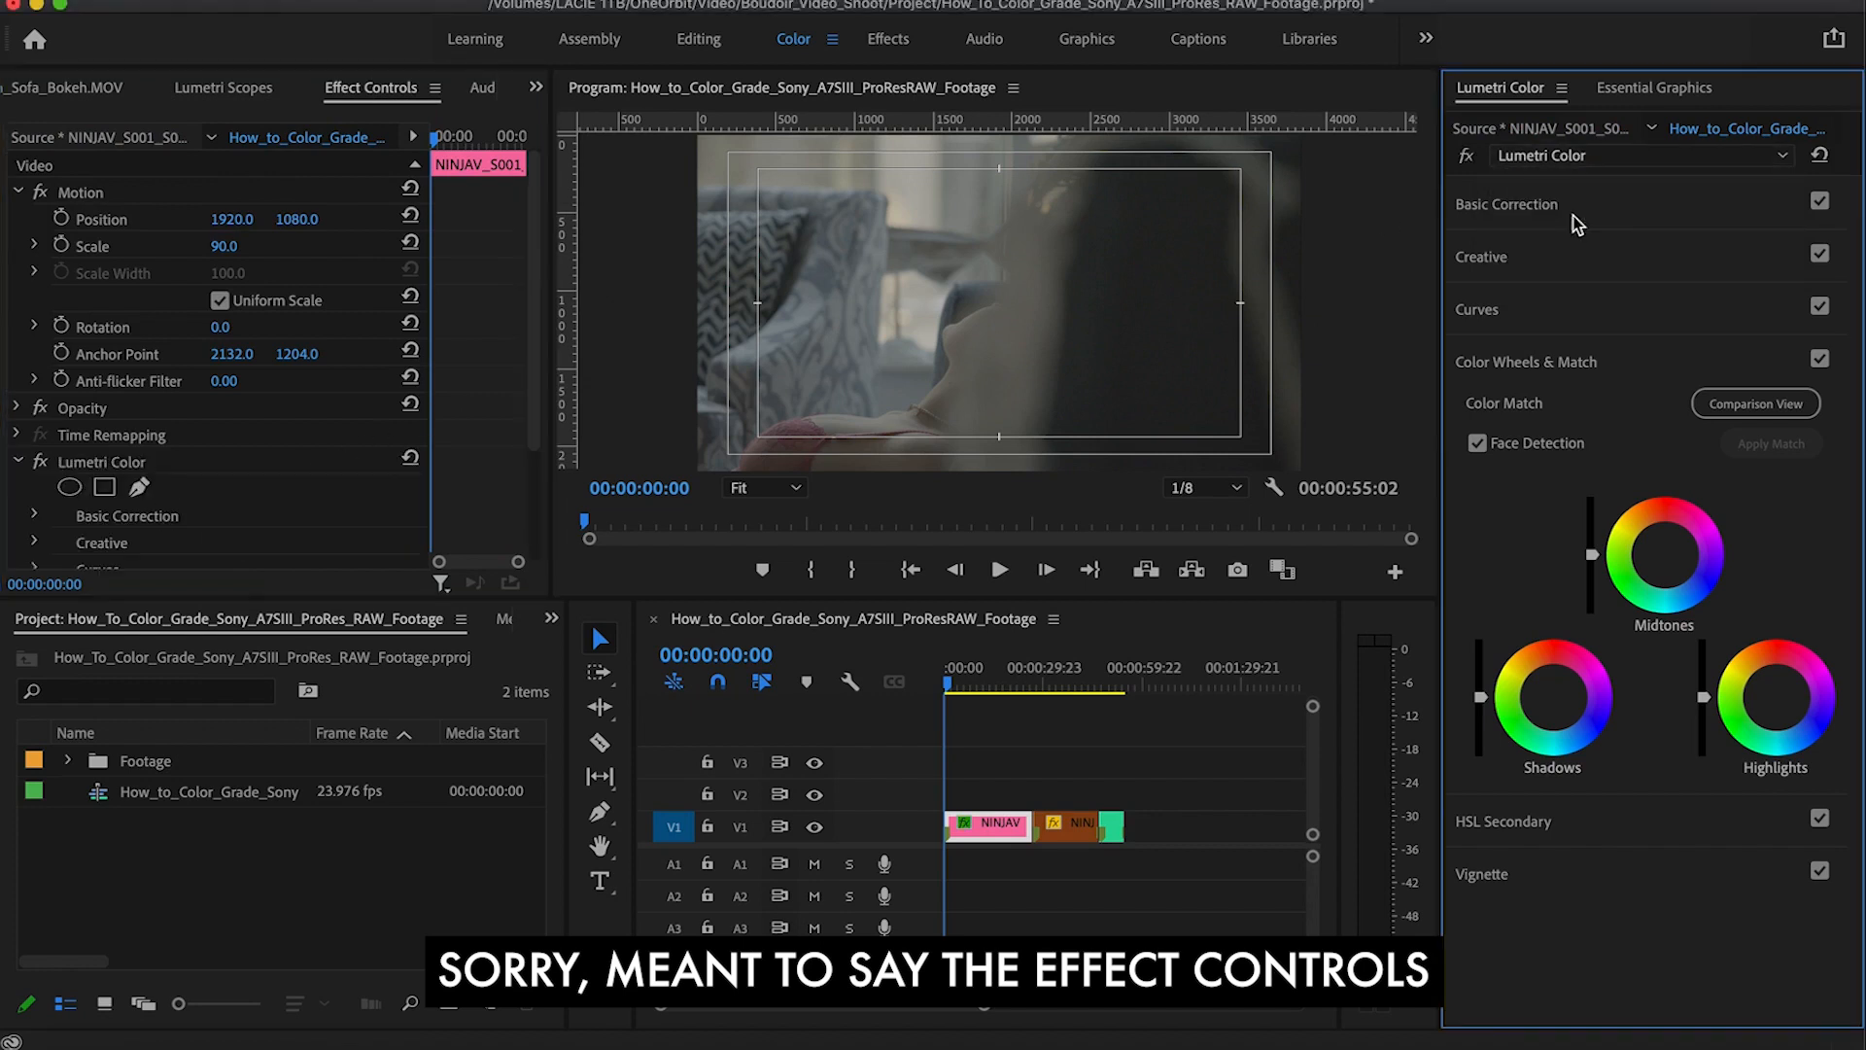
pyautogui.click(97, 463)
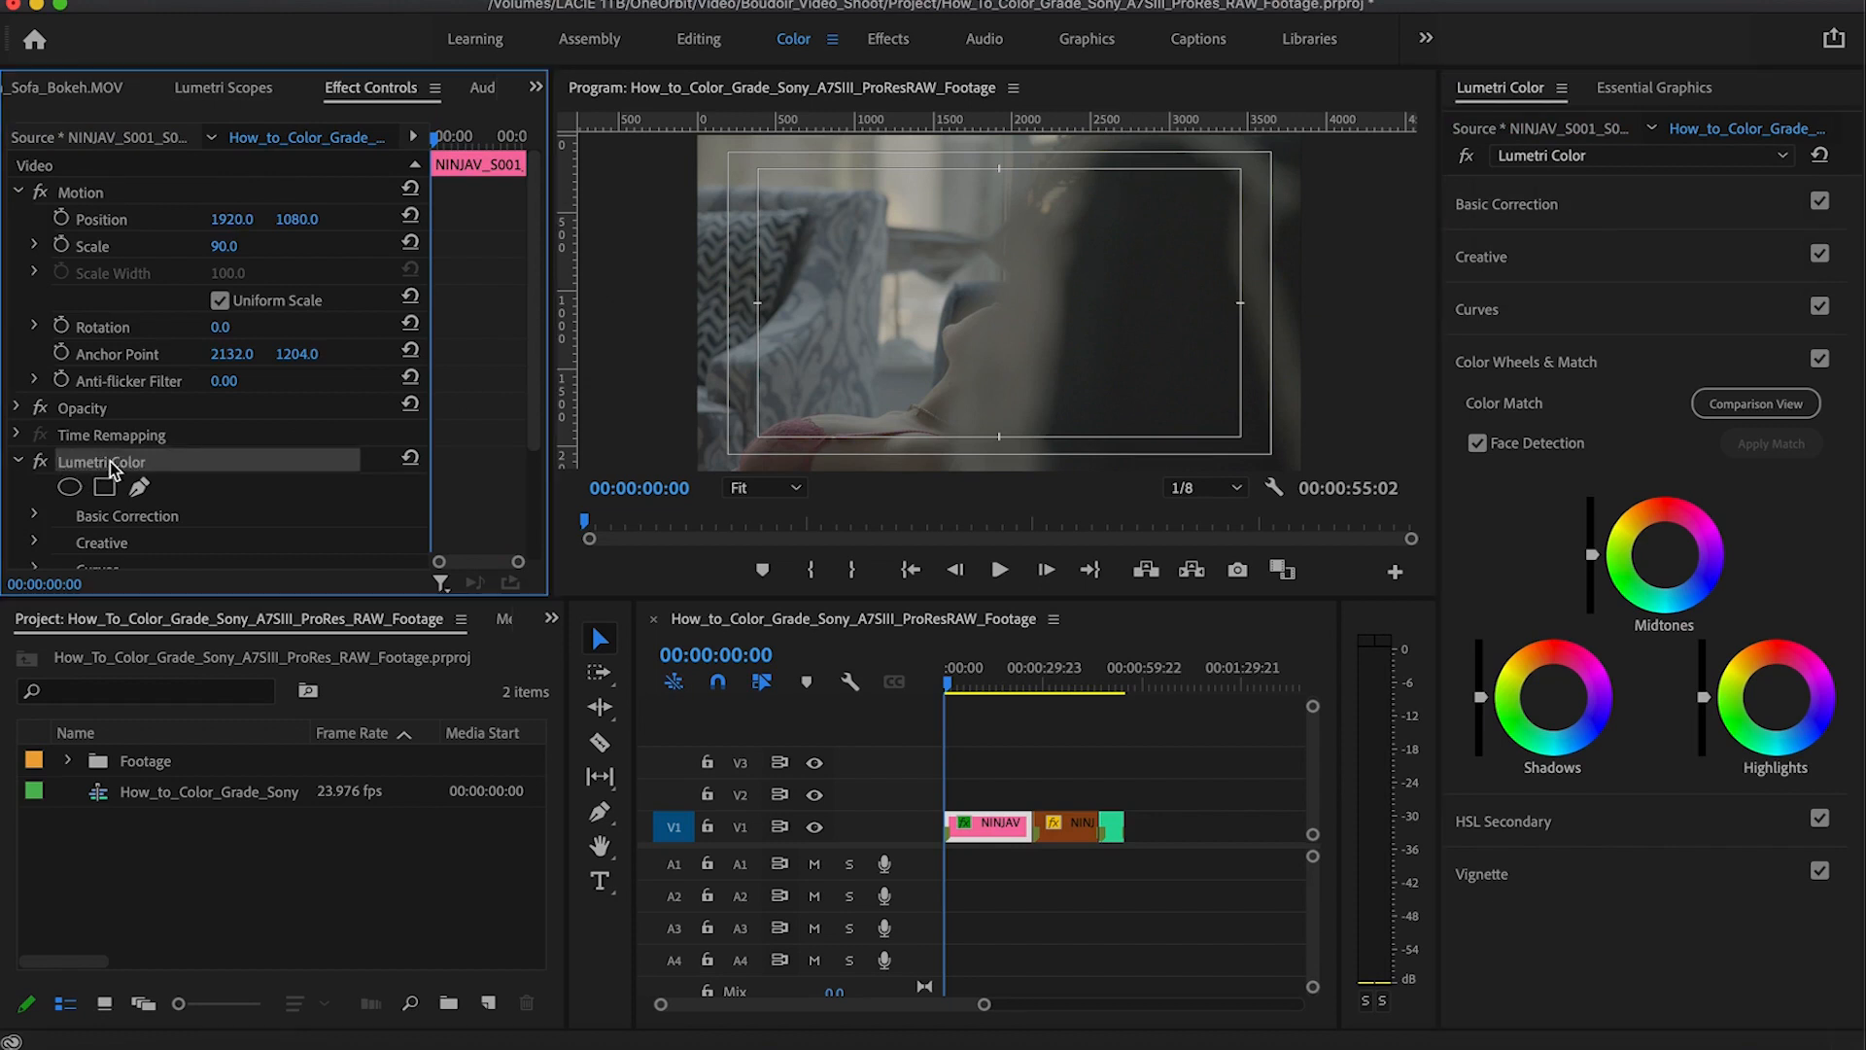
pyautogui.click(18, 461)
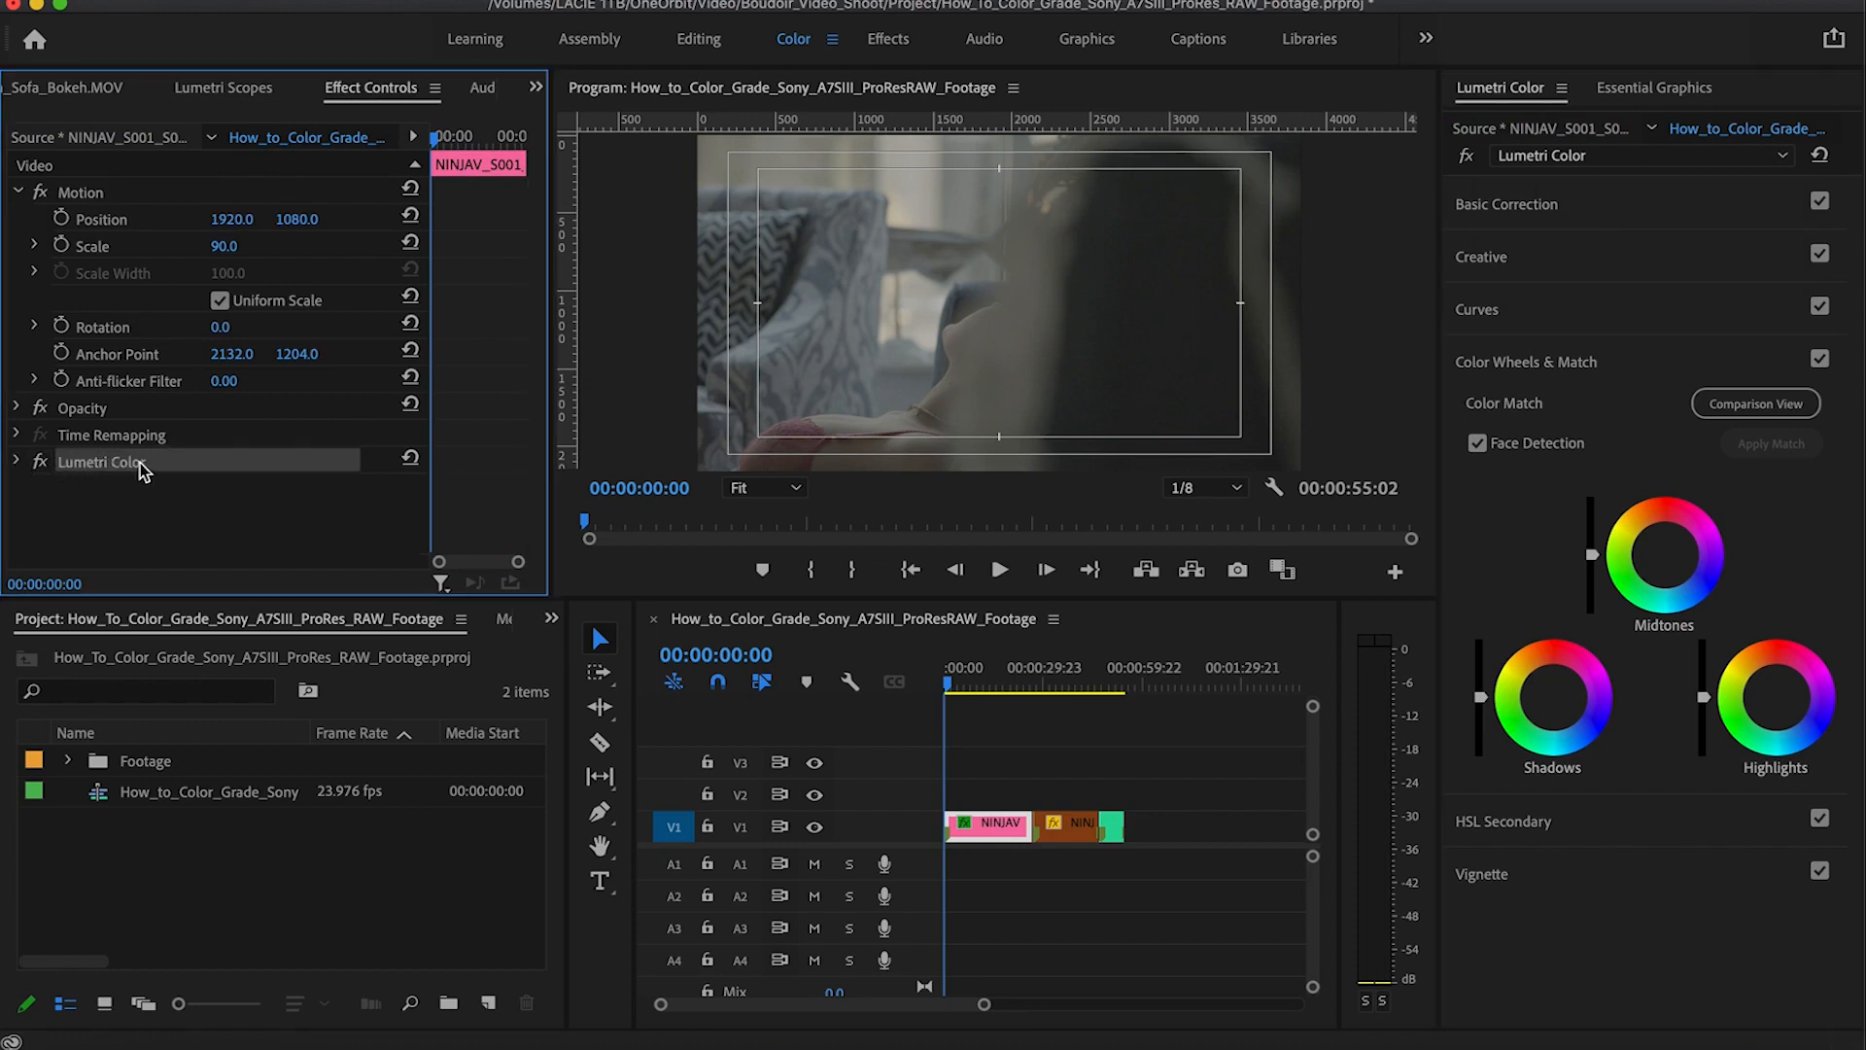
# Step: Rename the first clip's Lumetri Color effect to Pre+WB
pyautogui.click(1584, 157)
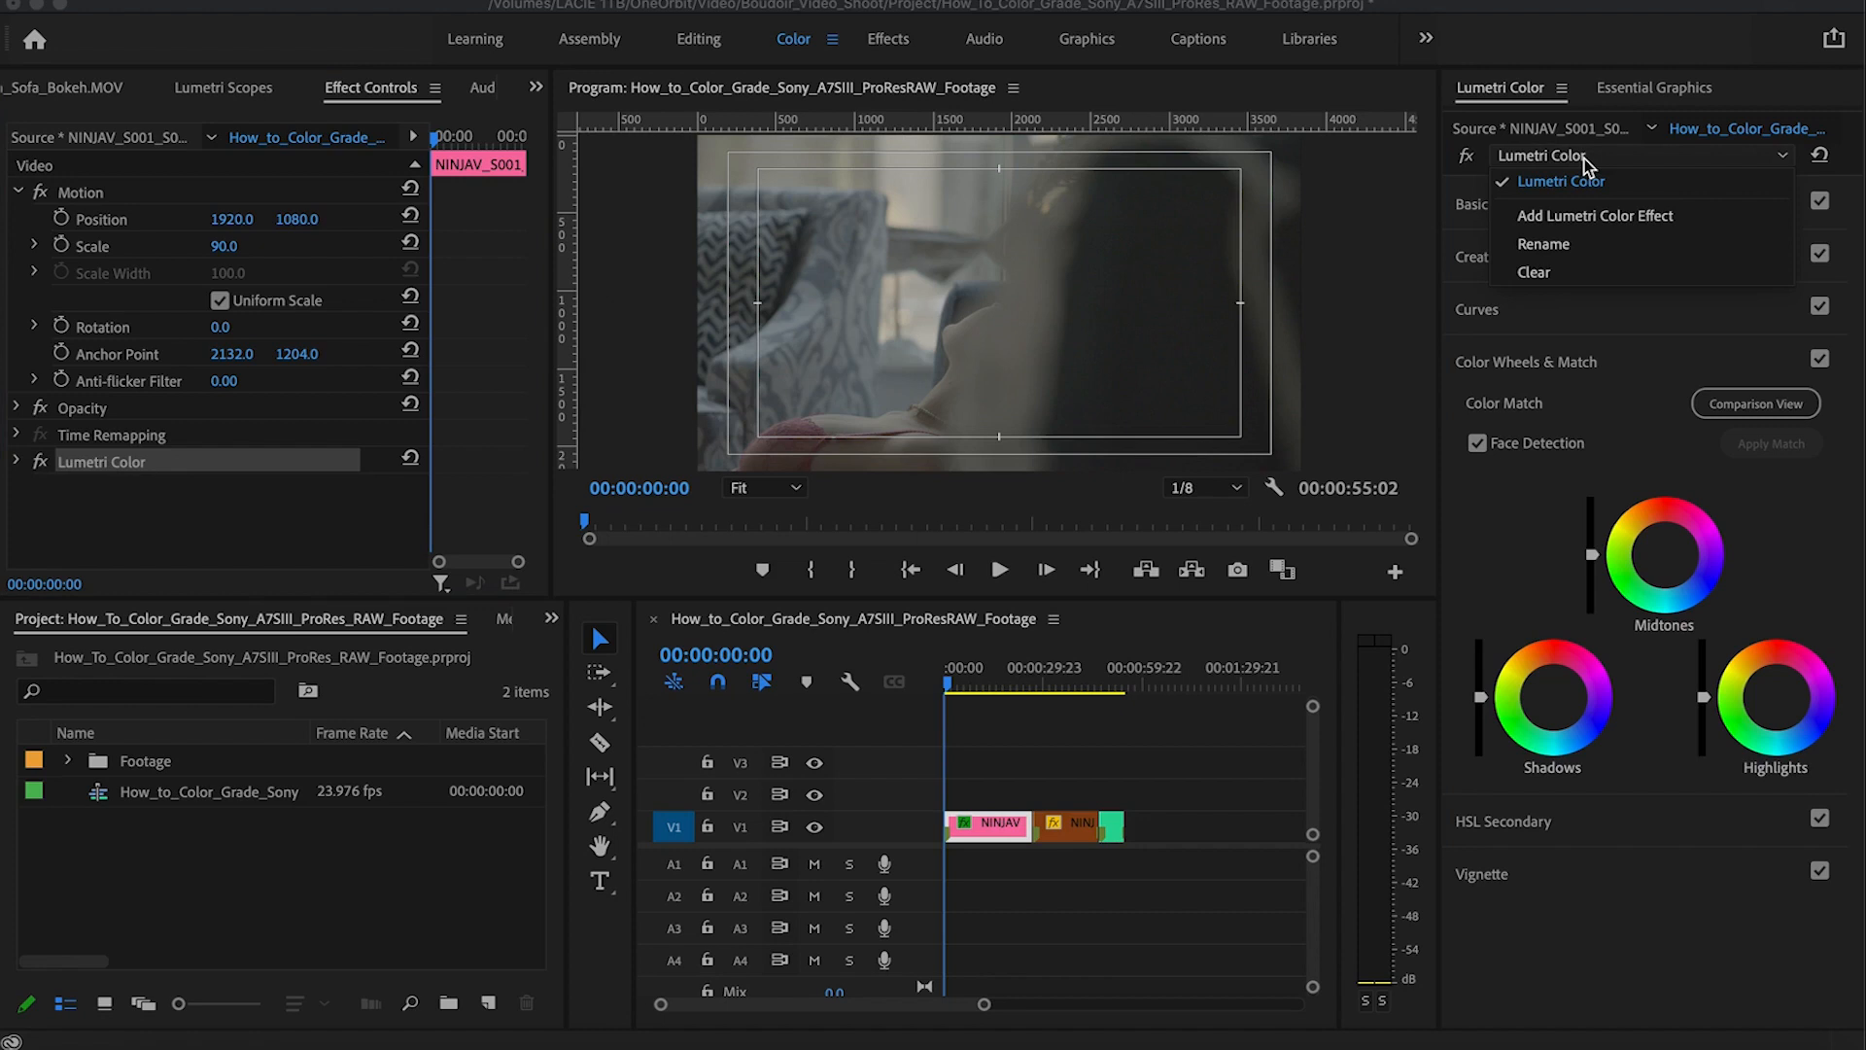
pyautogui.click(1545, 244)
pyautogui.write('Pre+WB')
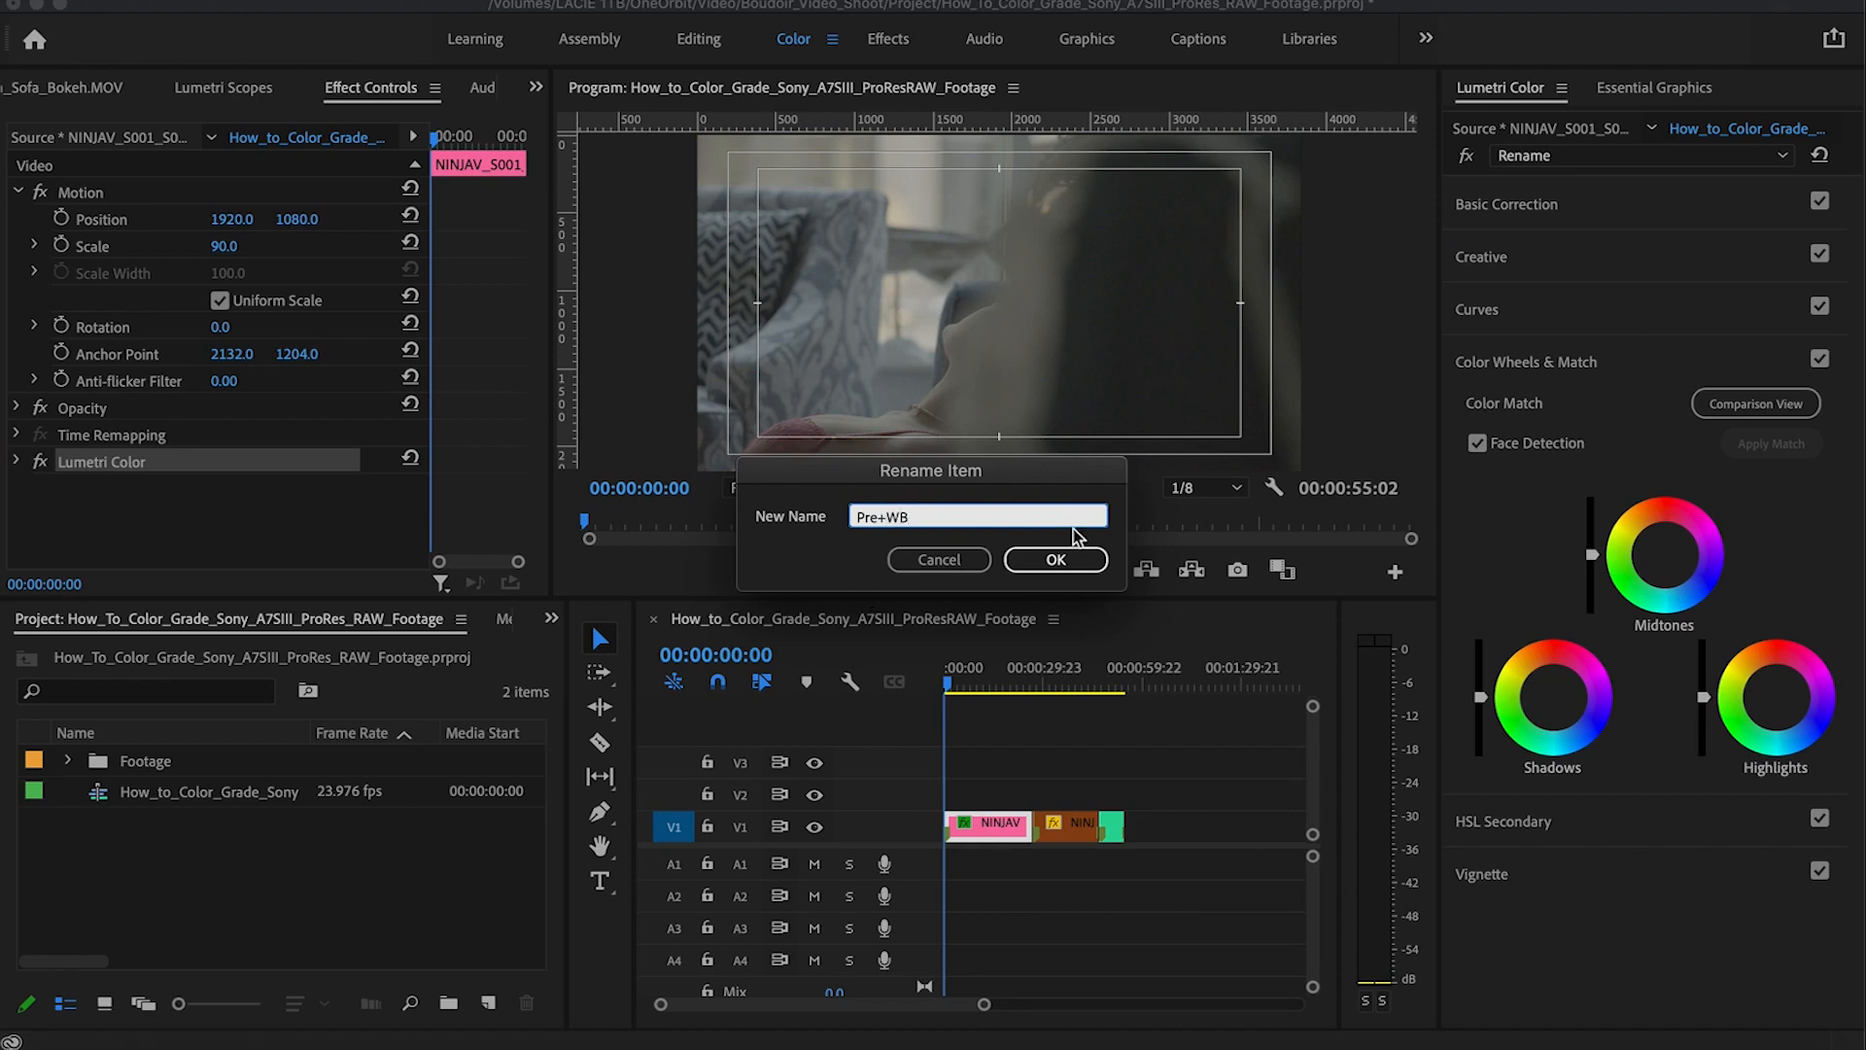
pyautogui.click(1071, 565)
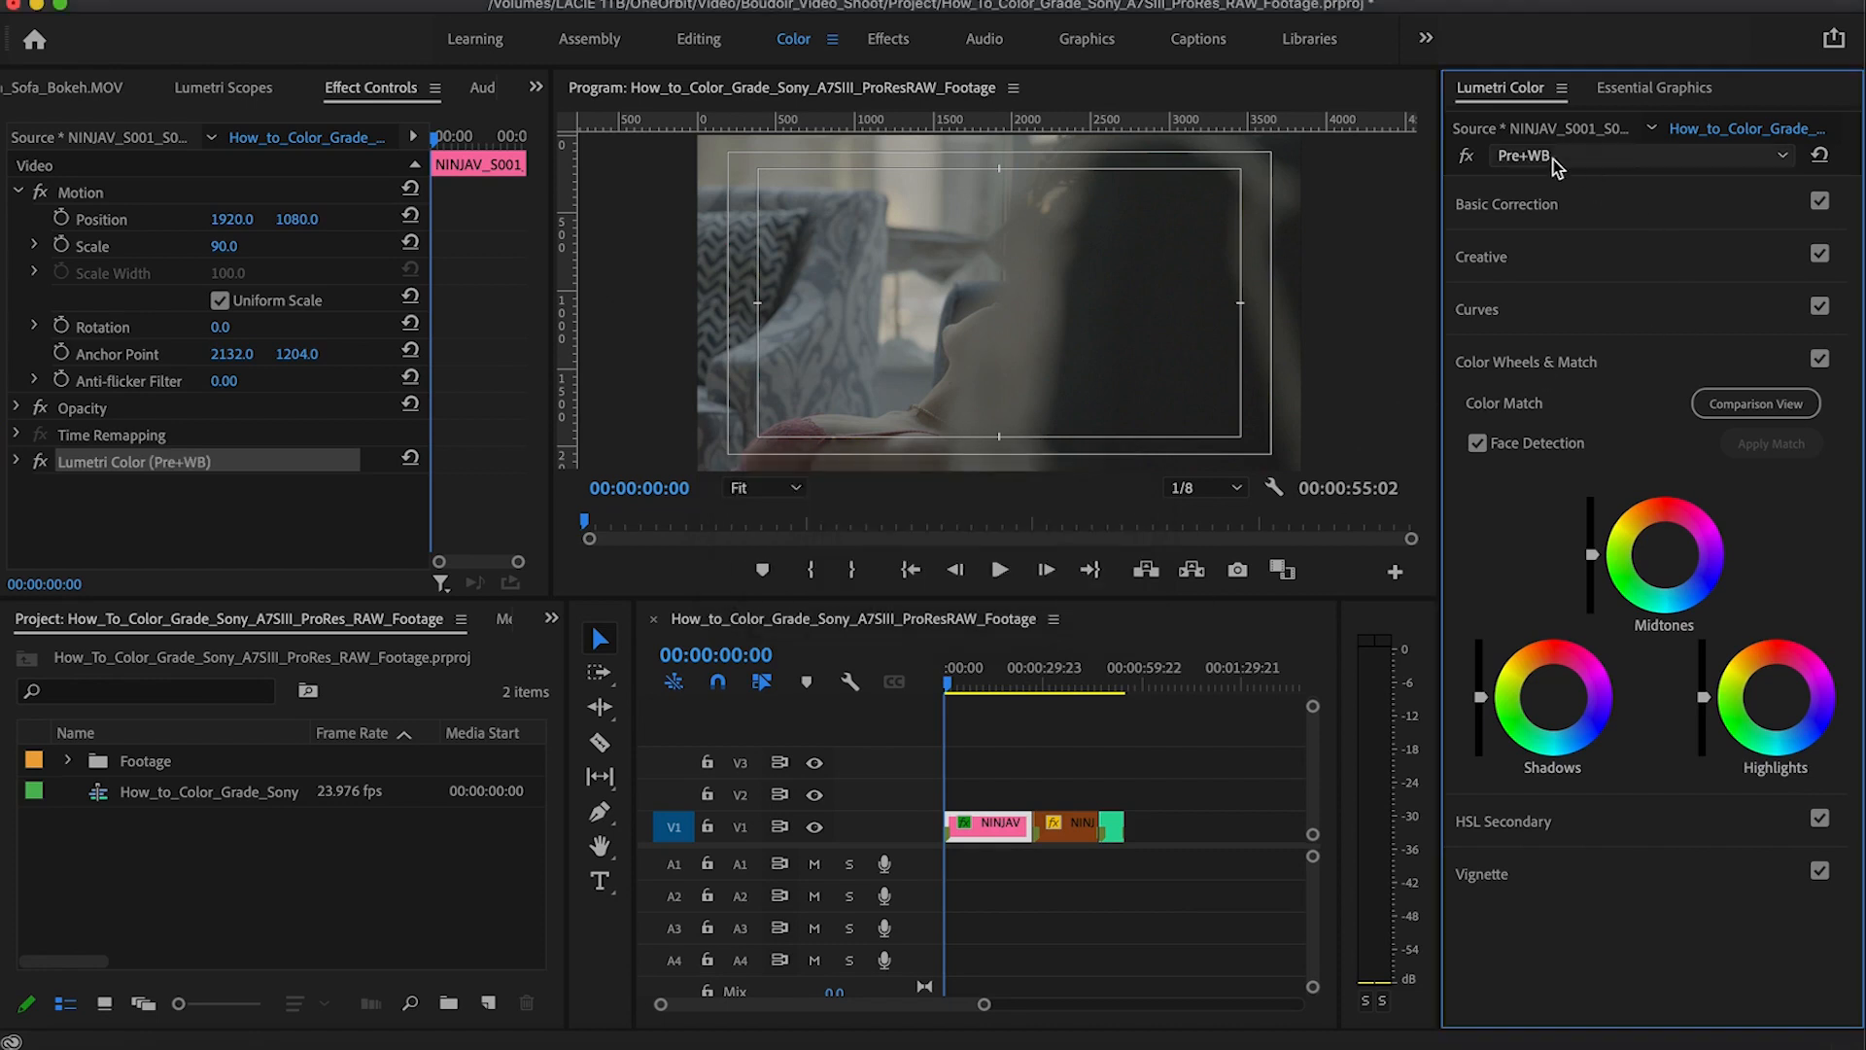
# Step: Examine the Basic Correction settings and the available Input LUT choices for the Pre+WB effect
pyautogui.click(1518, 198)
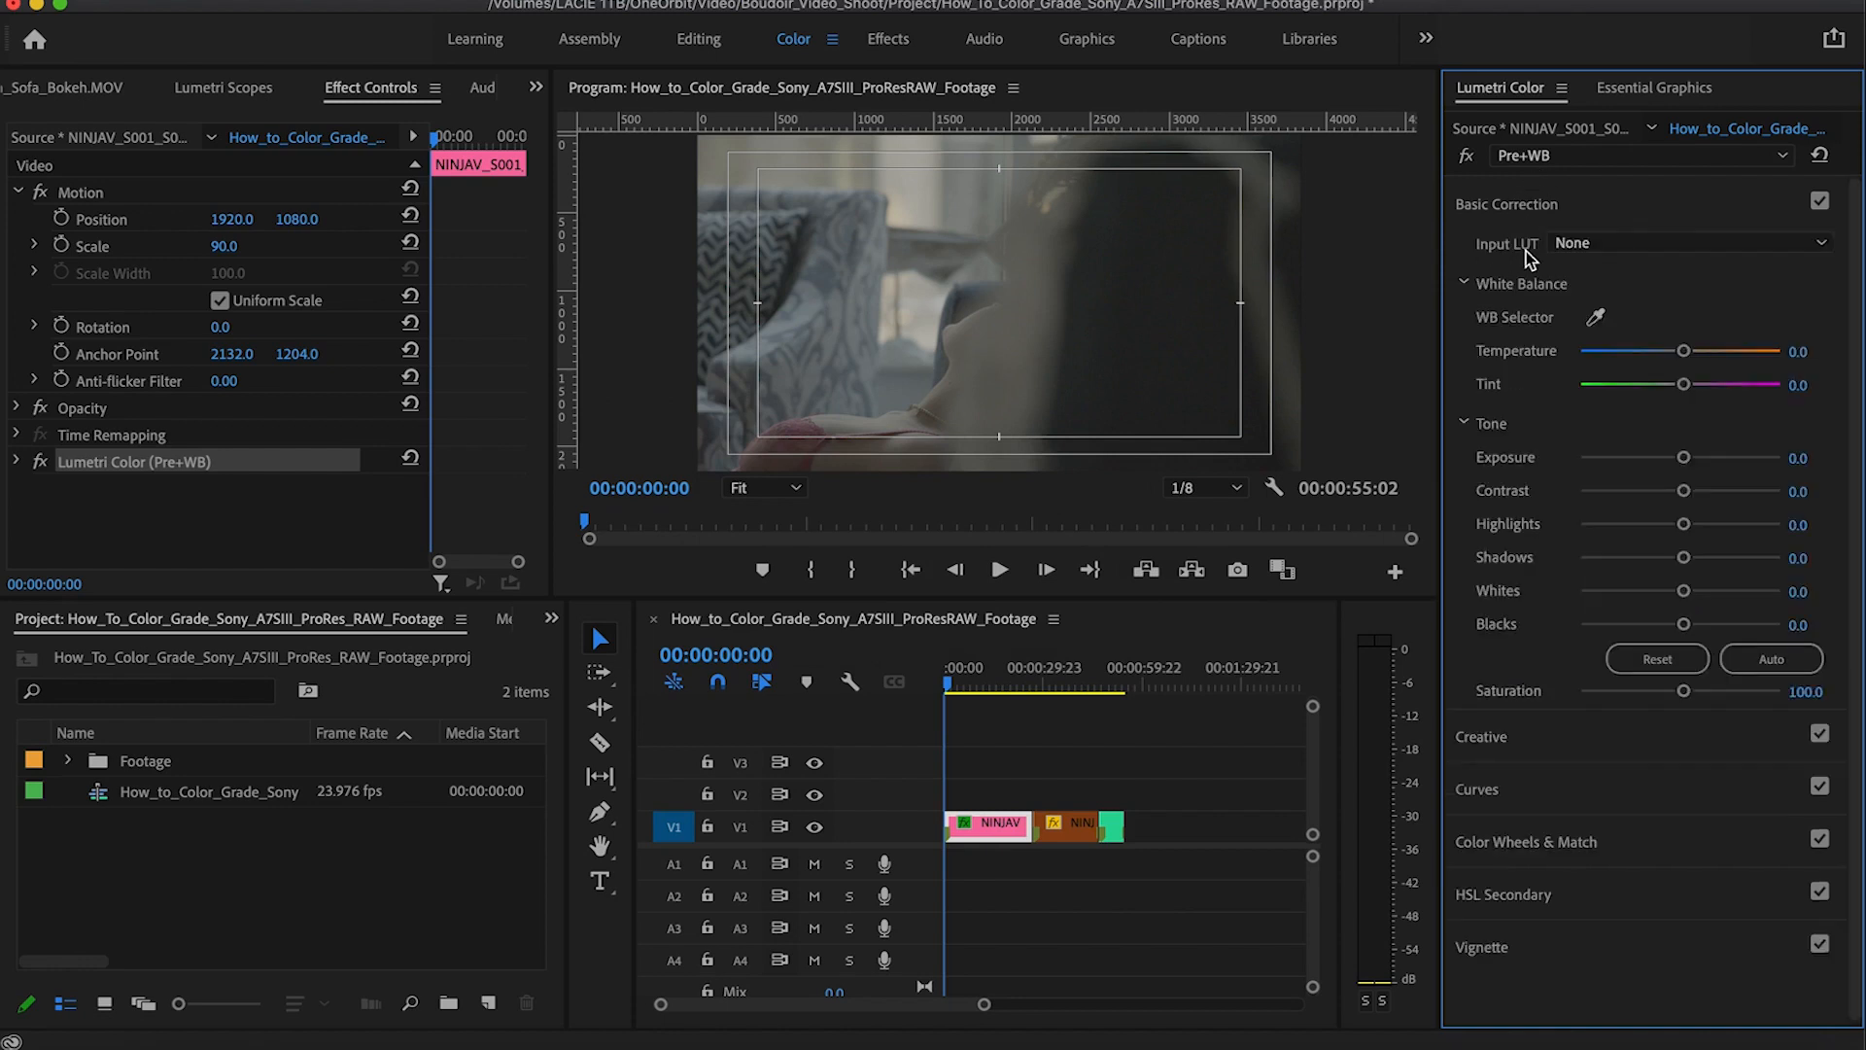
pyautogui.click(1580, 245)
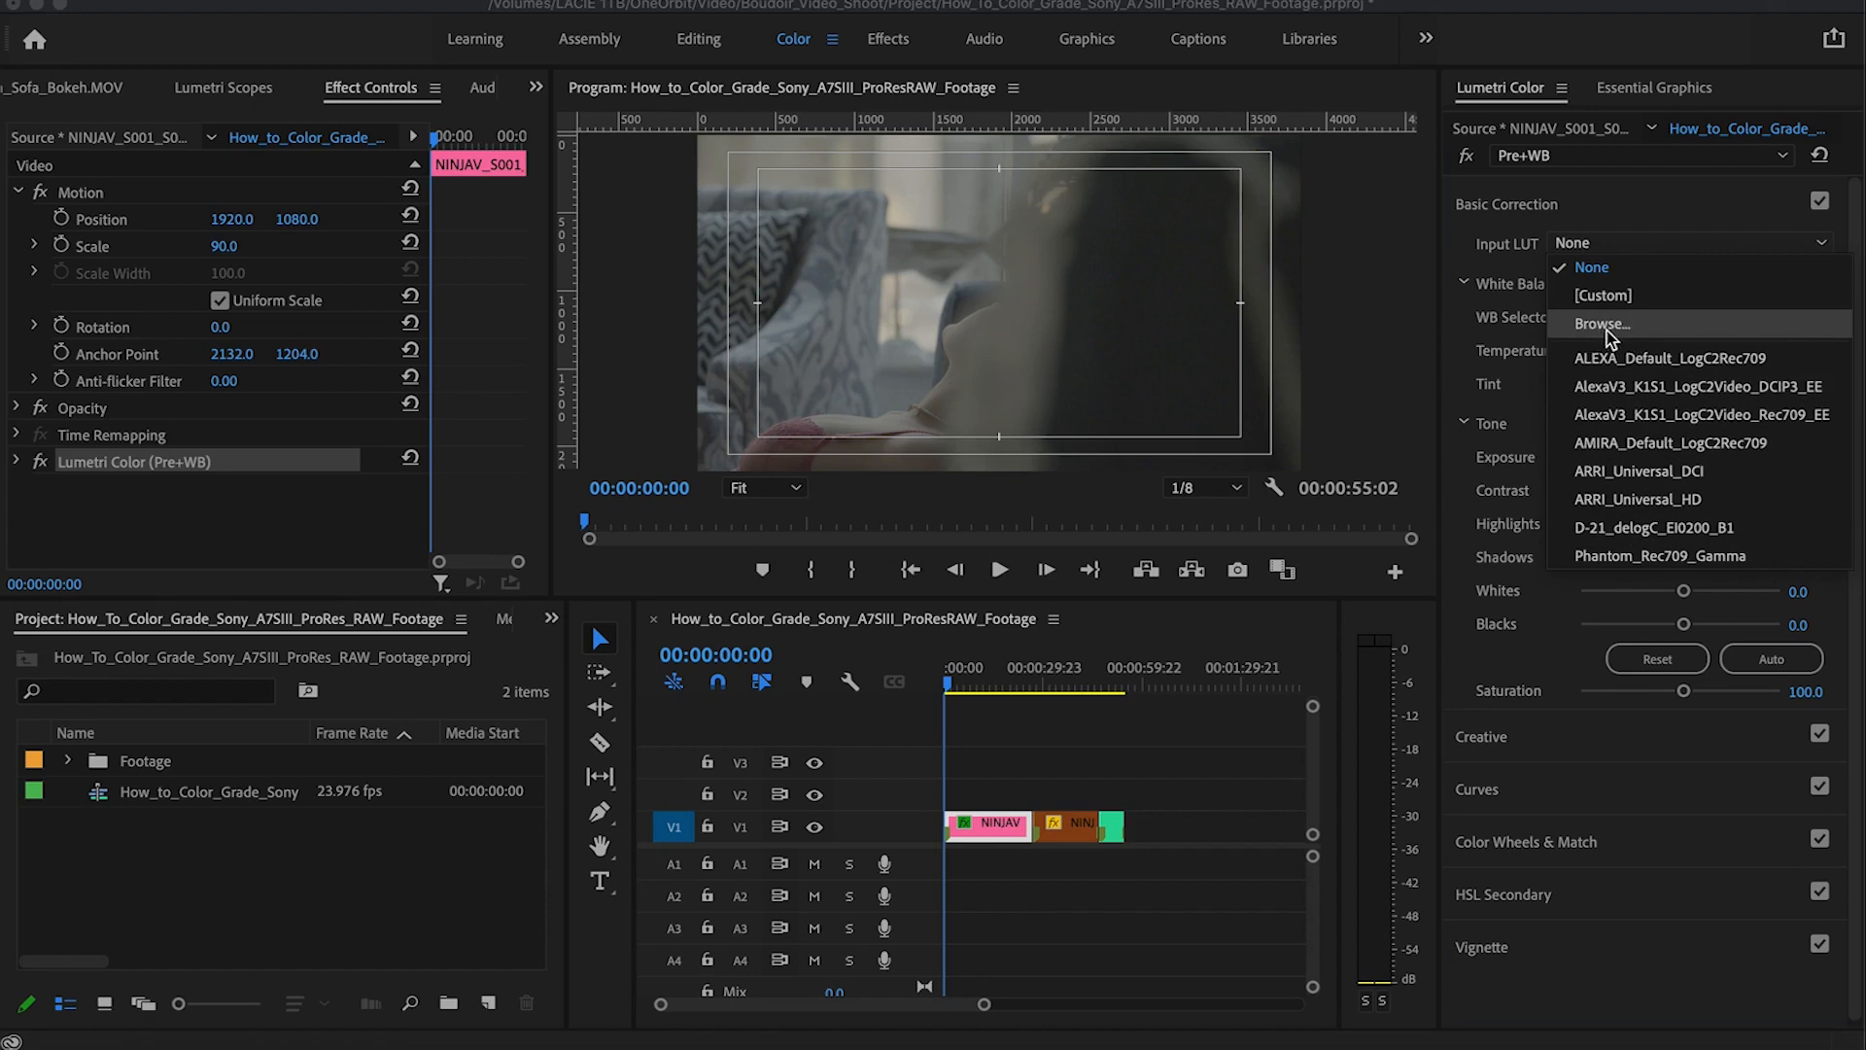
pyautogui.click(1512, 199)
pyautogui.click(1512, 199)
pyautogui.click(1513, 204)
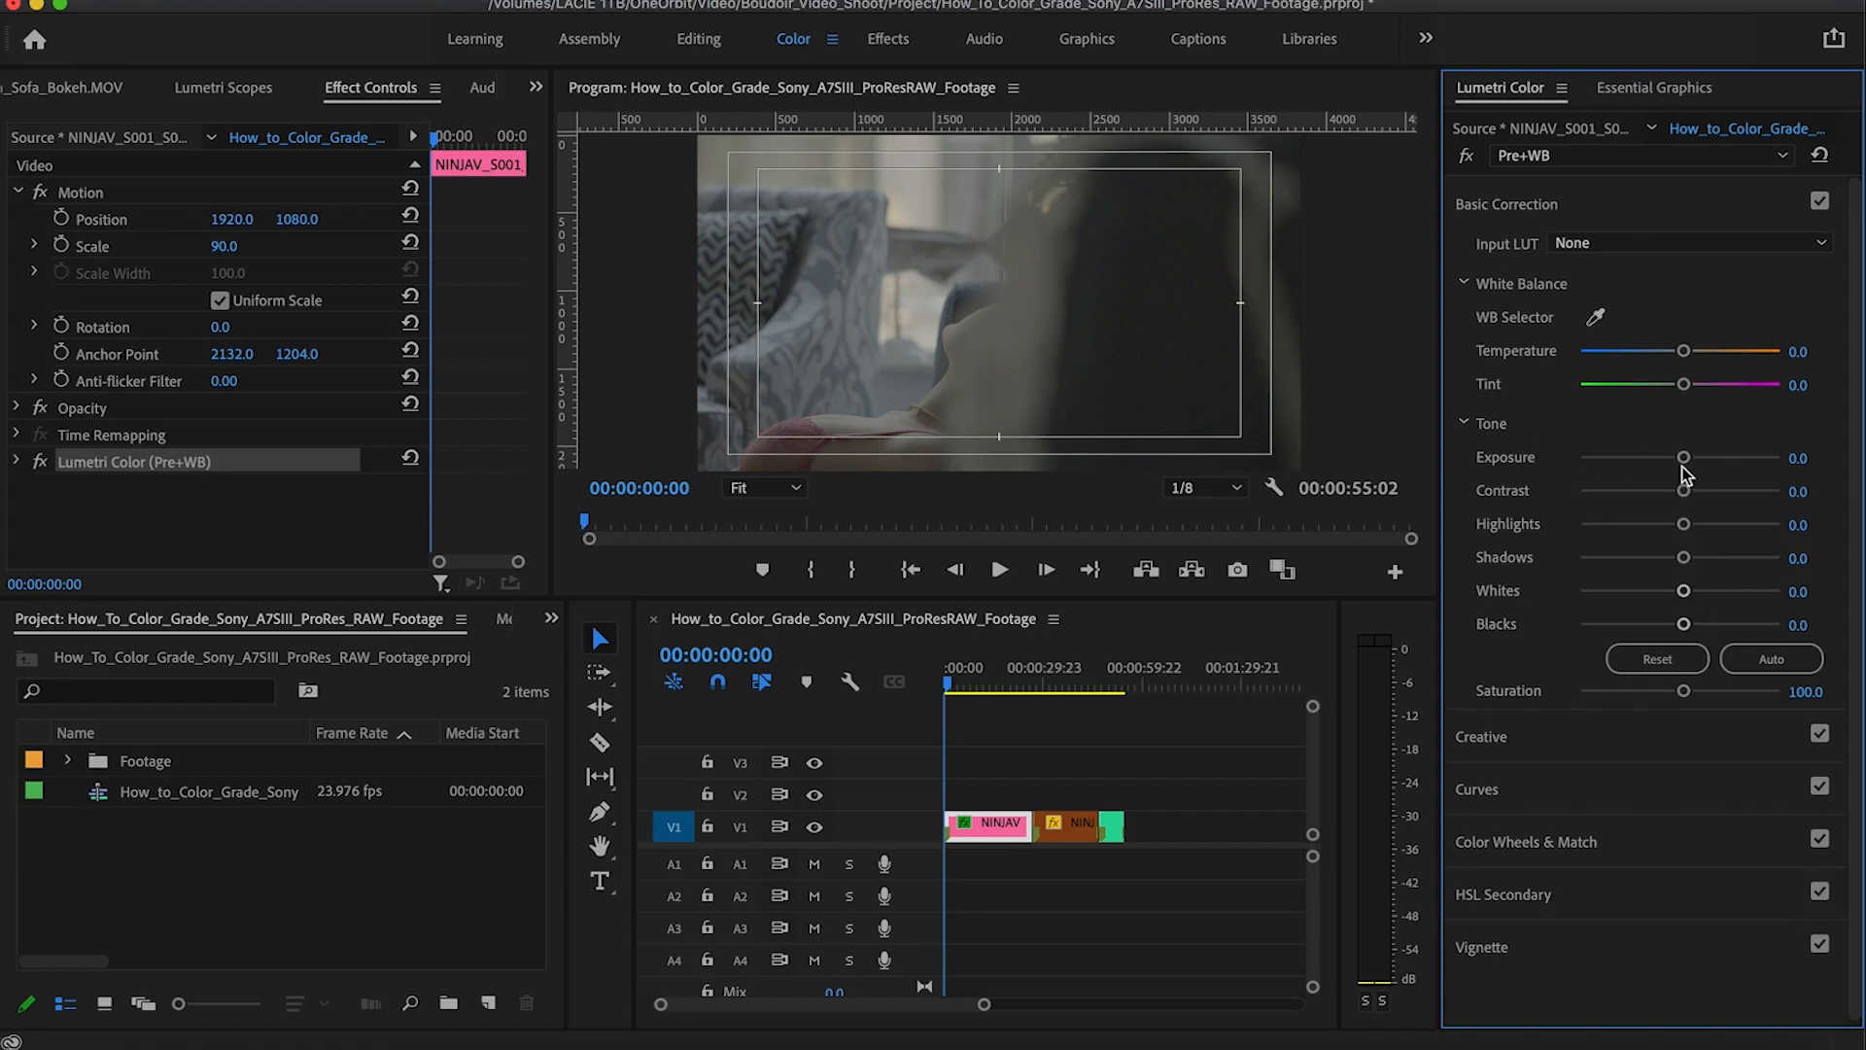
# Step: Try Exposure at -0.7 and Contrast at -11.0 in Basic Correction, and reset both values to 0
pyautogui.moveTo(1691, 462); pyautogui.dragTo(1670, 503)
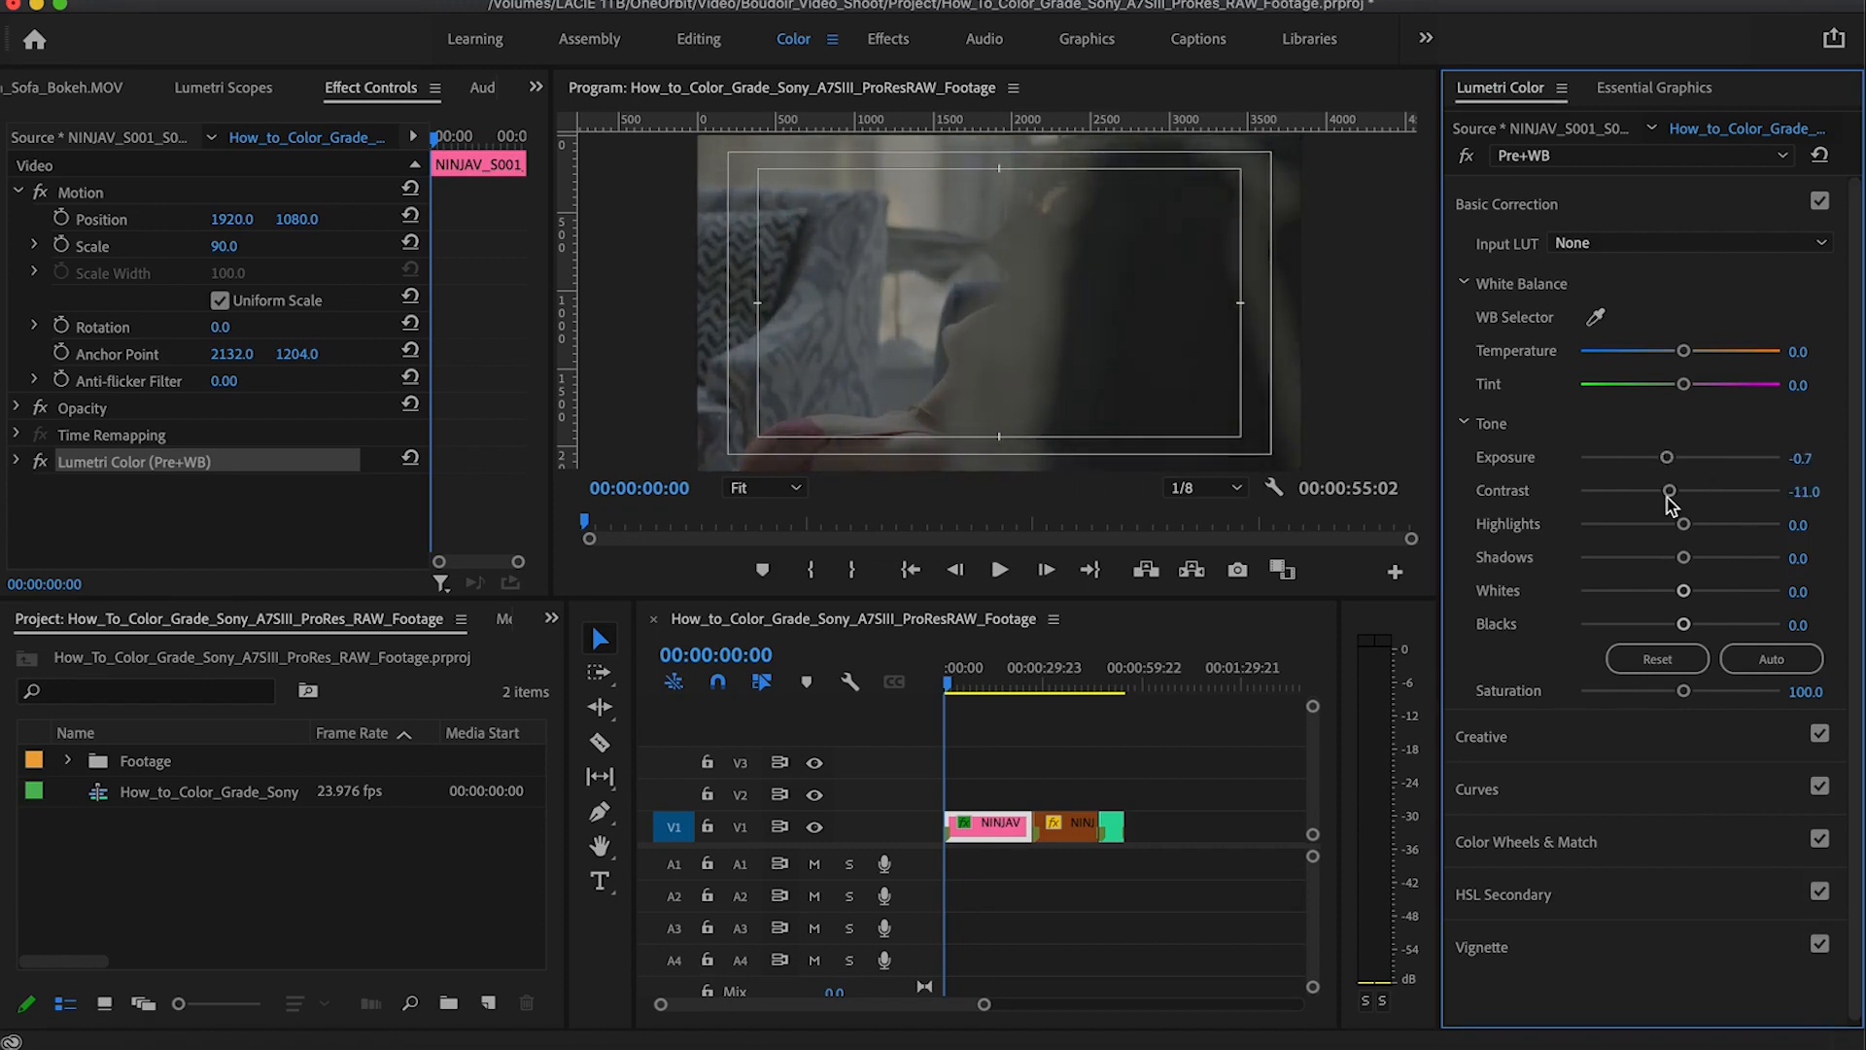
pyautogui.click(1800, 458)
pyautogui.write('0')
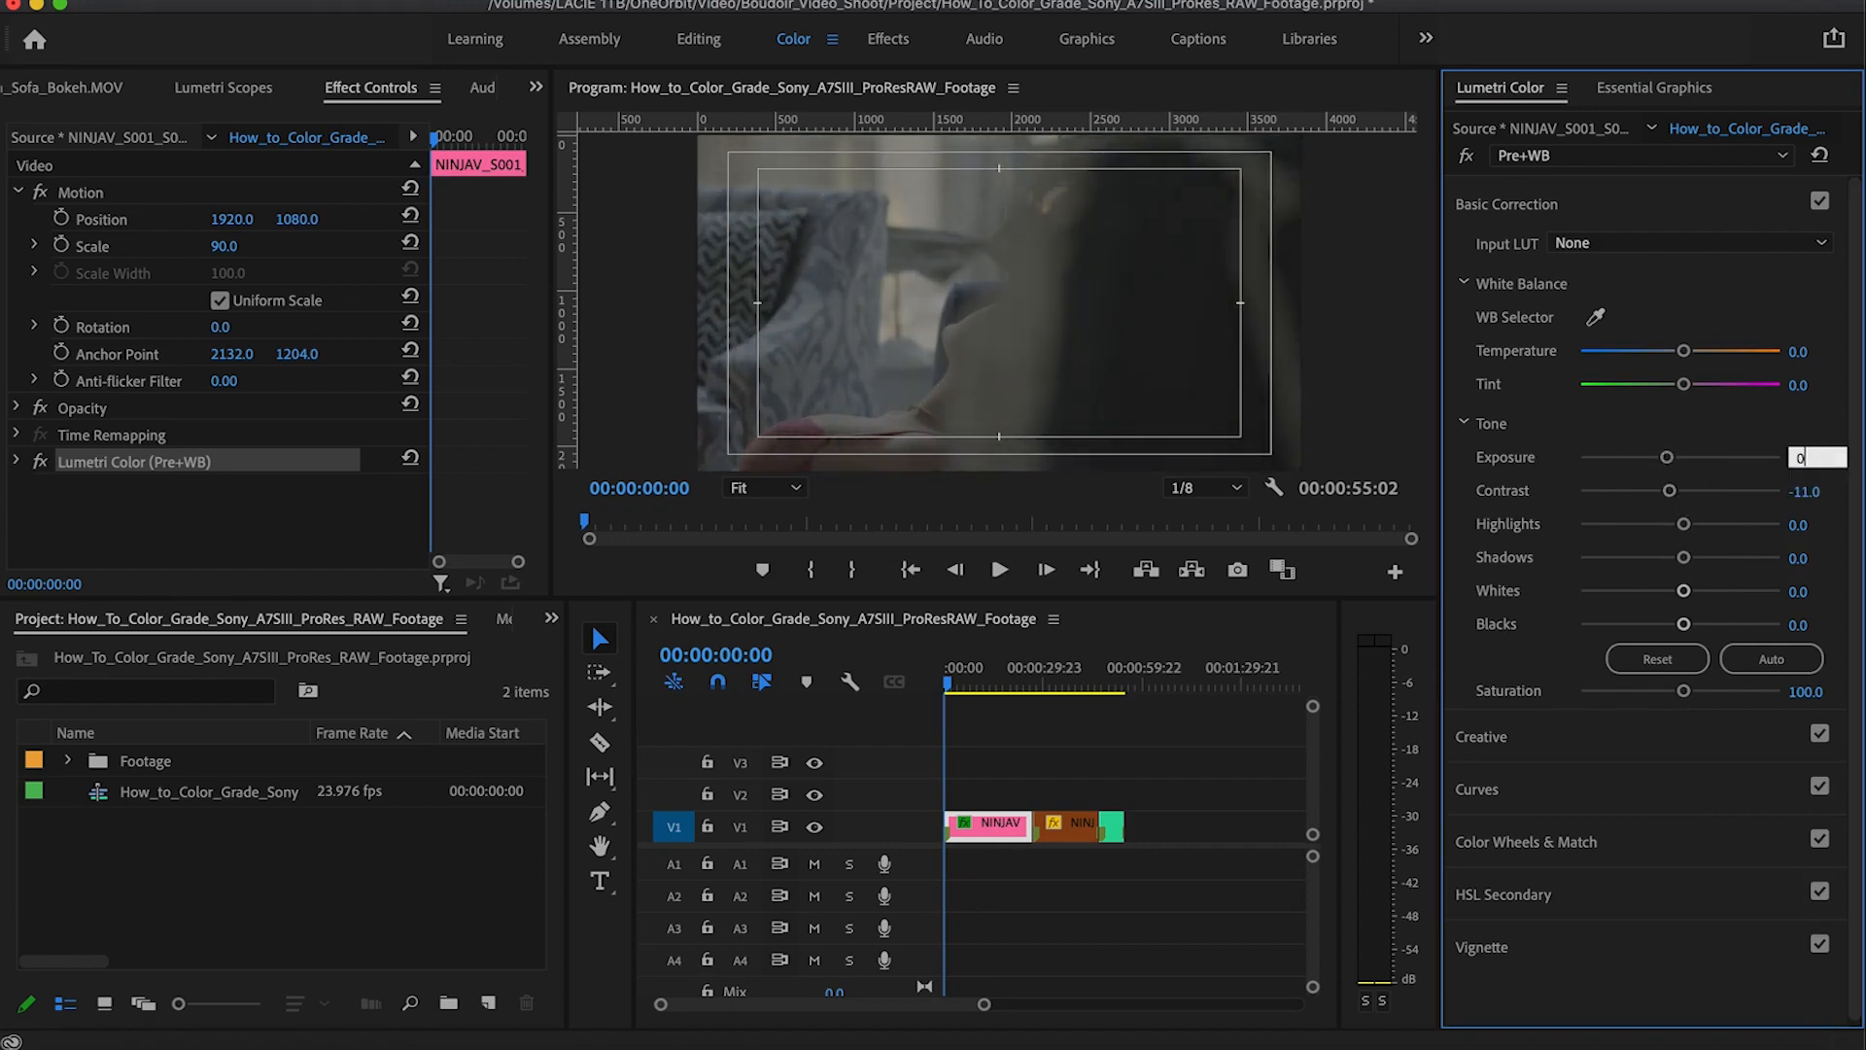
pyautogui.click(1815, 486)
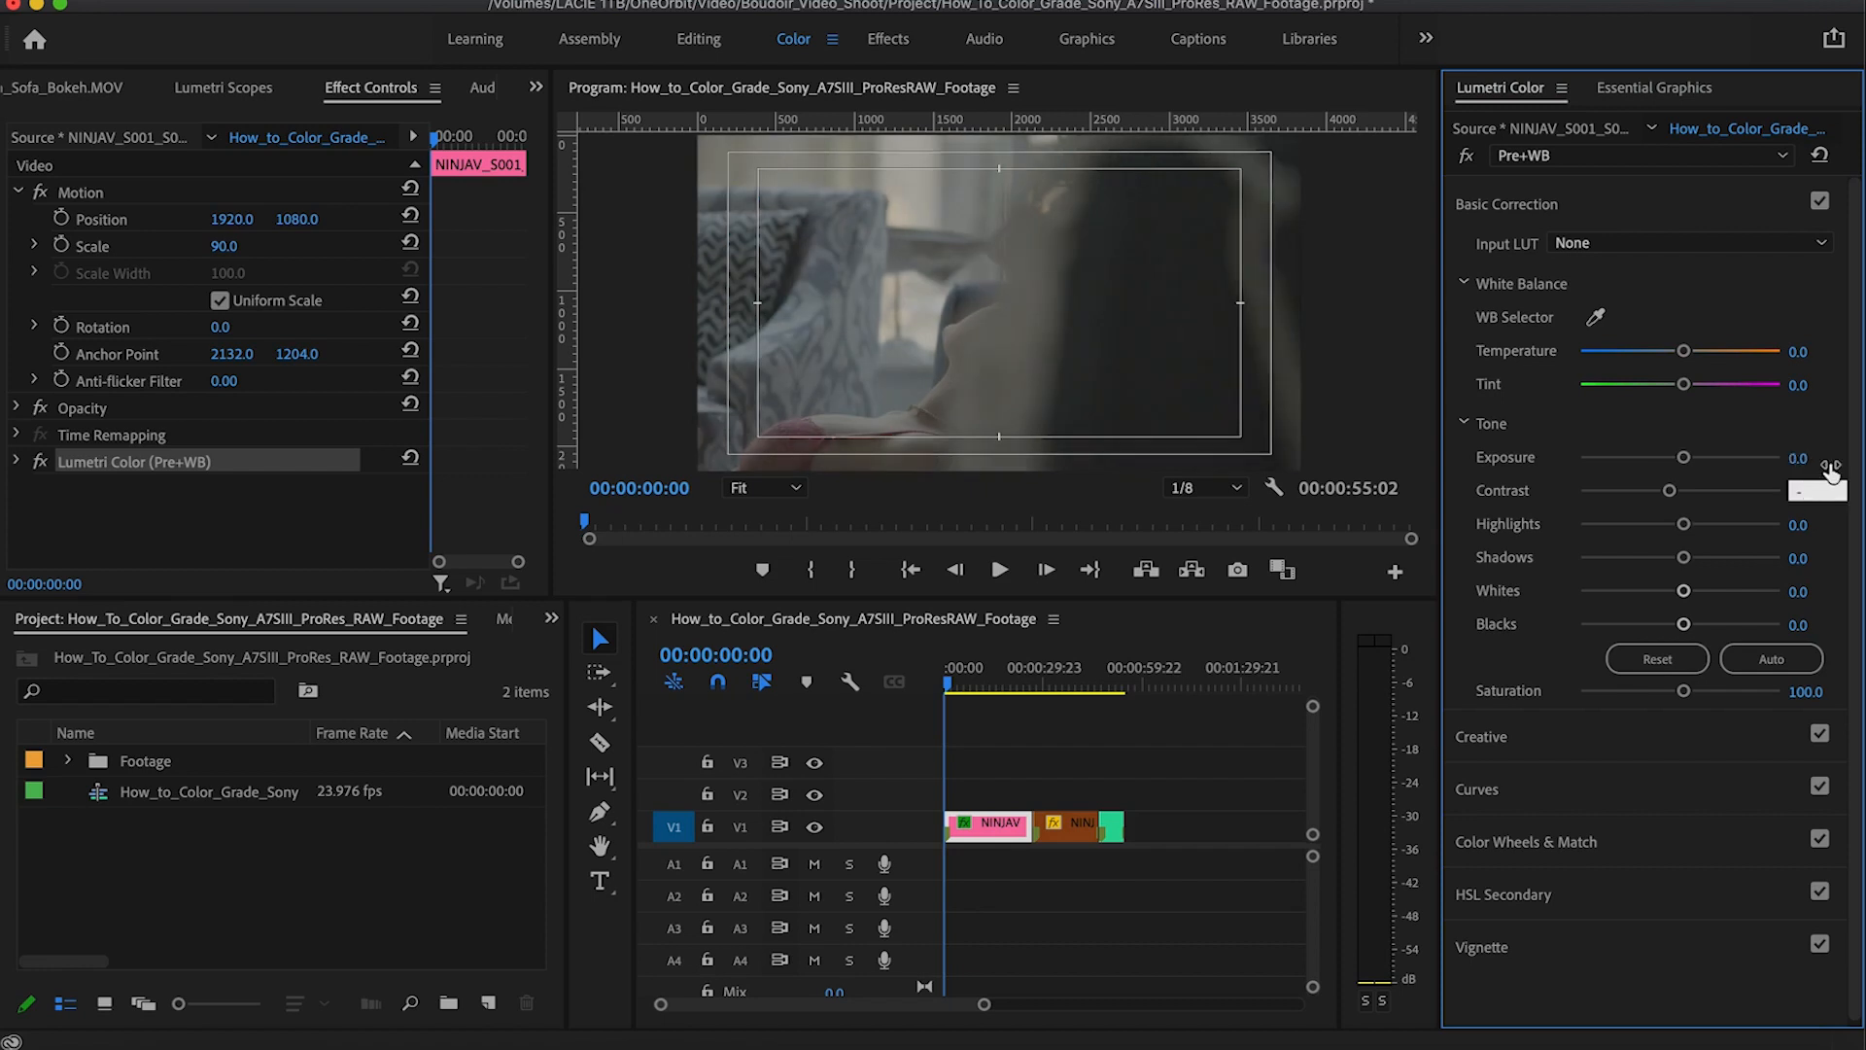
pyautogui.write('0')
pyautogui.press('Return')
# Step: Browse the available Creative looks for the Pre+WB effect, leaving the look set to None
pyautogui.click(1487, 737)
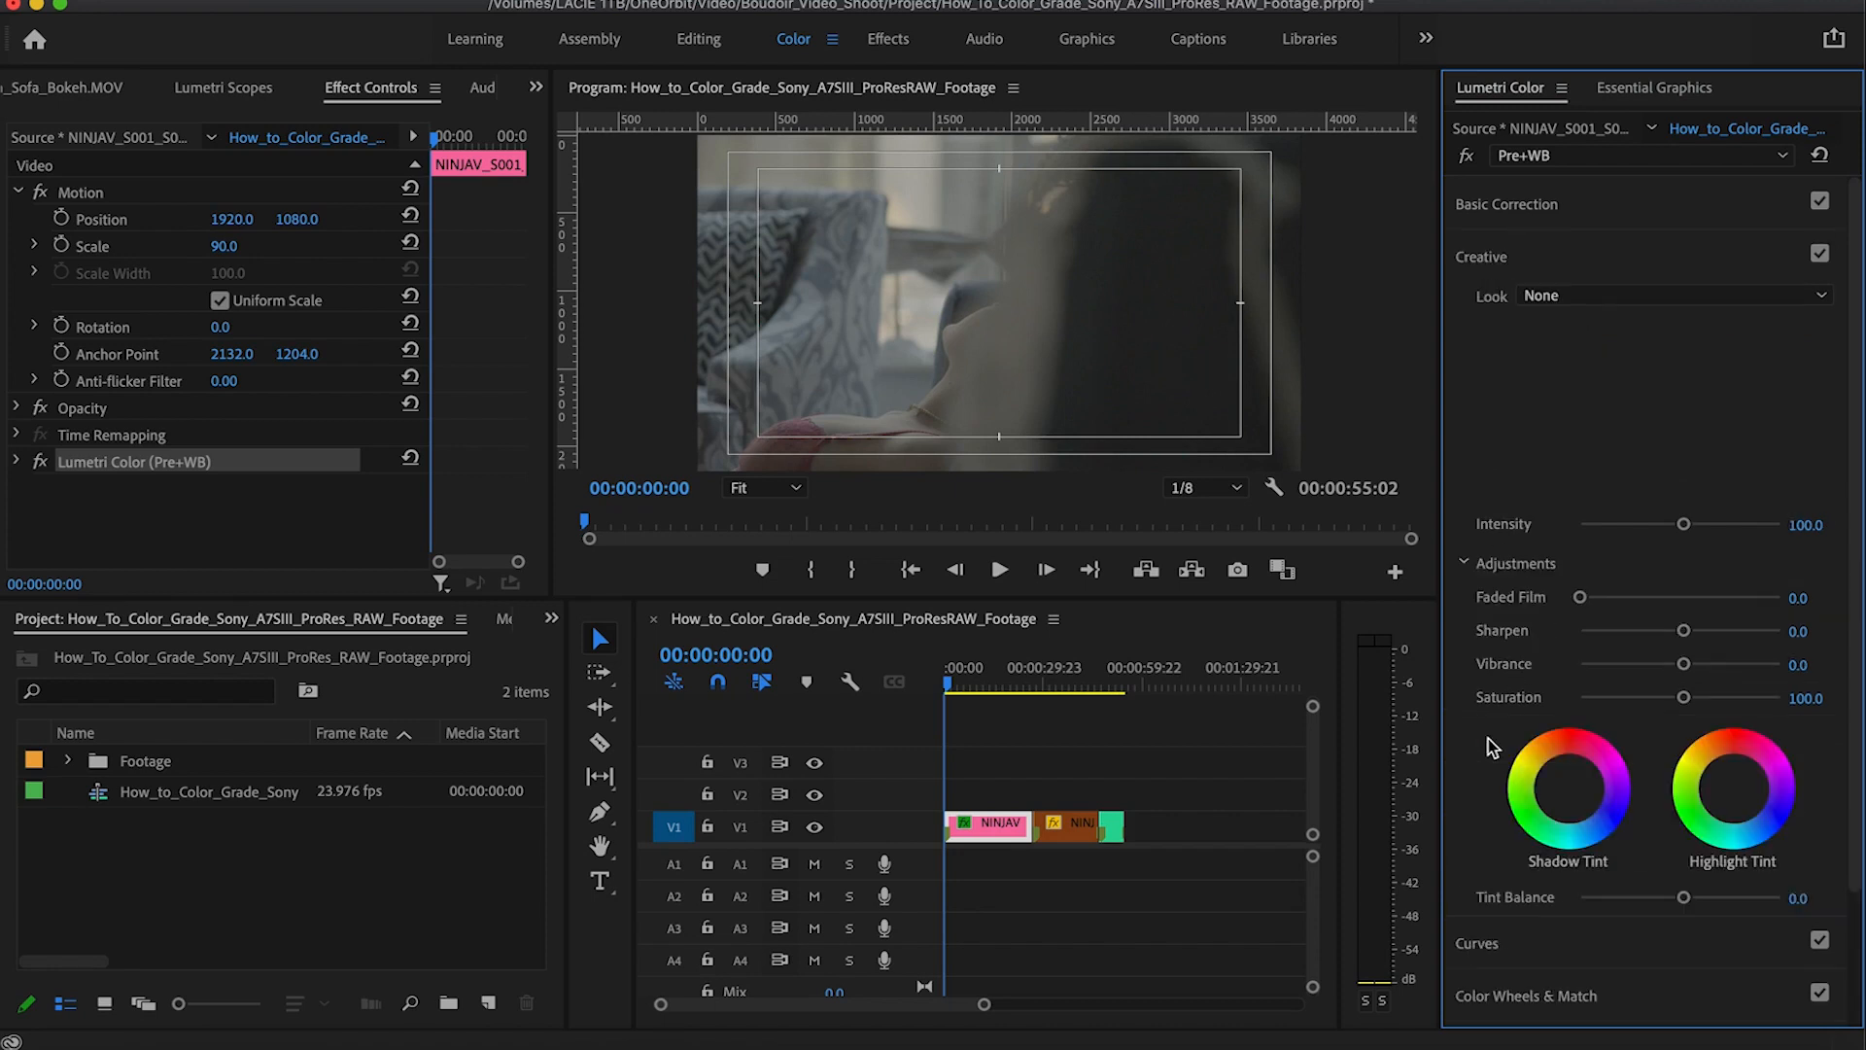
pyautogui.click(1553, 299)
pyautogui.scroll(-10, 1529, 801)
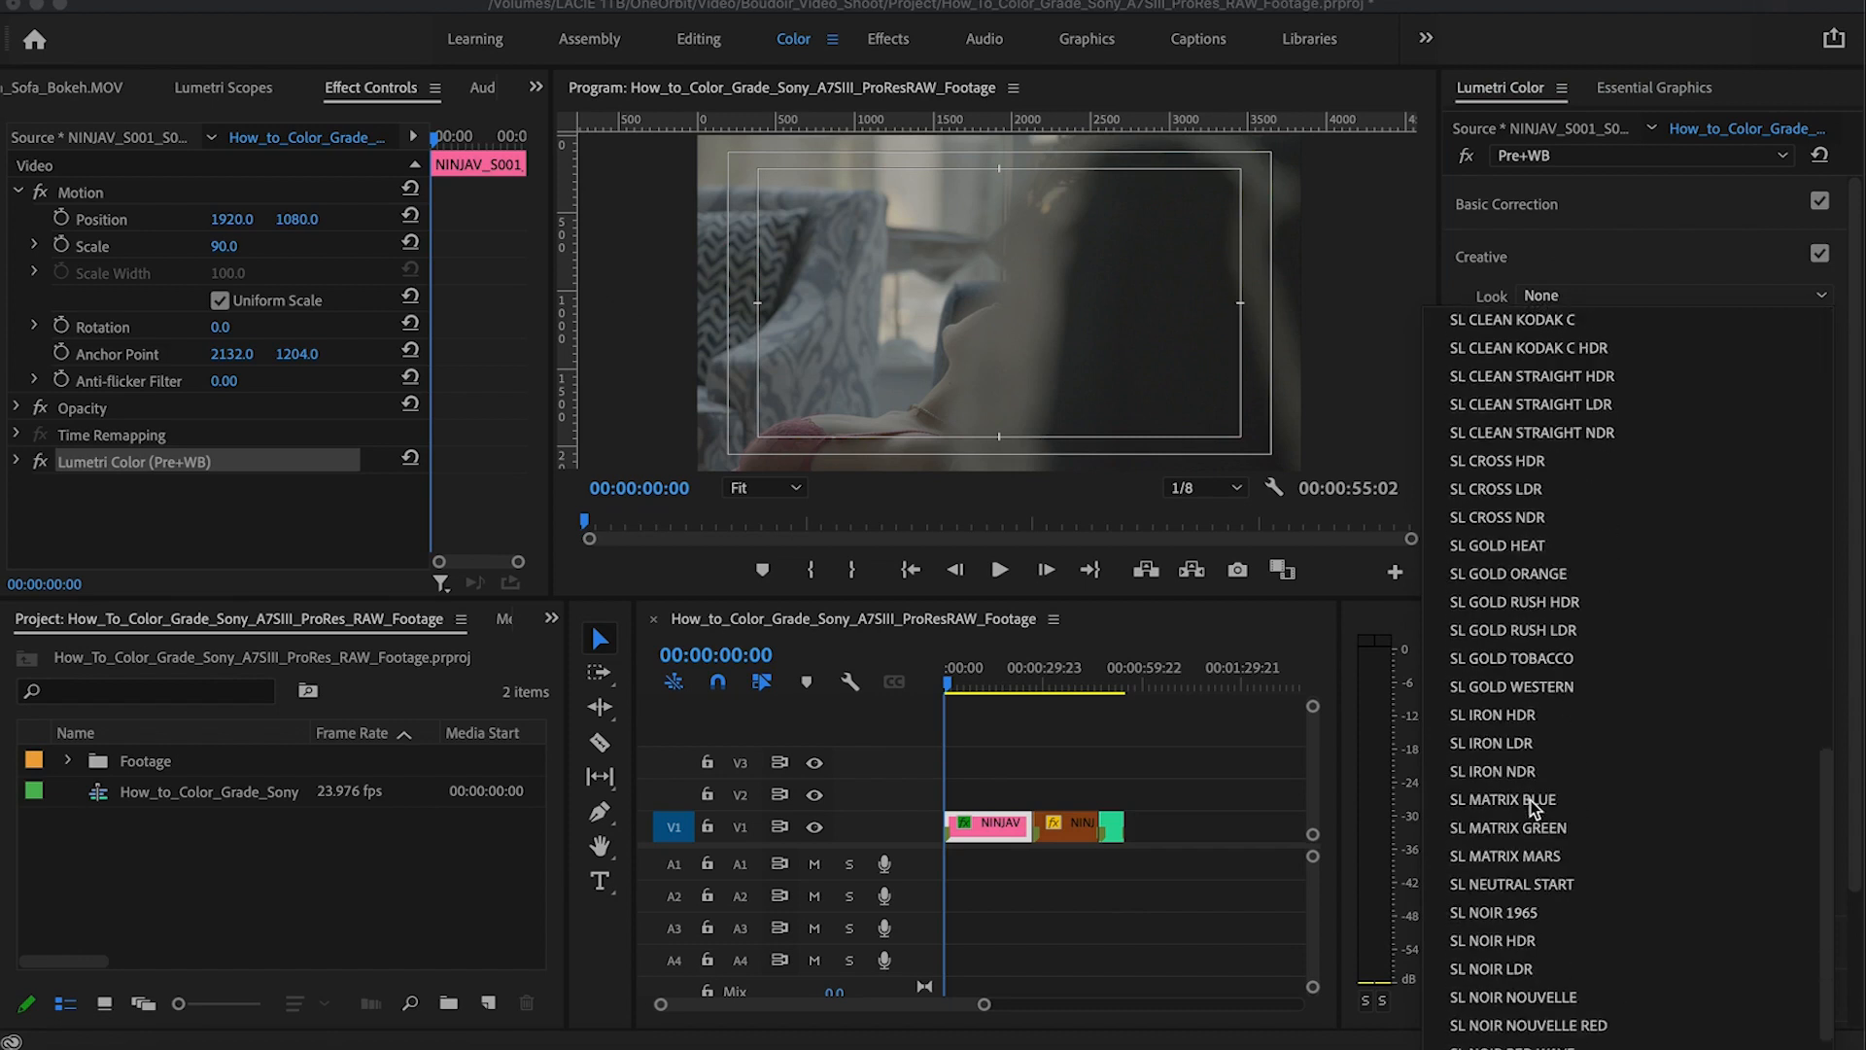
pyautogui.scroll(10, 1556, 399)
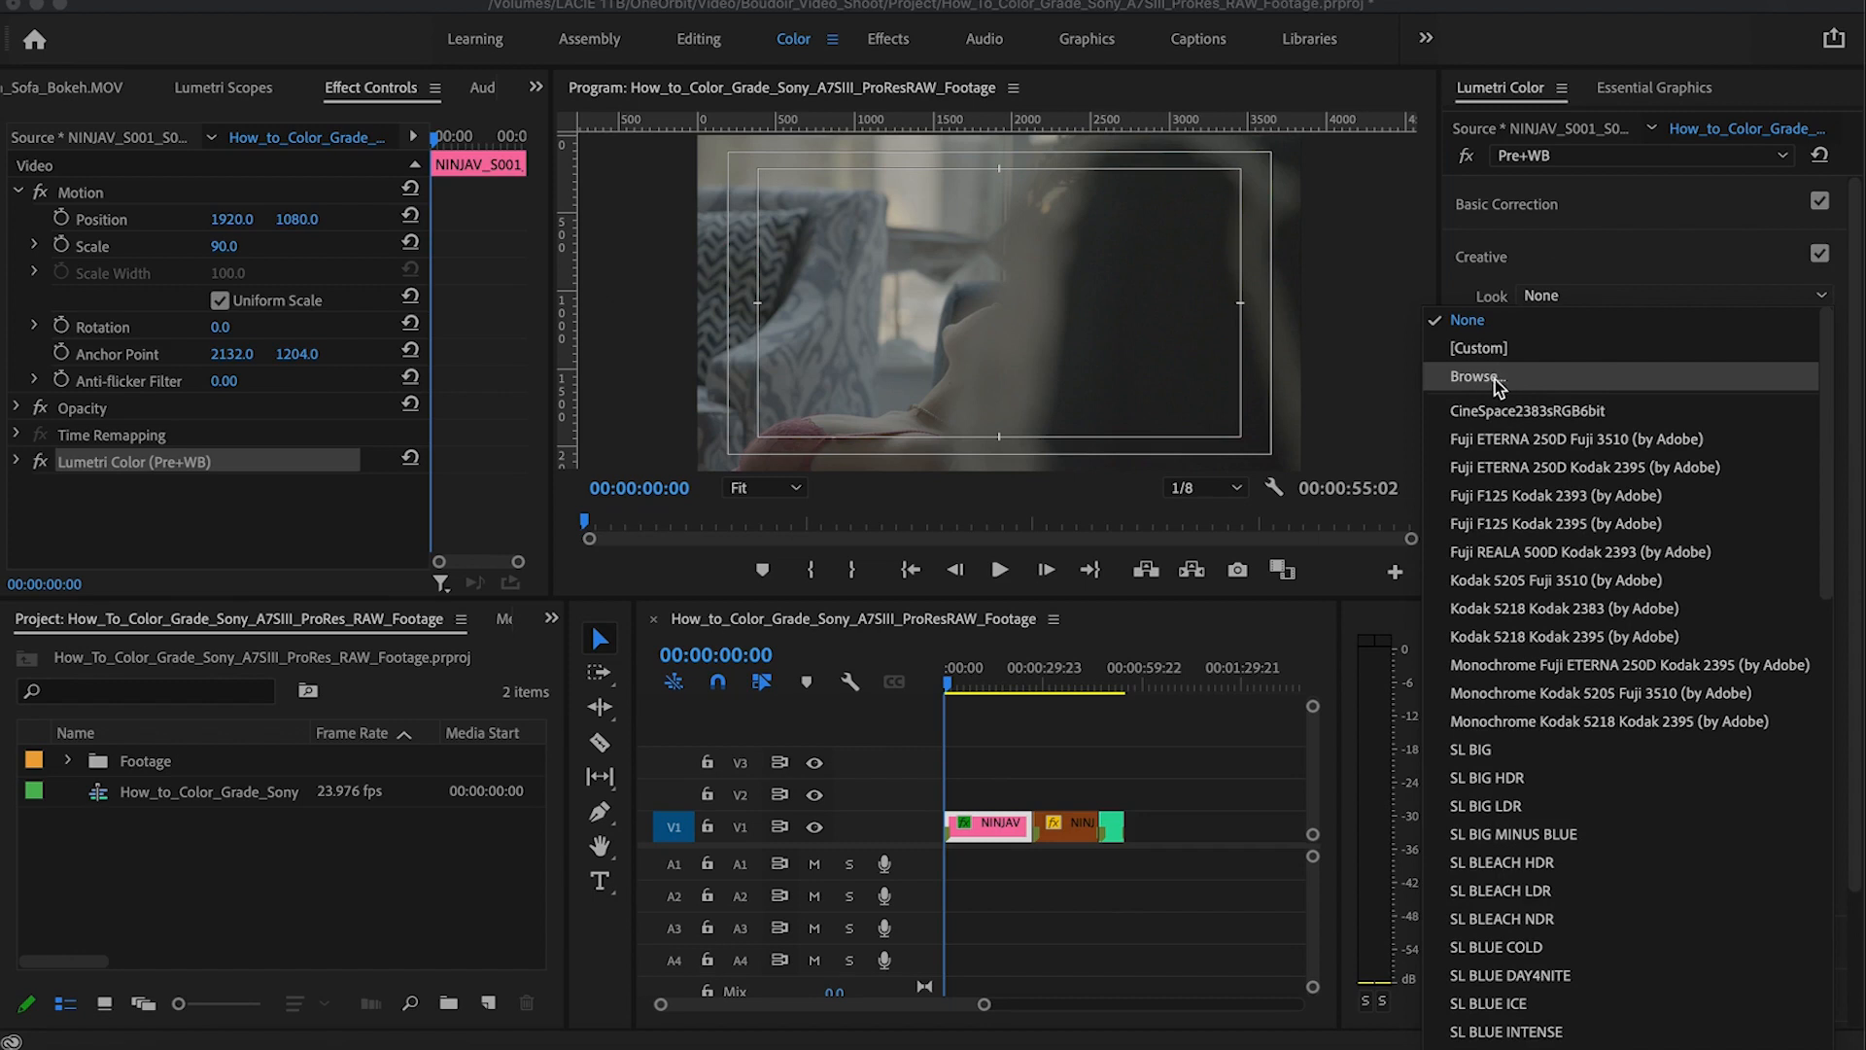
pyautogui.click(1475, 323)
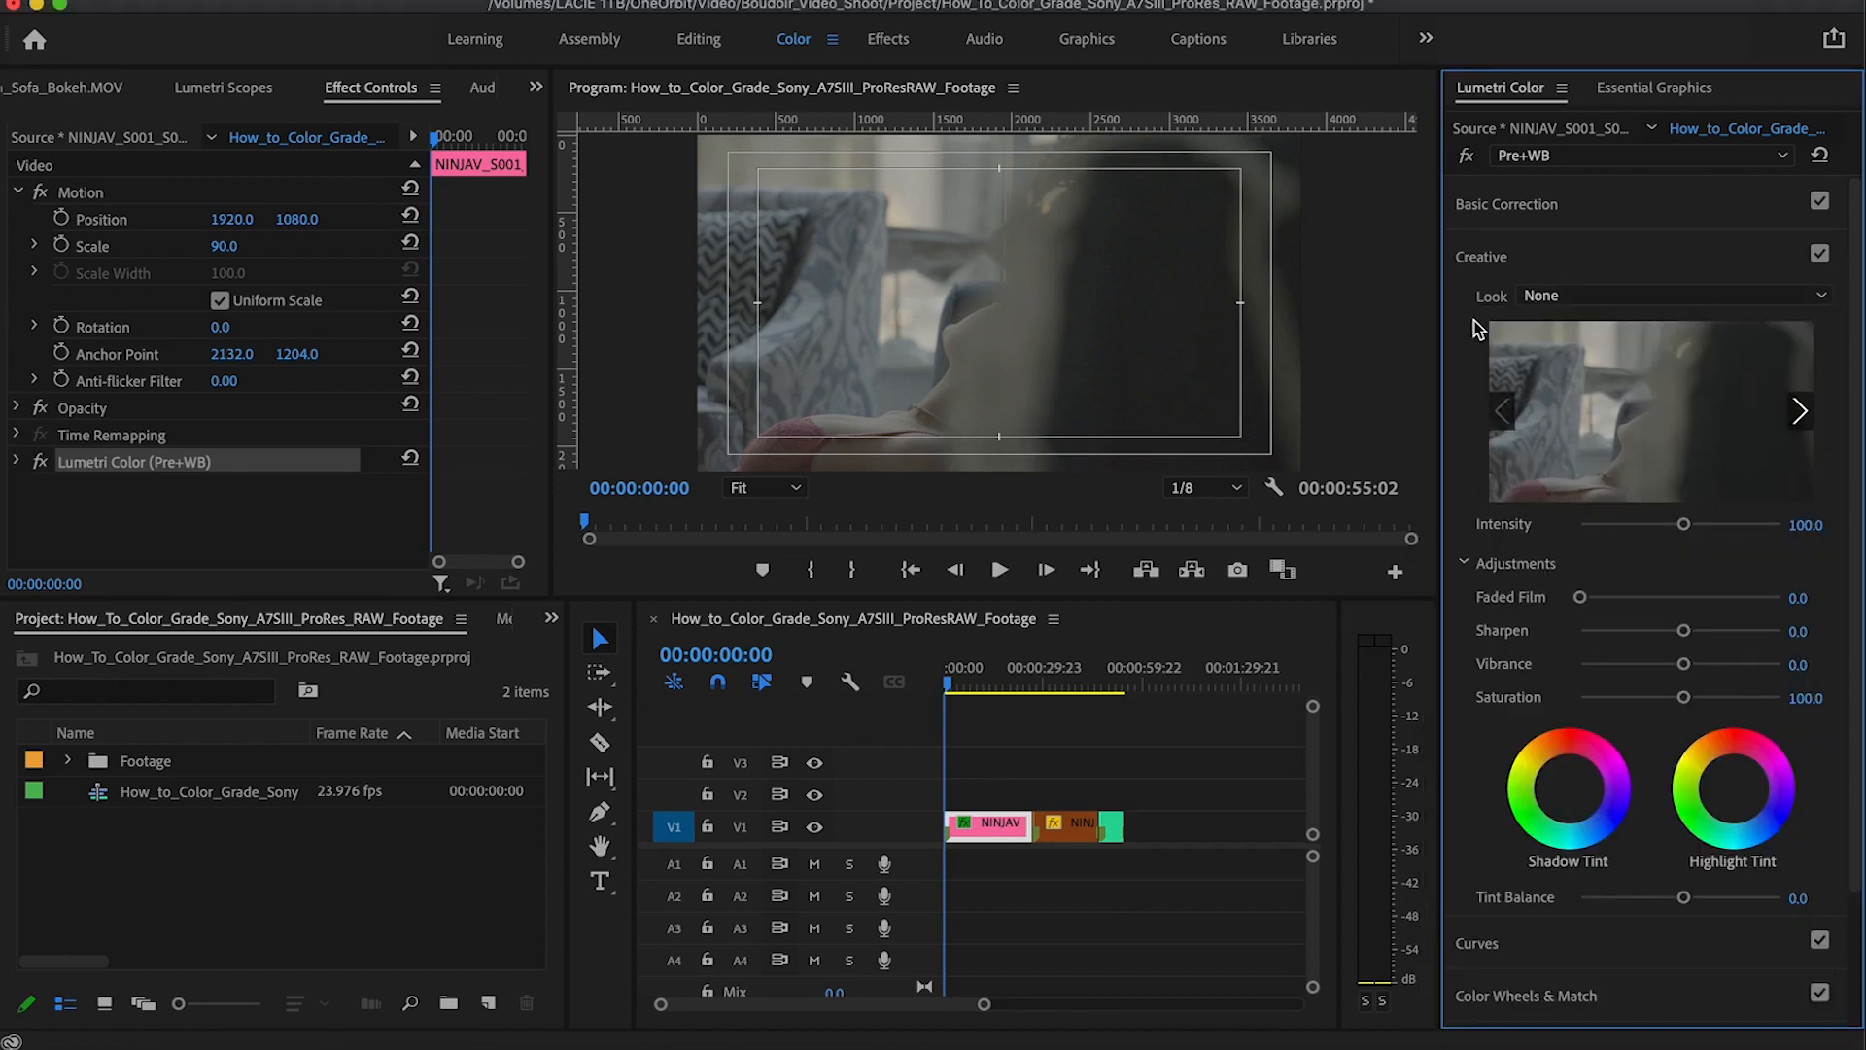
pyautogui.click(1488, 254)
# Step: Expand the RGB Curves in the Pre+WB effect and disable the Curves section
pyautogui.click(1478, 309)
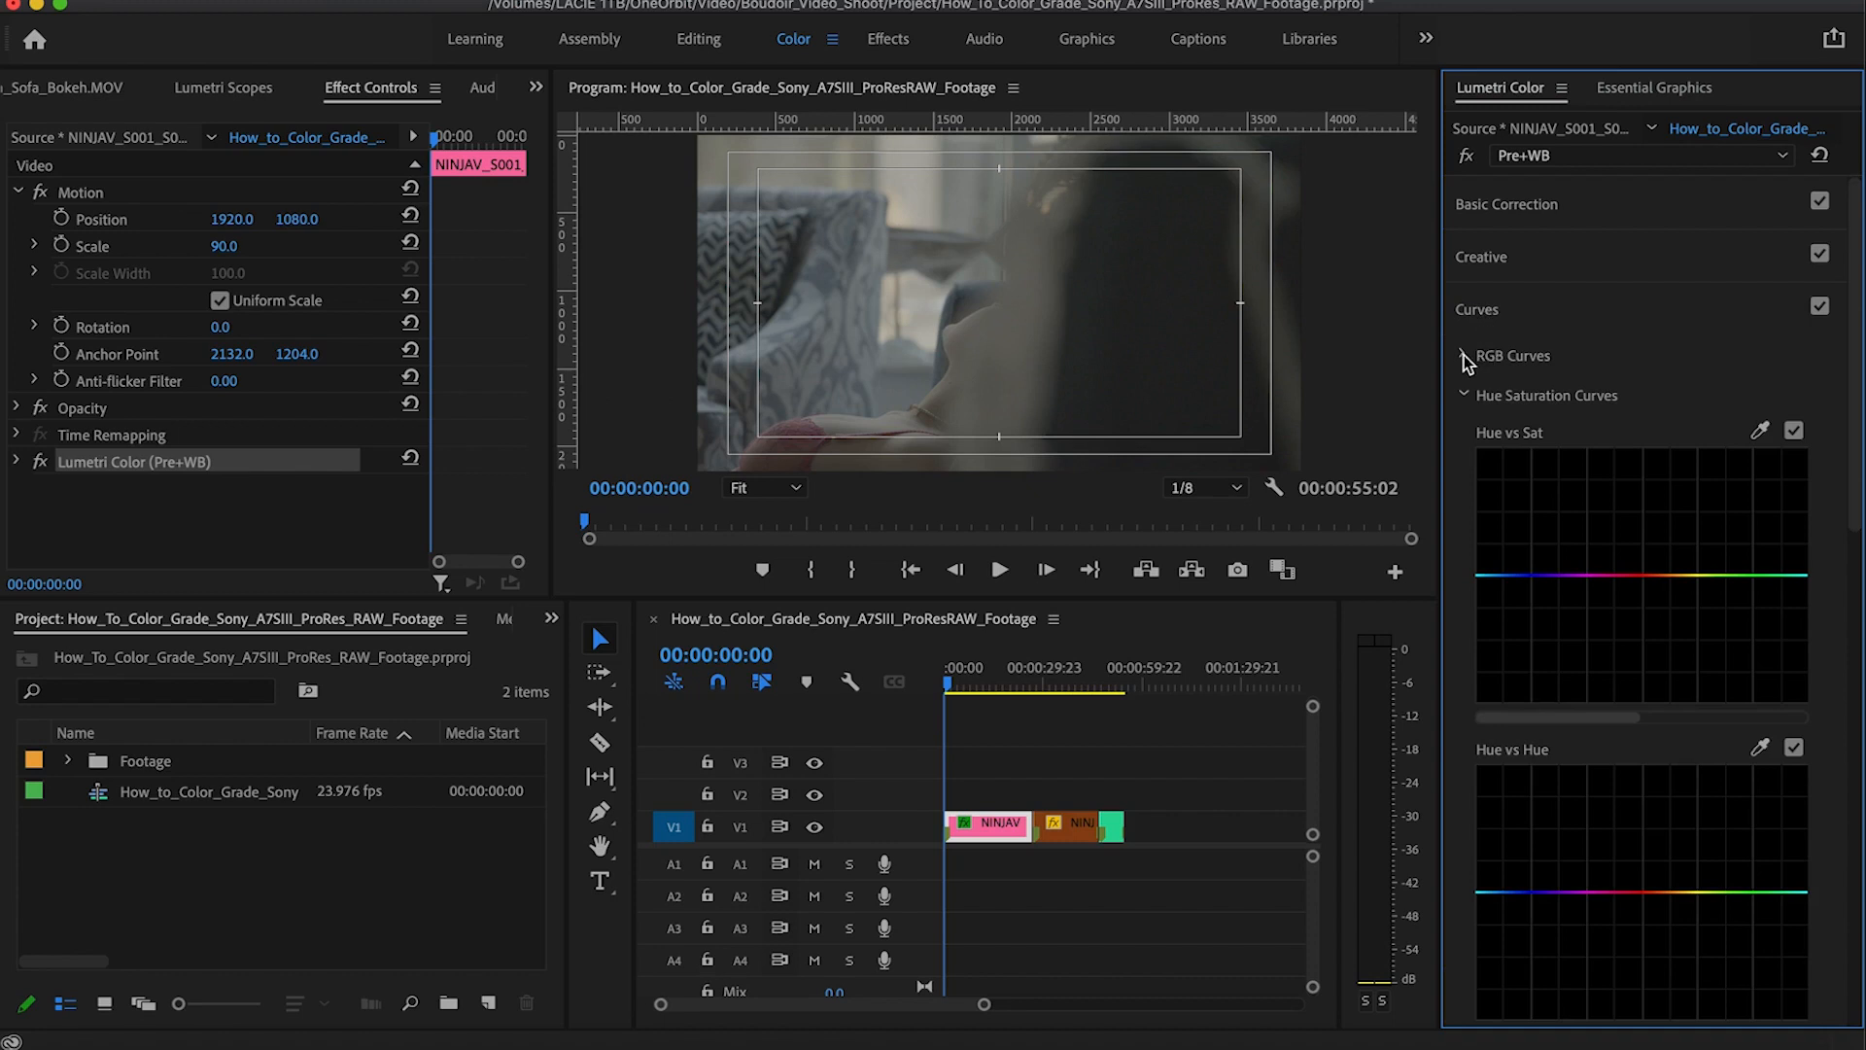
pyautogui.click(1464, 356)
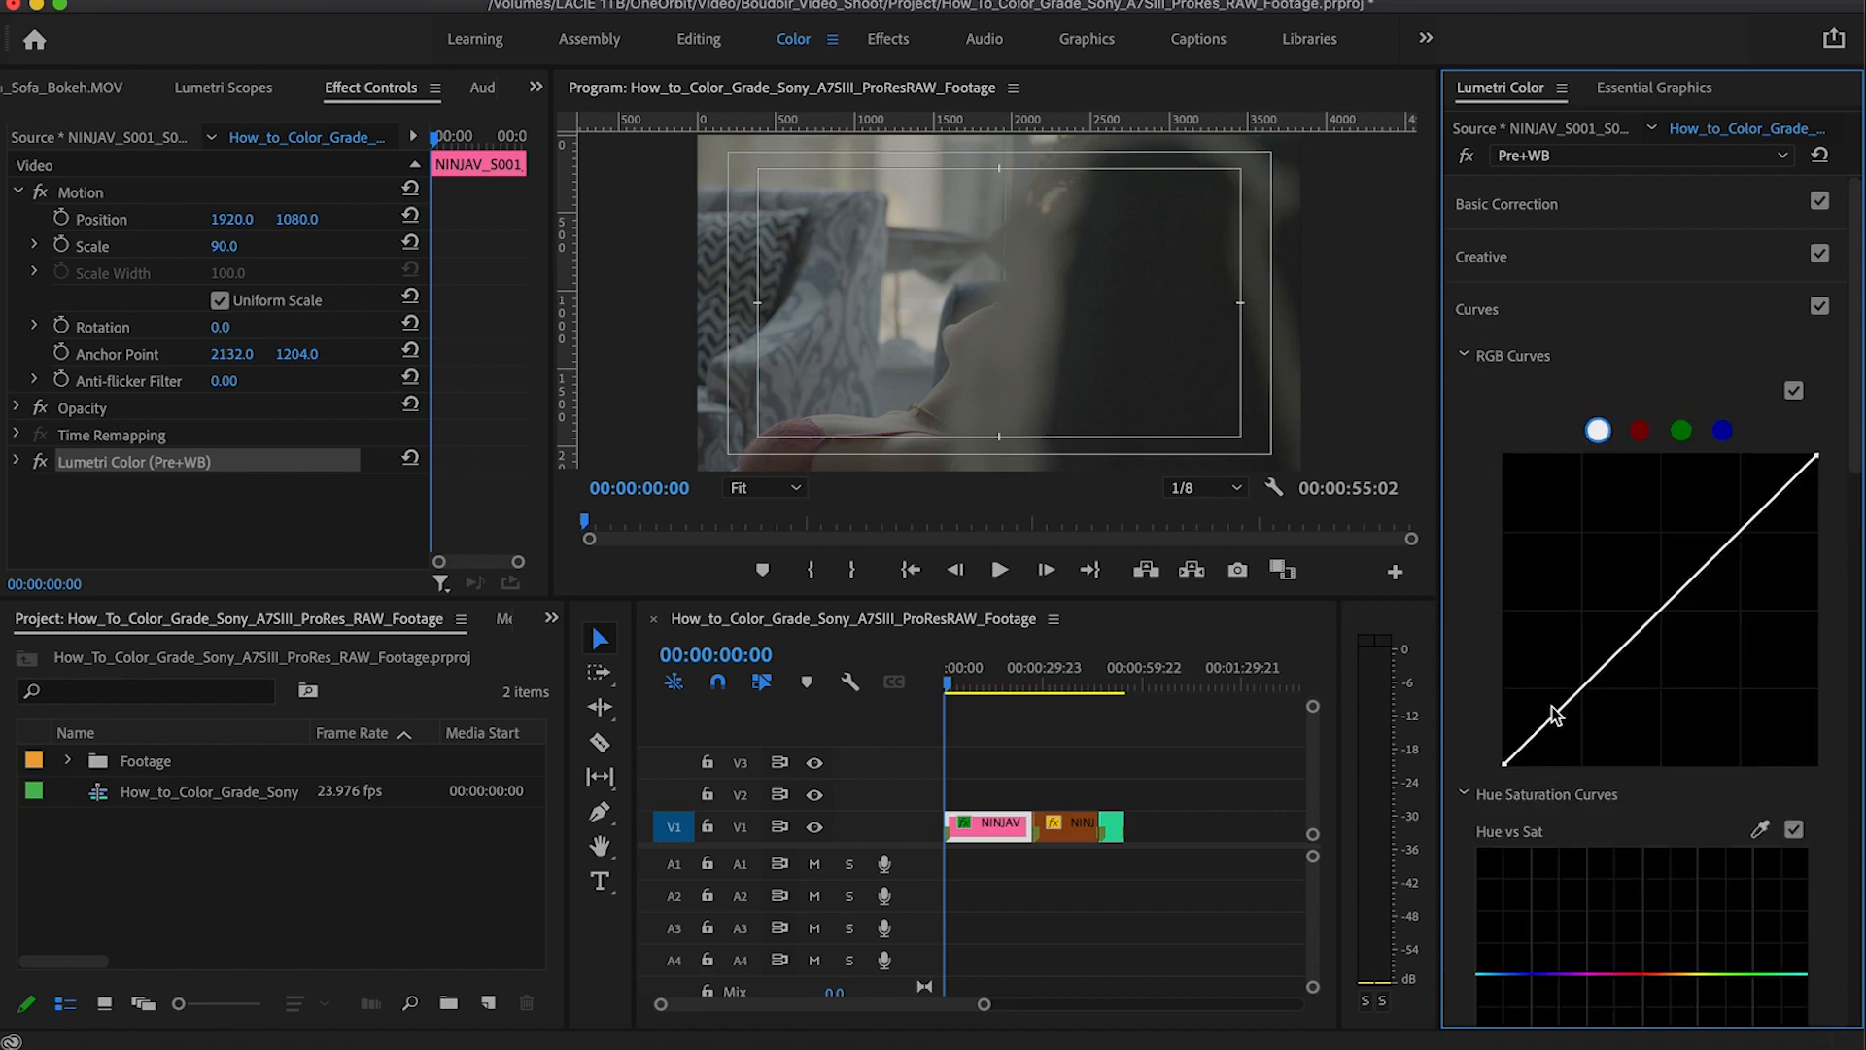
pyautogui.click(1819, 307)
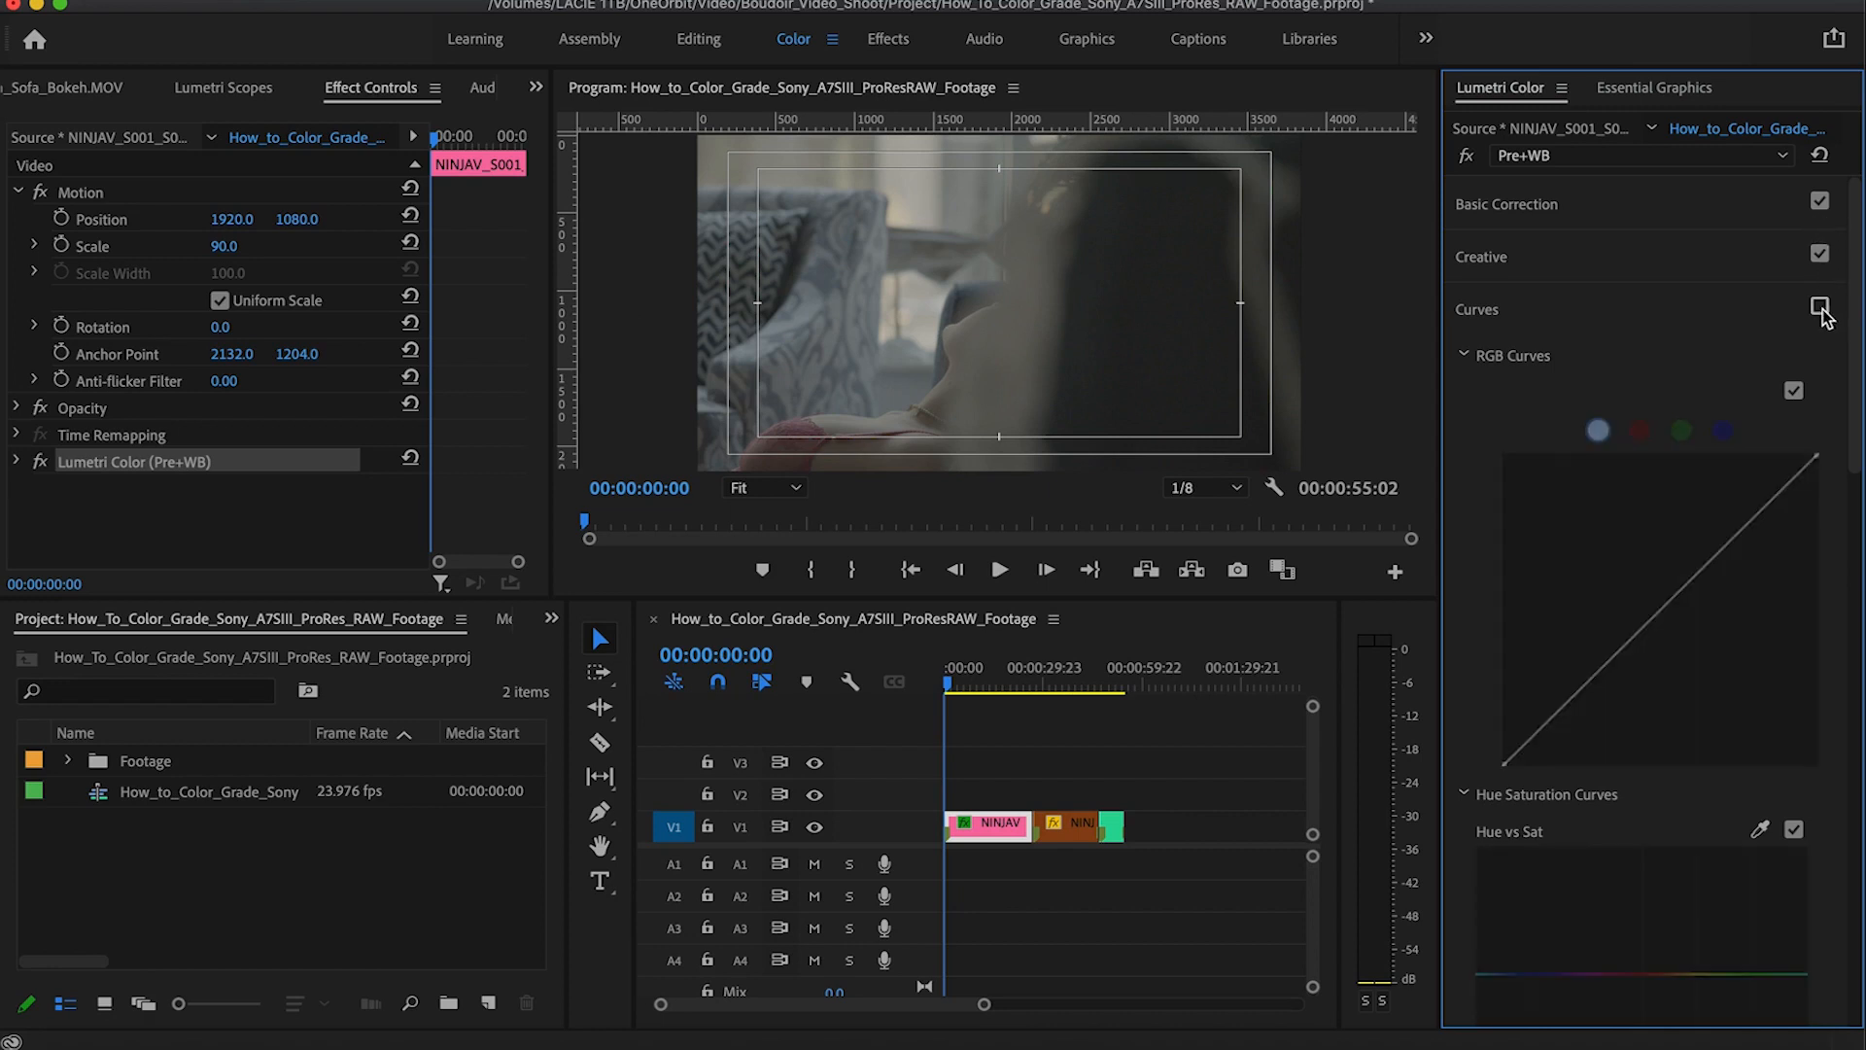
# Step: Re-enable the Curves section of the Pre+WB effect and look over the Color Wheels & Match settings
pyautogui.click(1820, 308)
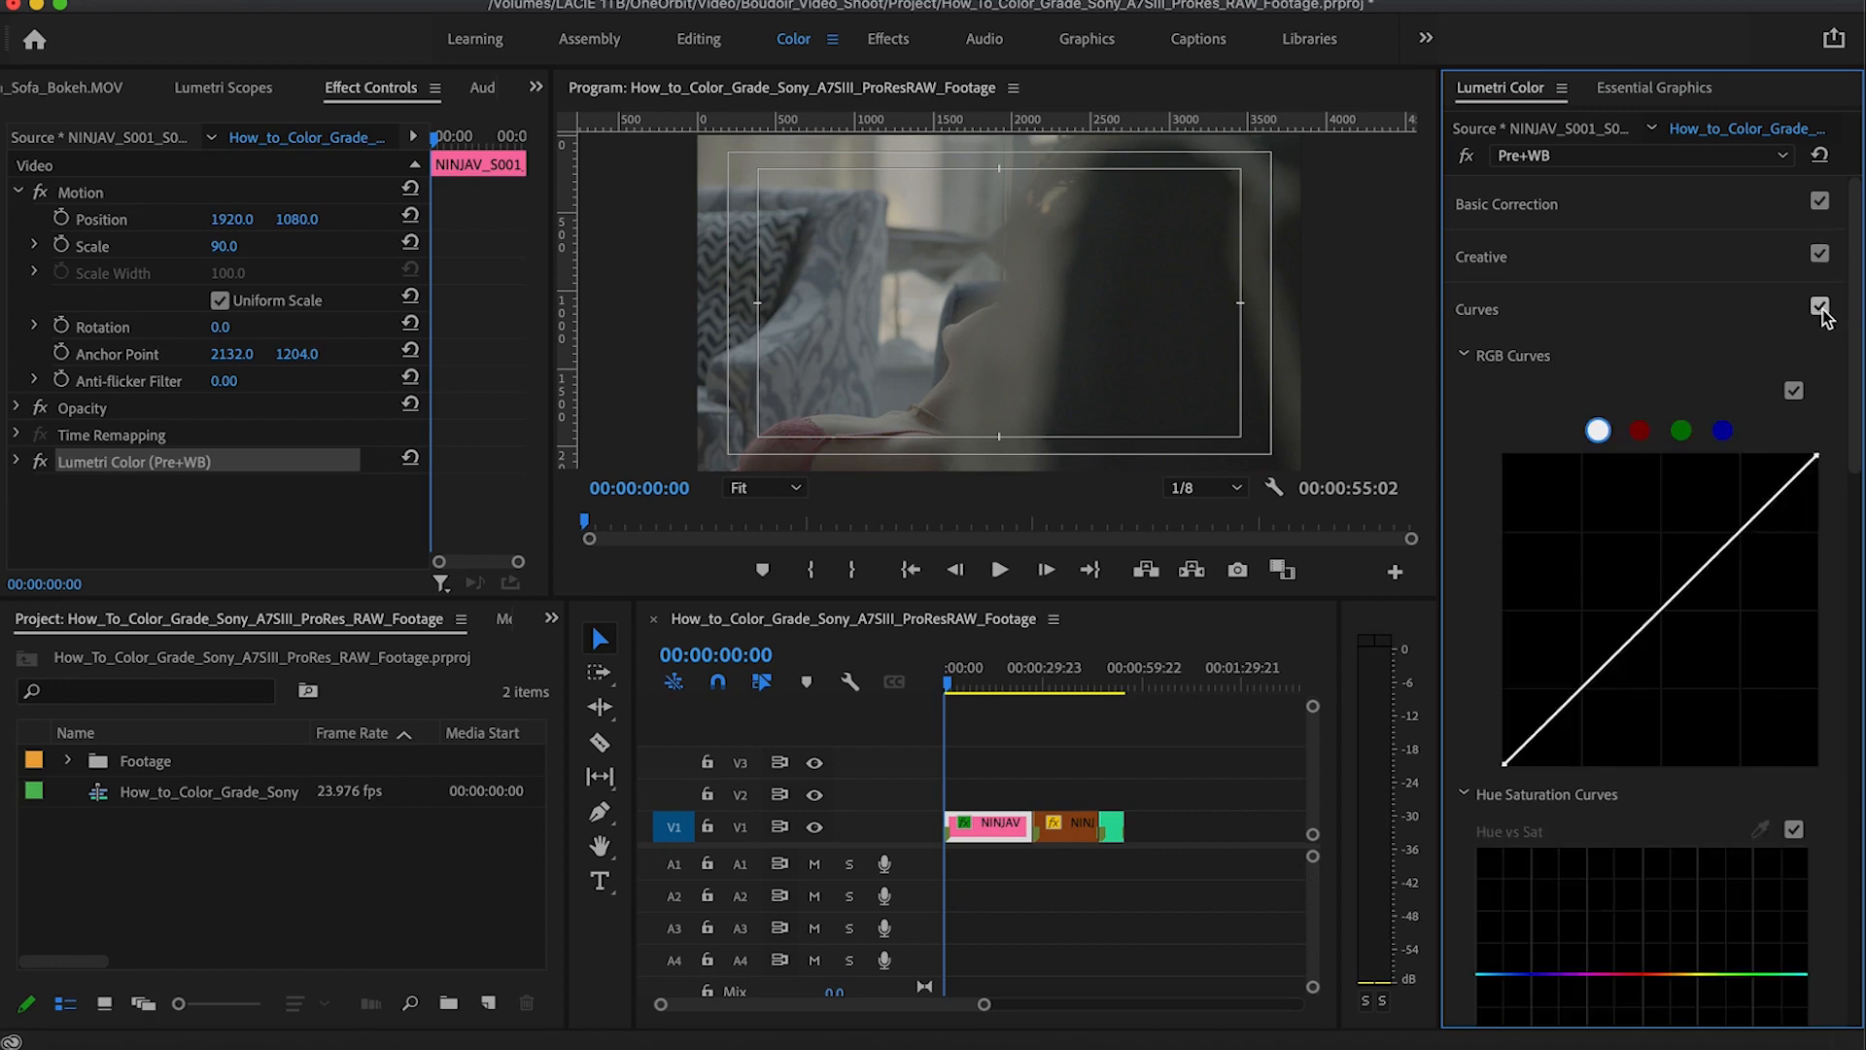
pyautogui.click(1479, 310)
pyautogui.click(1499, 362)
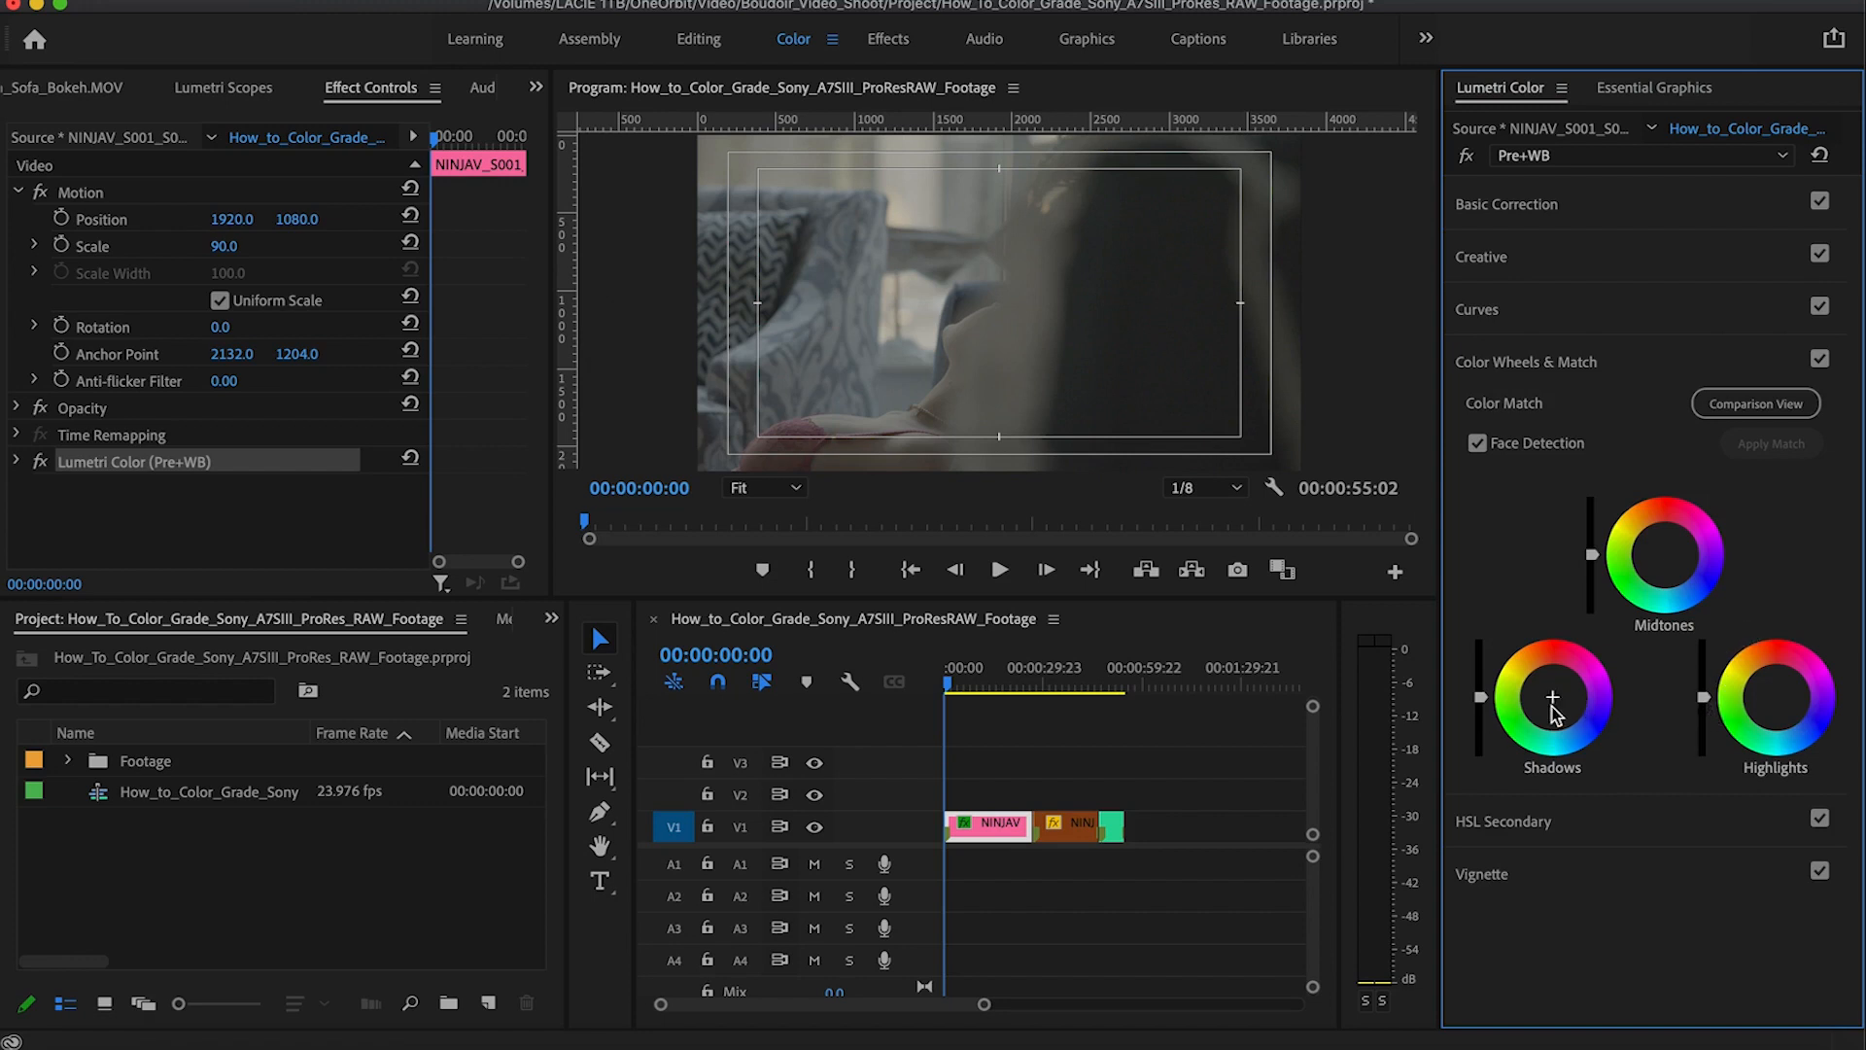
pyautogui.click(1514, 363)
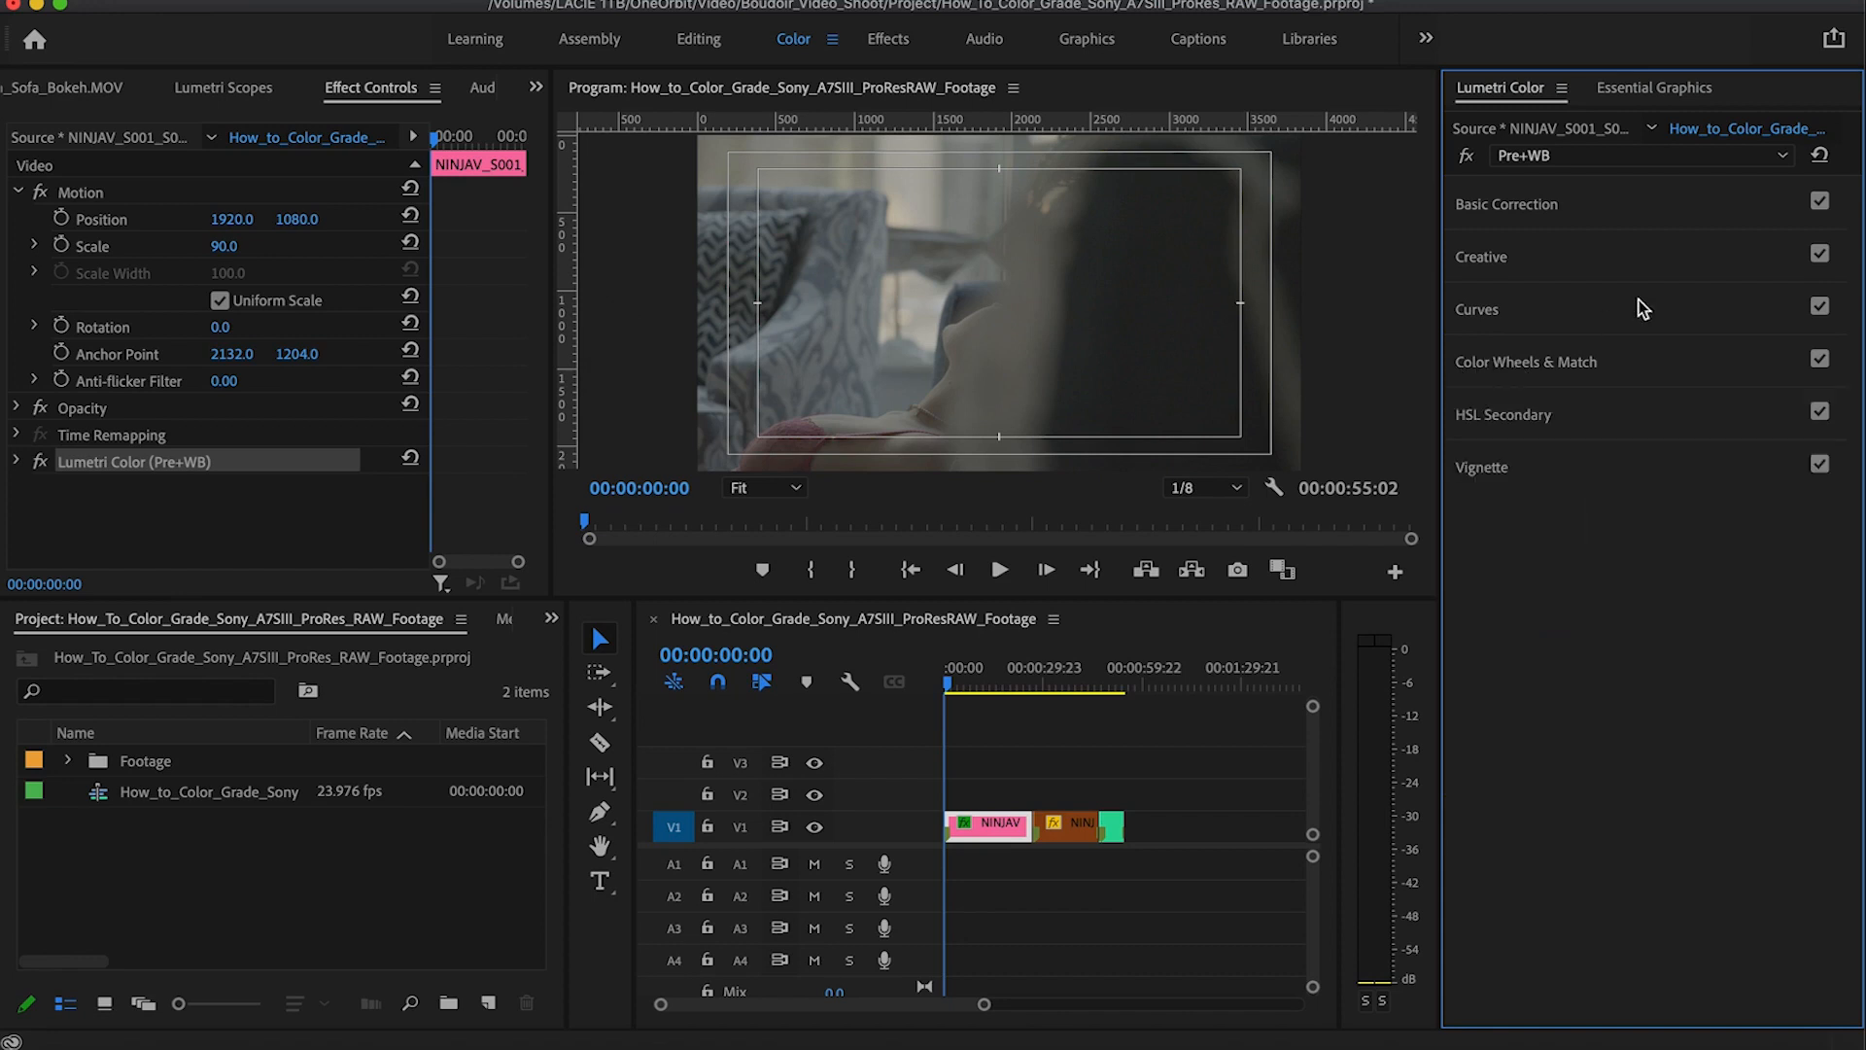
# Step: Browse for a Basic Correction Input LUT, opening the A7SIII folder under LUTs and Emotive_Color on the LACIE 1TB drive
pyautogui.click(1553, 205)
pyautogui.click(1595, 245)
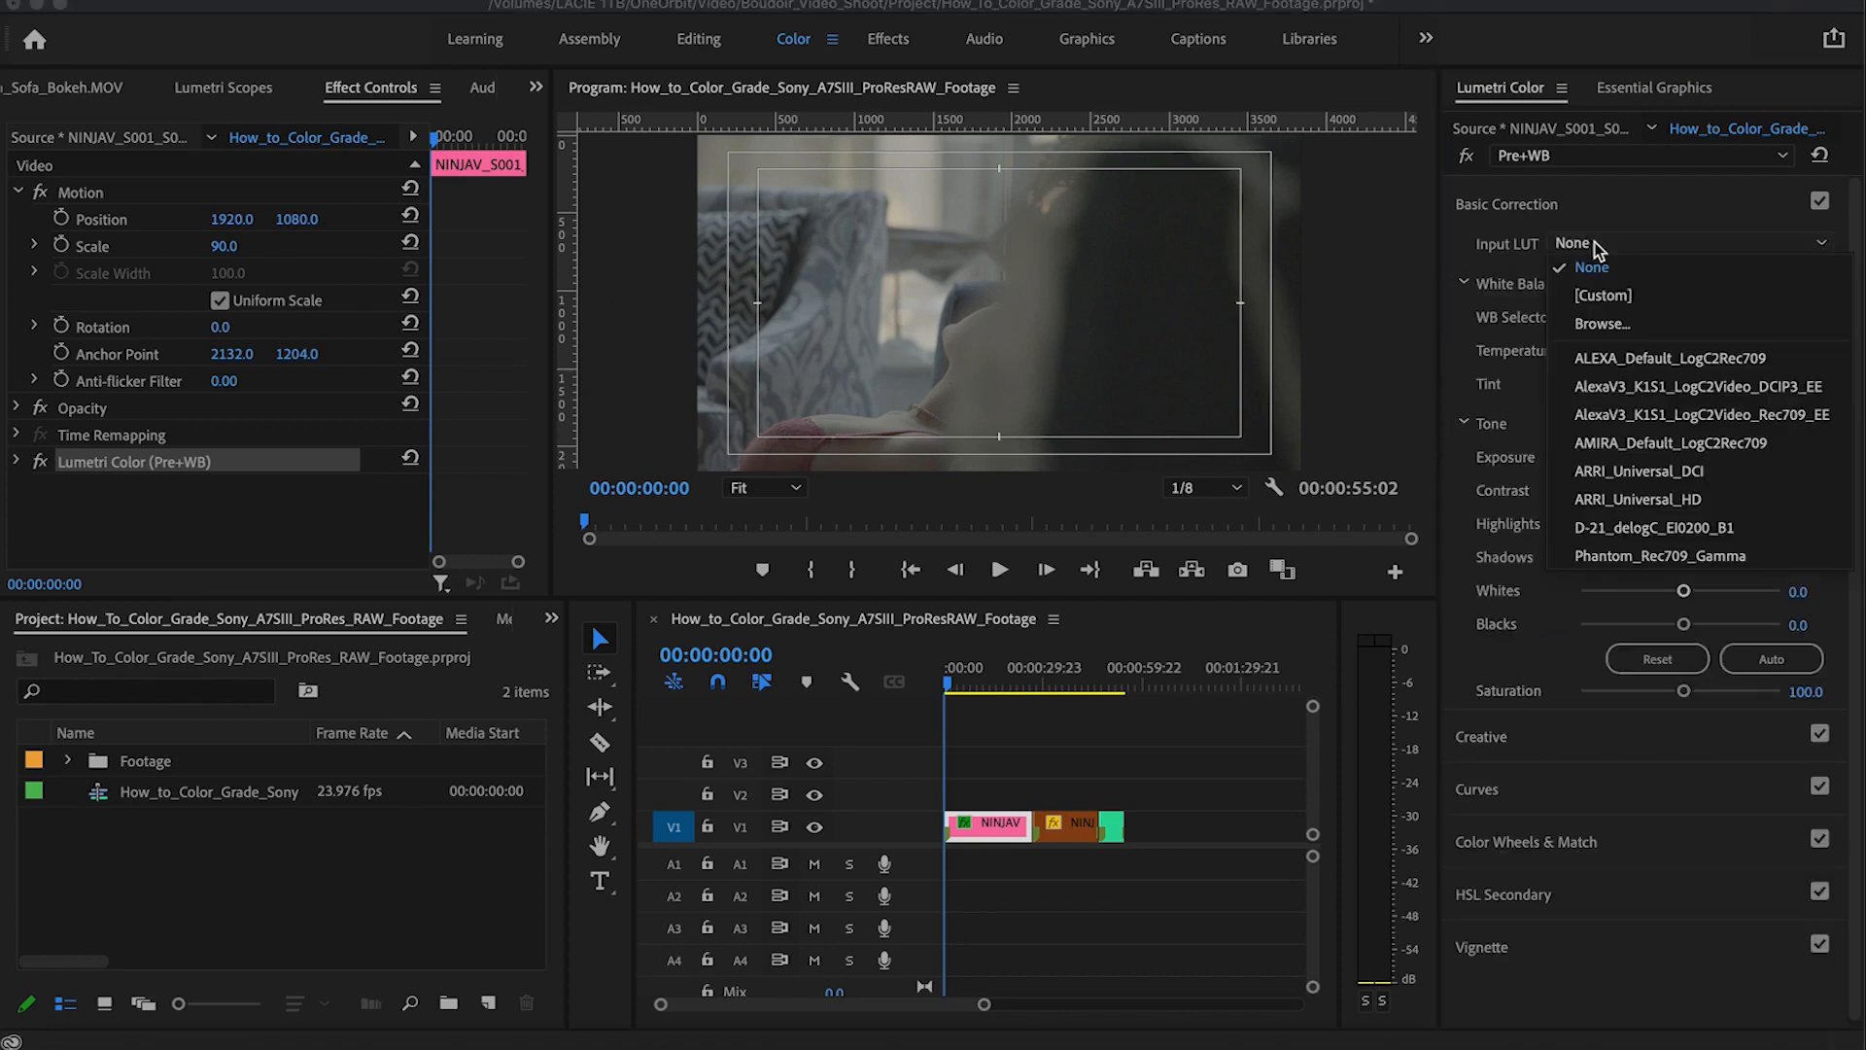
pyautogui.click(1603, 324)
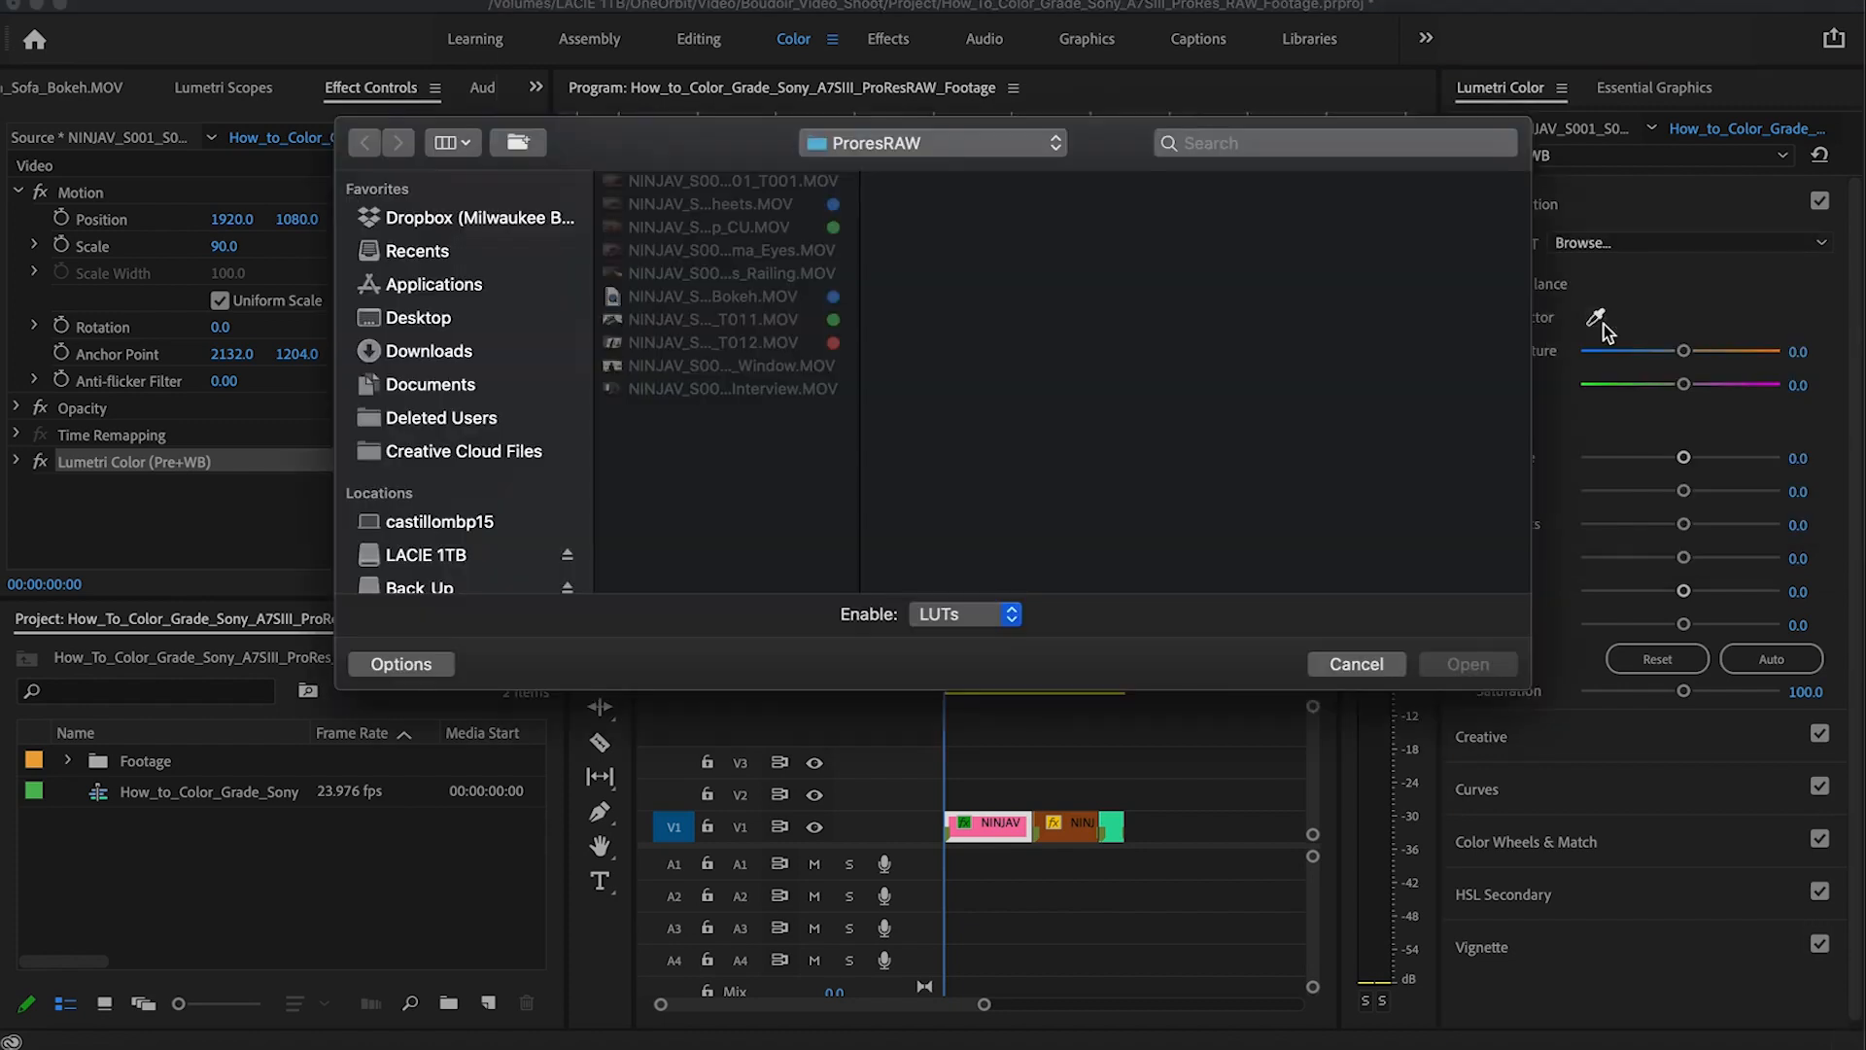
pyautogui.click(488, 561)
pyautogui.click(669, 206)
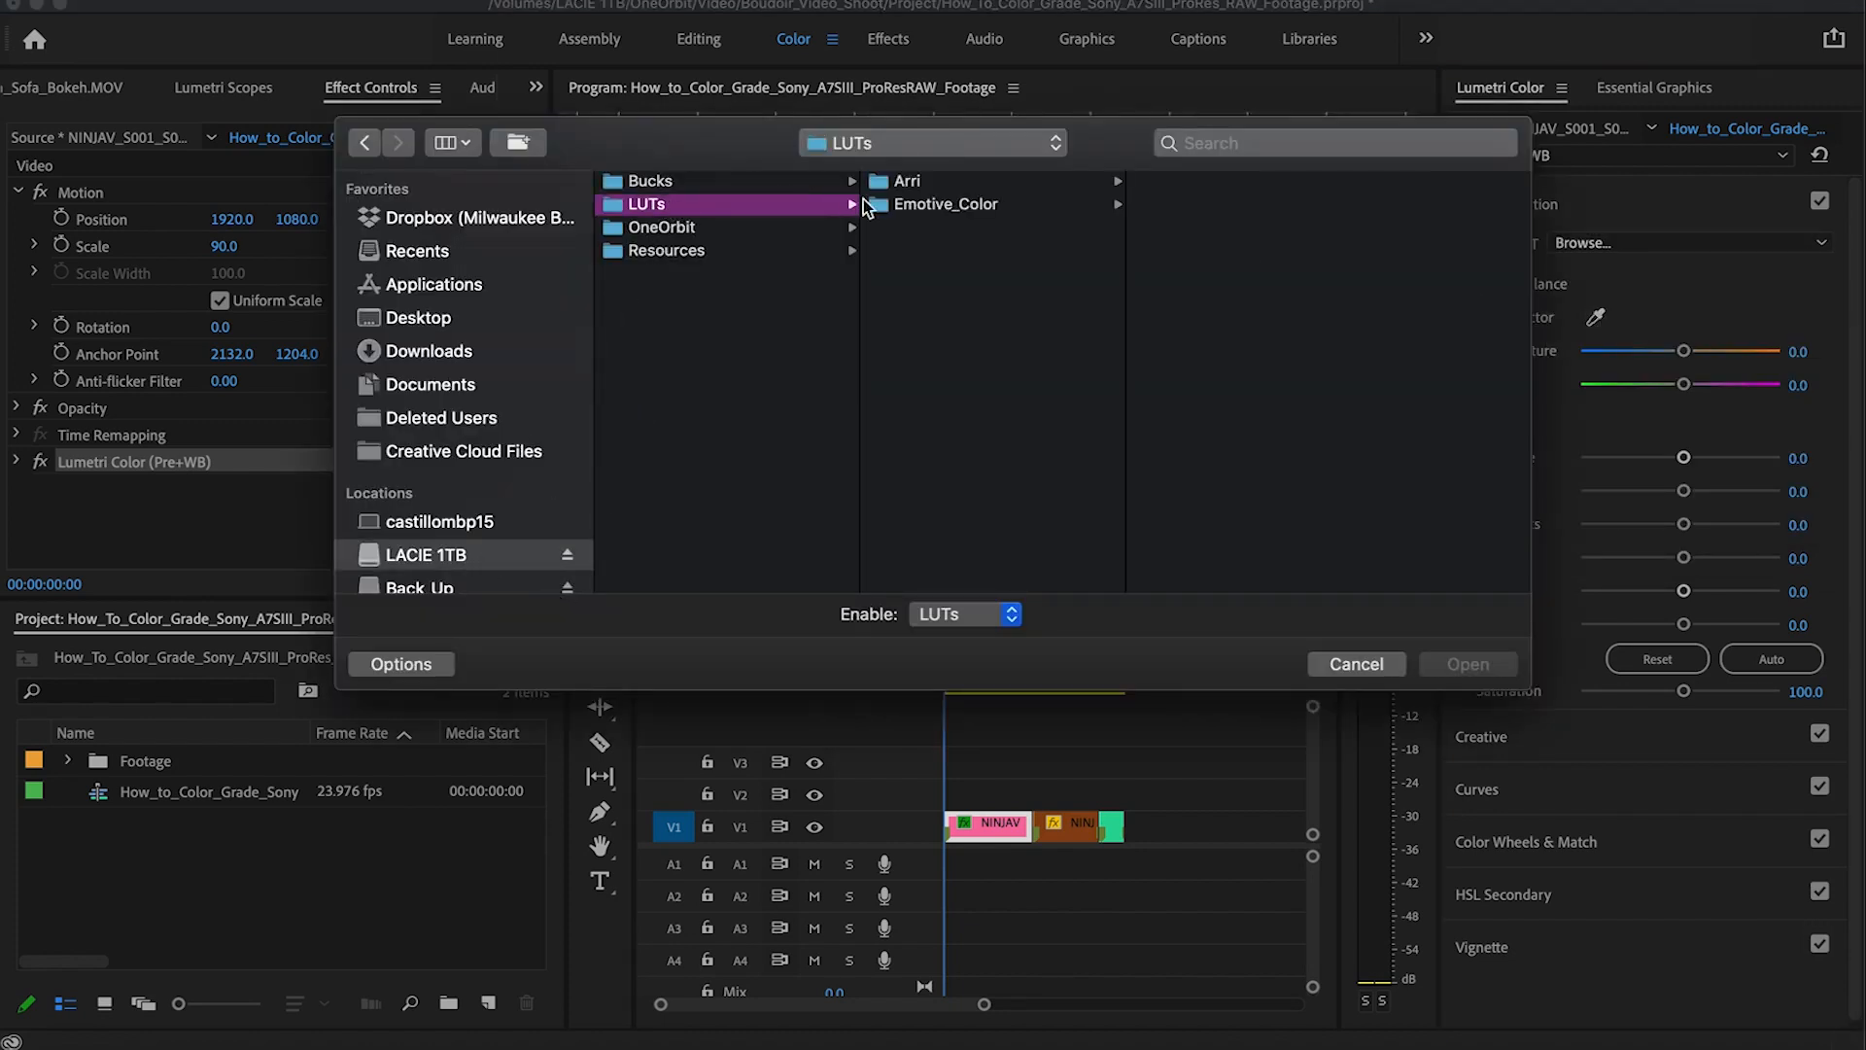
pyautogui.click(906, 185)
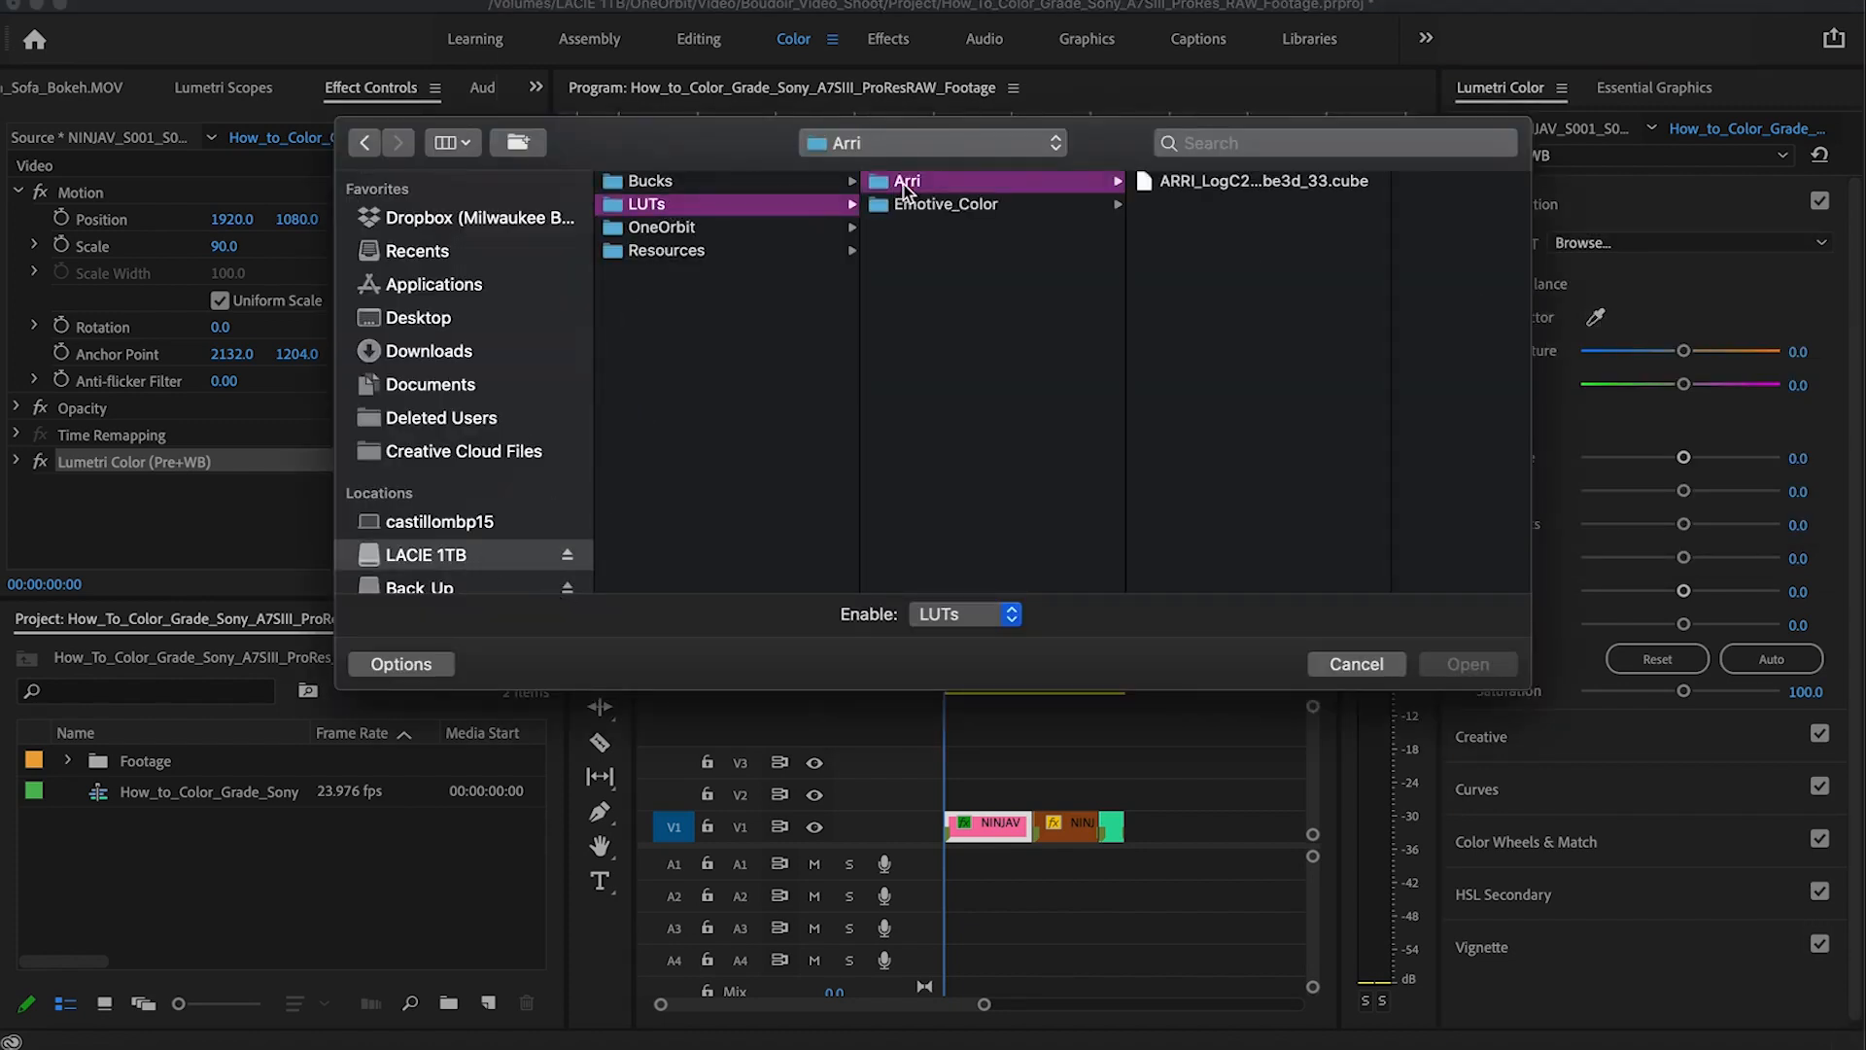
pyautogui.click(966, 206)
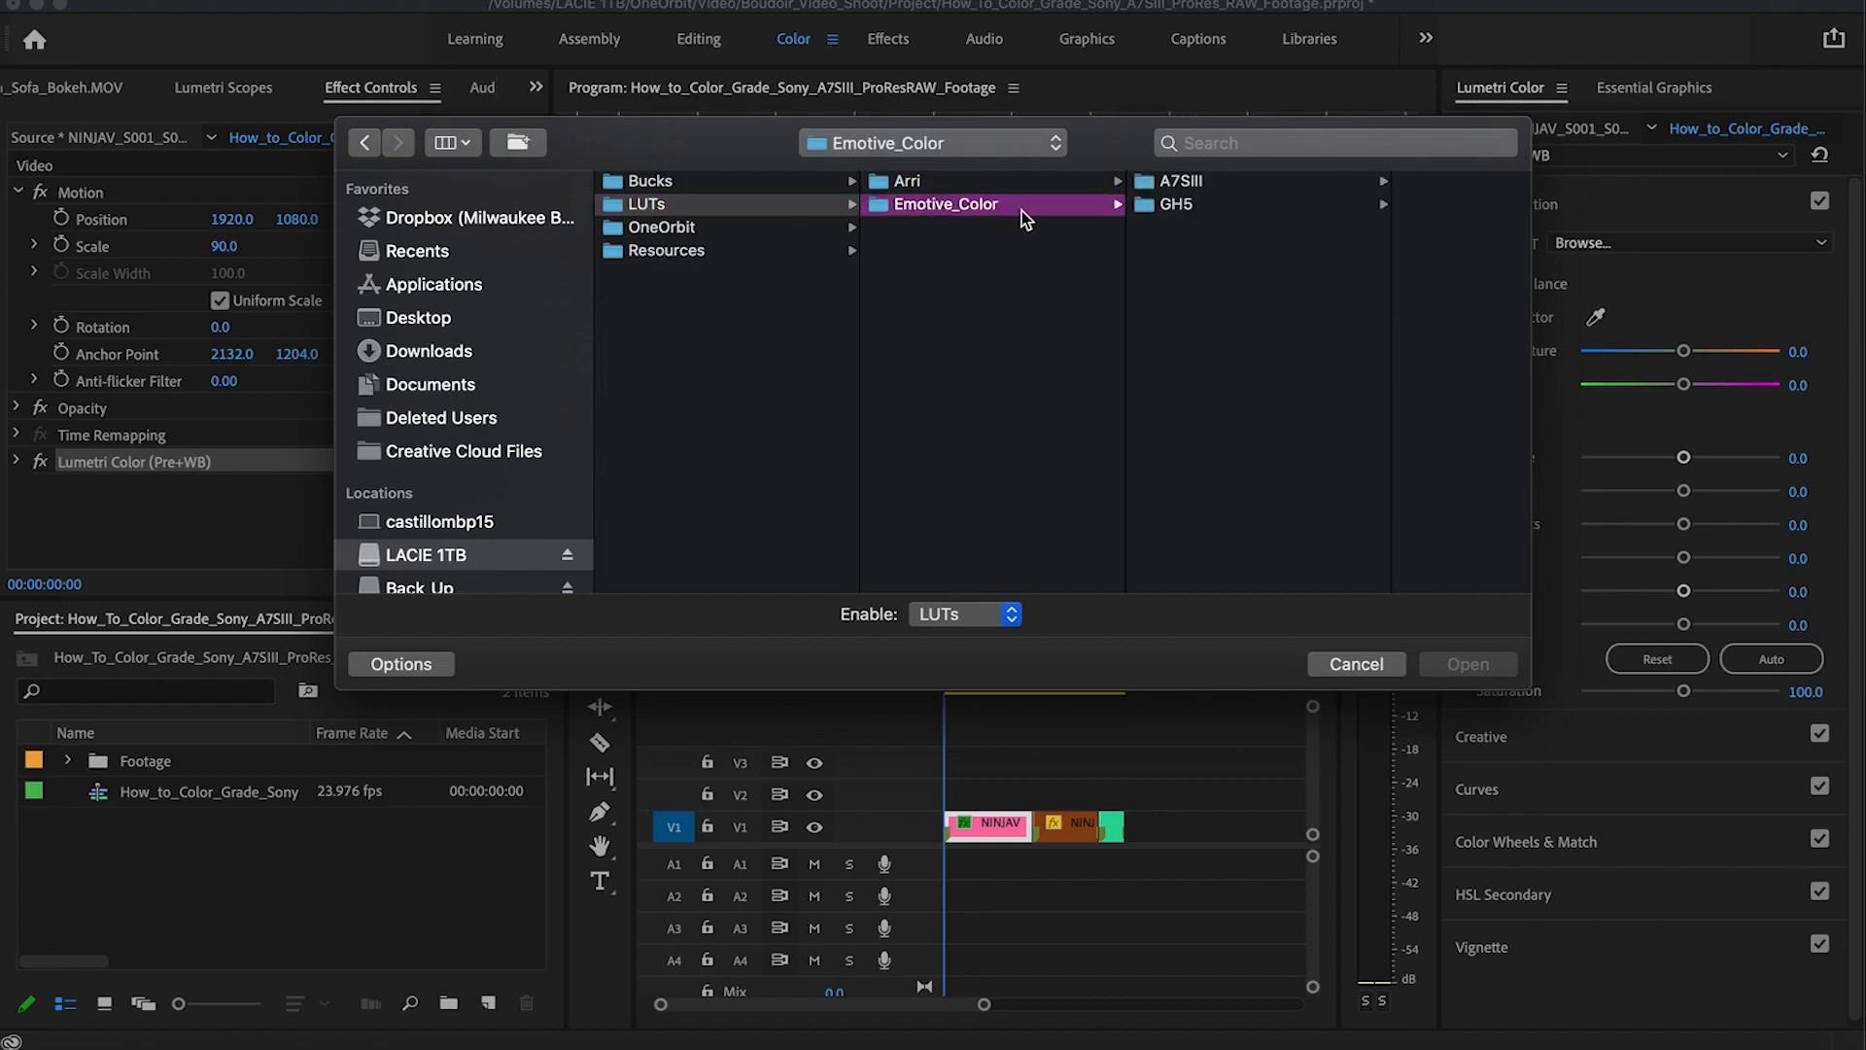
pyautogui.click(1181, 182)
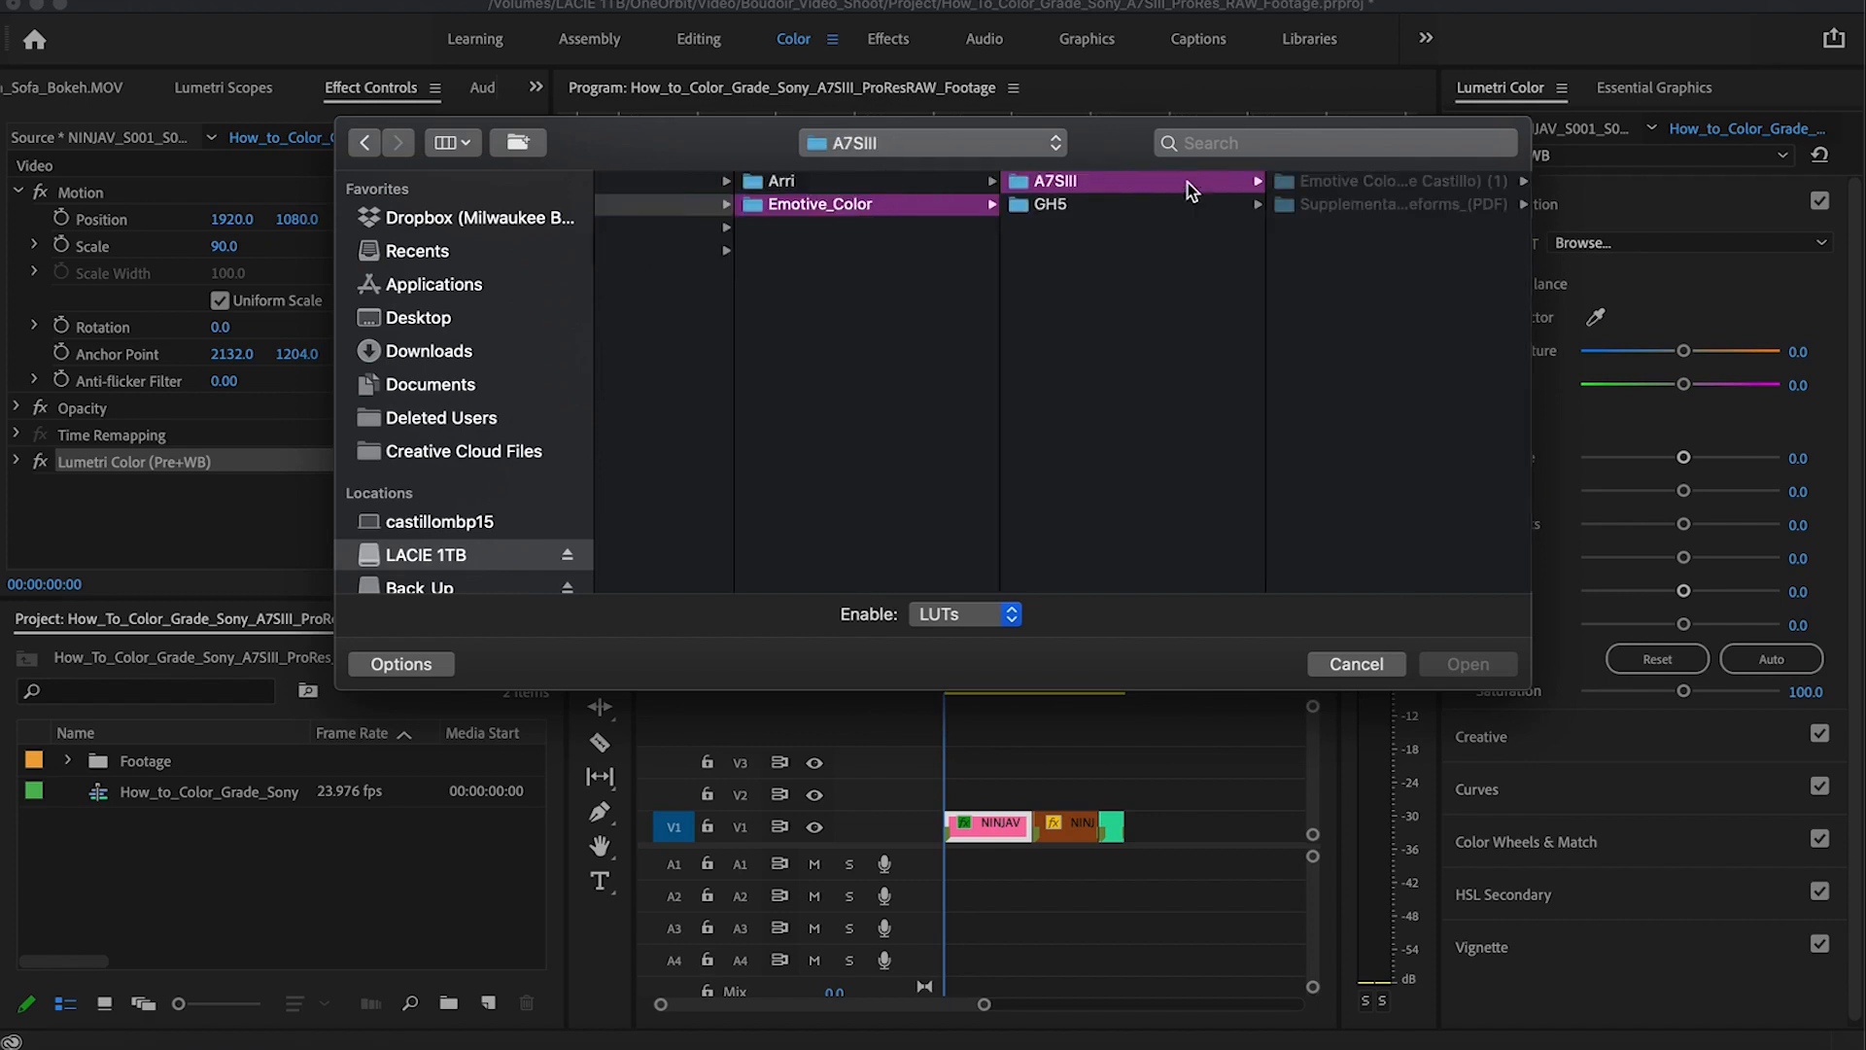
# Step: Load the PP8 Premiere Pro Corrective [PRE] LUT from the PP8 folder in the A7s Alex Supporting Files as the Input LUT
pyautogui.click(1307, 183)
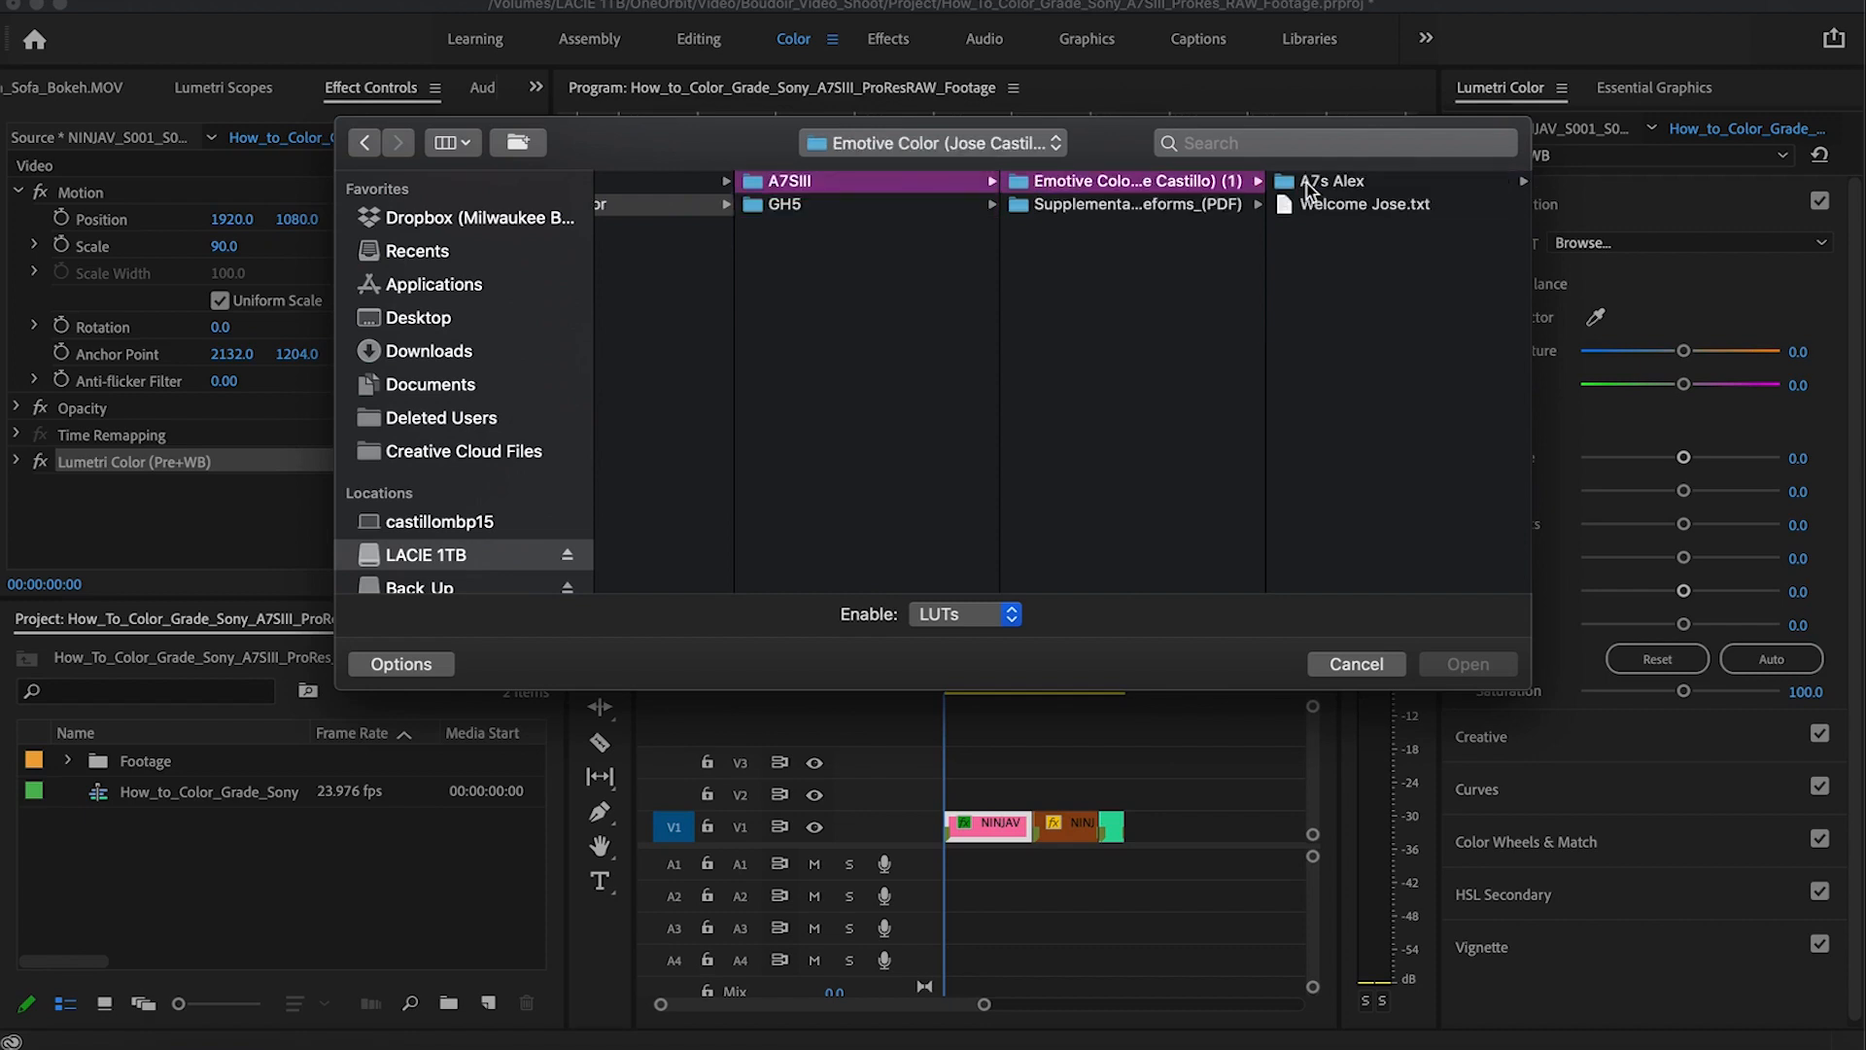
pyautogui.click(1307, 183)
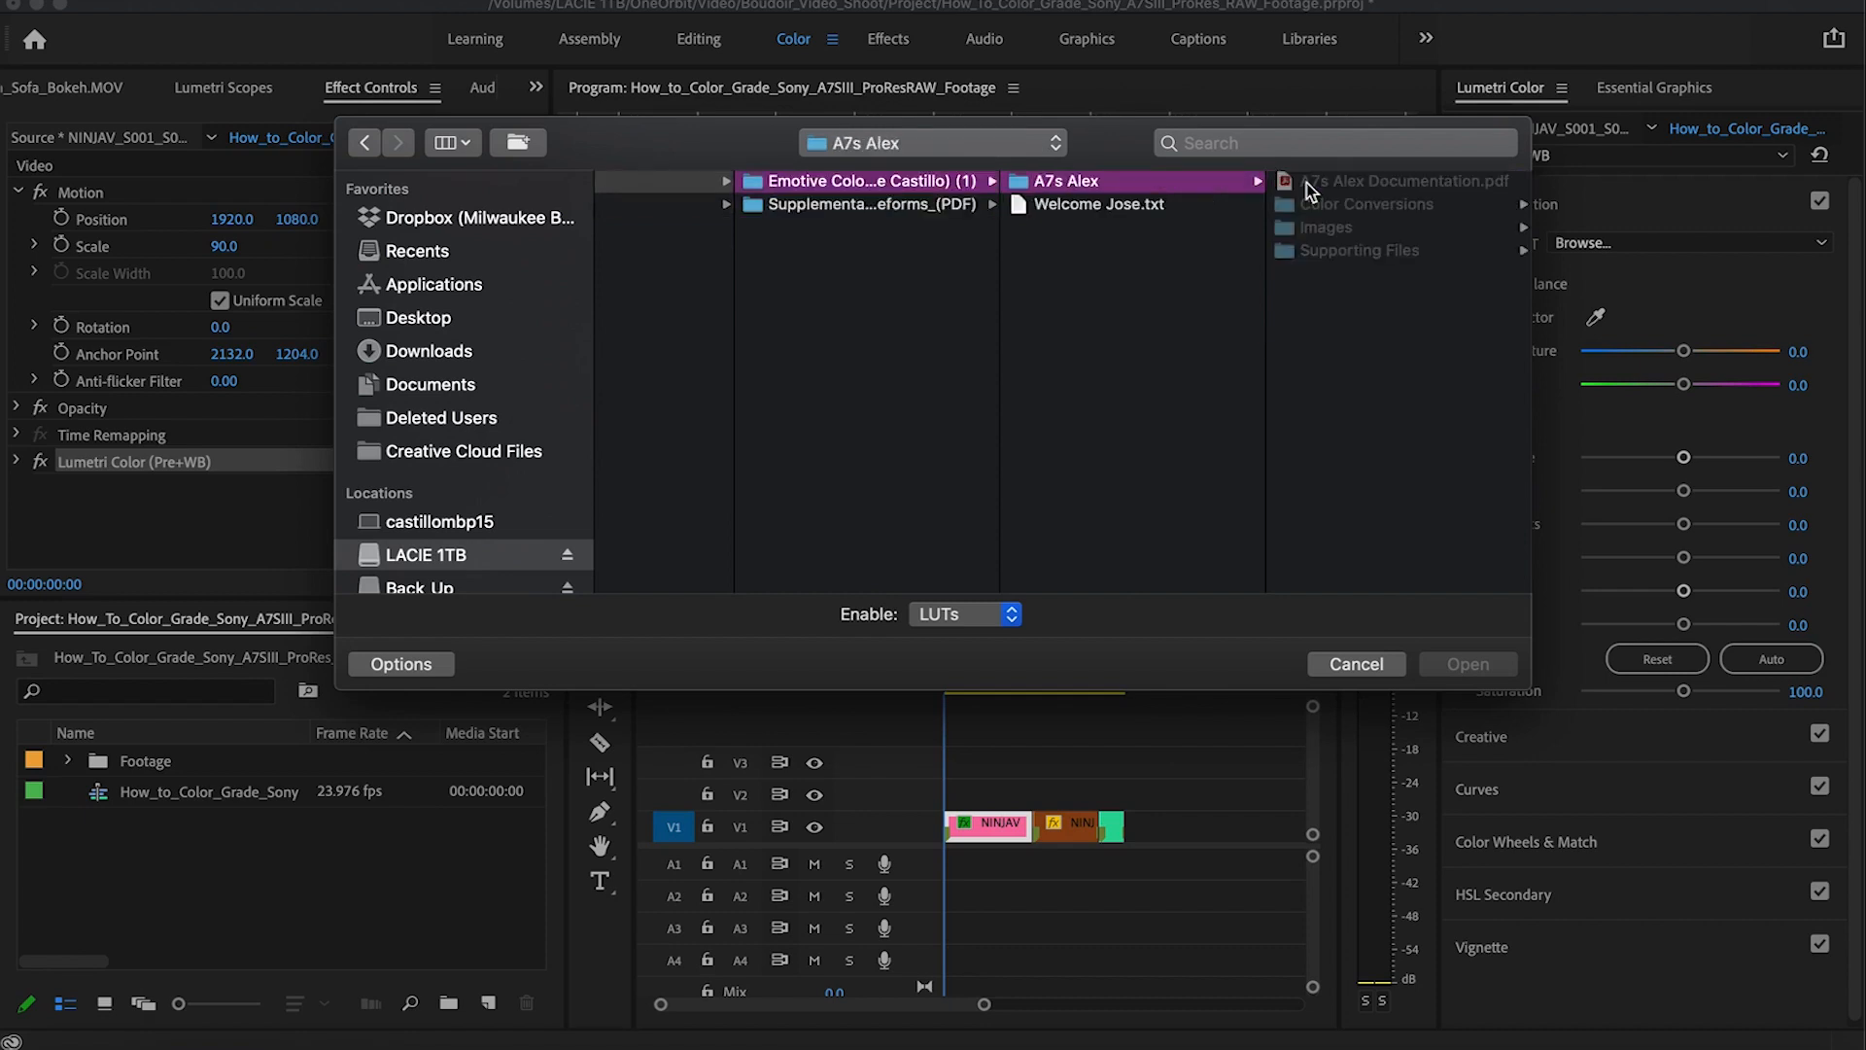
pyautogui.click(1305, 250)
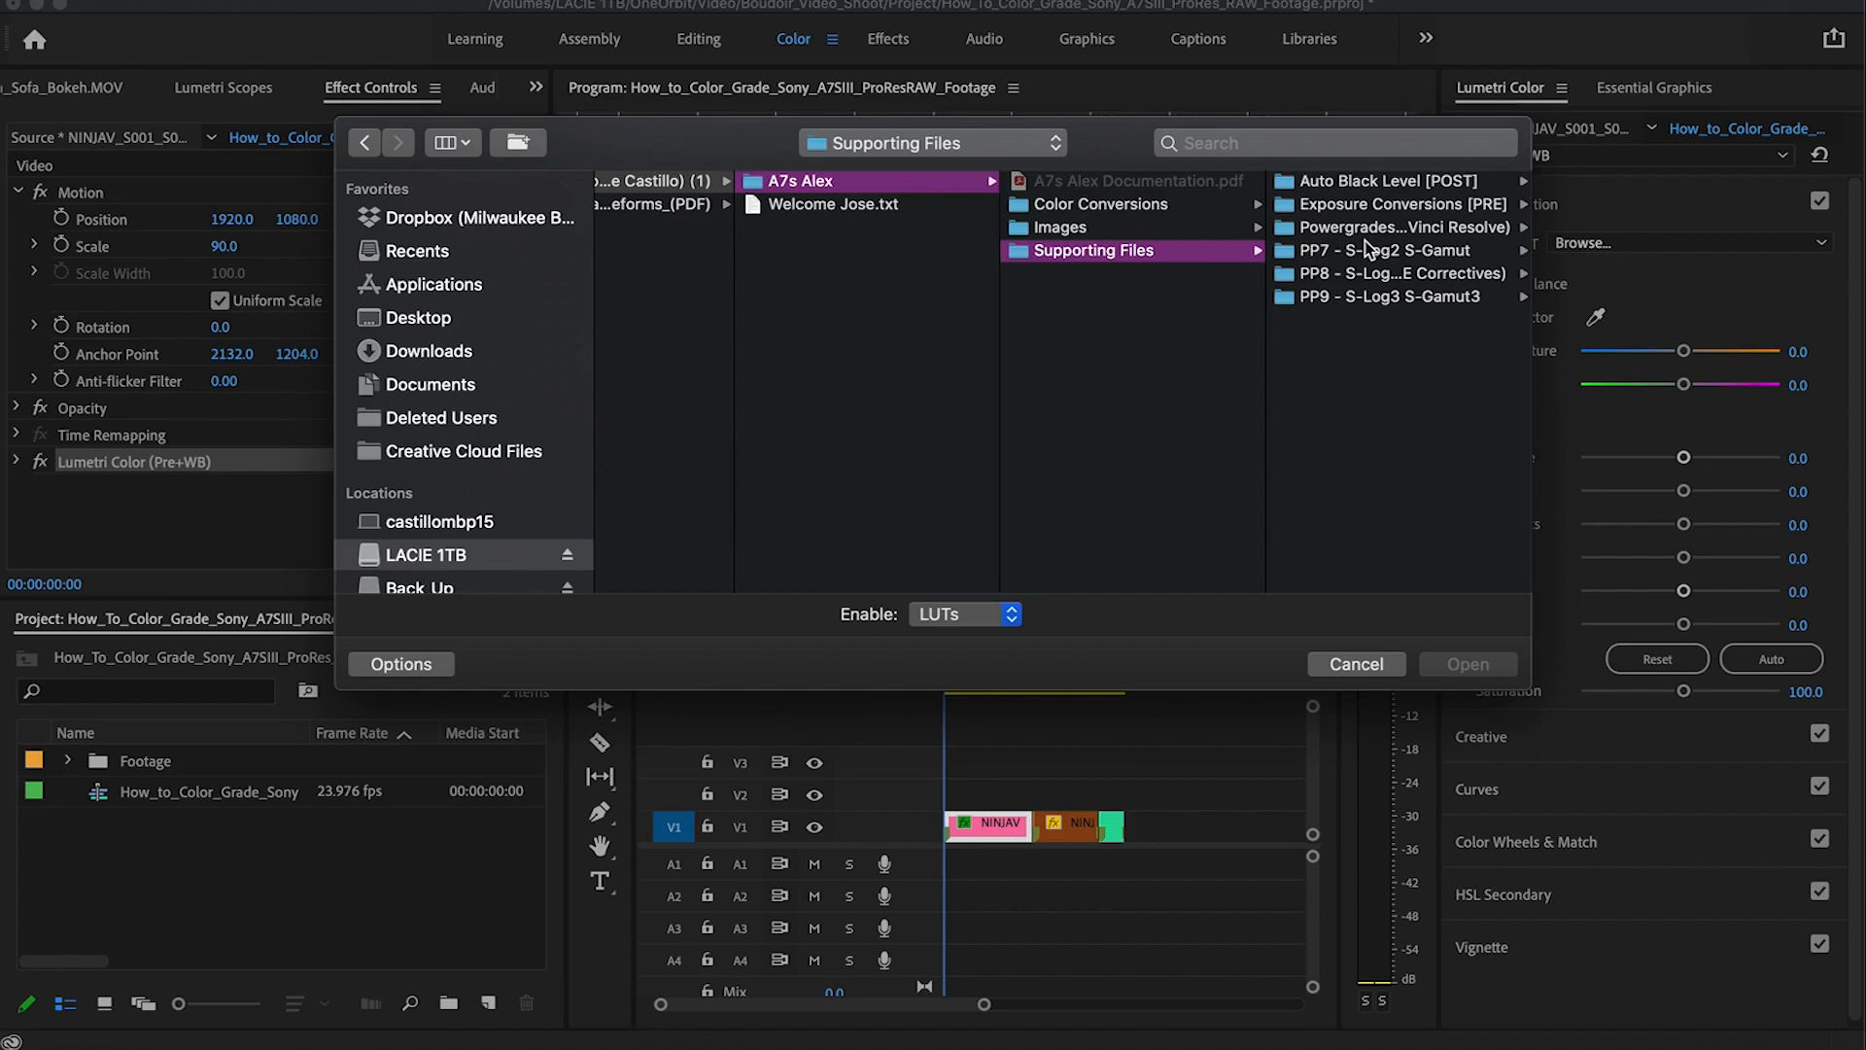
pyautogui.click(1438, 275)
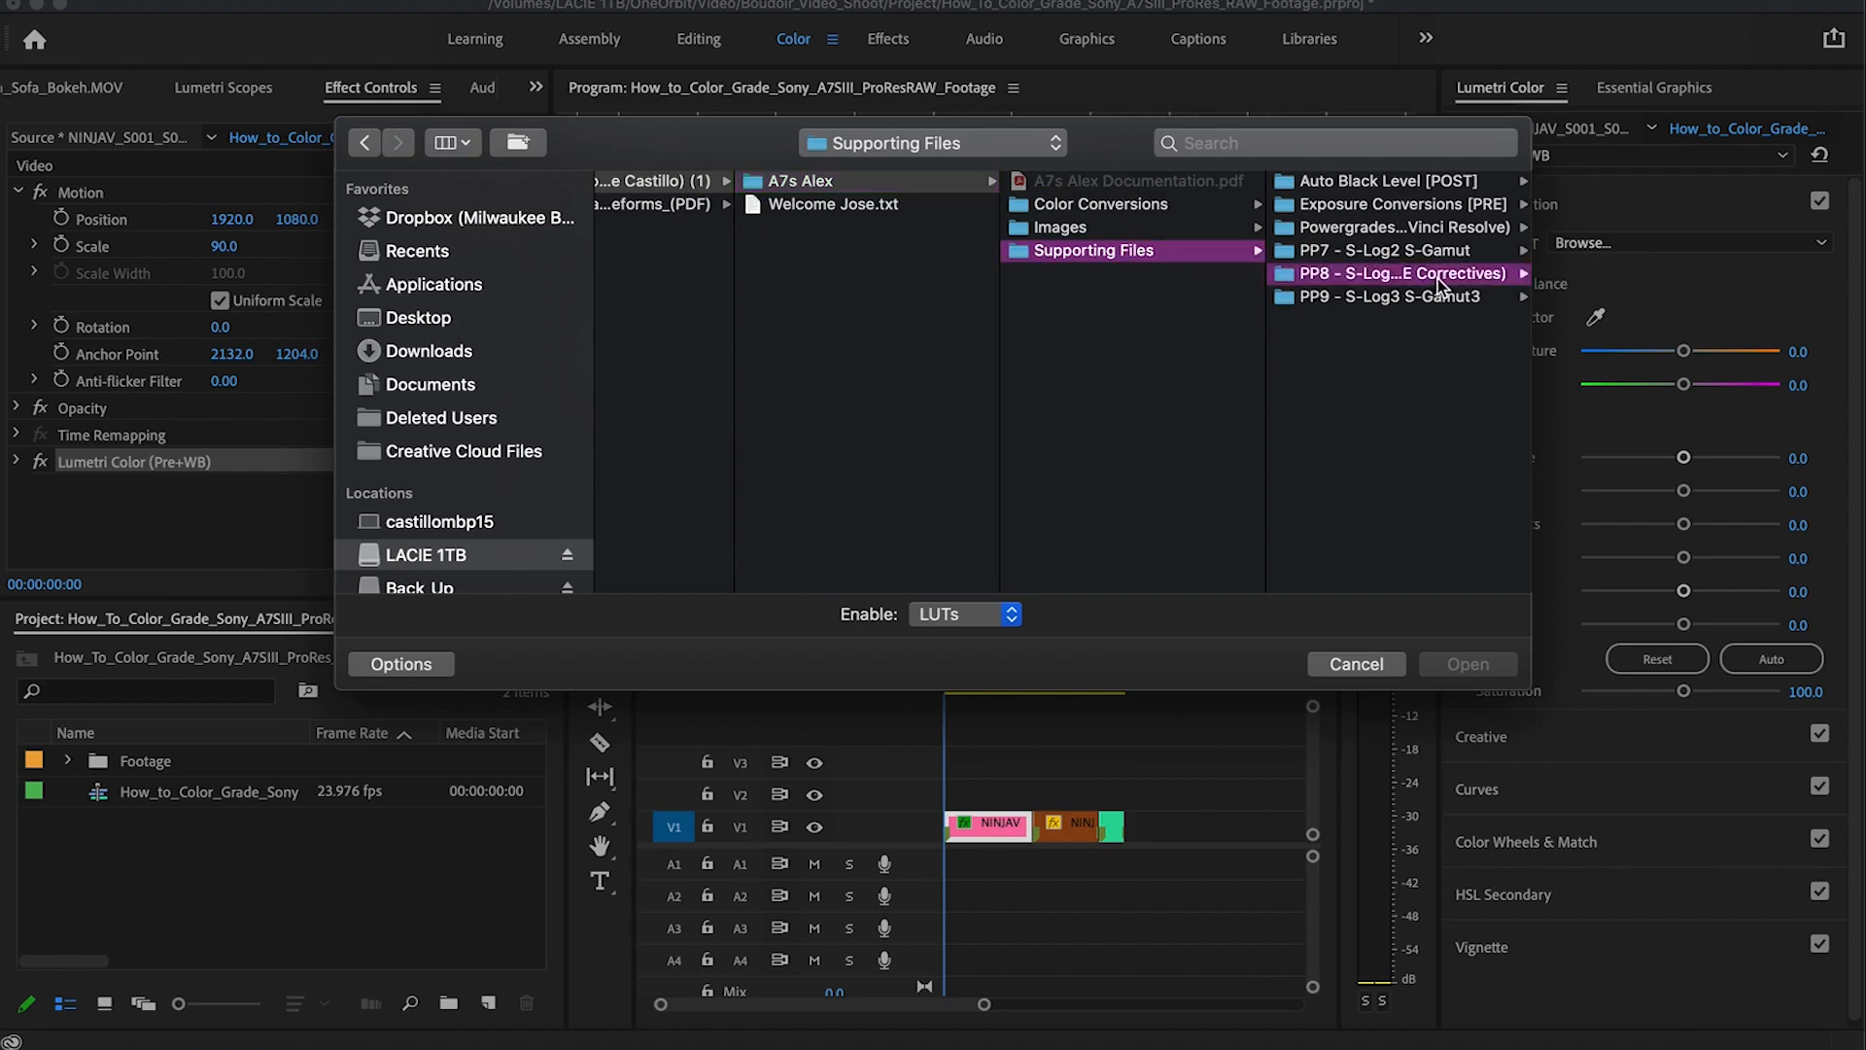
pyautogui.click(1363, 205)
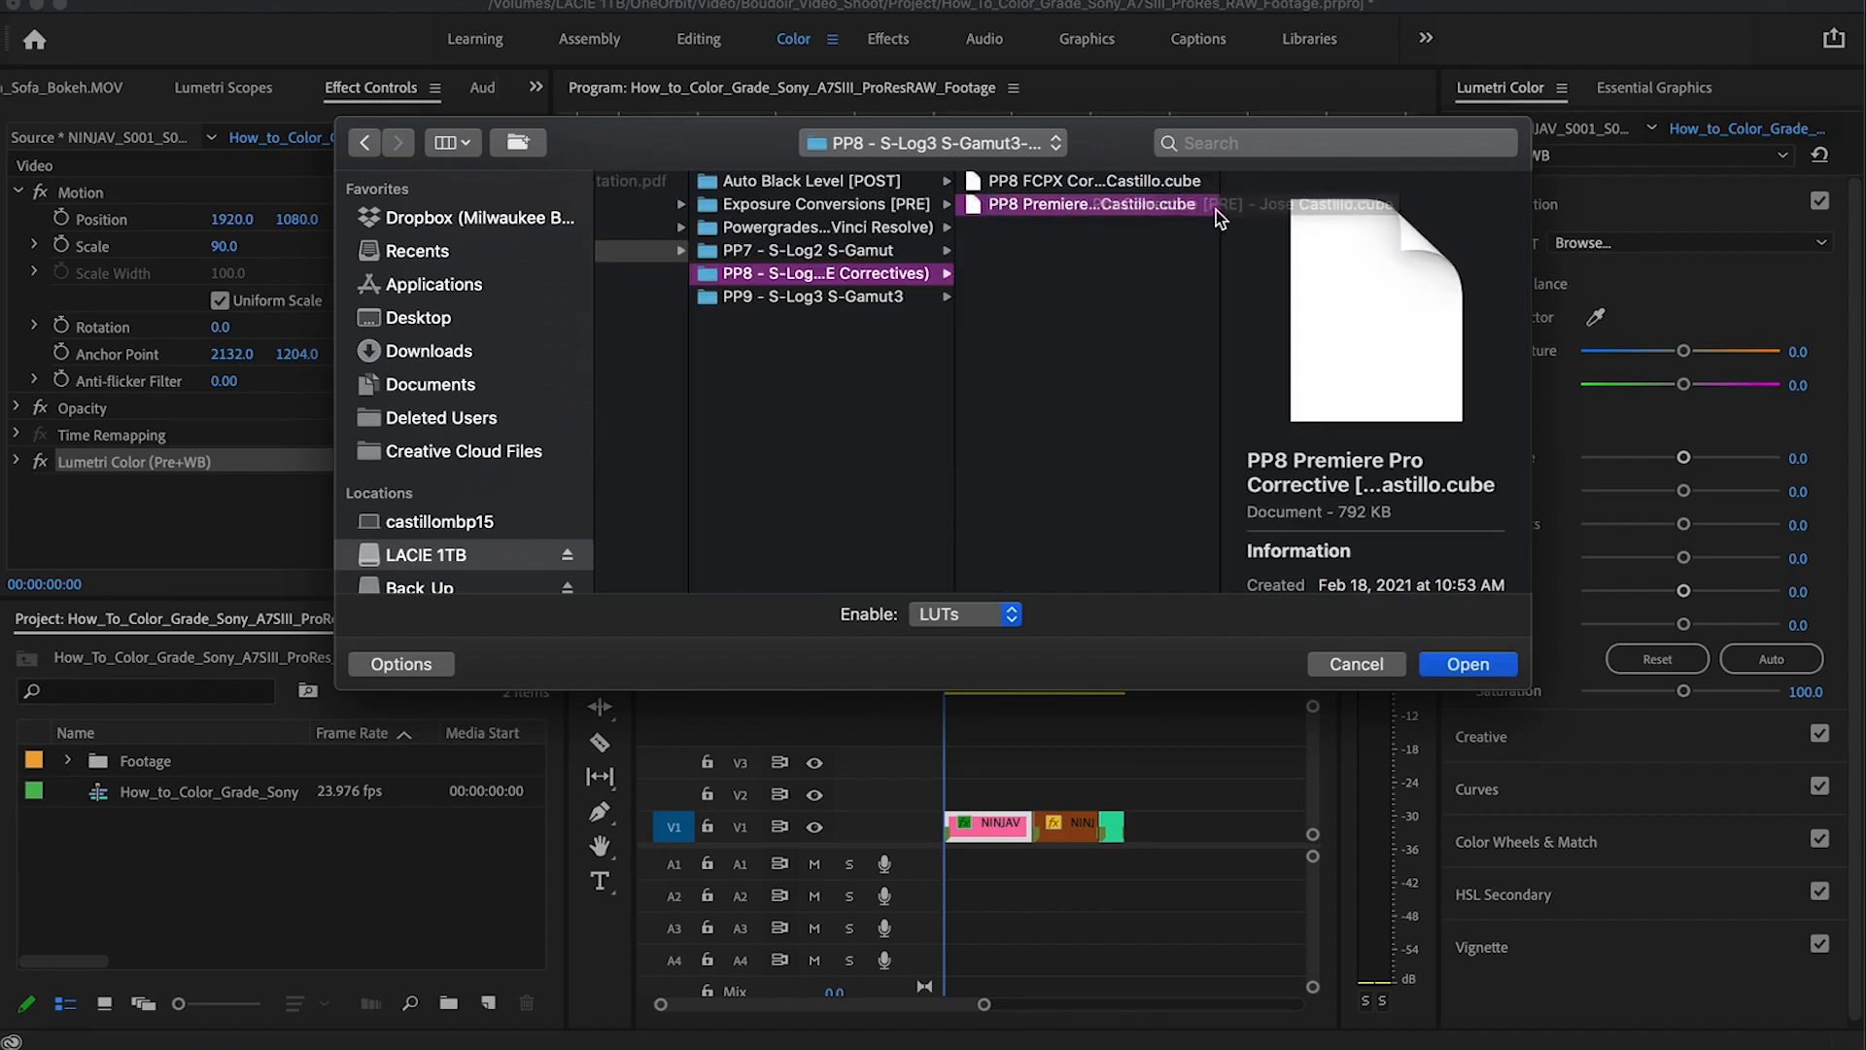
pyautogui.click(1460, 664)
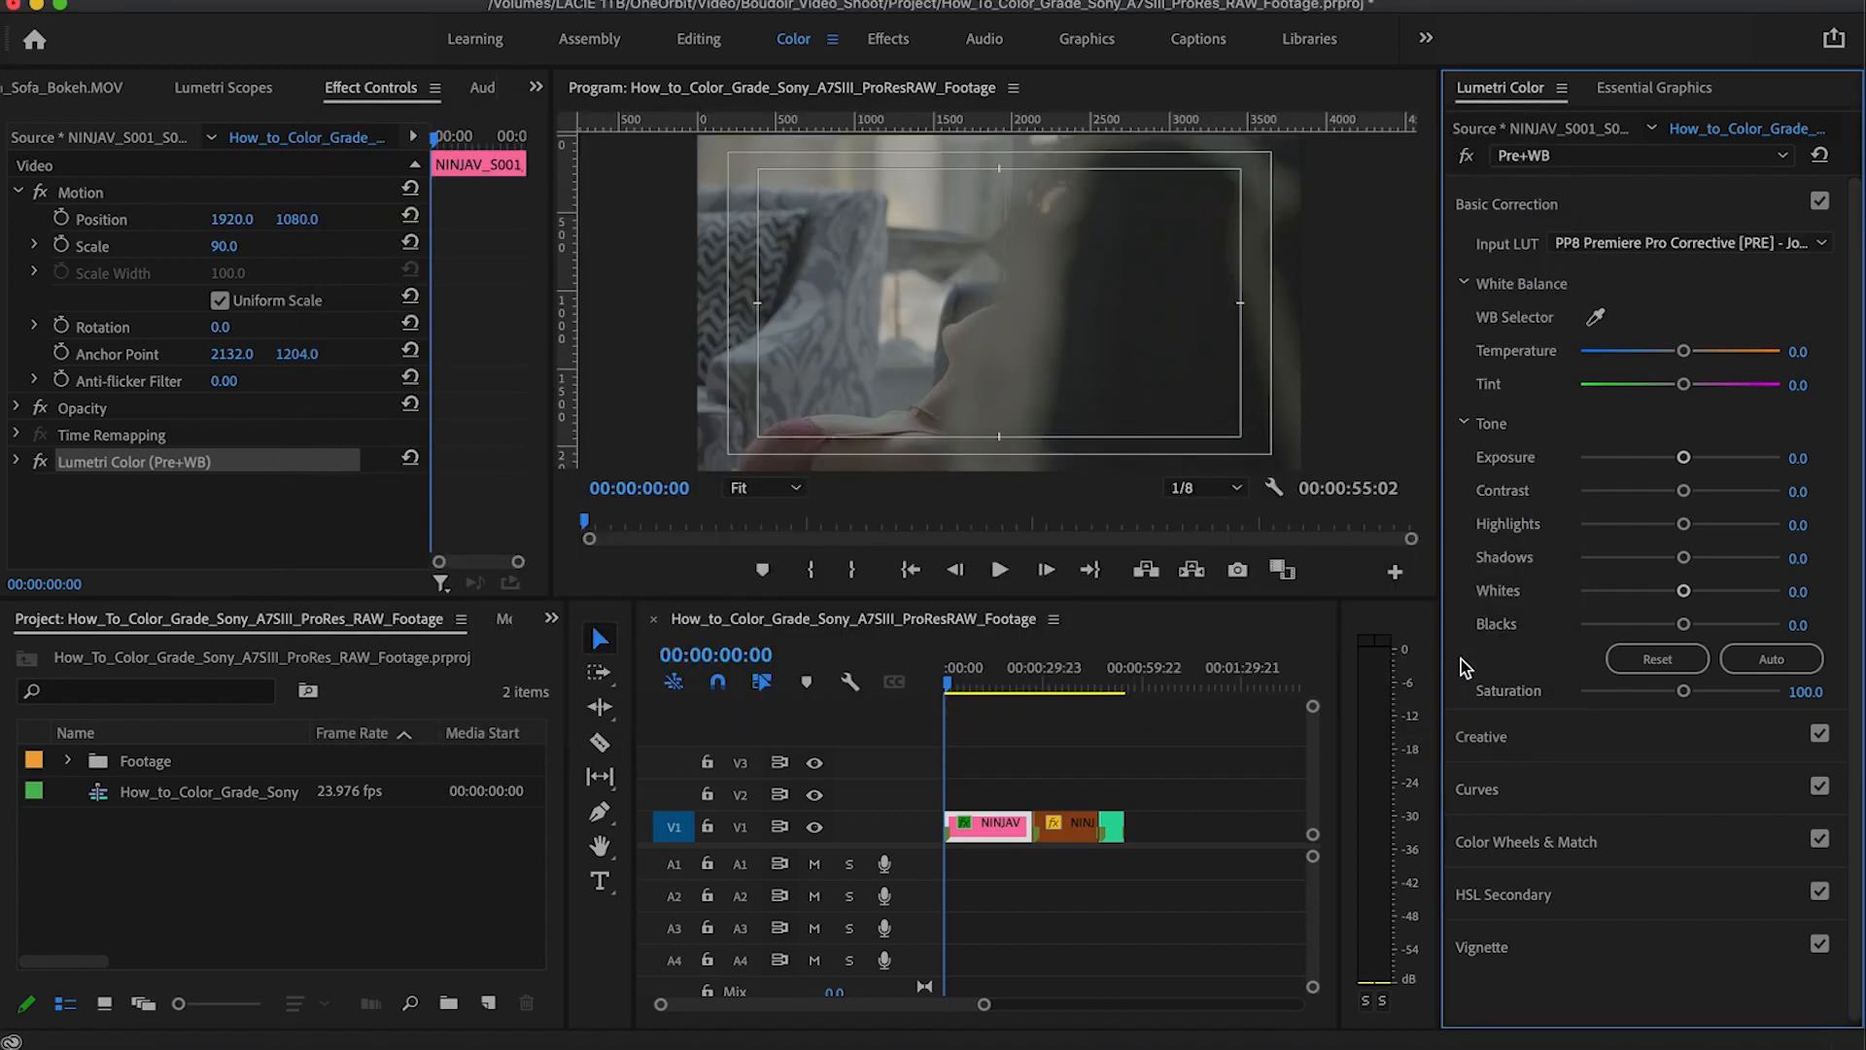
# Step: With the Lumetri Scopes shown, sample the white balance at 00:00:06:06 from a neutral surface, resampling on the pale fabric behind the woman's head
pyautogui.click(211, 89)
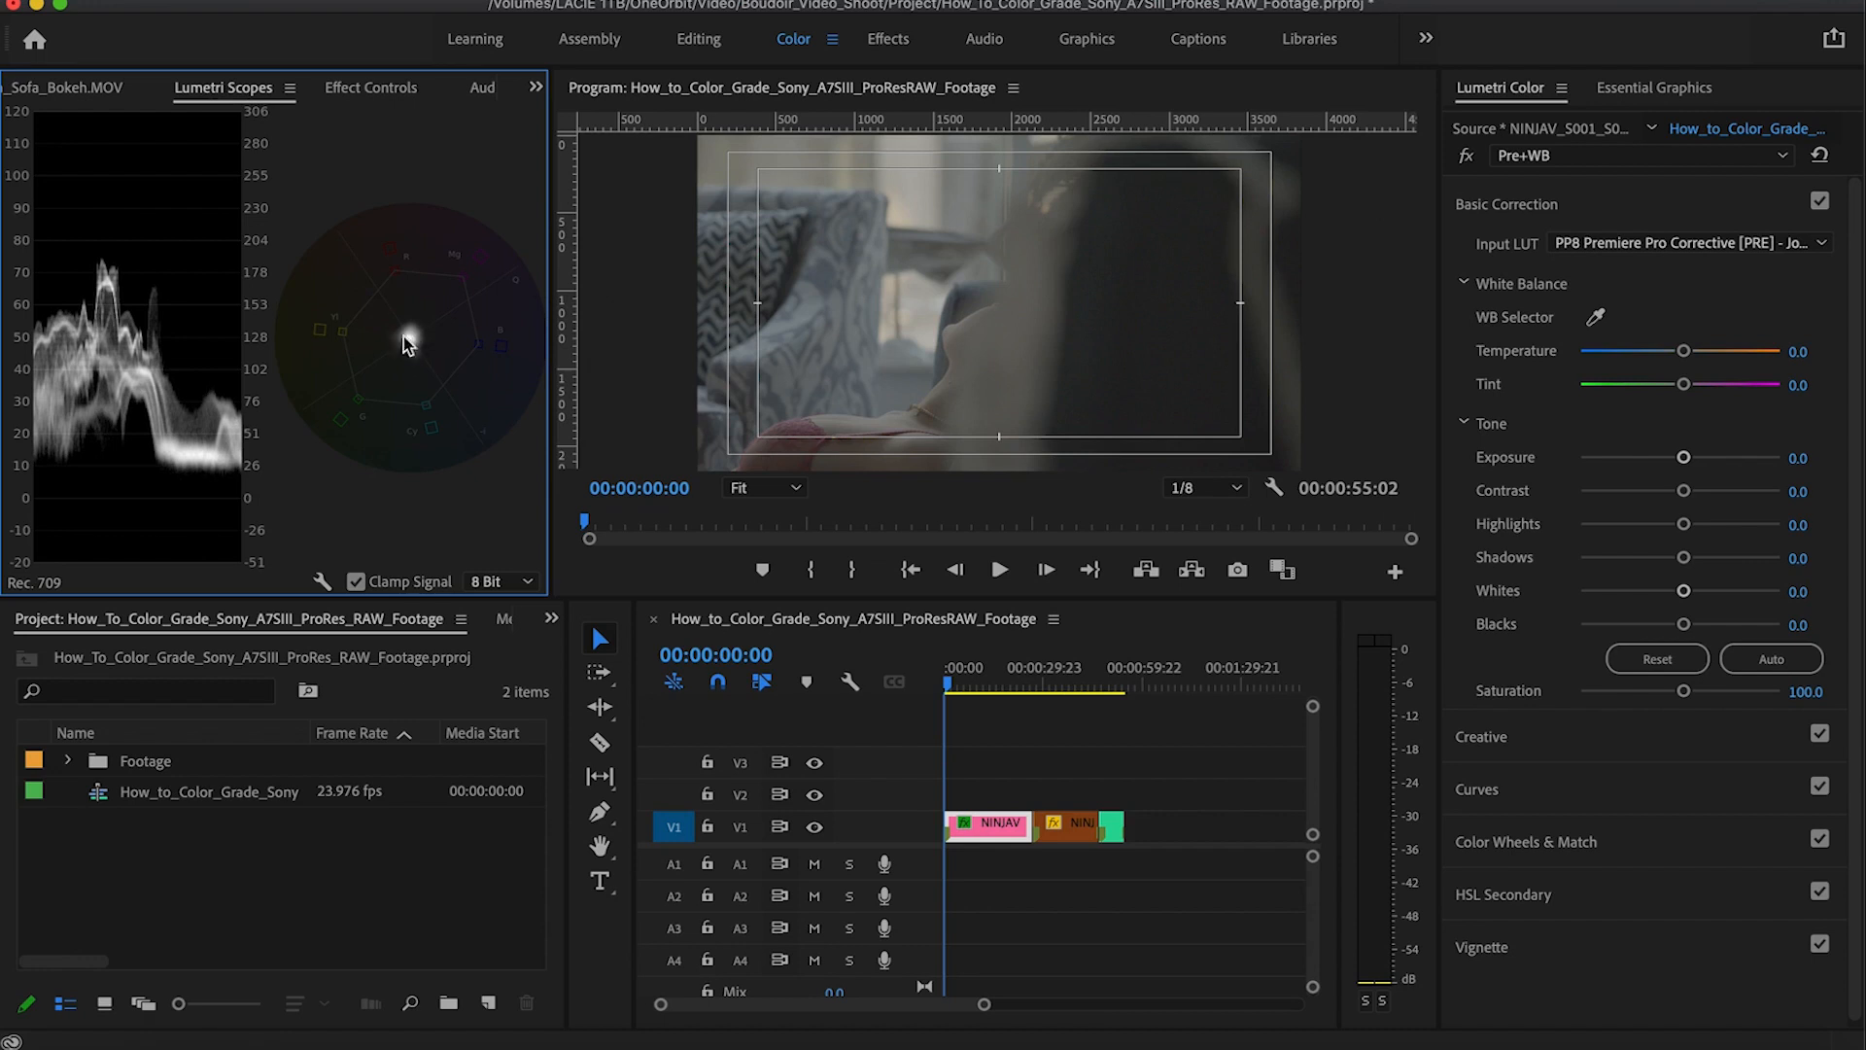
pyautogui.click(963, 685)
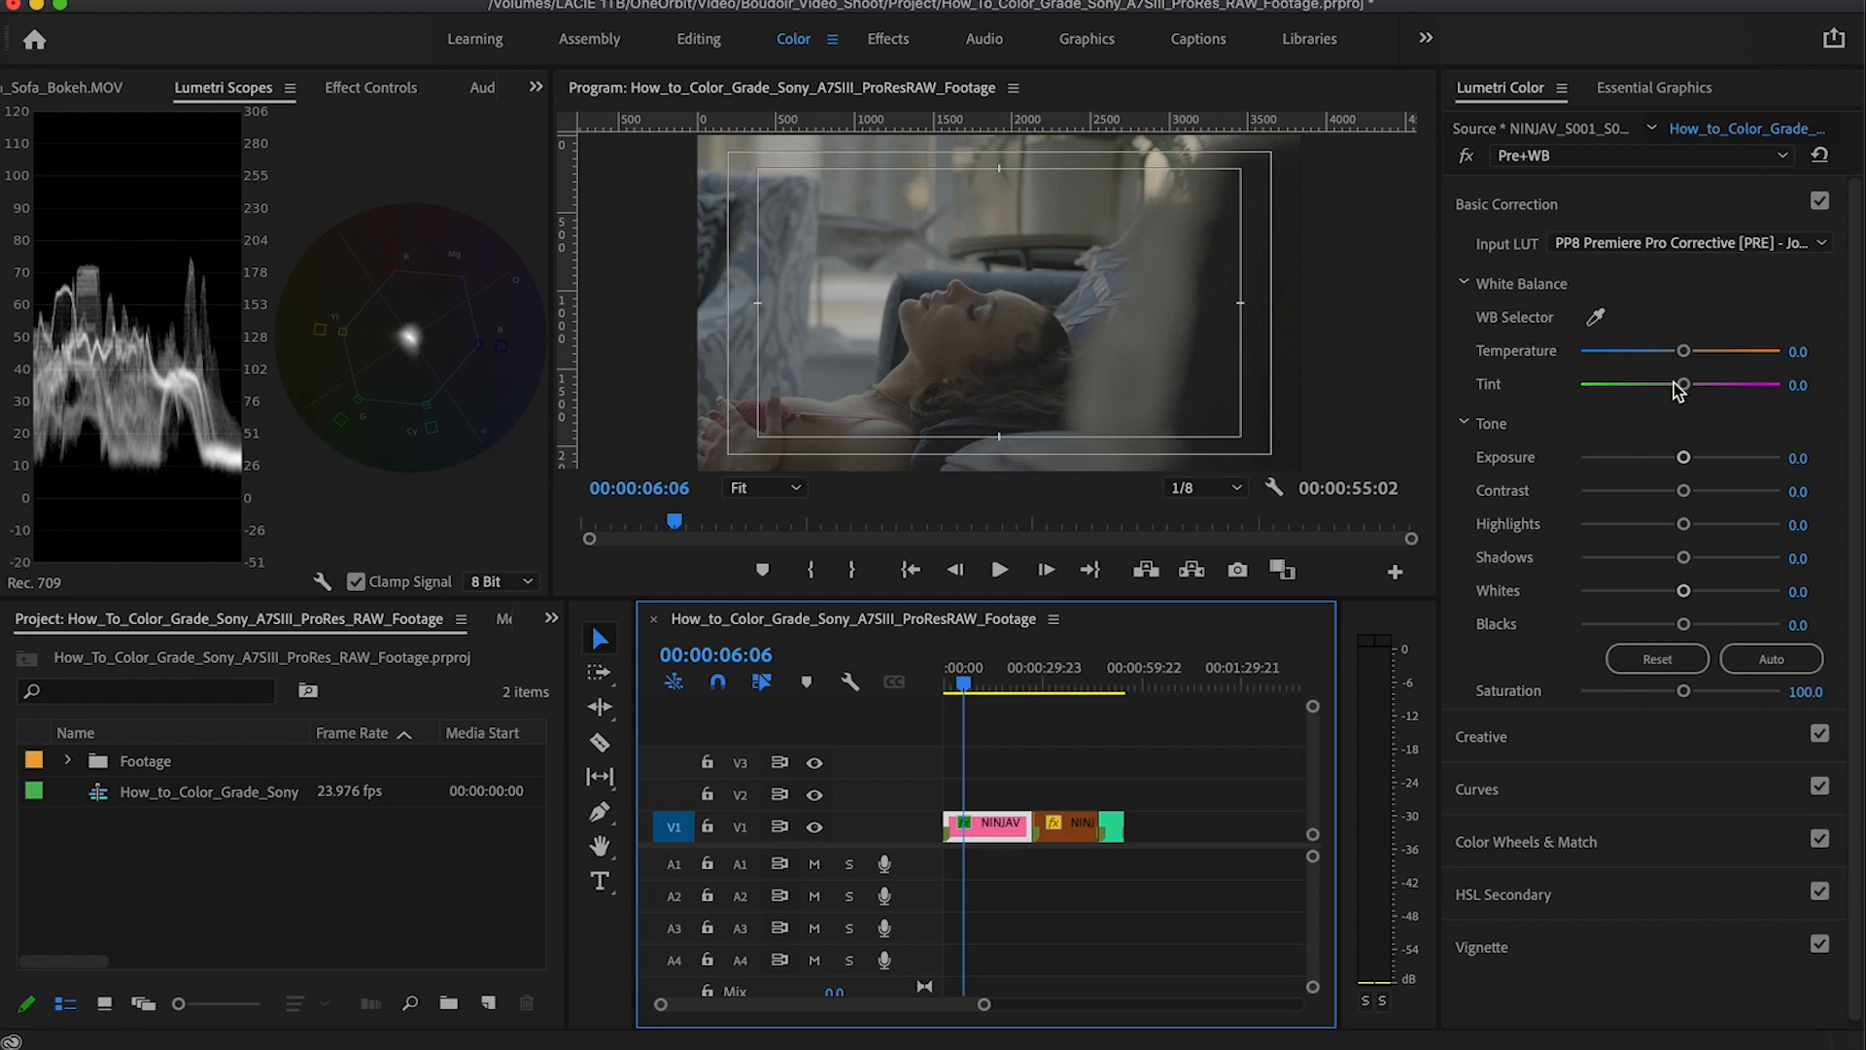
pyautogui.click(1599, 323)
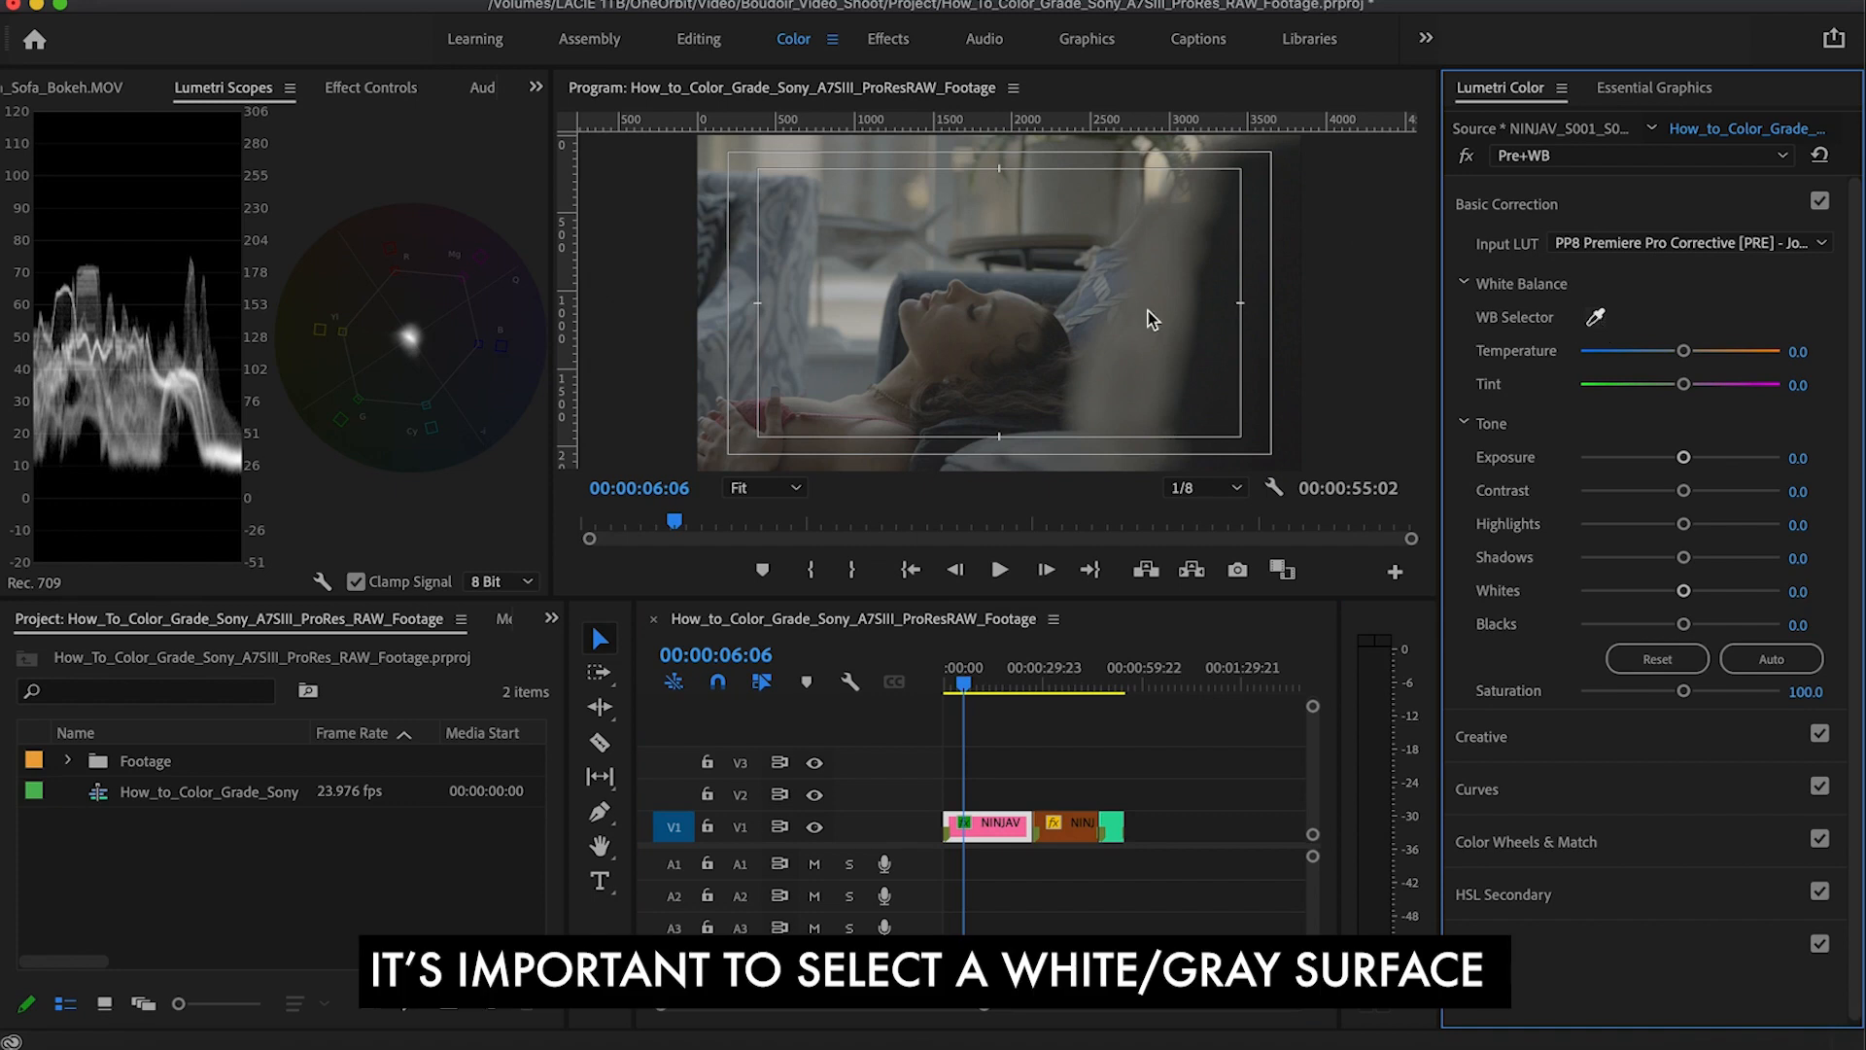
pyautogui.click(853, 367)
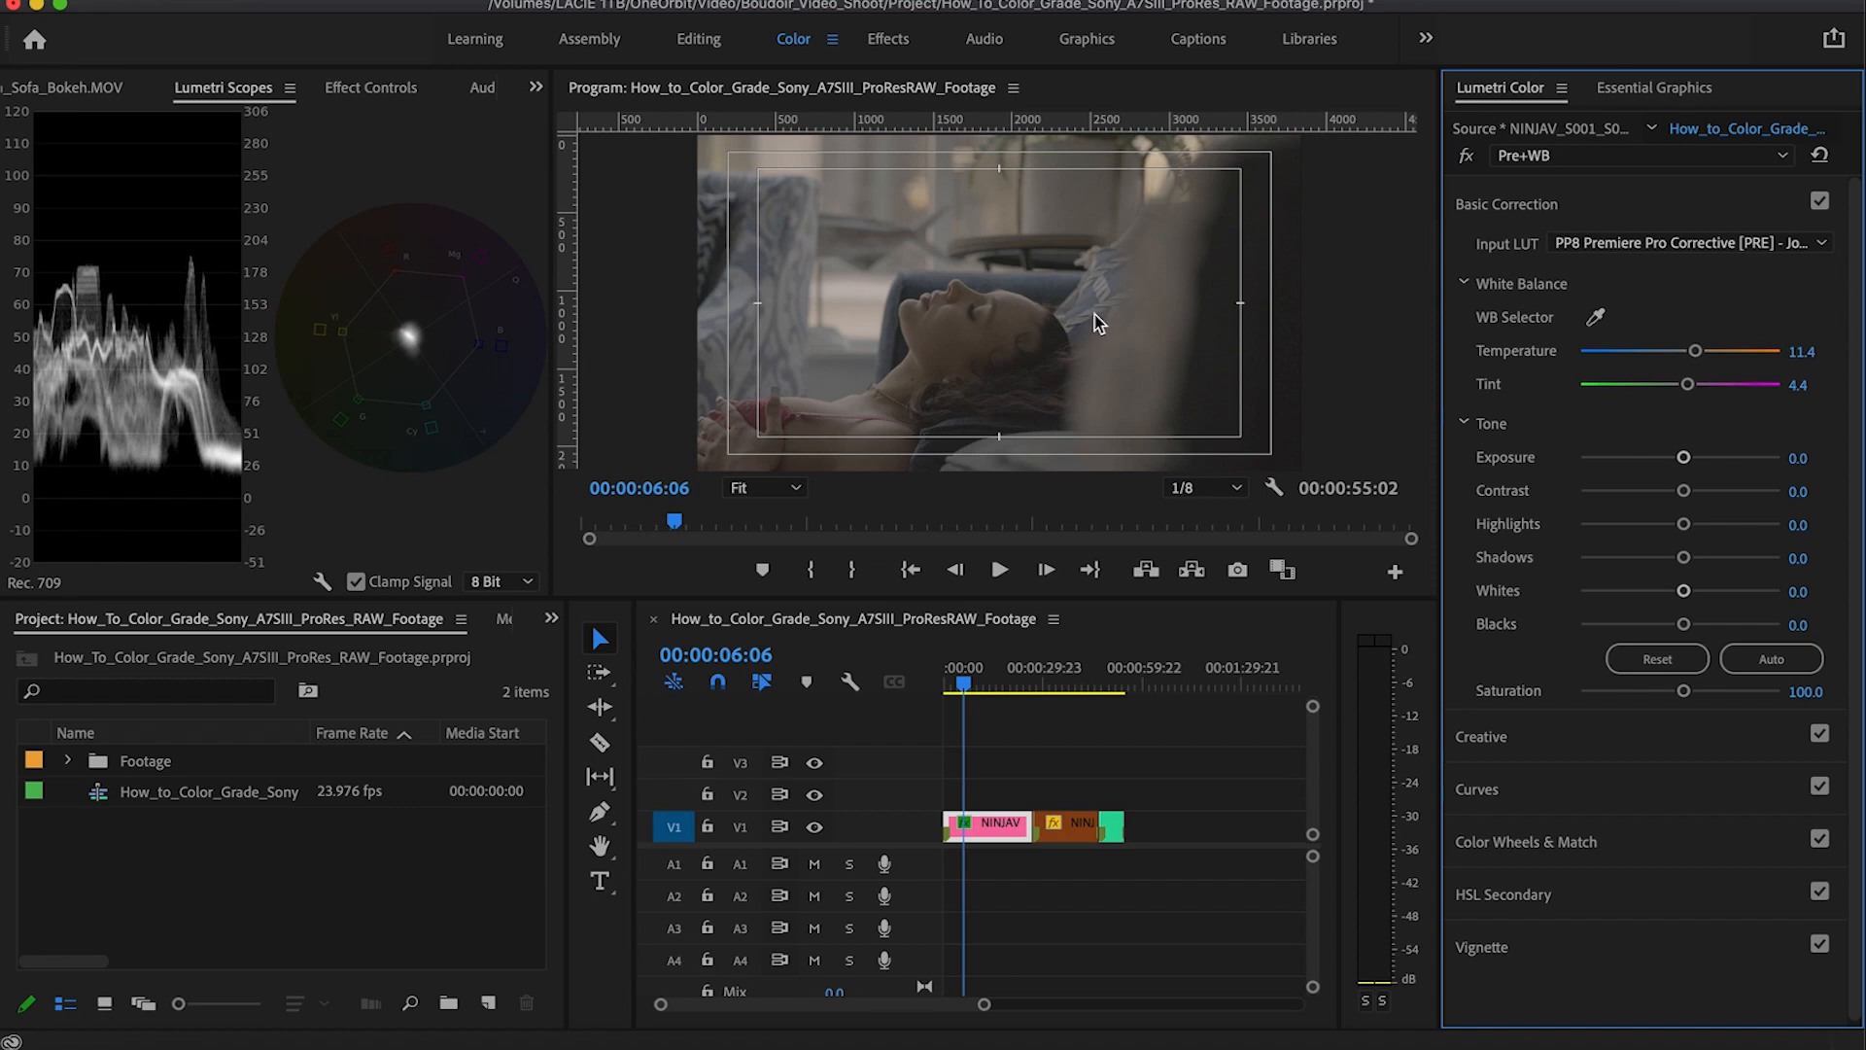
pyautogui.click(1595, 317)
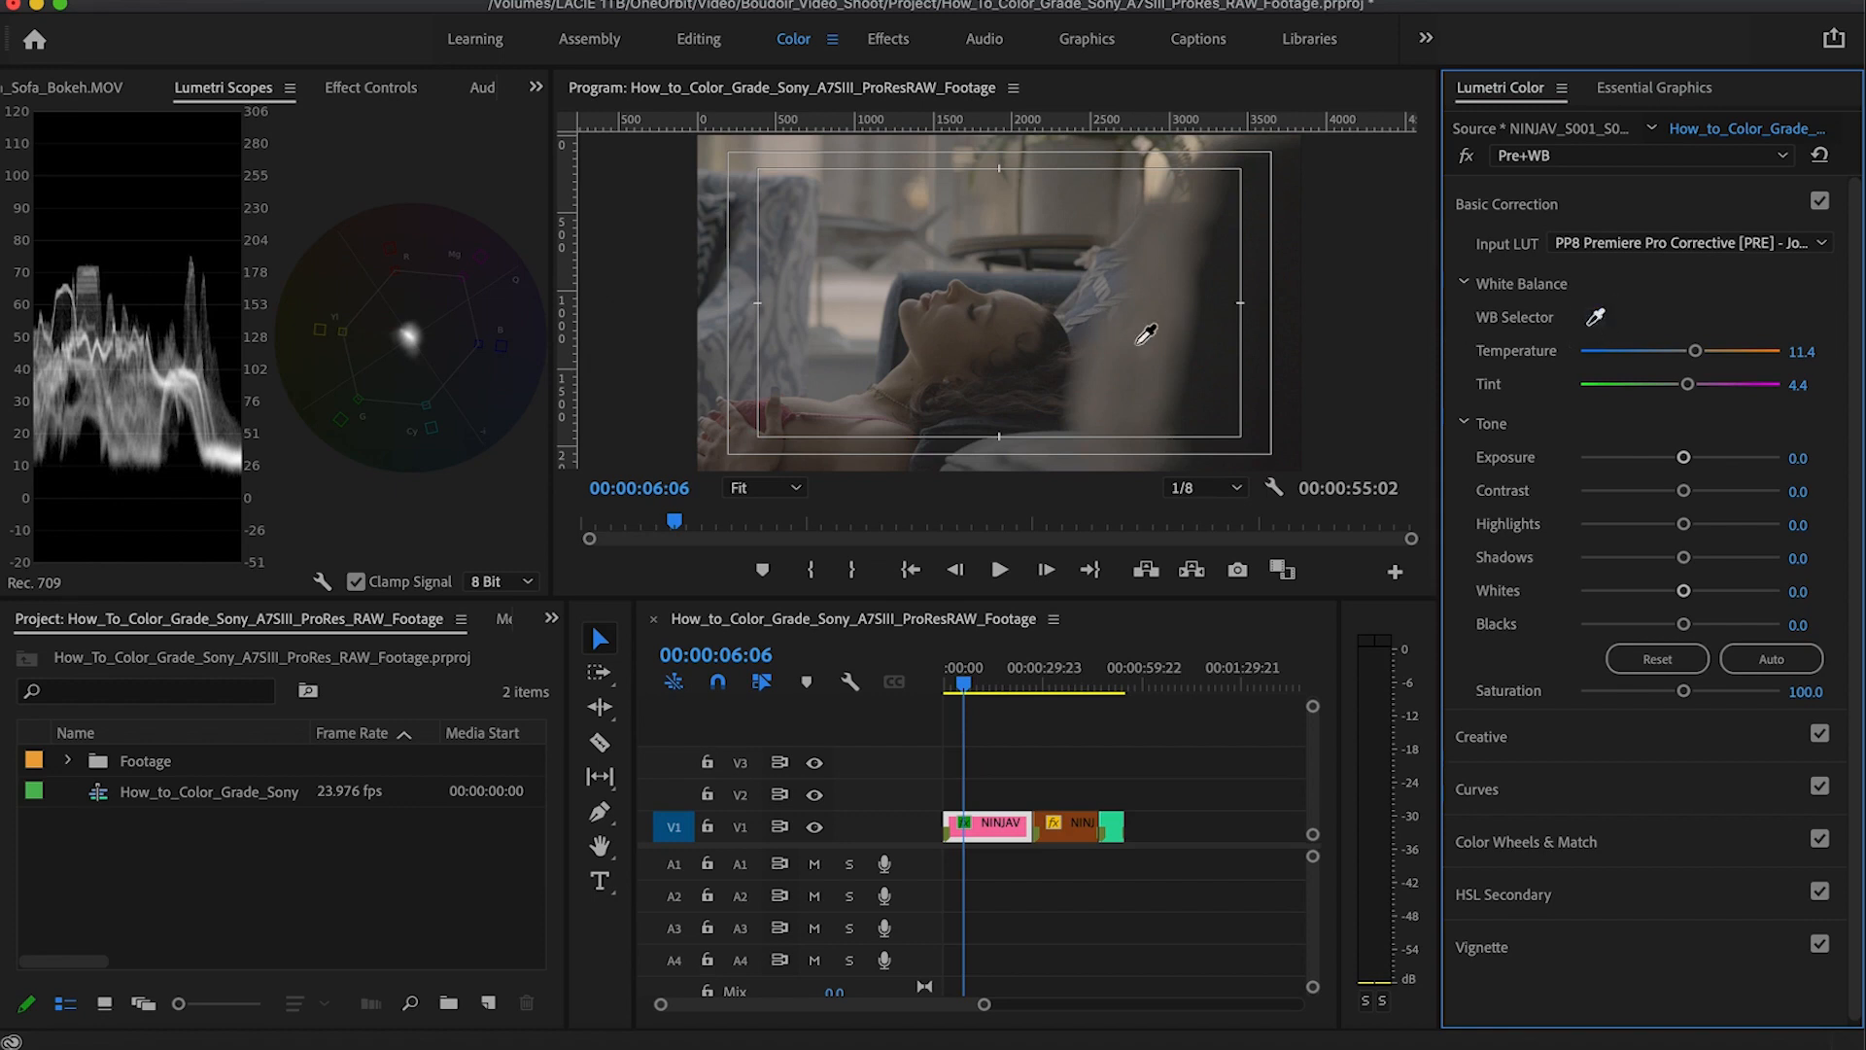
pyautogui.click(1090, 313)
# Step: Load the A7s Alex +0.33 Stop [PRE] LUT from the Exposure Conversions [PRE] folder as the Pre+WB effect's Creative look
pyautogui.click(1497, 740)
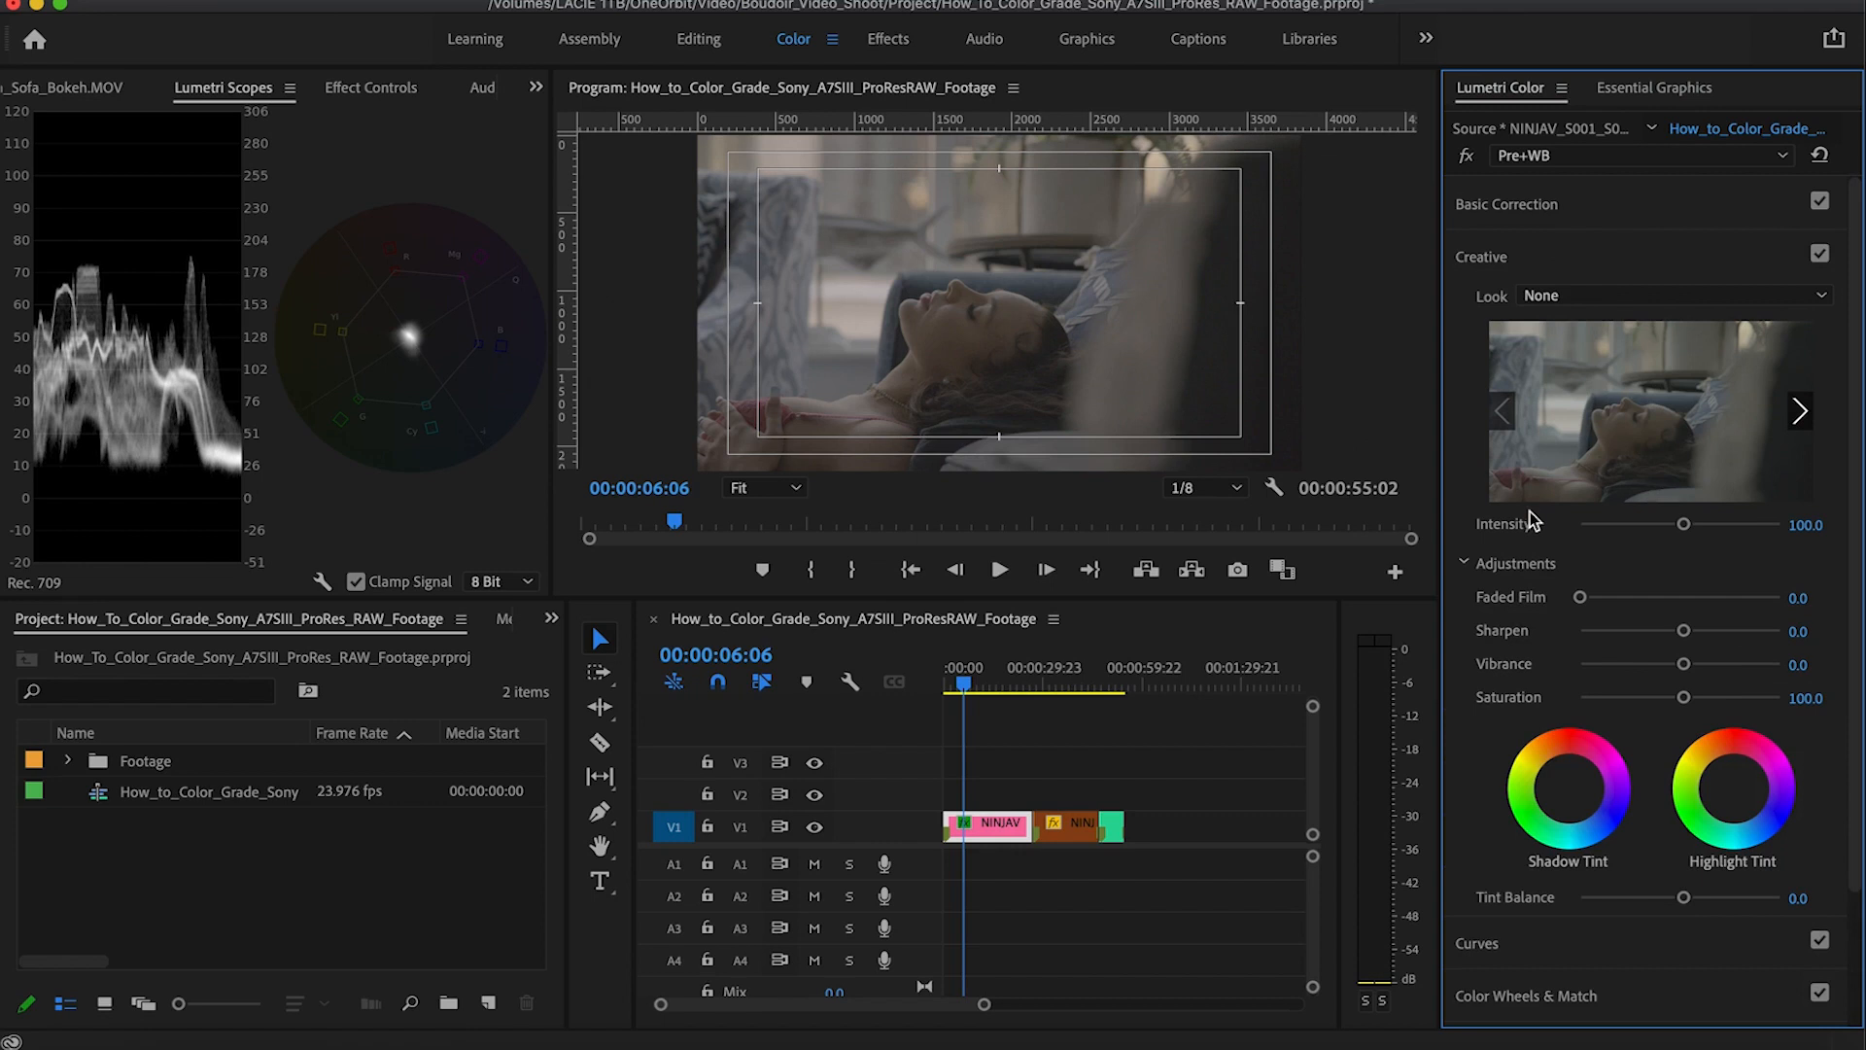
pyautogui.click(1560, 300)
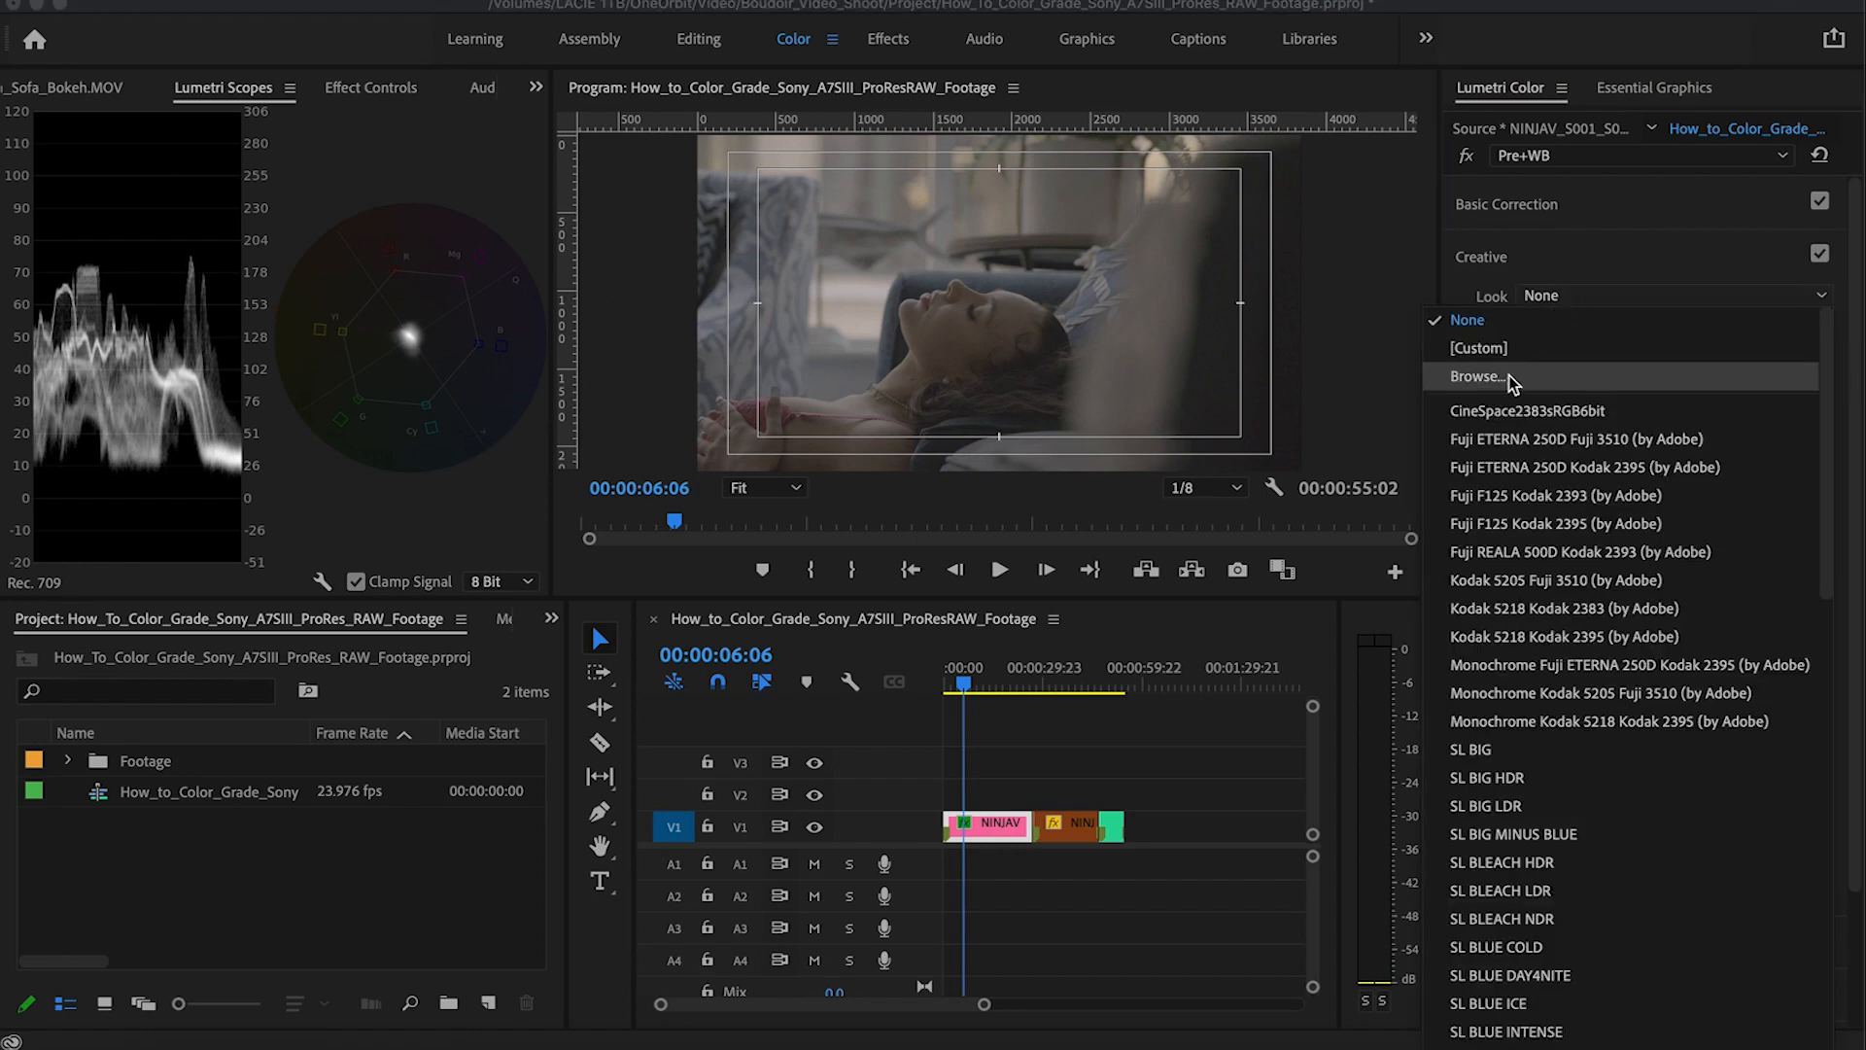
pyautogui.click(1477, 376)
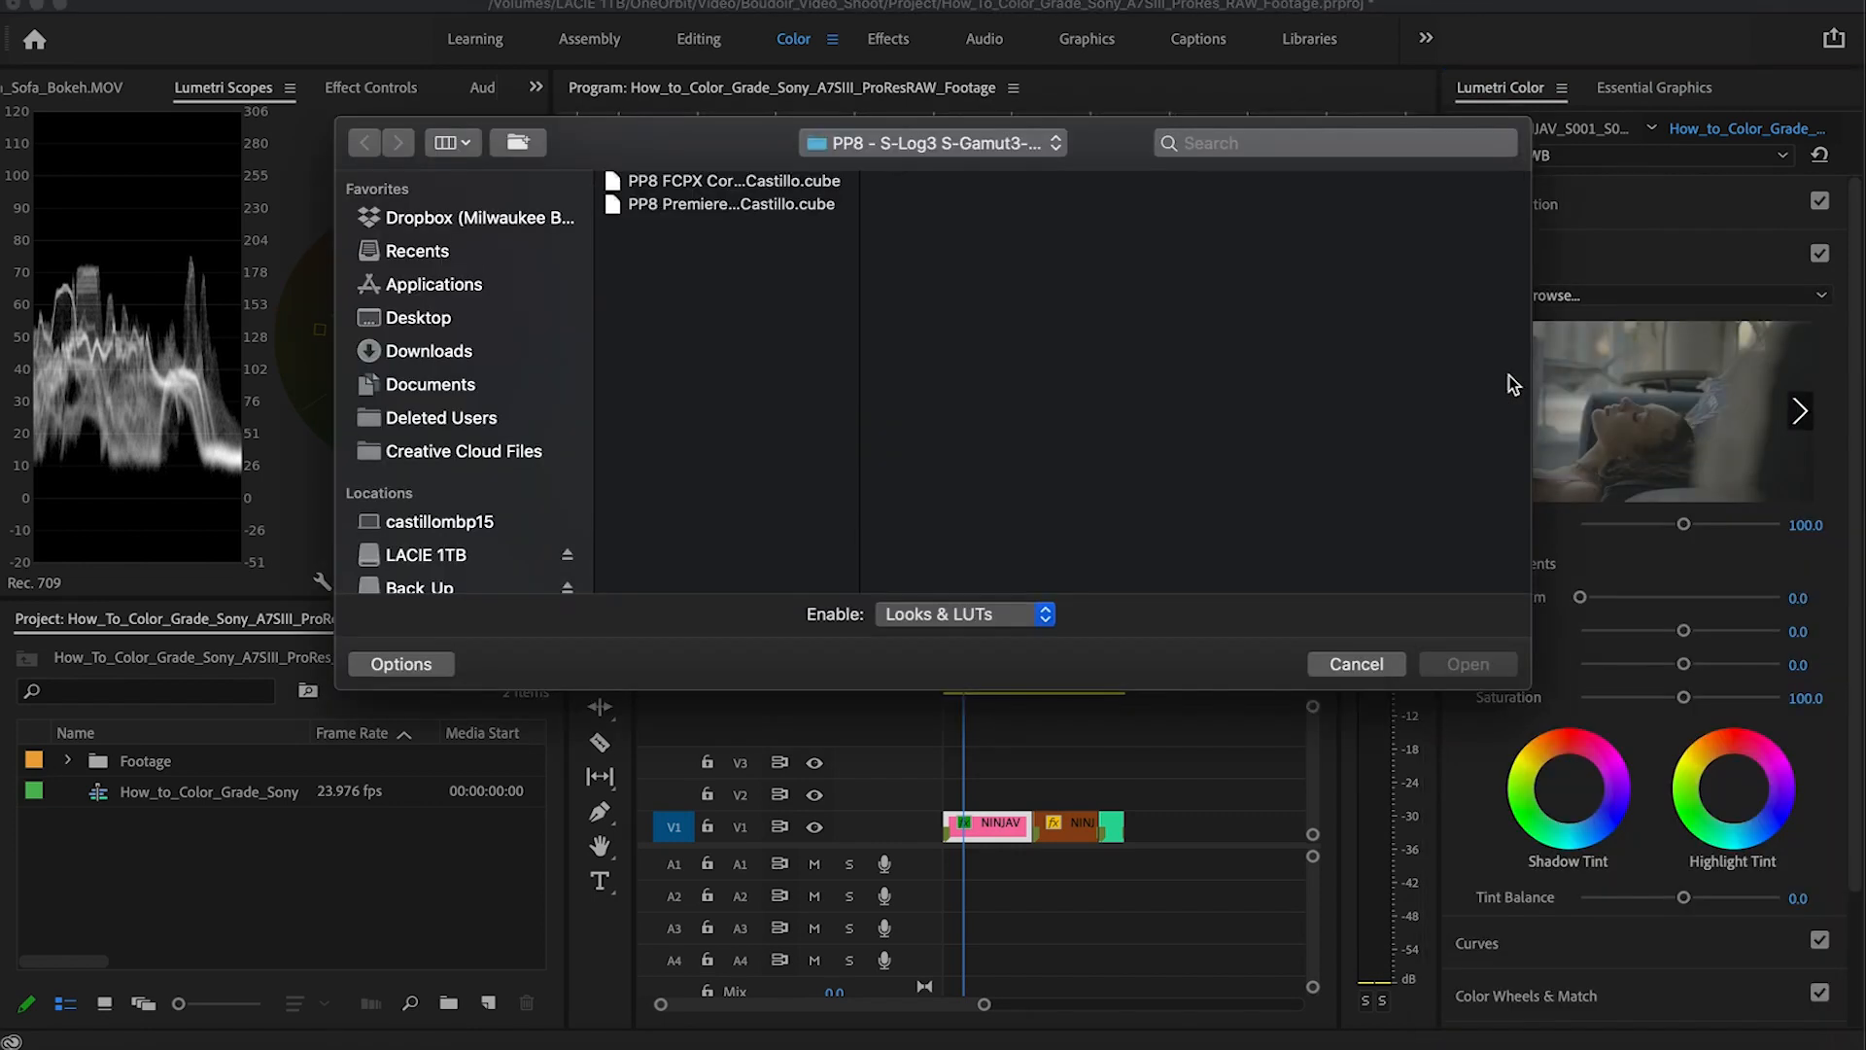
pyautogui.click(948, 144)
pyautogui.click(950, 176)
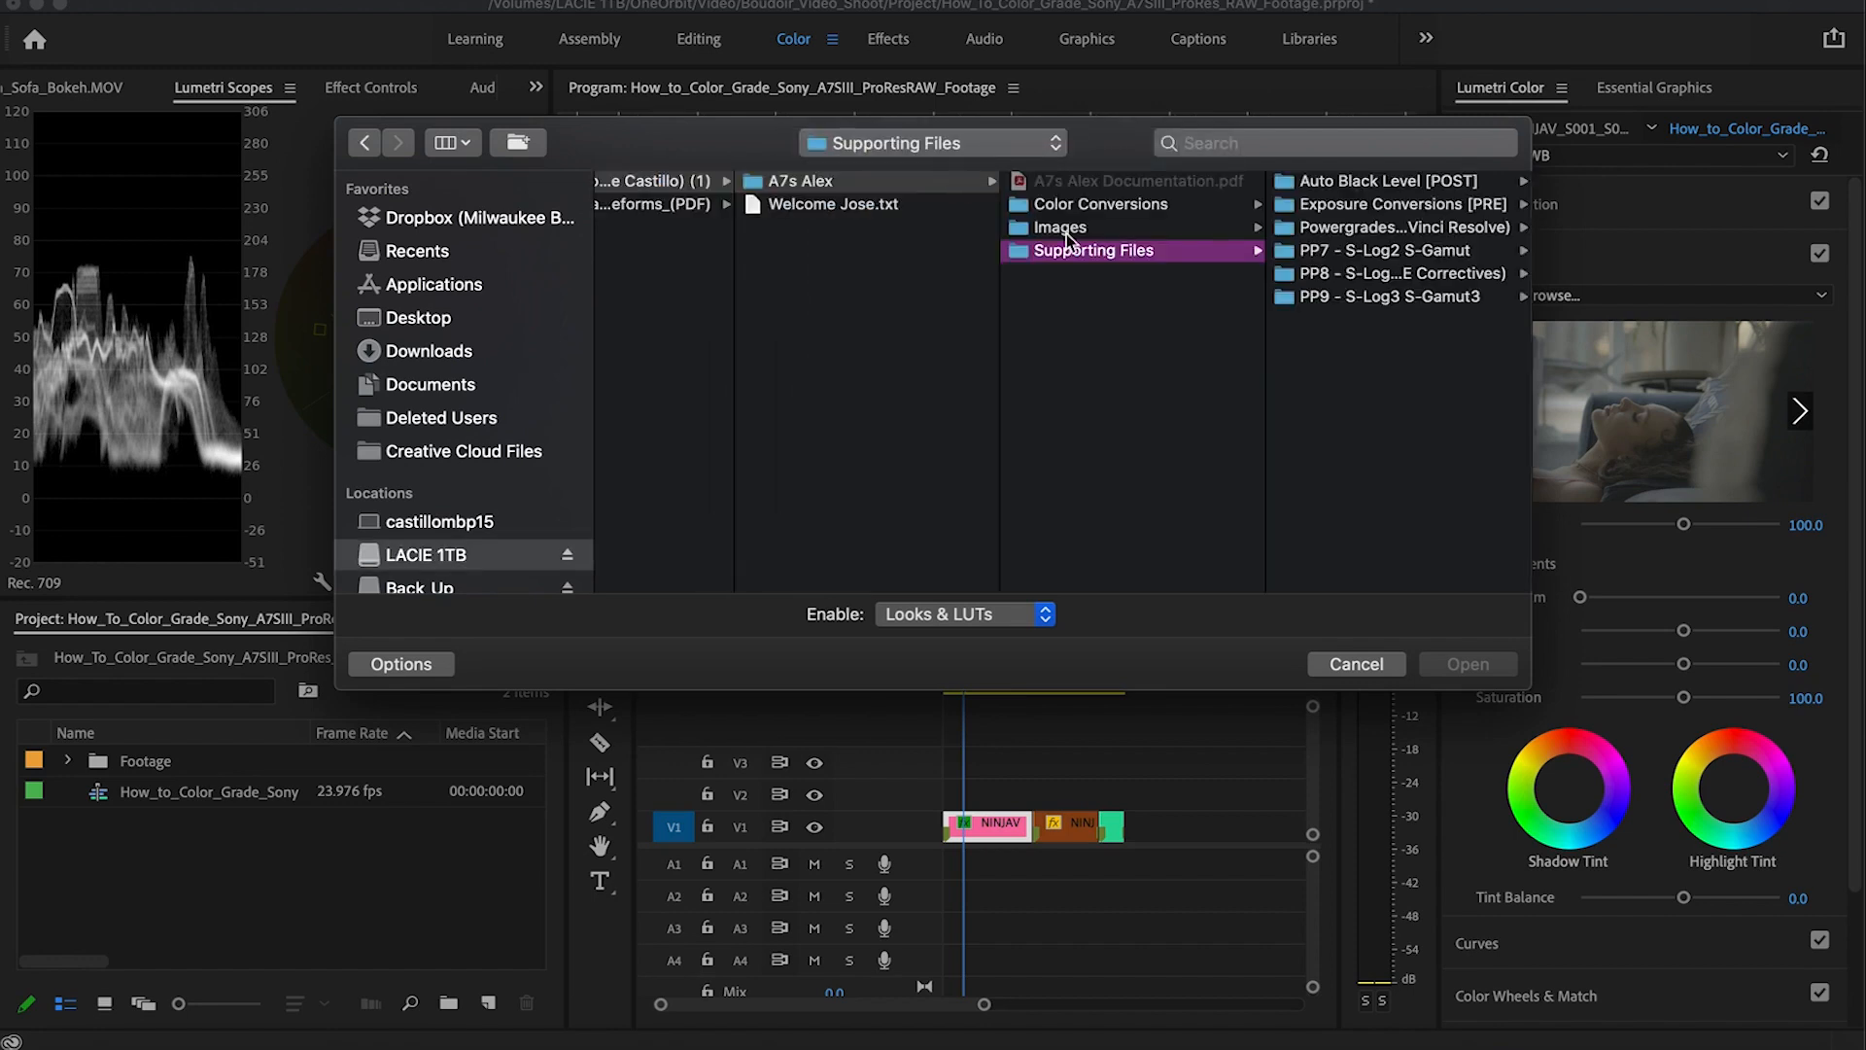
pyautogui.click(1326, 206)
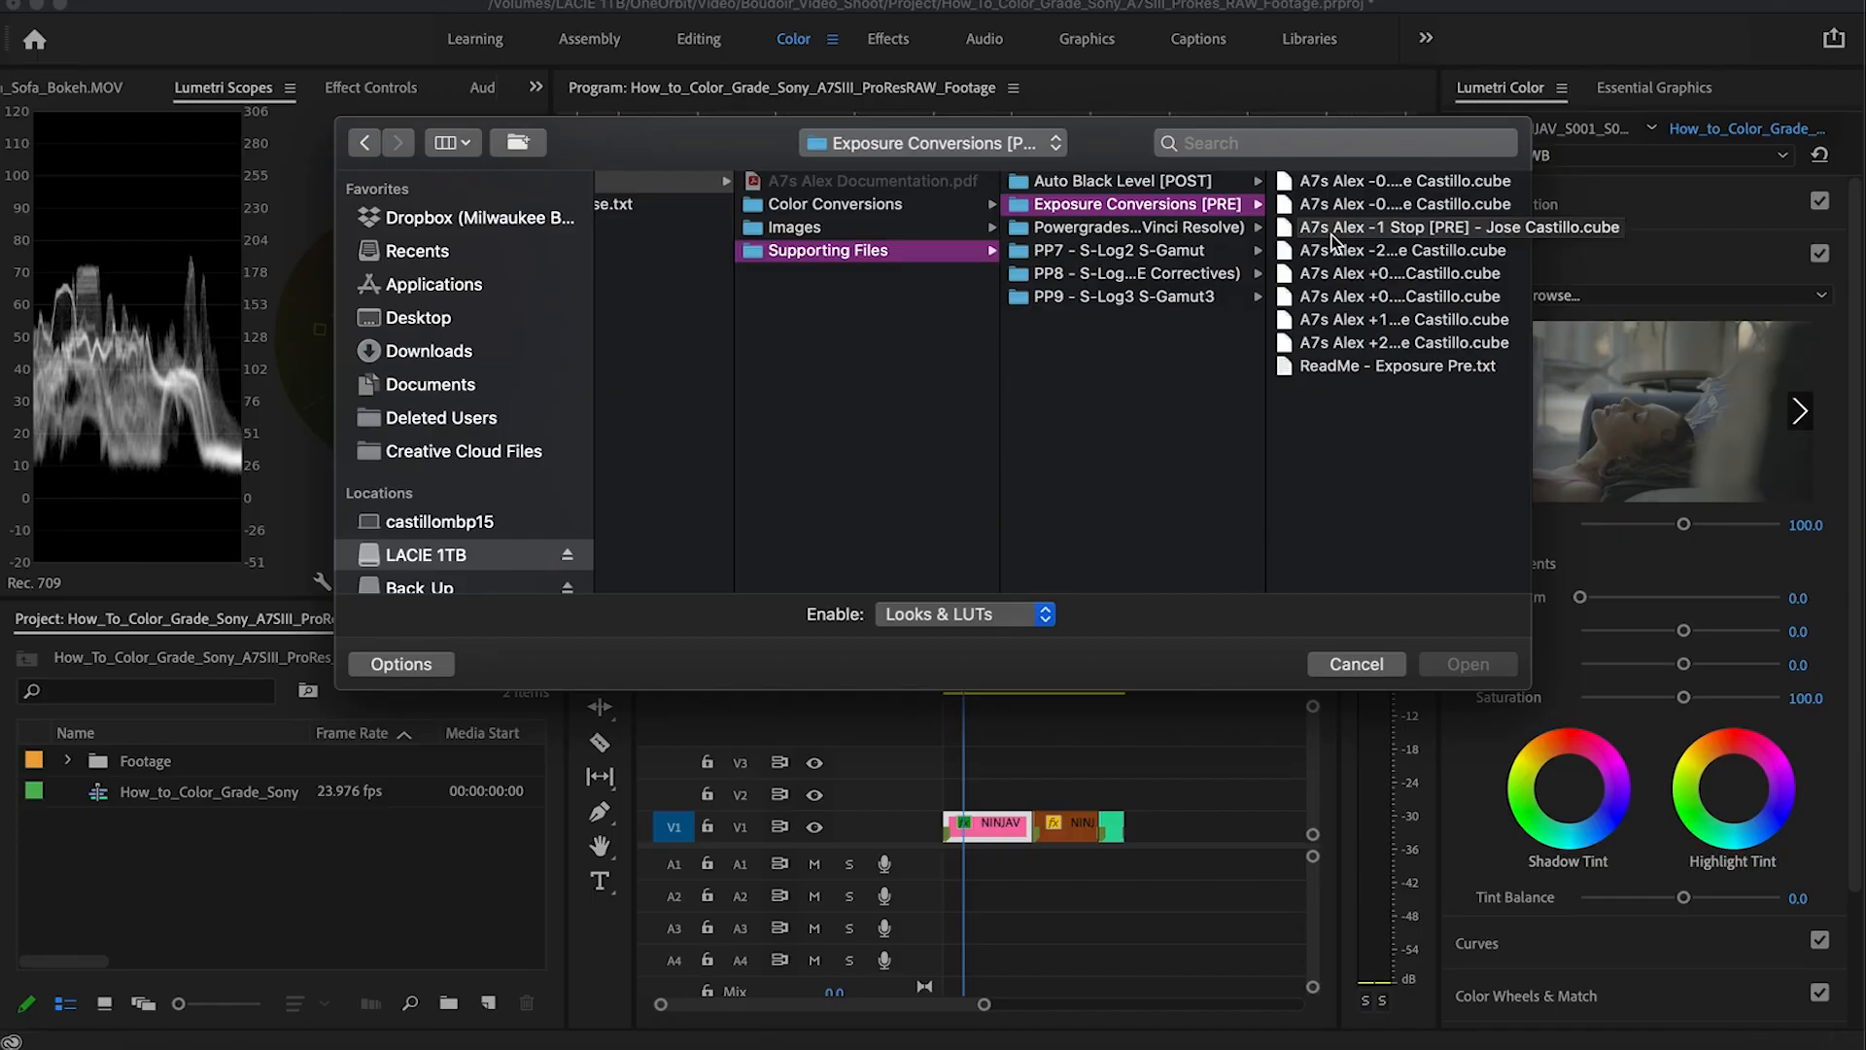
pyautogui.click(1370, 273)
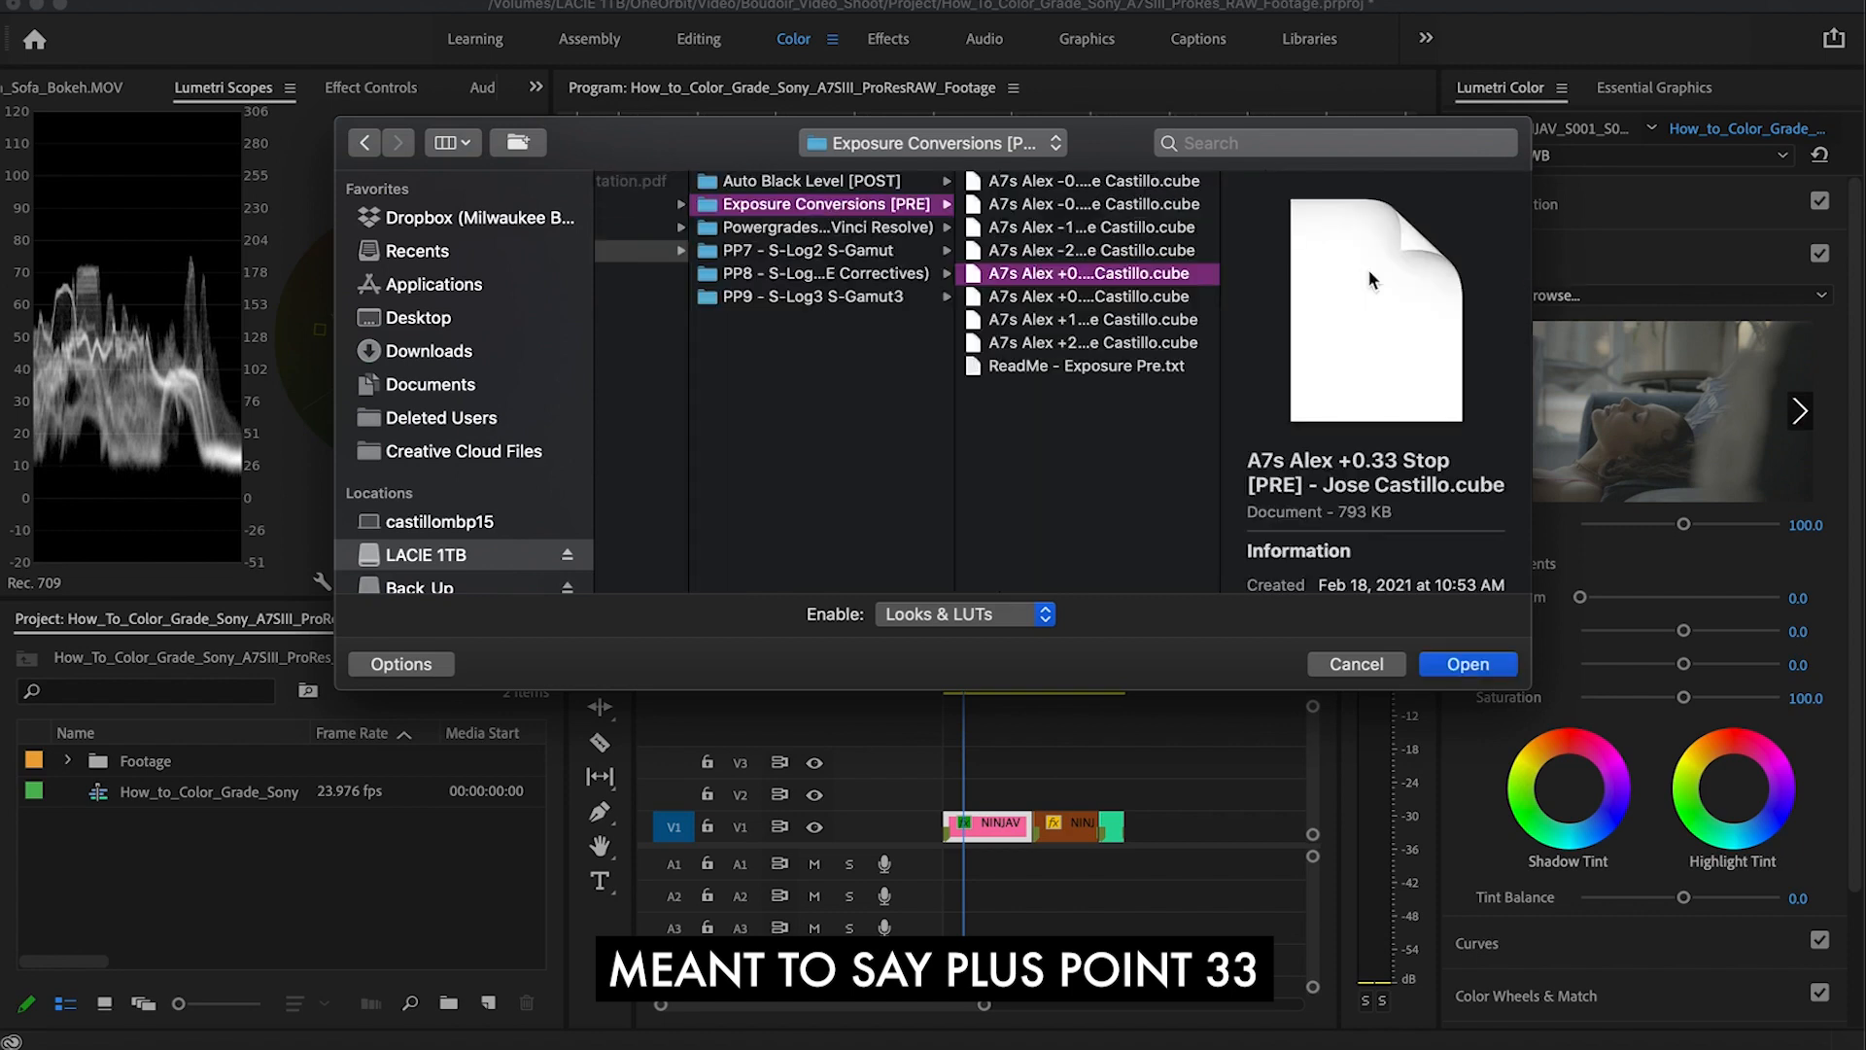
pyautogui.click(1463, 664)
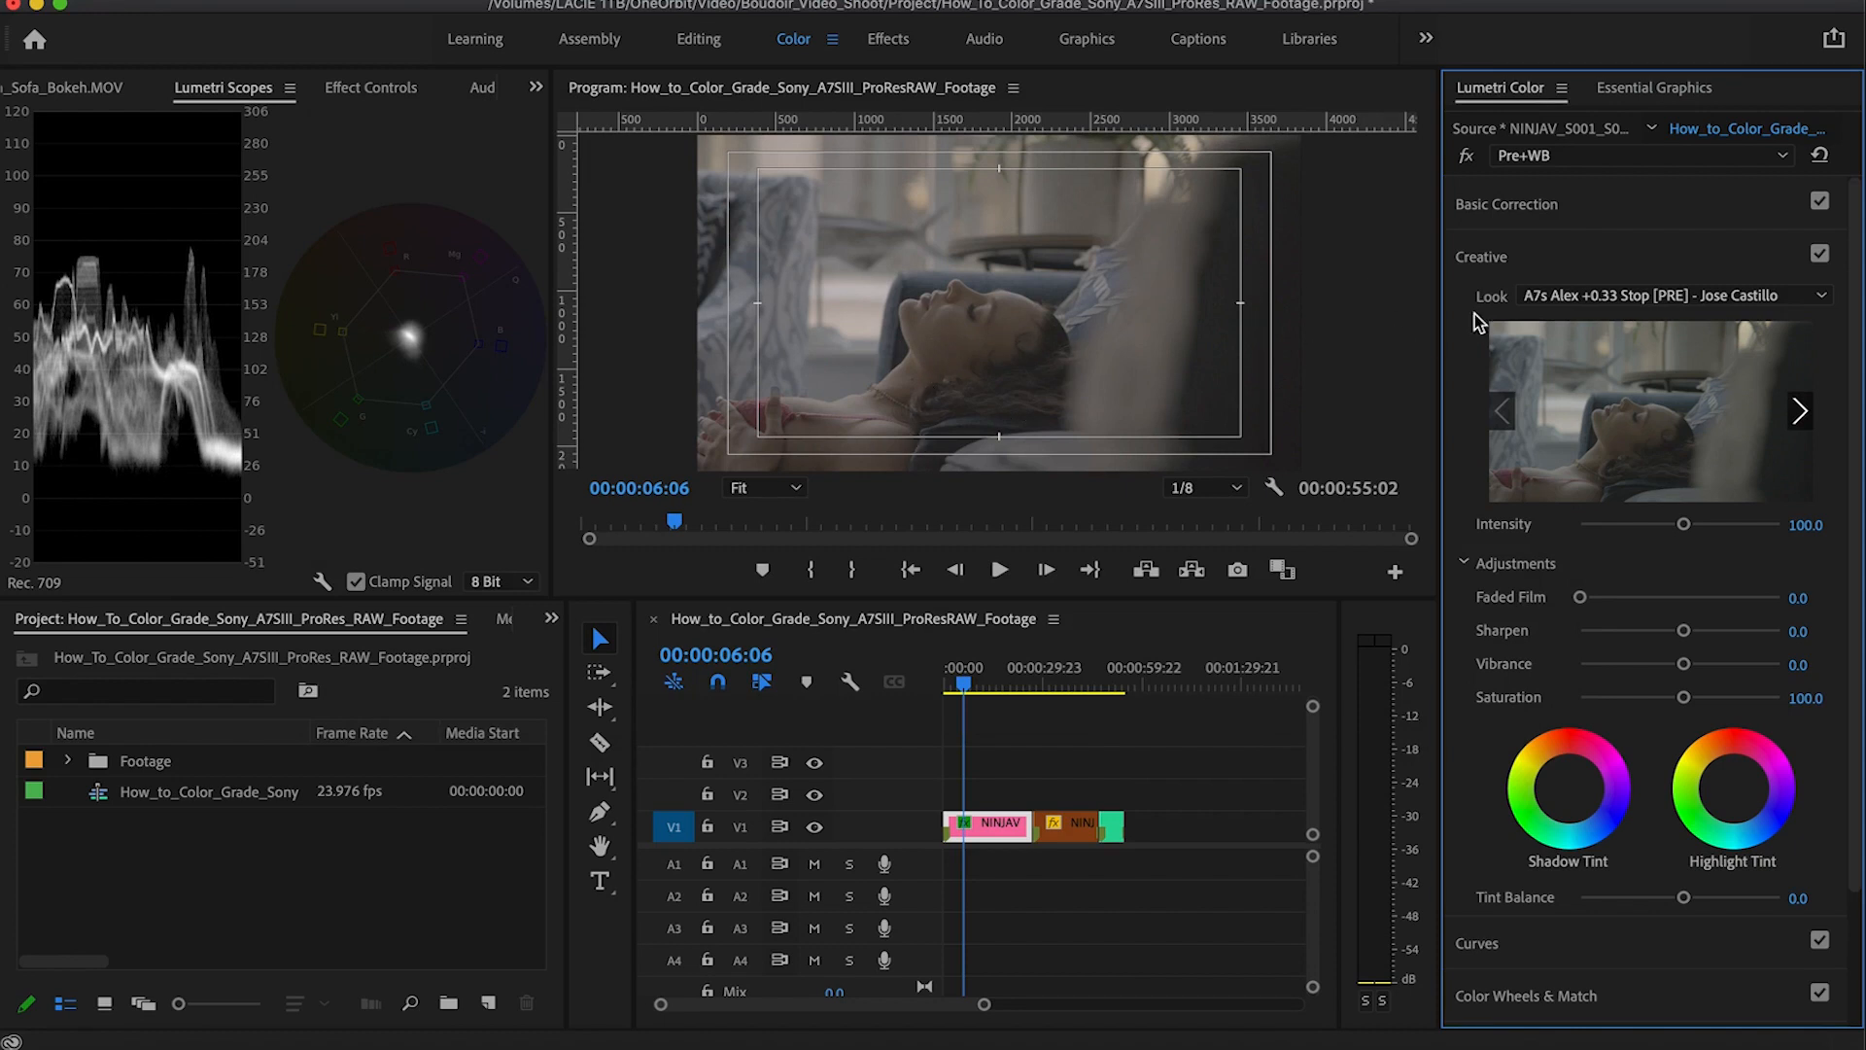
pyautogui.click(1484, 262)
# Step: Compare the clip with and without the Pre+WB effect by toggling its bypass, leaving the effect enabled
pyautogui.click(390, 86)
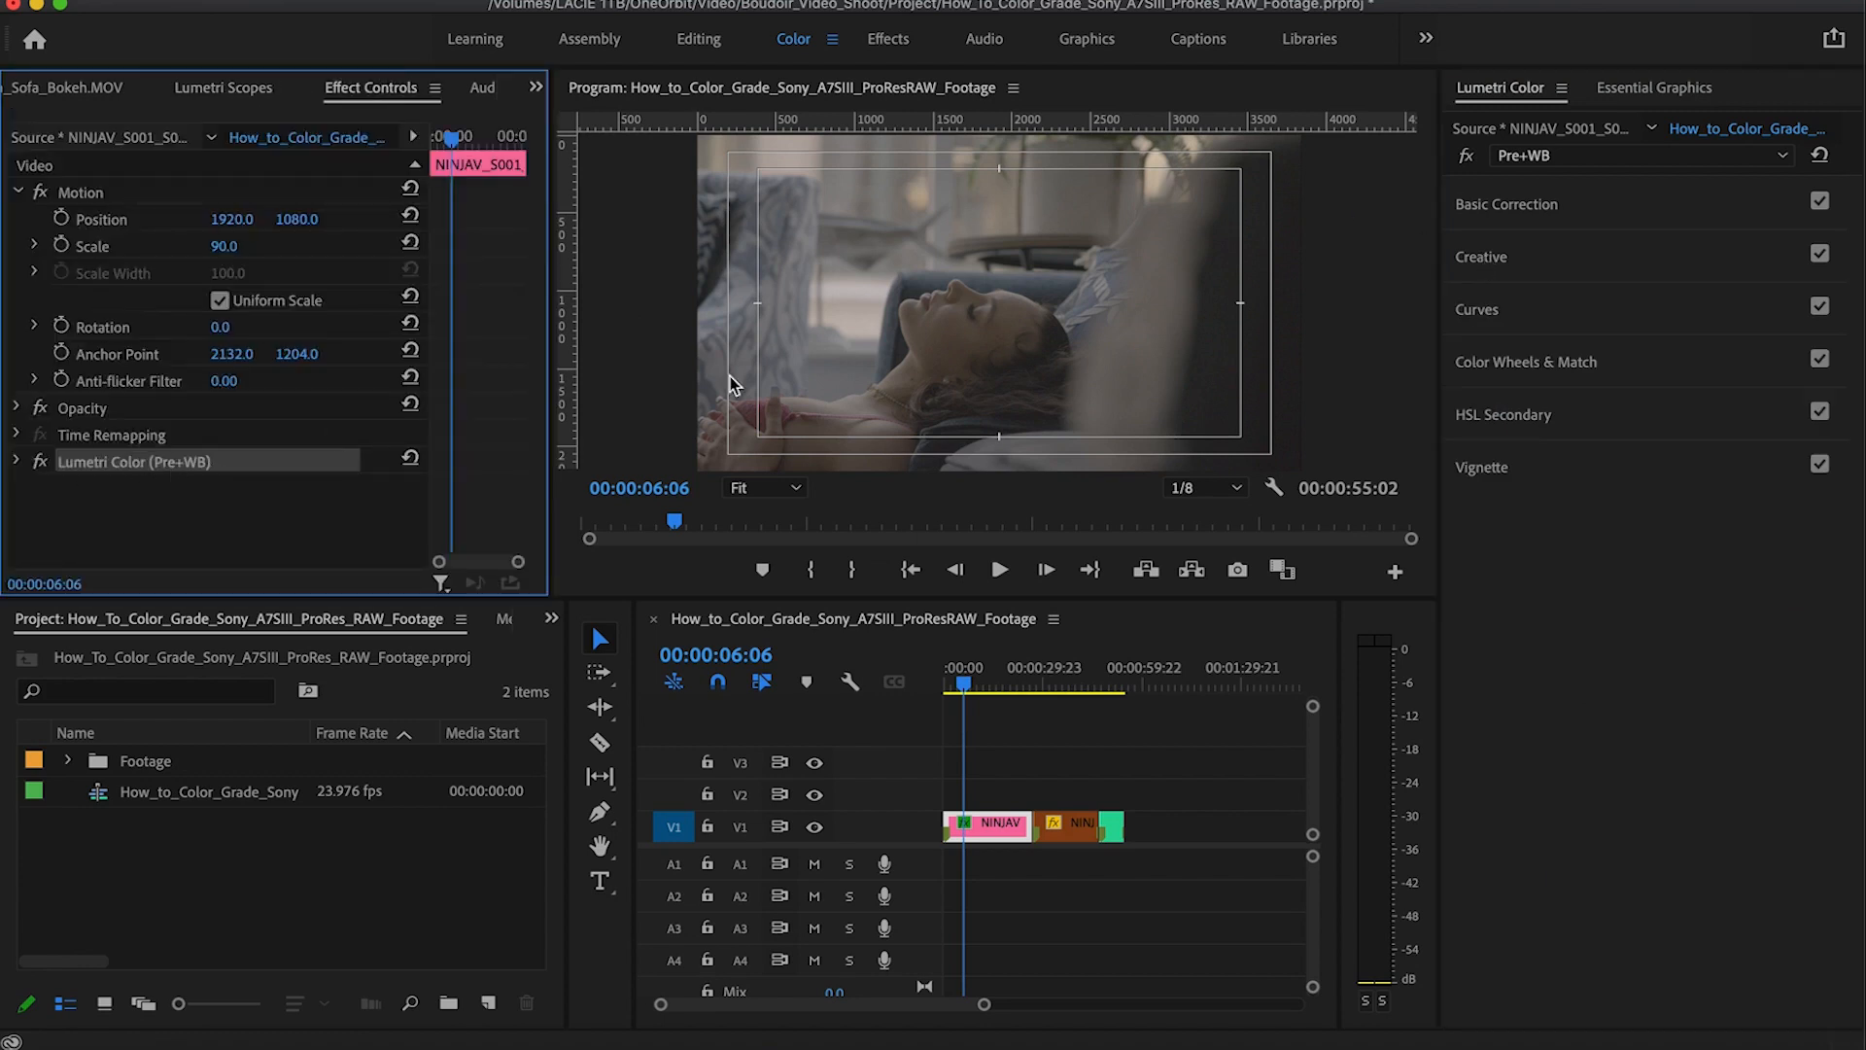
pyautogui.click(1466, 157)
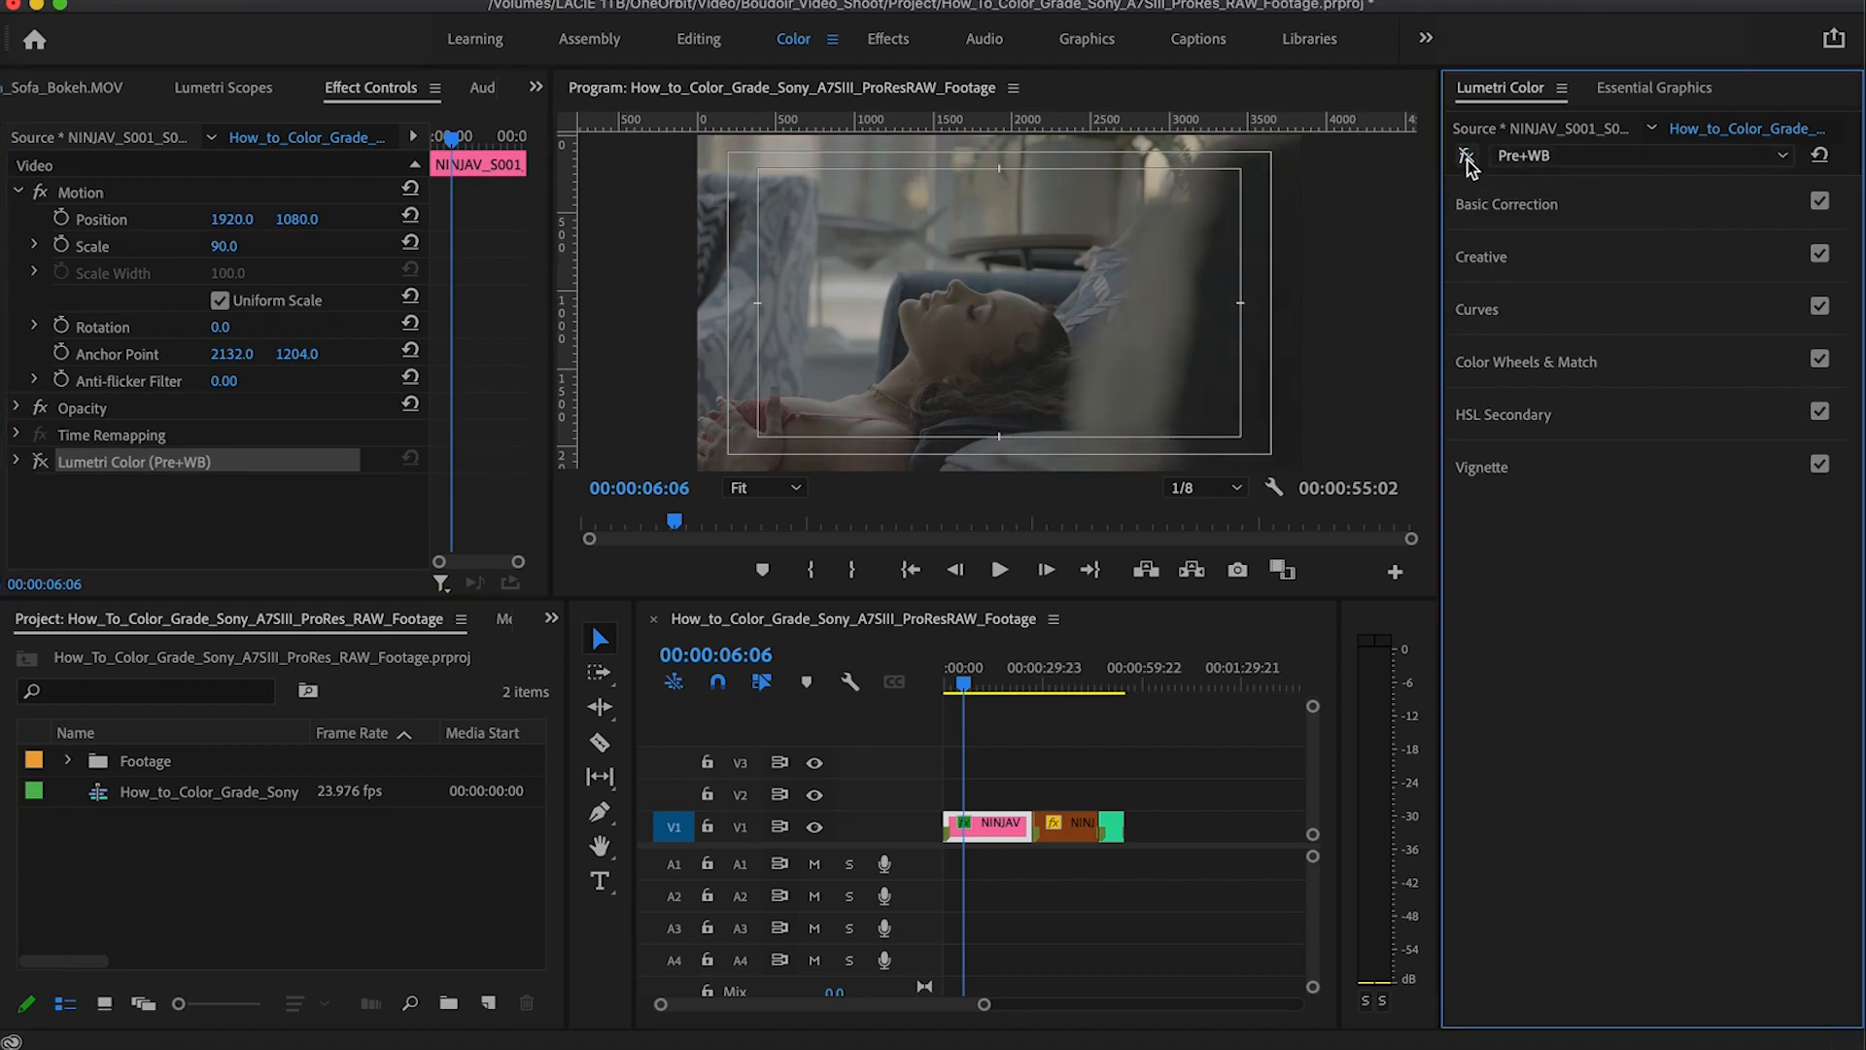
pyautogui.click(1467, 157)
pyautogui.click(1467, 158)
pyautogui.click(1466, 157)
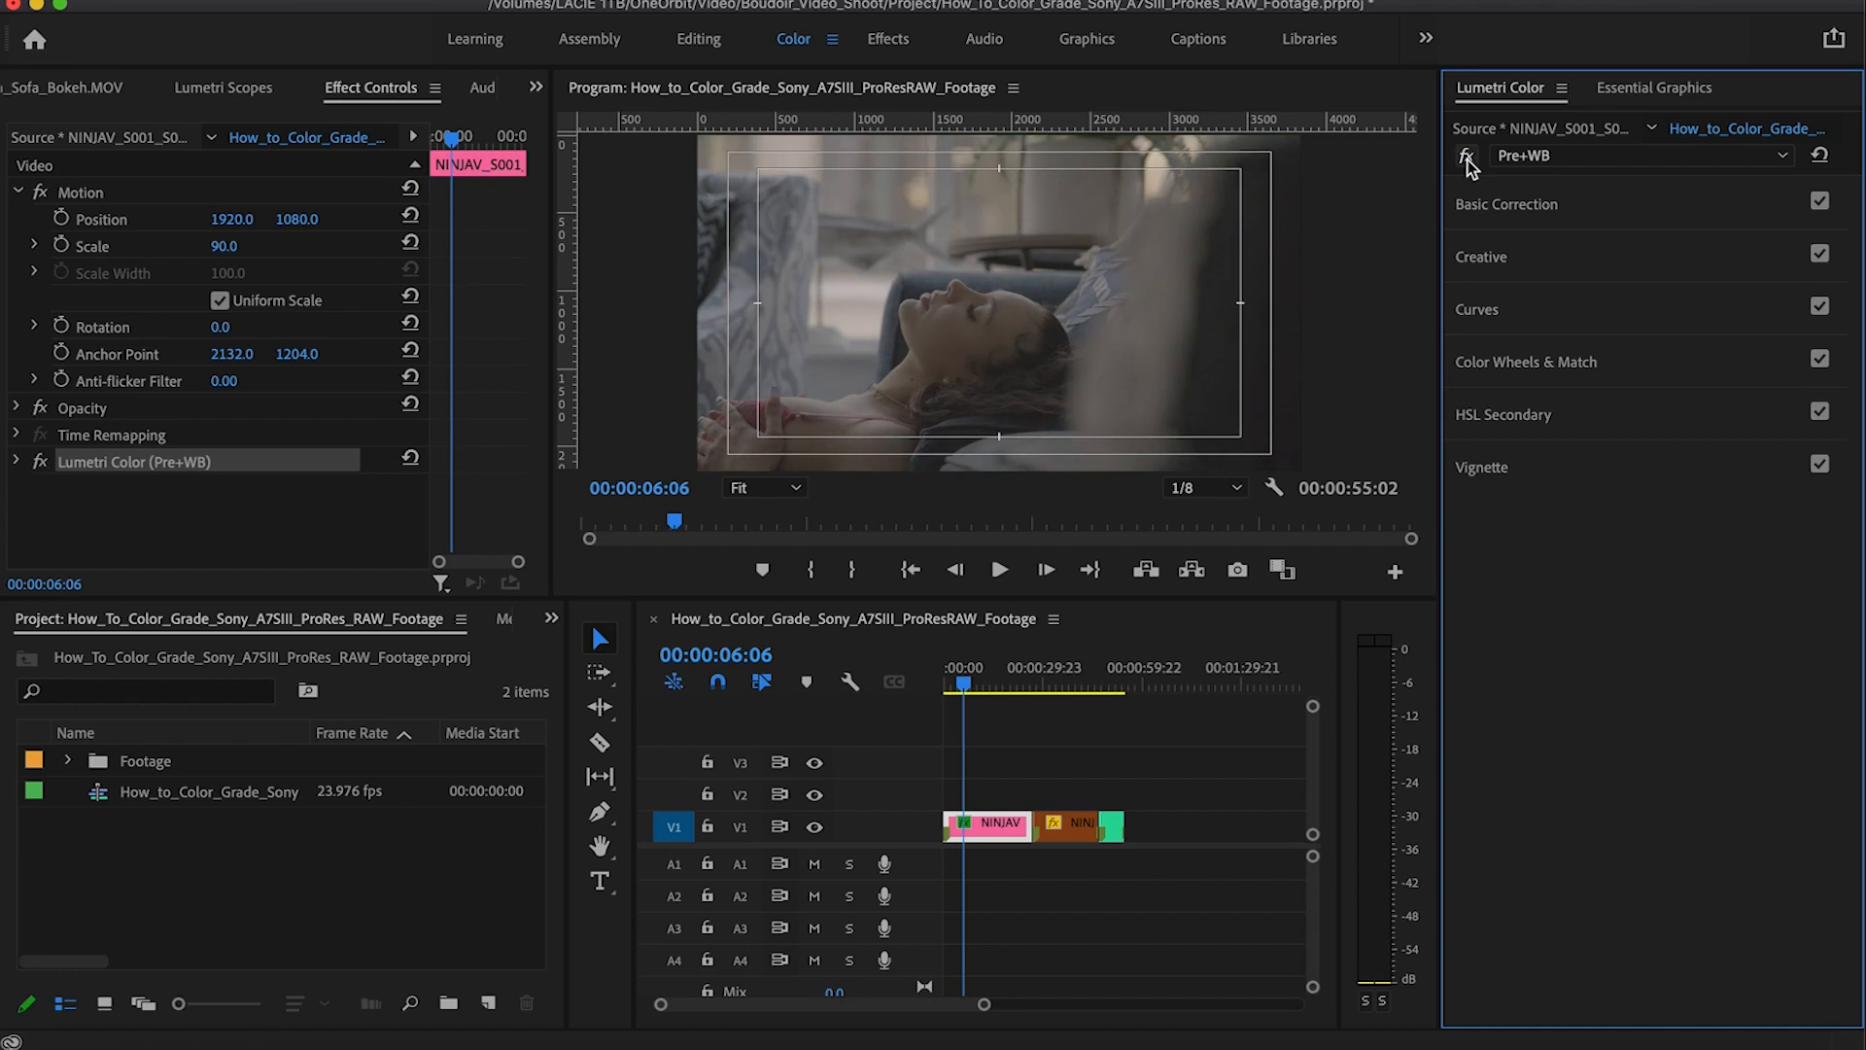
# Step: Add a second Lumetri Color effect to the clip and rename it Conv+Post
pyautogui.click(1538, 157)
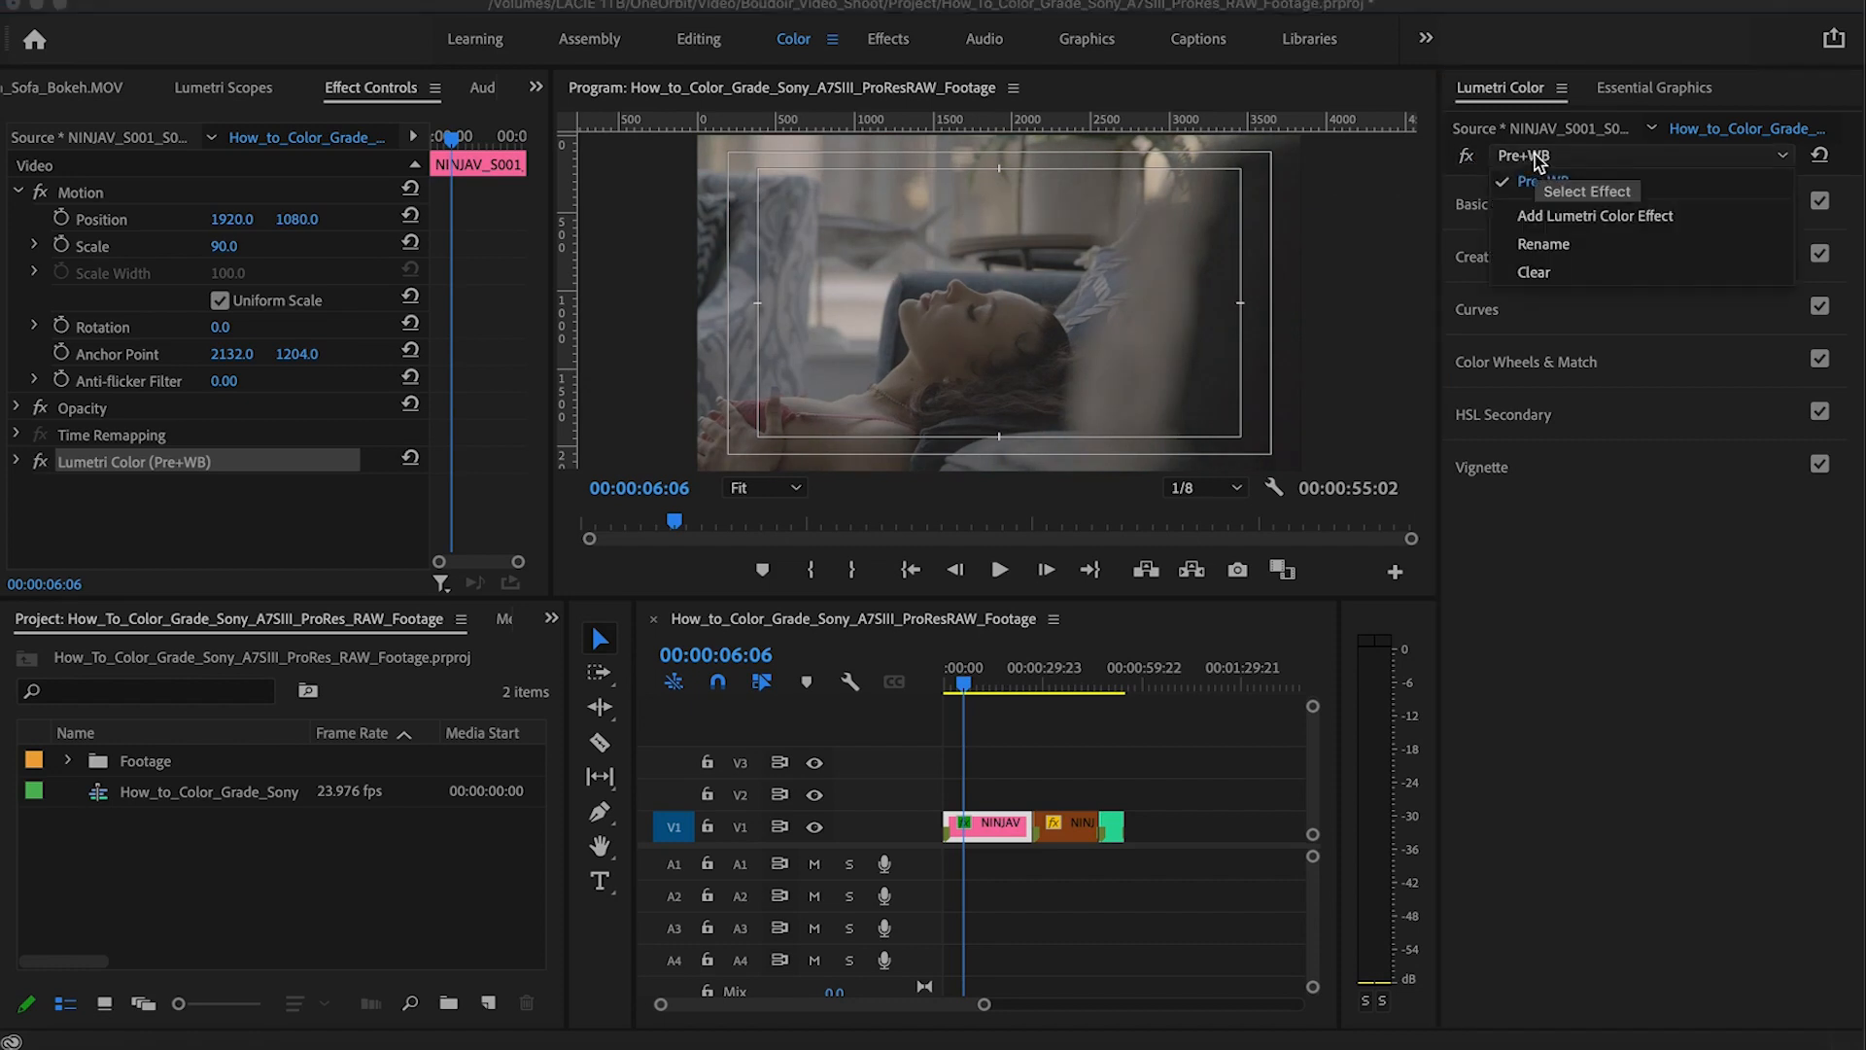
pyautogui.click(1559, 217)
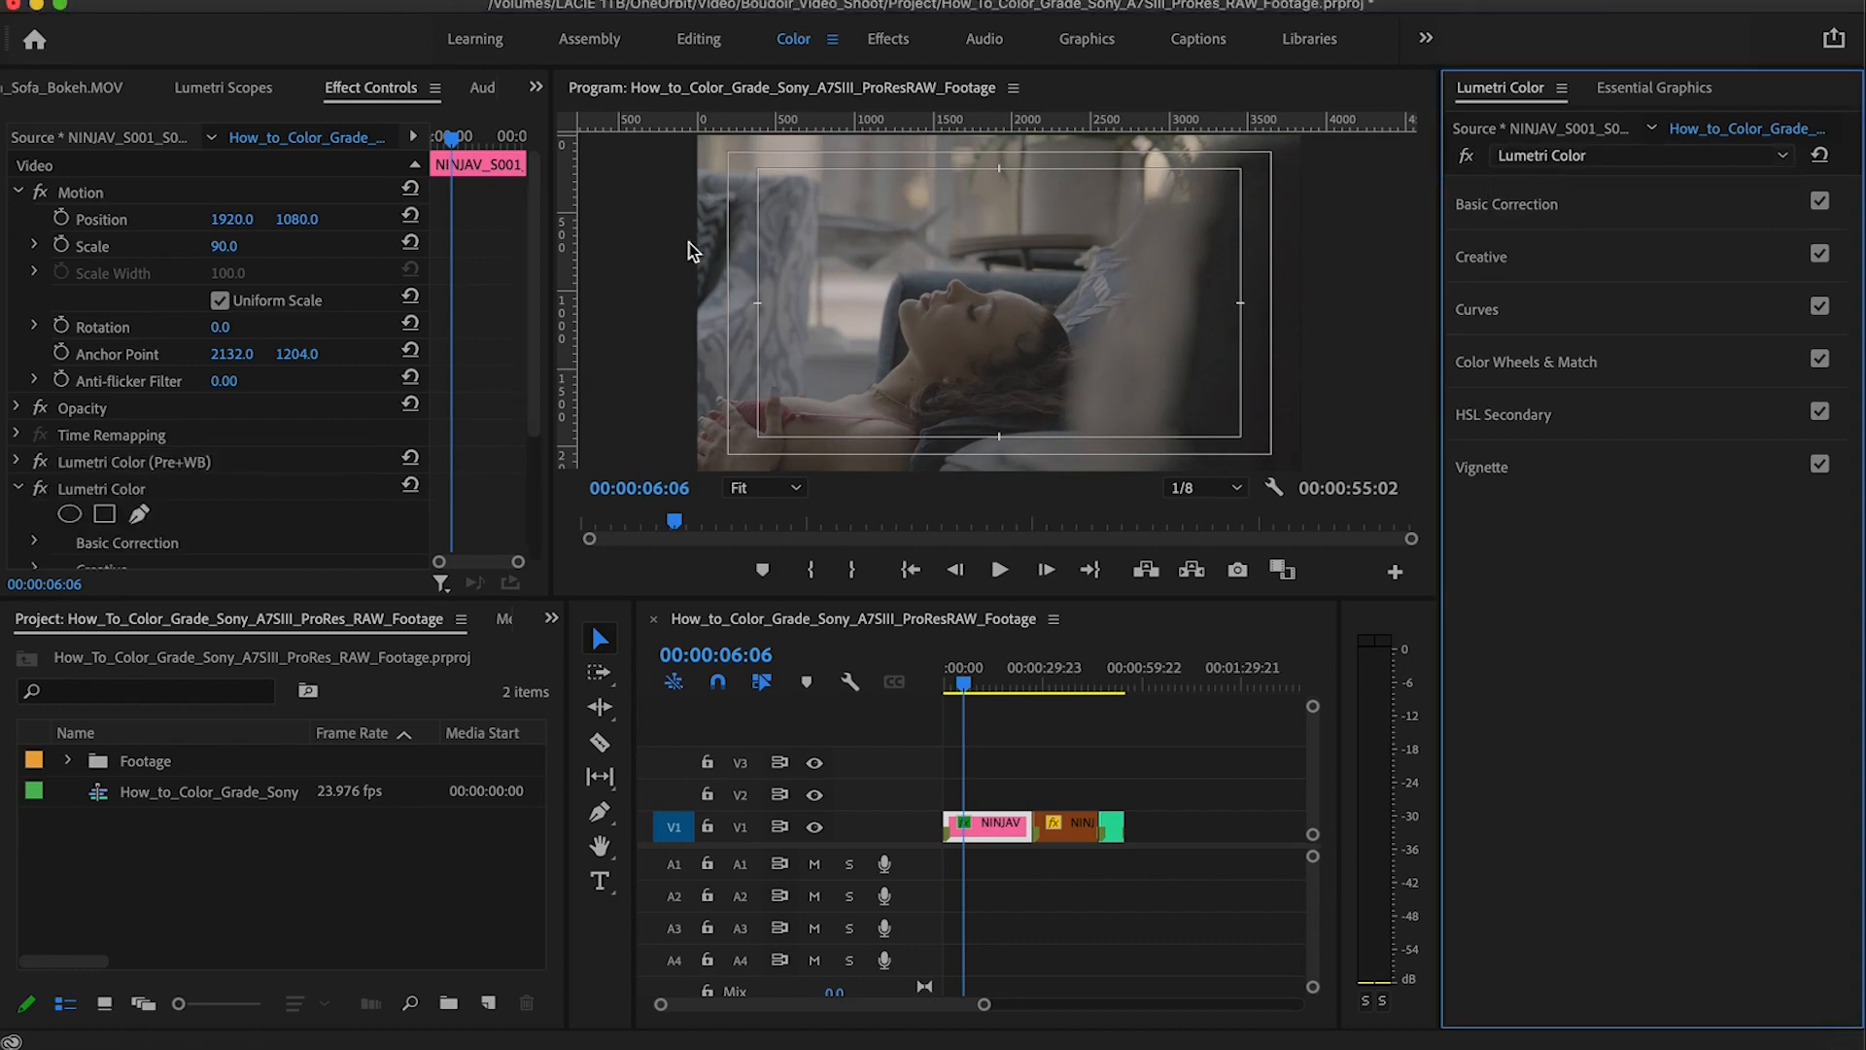
pyautogui.click(21, 490)
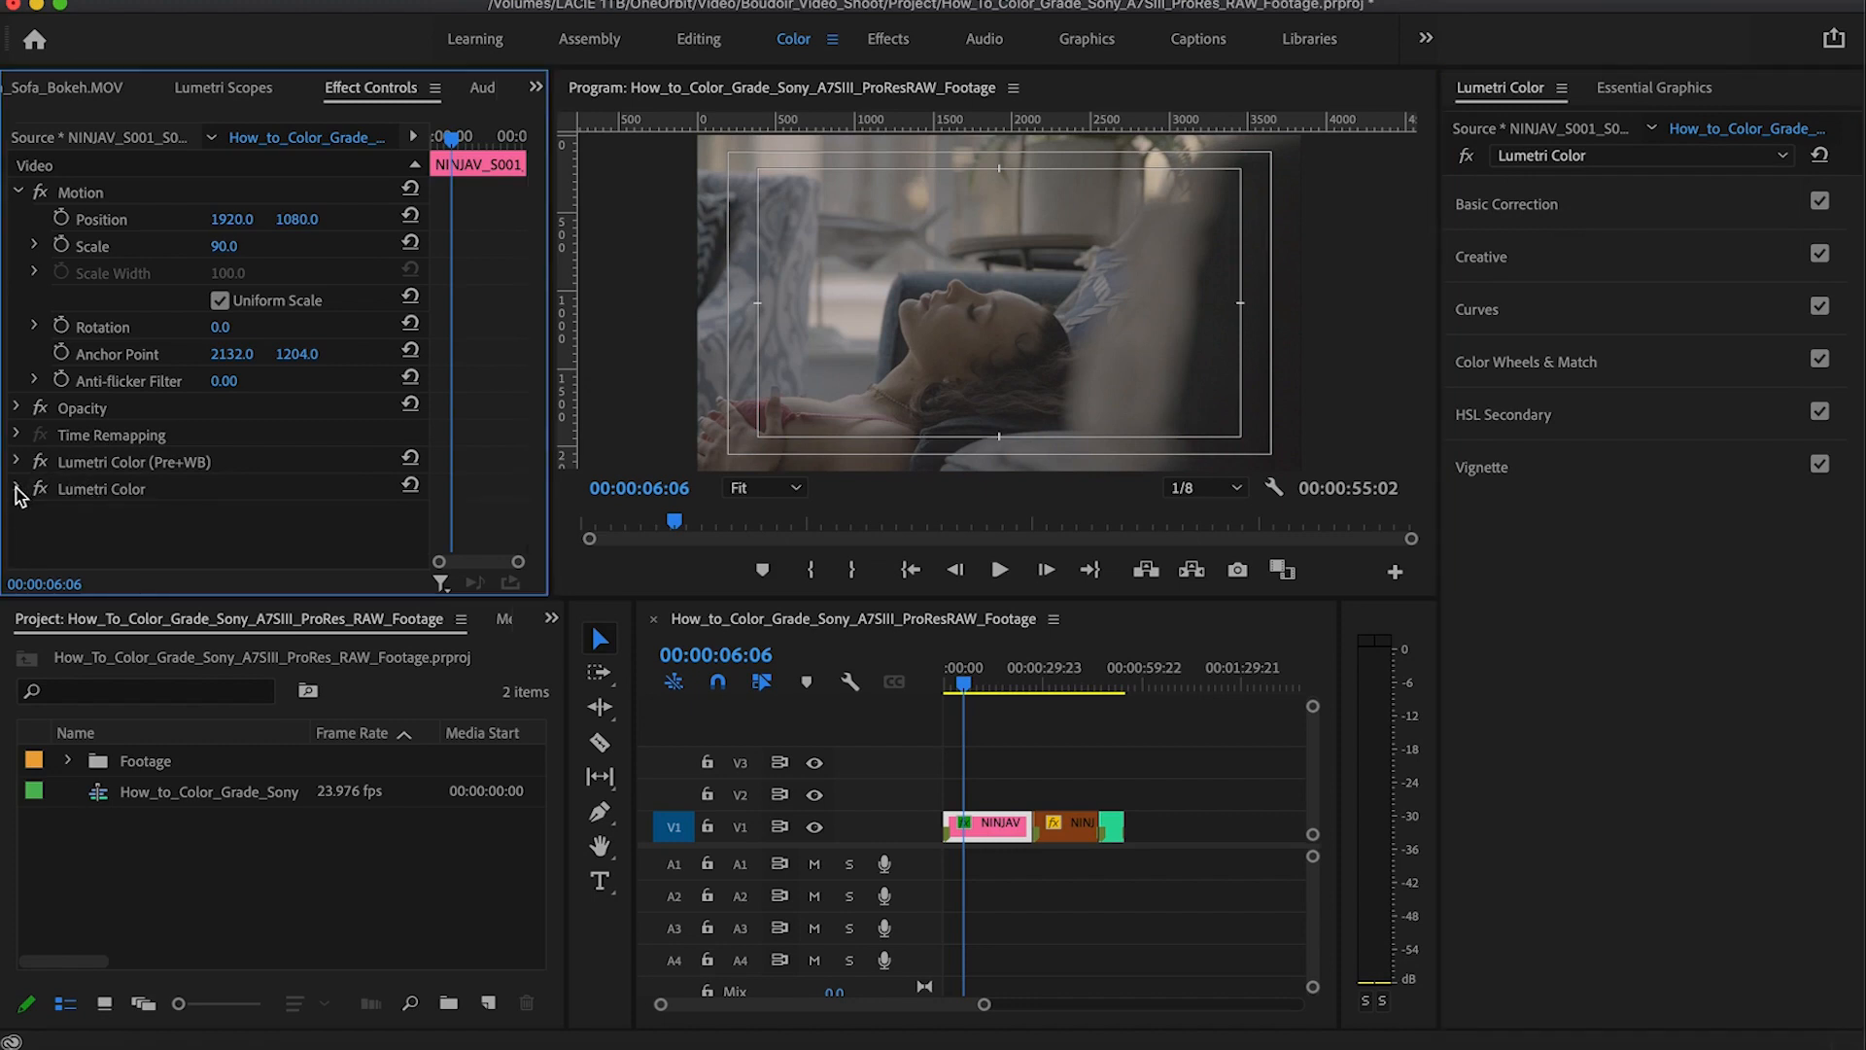
pyautogui.click(1527, 160)
pyautogui.click(1560, 275)
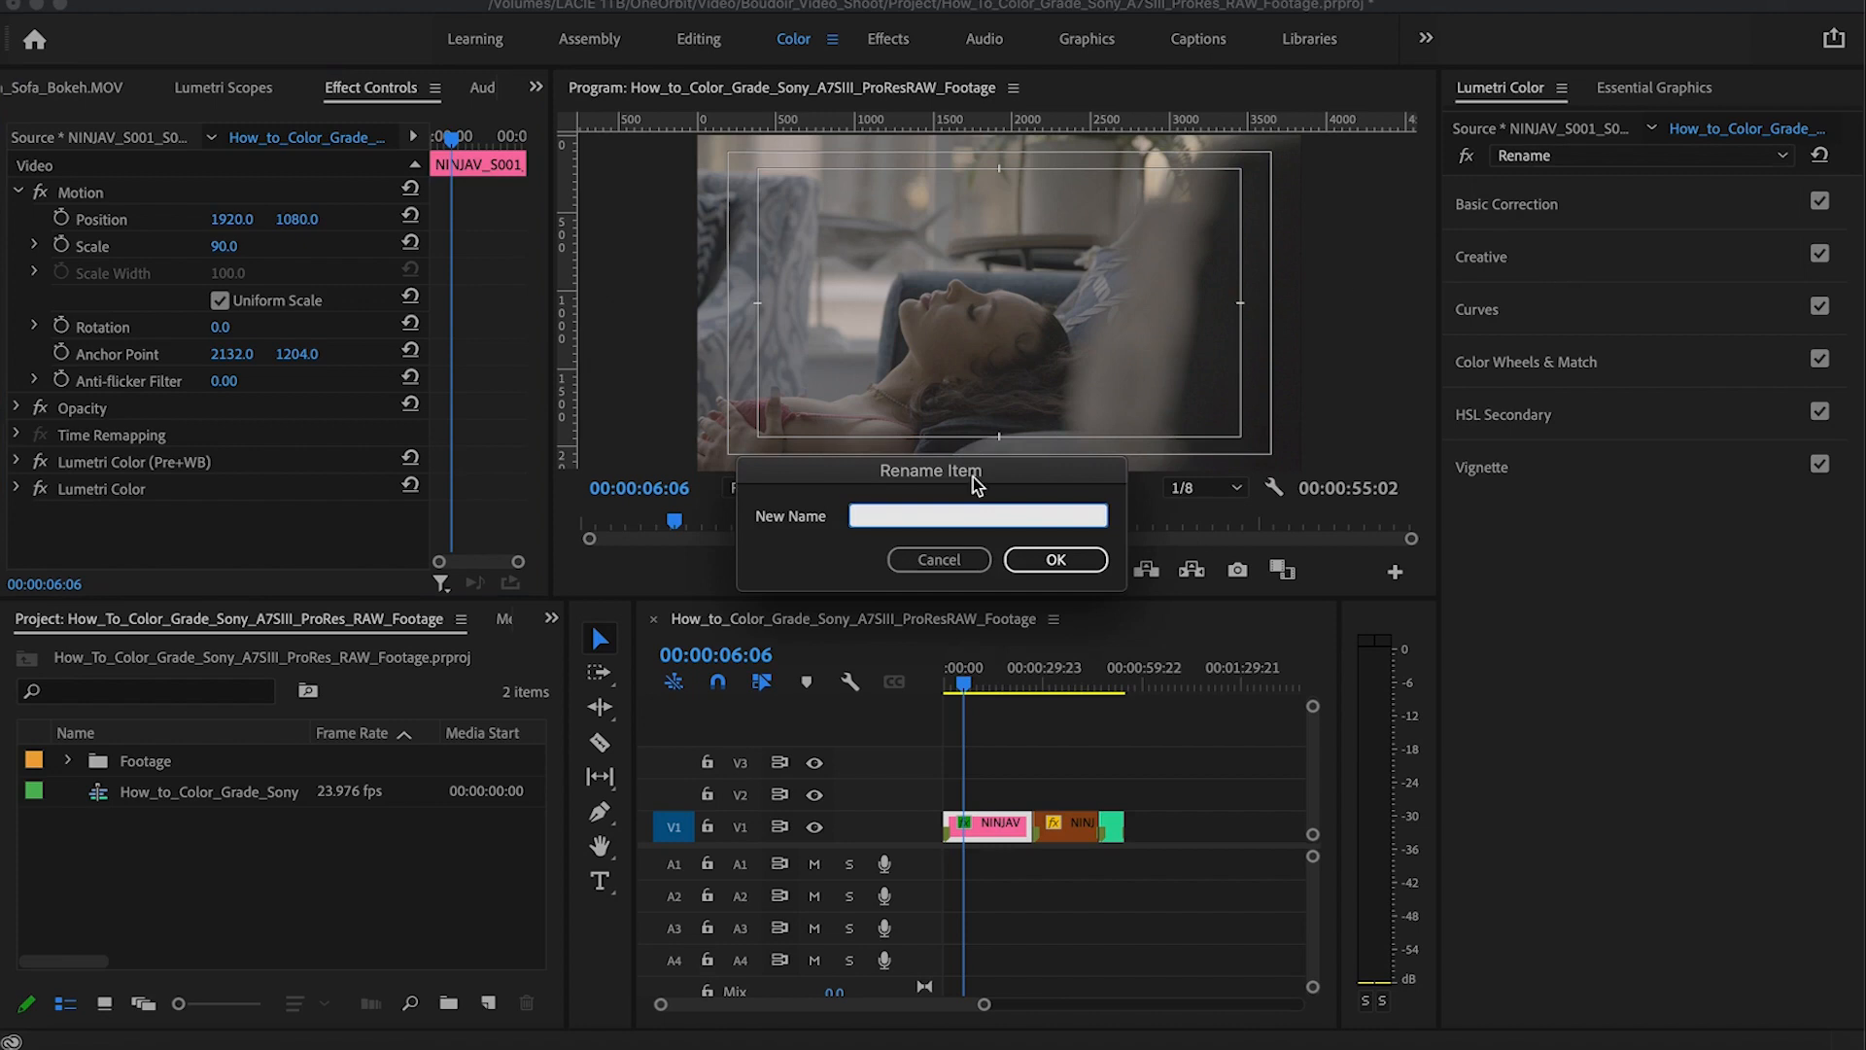
pyautogui.write('Conv+Post')
pyautogui.click(1055, 559)
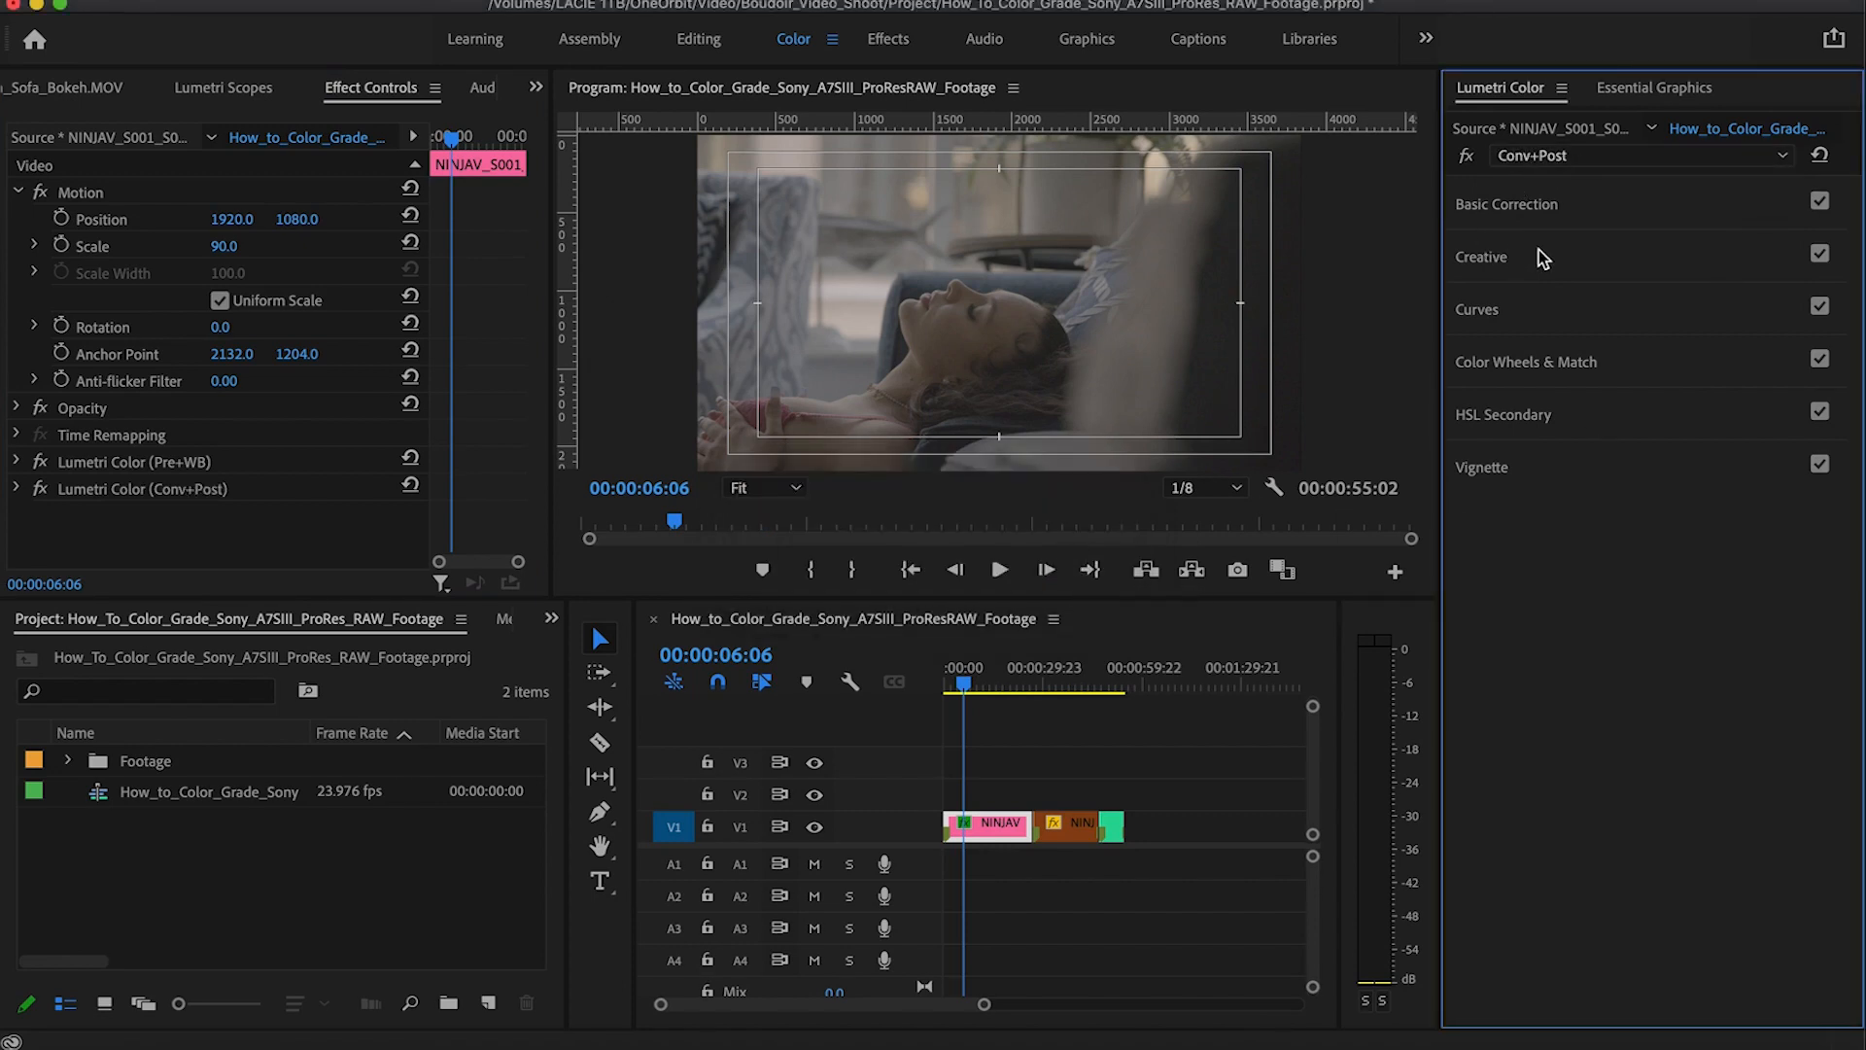
# Step: With the Lumetri Scopes shown, load the A7s Alex Daylight (High Scale 65x) LUT from Color Conversions' 65x folder as the Conv+Post effect's Input LUT
pyautogui.click(233, 89)
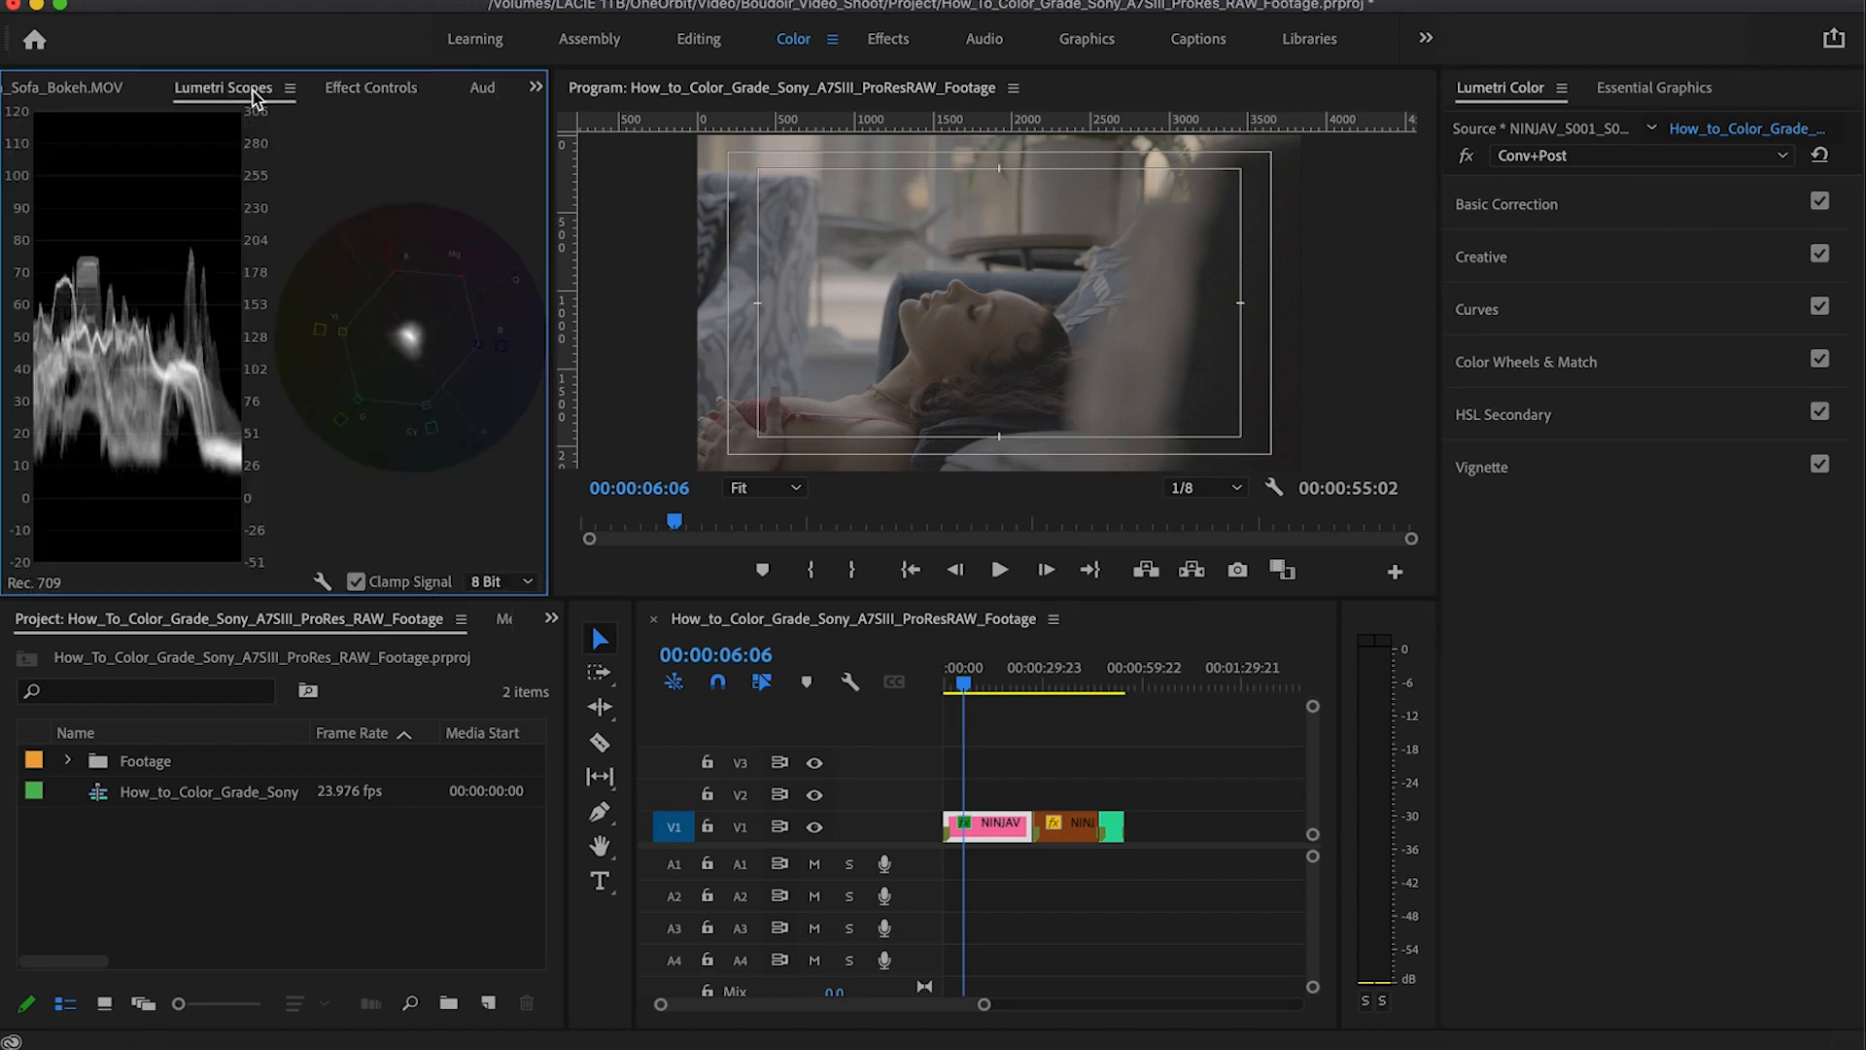
pyautogui.click(1509, 205)
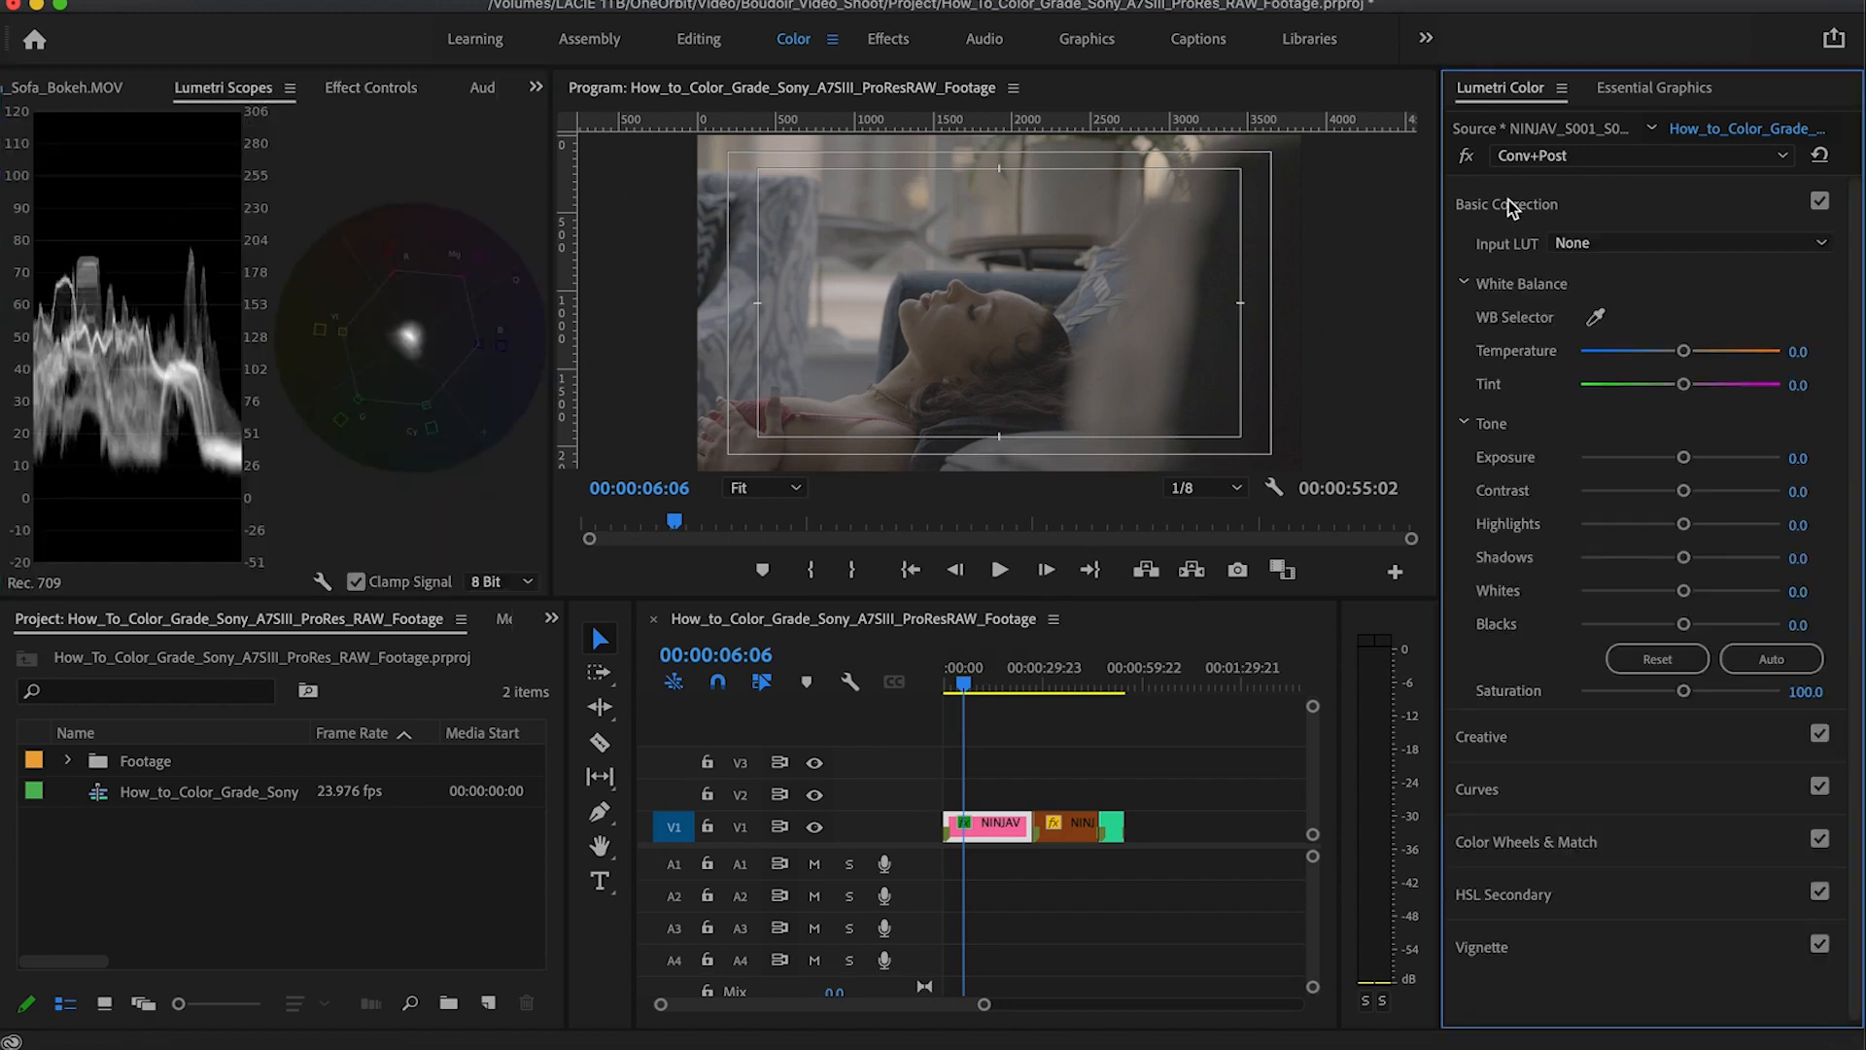
pyautogui.click(1592, 255)
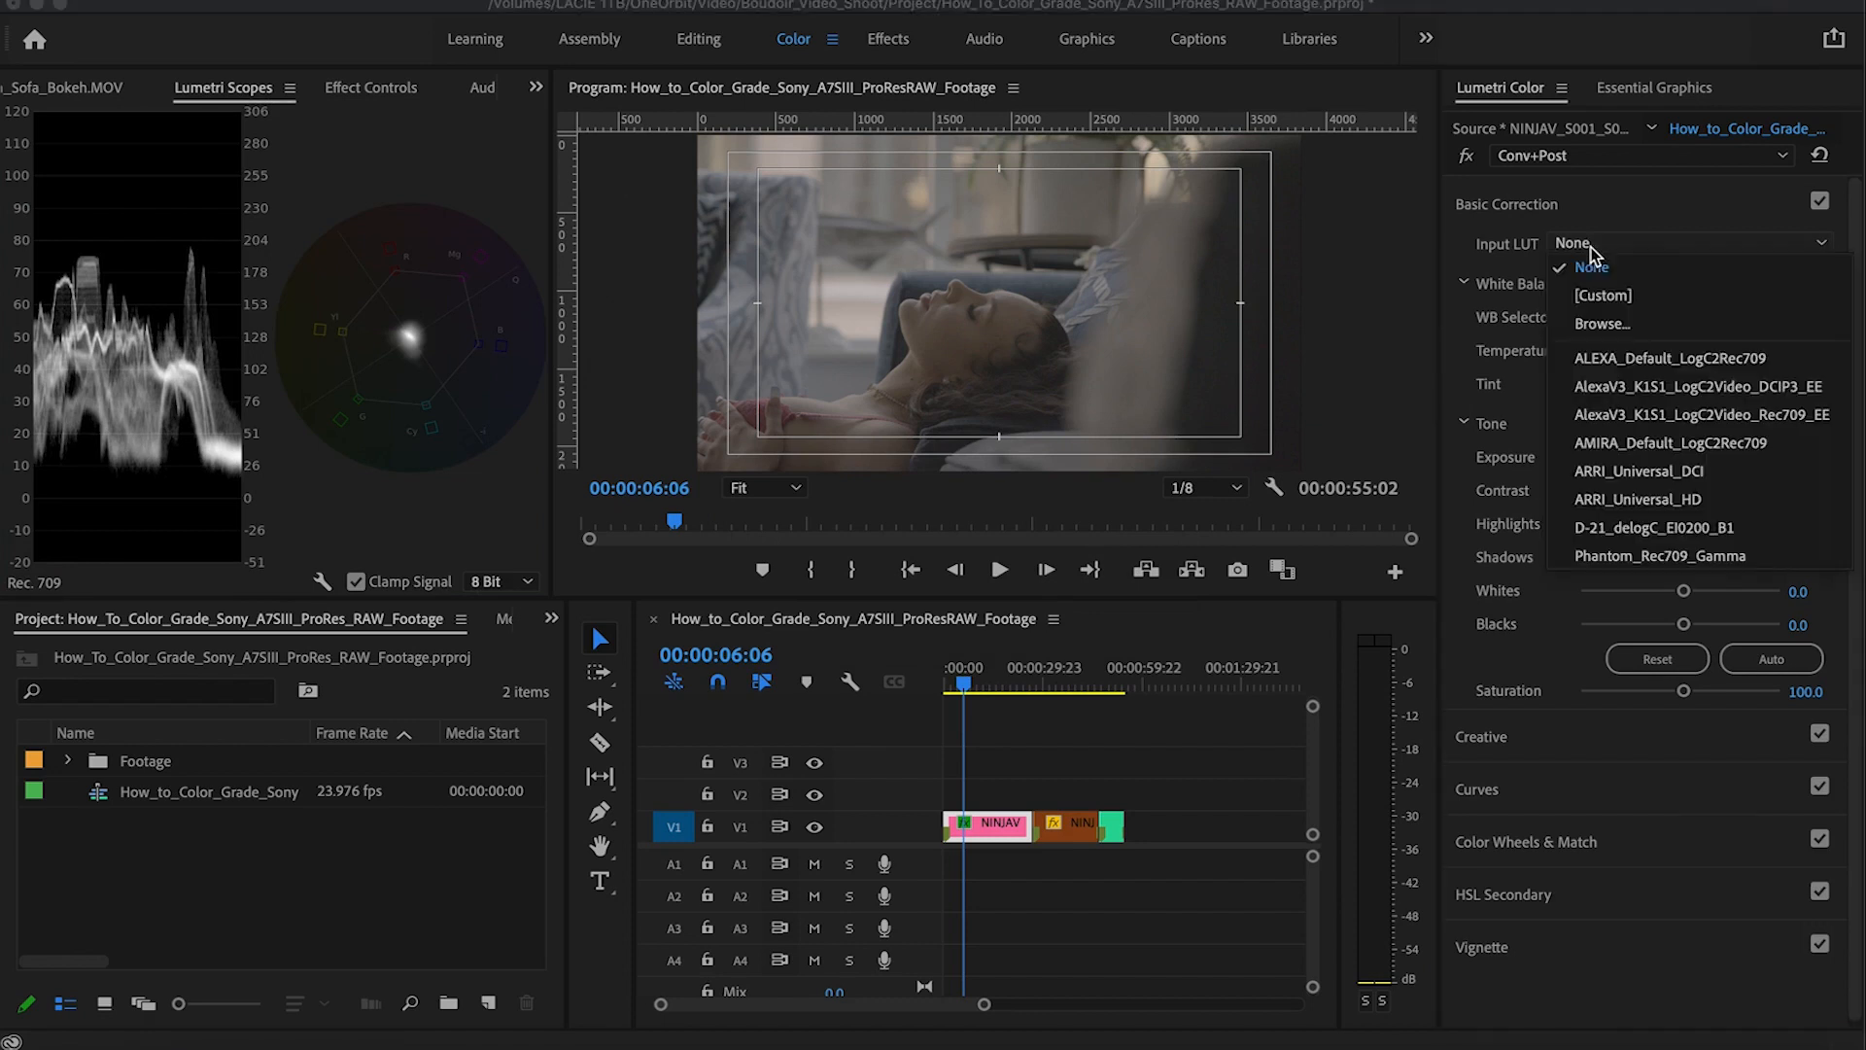
pyautogui.click(1601, 323)
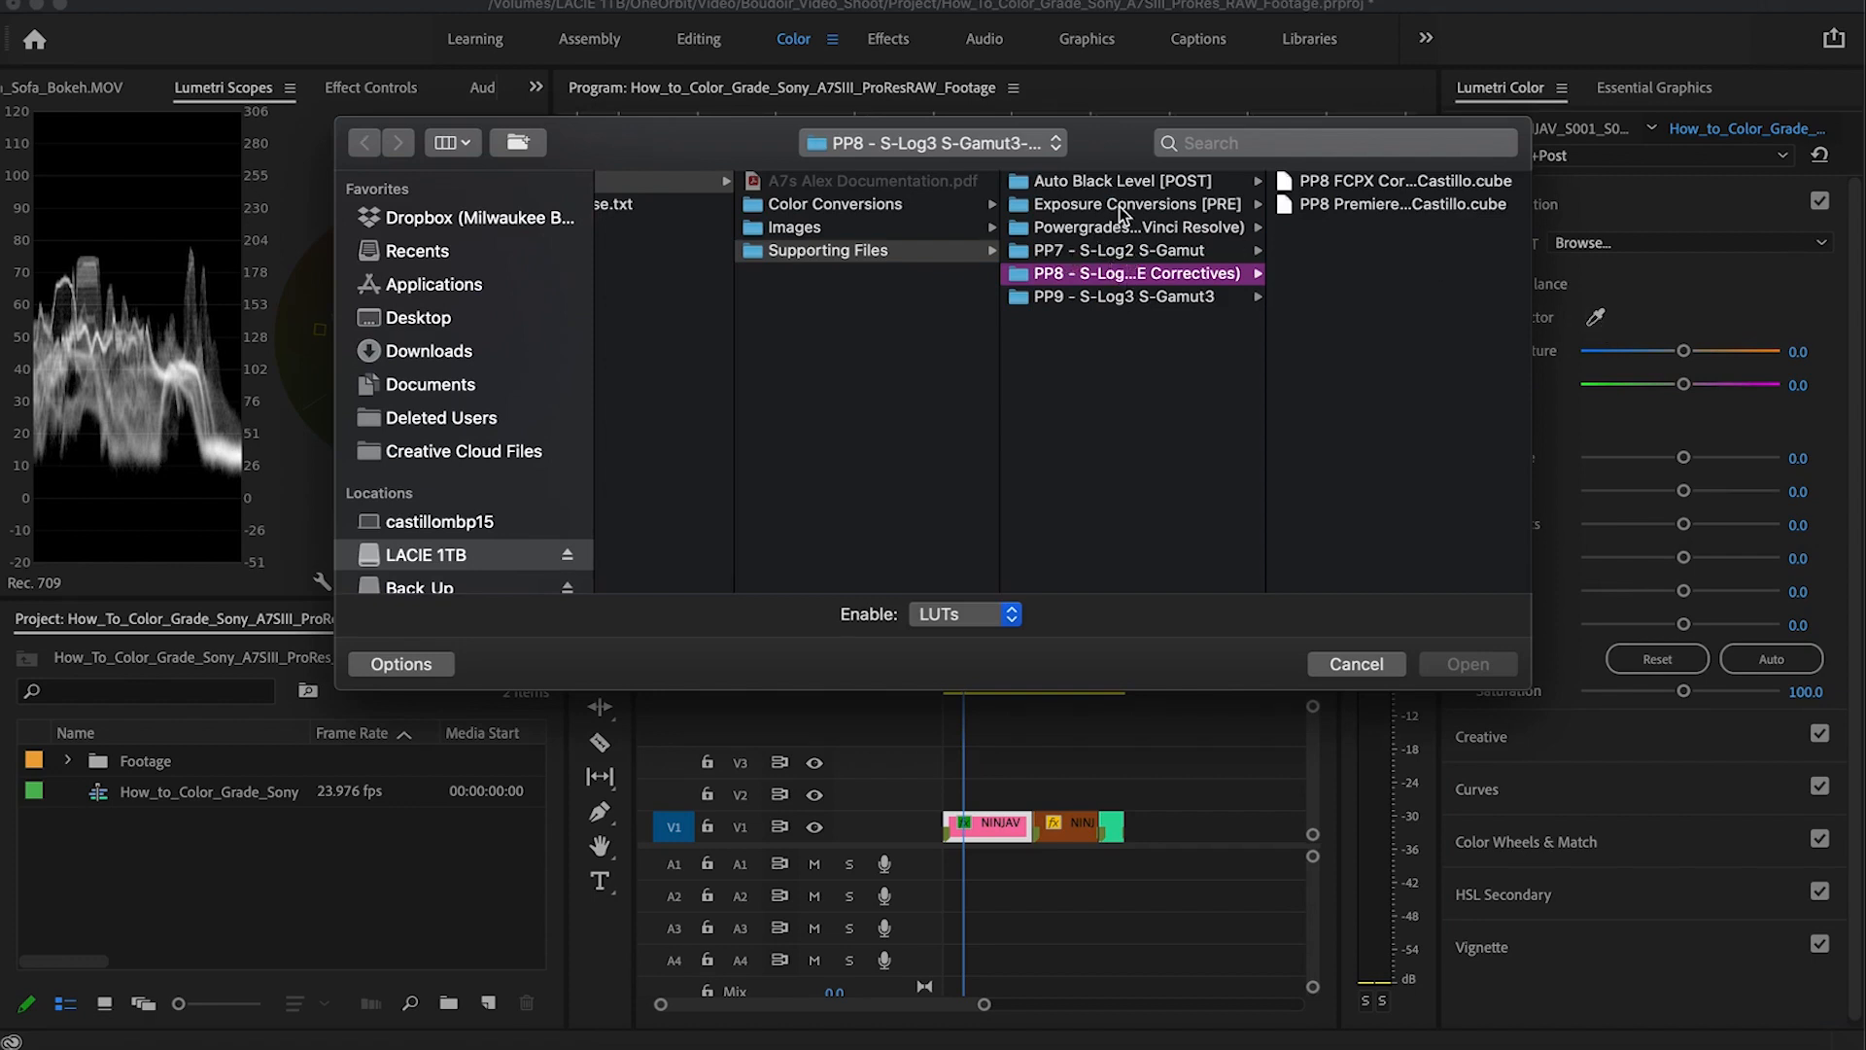
pyautogui.click(879, 206)
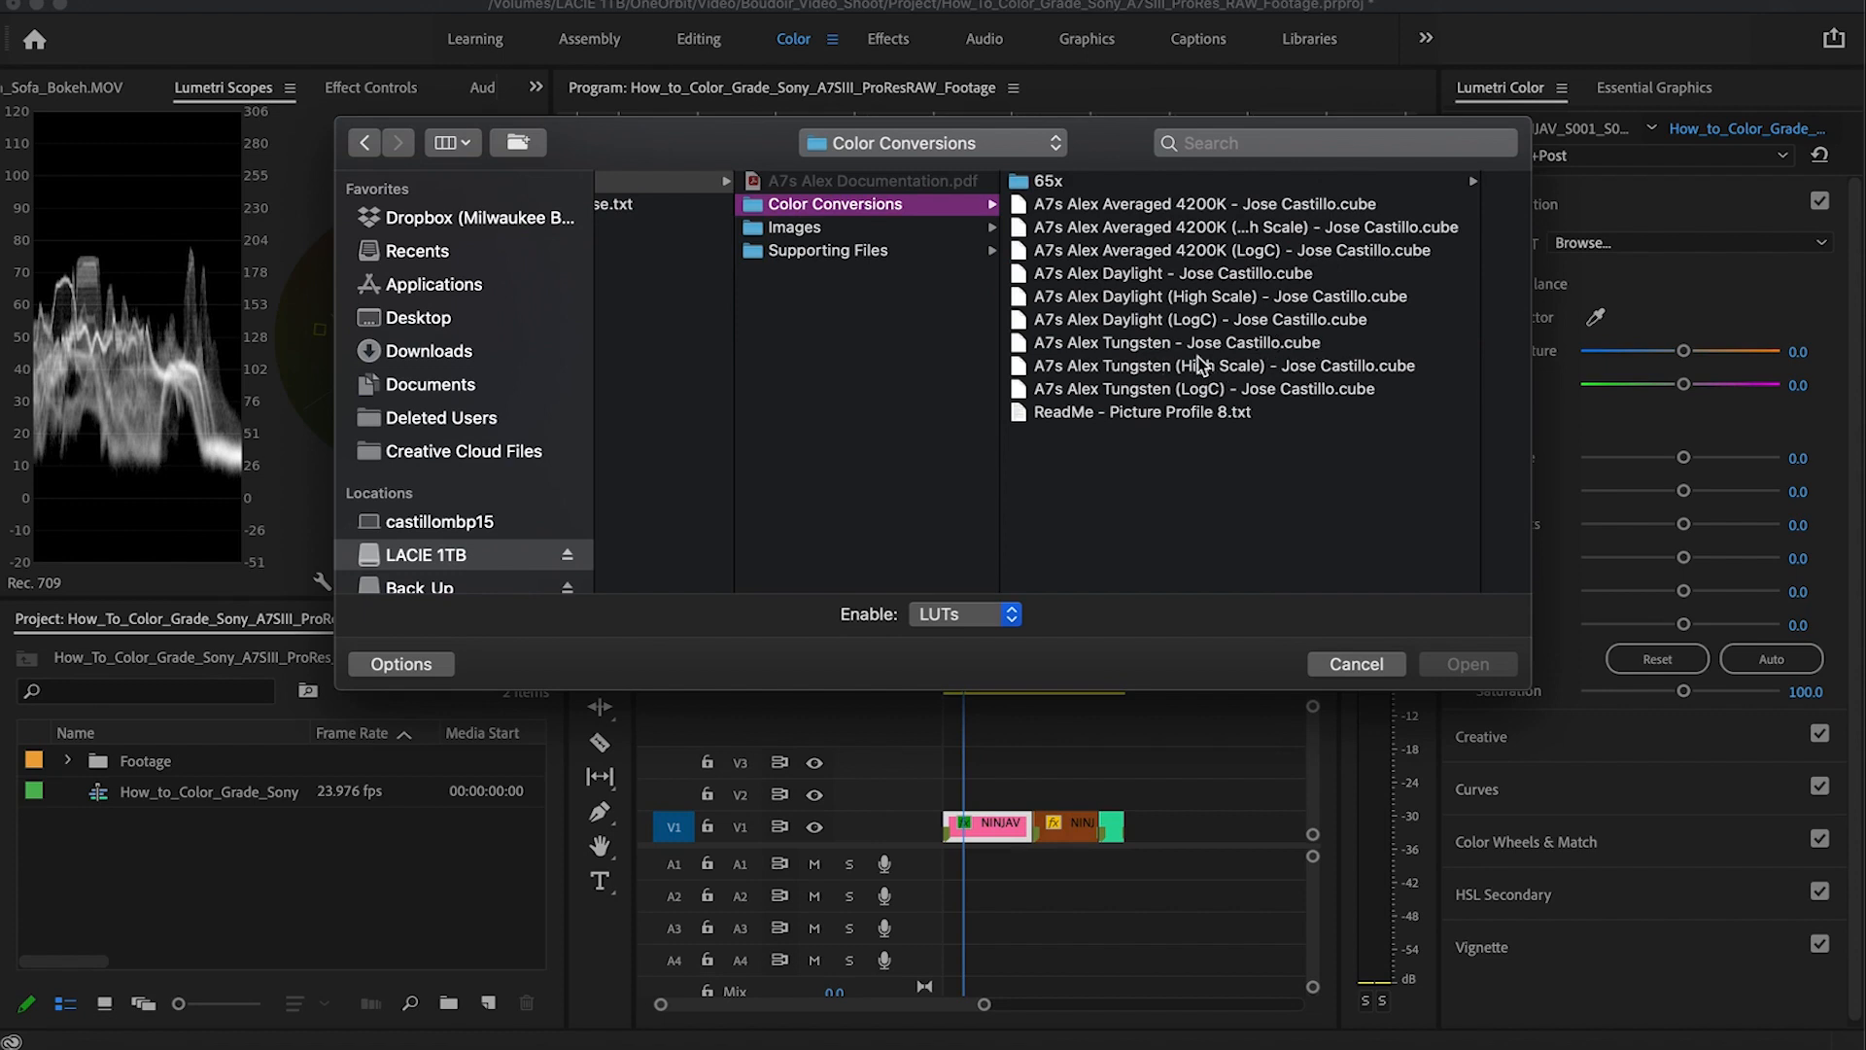
pyautogui.click(1047, 183)
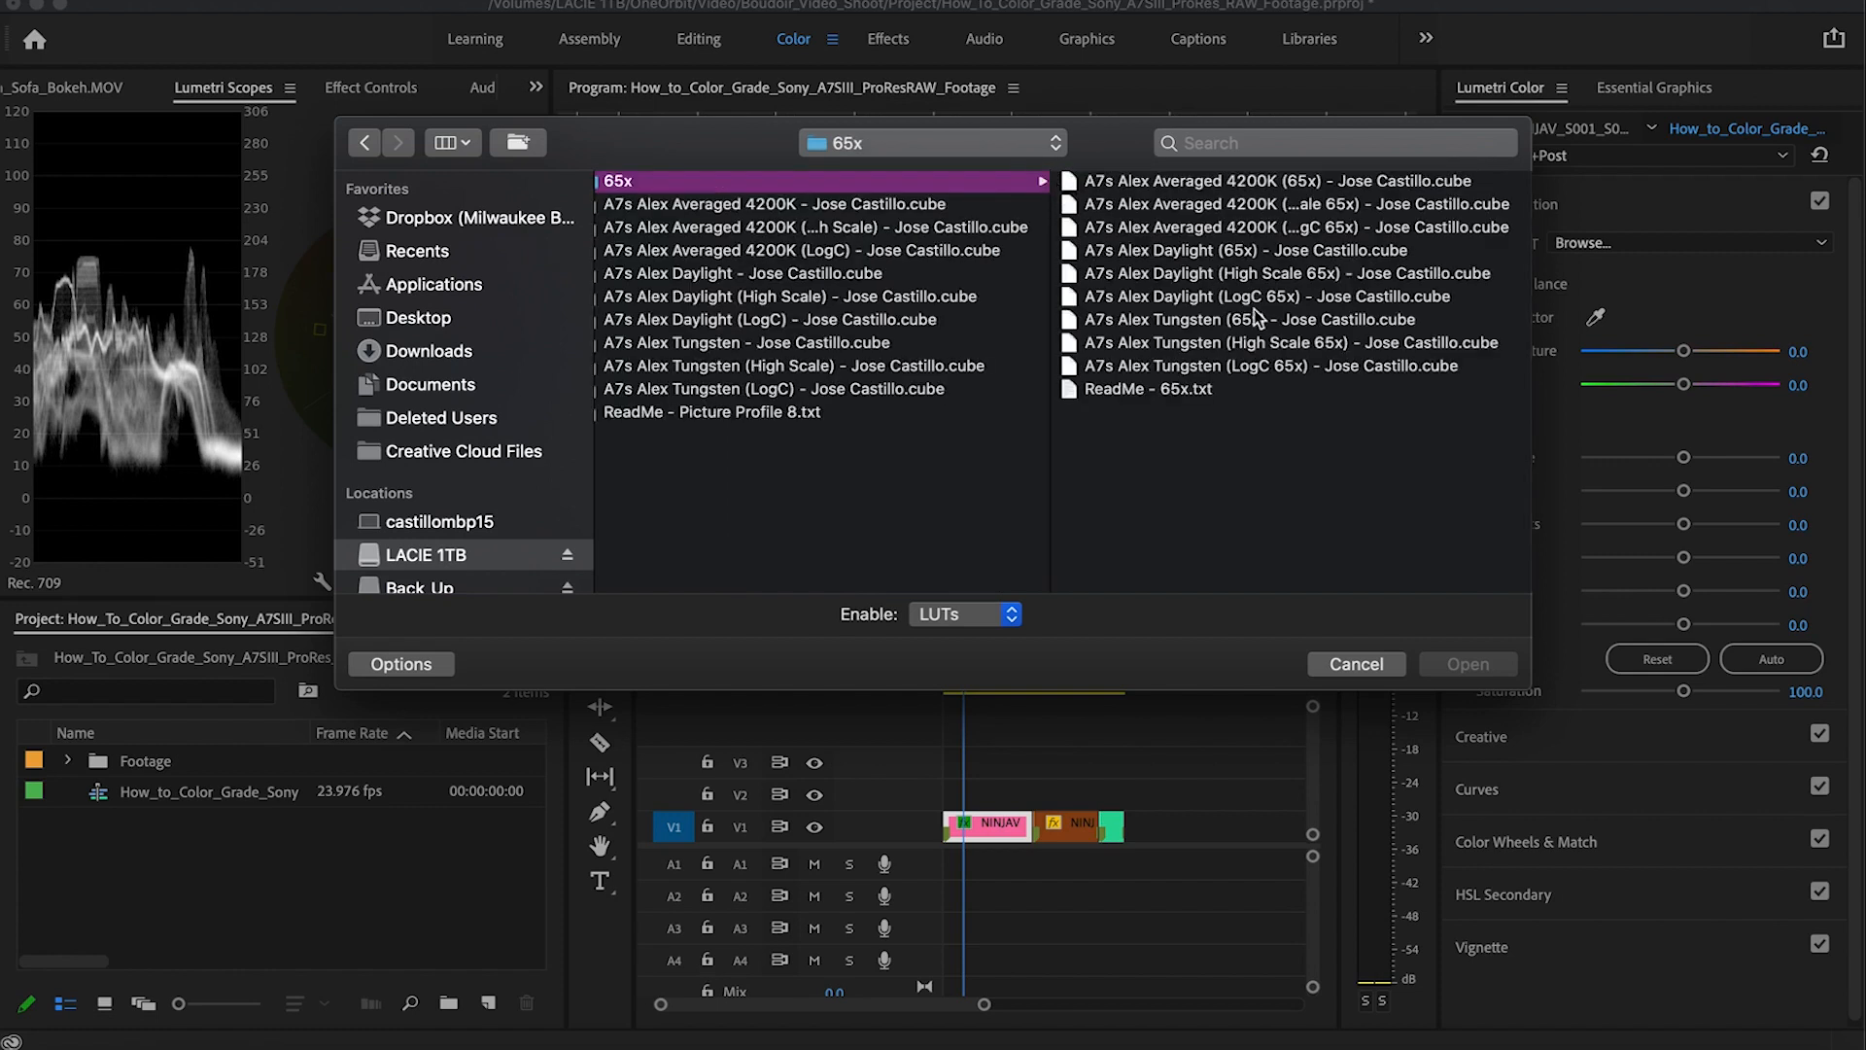
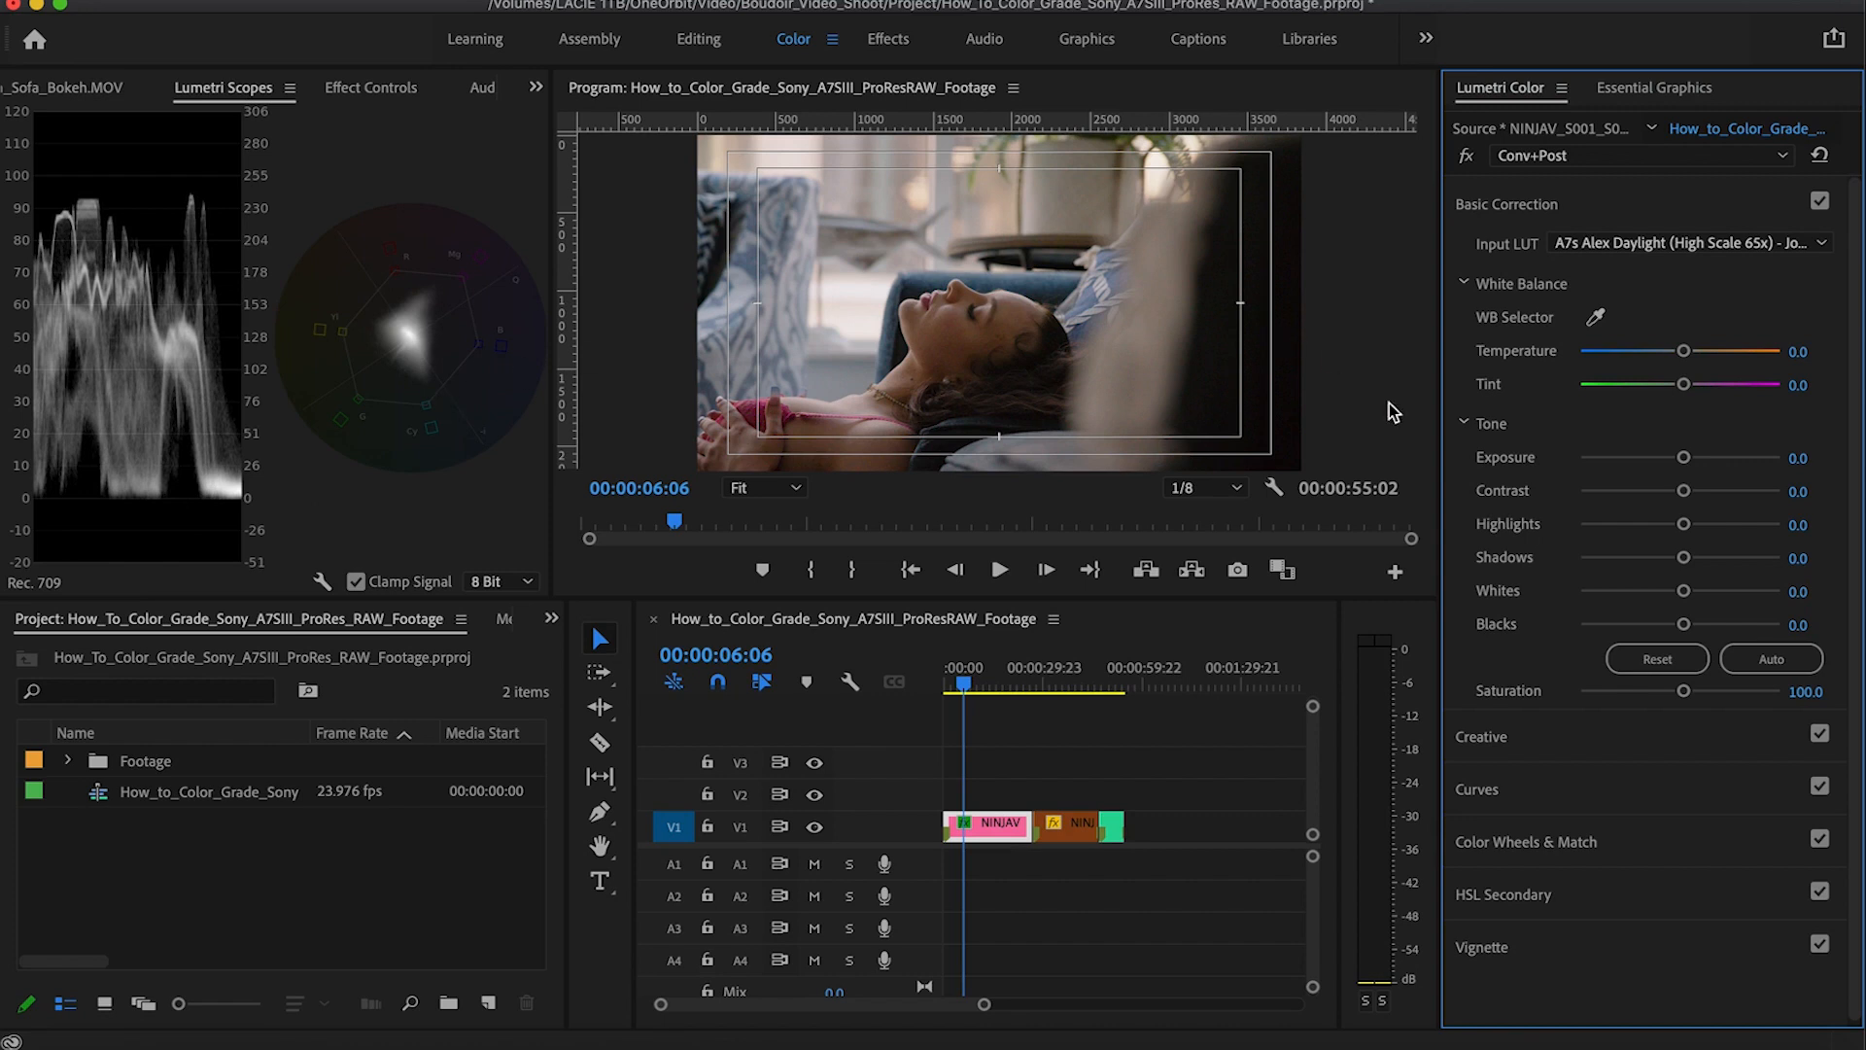
# Step: Load the Auto Black Level 1 [POST] LUT from the Auto Black Level [POST] folder as the Conv+Post effect's Creative look
pyautogui.click(1497, 739)
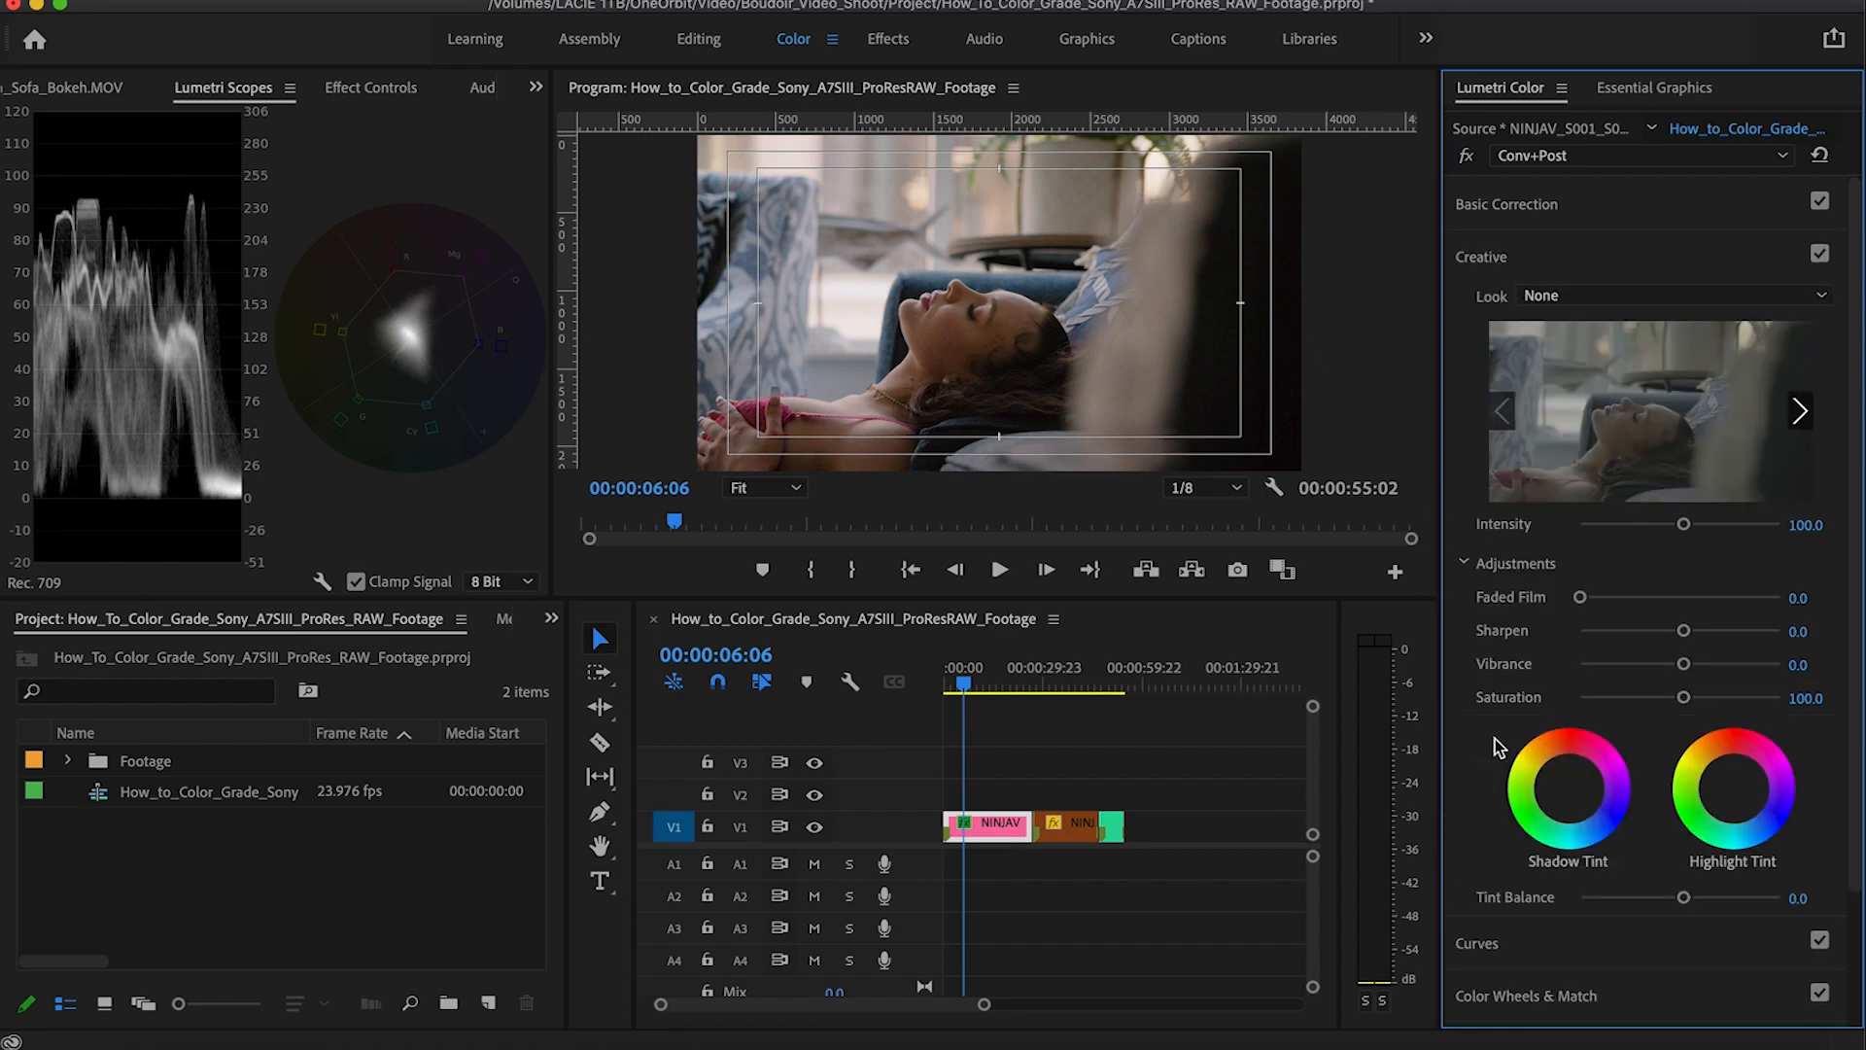
pyautogui.click(1543, 299)
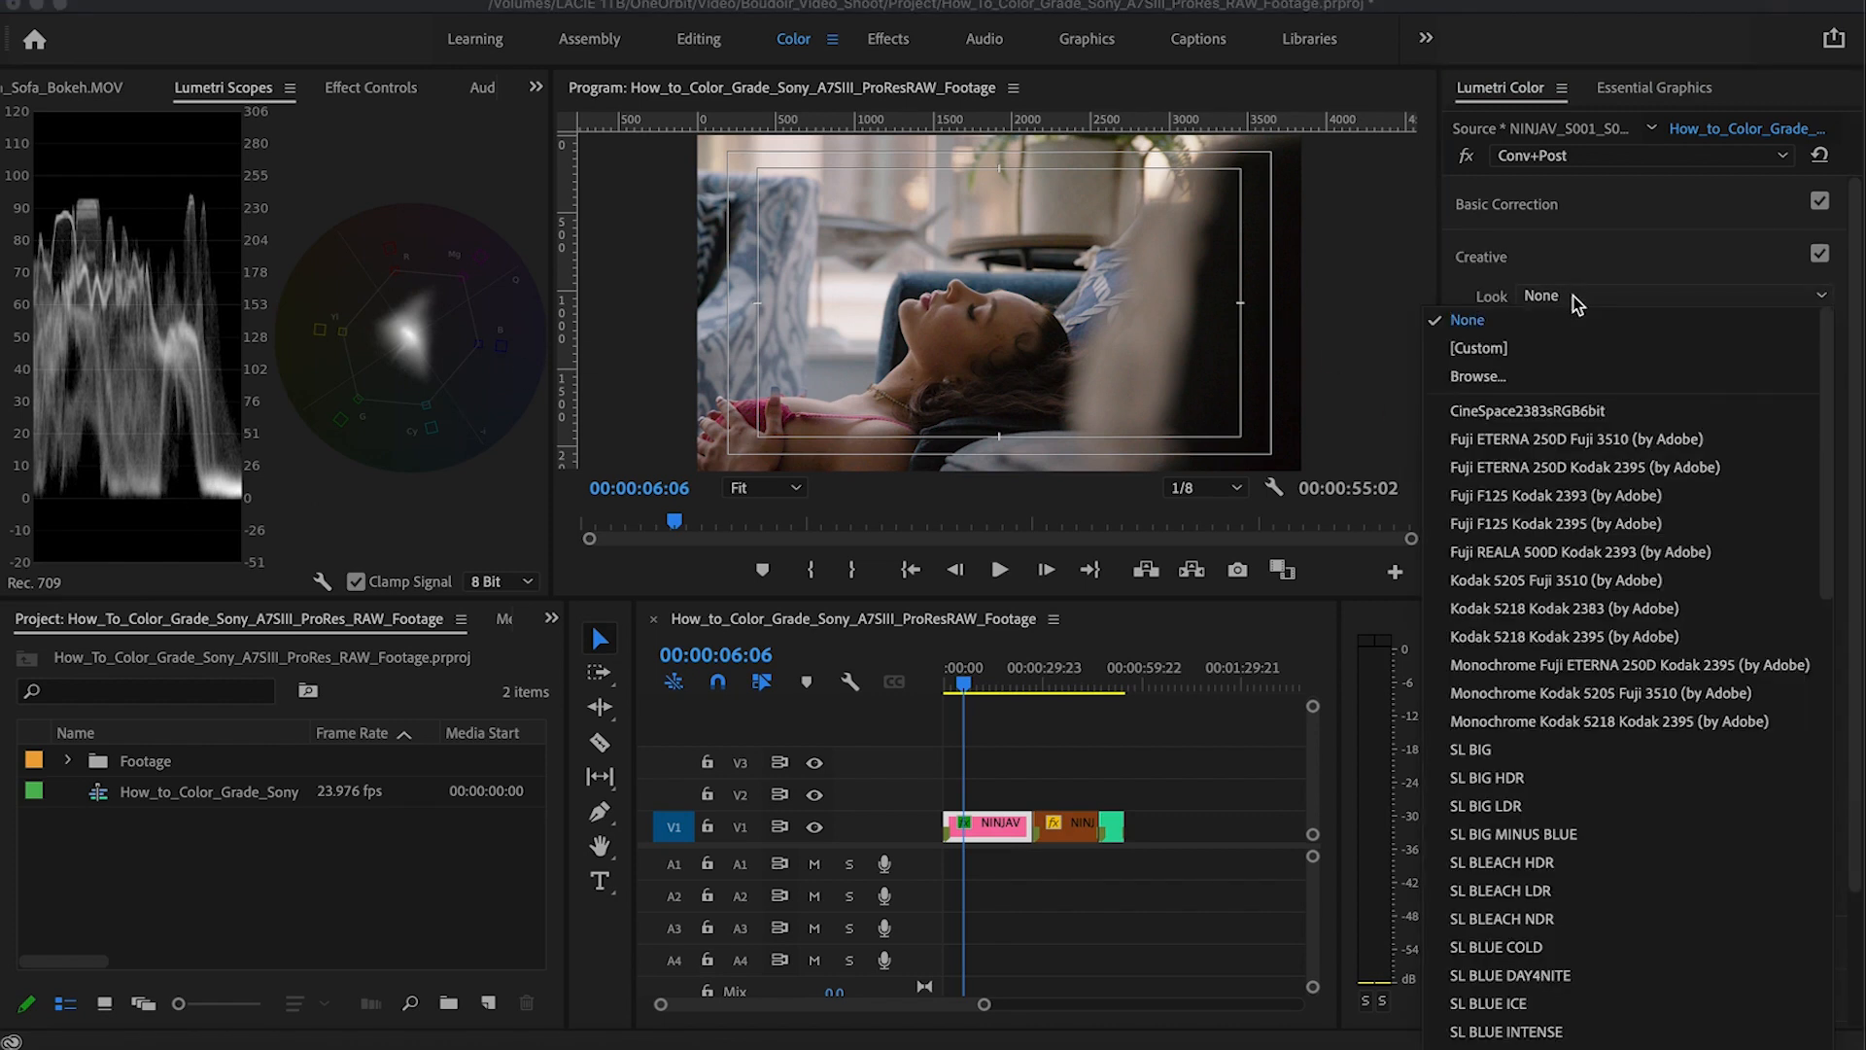
pyautogui.click(1493, 375)
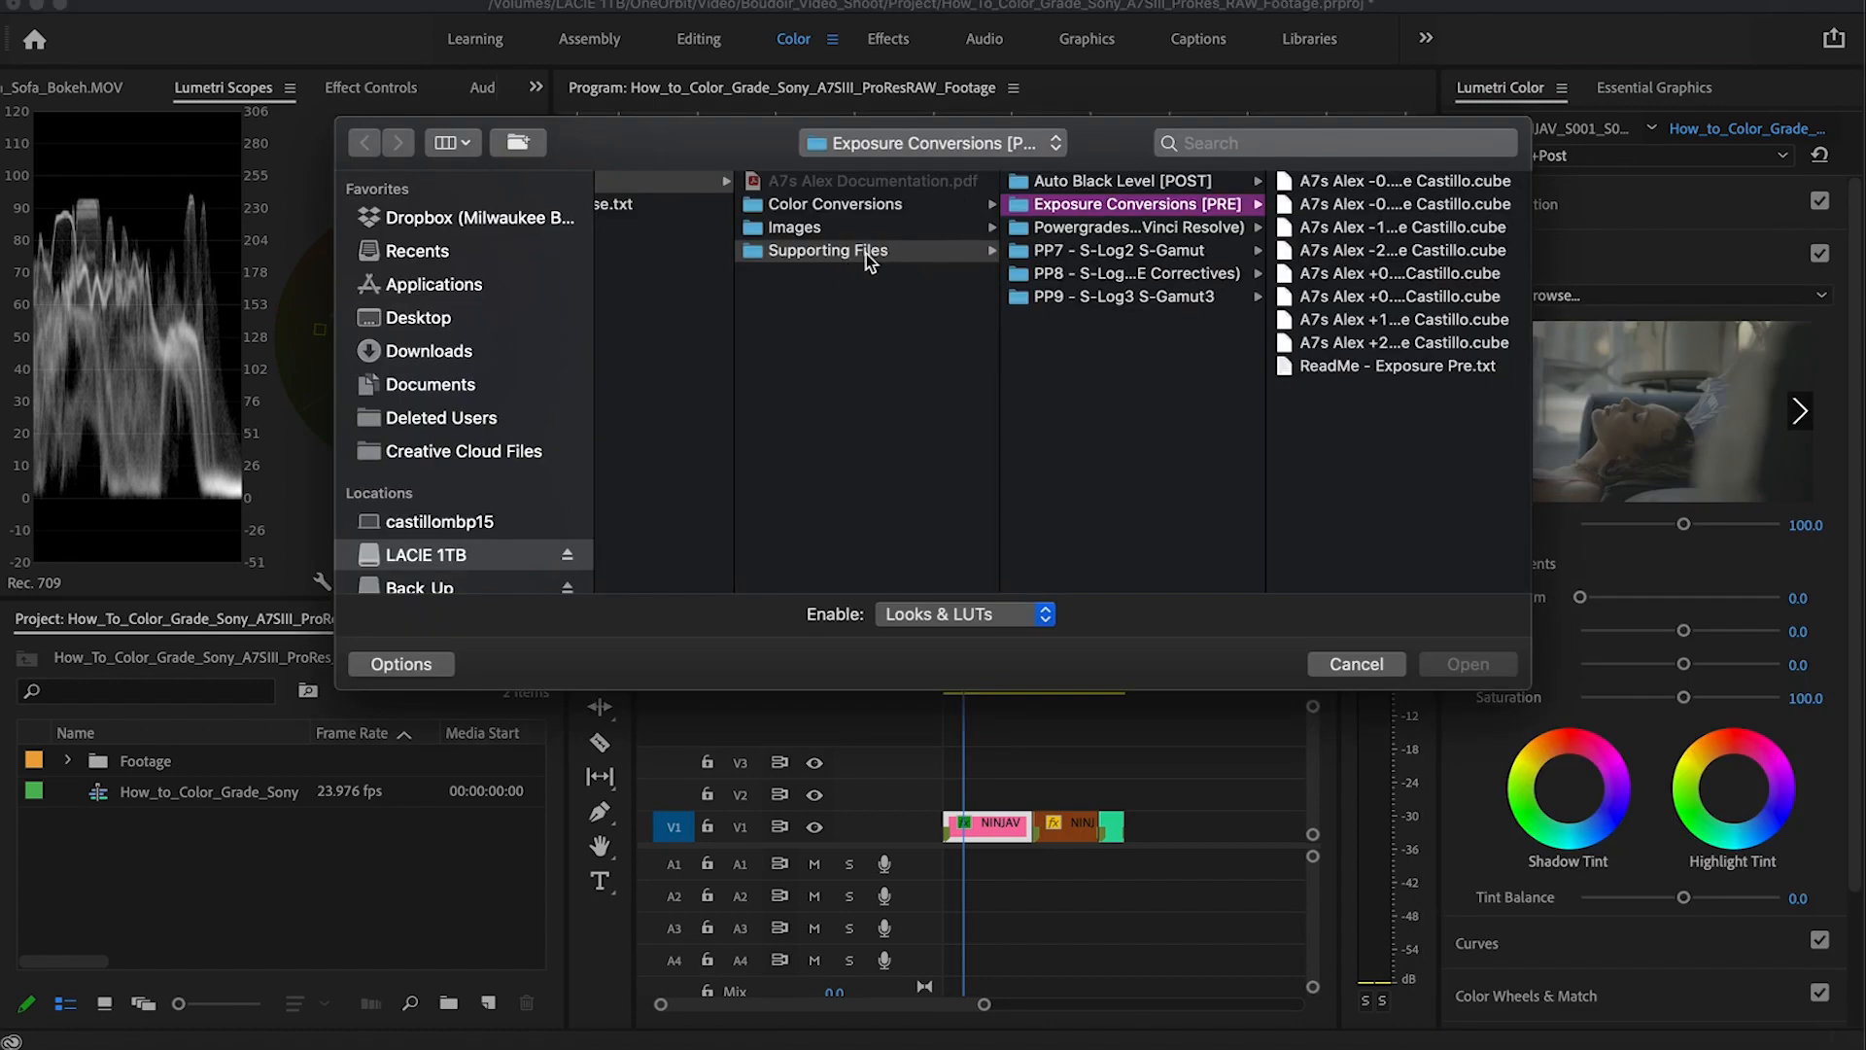
pyautogui.click(1169, 183)
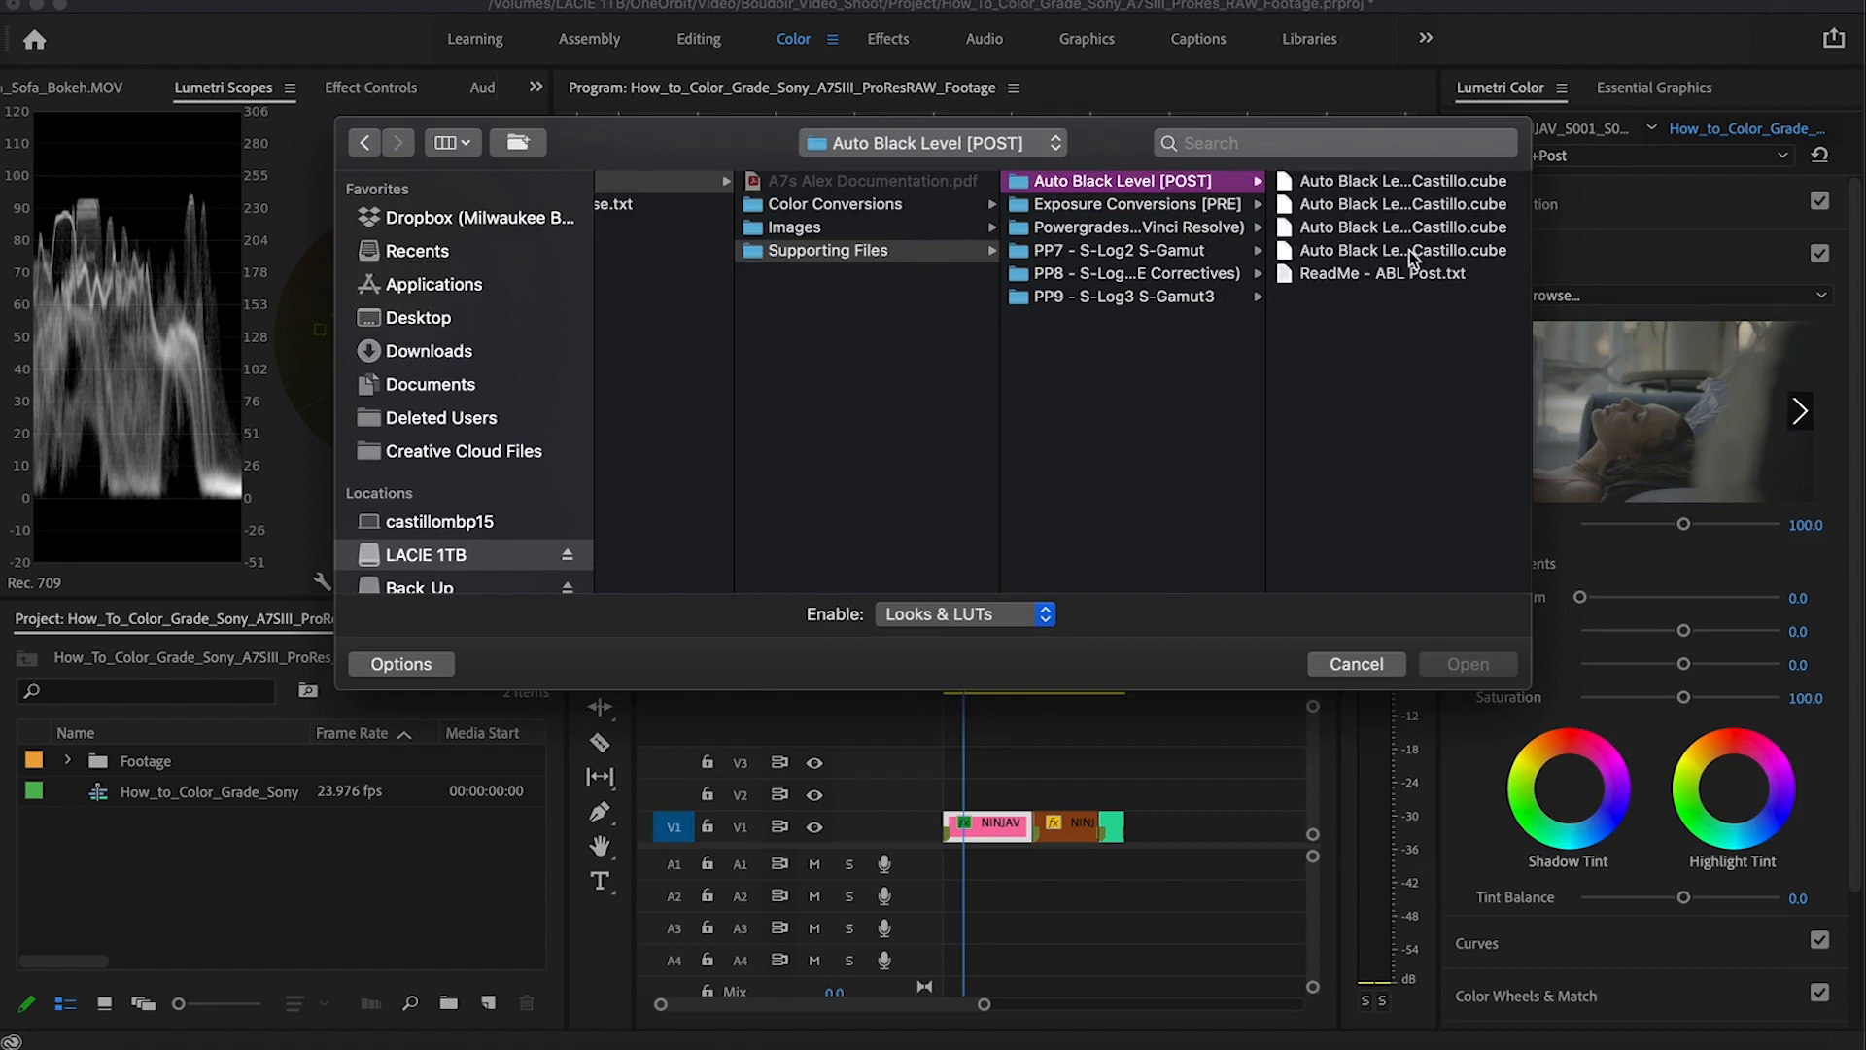
pyautogui.click(1399, 184)
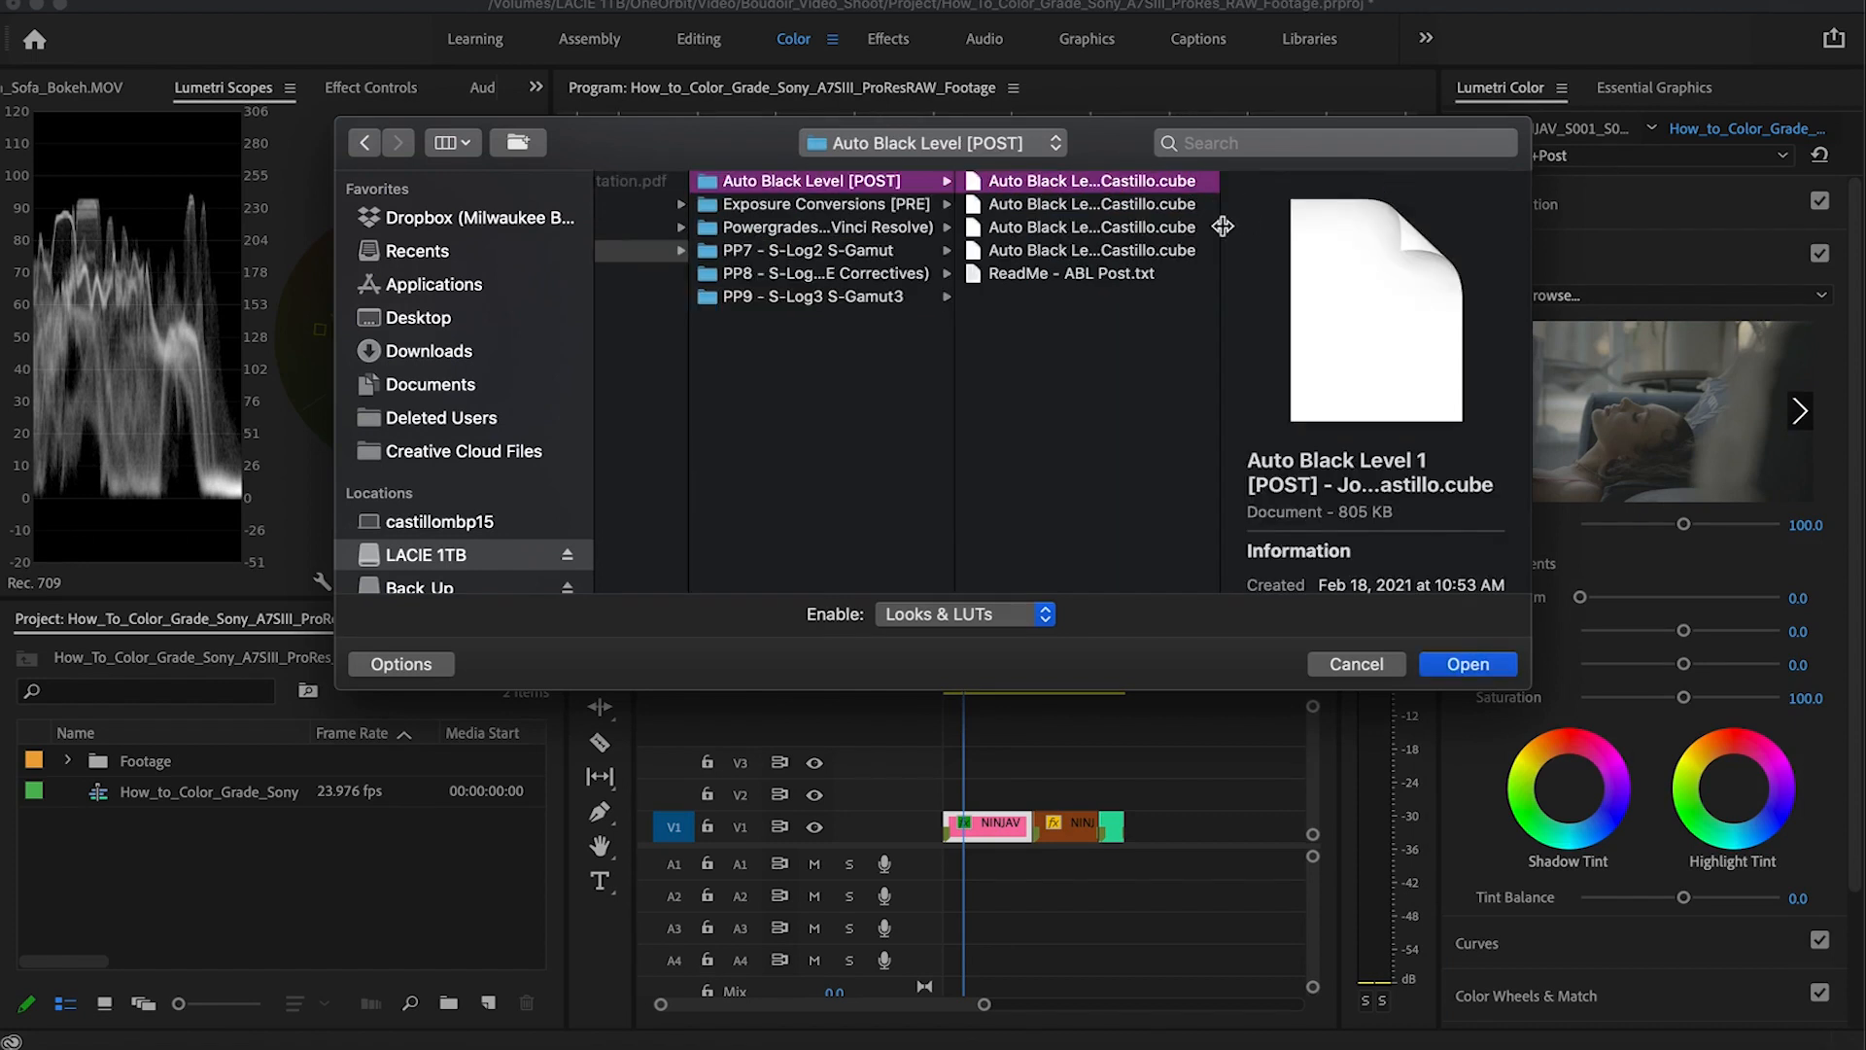
pyautogui.moveTo(1219, 229); pyautogui.dragTo(1411, 233)
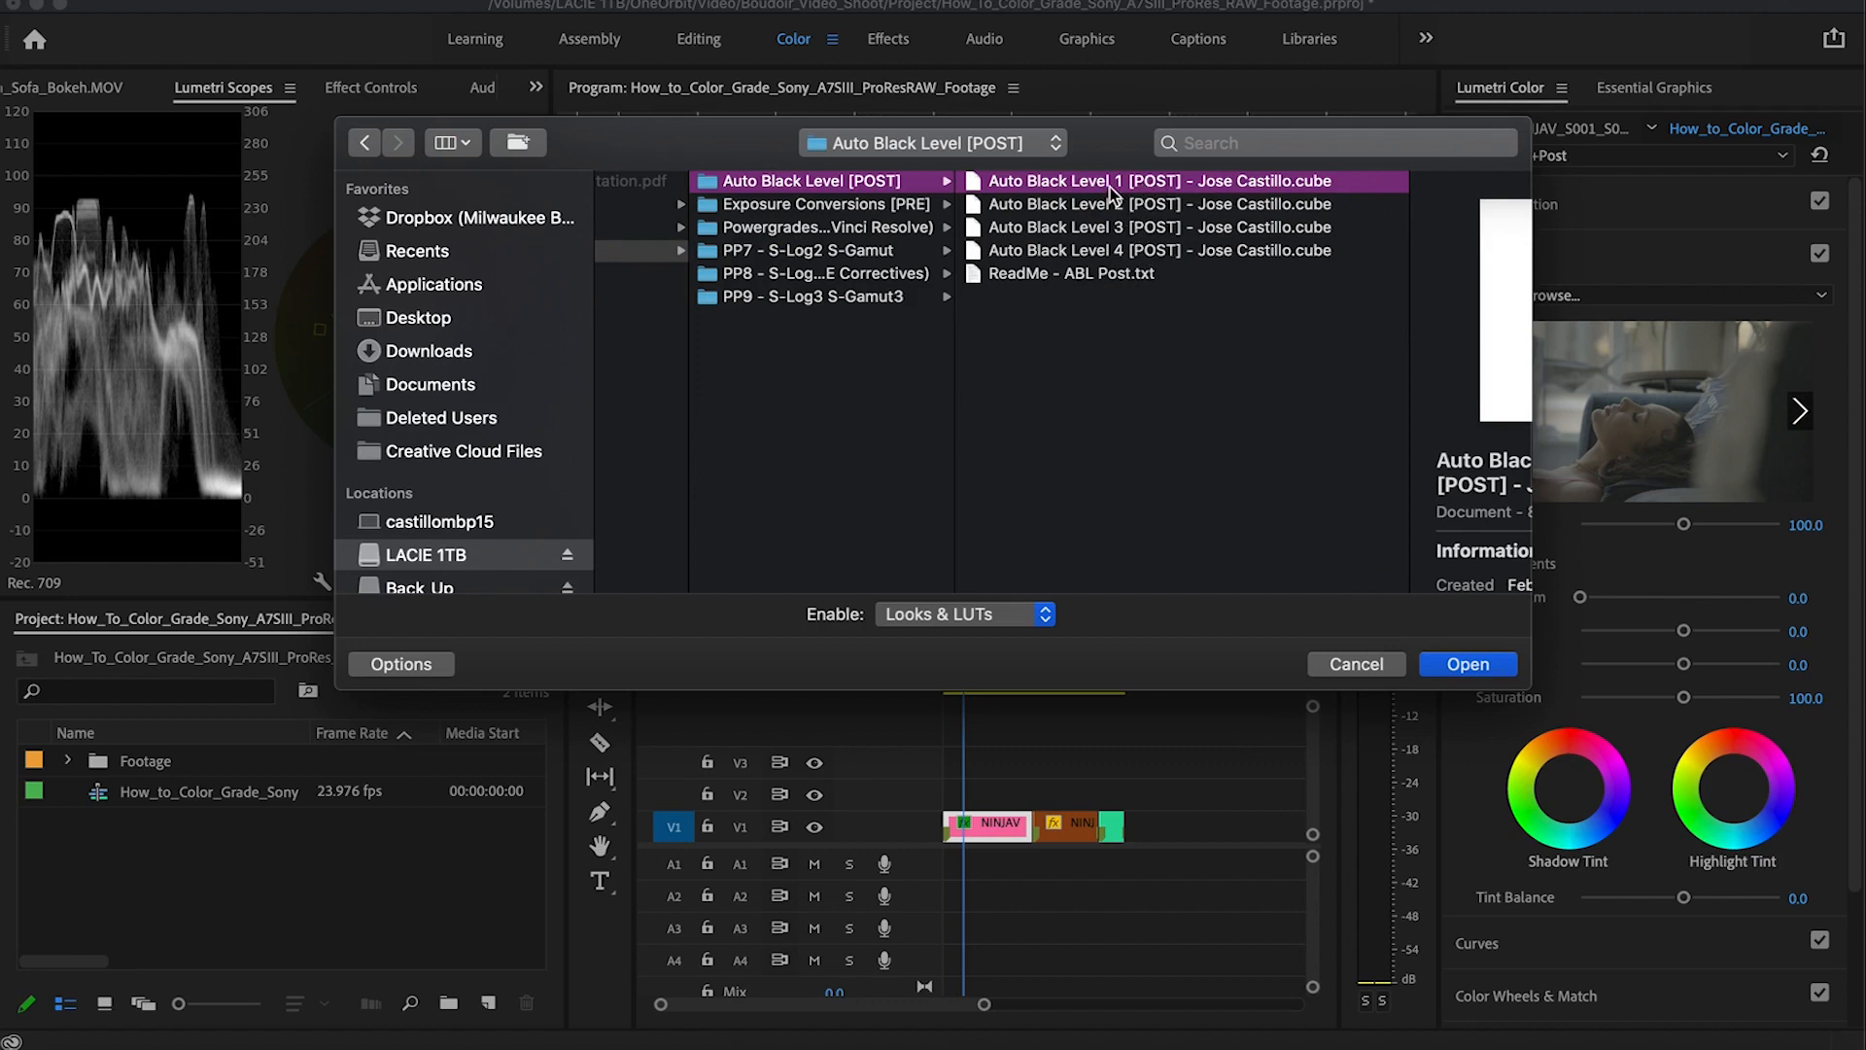
pyautogui.click(1446, 663)
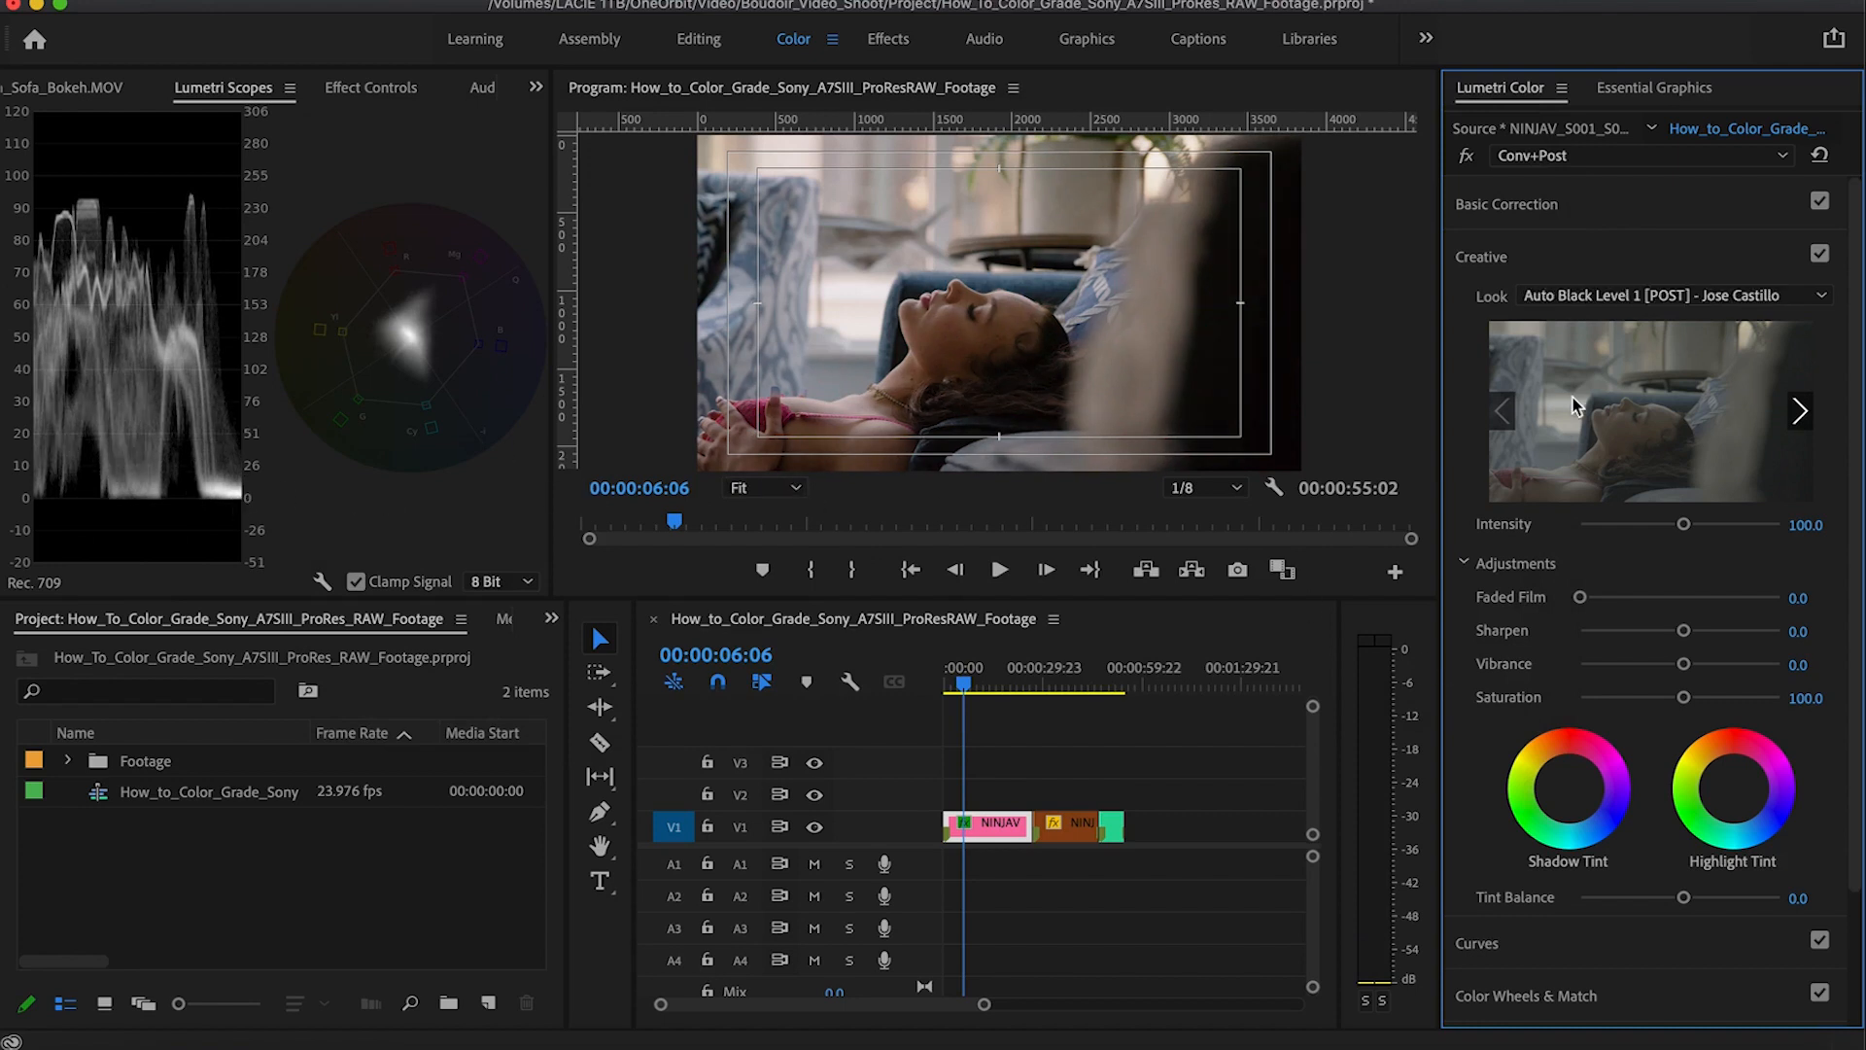
# Step: Go to 00:00:20:18 in the first clip and open the Conv+Post effect's Color Wheels & Match controls
pyautogui.moveTo(963, 683); pyautogui.dragTo(1017, 687)
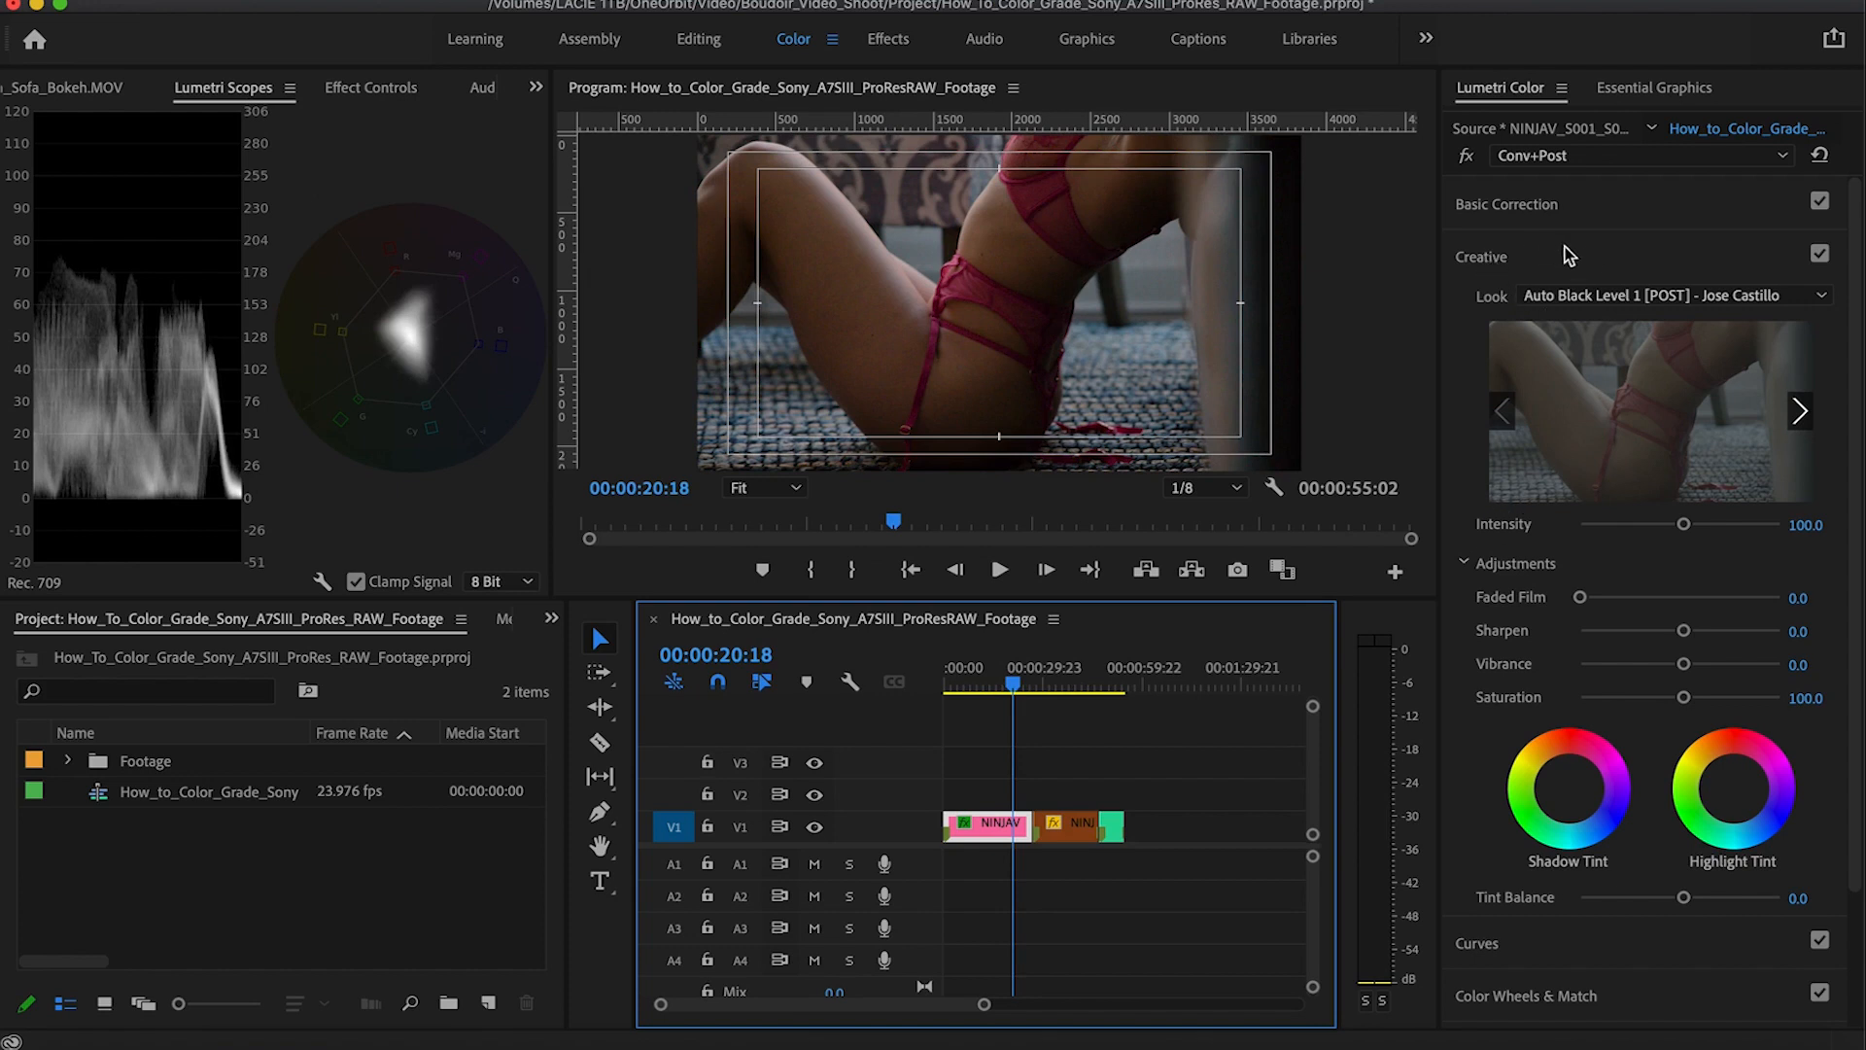
pyautogui.click(1494, 258)
pyautogui.click(1497, 360)
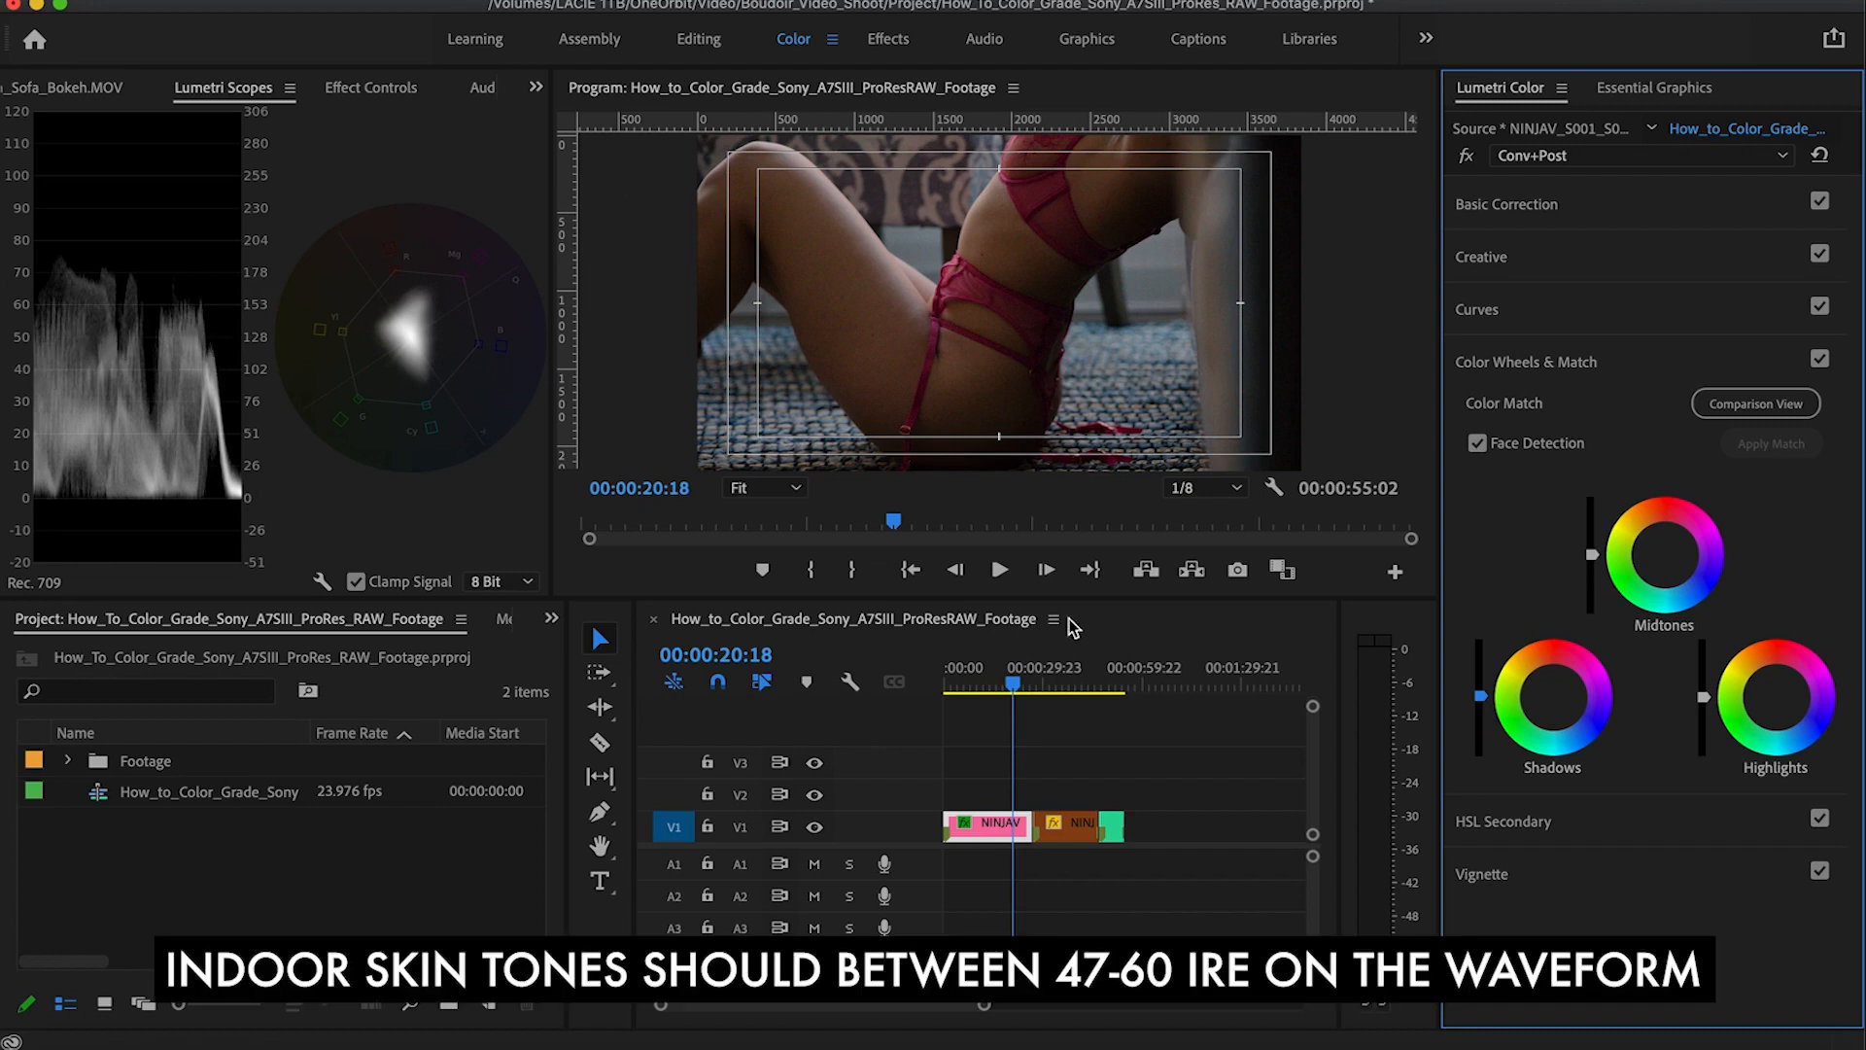
# Step: Examine the woman's skin tones at 00:00:16:10 against the waveform, magnifying the program view to 100% and 75% before returning it to Fit
pyautogui.click(996, 684)
pyautogui.moveTo(997, 686); pyautogui.dragTo(1003, 692)
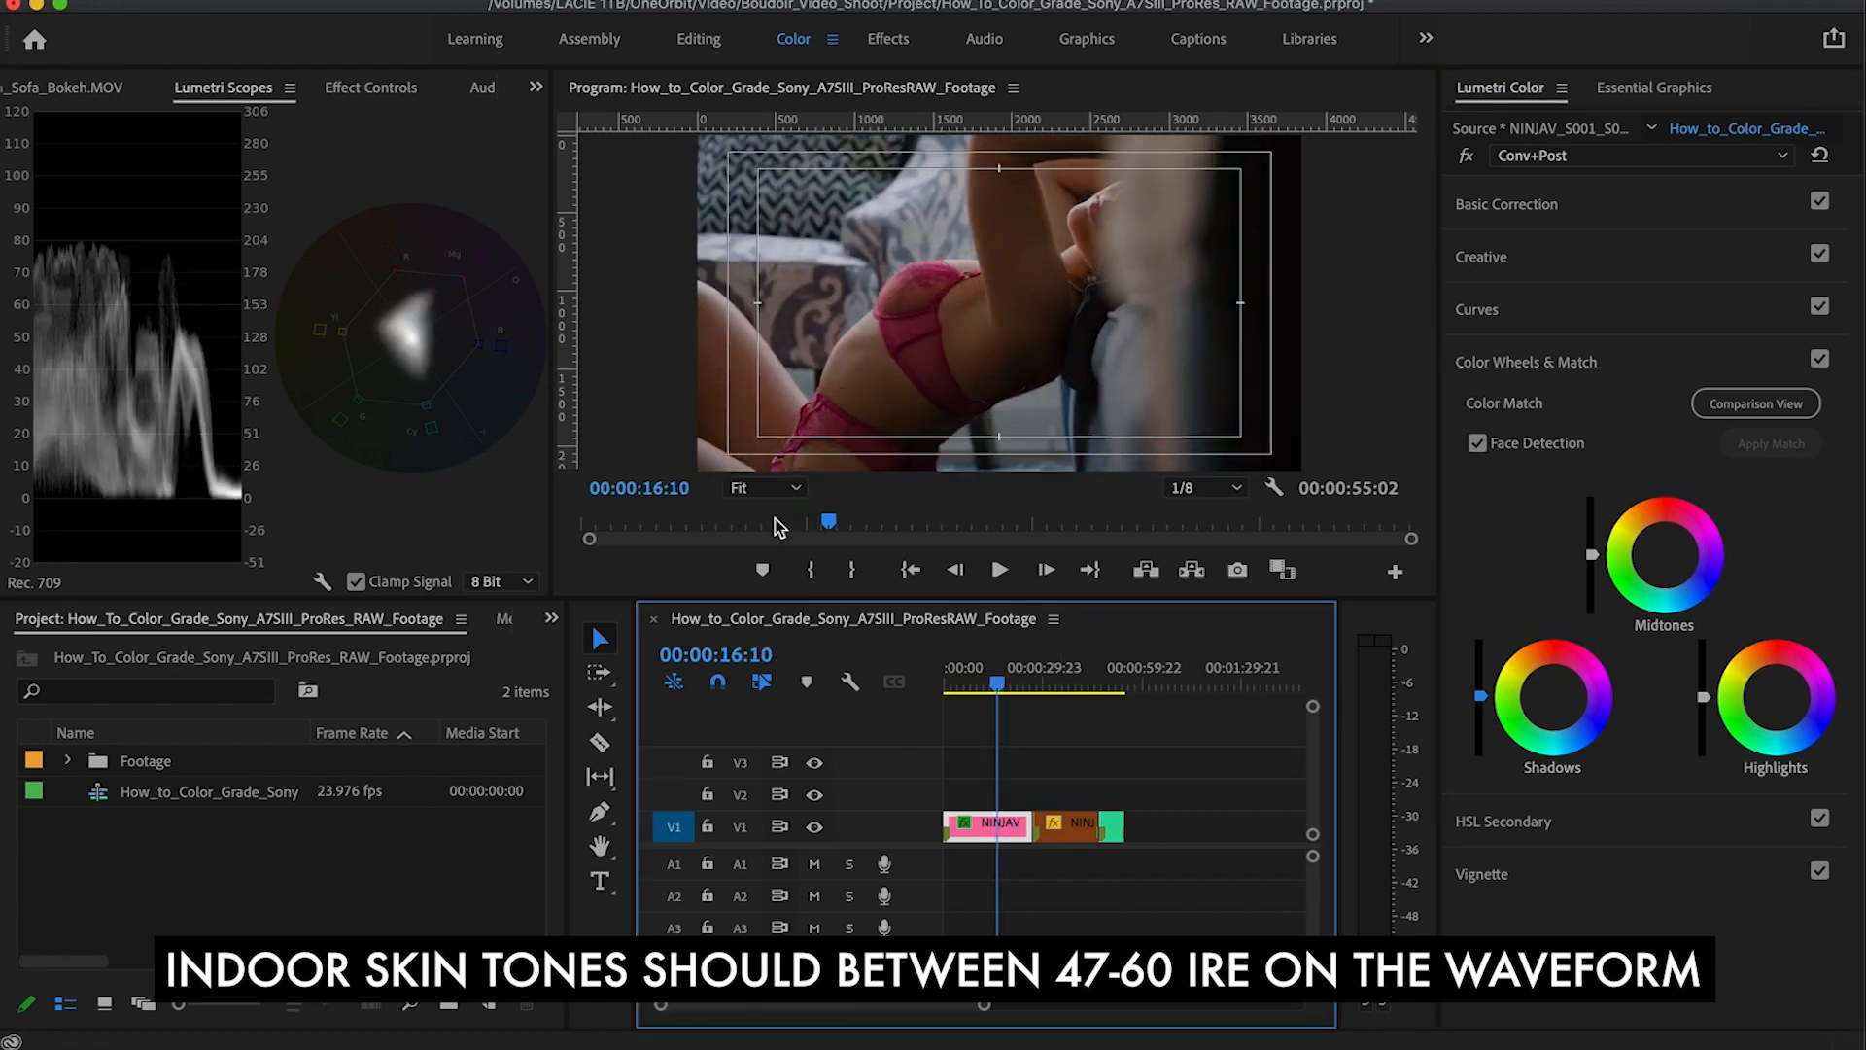
pyautogui.click(767, 488)
pyautogui.click(768, 658)
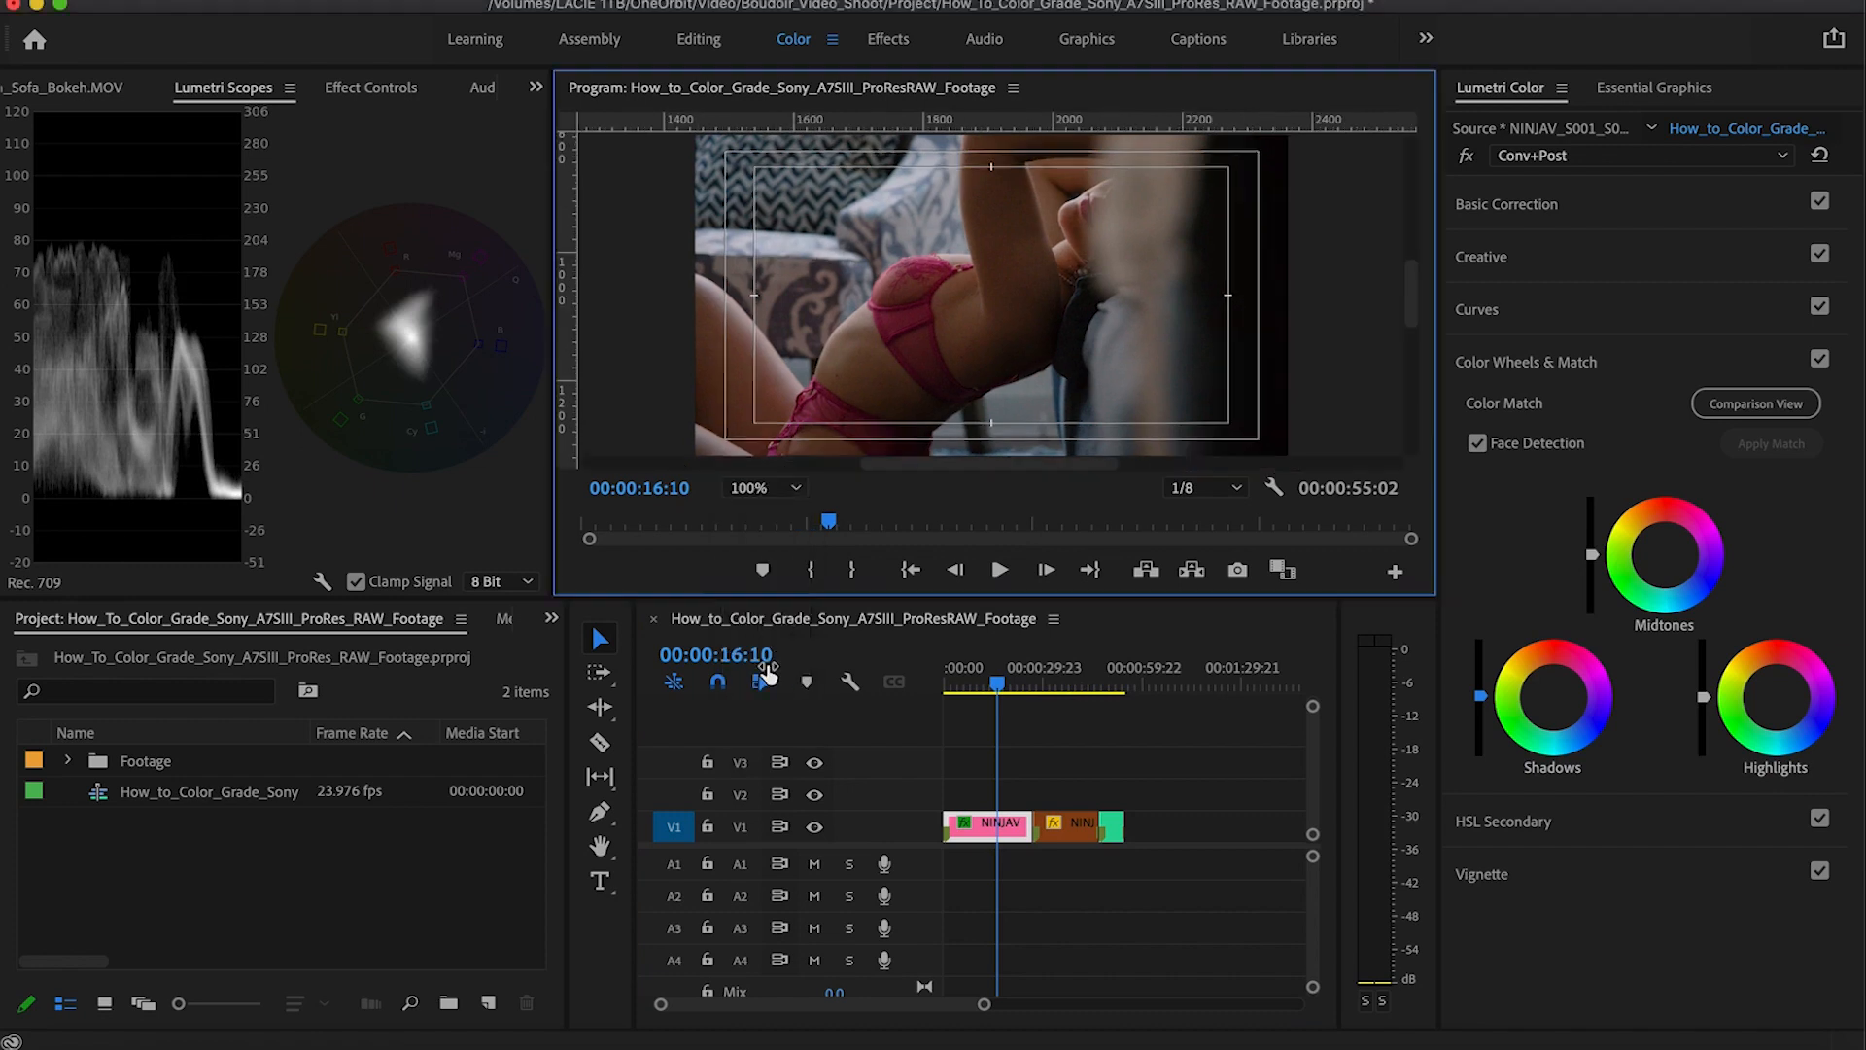
pyautogui.click(767, 488)
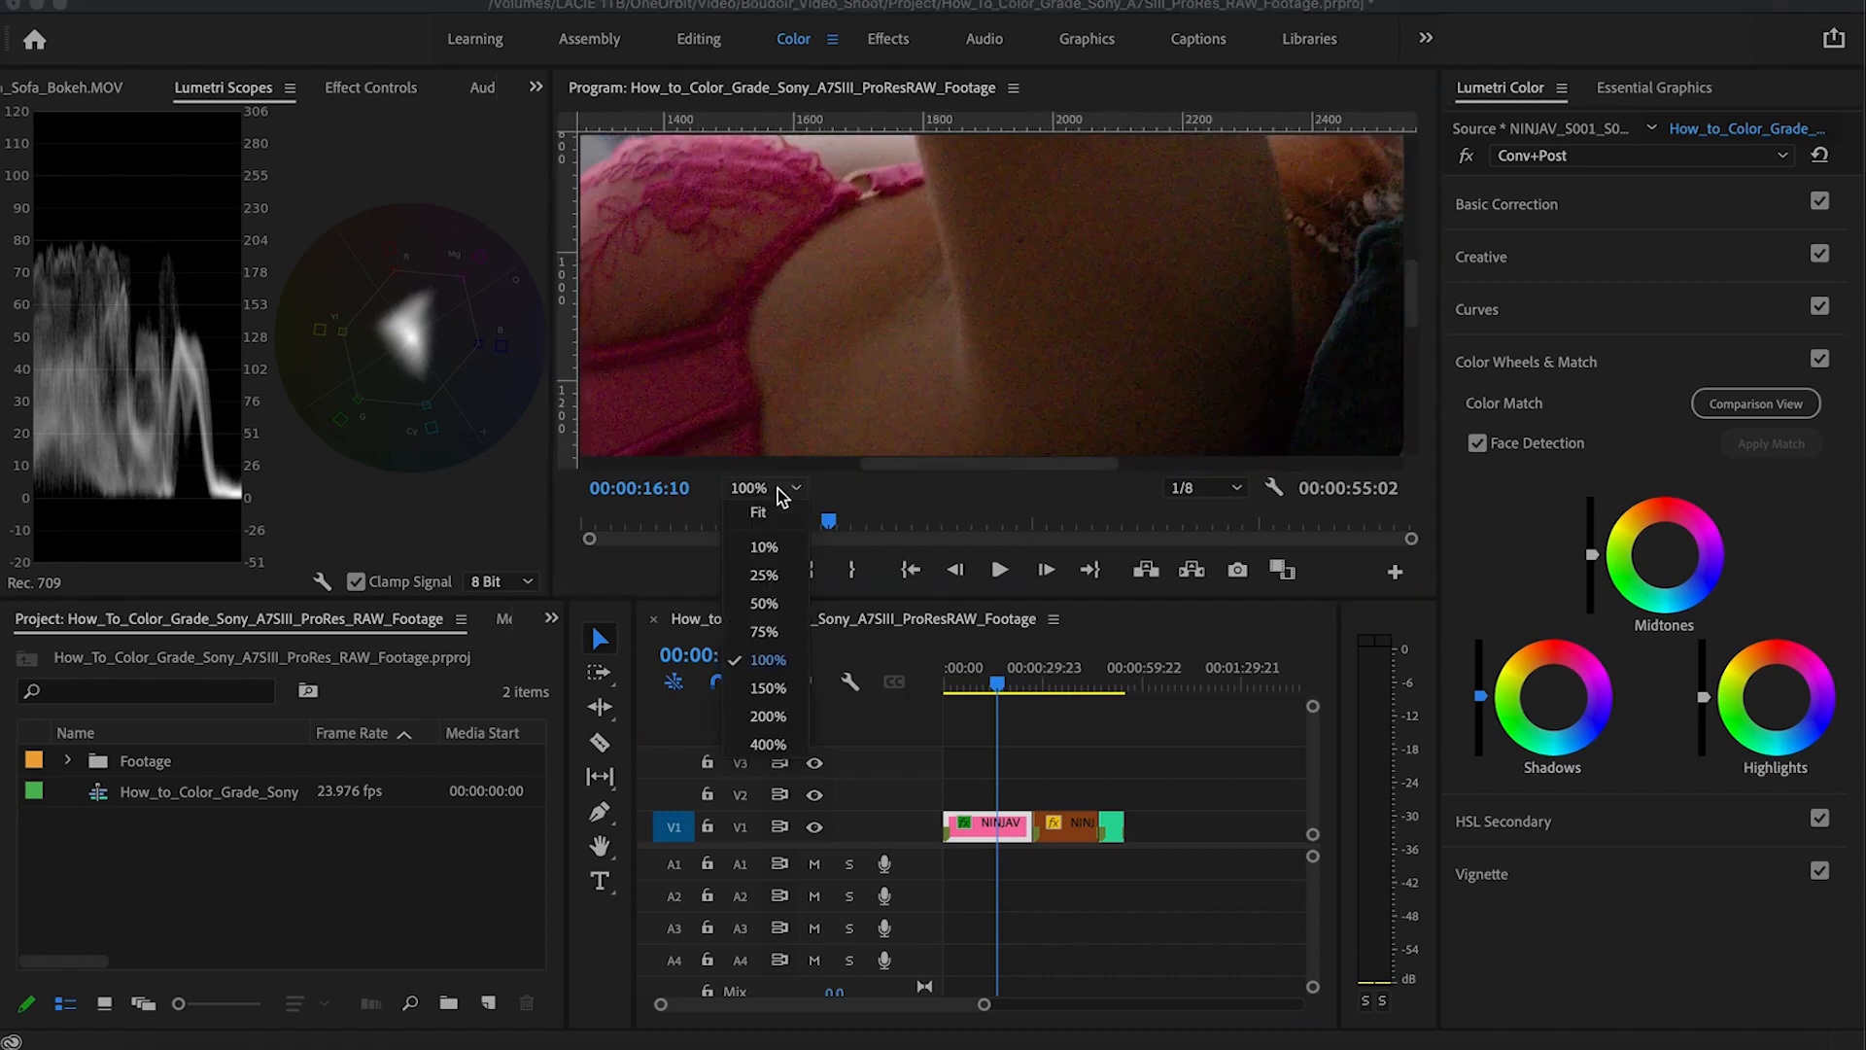
pyautogui.click(773, 627)
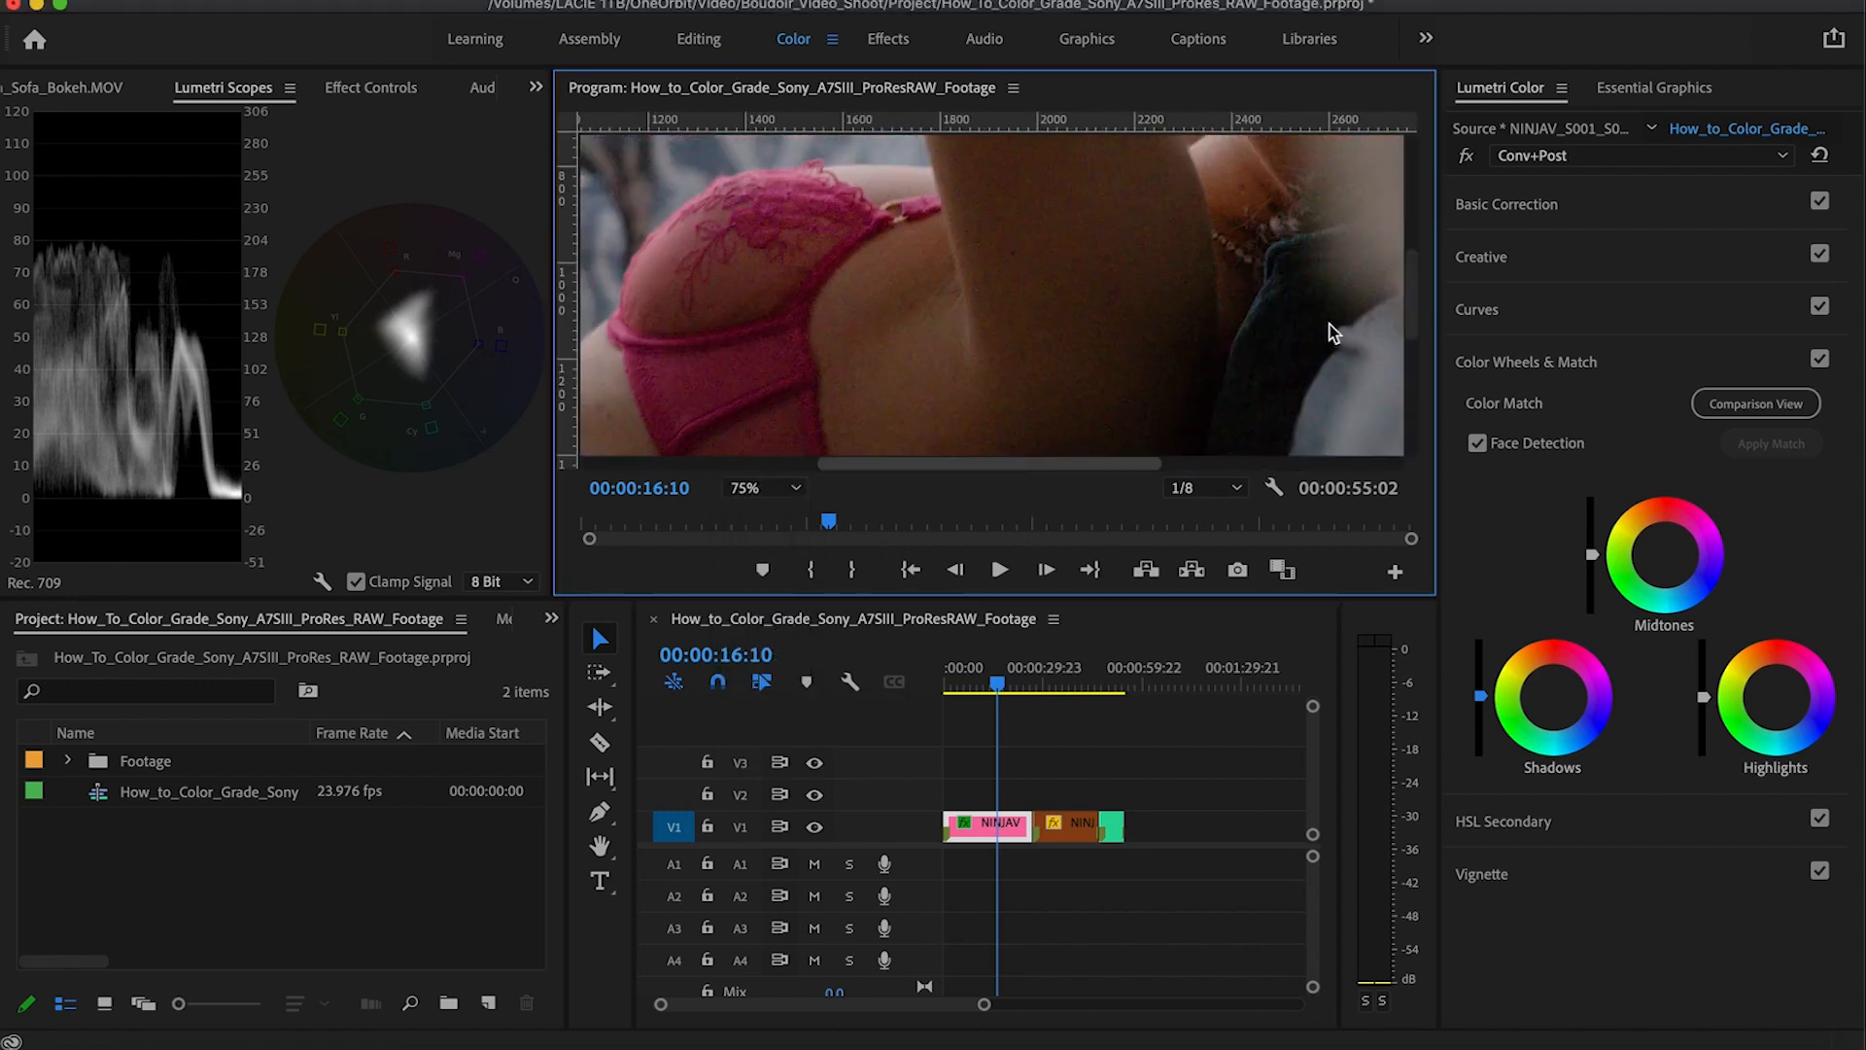
pyautogui.moveTo(1409, 266); pyautogui.dragTo(1411, 306)
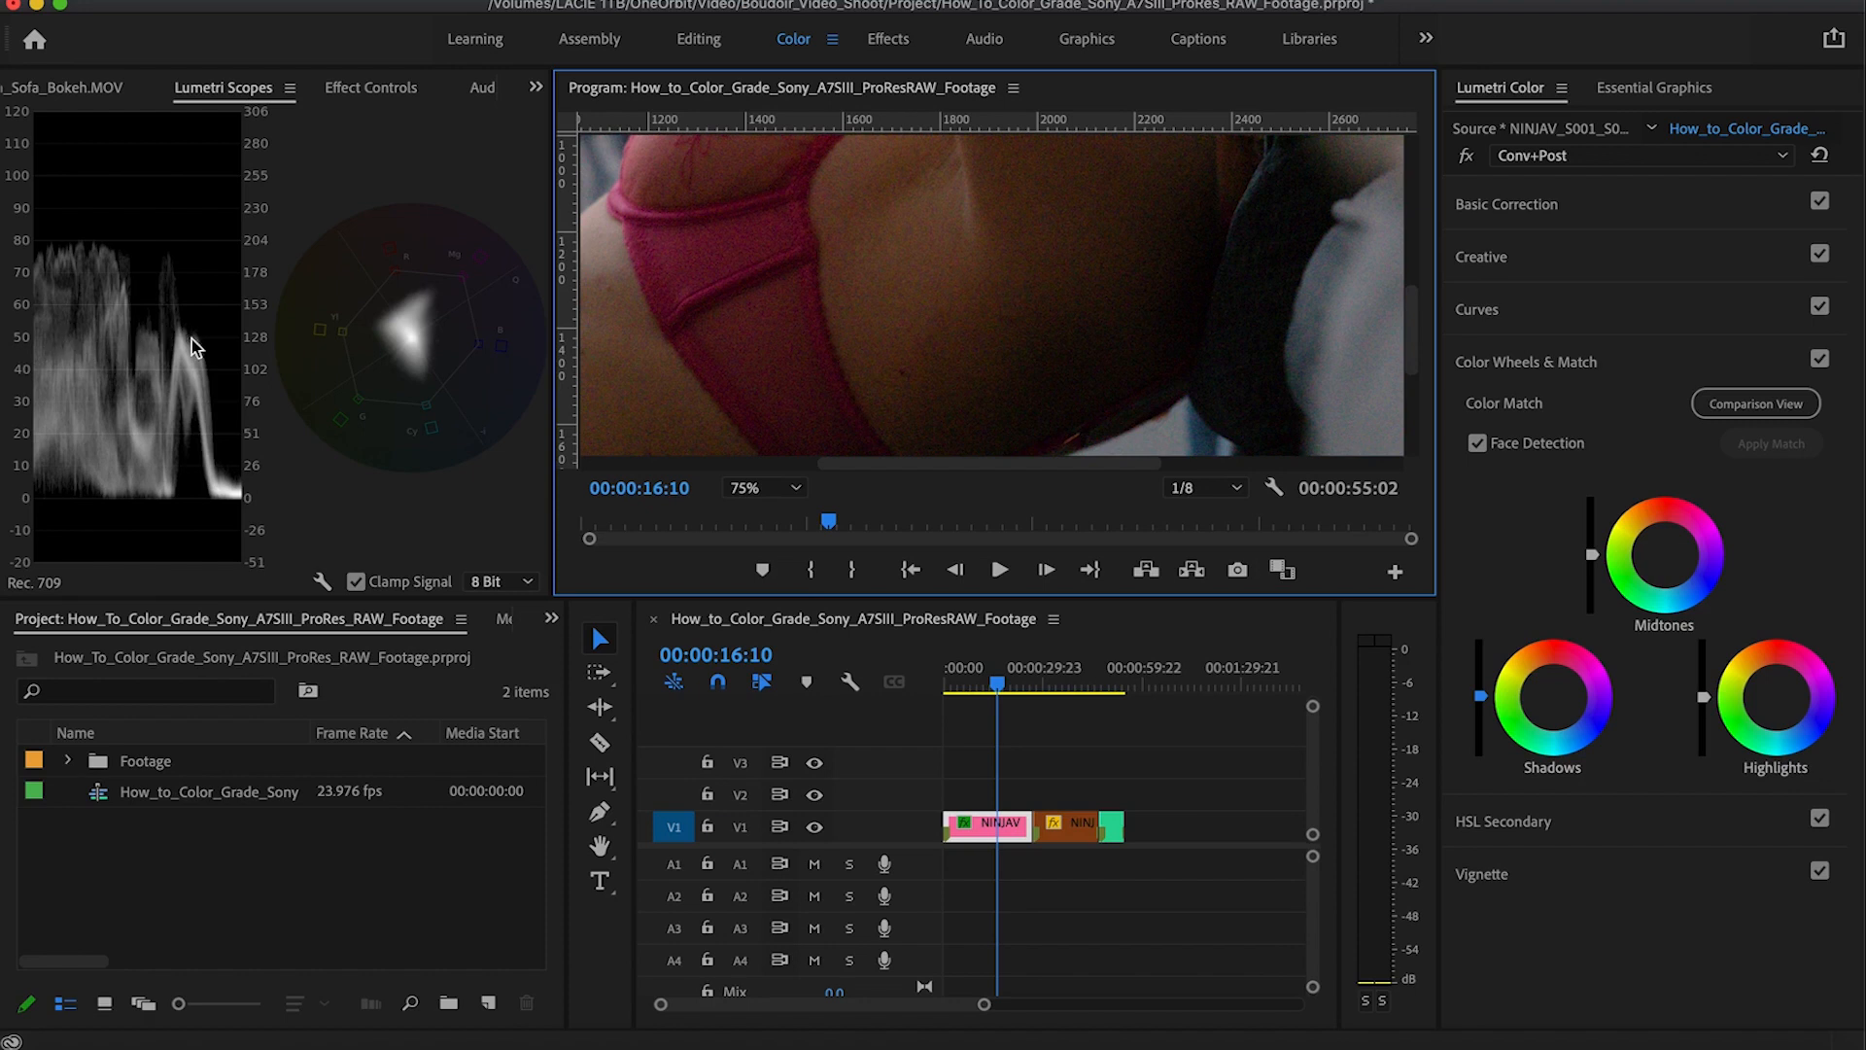
pyautogui.click(764, 487)
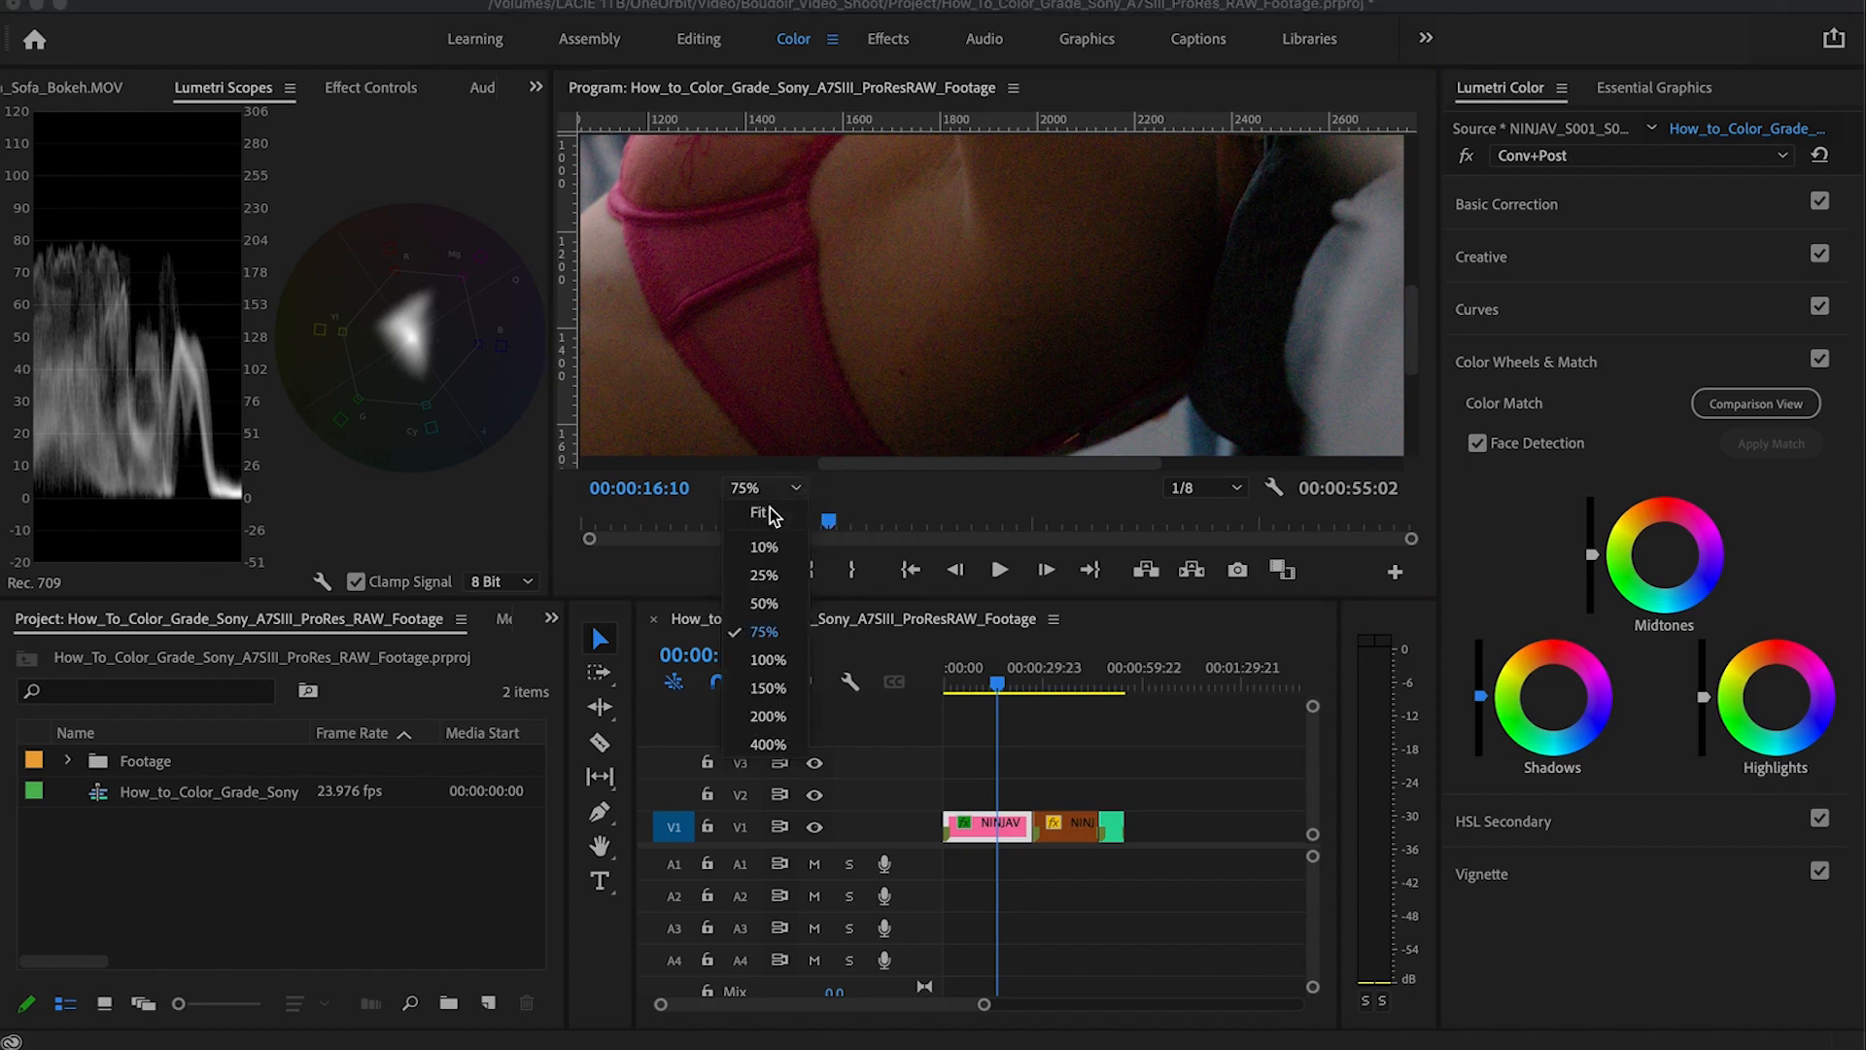
pyautogui.click(768, 523)
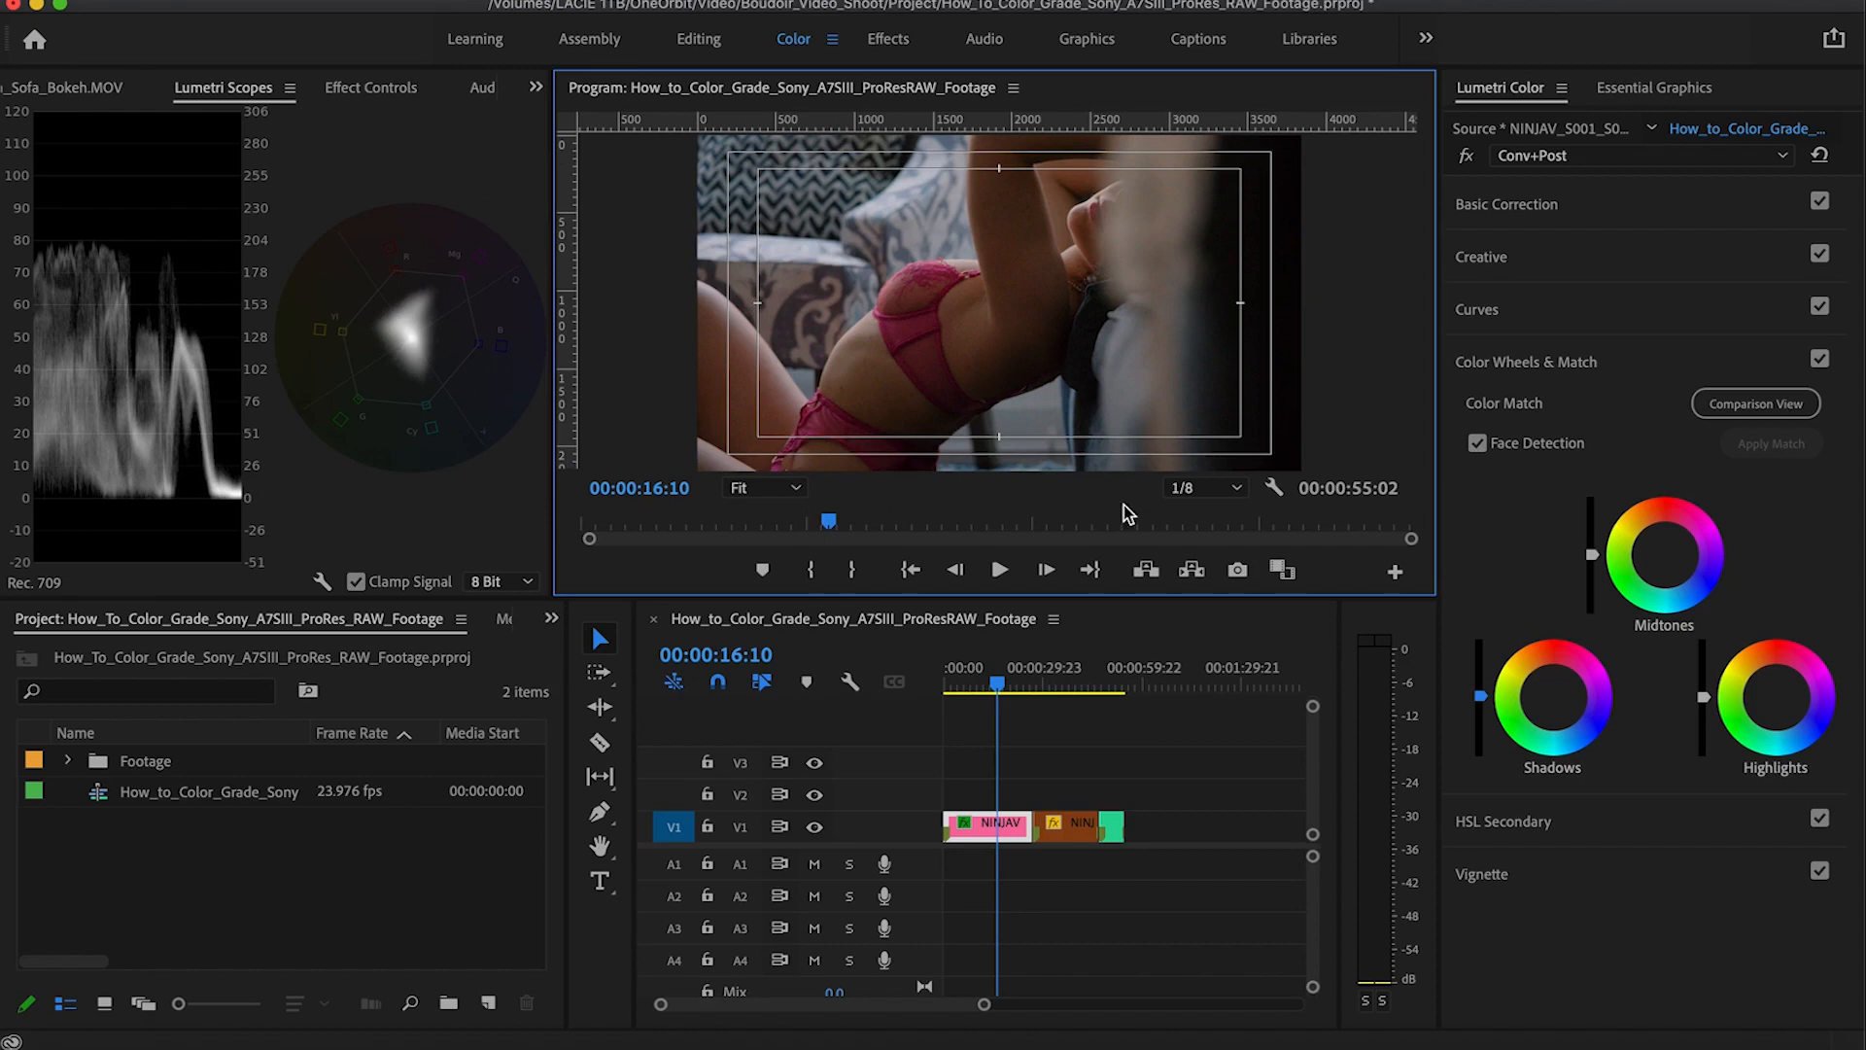
# Step: At 00:00:09:19, slightly lower the luminance of the Highlights color wheel in the Conv+Post effect
pyautogui.moveTo(1007, 685); pyautogui.dragTo(977, 686)
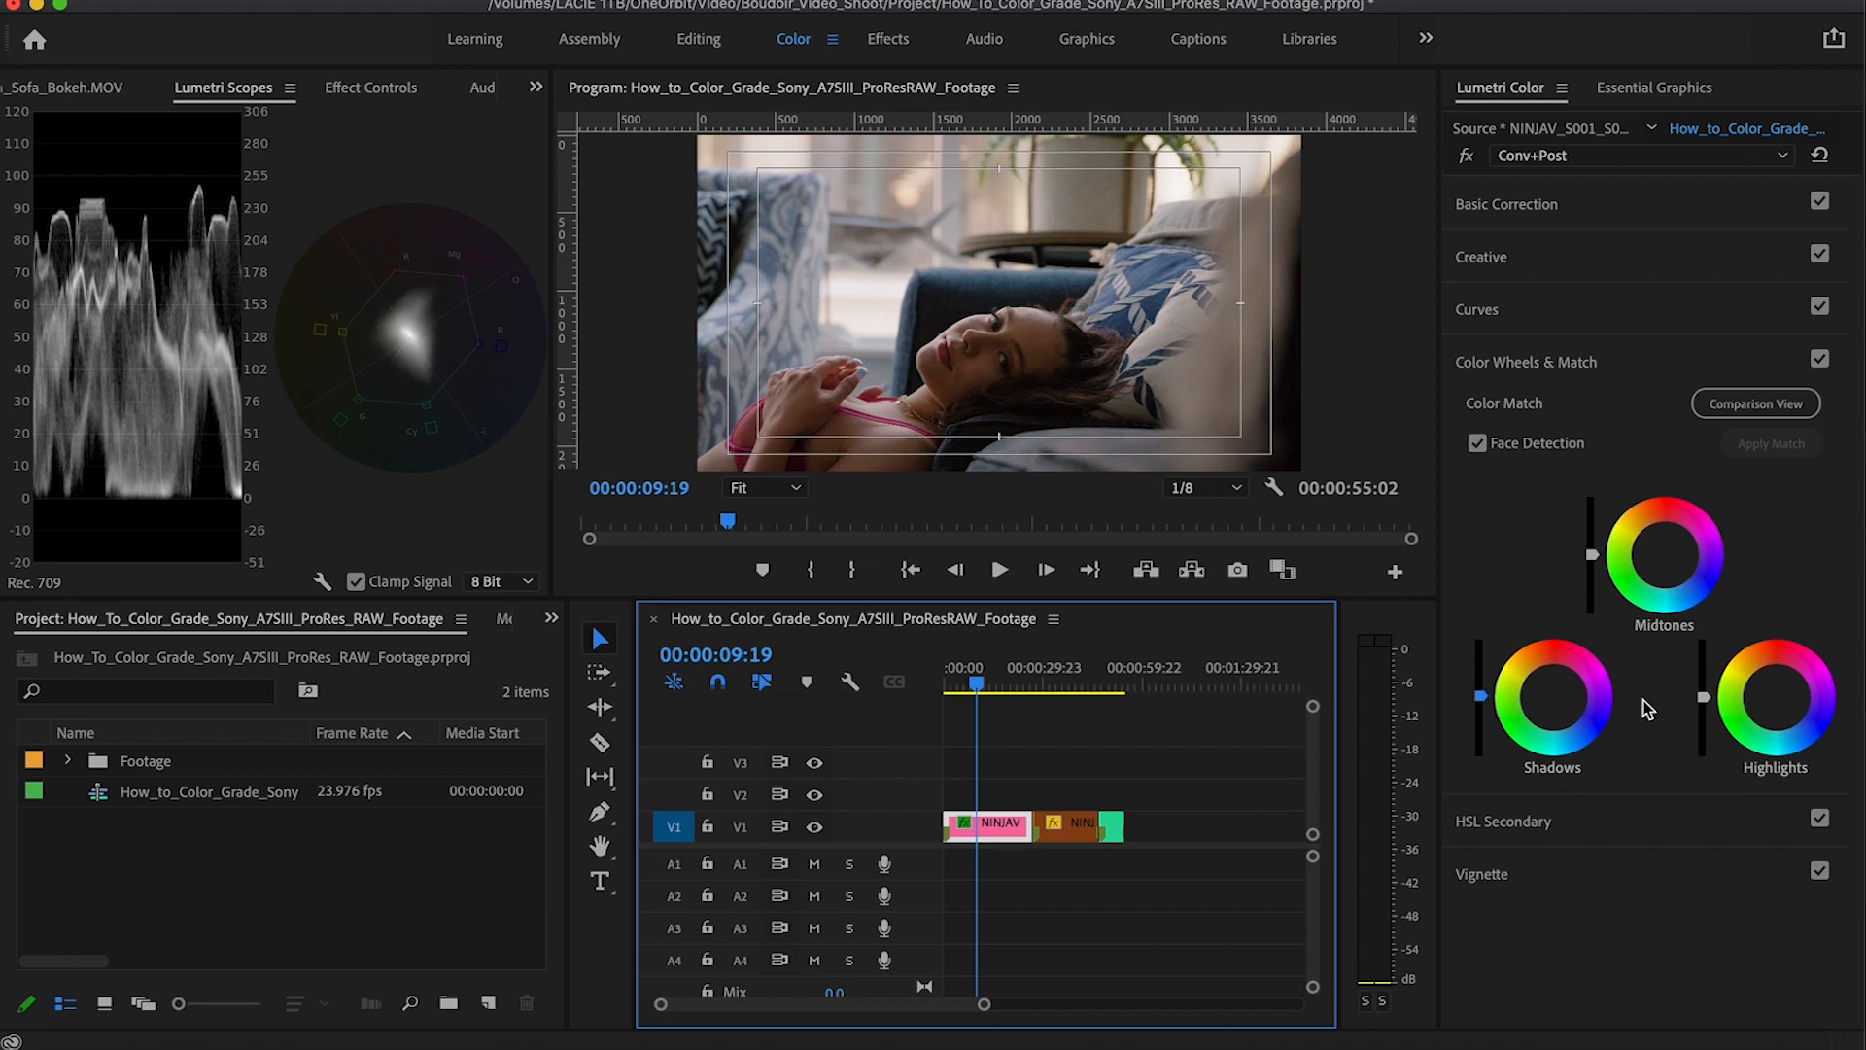
pyautogui.click(1693, 707)
pyautogui.moveTo(1703, 697); pyautogui.dragTo(1703, 709)
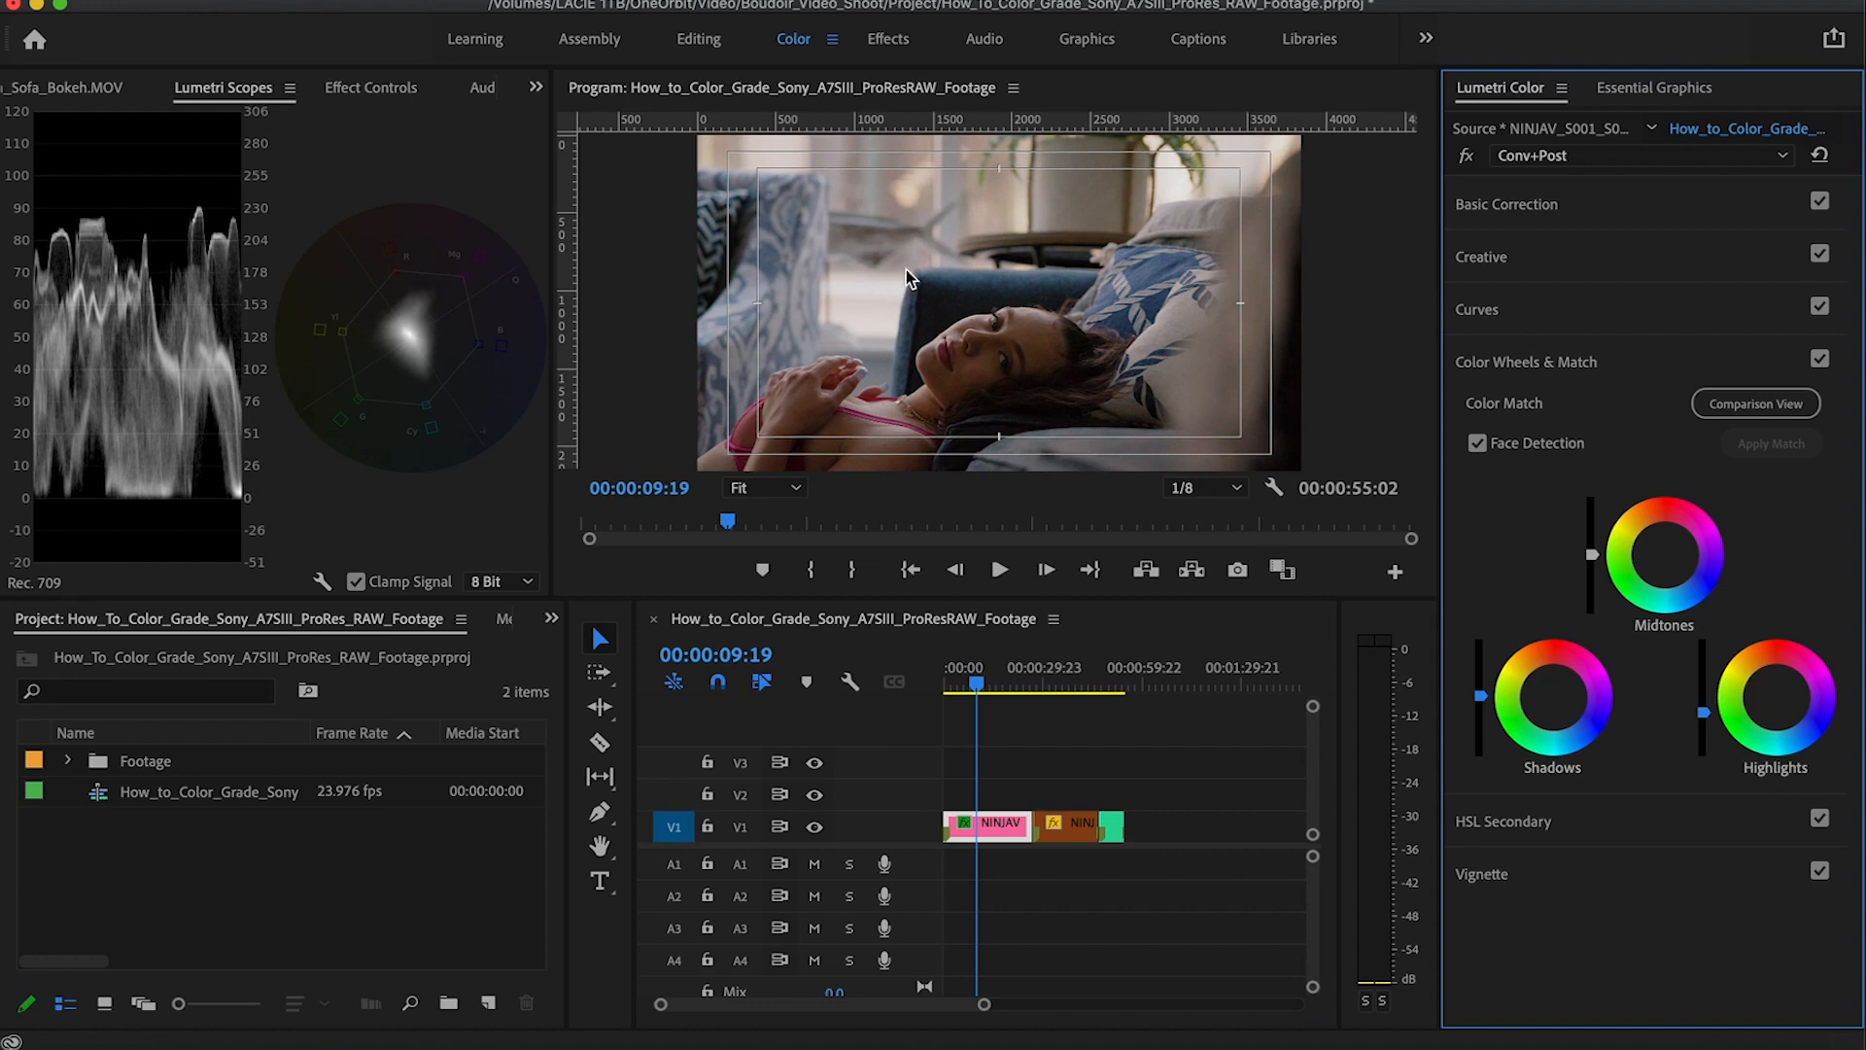
# Step: Review the graded first clip by scrubbing around 00:00:08:05, playing from its start, and moving to 00:00:05:11
pyautogui.moveTo(976, 684); pyautogui.dragTo(984, 683)
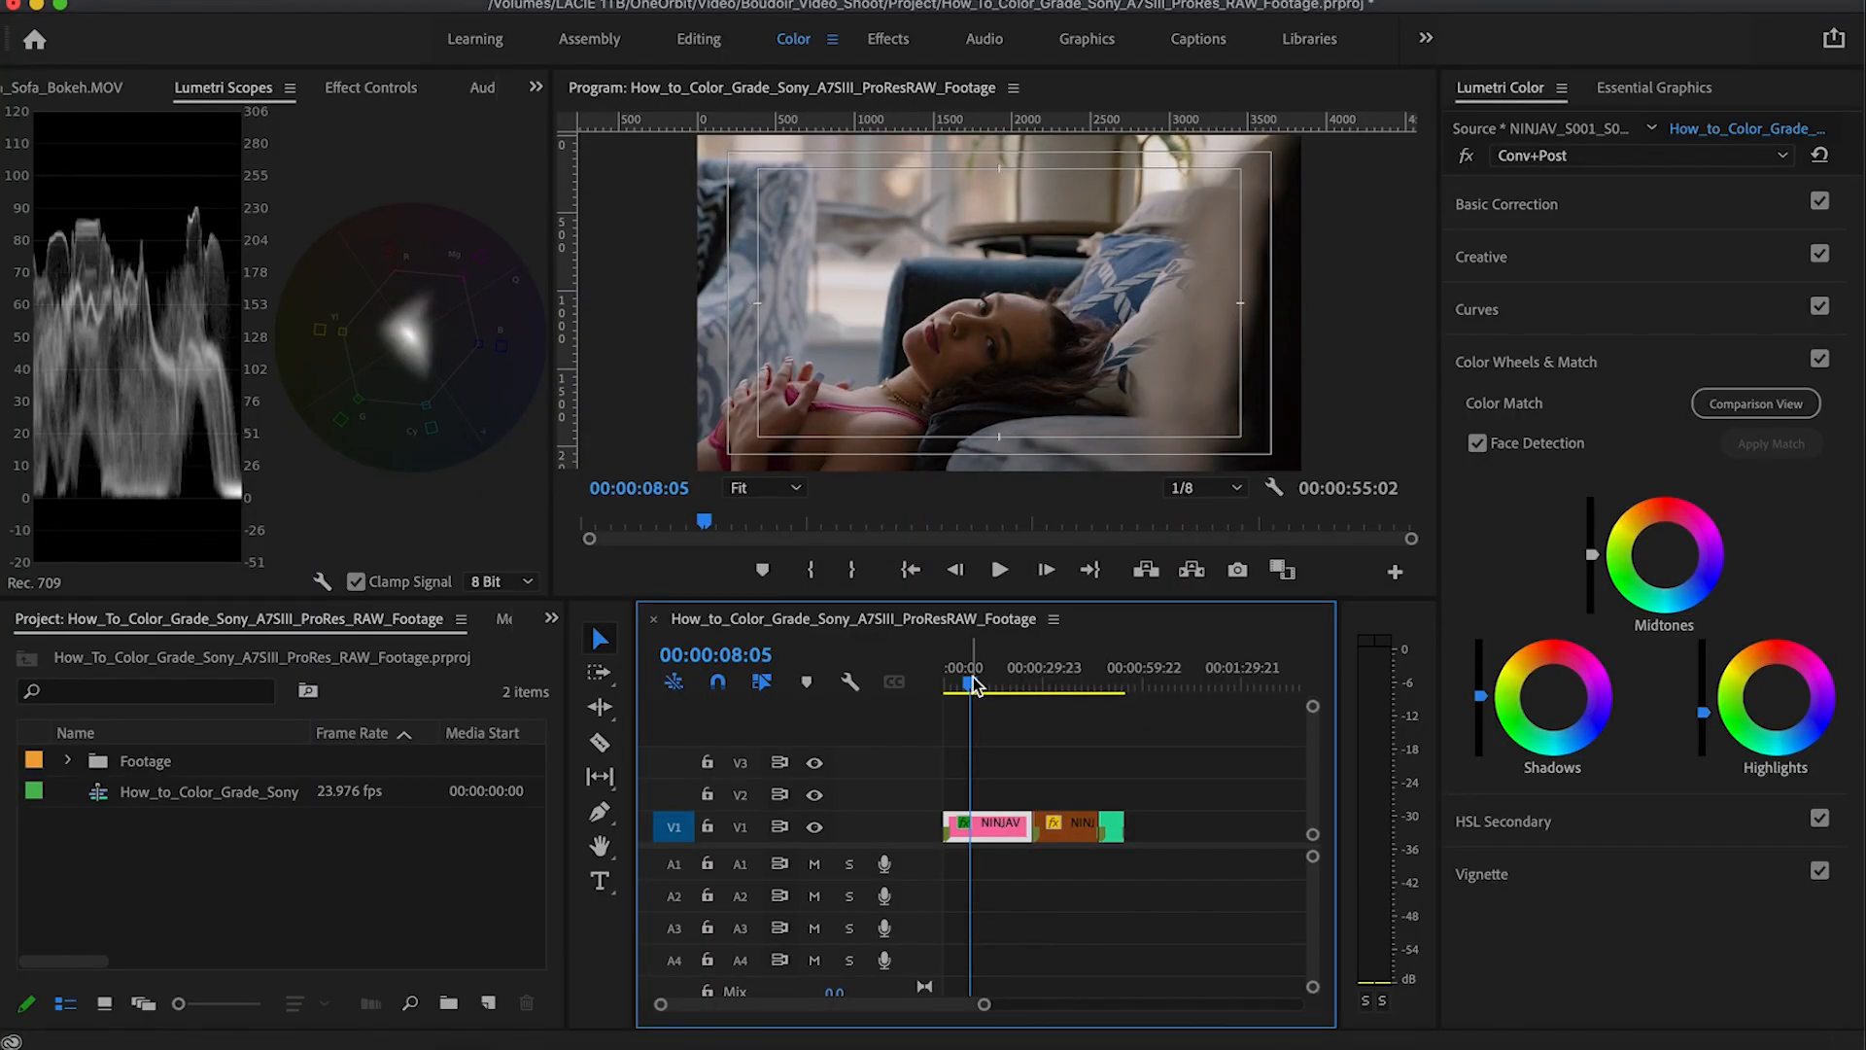
pyautogui.moveTo(976, 685); pyautogui.dragTo(880, 690)
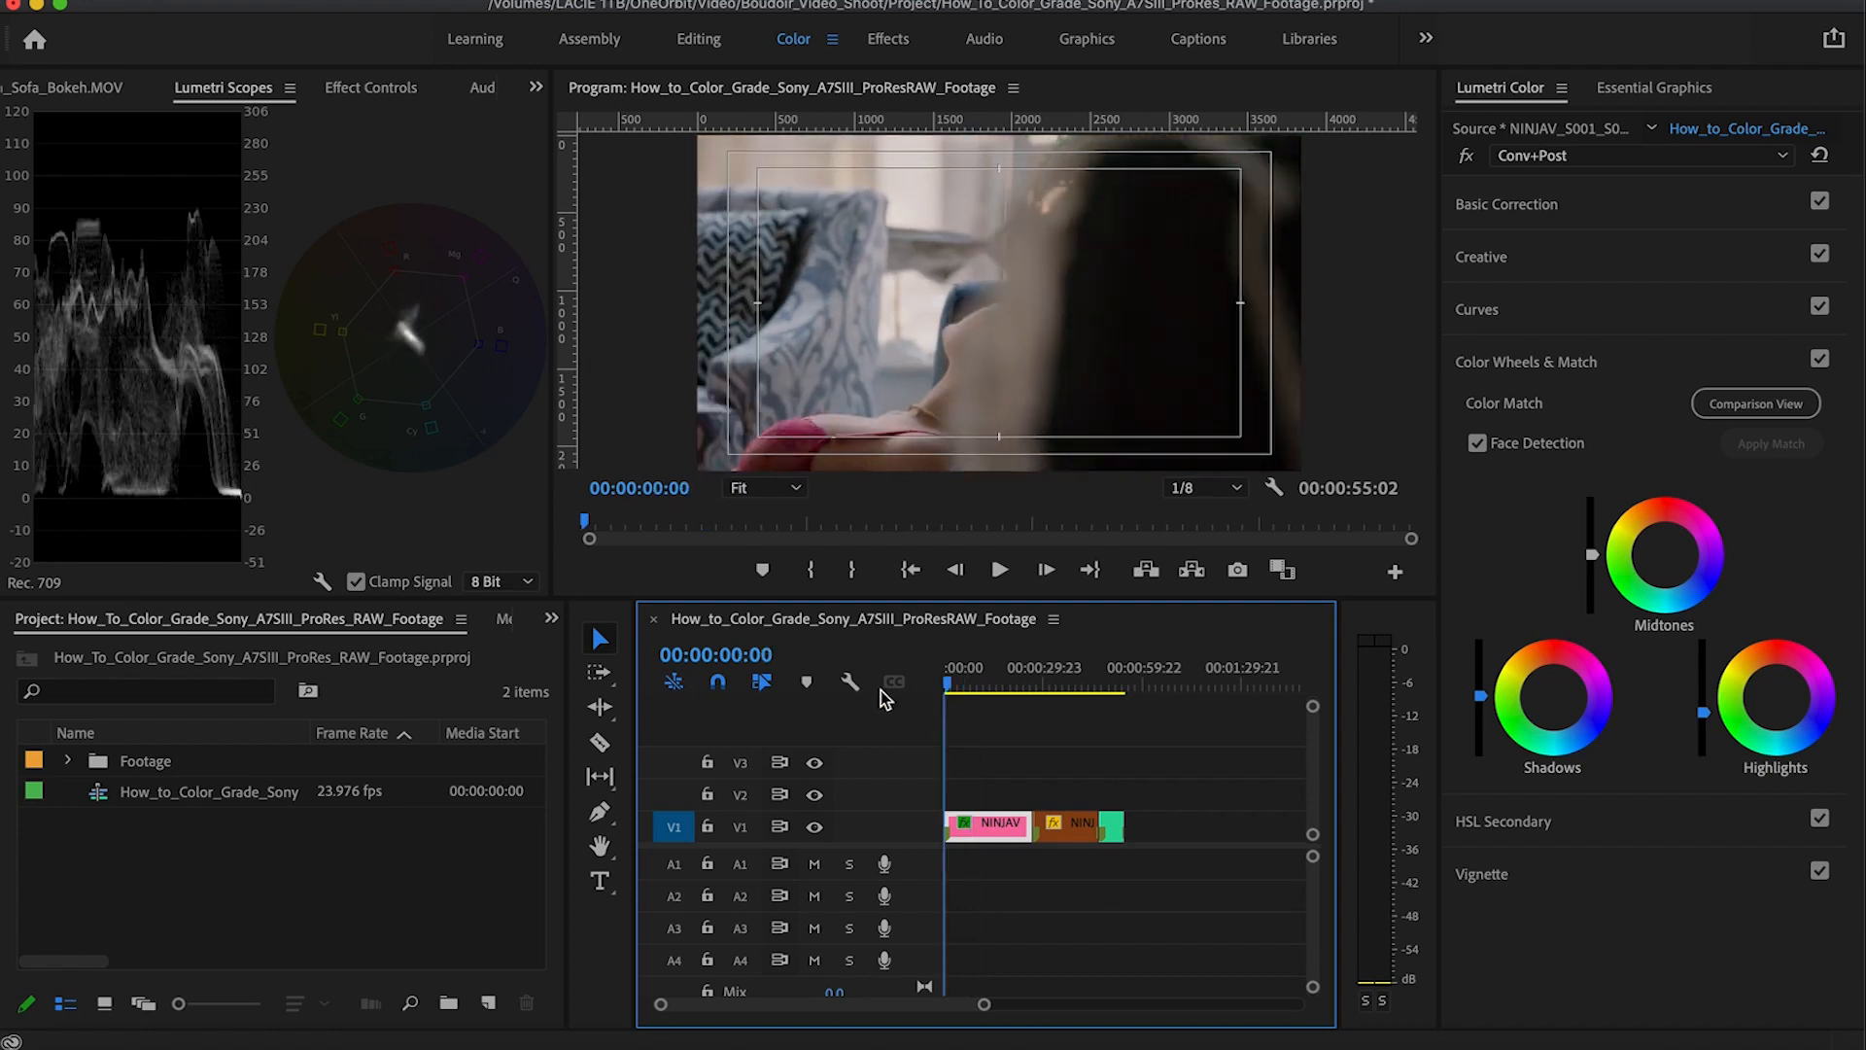
pyautogui.press('space')
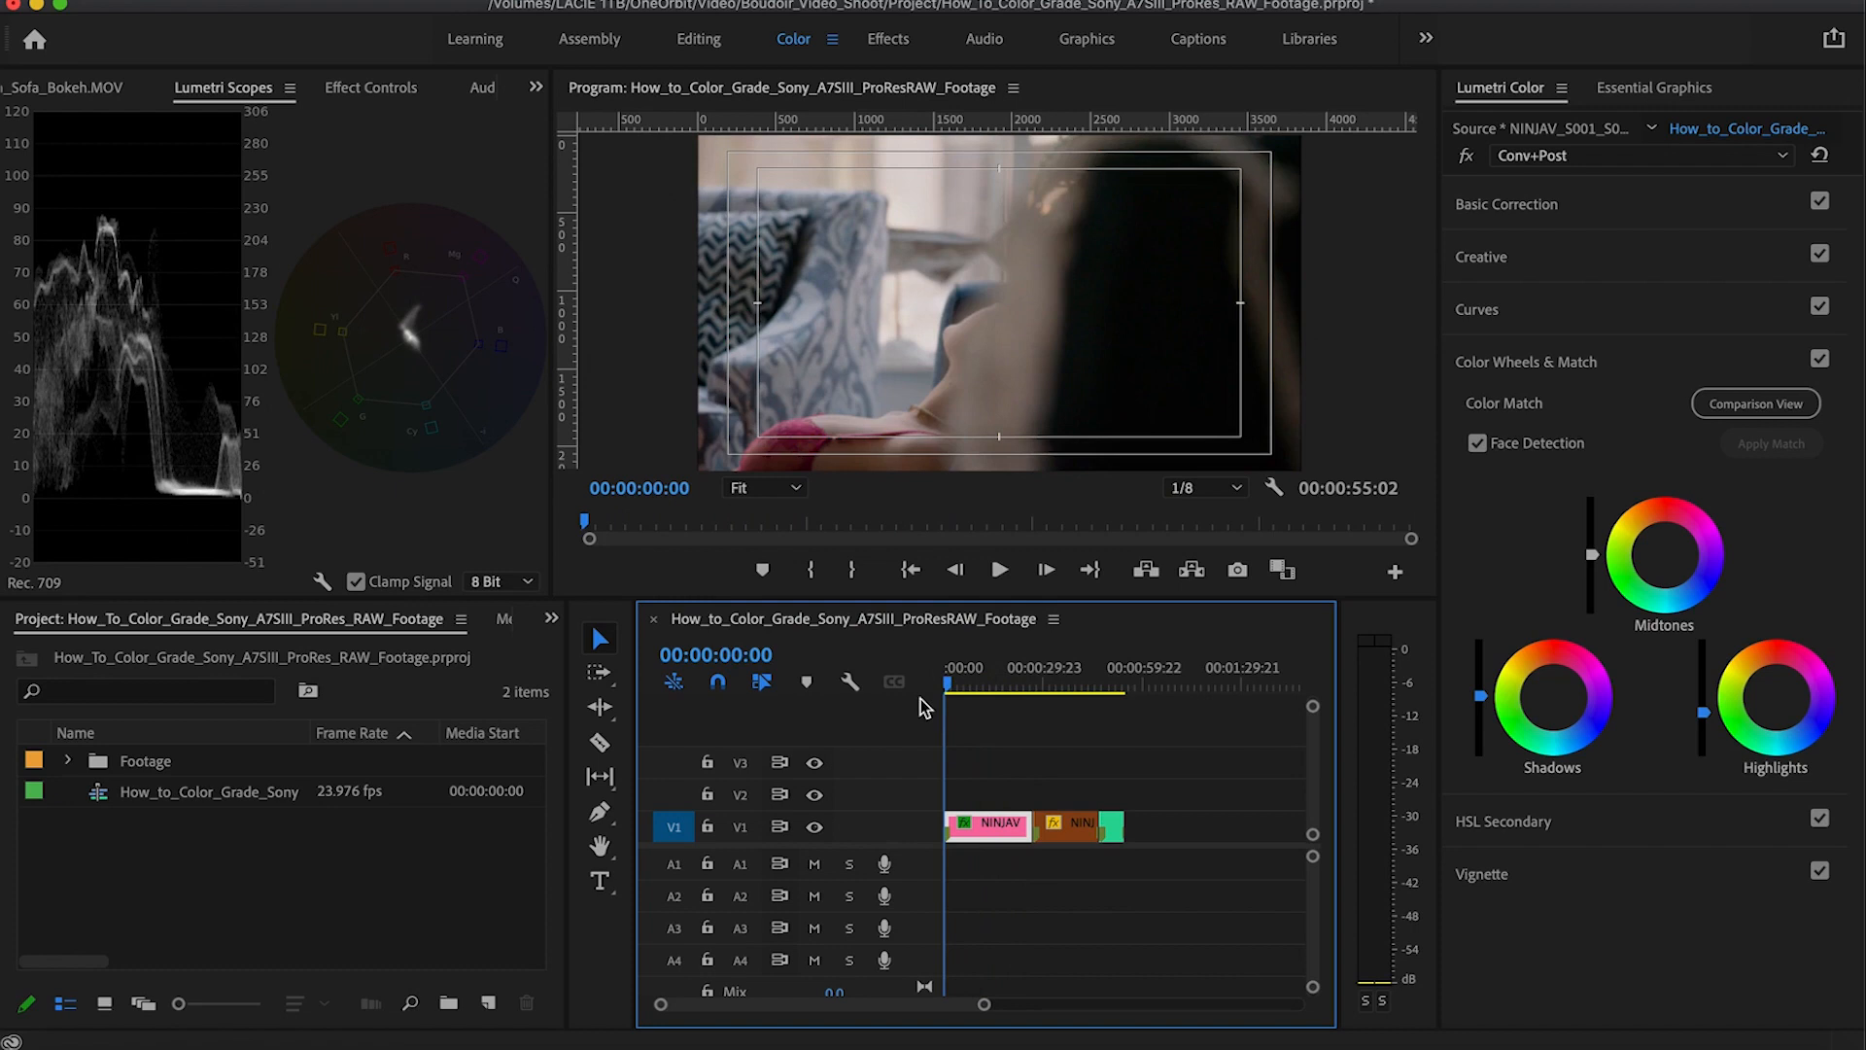
pyautogui.moveTo(950, 686); pyautogui.dragTo(967, 685)
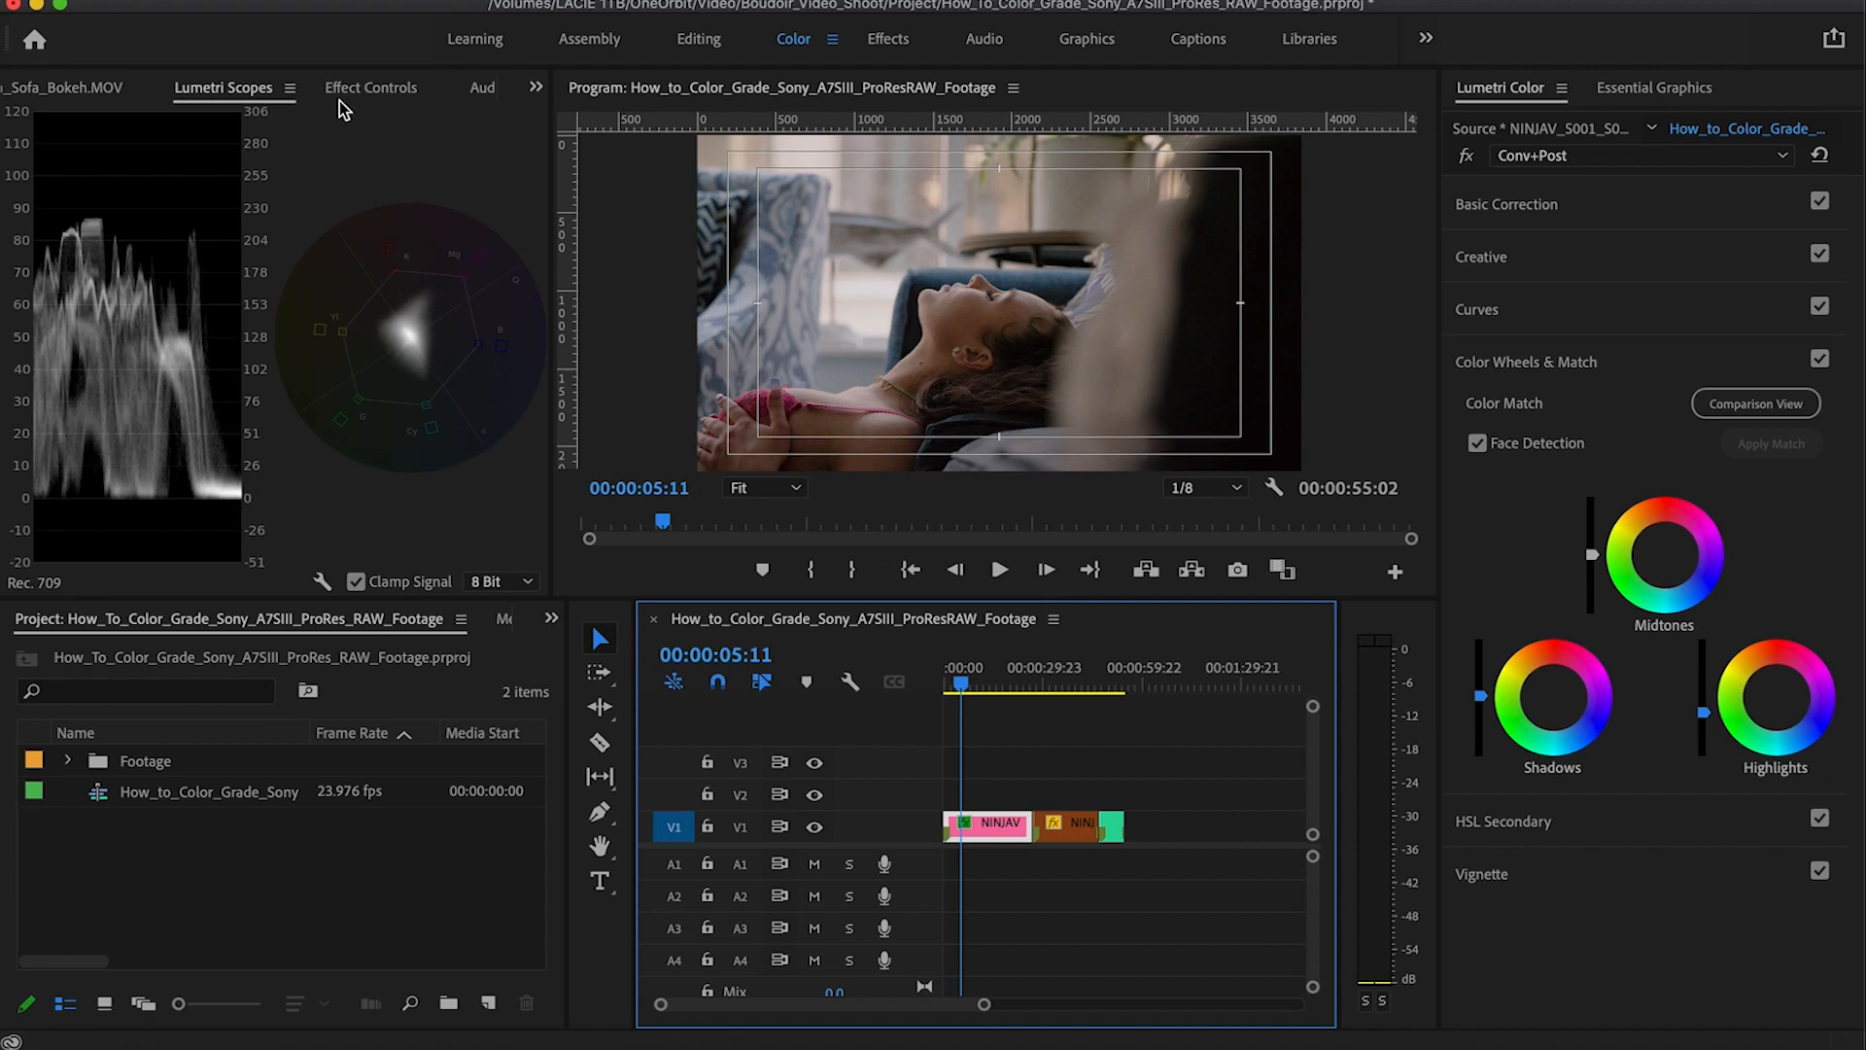
# Step: With the clip's Effect Controls shown, review the Conv+Post effect's Input LUT and Creative look, and the Pre+WB effect's Creative look
pyautogui.click(367, 89)
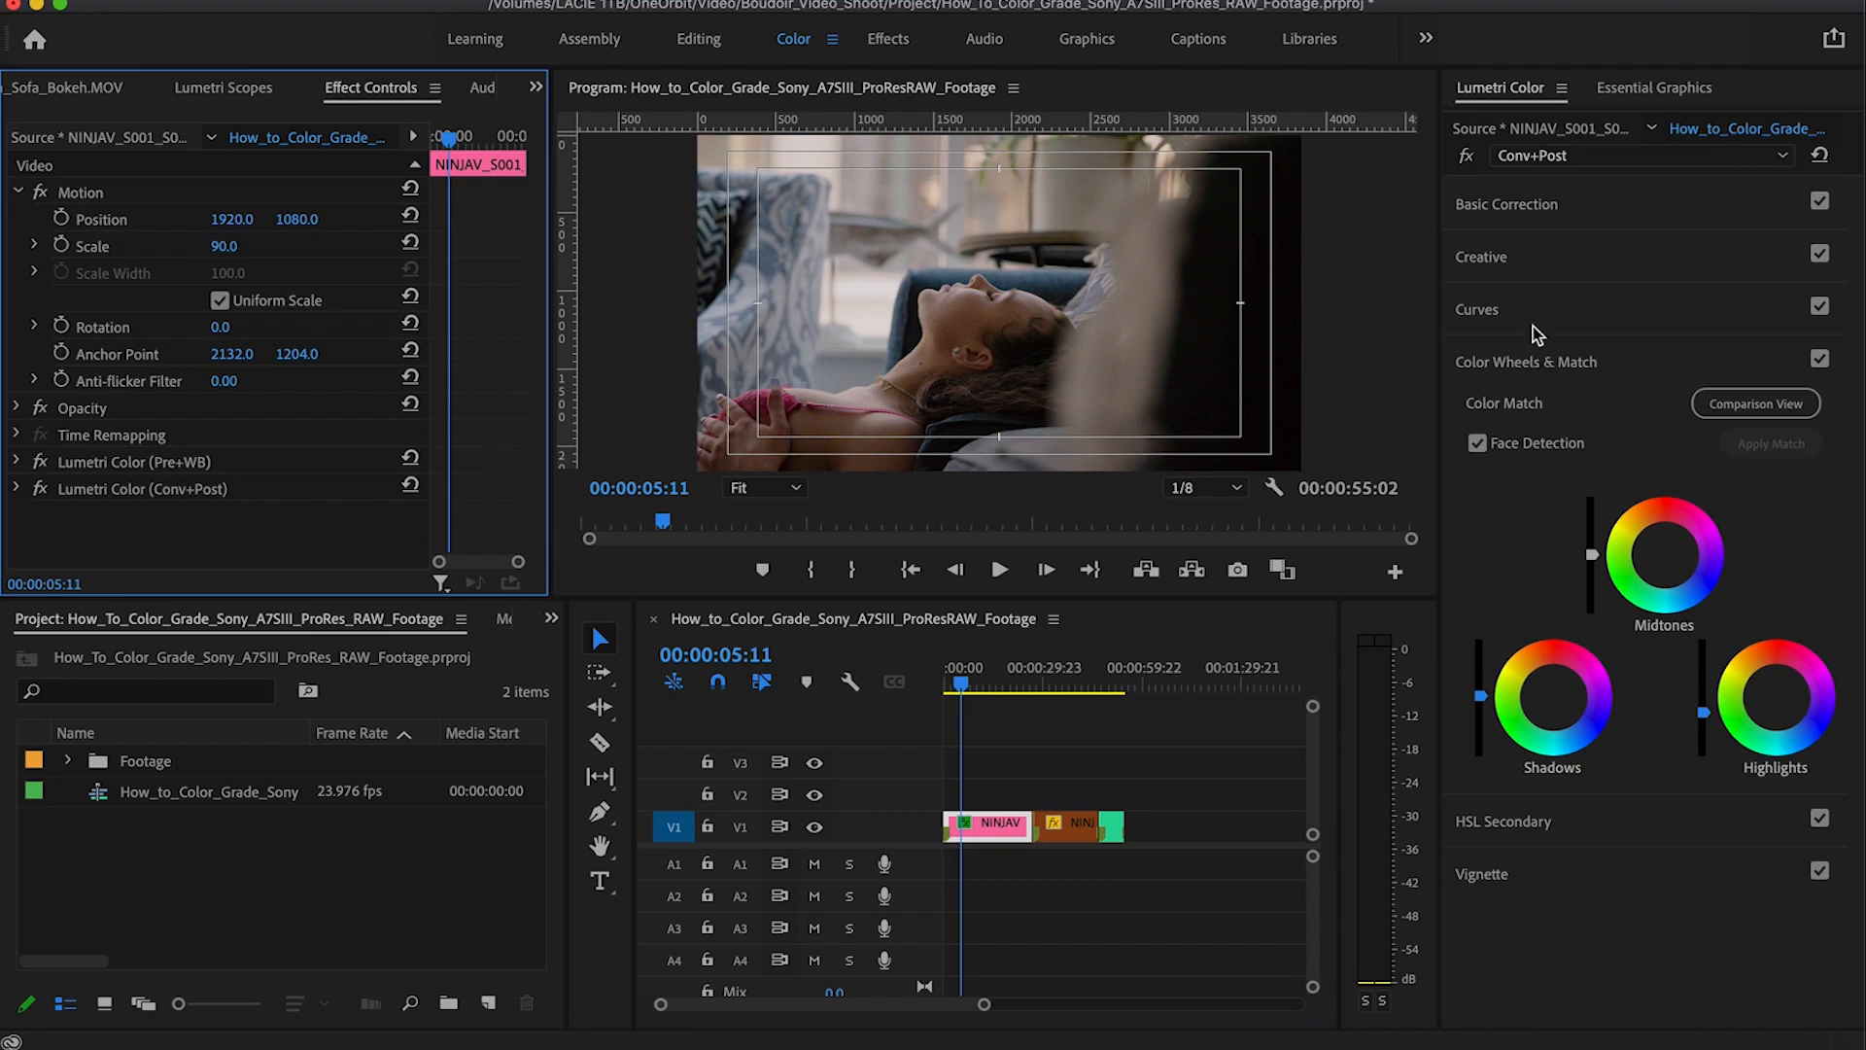
pyautogui.click(1505, 314)
pyautogui.click(1509, 206)
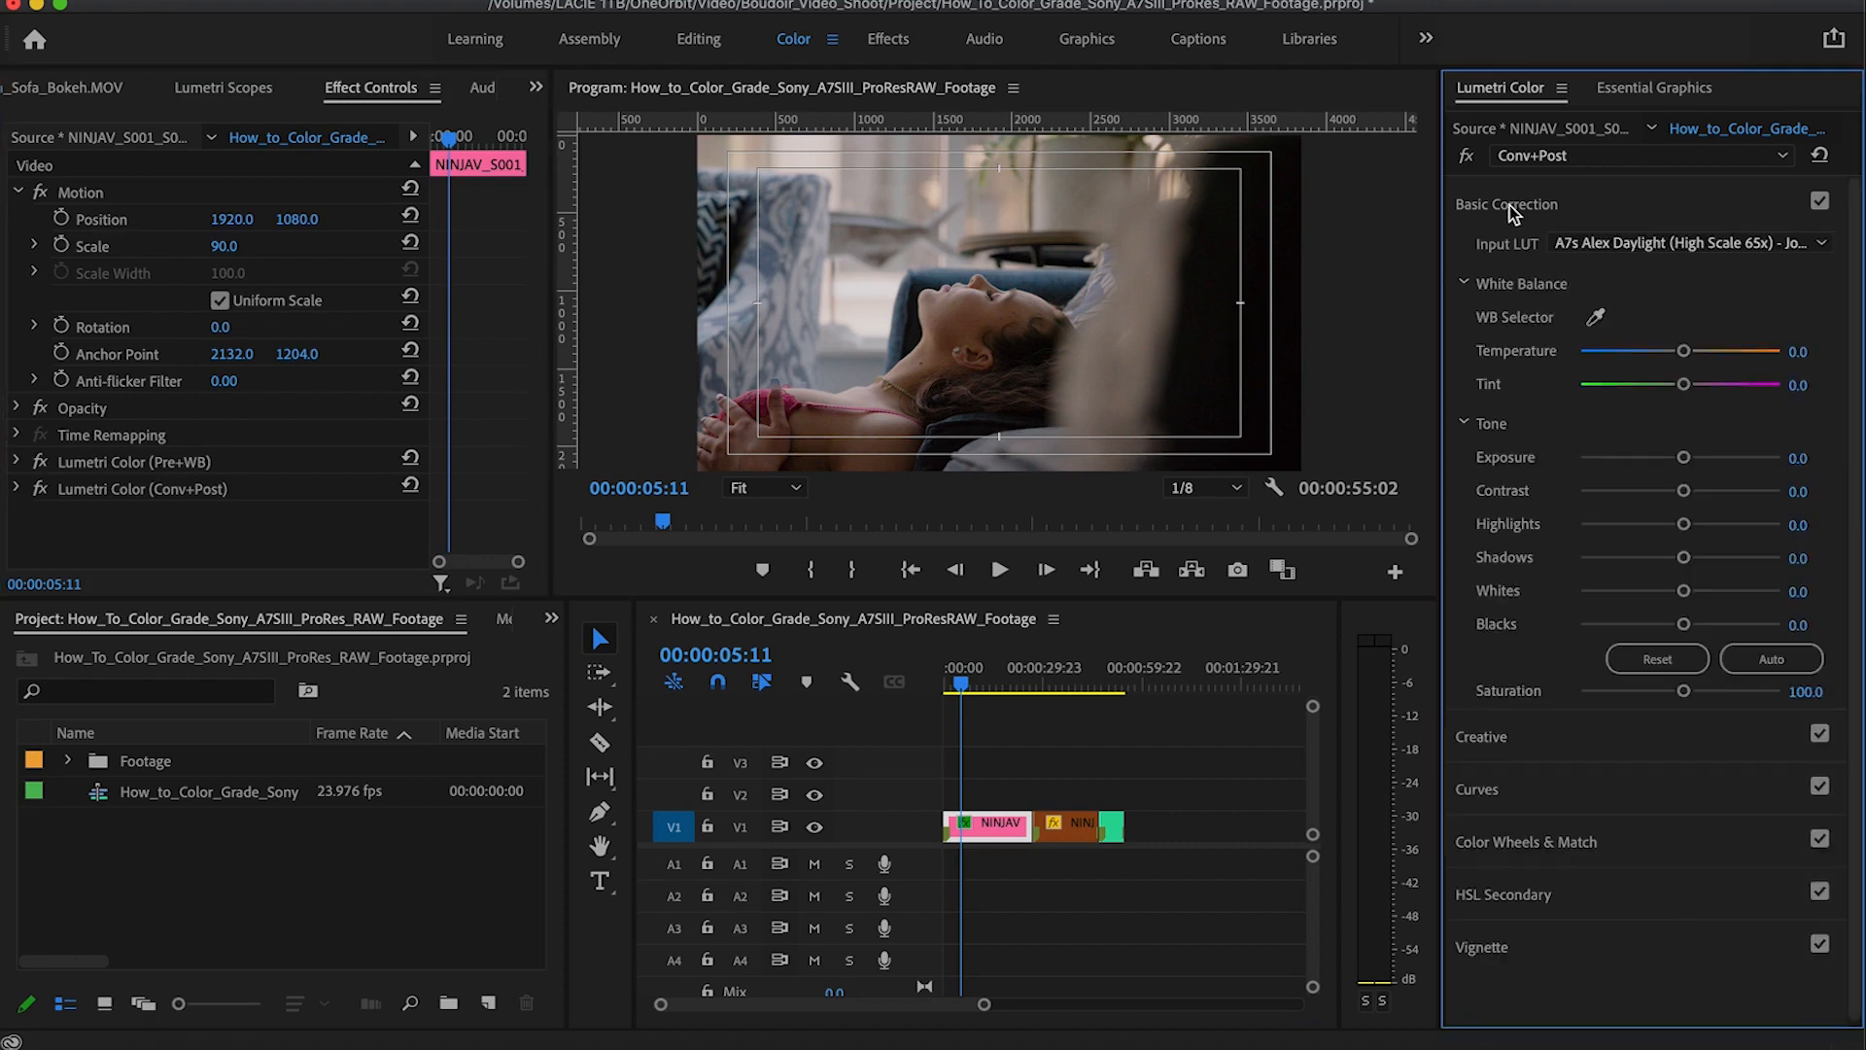
pyautogui.click(1582, 243)
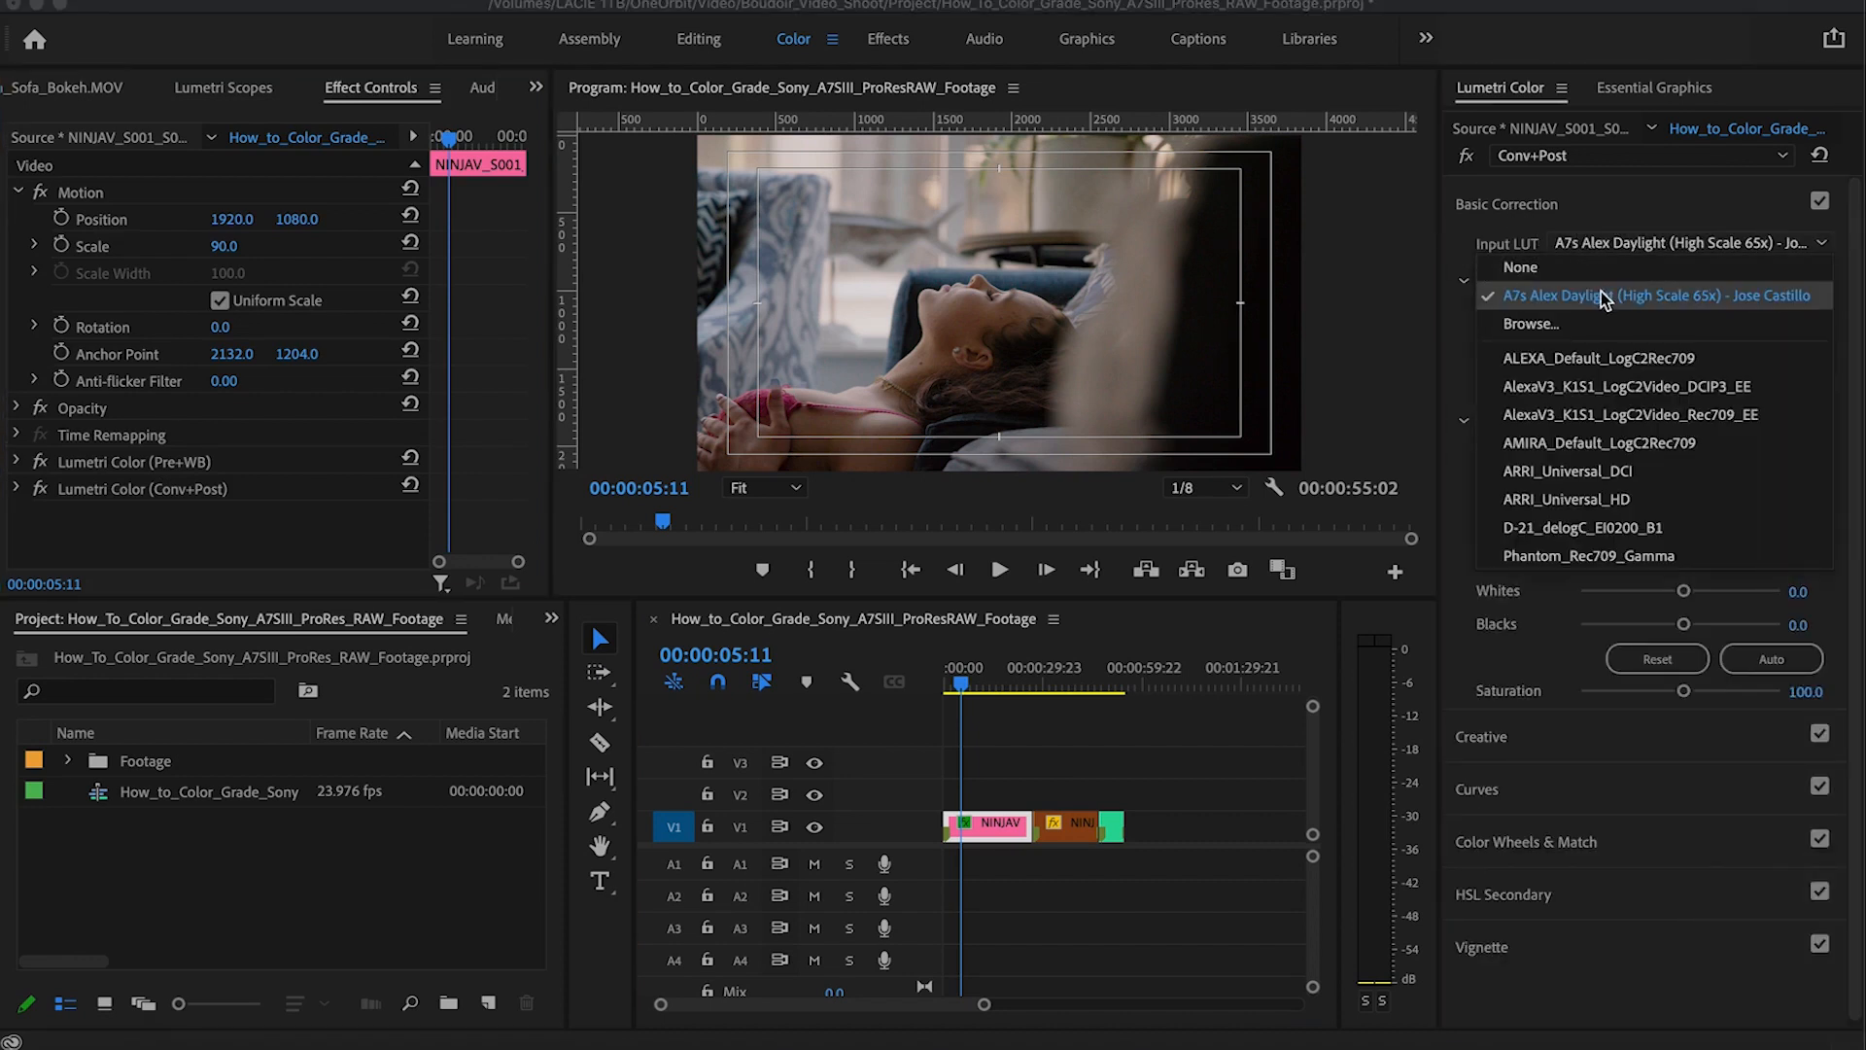
pyautogui.click(1606, 210)
pyautogui.click(1567, 256)
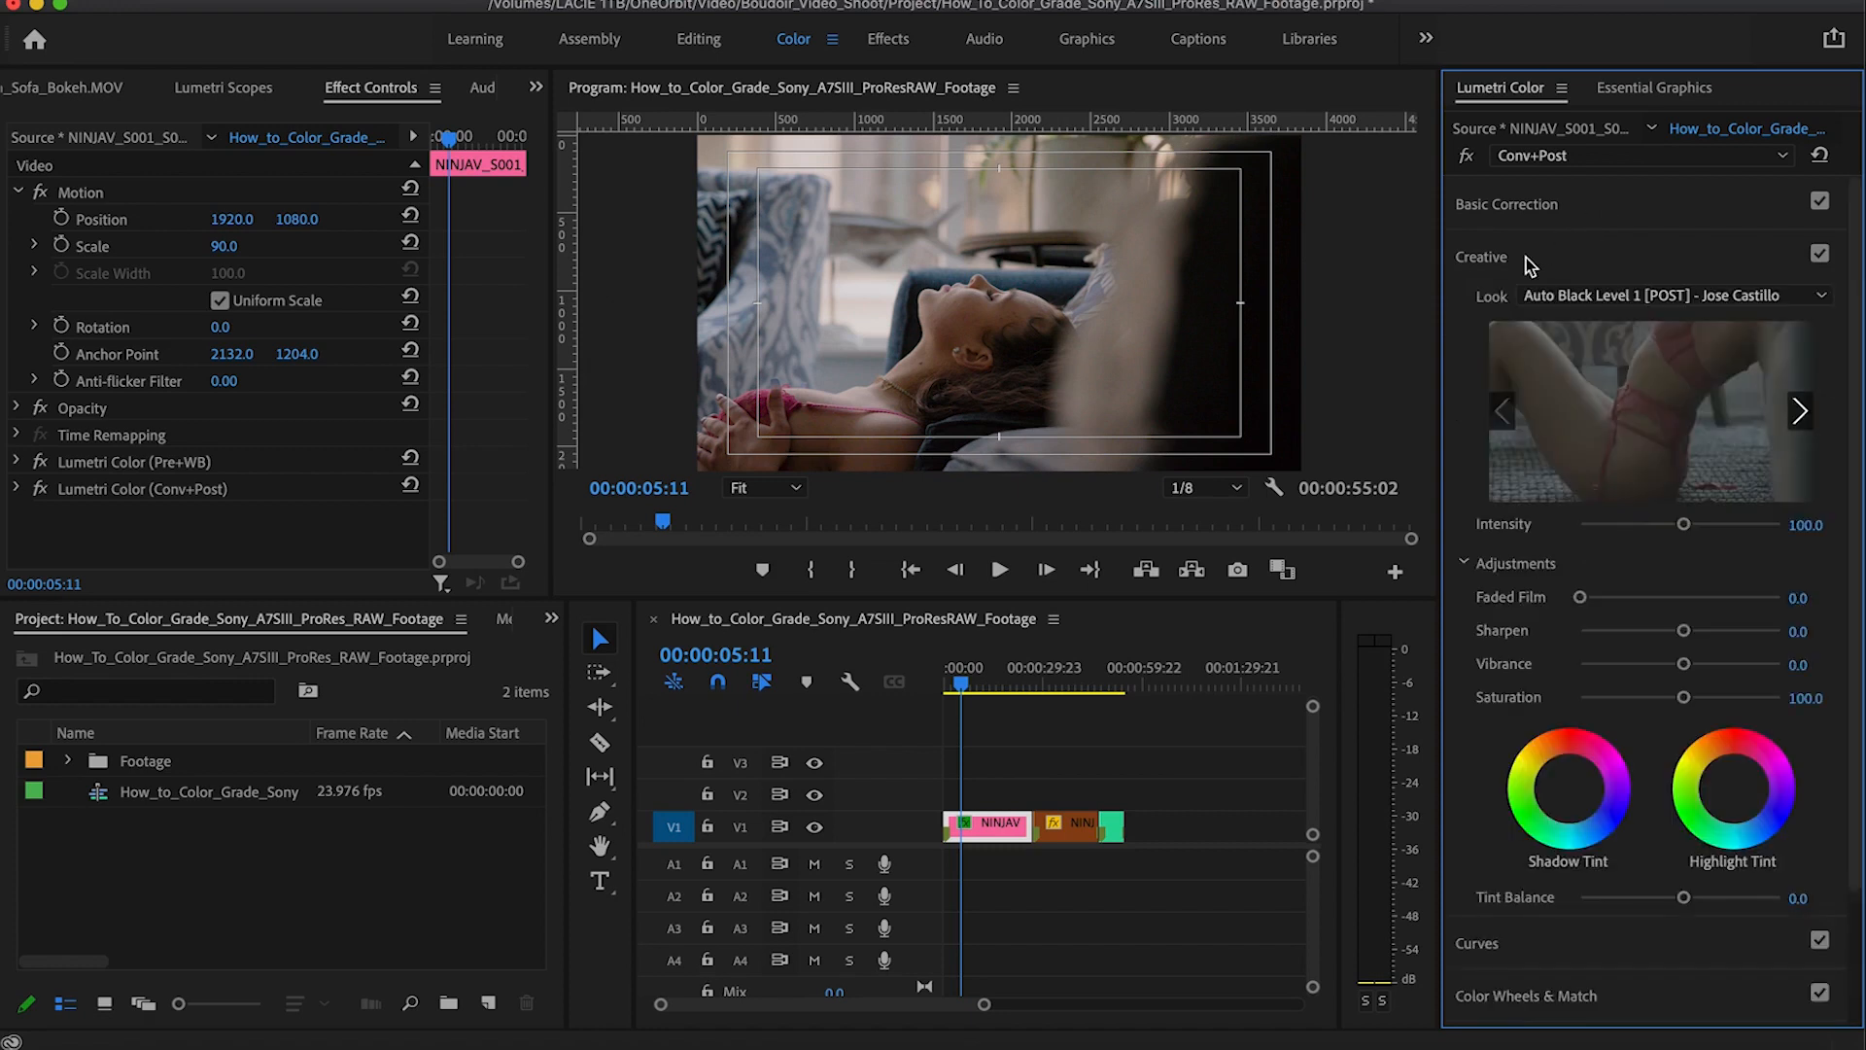
pyautogui.click(1576, 296)
pyautogui.click(1555, 157)
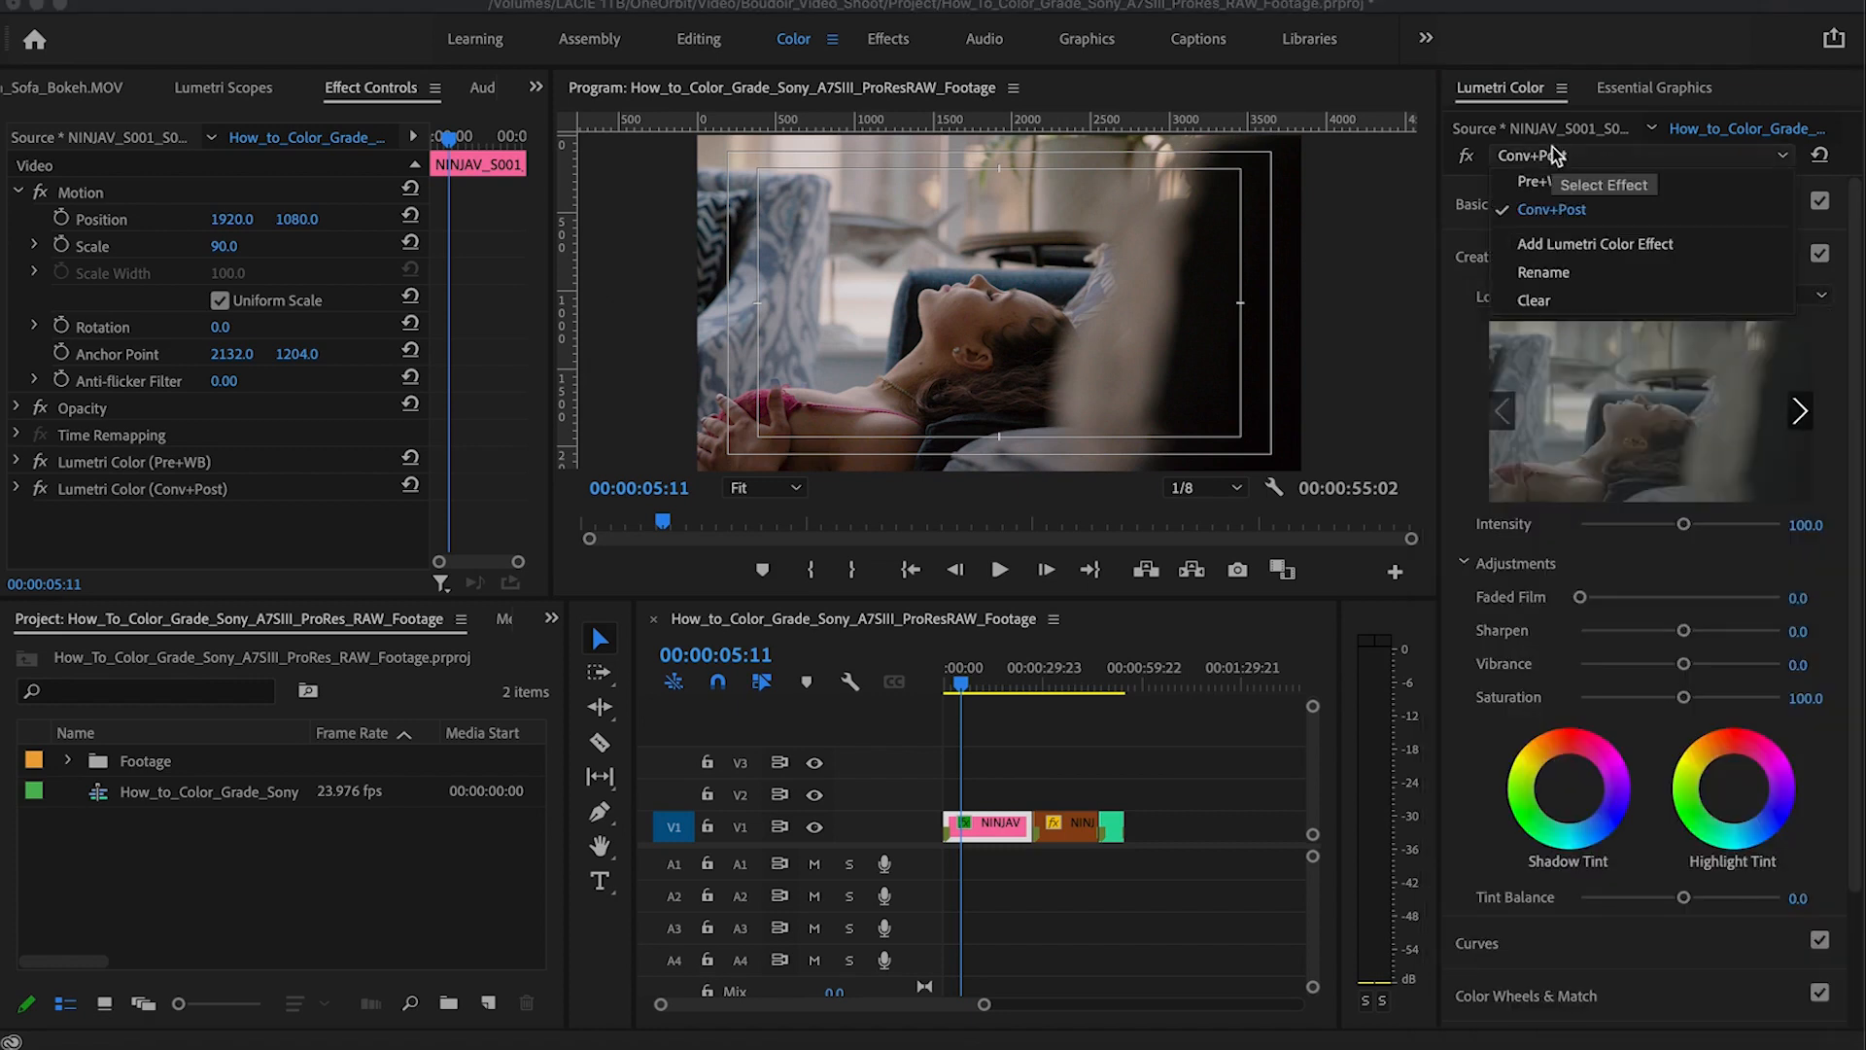
pyautogui.click(1545, 183)
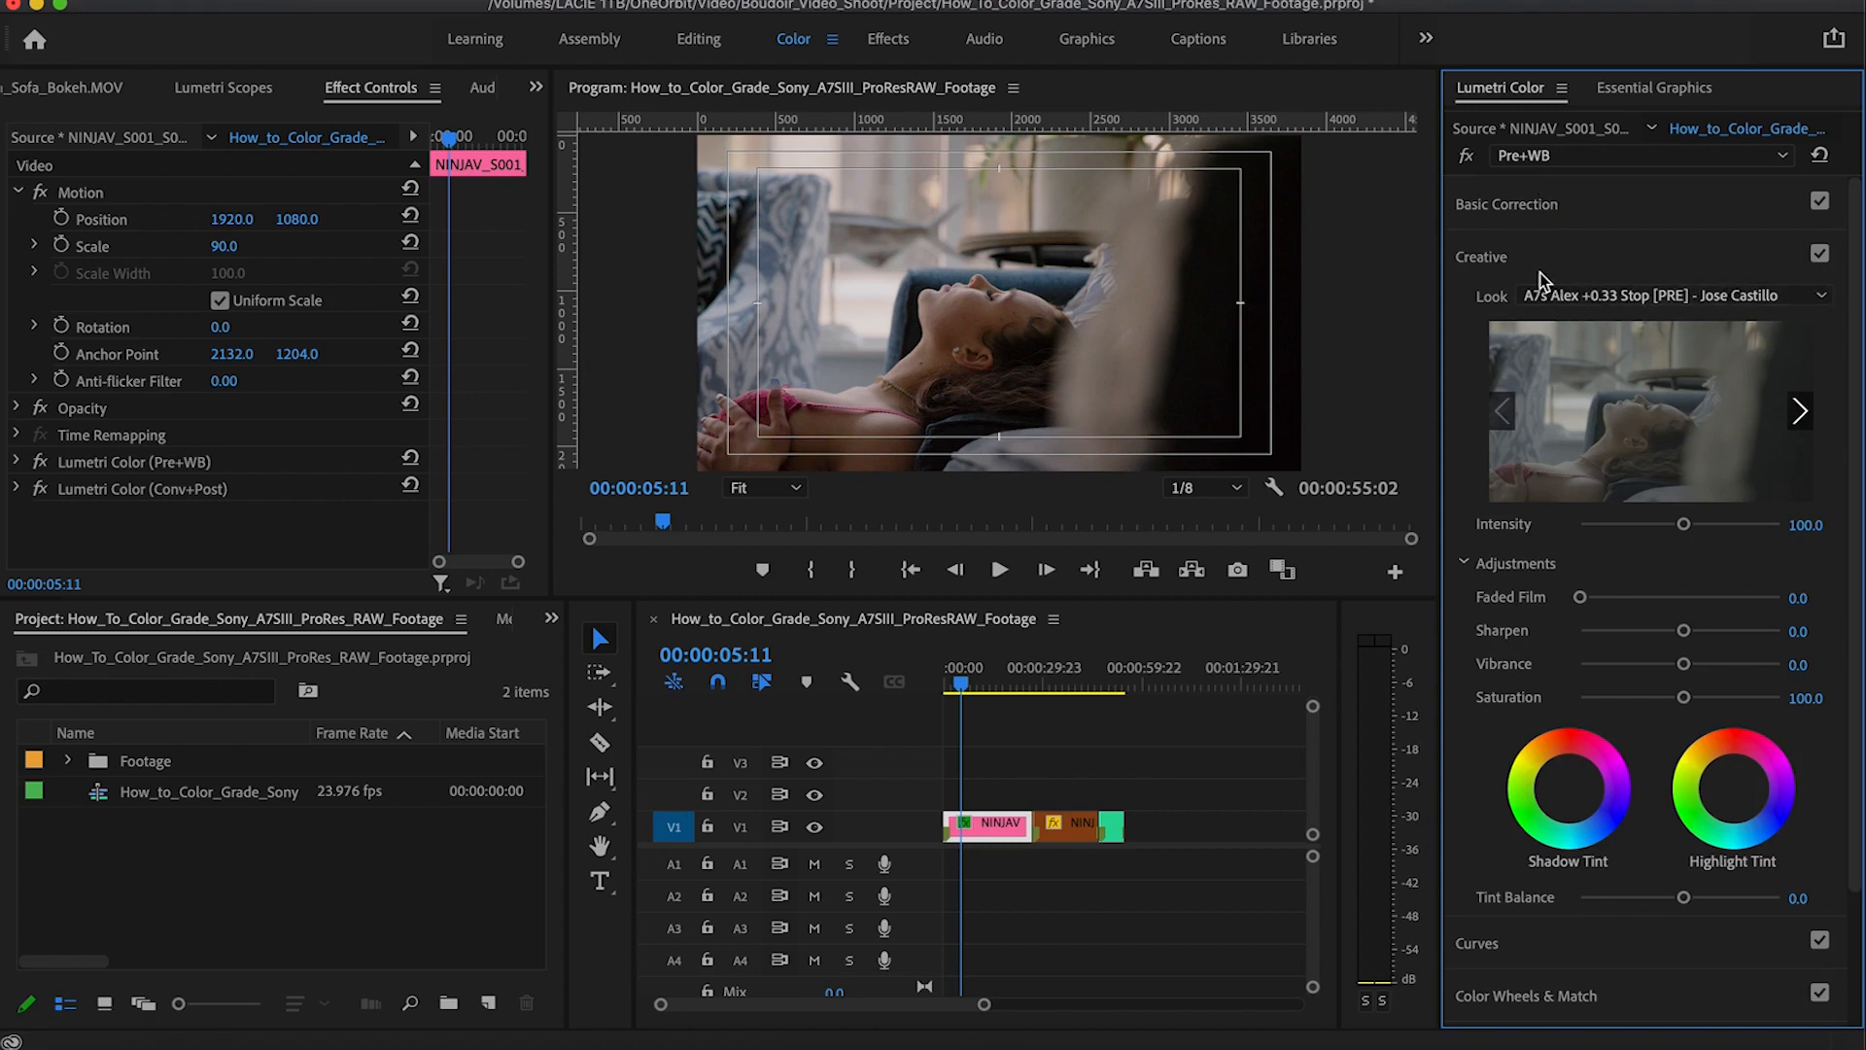
# Step: Review the Pre+WB effect's Input LUT and the list of available LUTs under Basic Correction
pyautogui.click(1493, 257)
pyautogui.click(1502, 205)
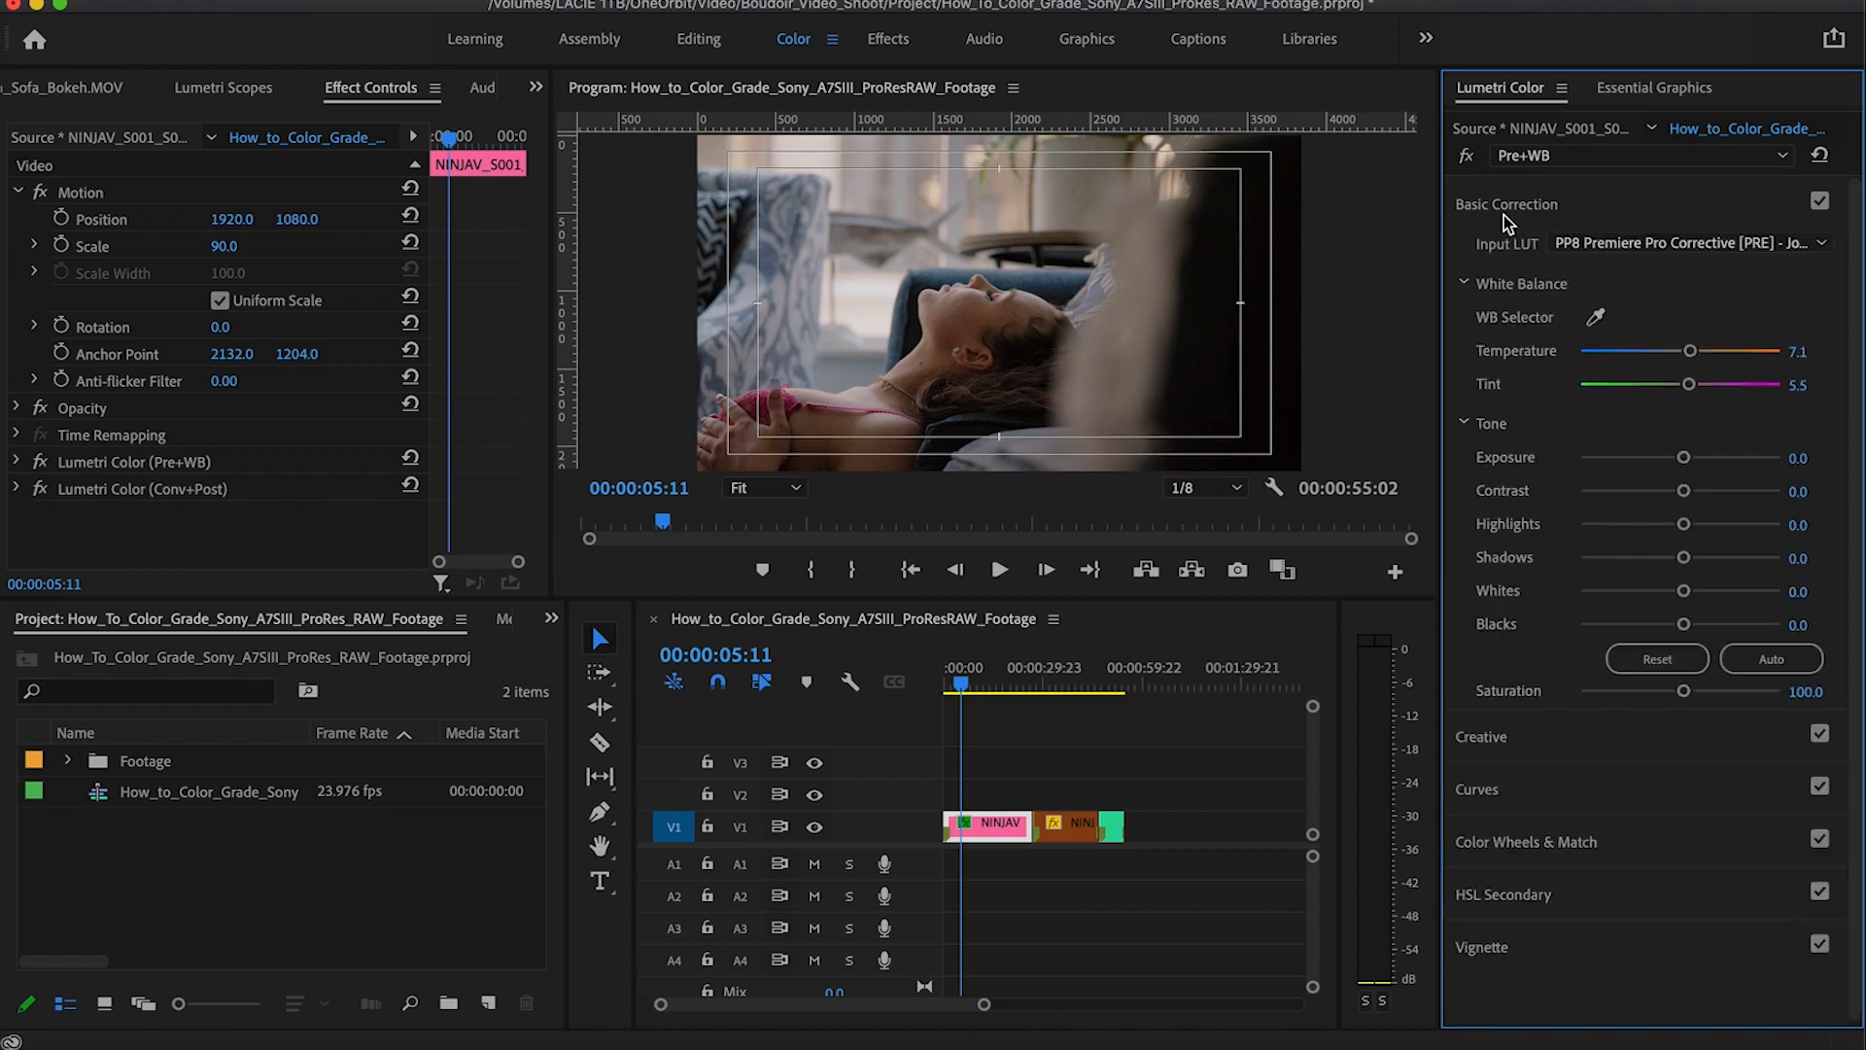
pyautogui.click(1594, 246)
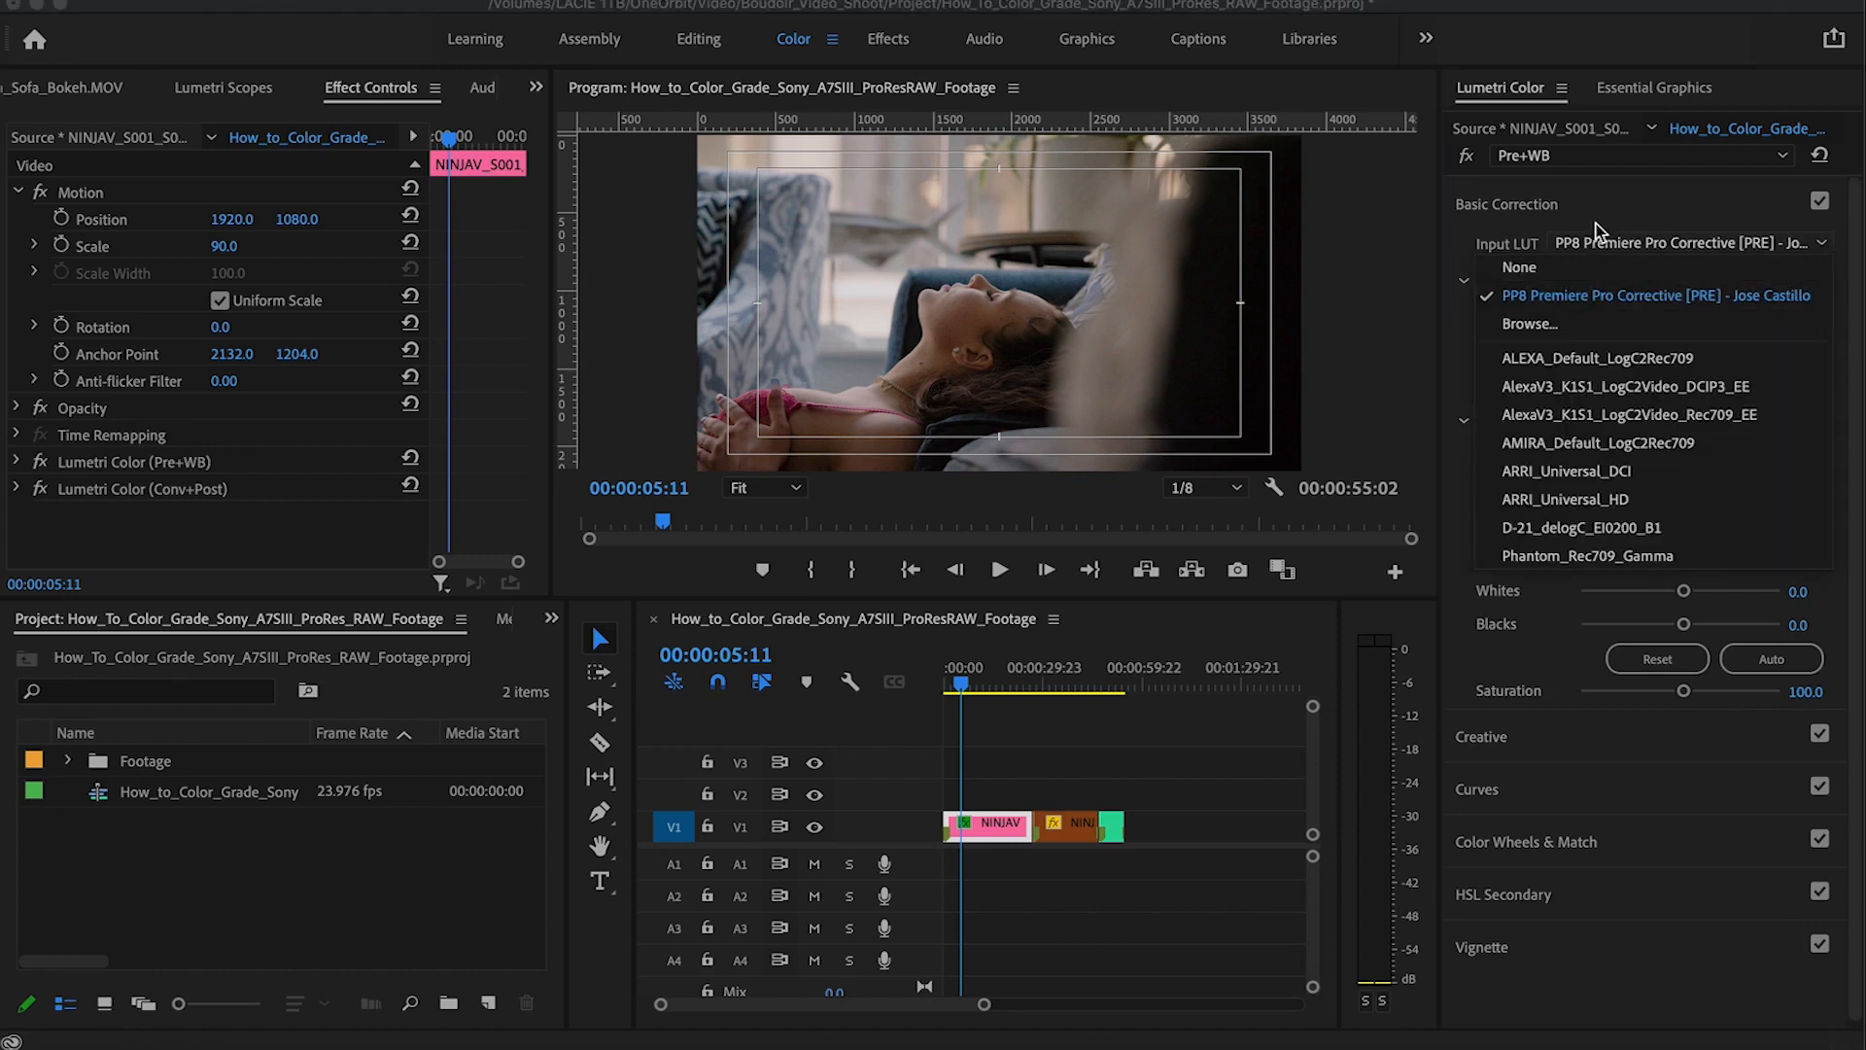
pyautogui.click(1550, 206)
pyautogui.click(1539, 206)
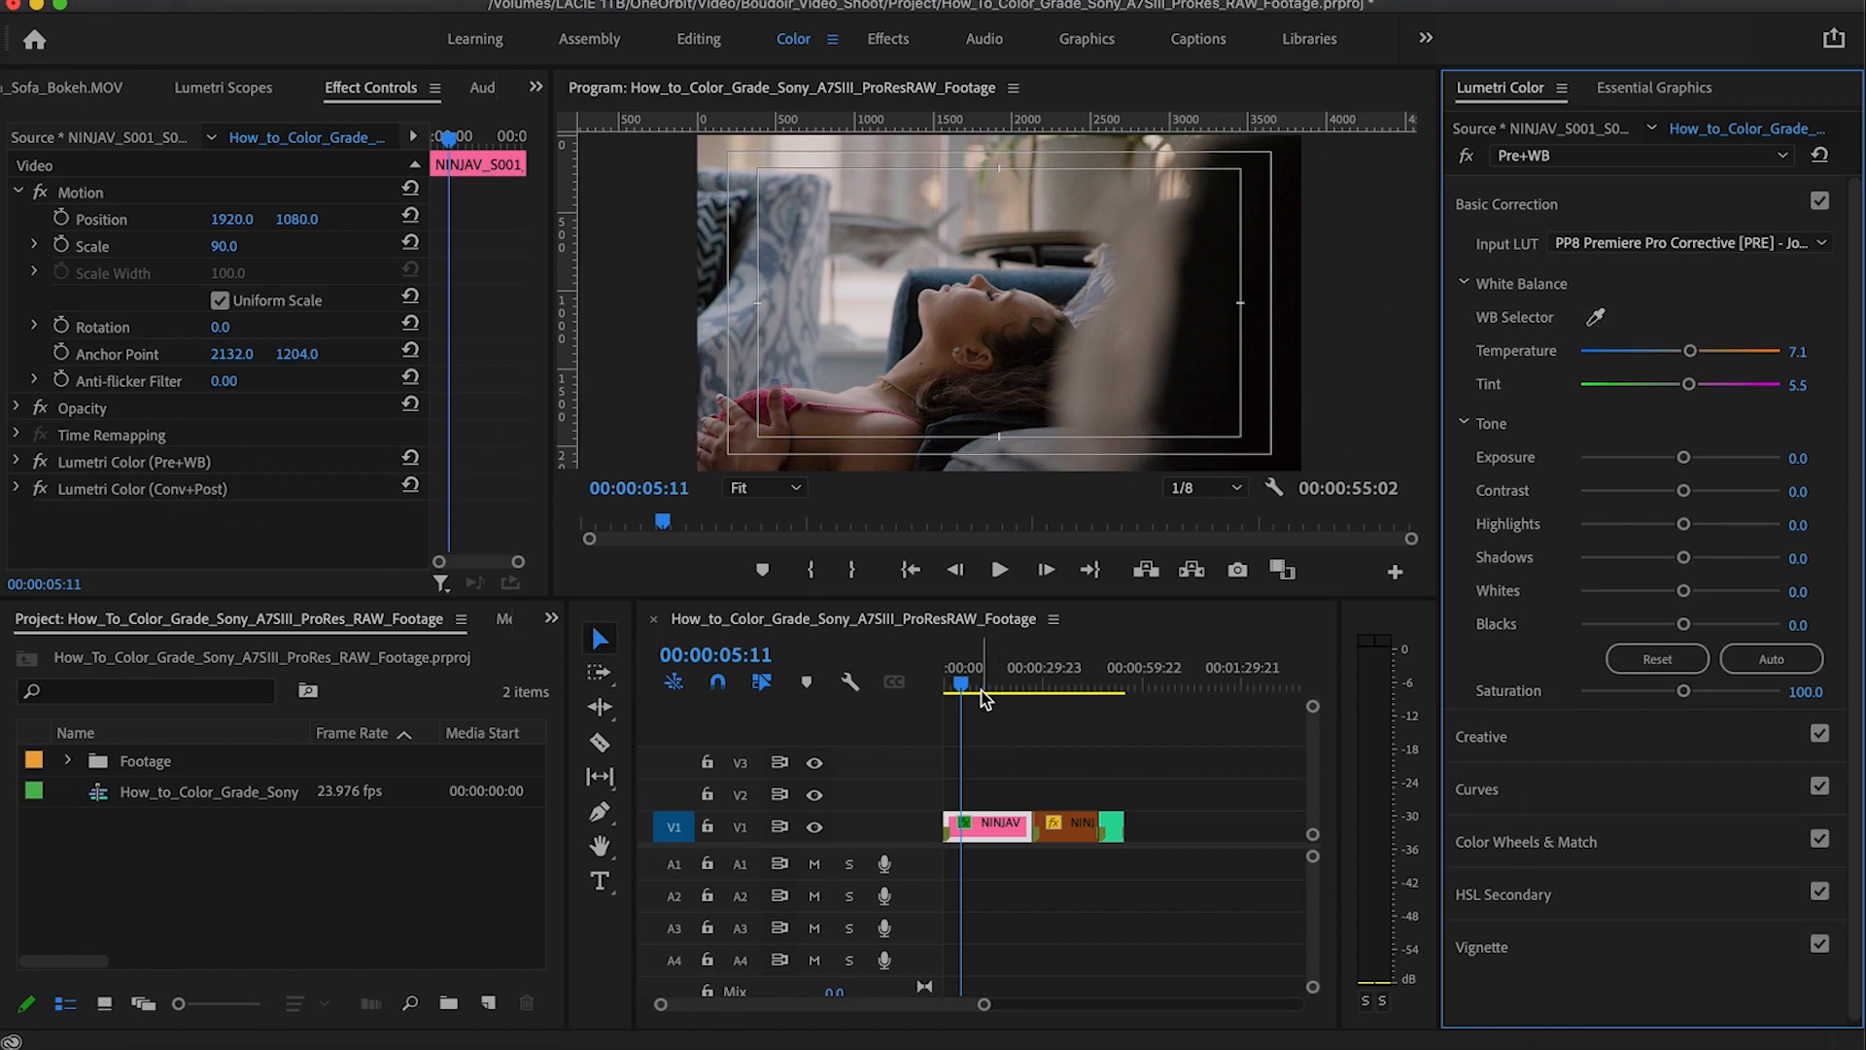
# Step: At 00:00:32:02 in the second clip, add a Lumetri Color effect and rename it Pre+WB
pyautogui.click(1050, 684)
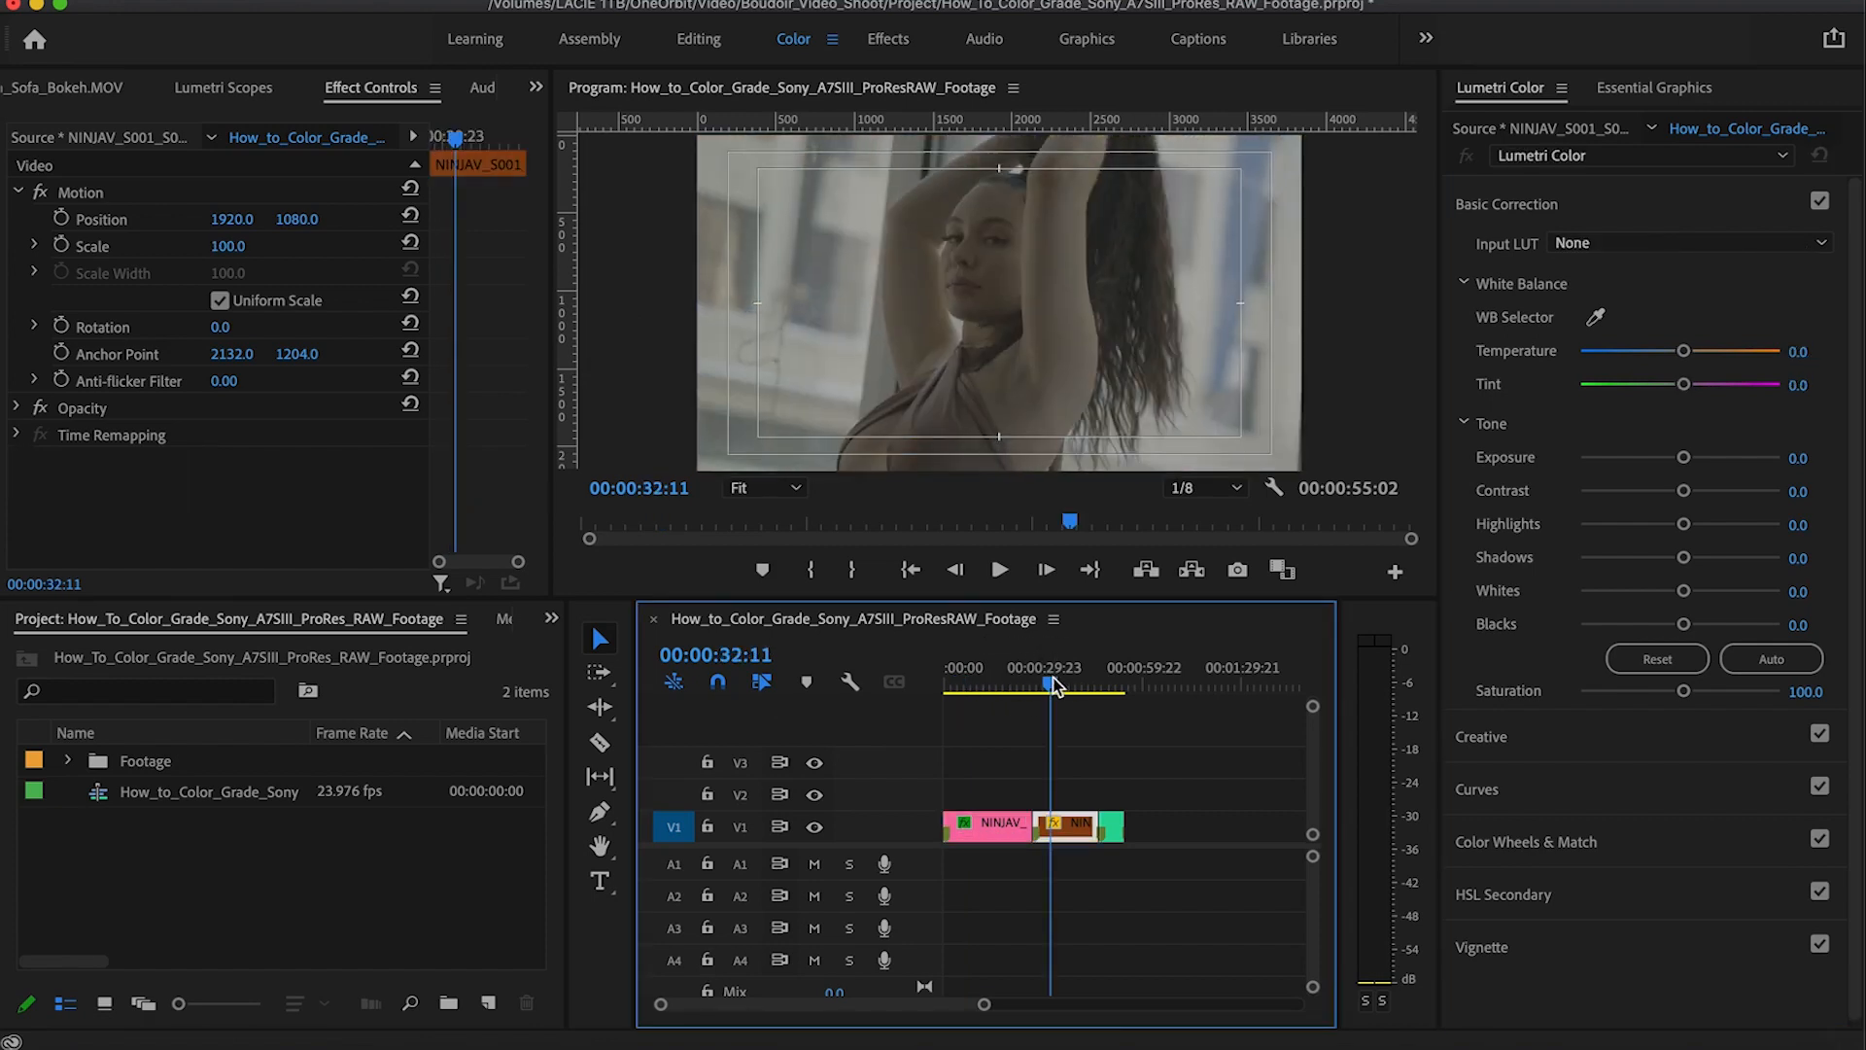
pyautogui.moveTo(1051, 684); pyautogui.dragTo(1050, 684)
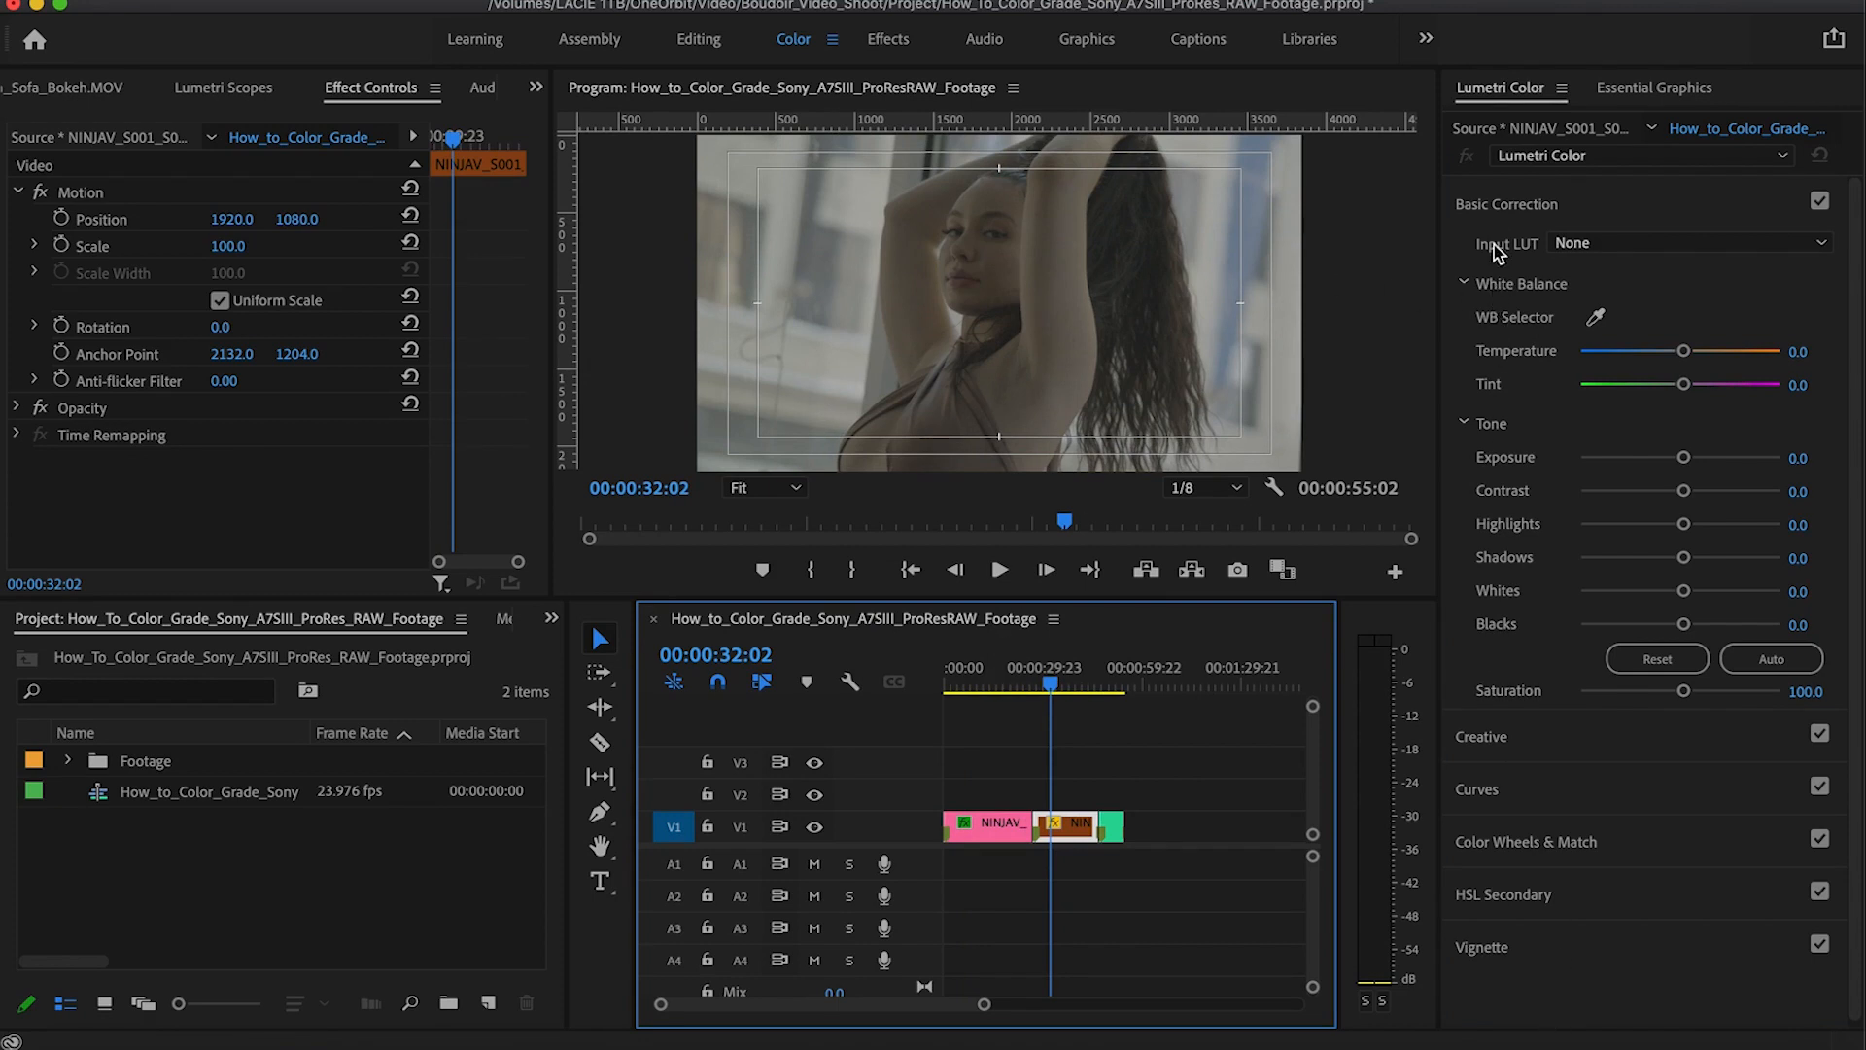
pyautogui.click(1491, 208)
pyautogui.click(1564, 158)
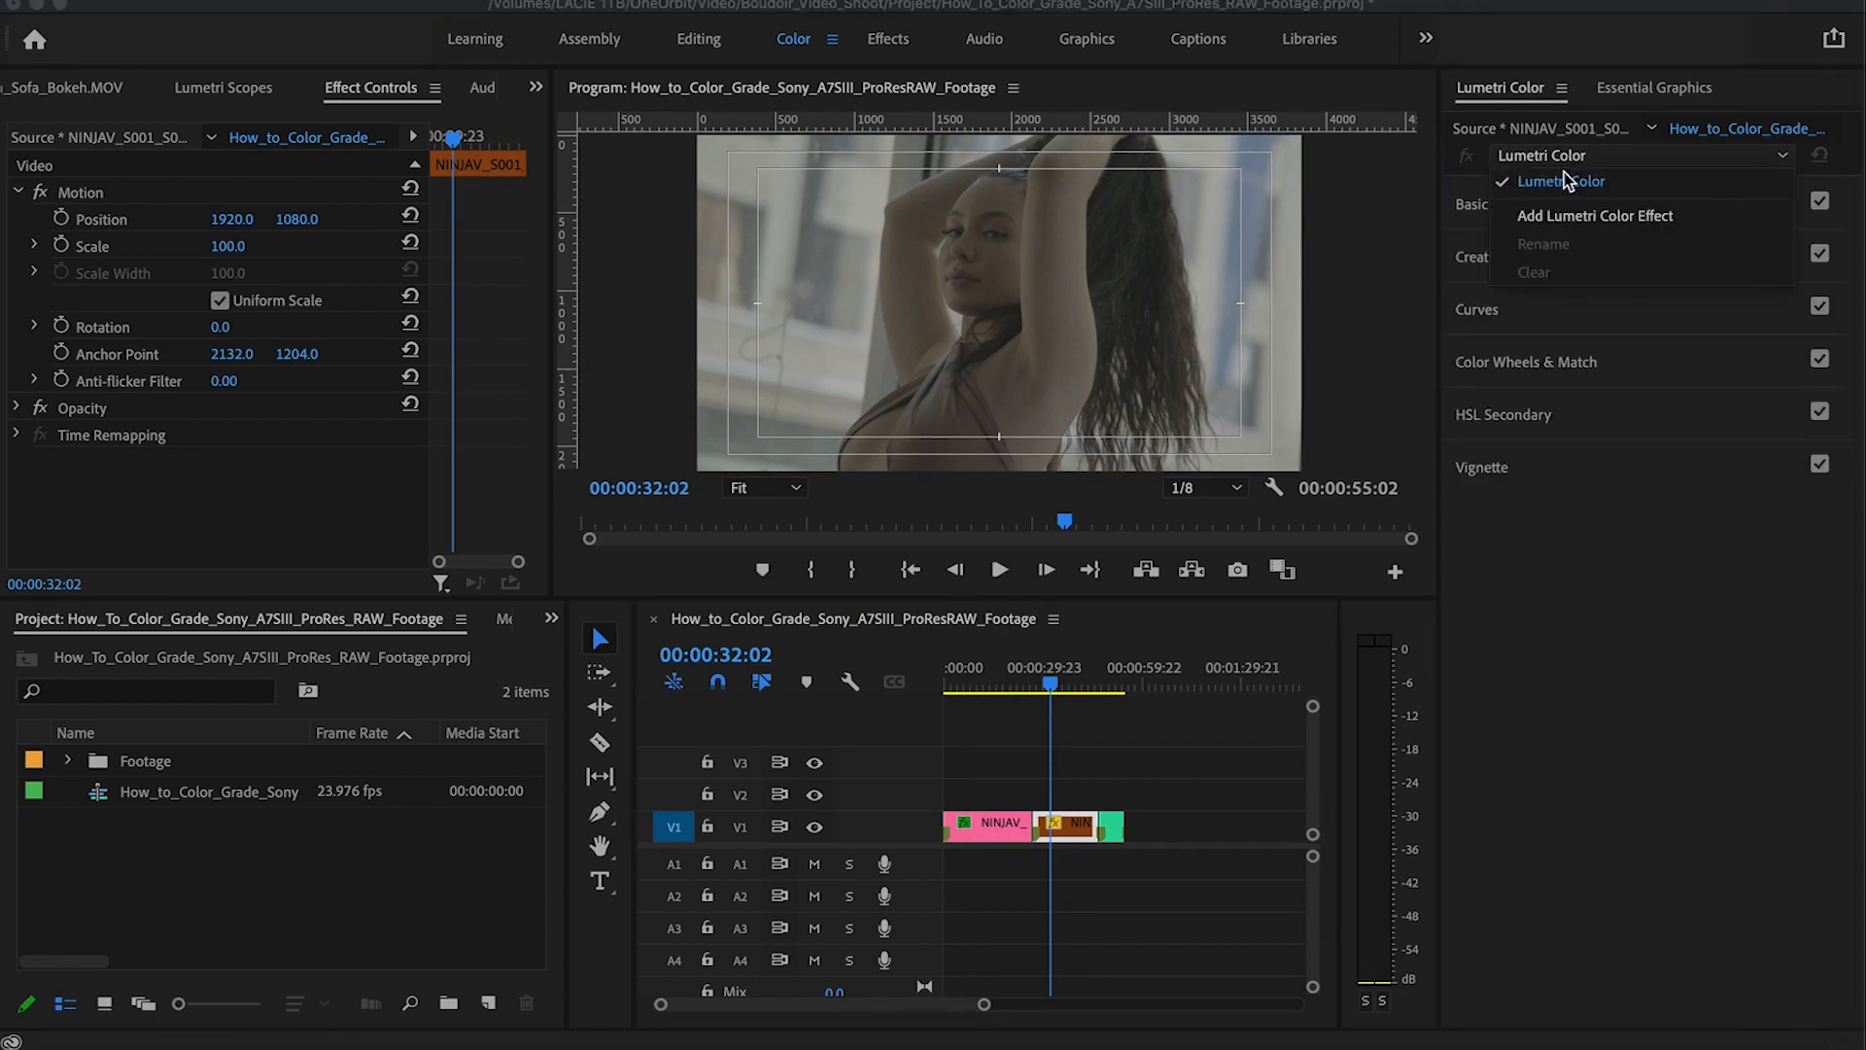
pyautogui.click(1567, 214)
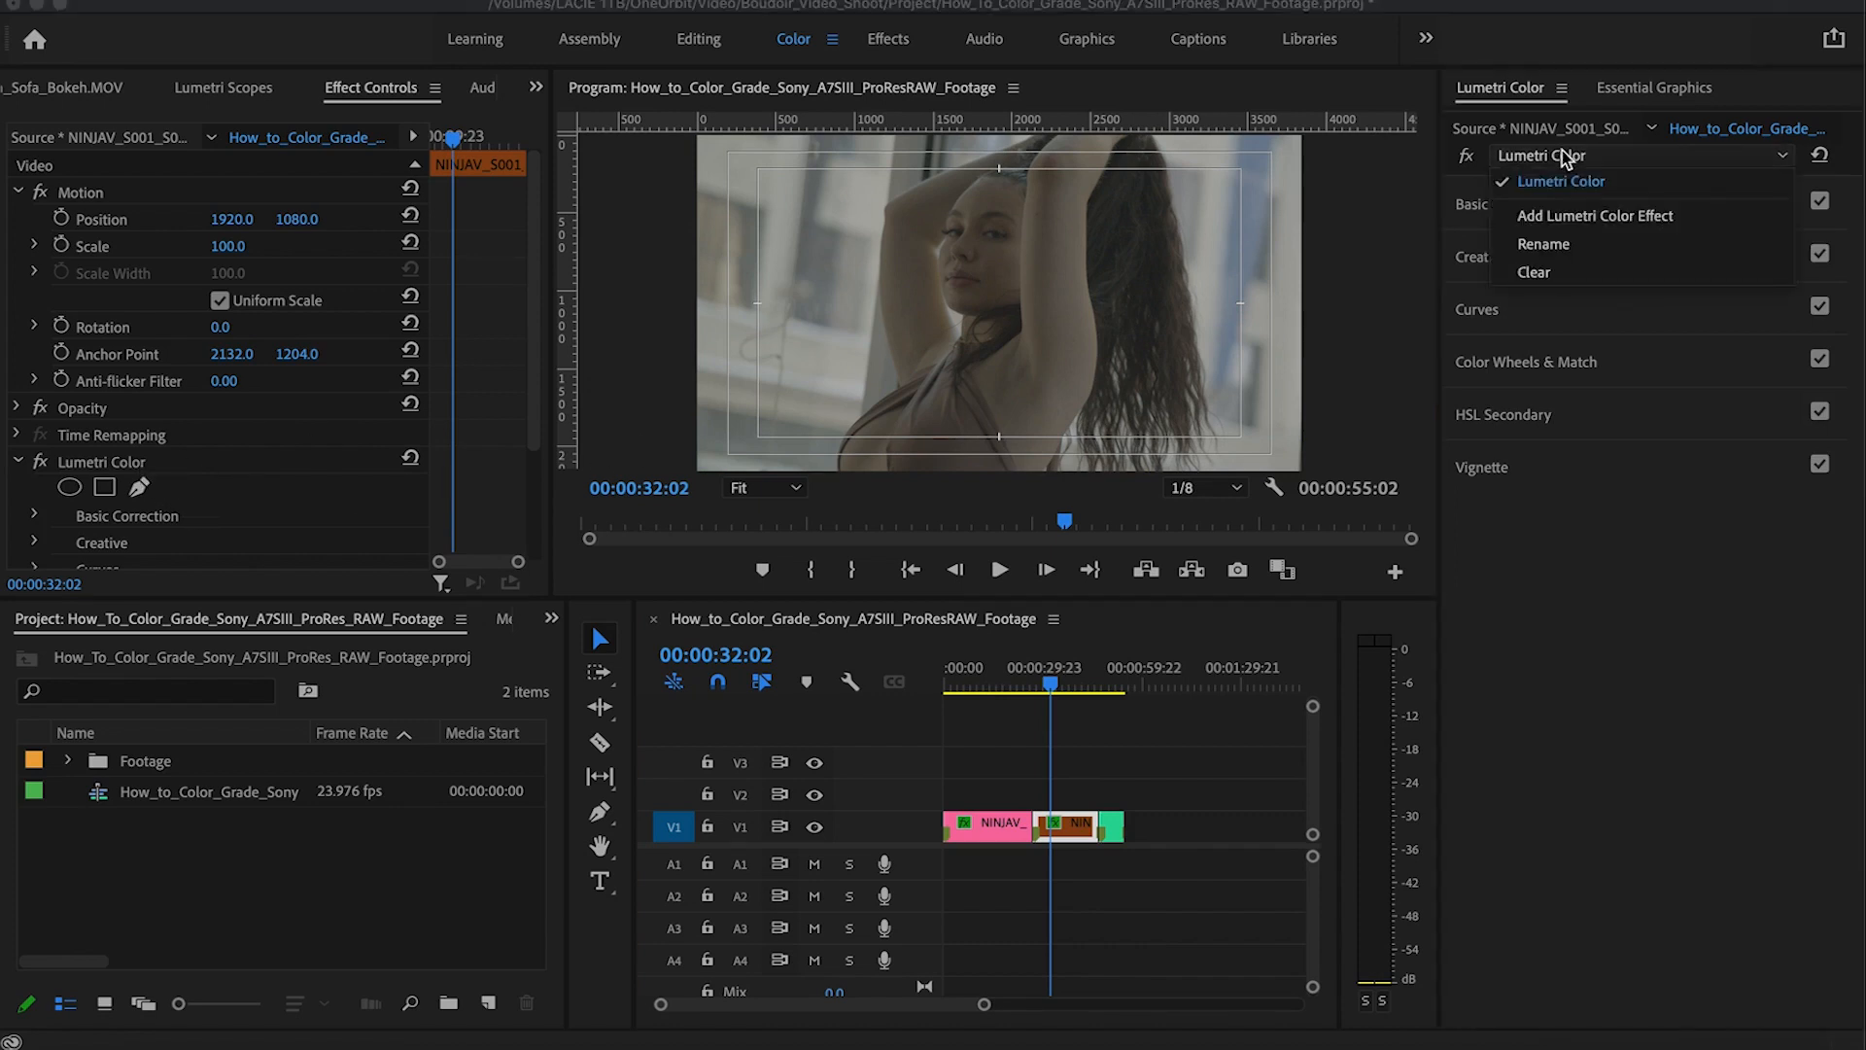
pyautogui.click(1560, 244)
pyautogui.write('Pre+WB')
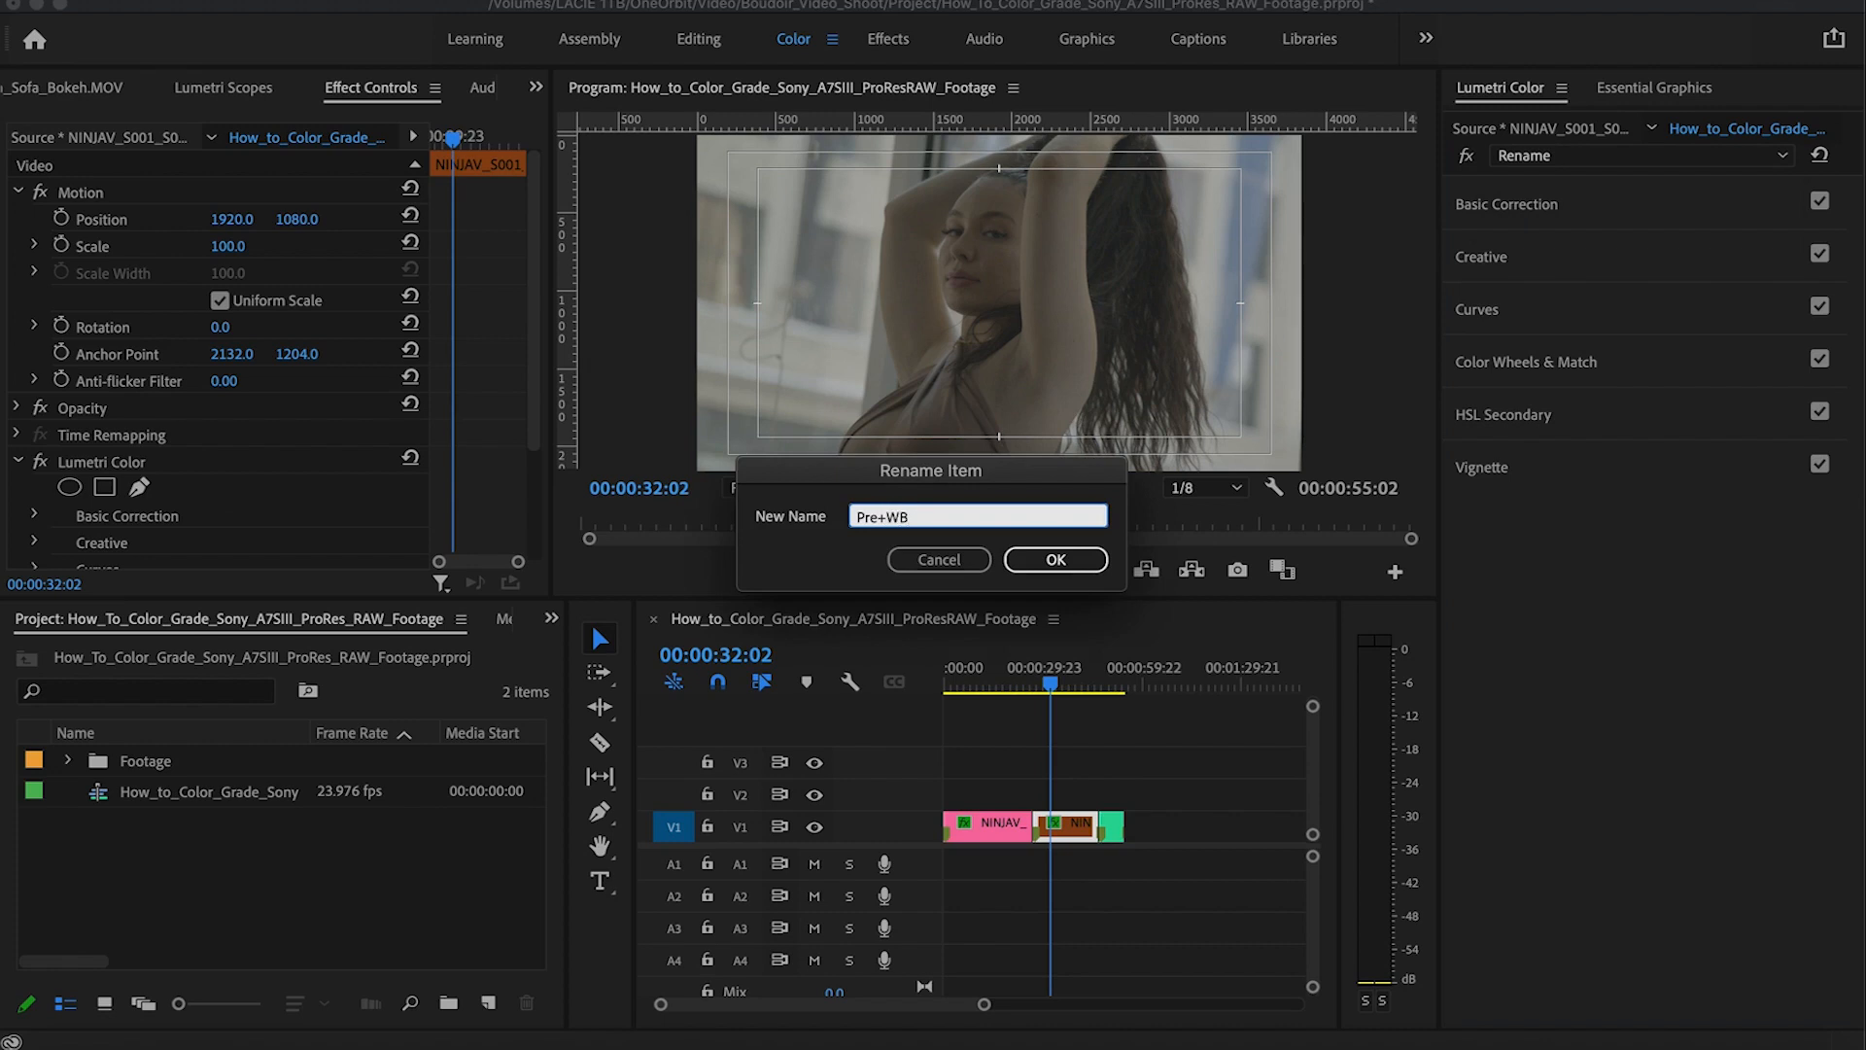
pyautogui.click(1054, 562)
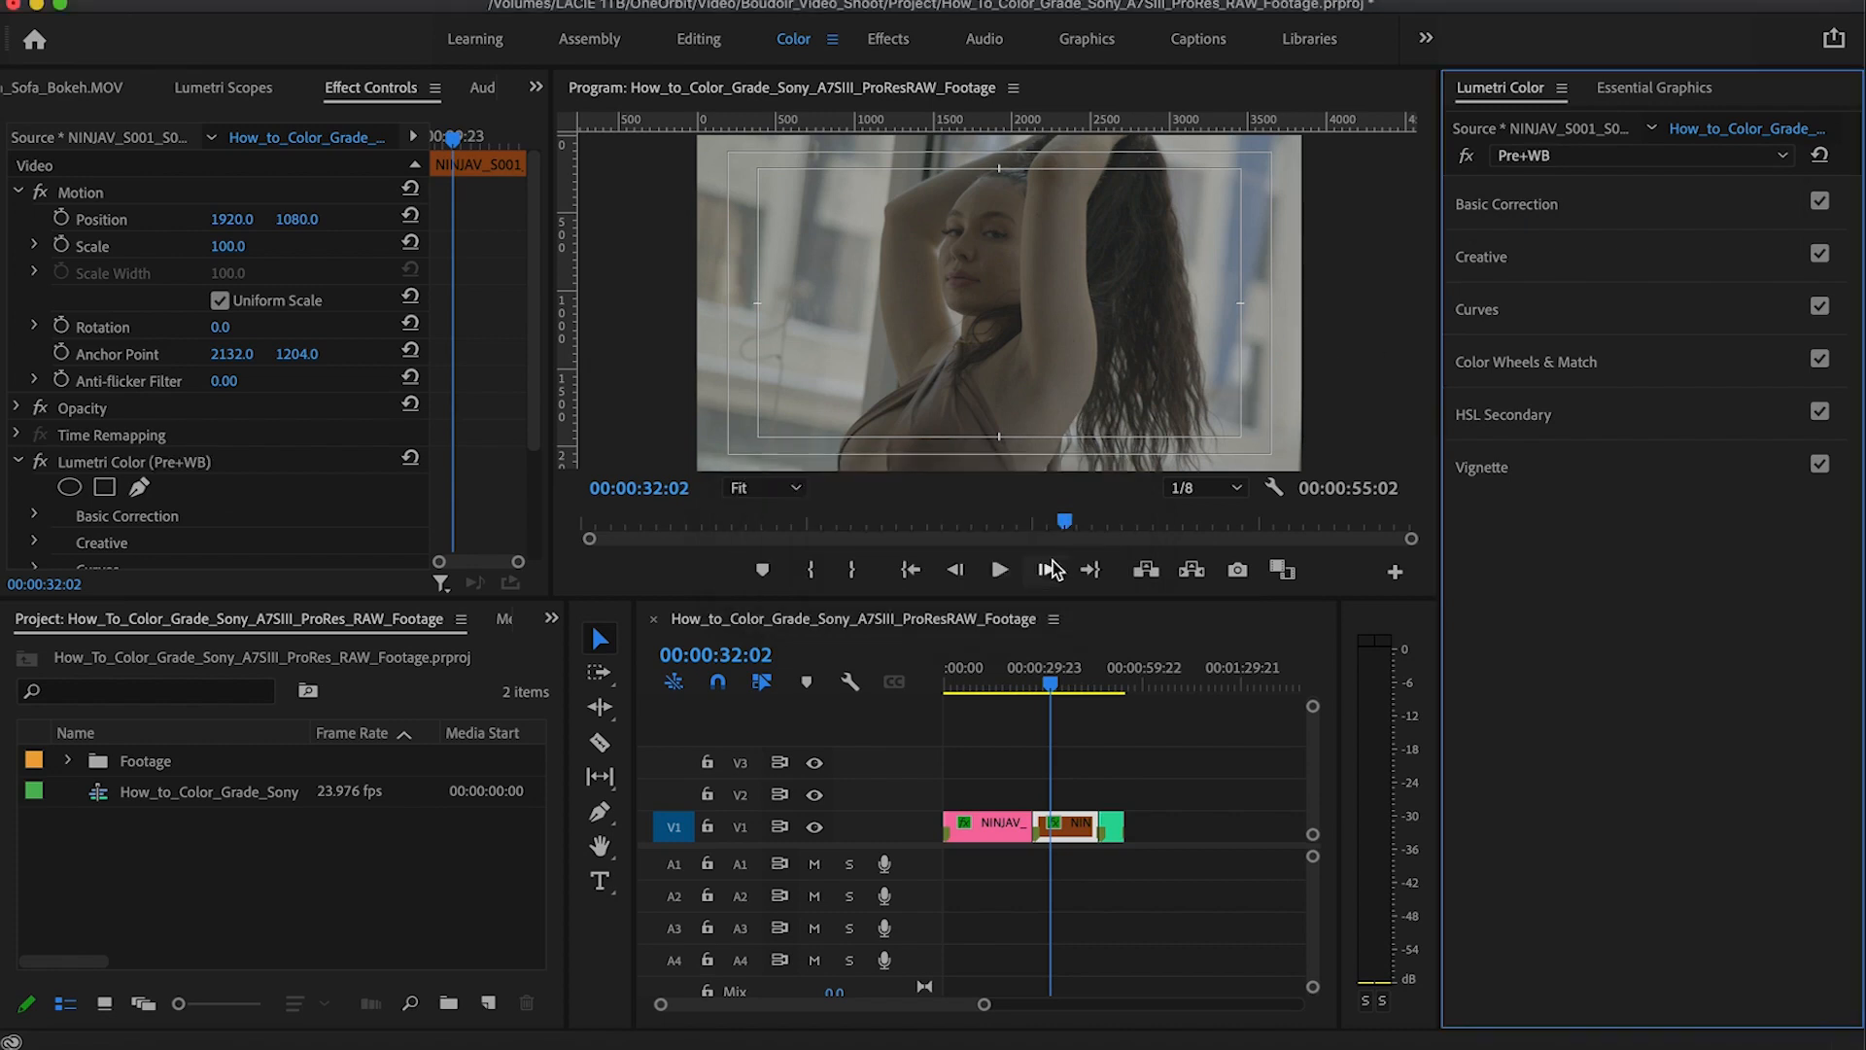
# Step: With the Lumetri scopes shown, load PP8 Premiere Pro Corrective [PRE] as the Pre+WB effect's Input LUT from the Supporting Files PP8 folder
pyautogui.click(1529, 204)
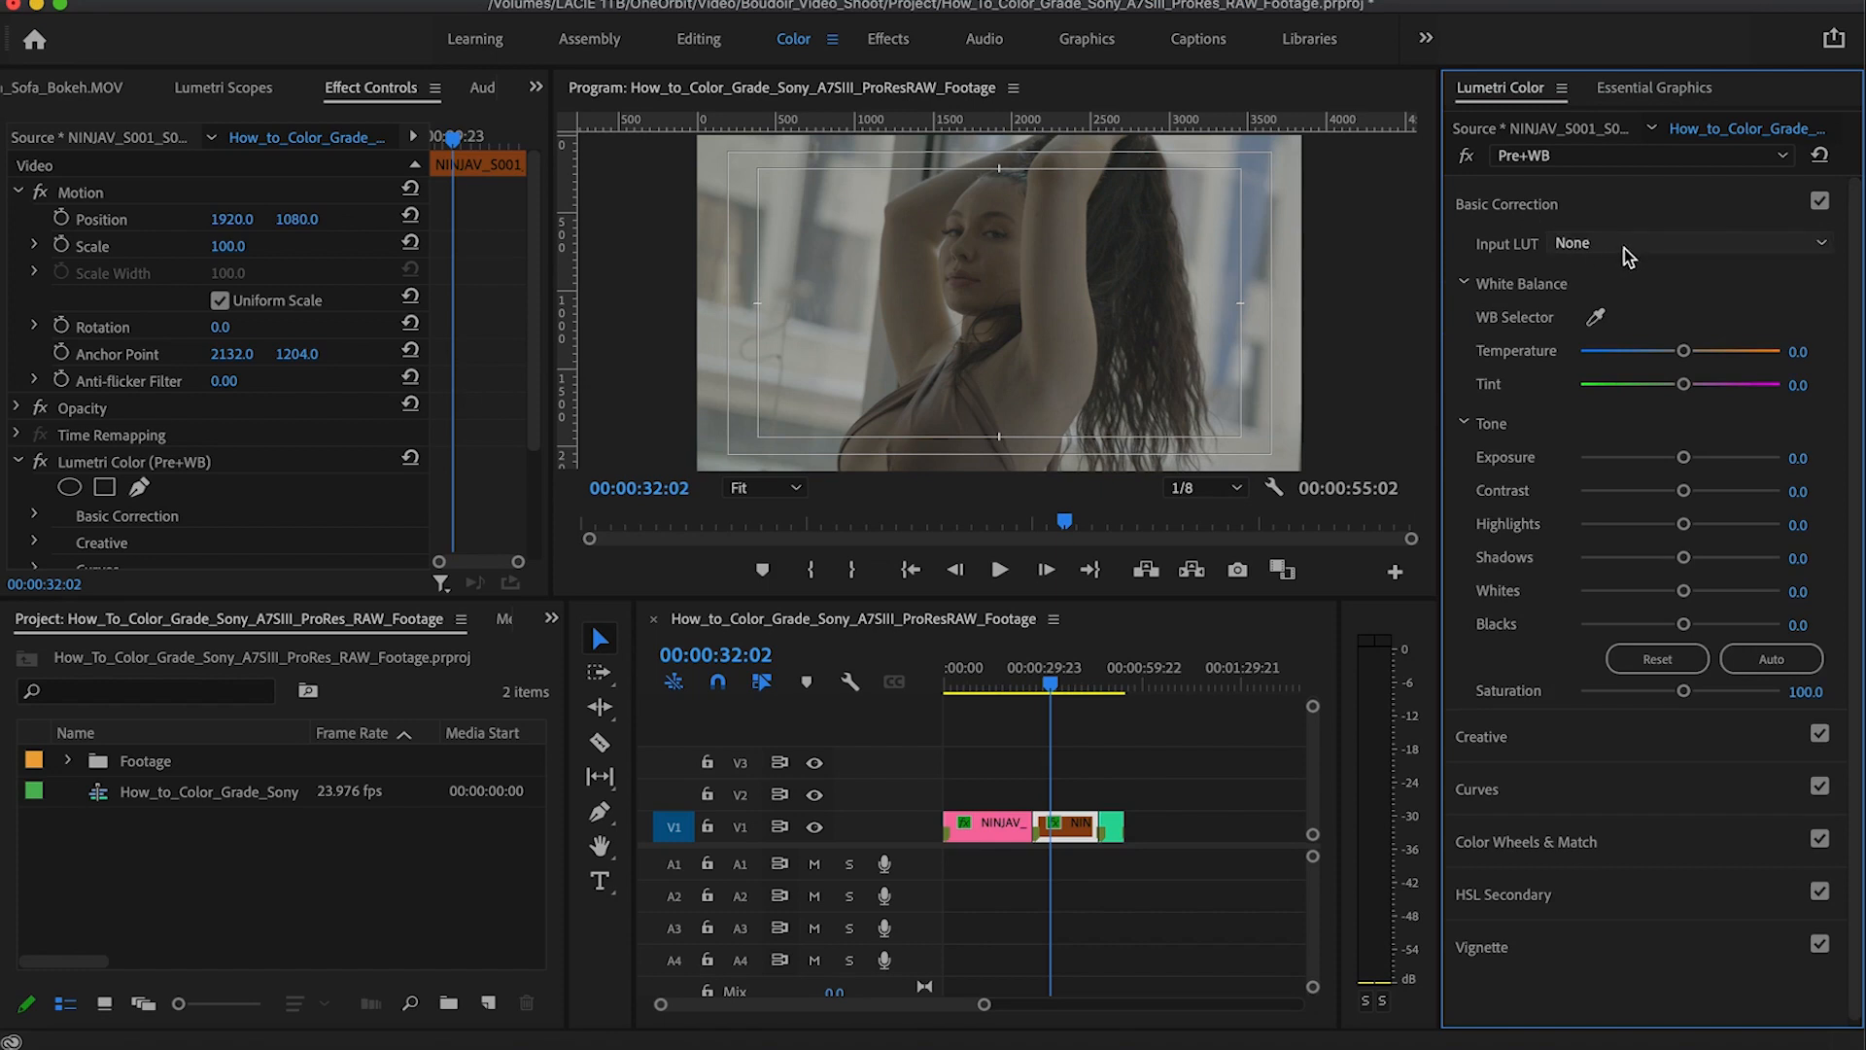
pyautogui.click(19, 463)
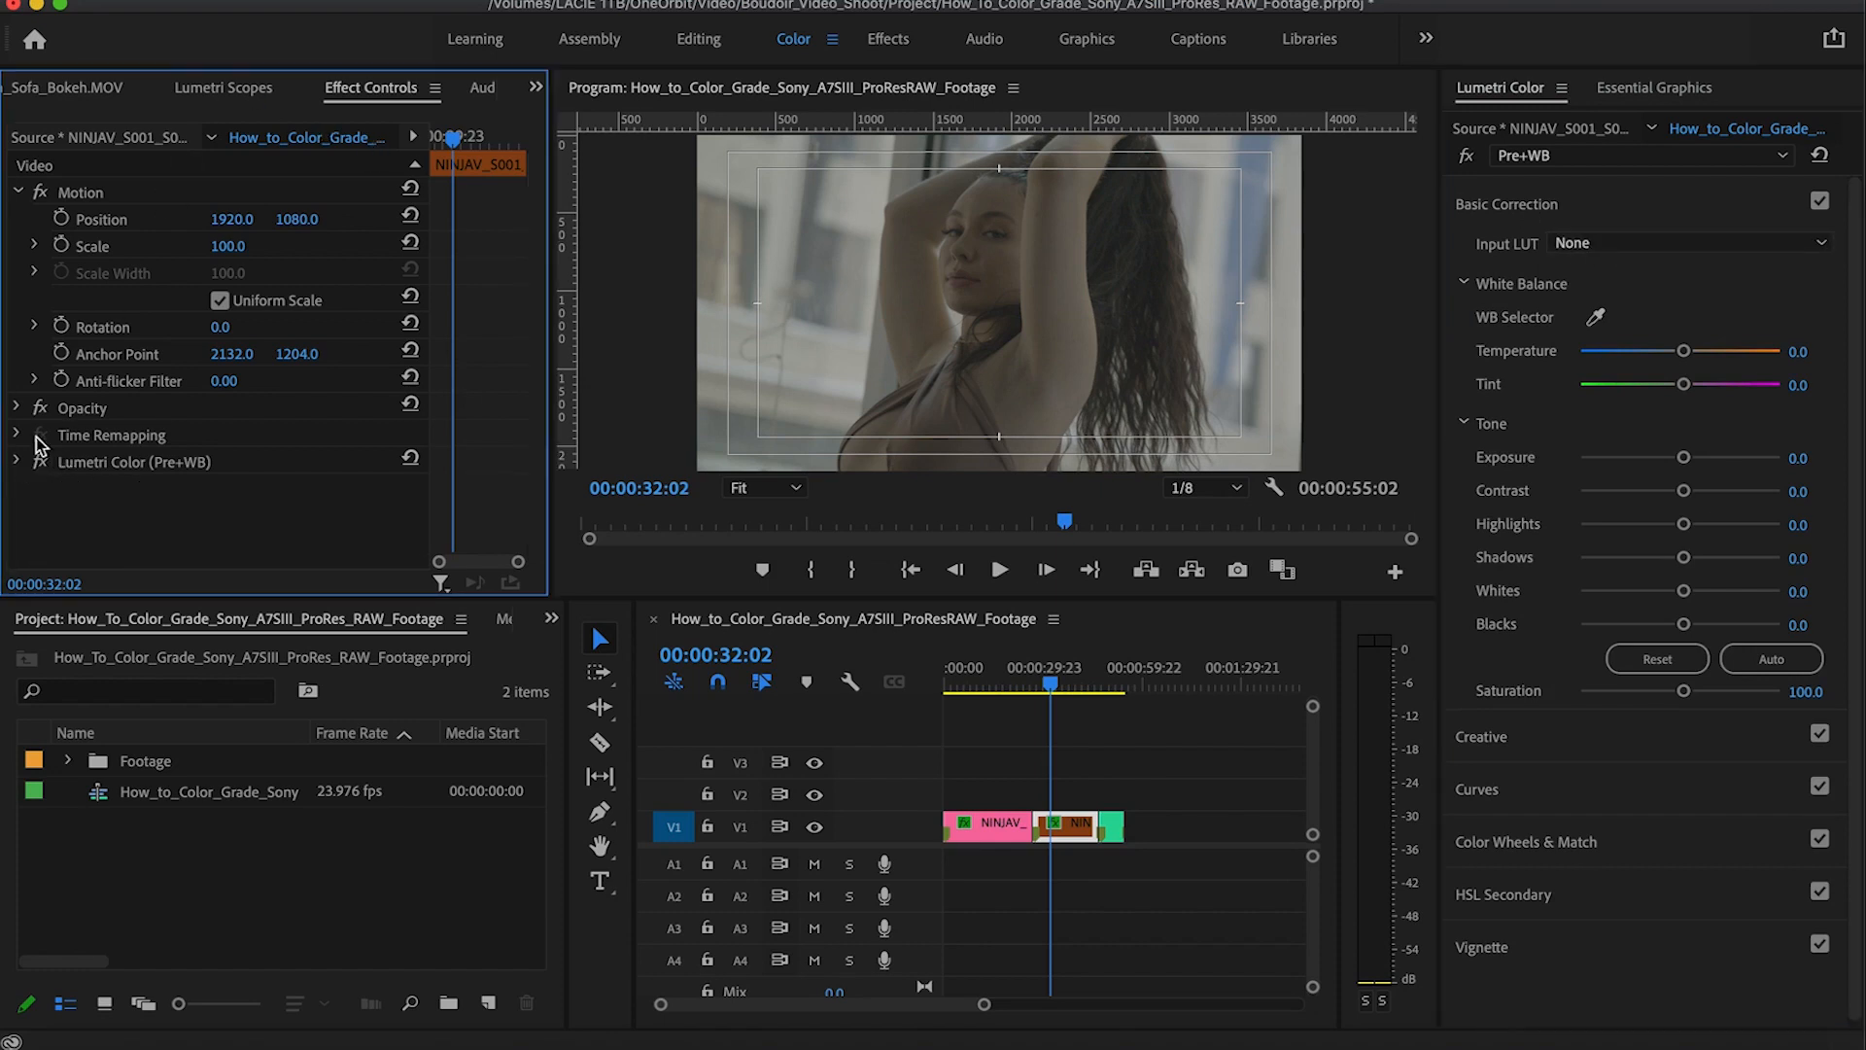
pyautogui.click(209, 89)
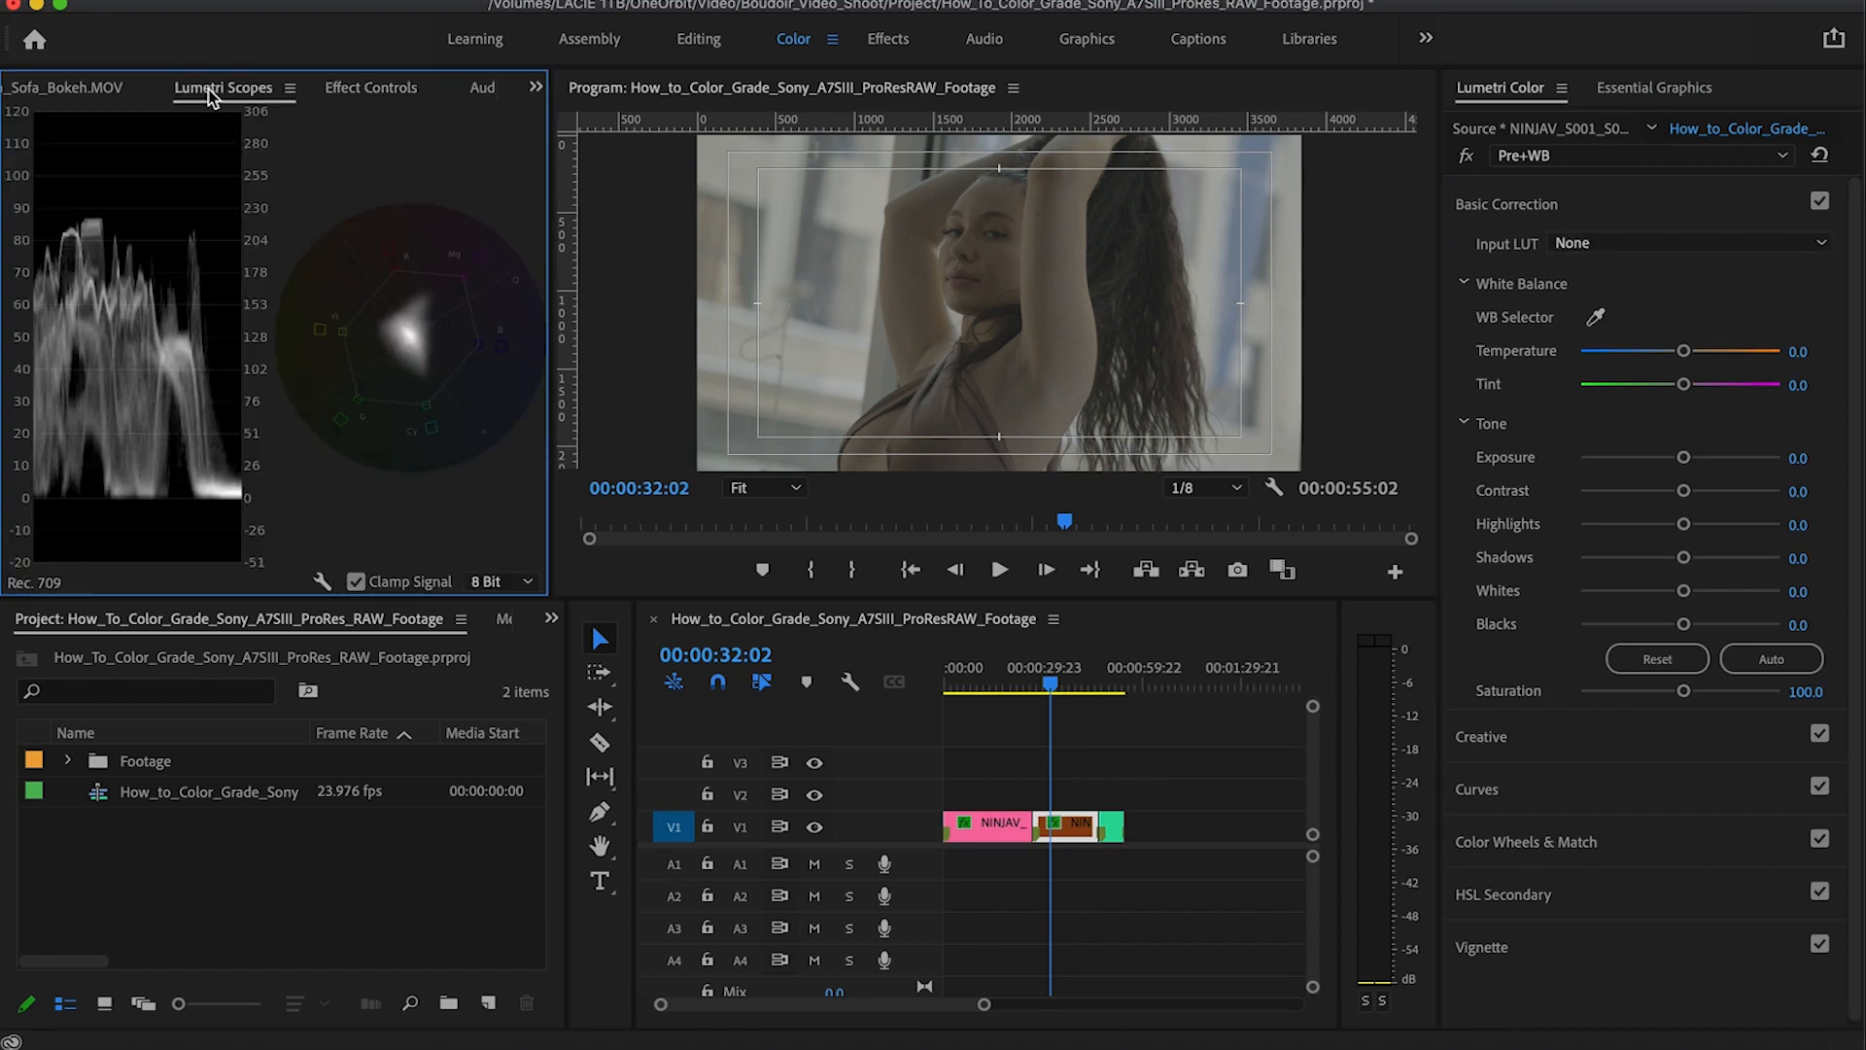
pyautogui.click(1657, 245)
pyautogui.click(1565, 319)
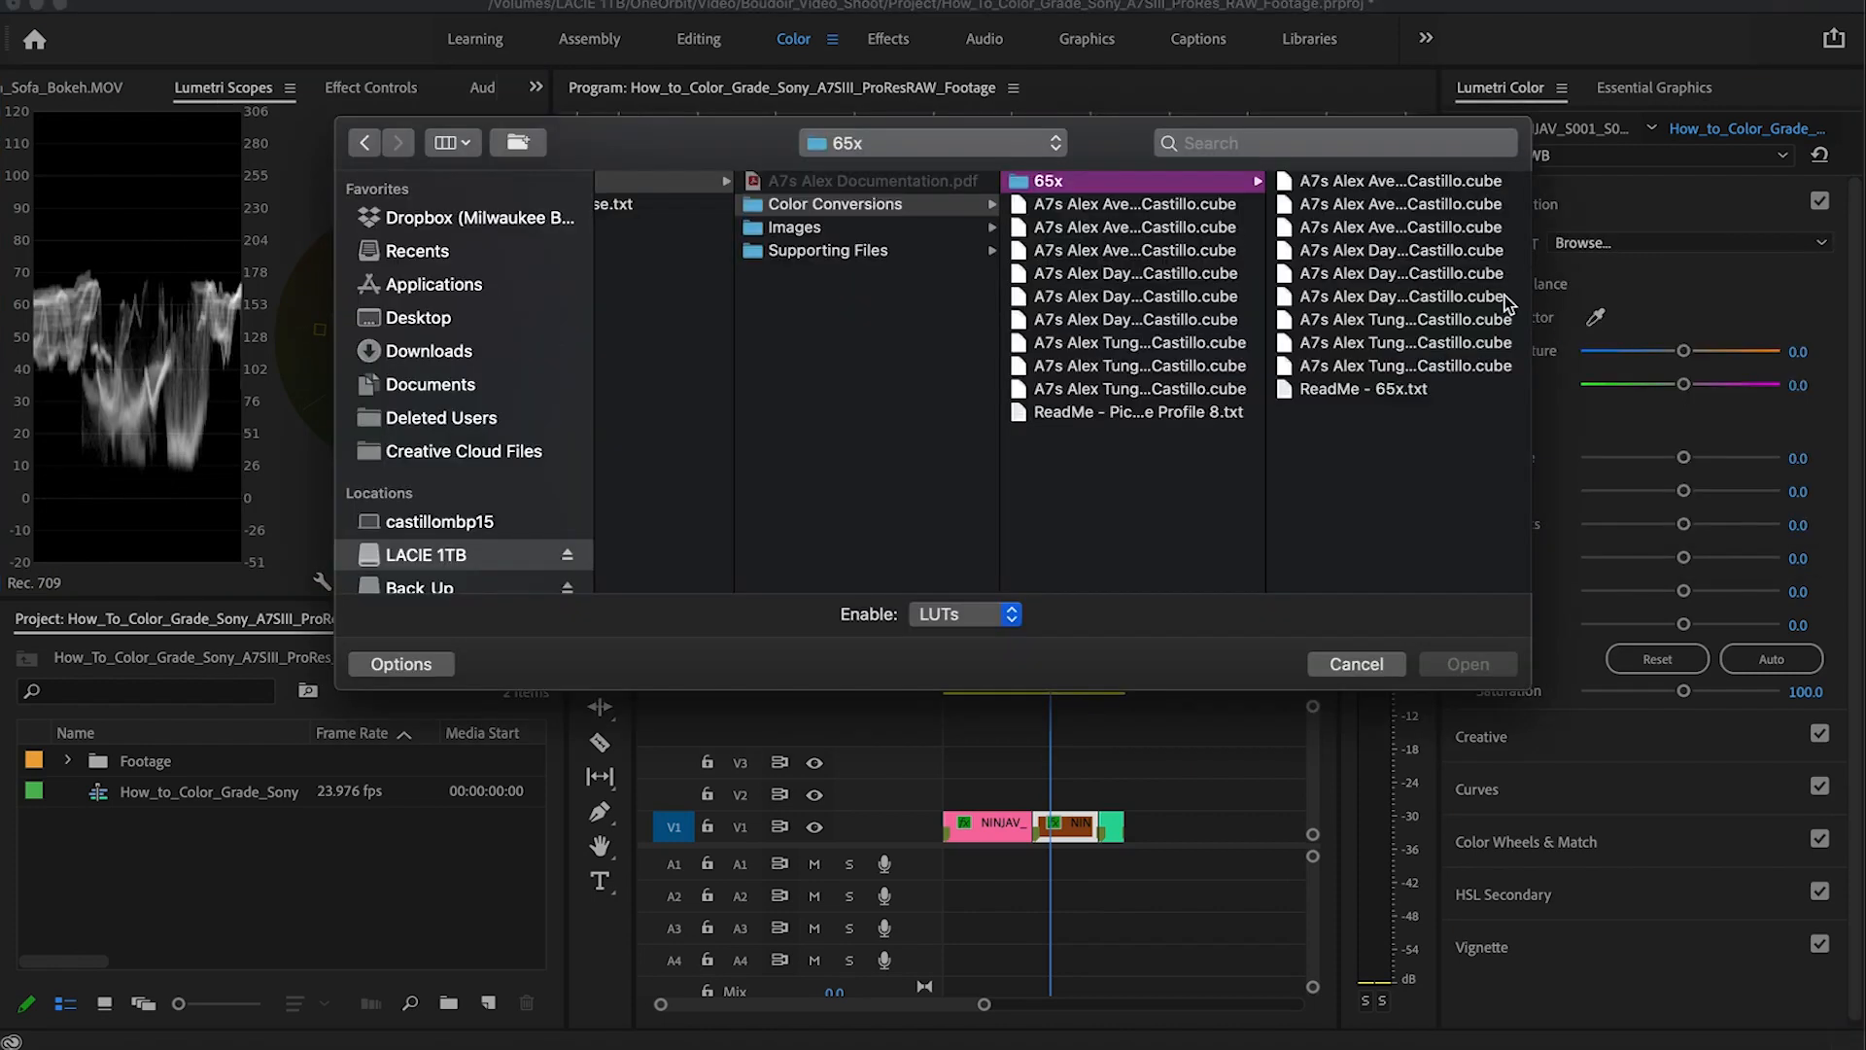
pyautogui.click(908, 254)
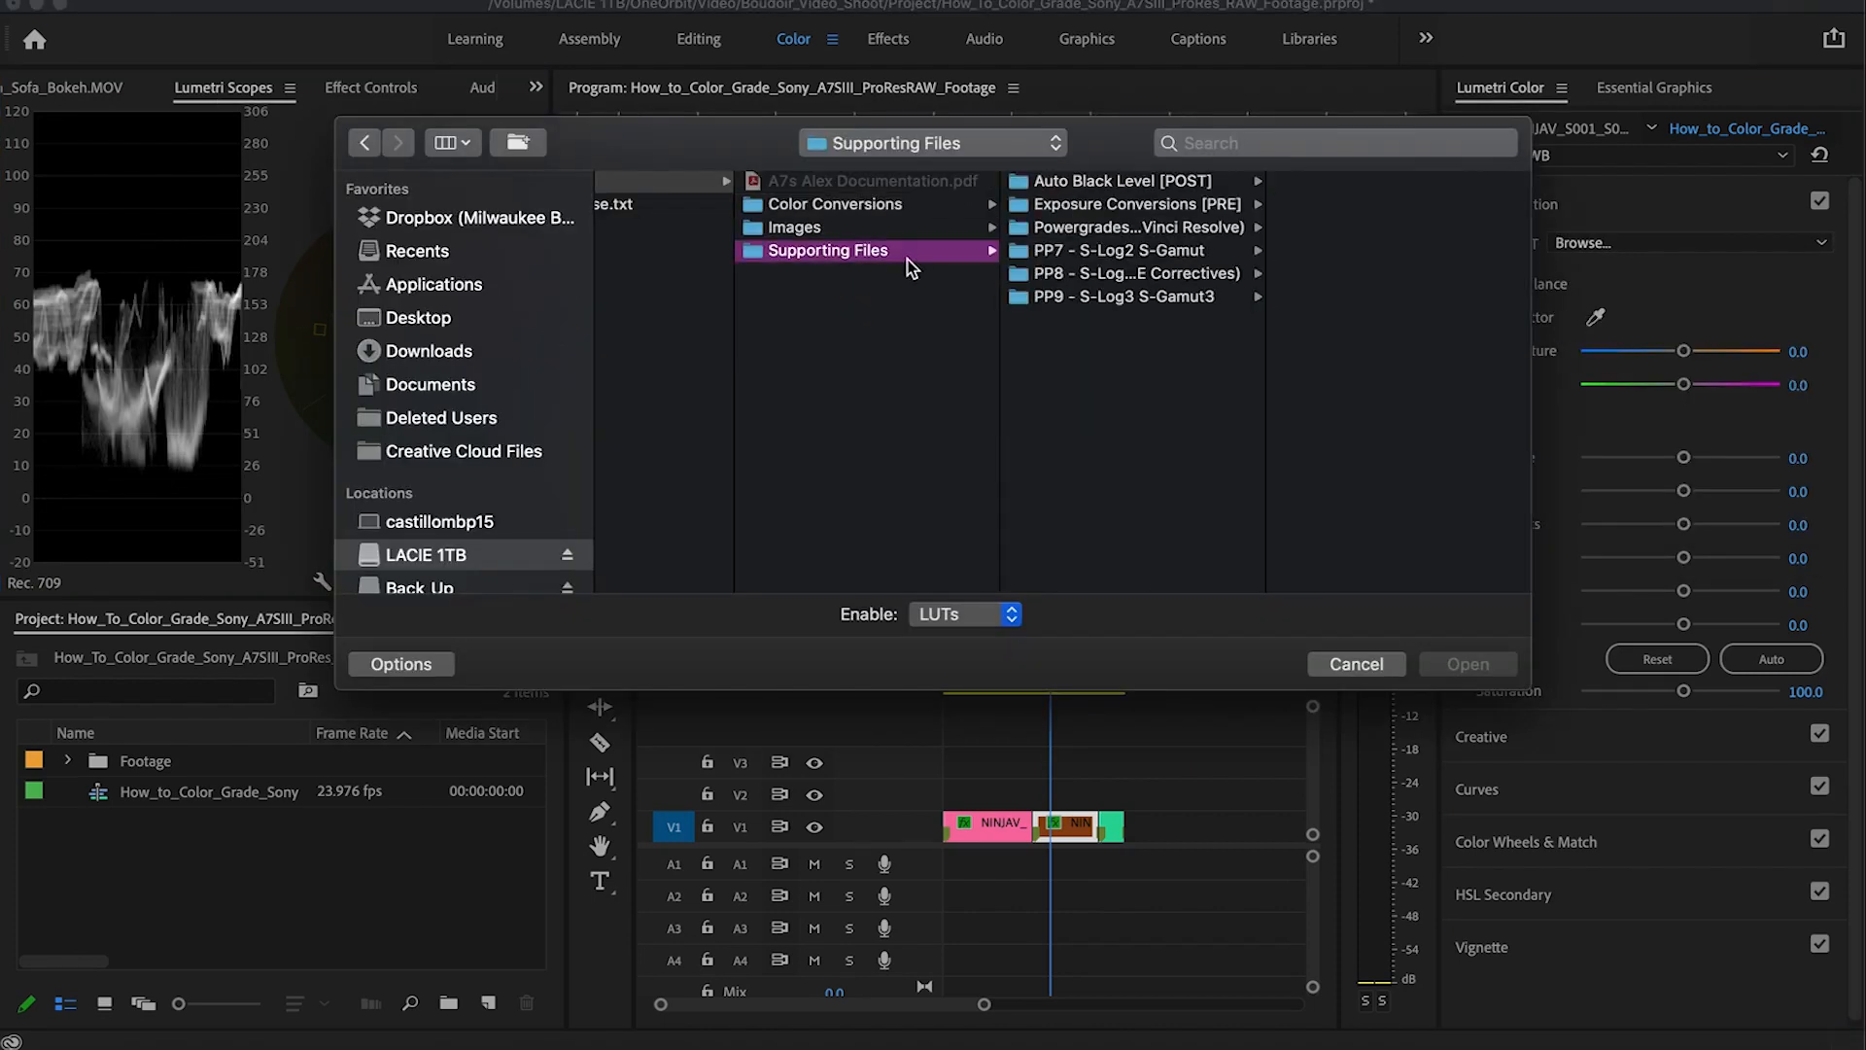
pyautogui.click(1099, 277)
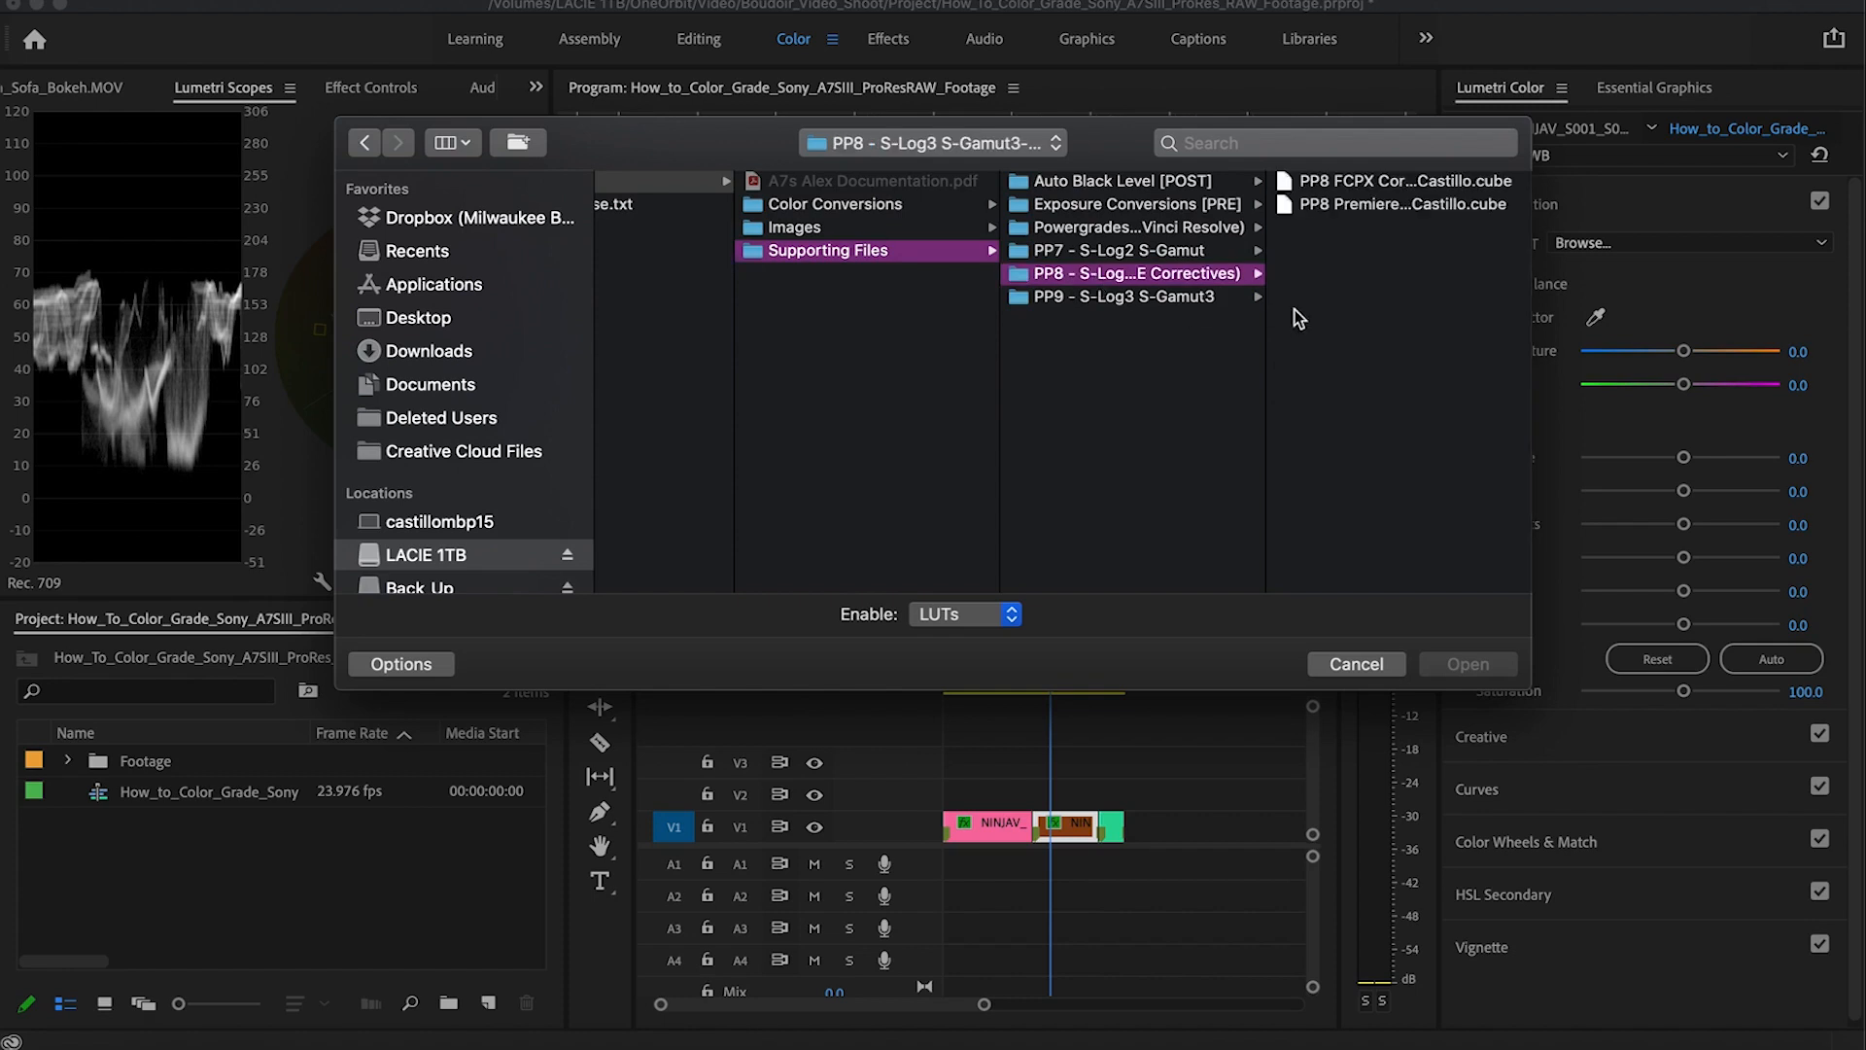
pyautogui.click(1361, 205)
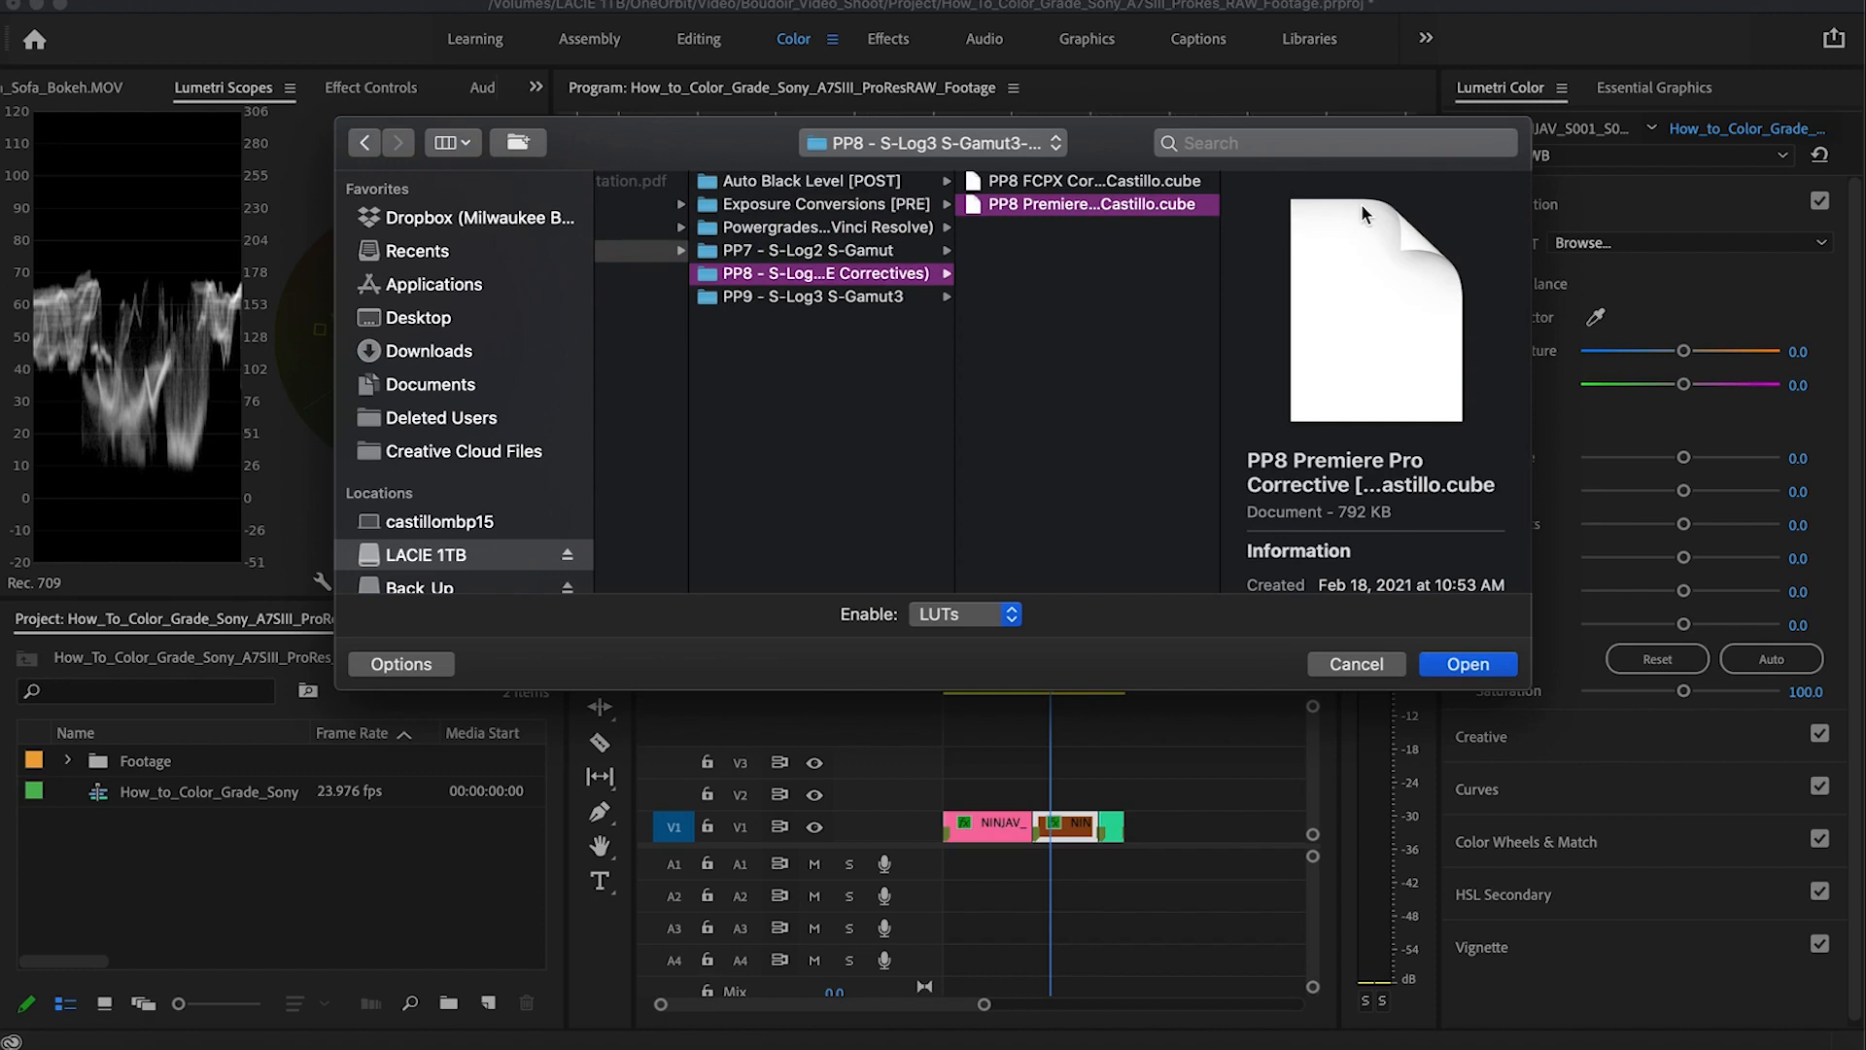
pyautogui.click(1465, 664)
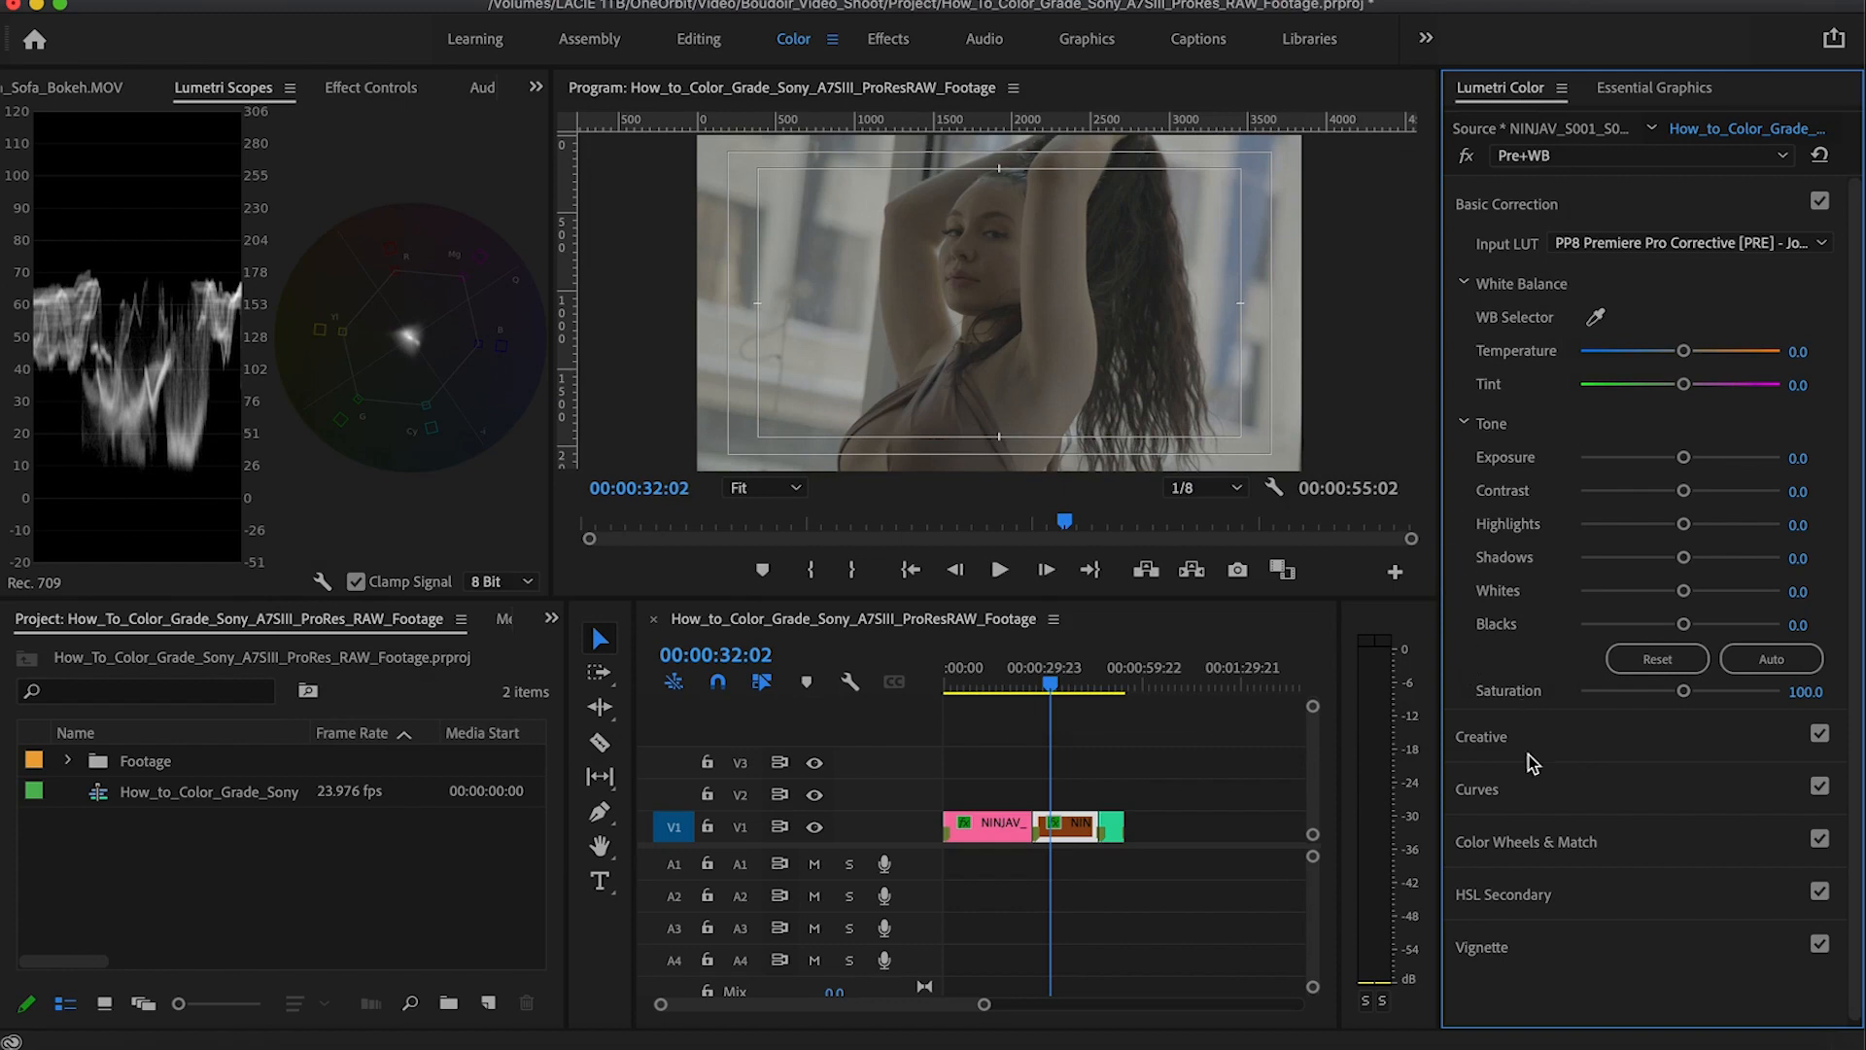
# Step: Load the A7s Alex +0.66 Stop [PRE] LUT from Exposure Conversions [PRE] as the Pre+WB effect's Creative look
pyautogui.click(1487, 738)
pyautogui.click(1560, 298)
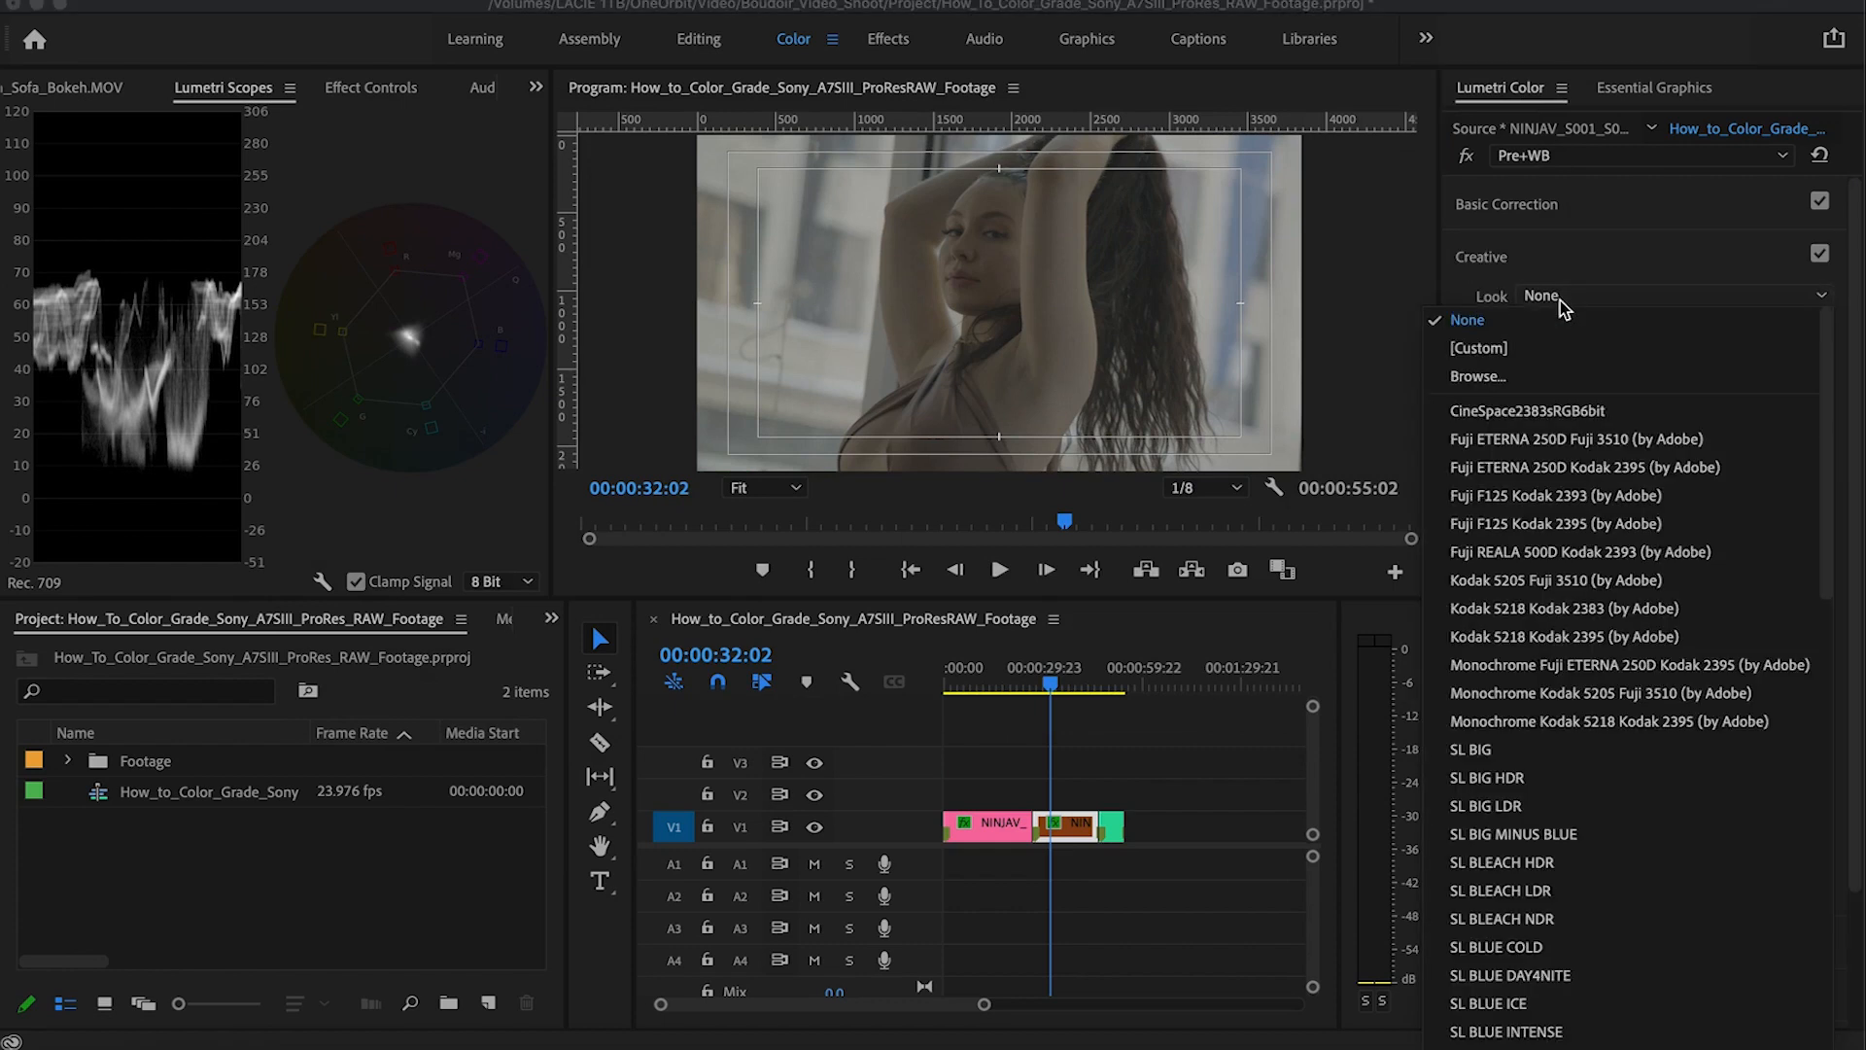
pyautogui.click(1508, 375)
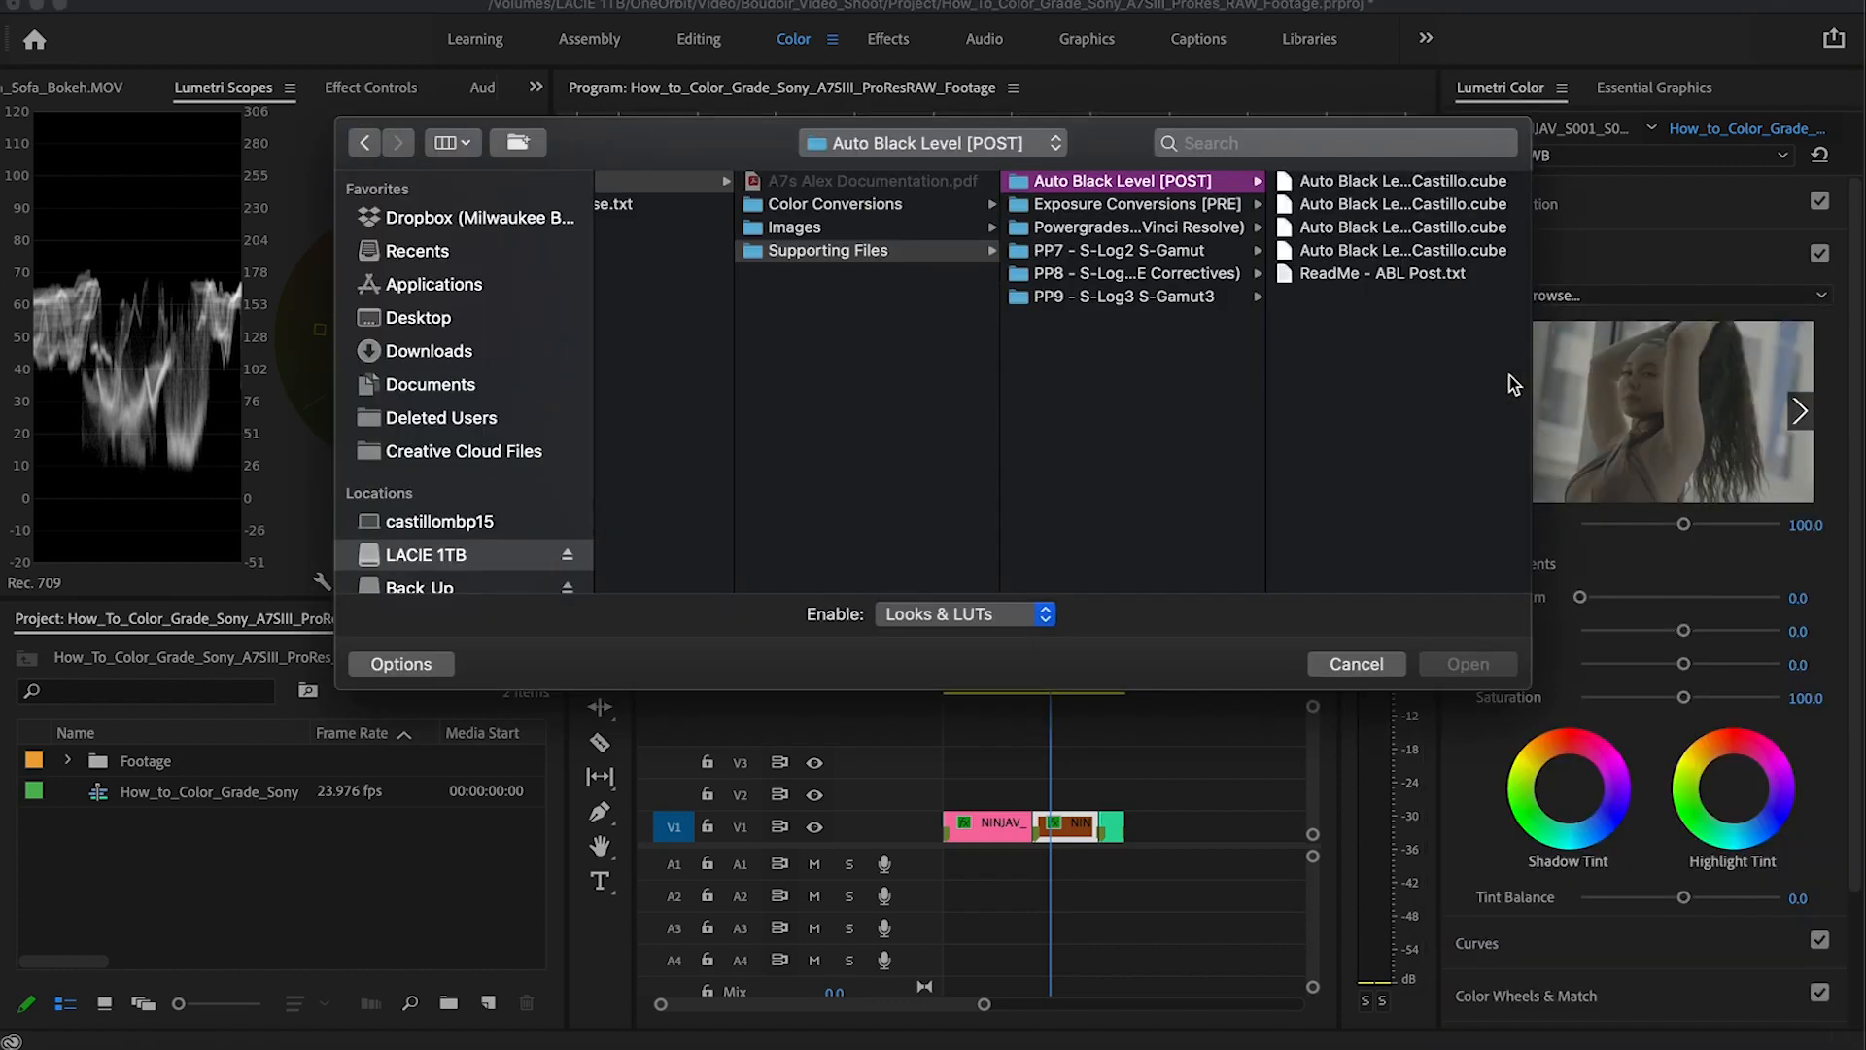
pyautogui.click(1161, 206)
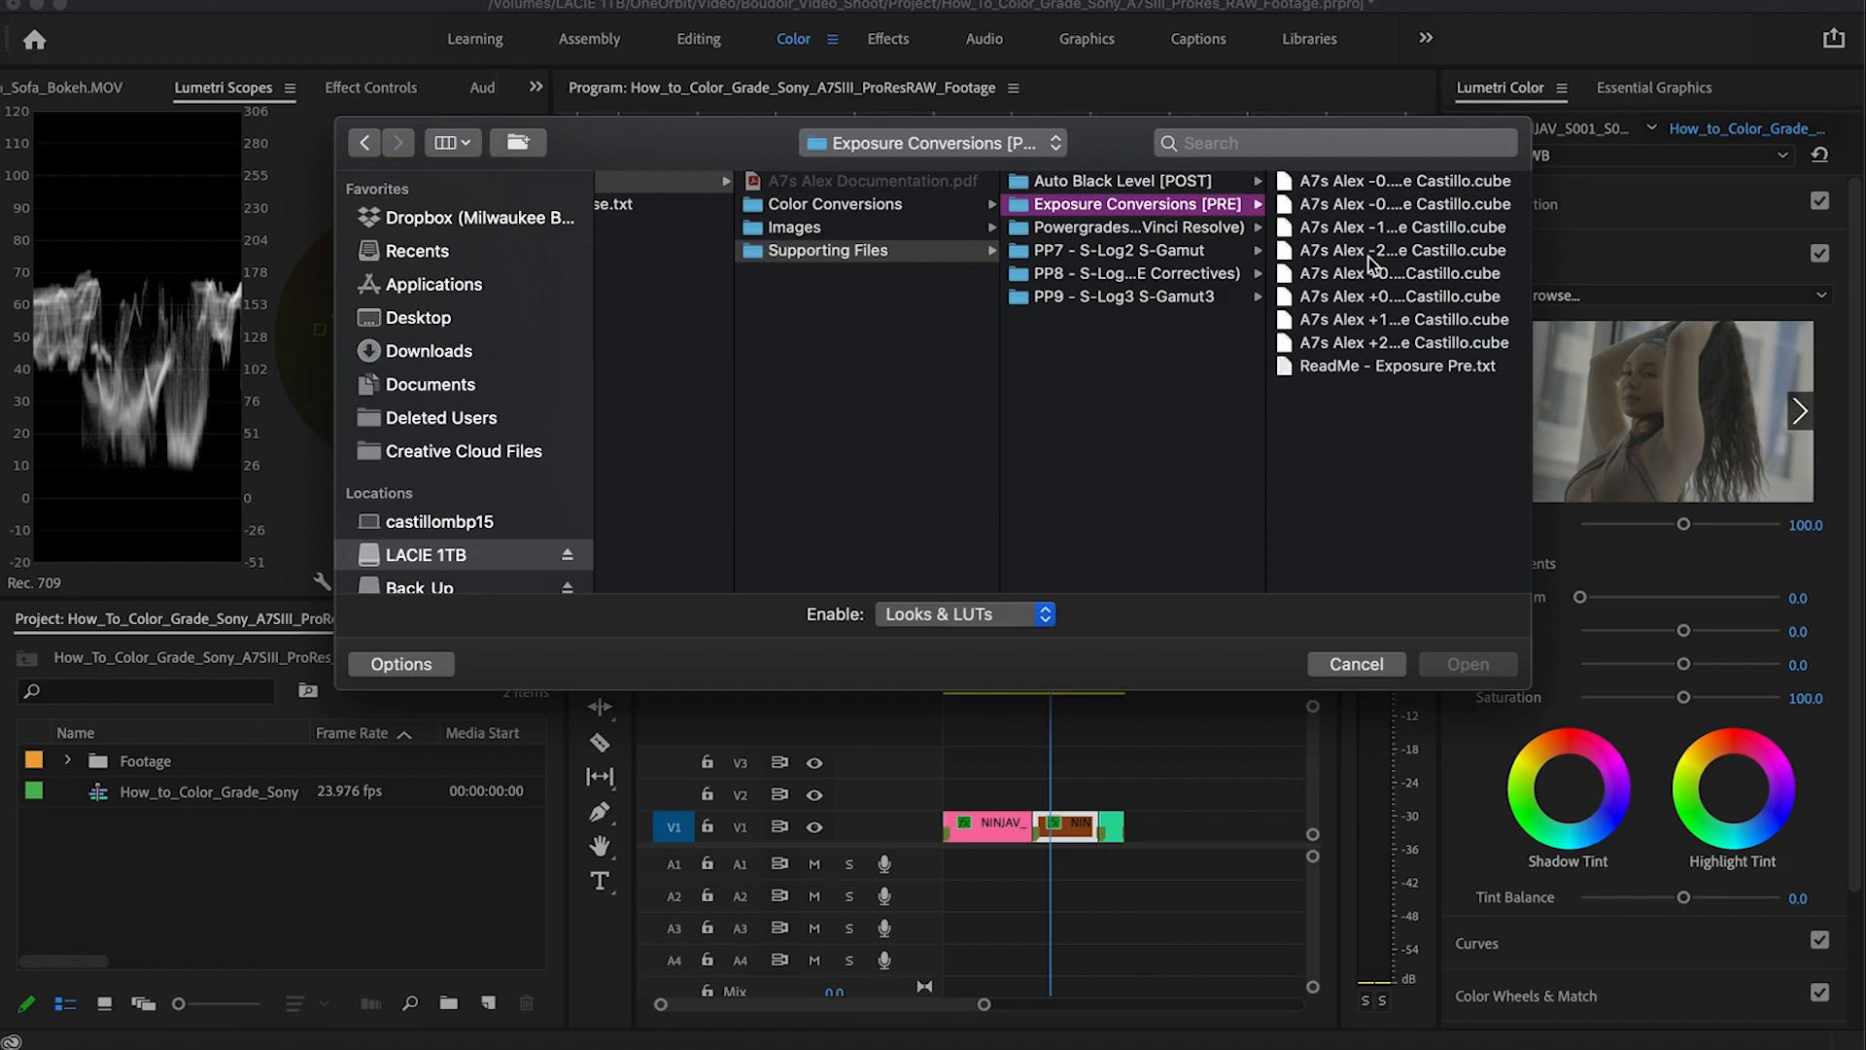
pyautogui.click(1353, 273)
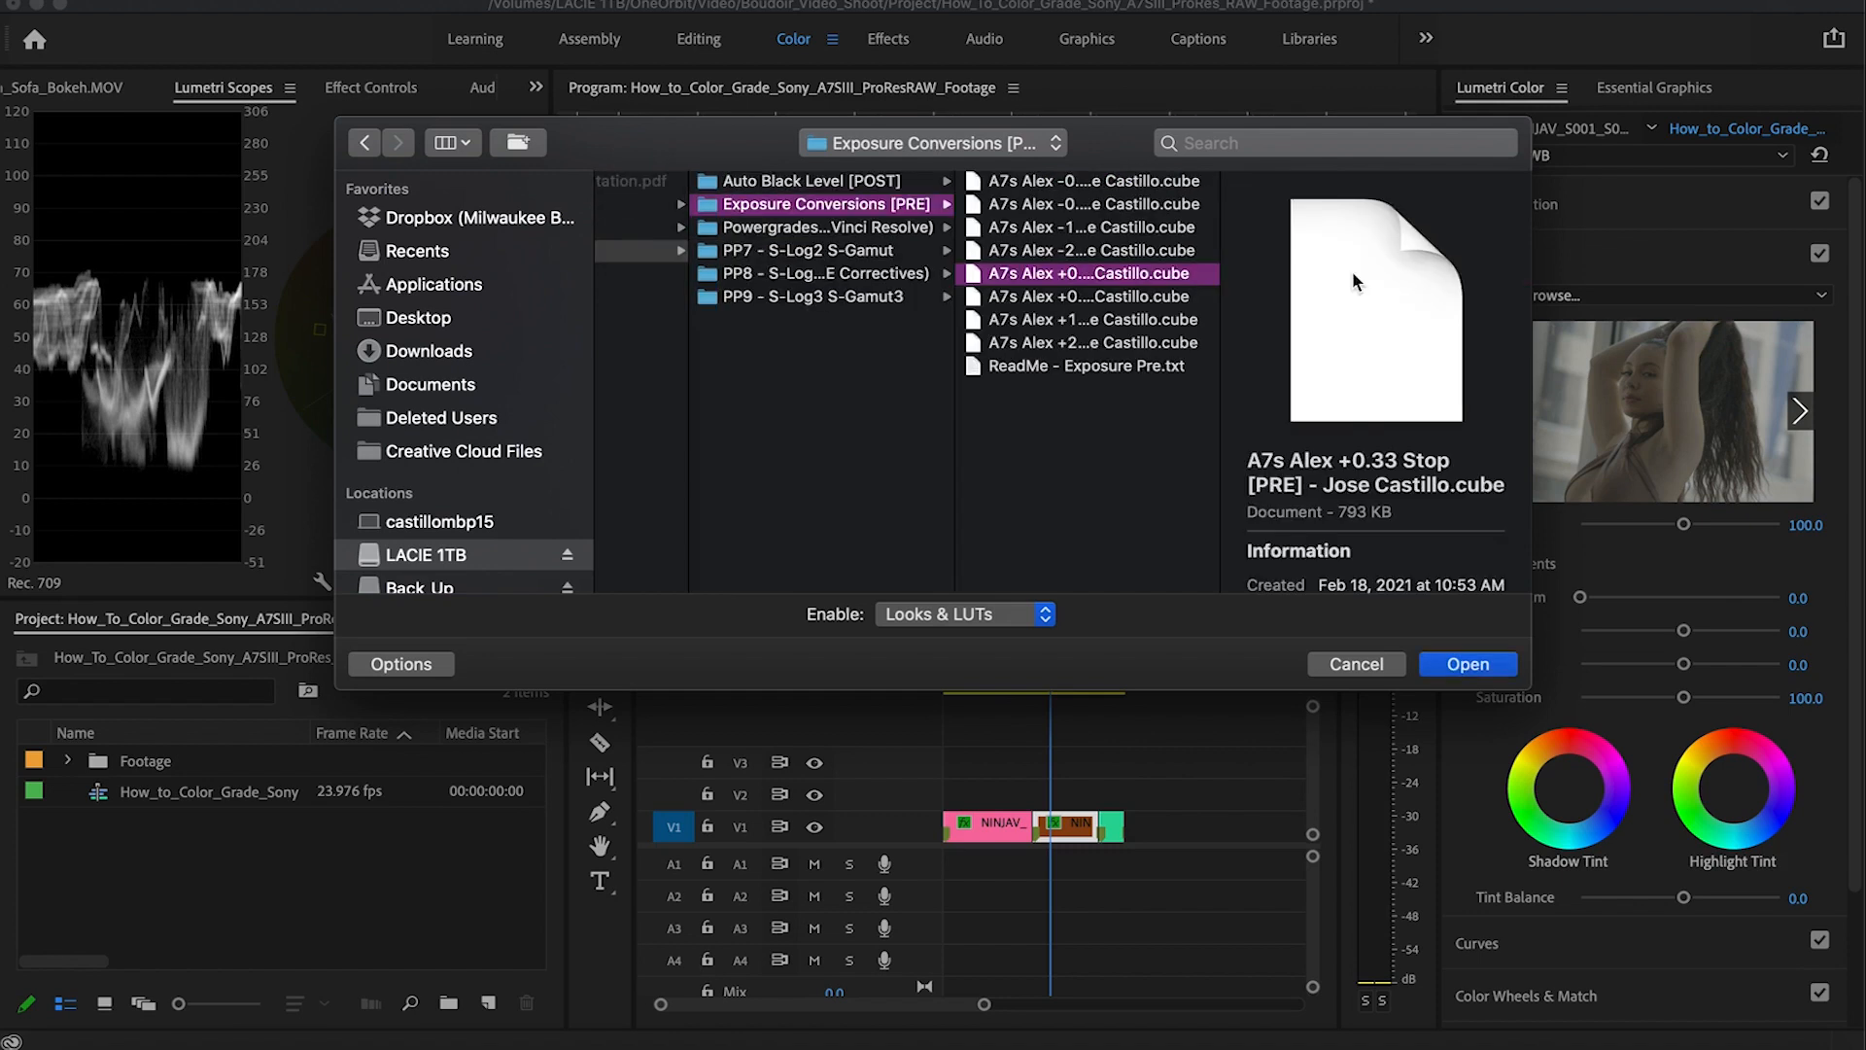
pyautogui.click(1133, 295)
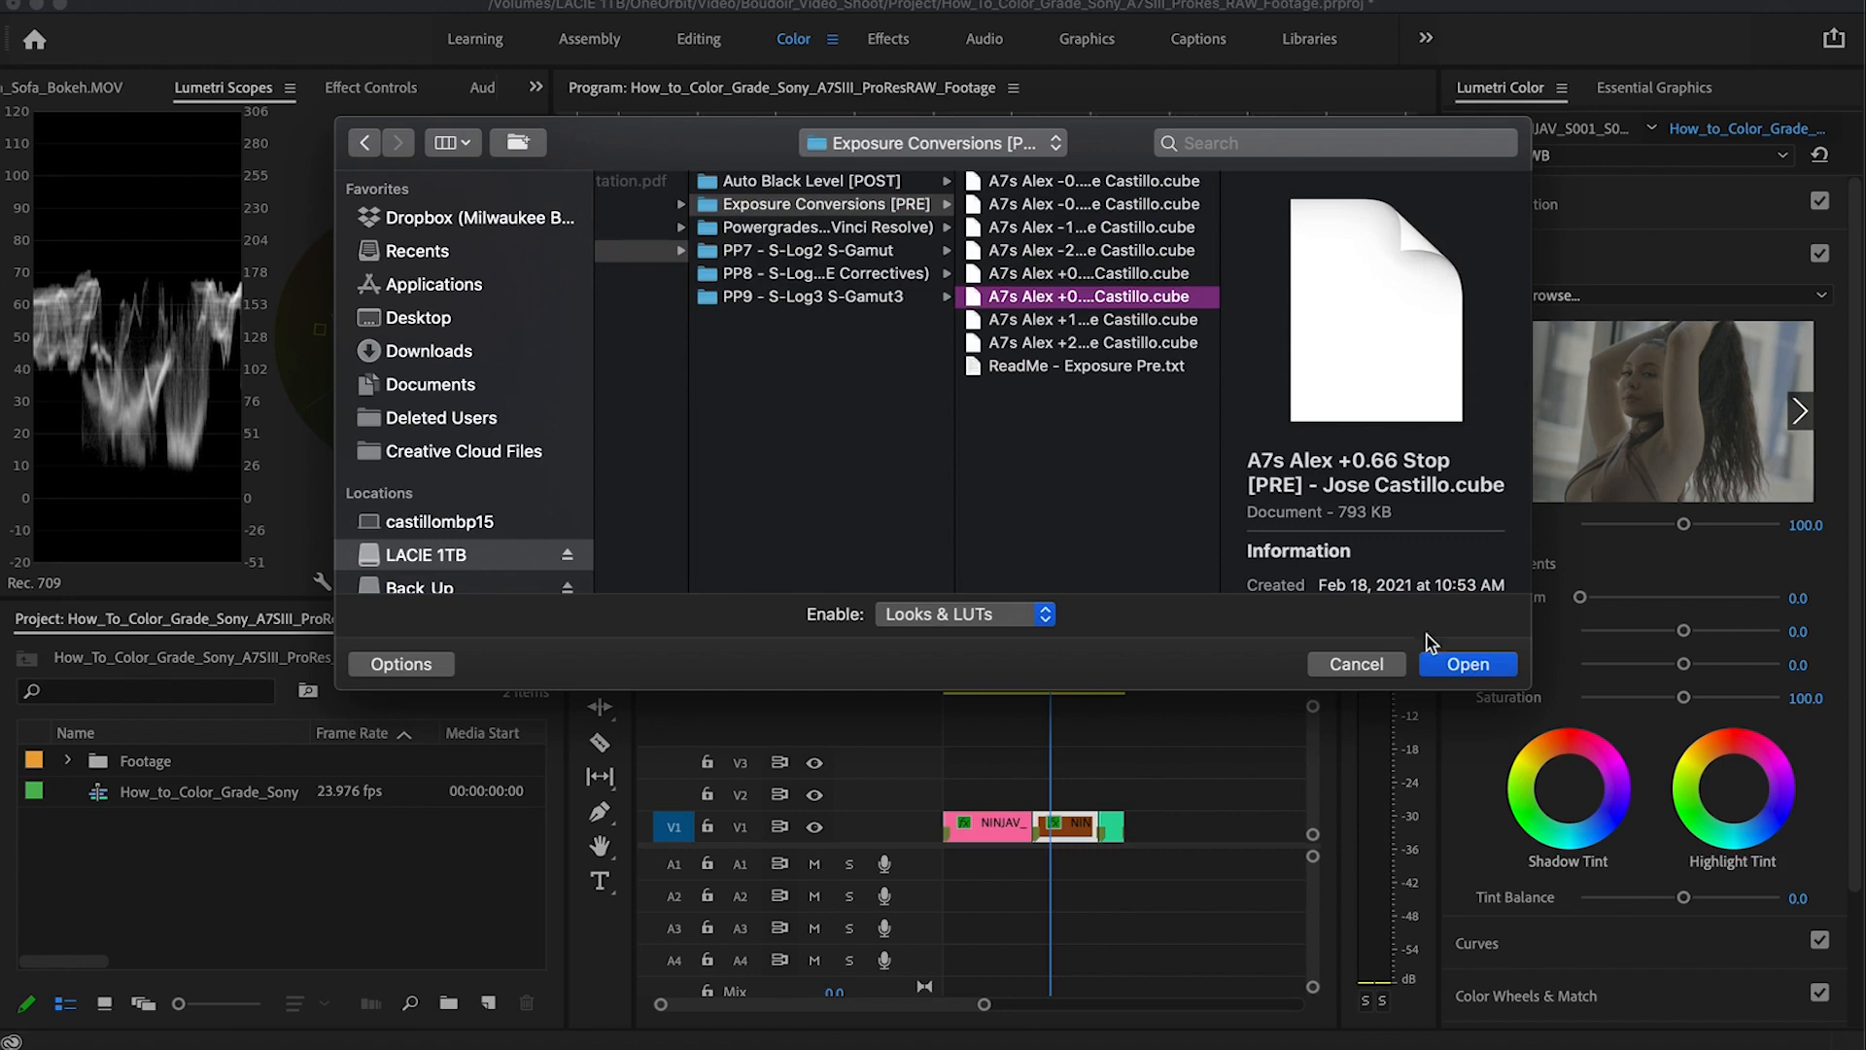
pyautogui.click(1452, 667)
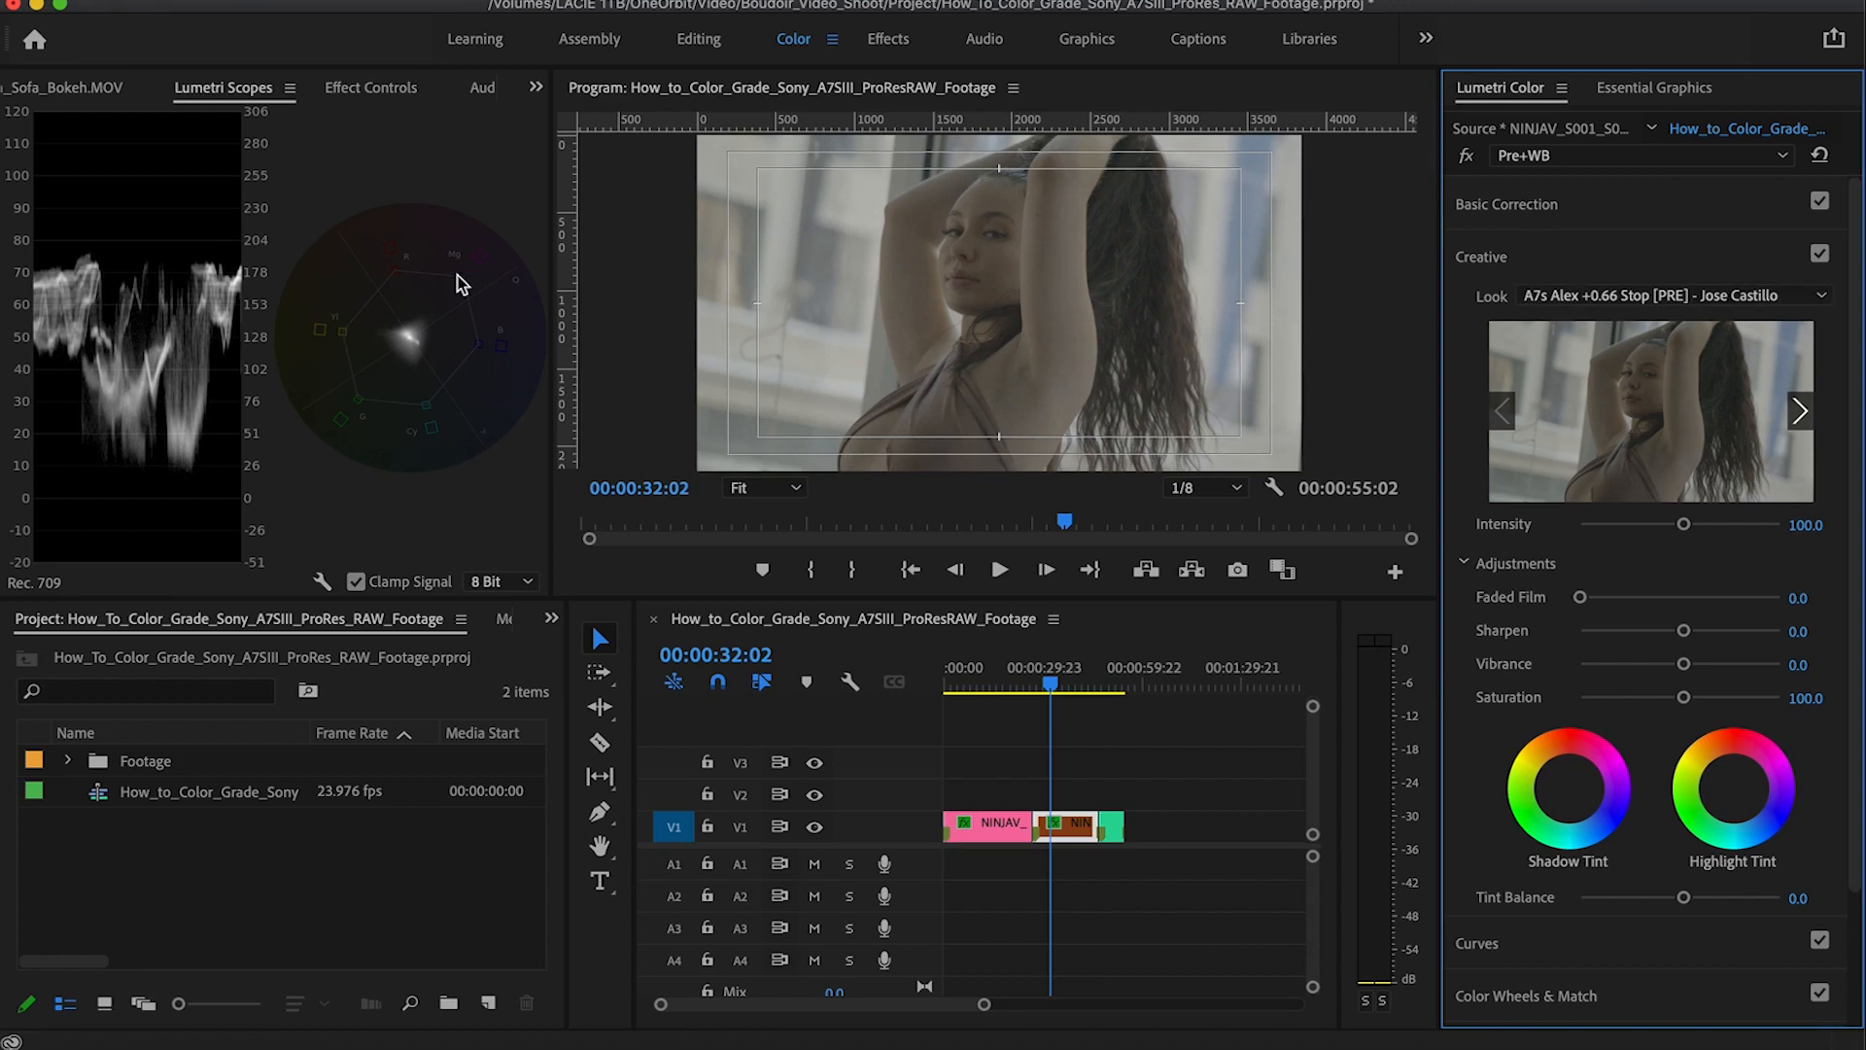
# Step: Add another Lumetri Color effect to the second clip and rename it LogC+Post
pyautogui.click(368, 87)
pyautogui.click(1526, 158)
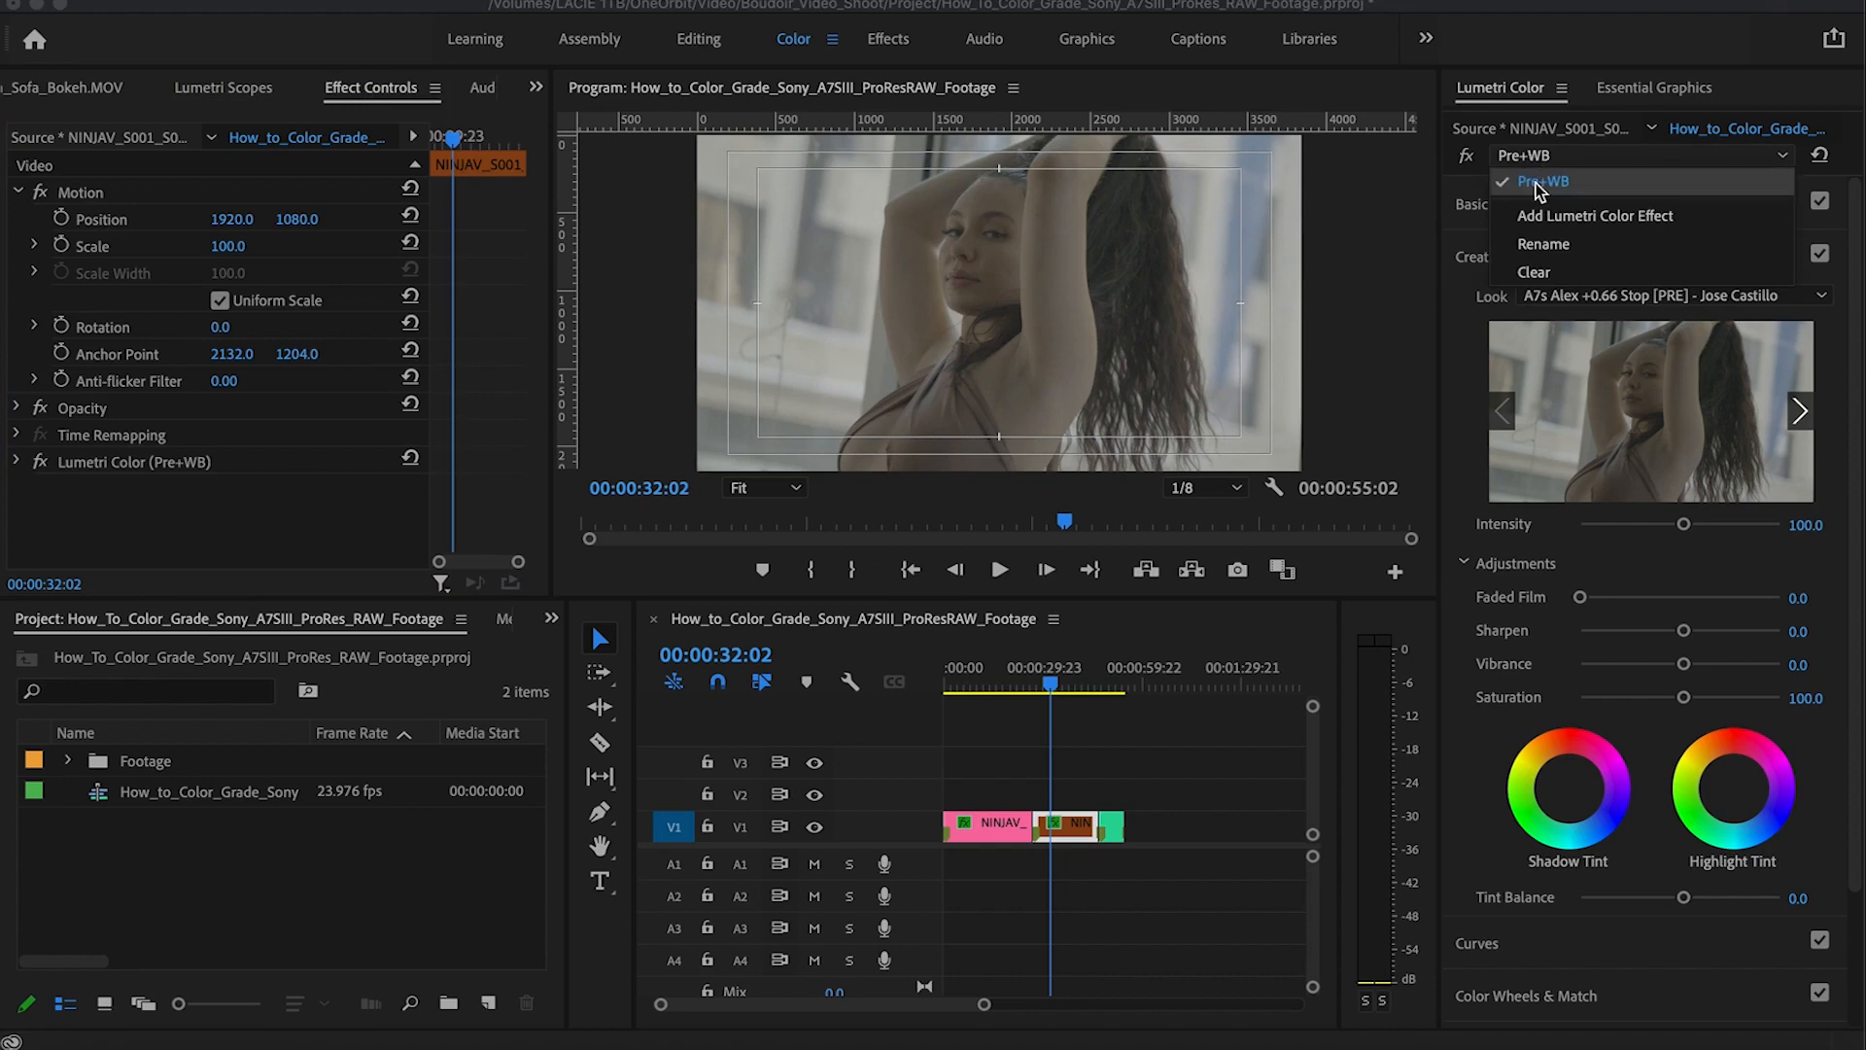
pyautogui.click(1549, 216)
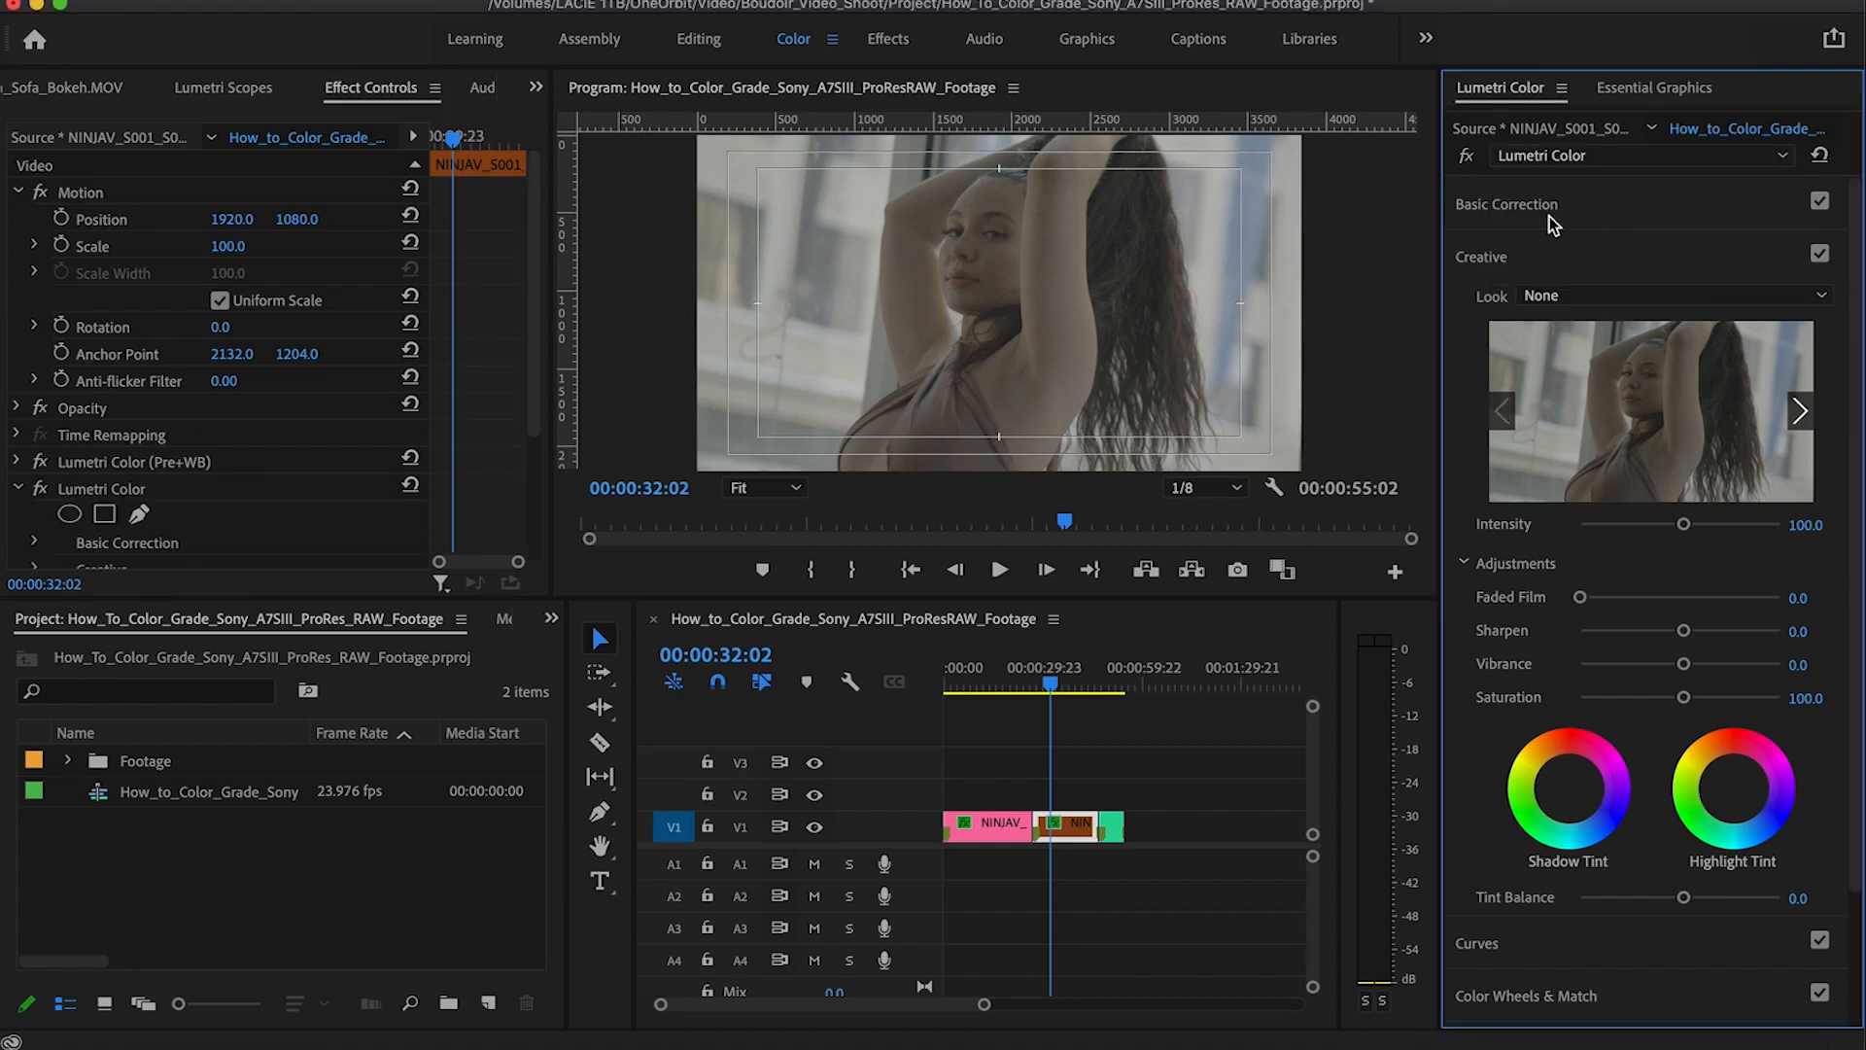
pyautogui.click(16, 489)
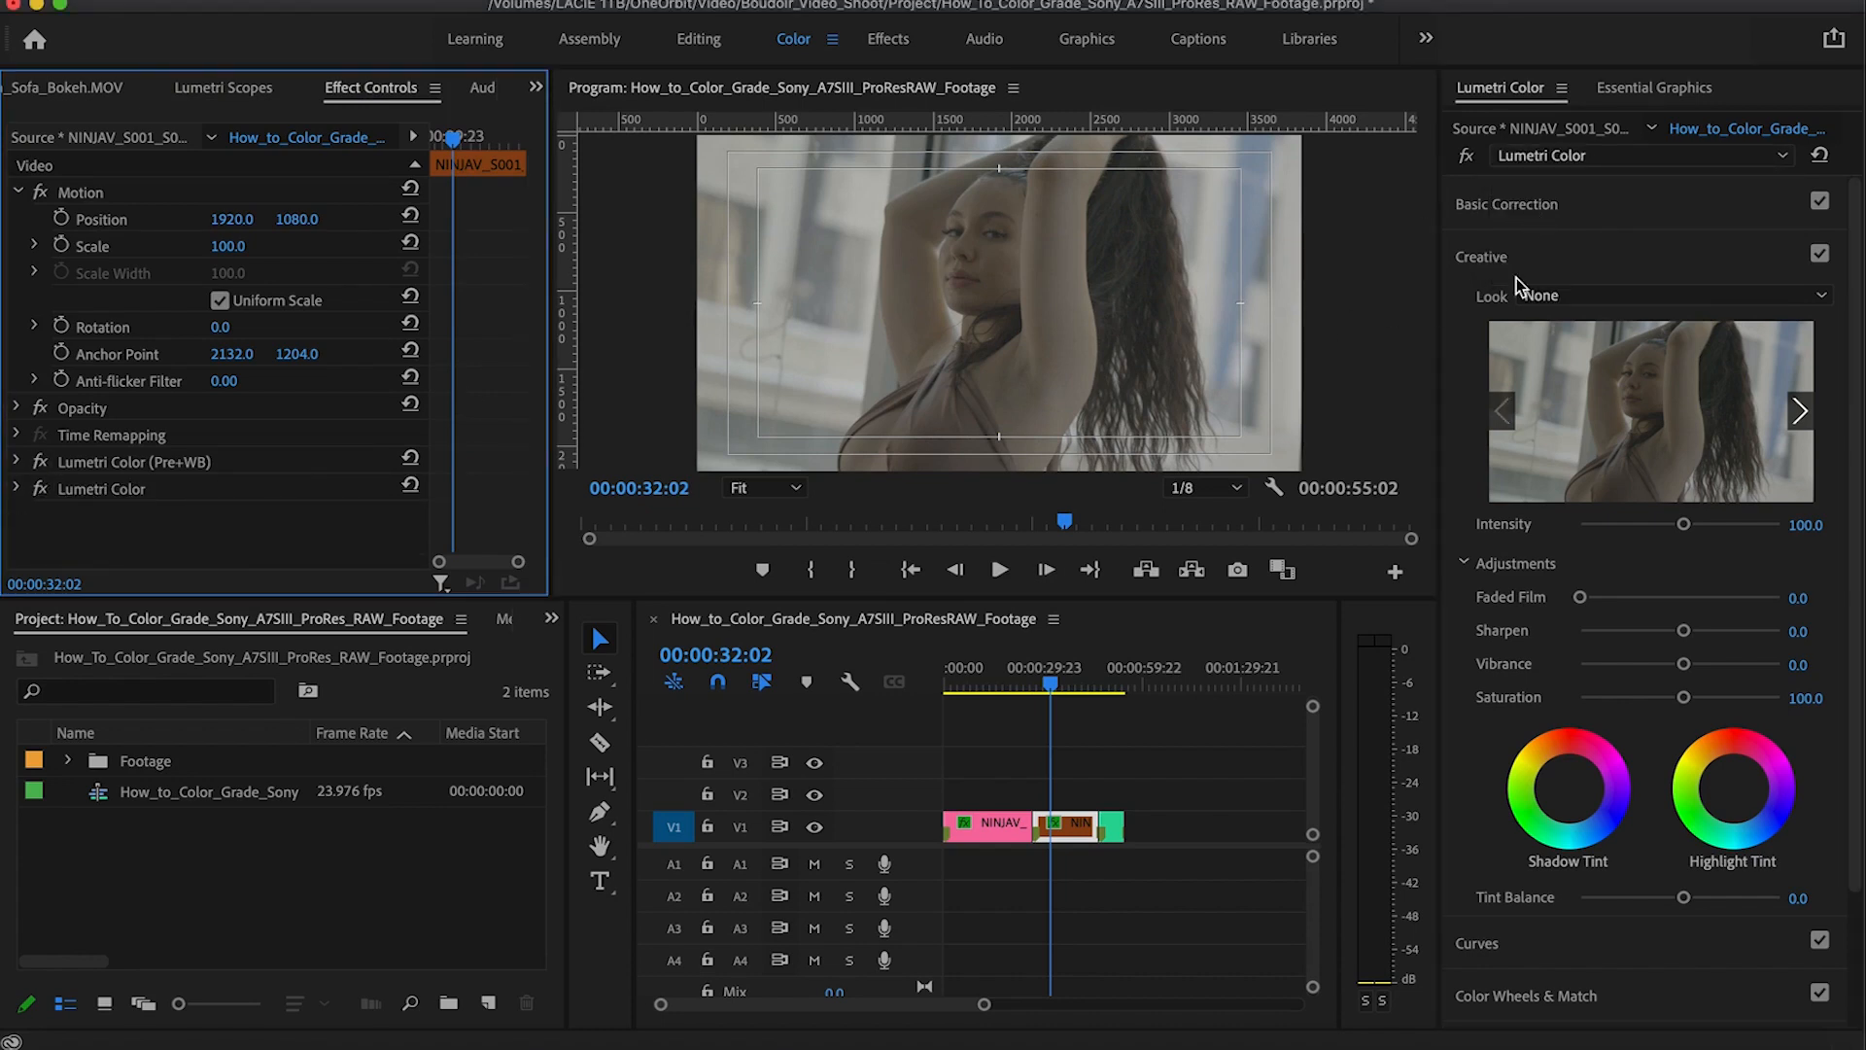
pyautogui.click(1541, 158)
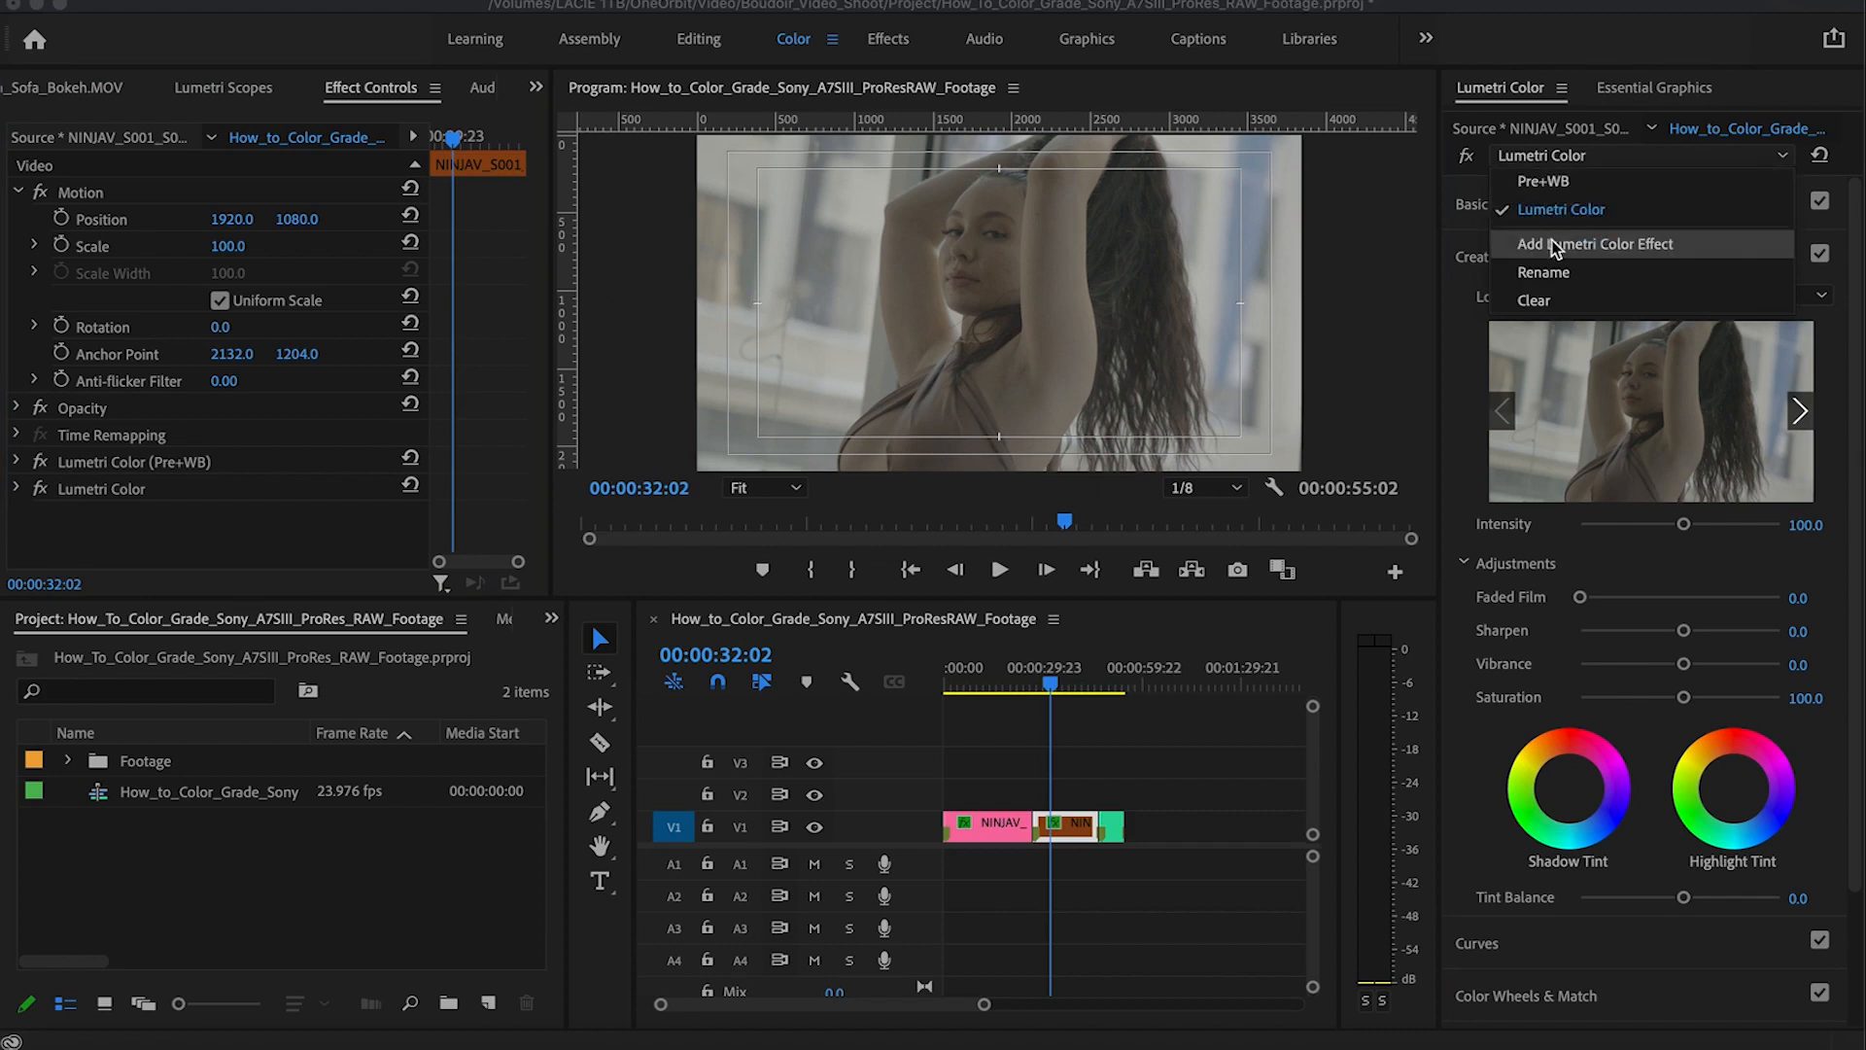
pyautogui.click(1541, 272)
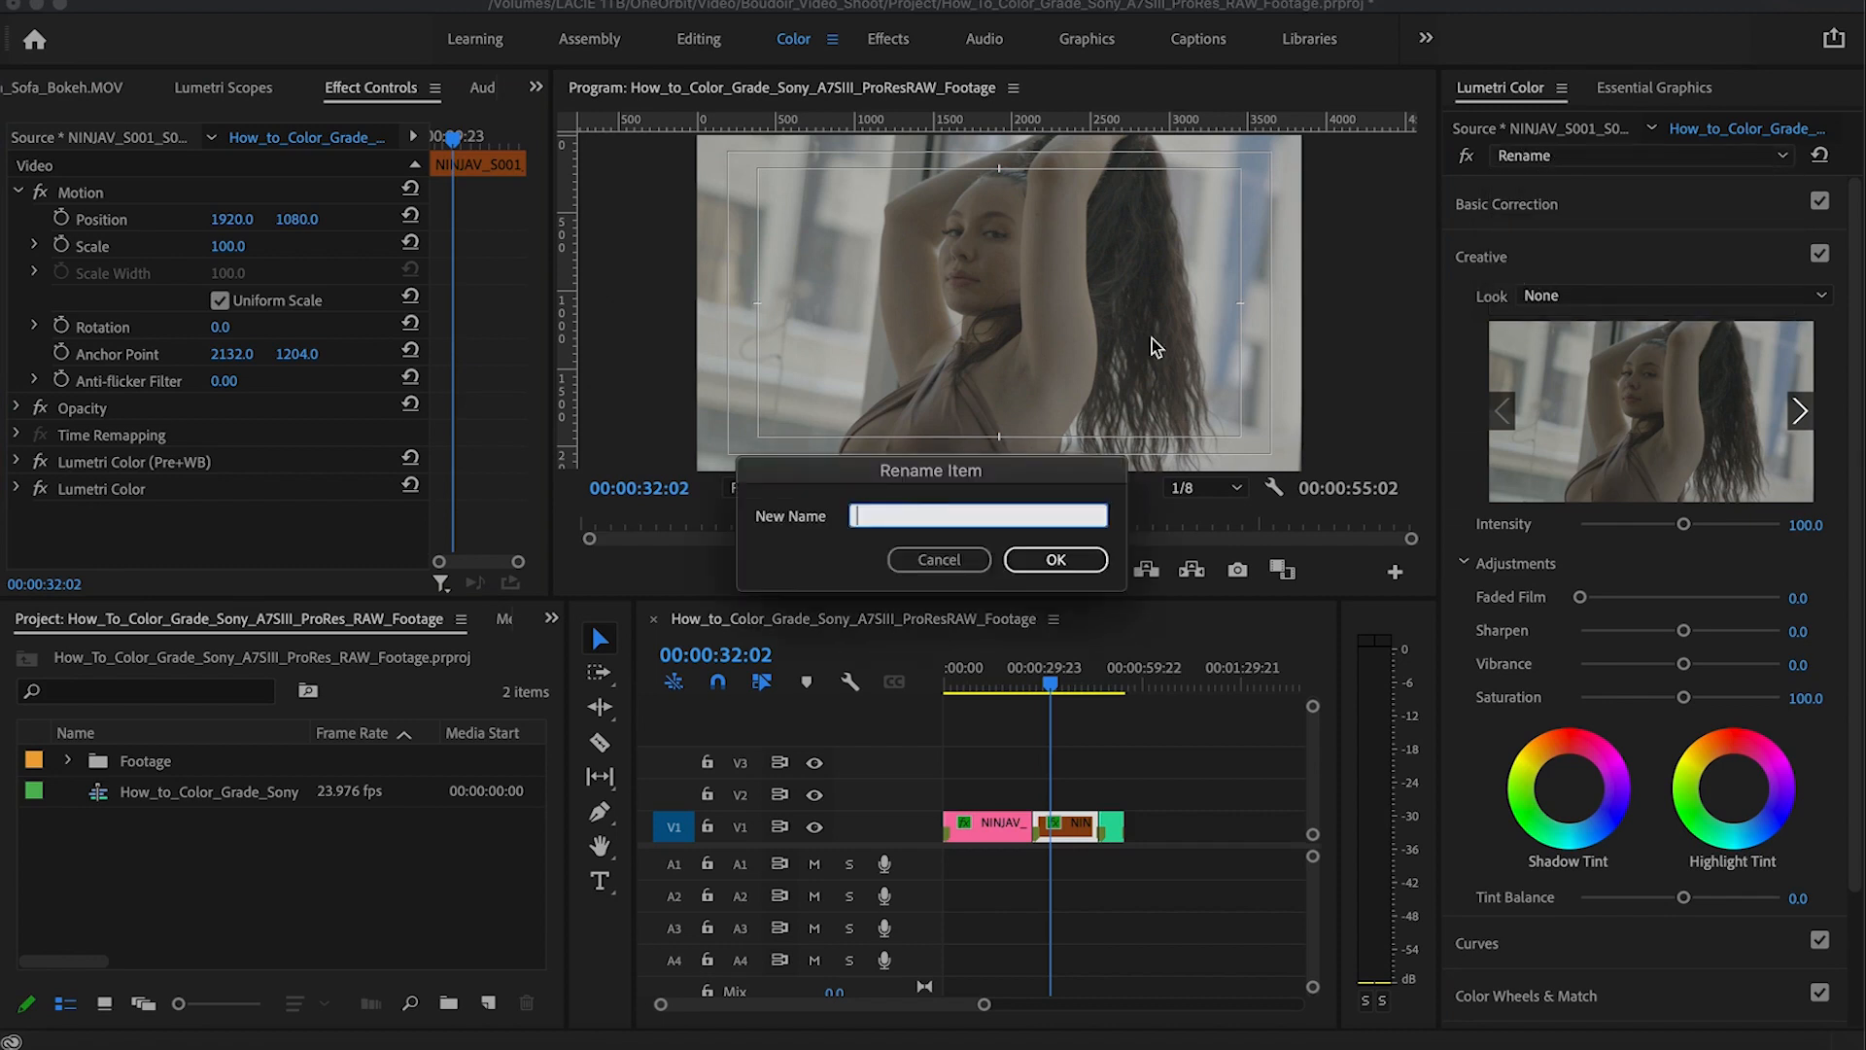
pyautogui.write('Con')
pyautogui.click(1055, 559)
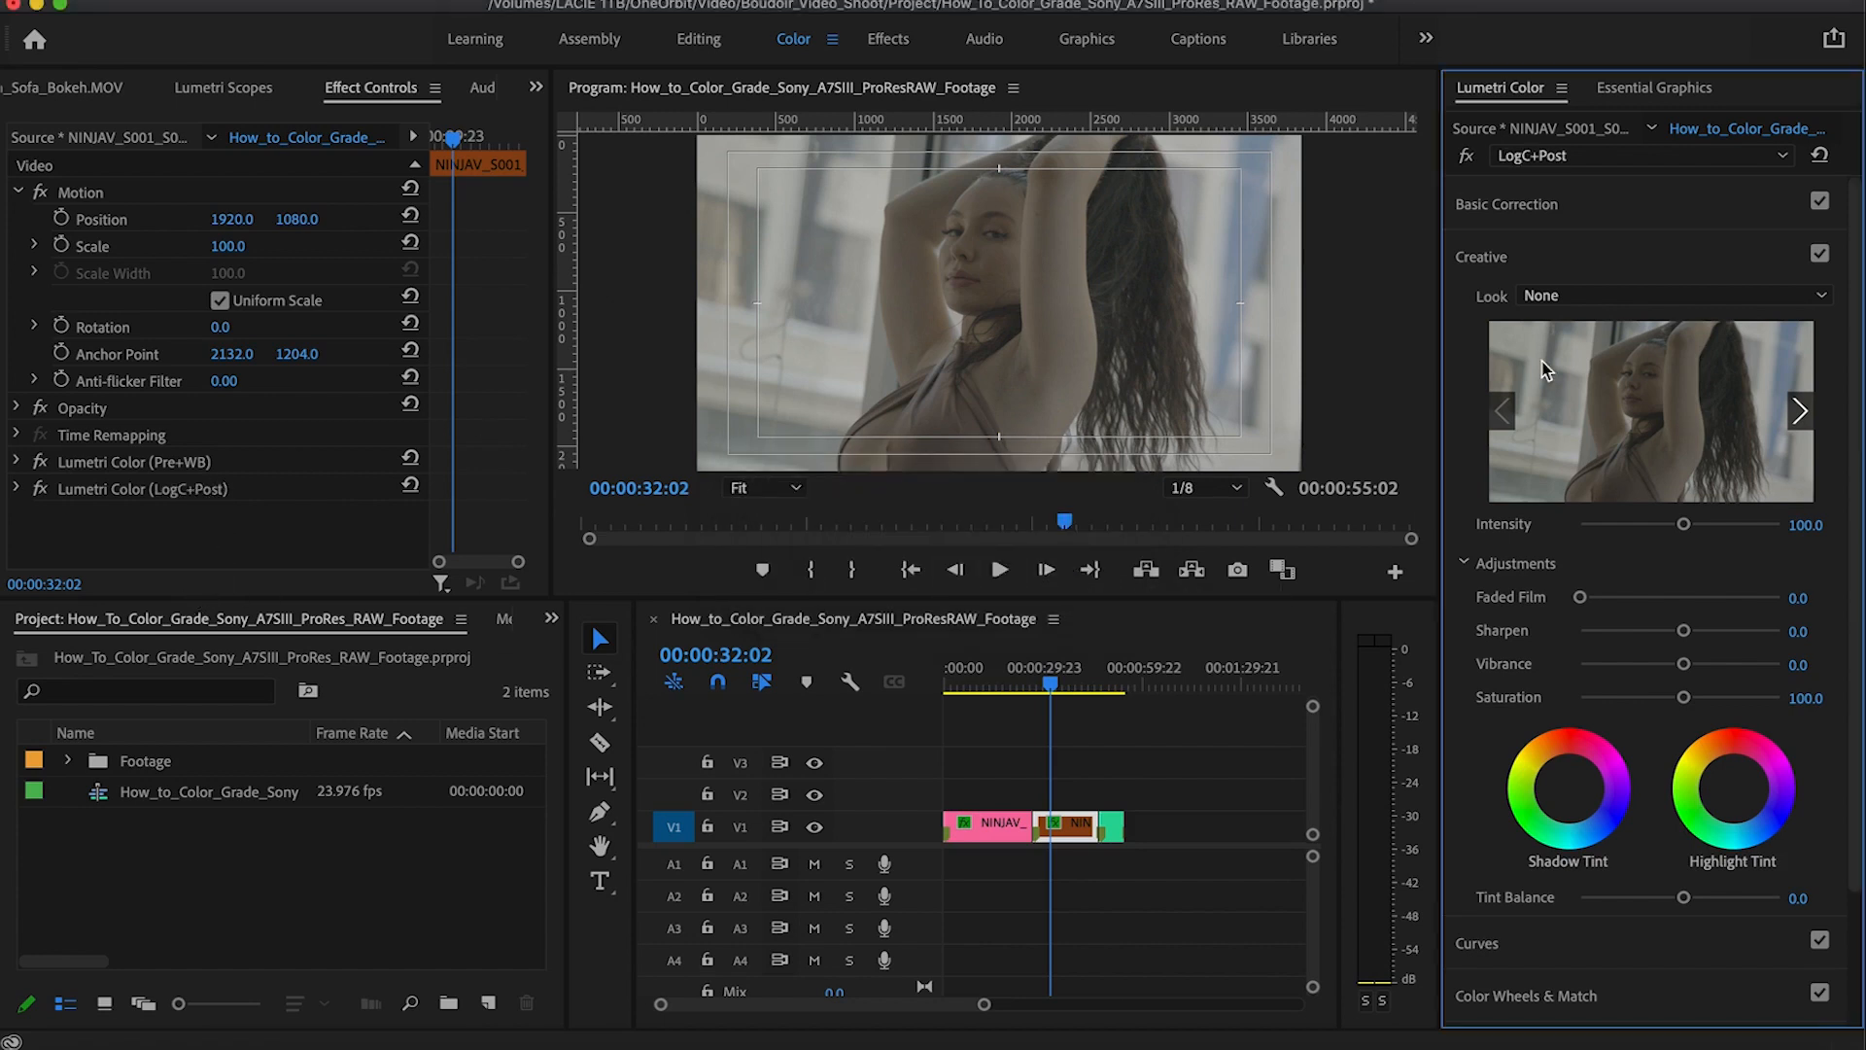
# Step: With the scopes shown, browse for the LogC+Post effect's Input LUT in the Color Conversions folder and widen the column to read full file names
pyautogui.click(1518, 254)
pyautogui.click(1514, 206)
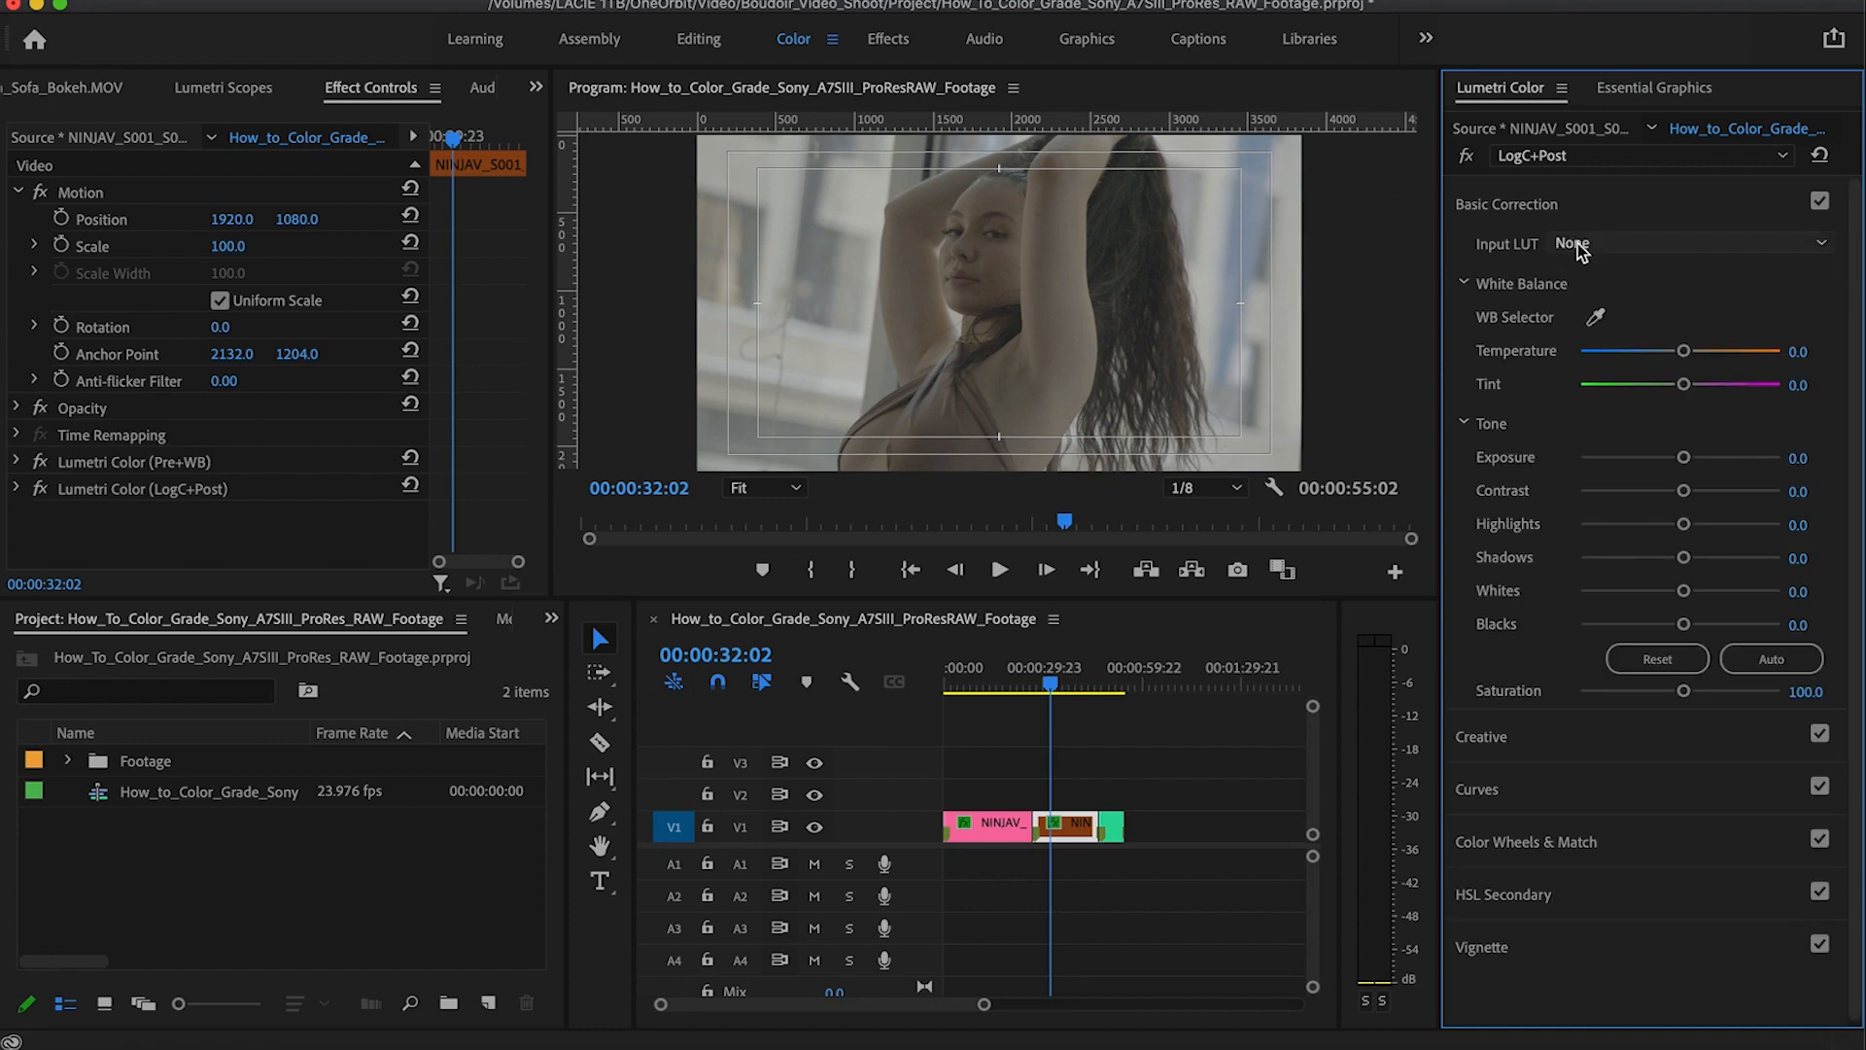
pyautogui.click(238, 92)
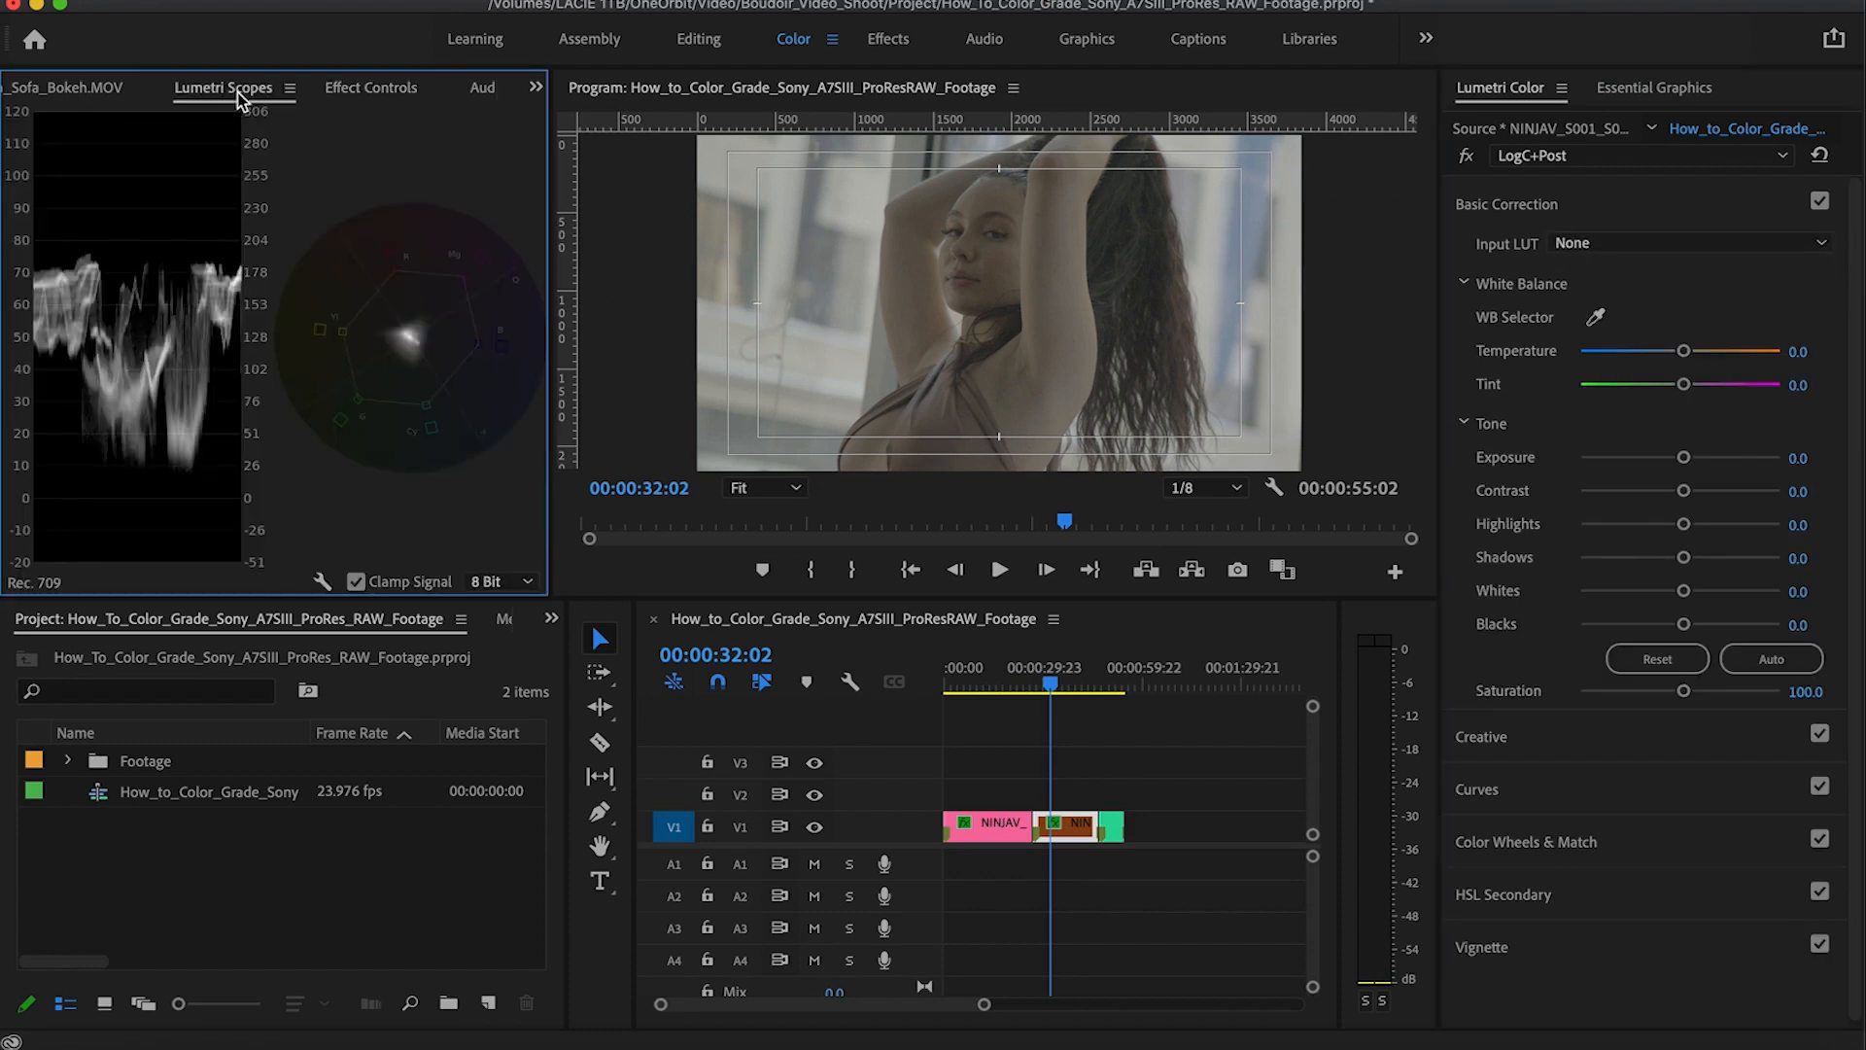
pyautogui.click(1640, 248)
pyautogui.click(1588, 336)
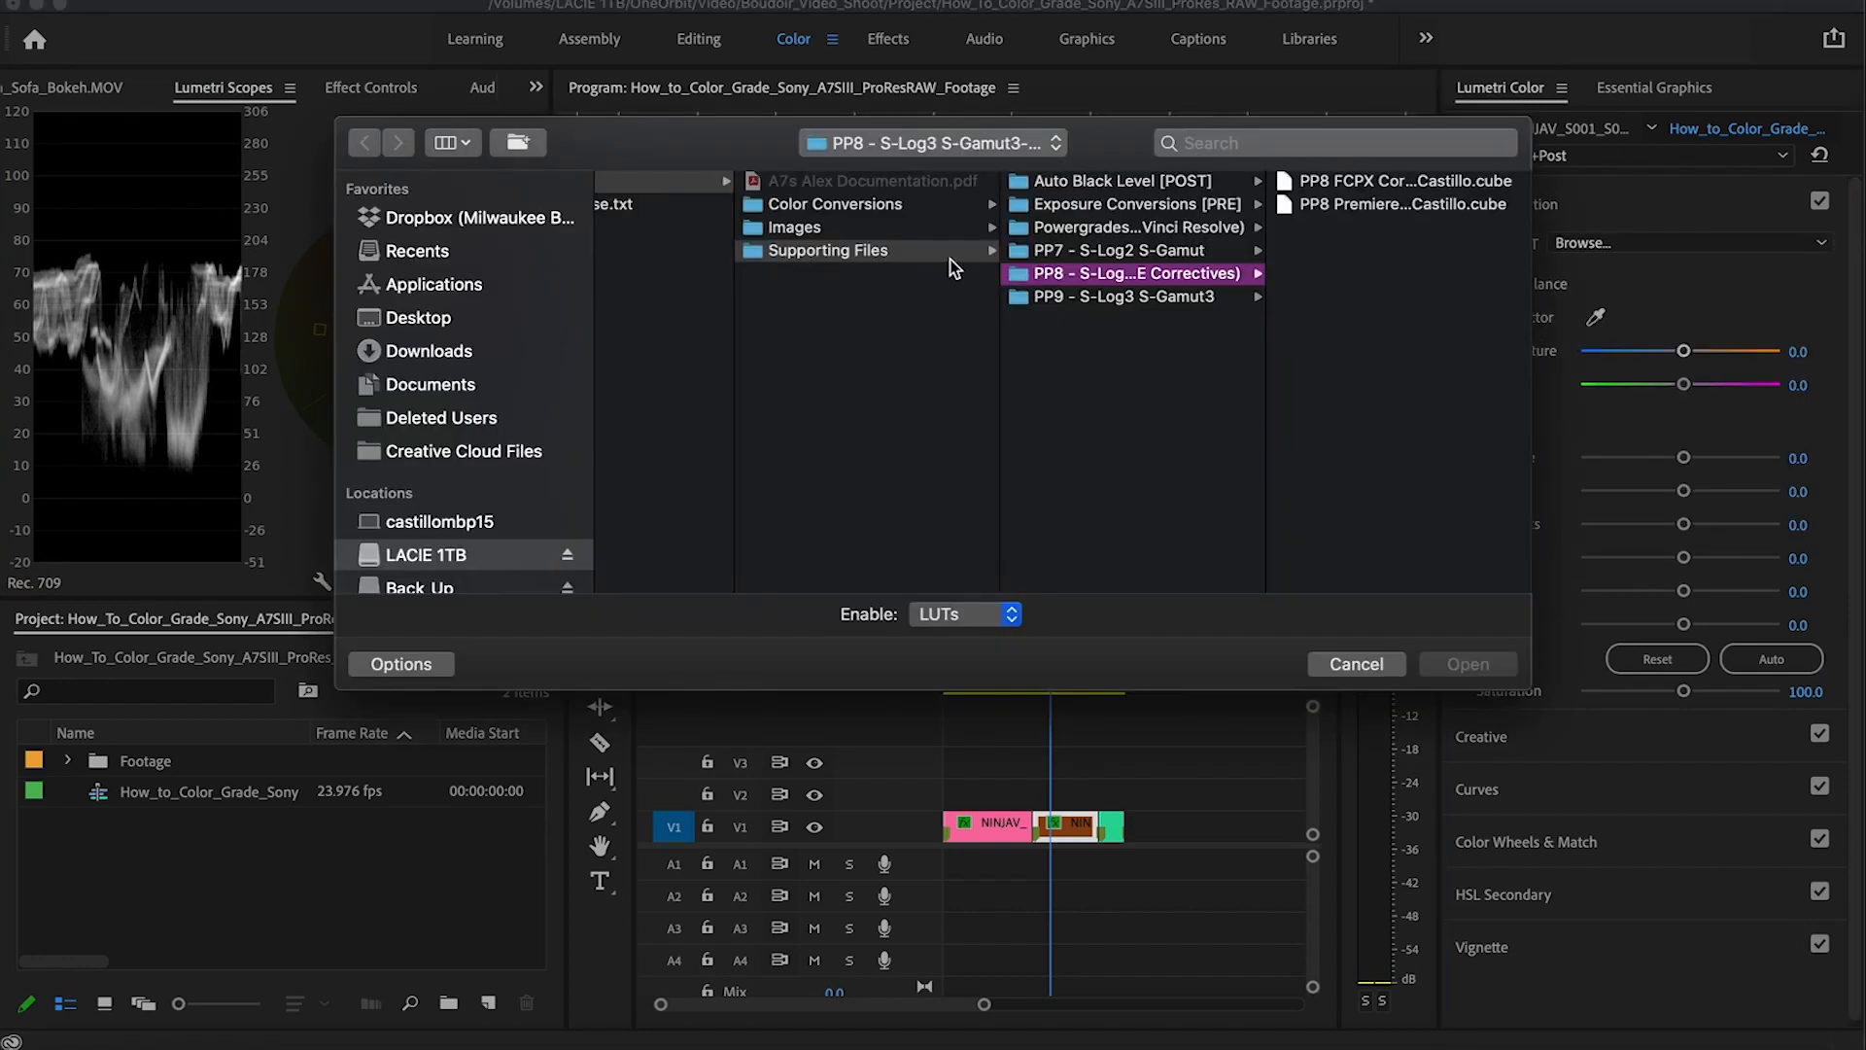
pyautogui.click(889, 204)
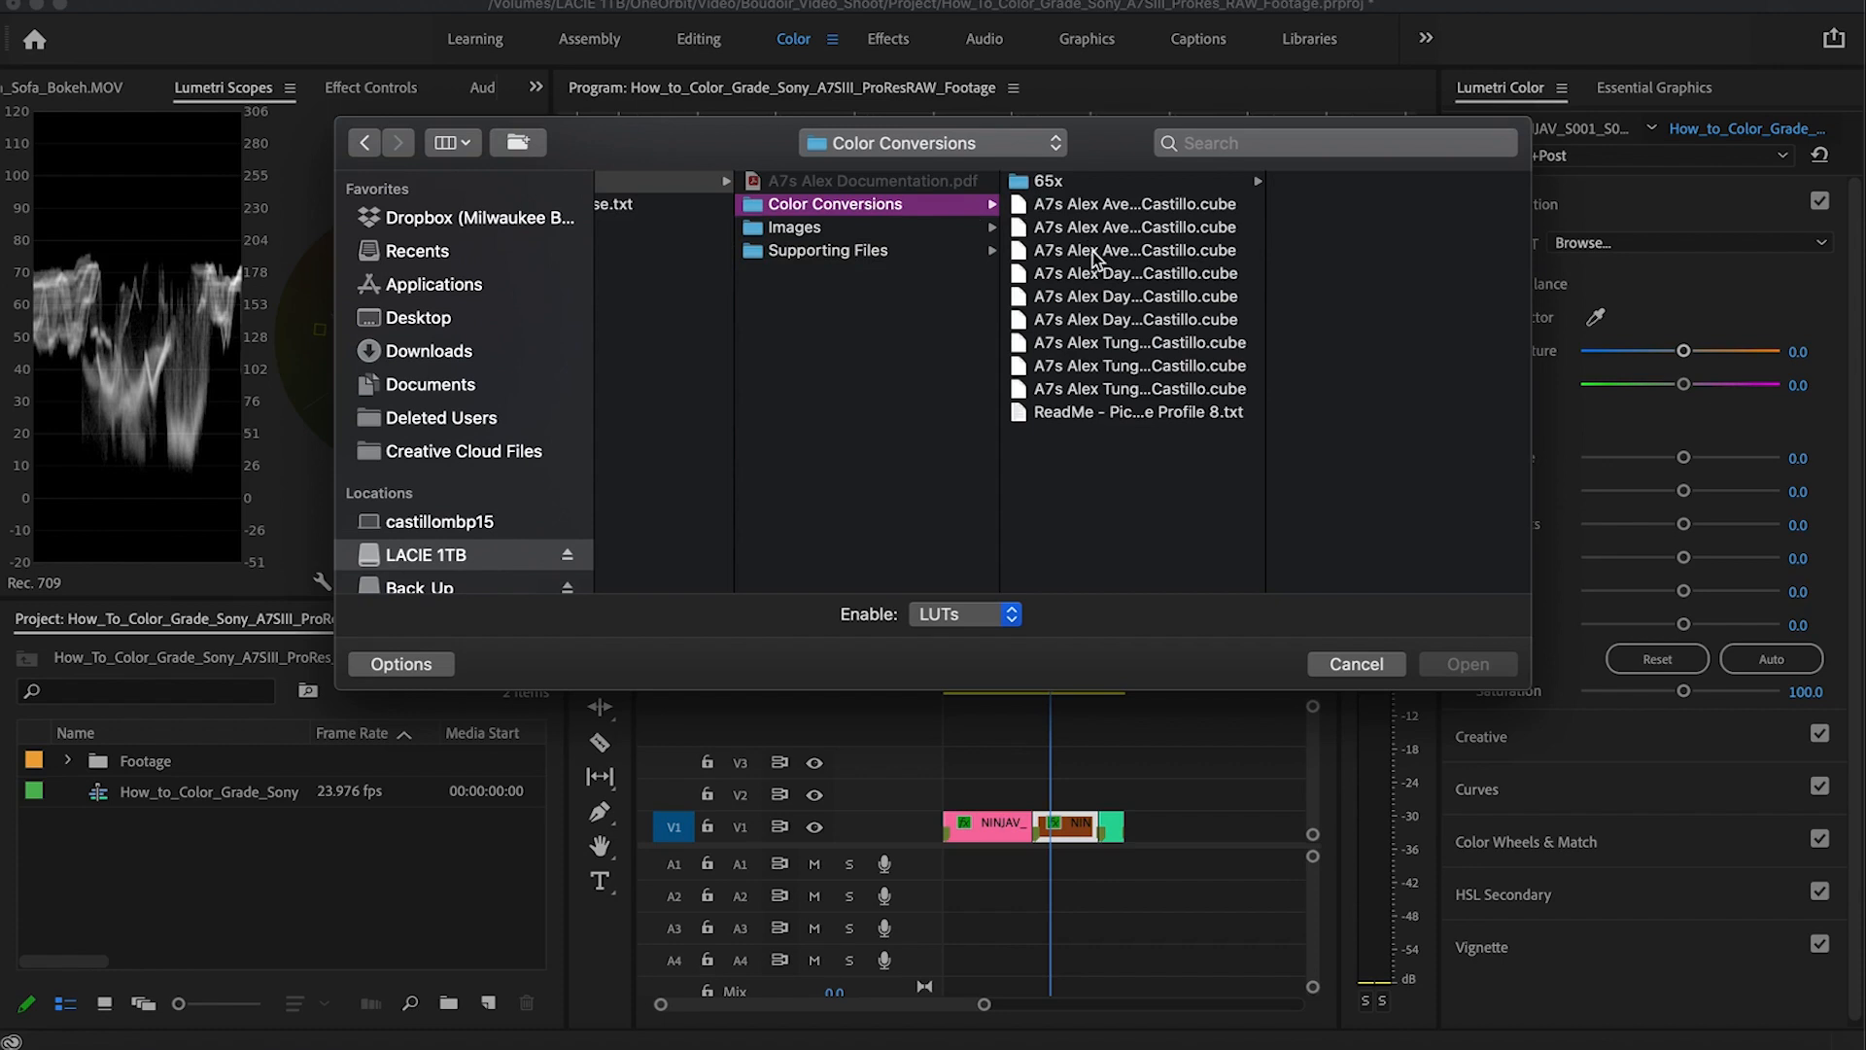
pyautogui.moveTo(1263, 327); pyautogui.dragTo(1471, 329)
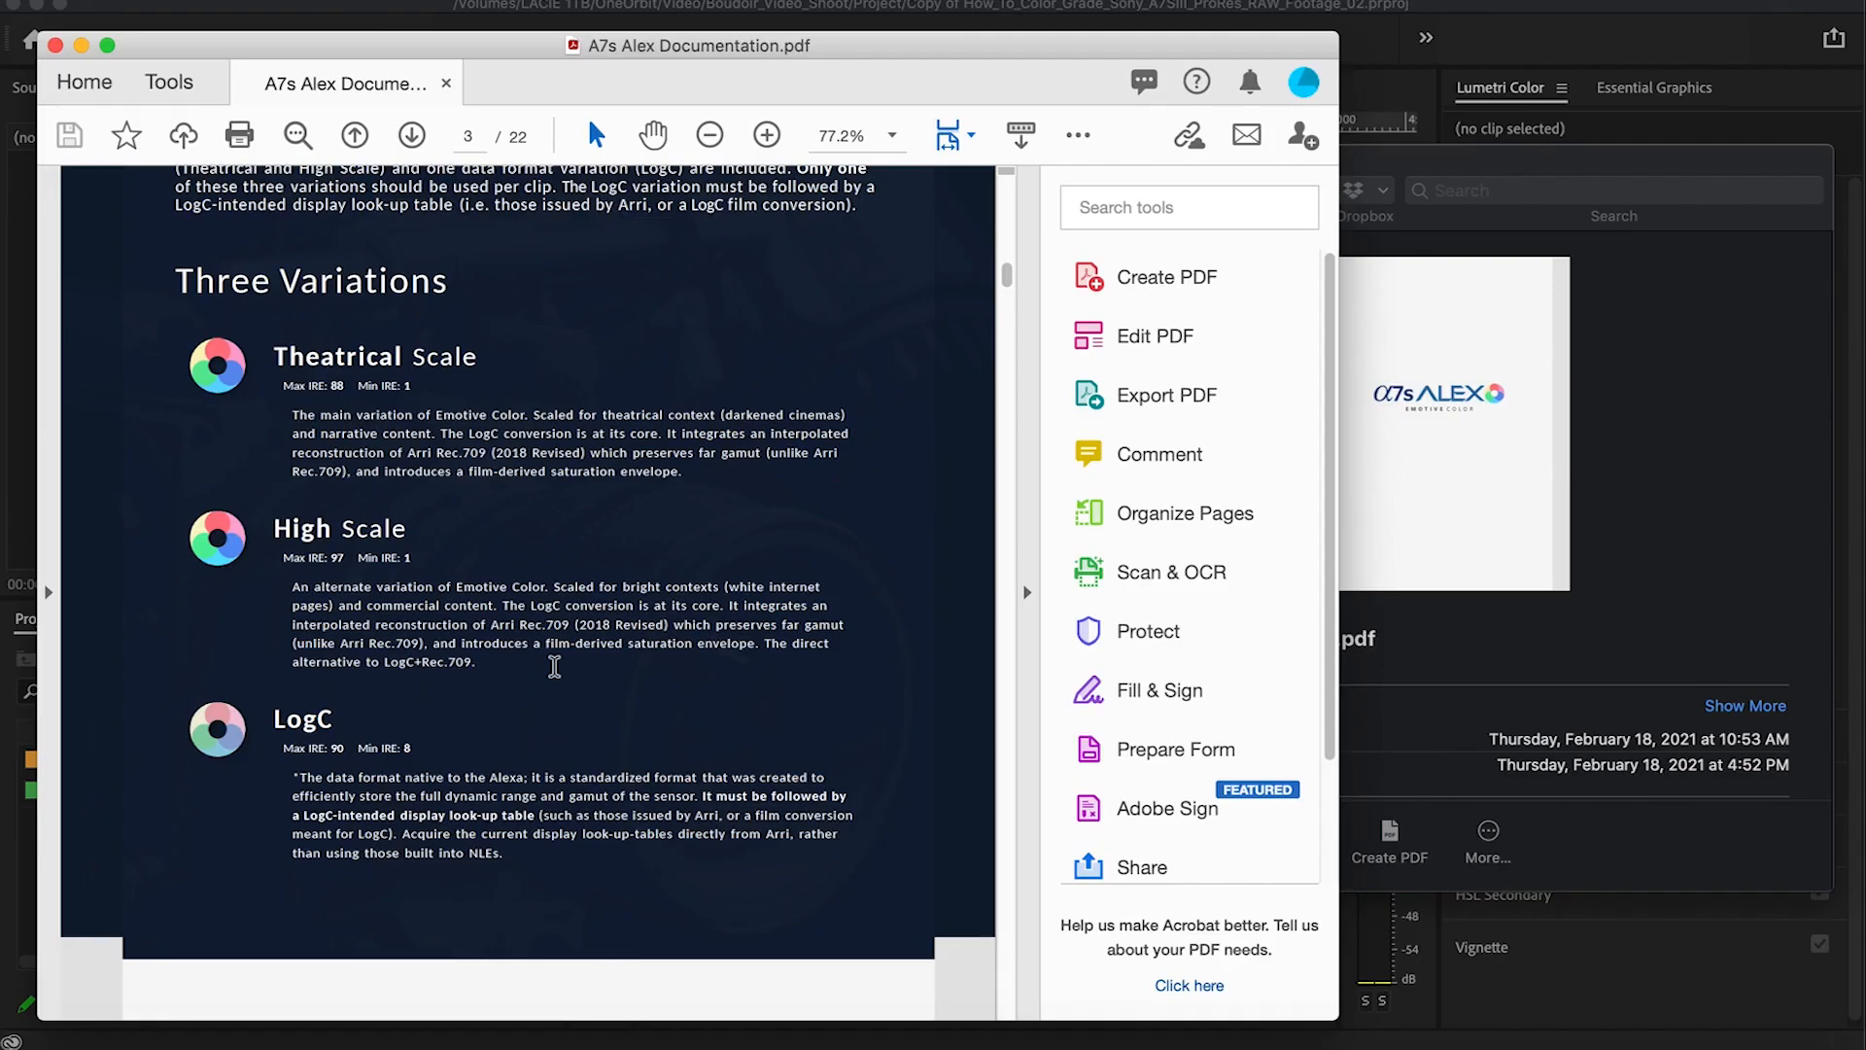
# Step: Switch to A7s Alex Documentation.pdf in Acrobat and read the Three Variations section on Theatrical Scale, High Scale and LogC
pyautogui.scroll(-1, 554, 667)
pyautogui.scroll(1, 554, 667)
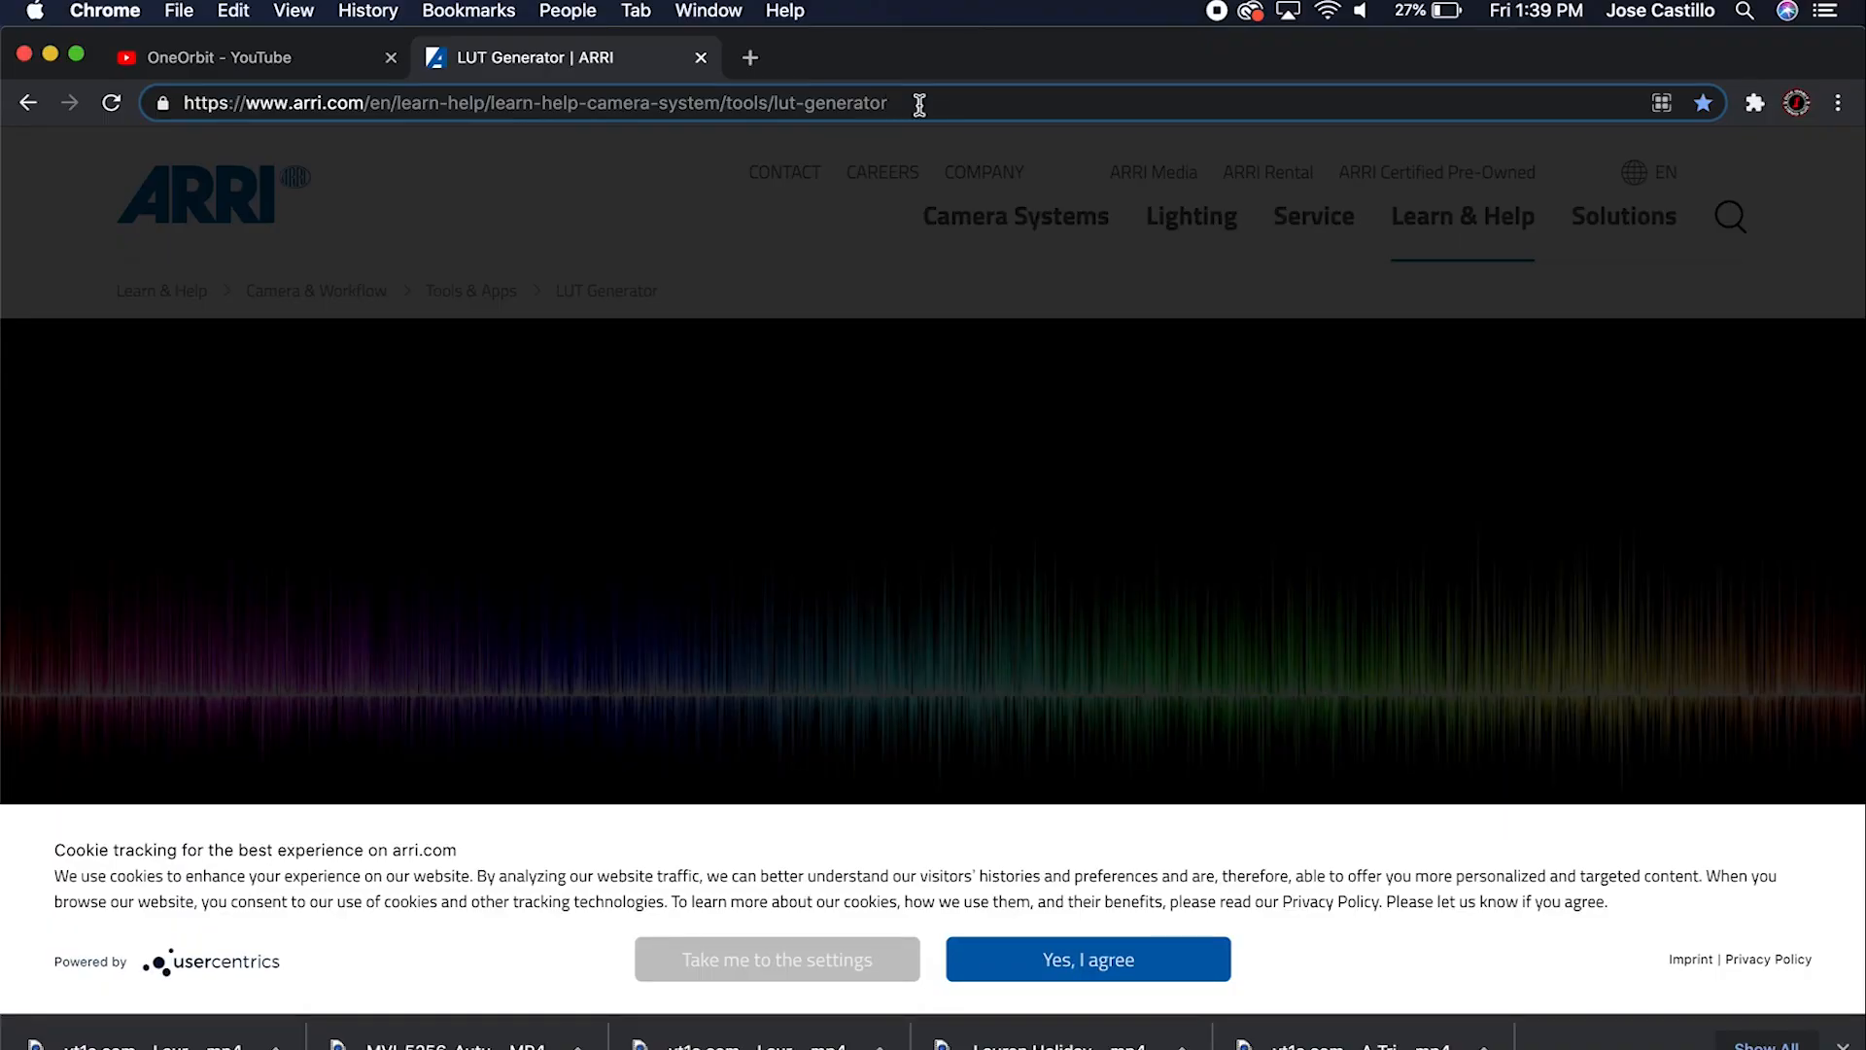
# Step: Switch to ARRI's LUT Generator page in Chrome, accept its cookie notice and read the introduction down to the format options
pyautogui.click(920, 104)
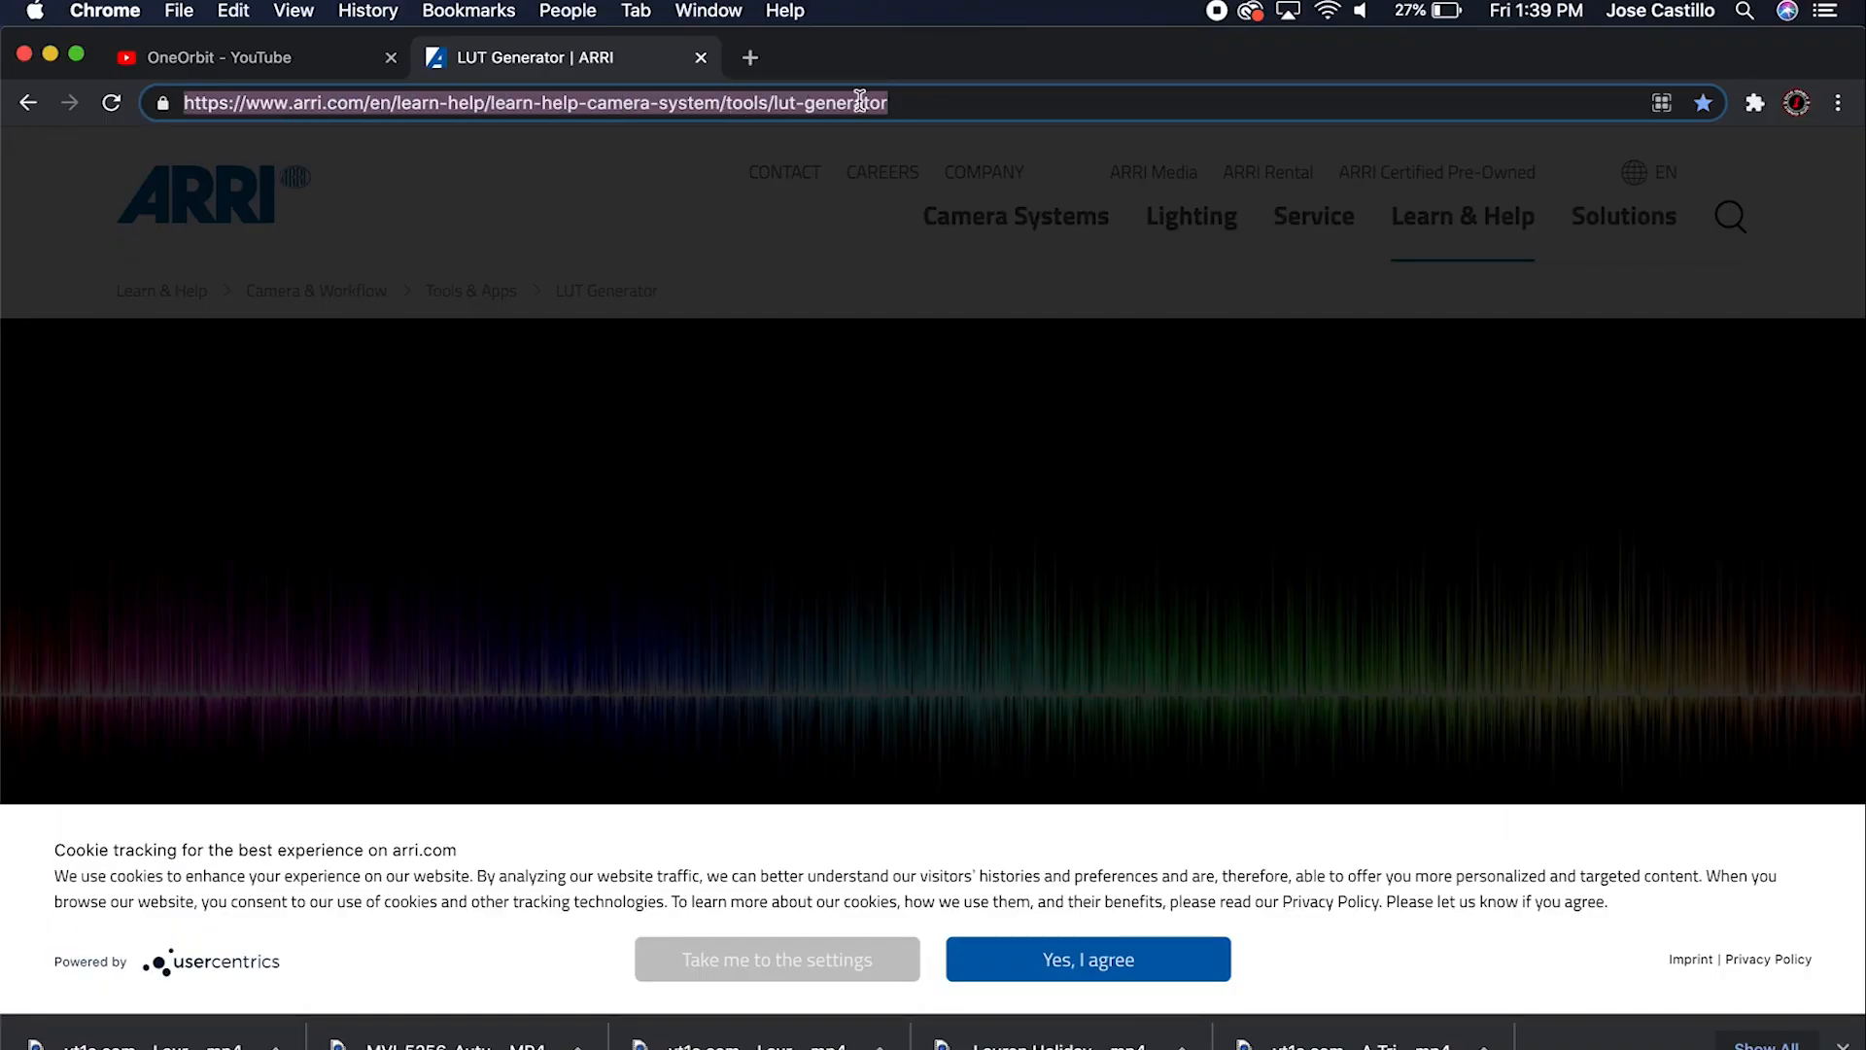
pyautogui.click(892, 104)
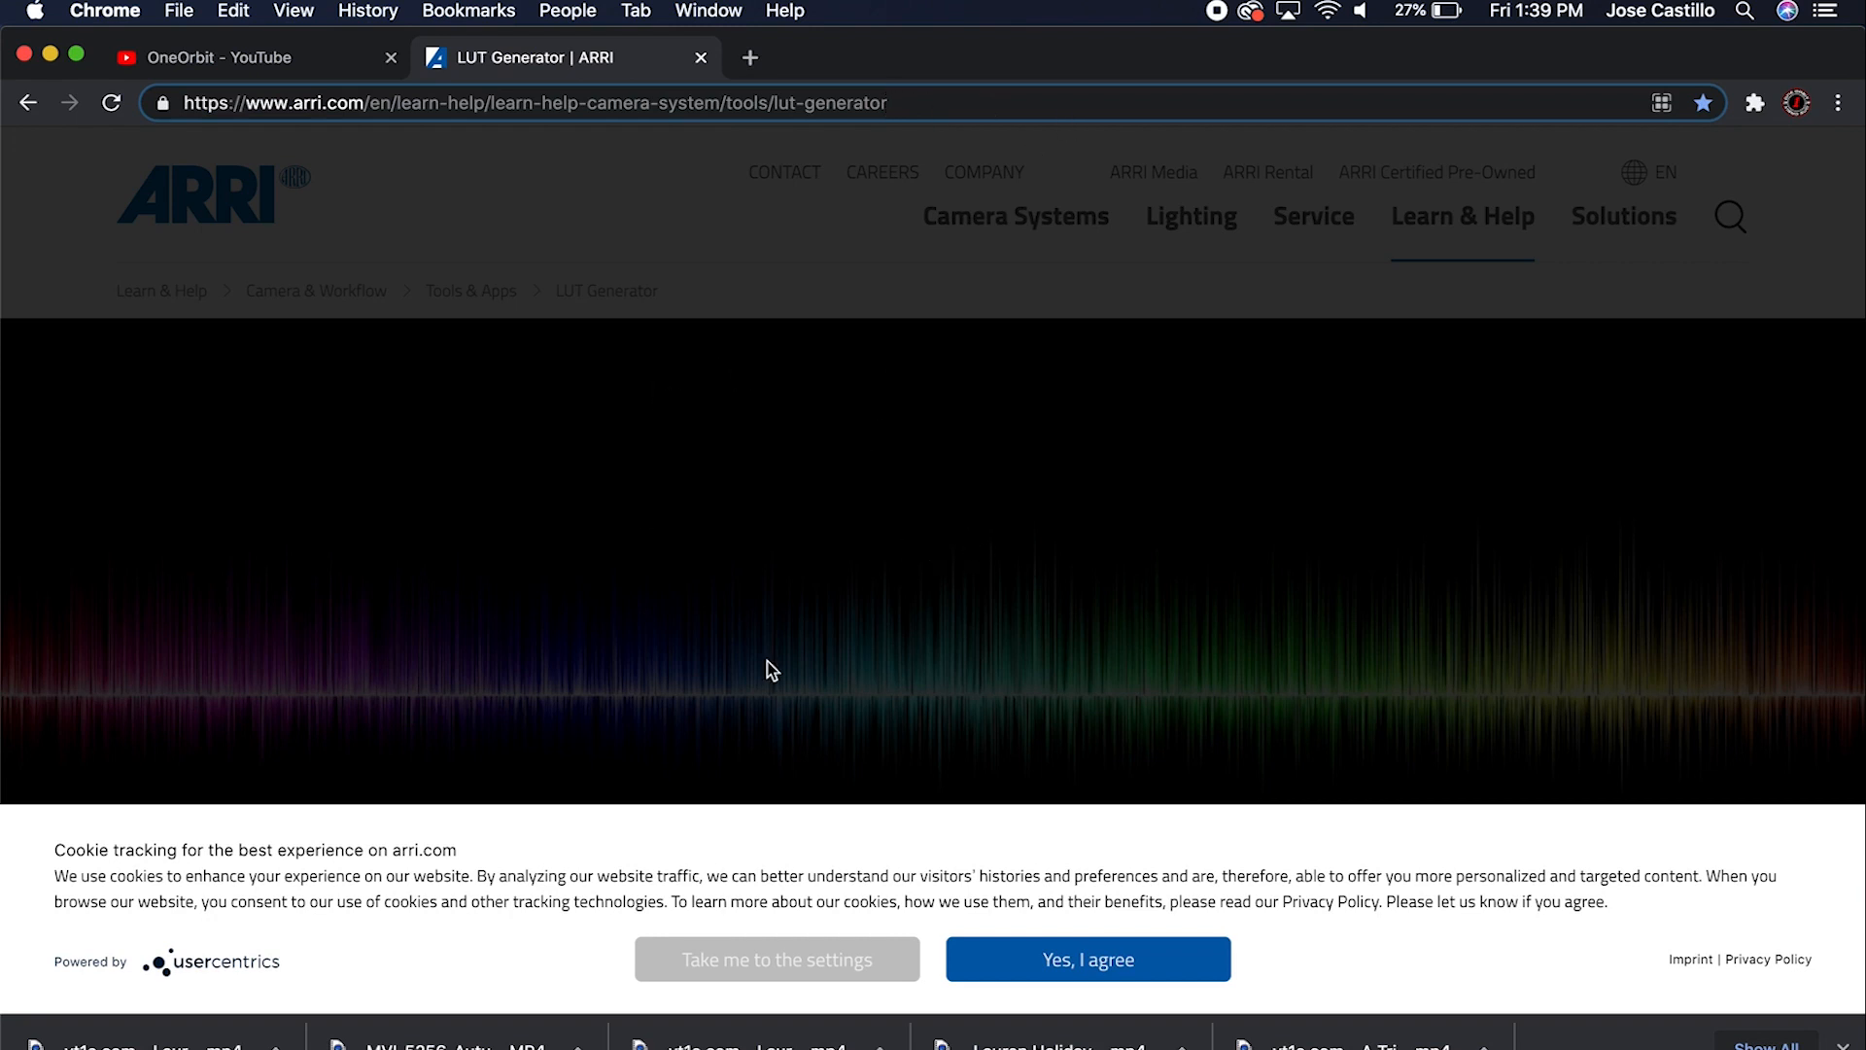
pyautogui.click(1088, 959)
pyautogui.scroll(-10, 1099, 729)
pyautogui.scroll(-3, 1102, 731)
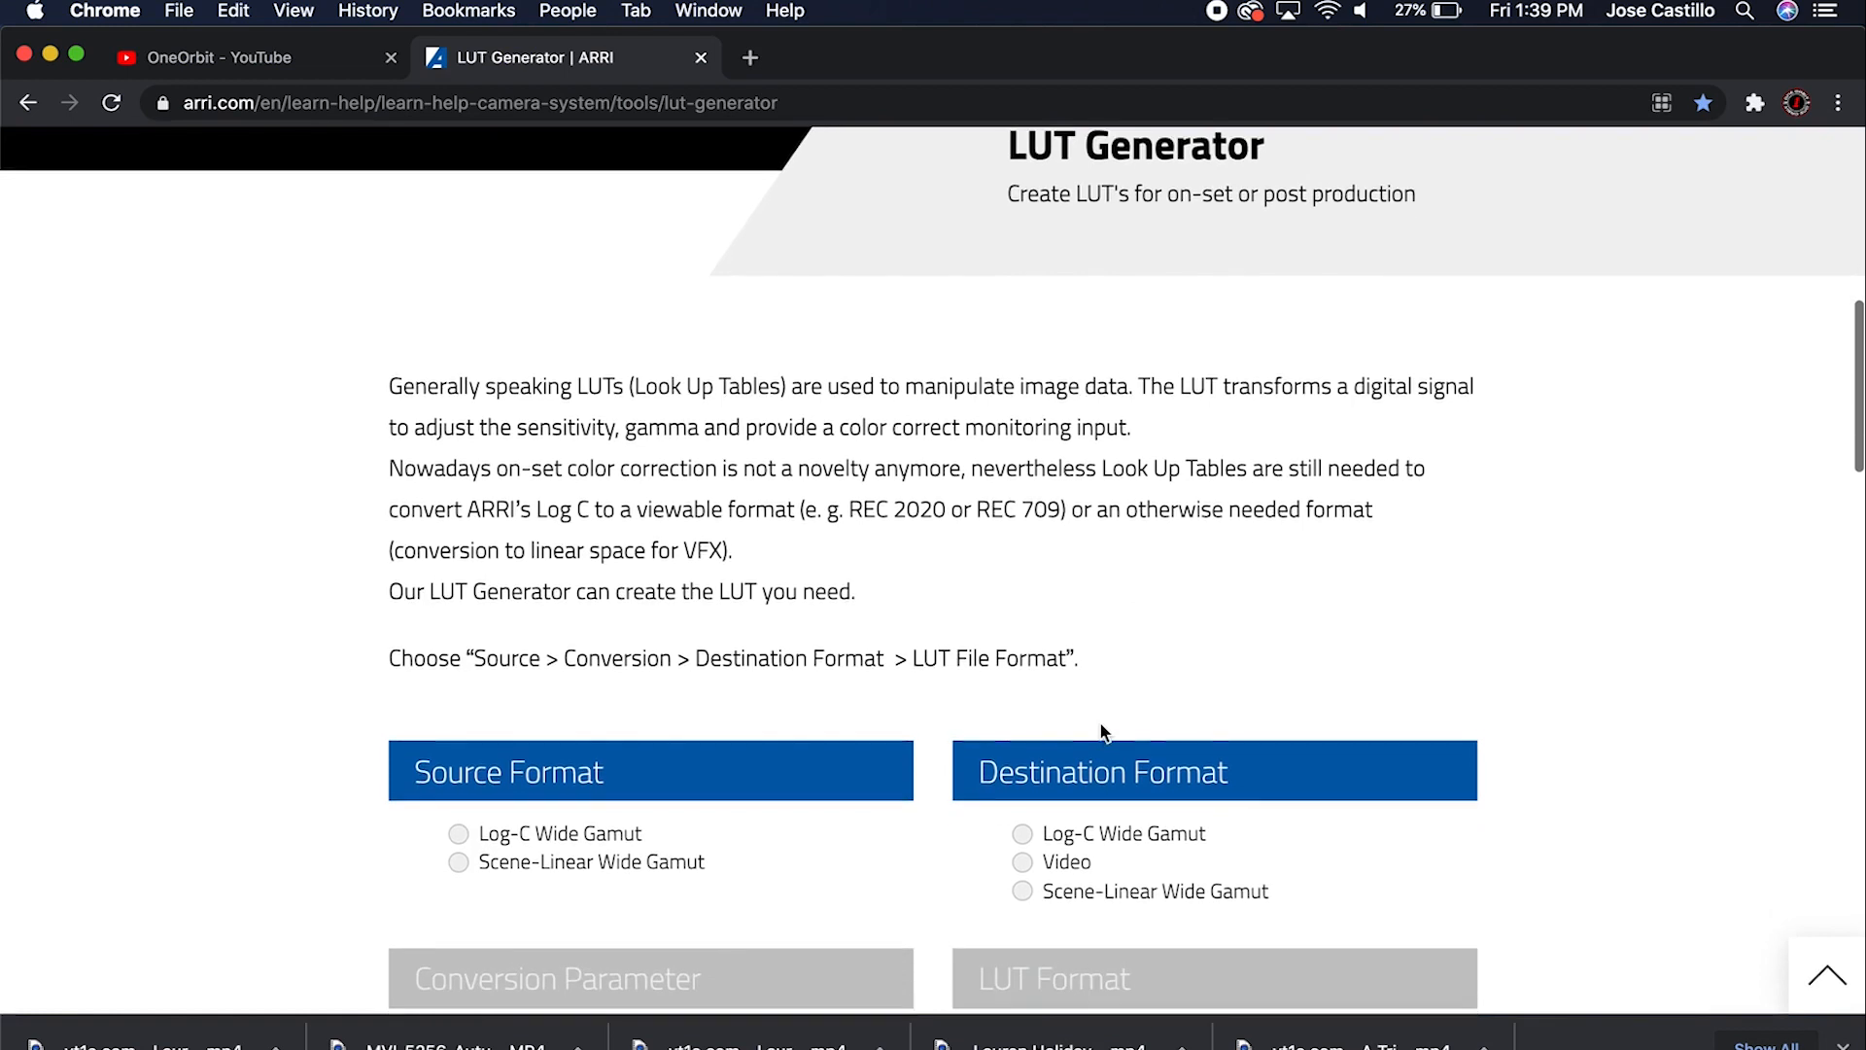
pyautogui.scroll(3, 1100, 723)
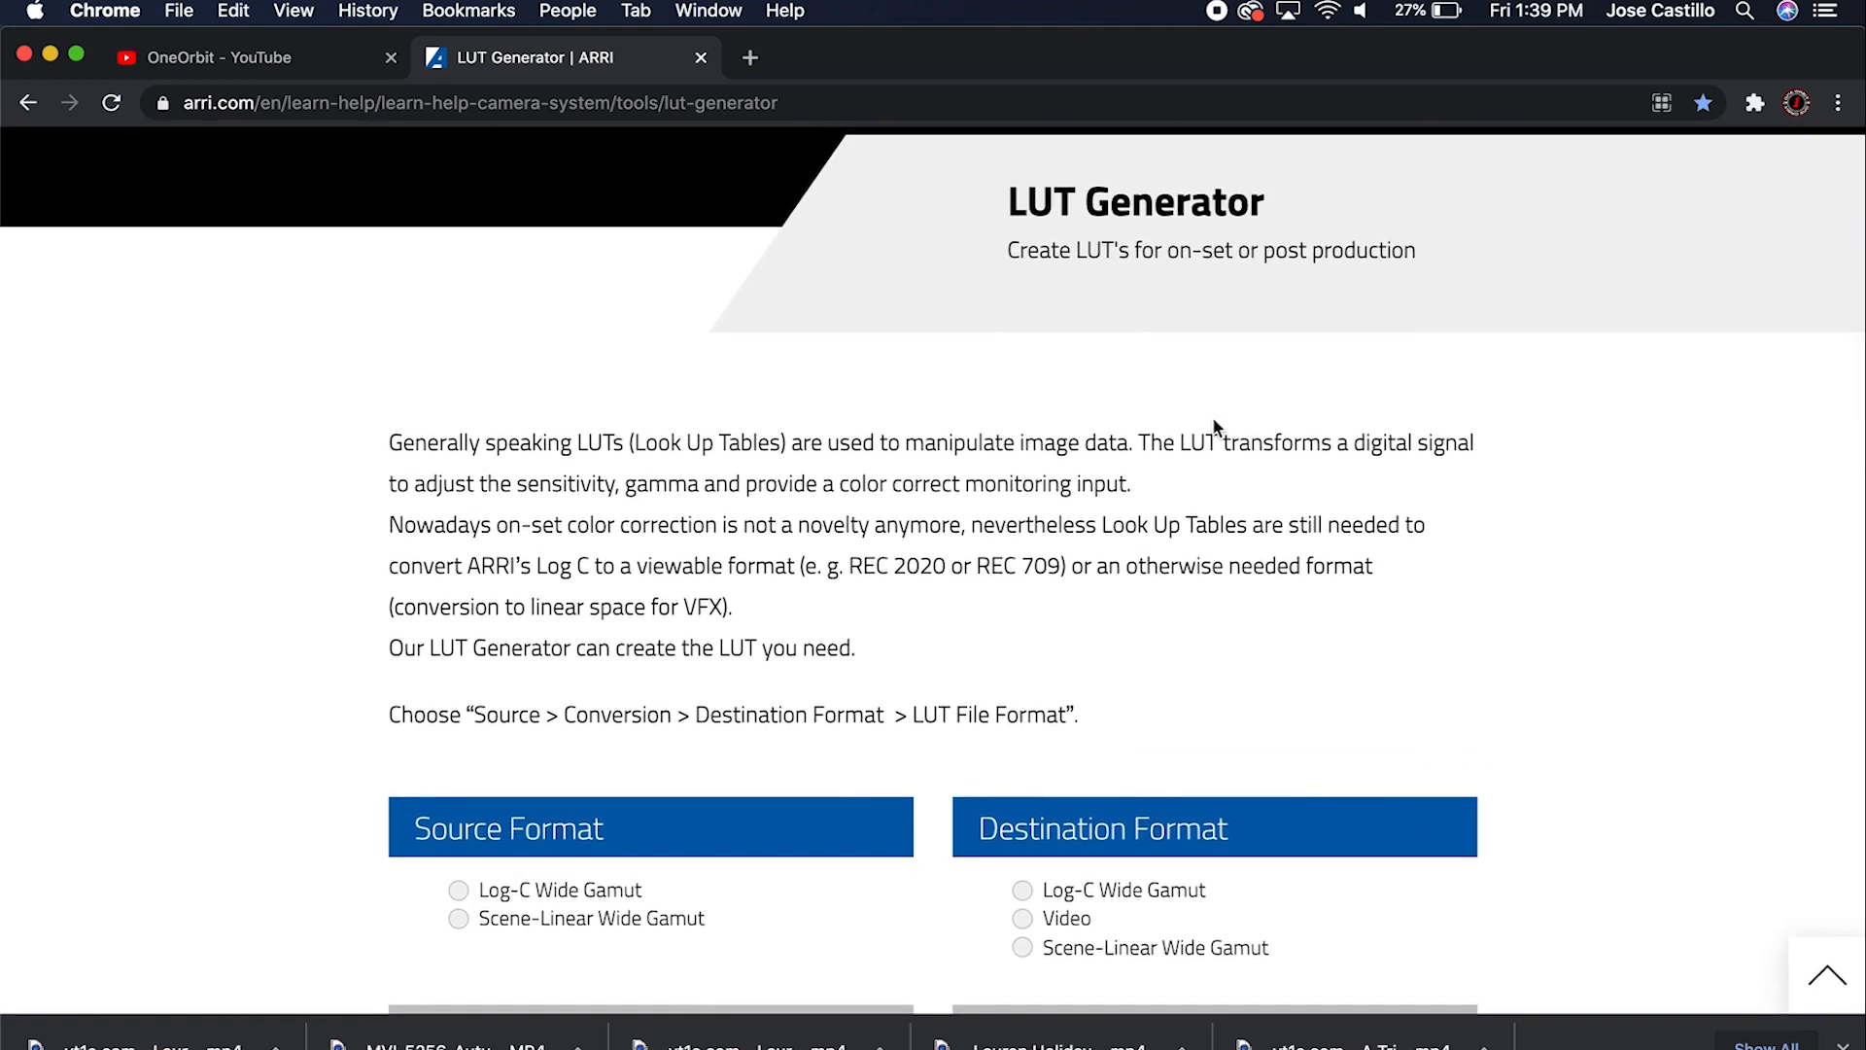
pyautogui.scroll(-3, 1227, 476)
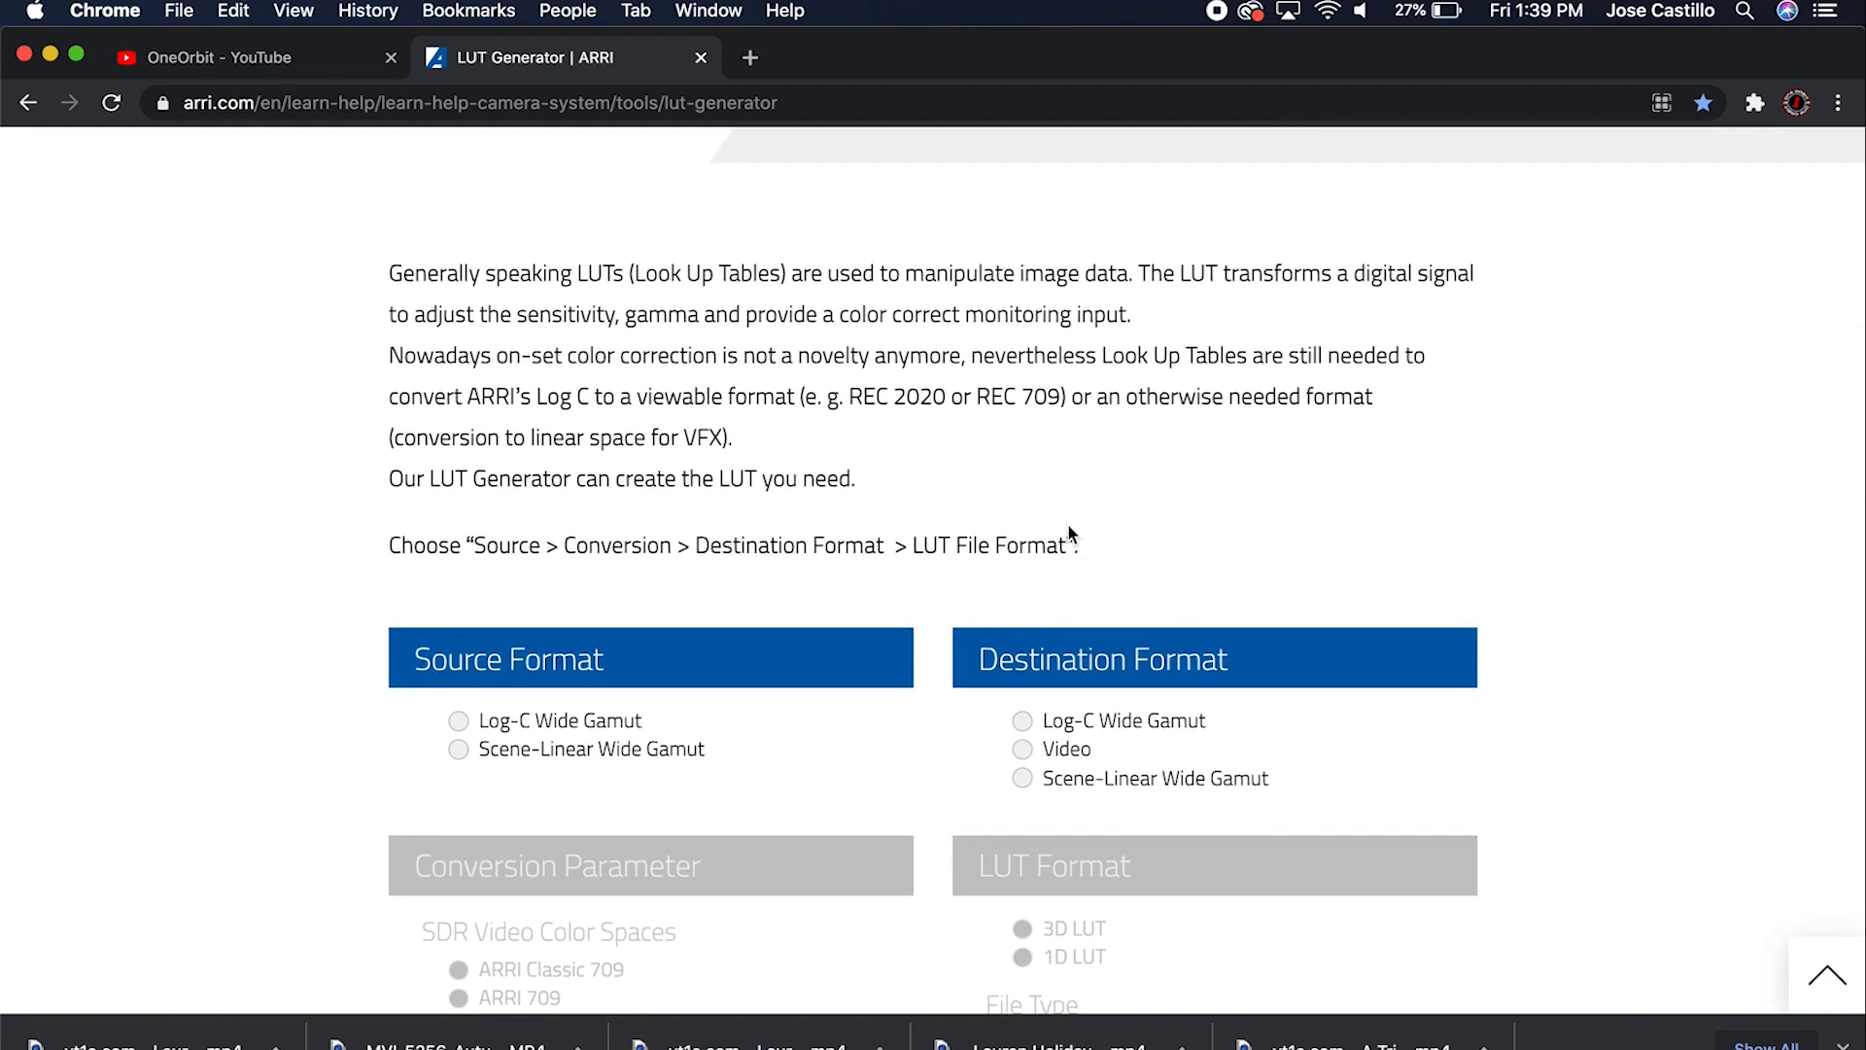
pyautogui.scroll(-2, 794, 551)
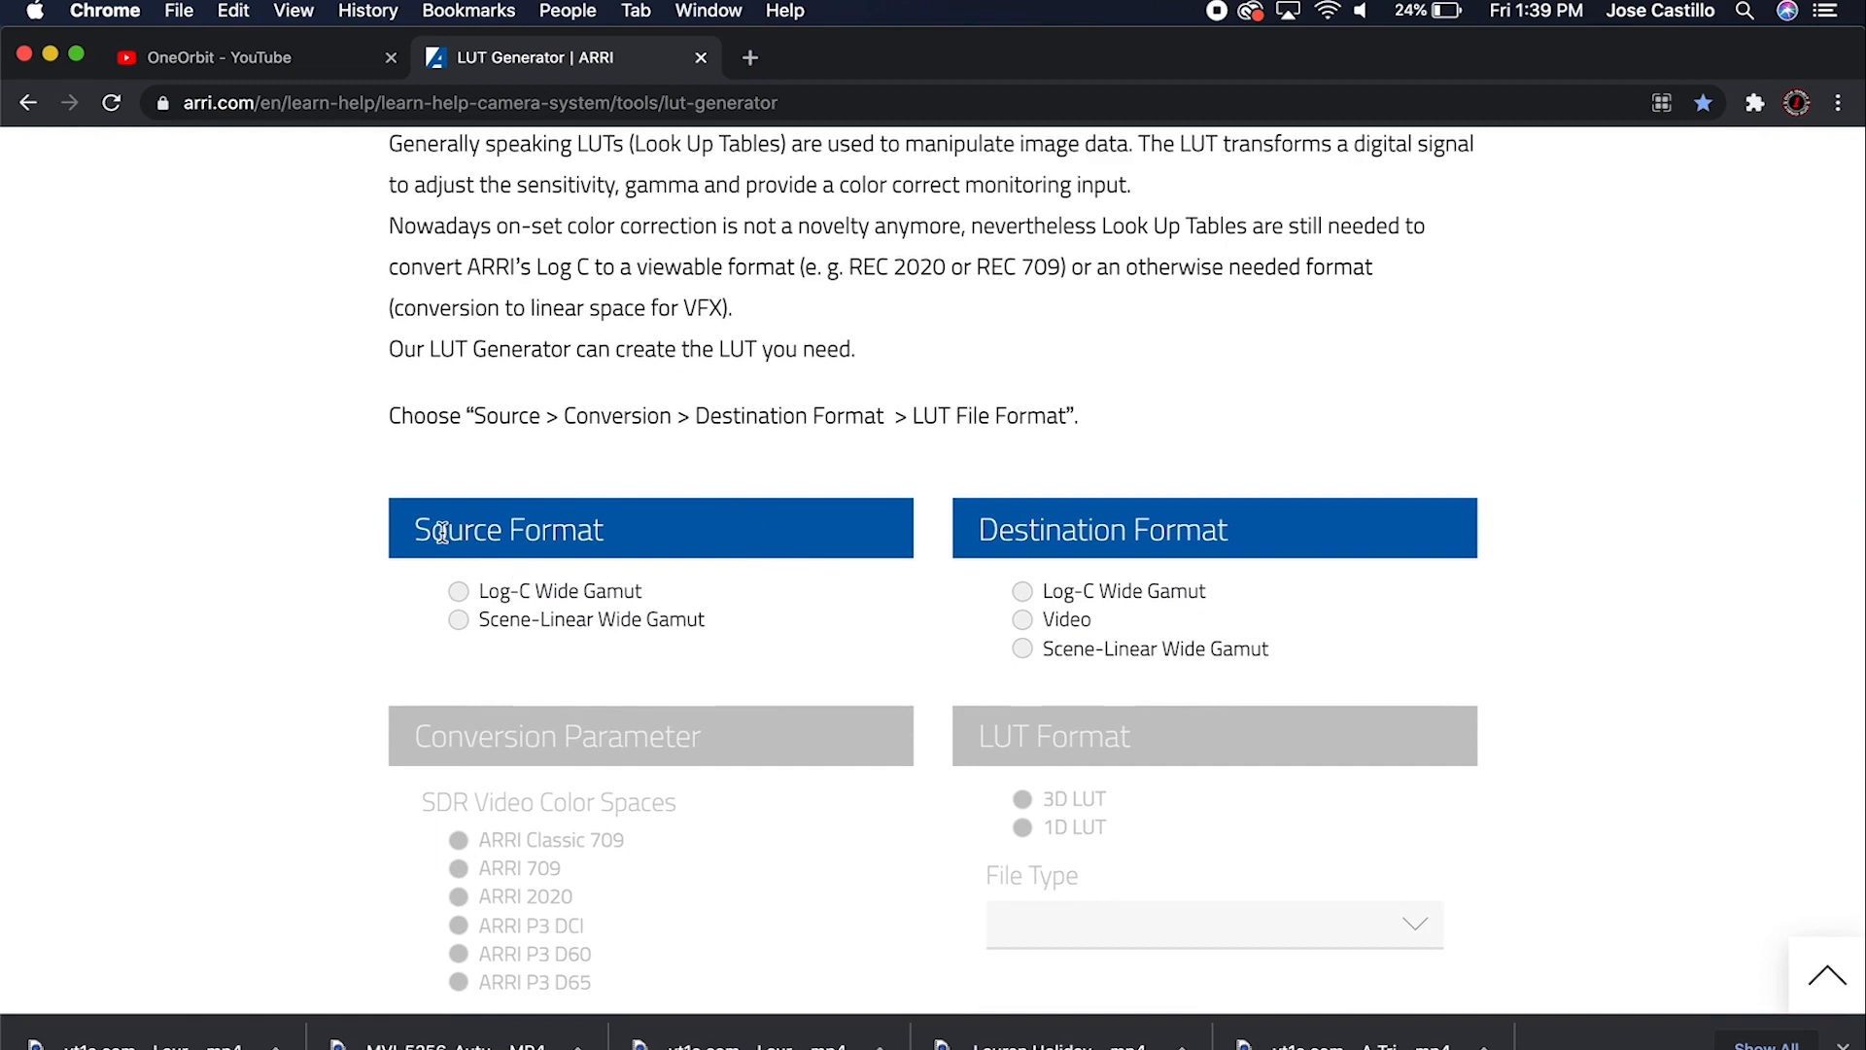
# Step: Generate a 3D LUT with Log-C Wide Gamut as source, Video as destination, ARRI 709 color space and Adobe file type
pyautogui.click(458, 595)
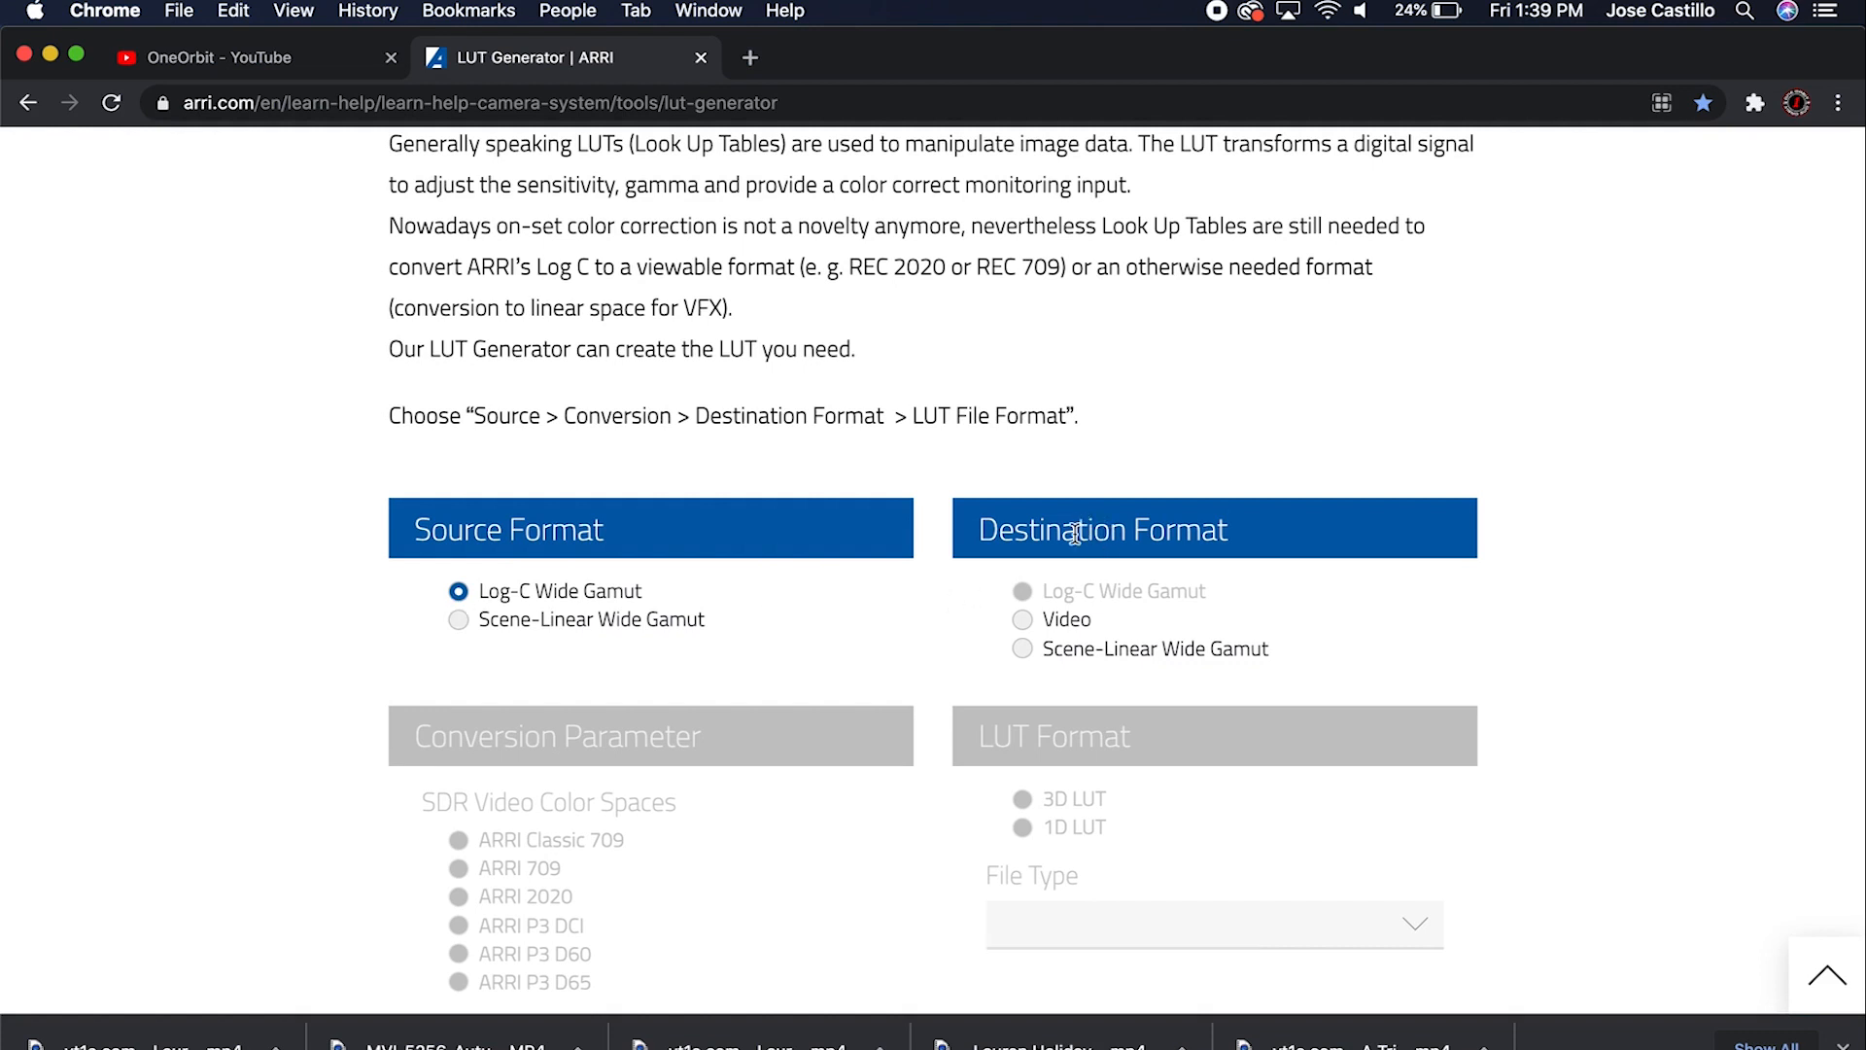
pyautogui.click(1034, 622)
pyautogui.scroll(-5, 1031, 622)
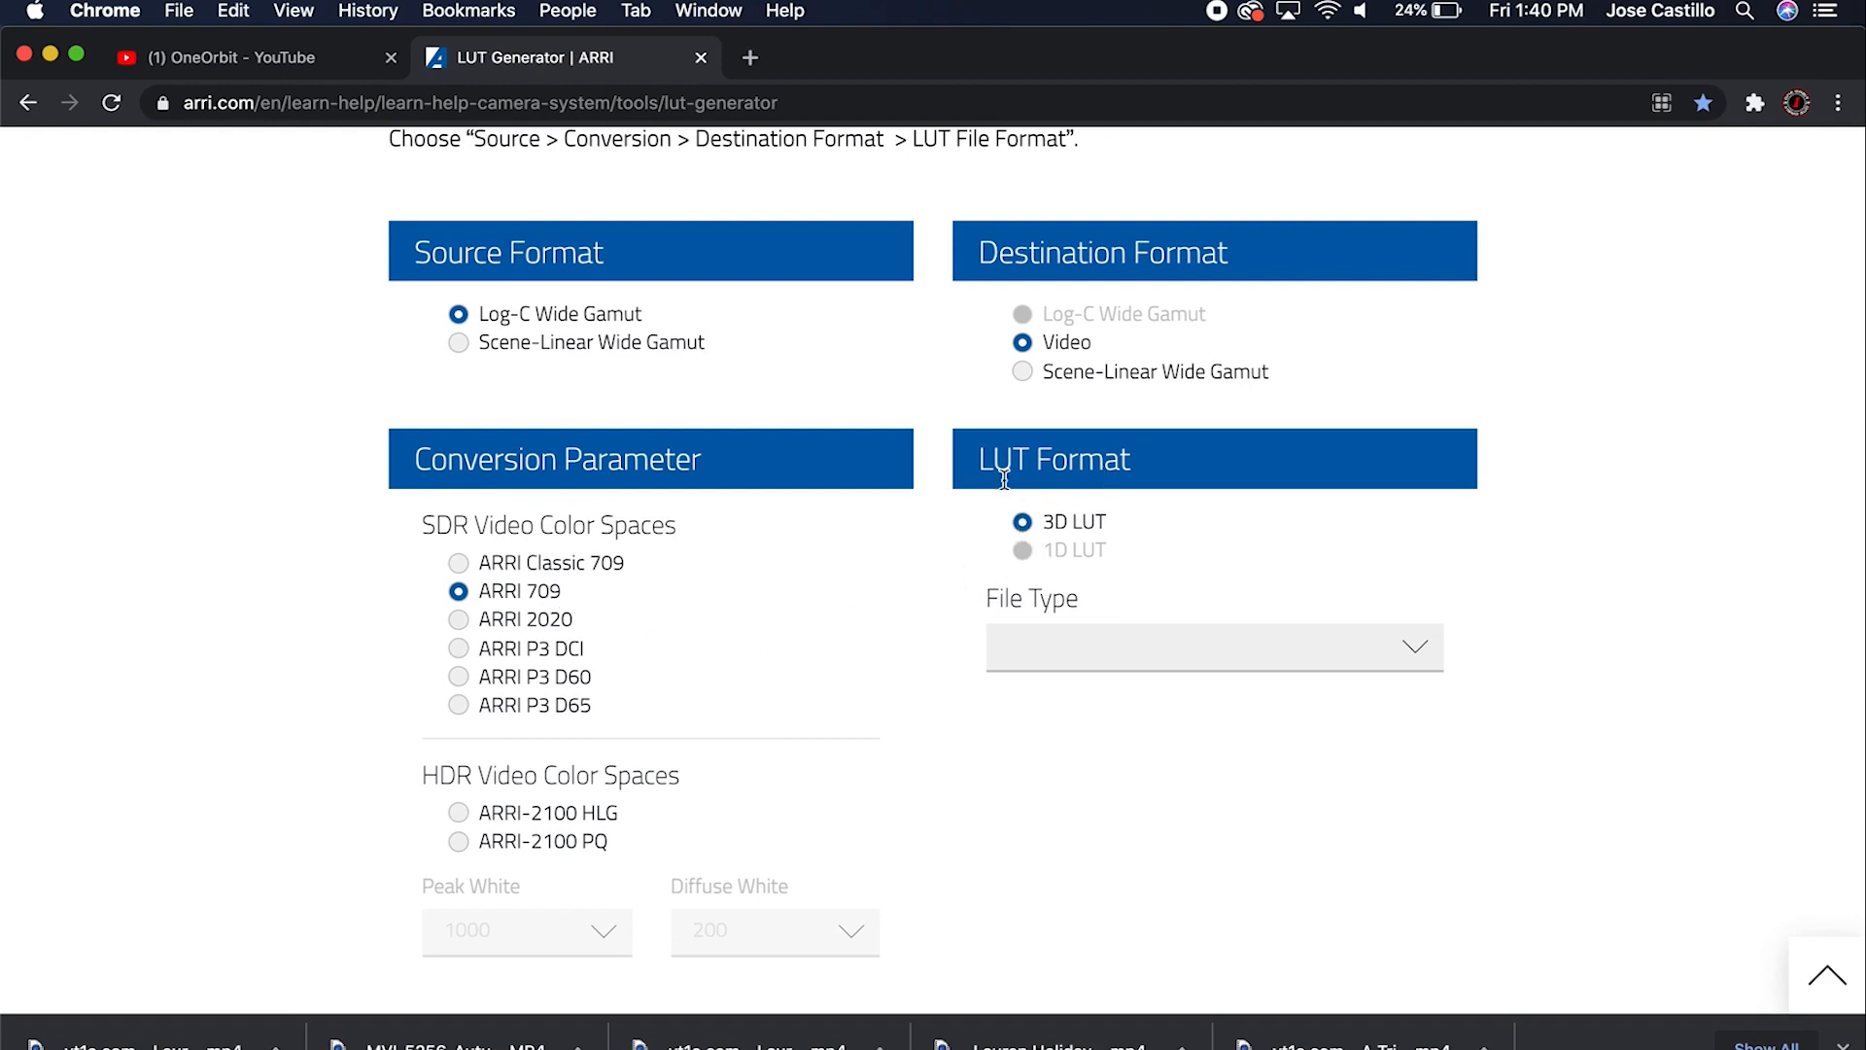
pyautogui.scroll(-3, 421, 602)
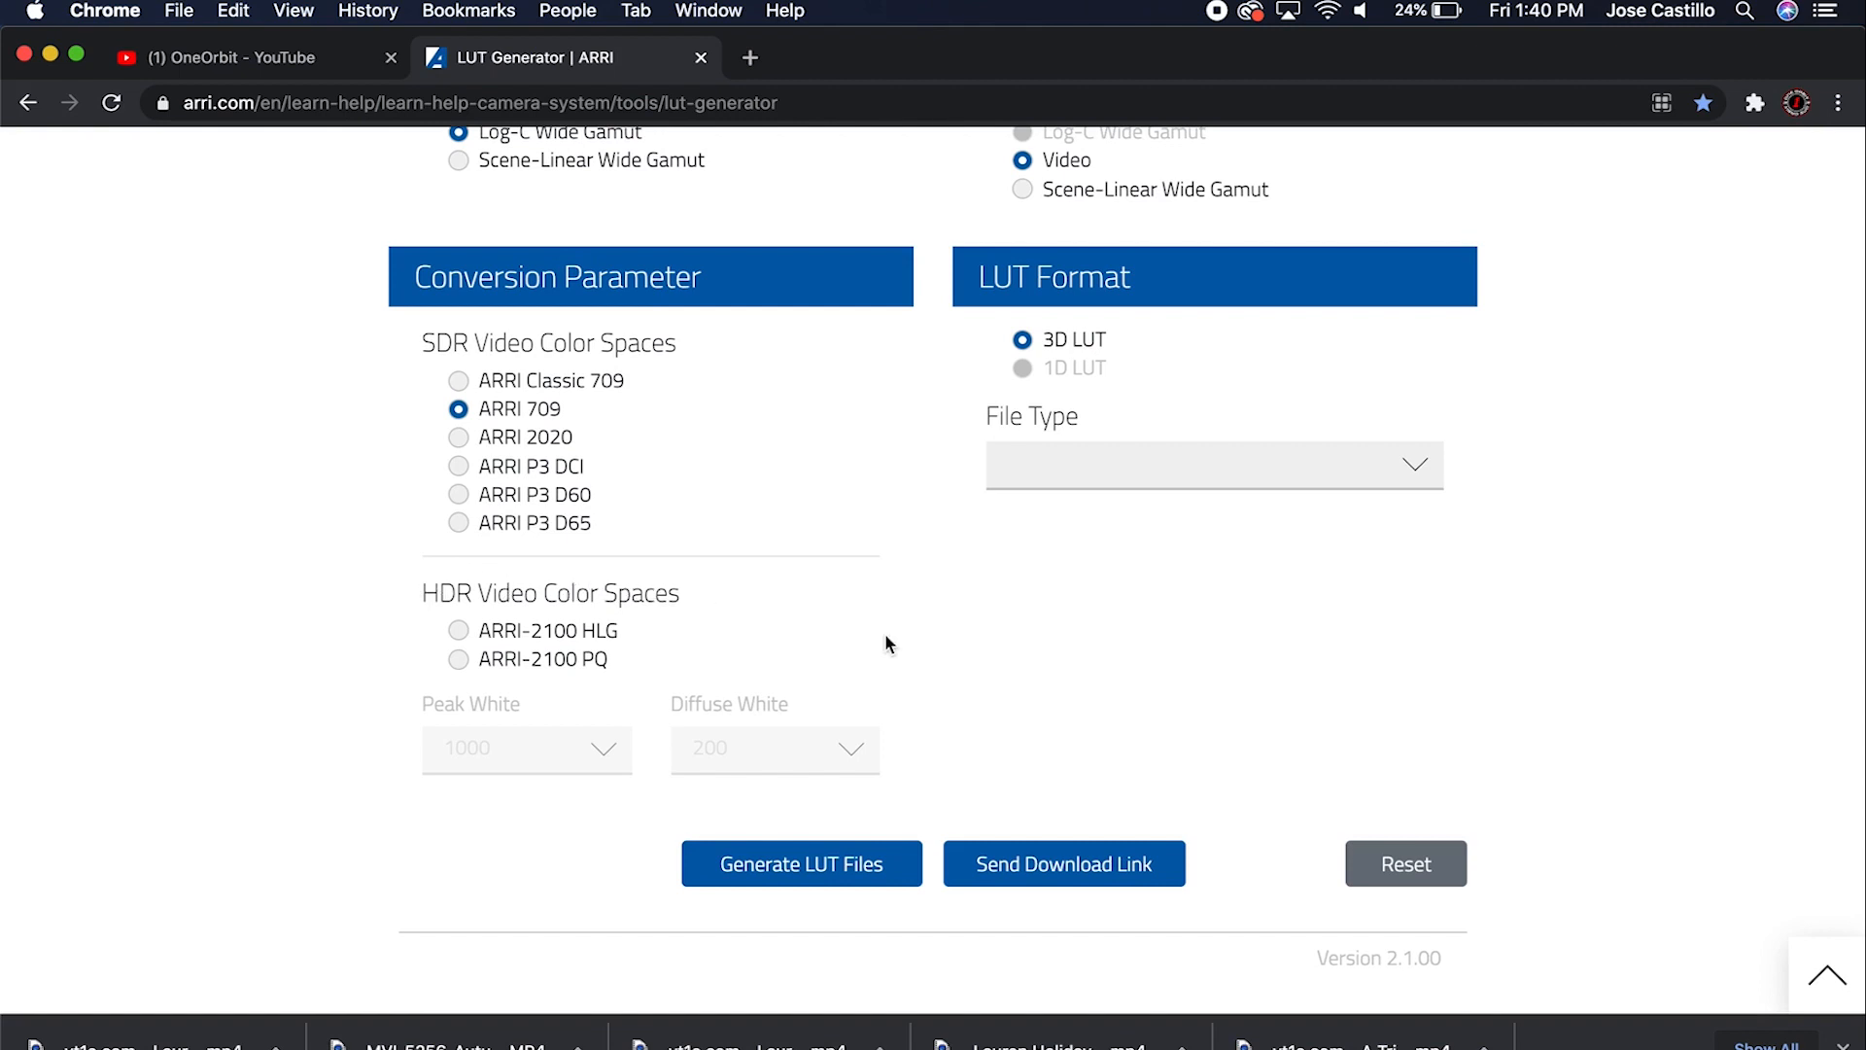
pyautogui.click(1137, 477)
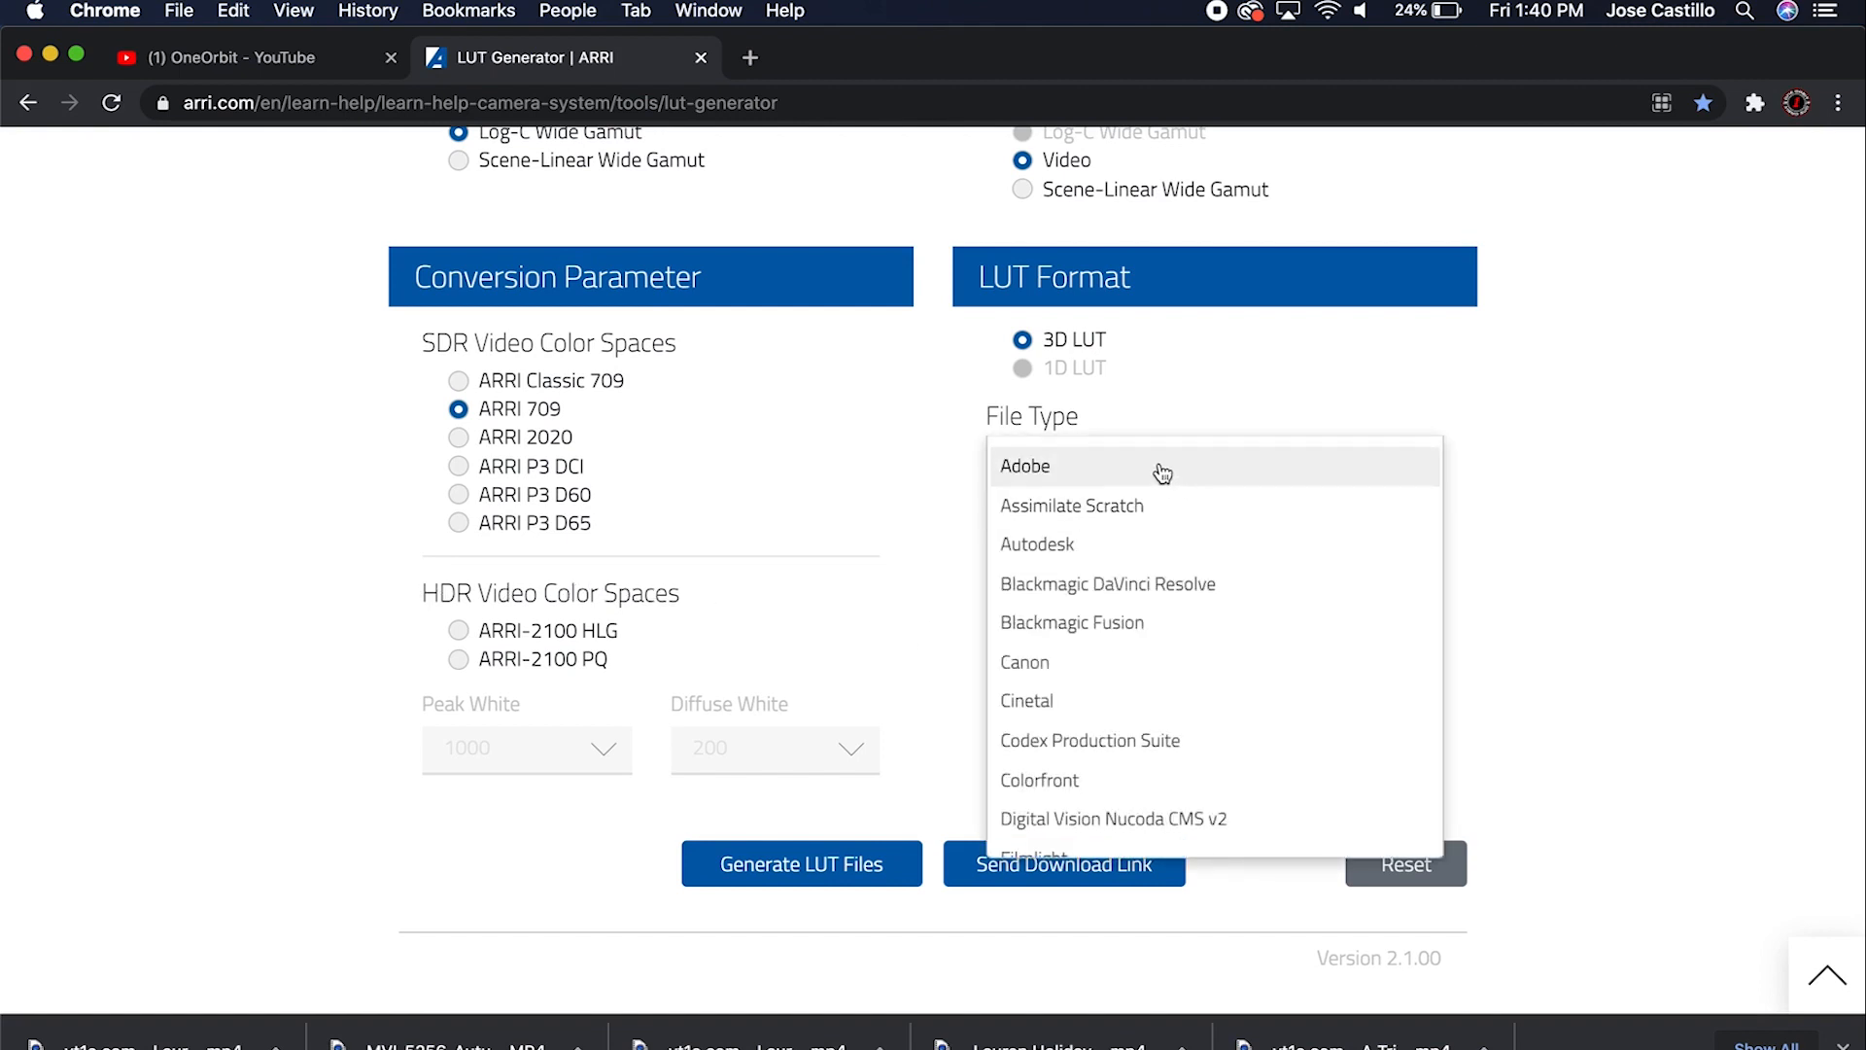
pyautogui.click(1044, 470)
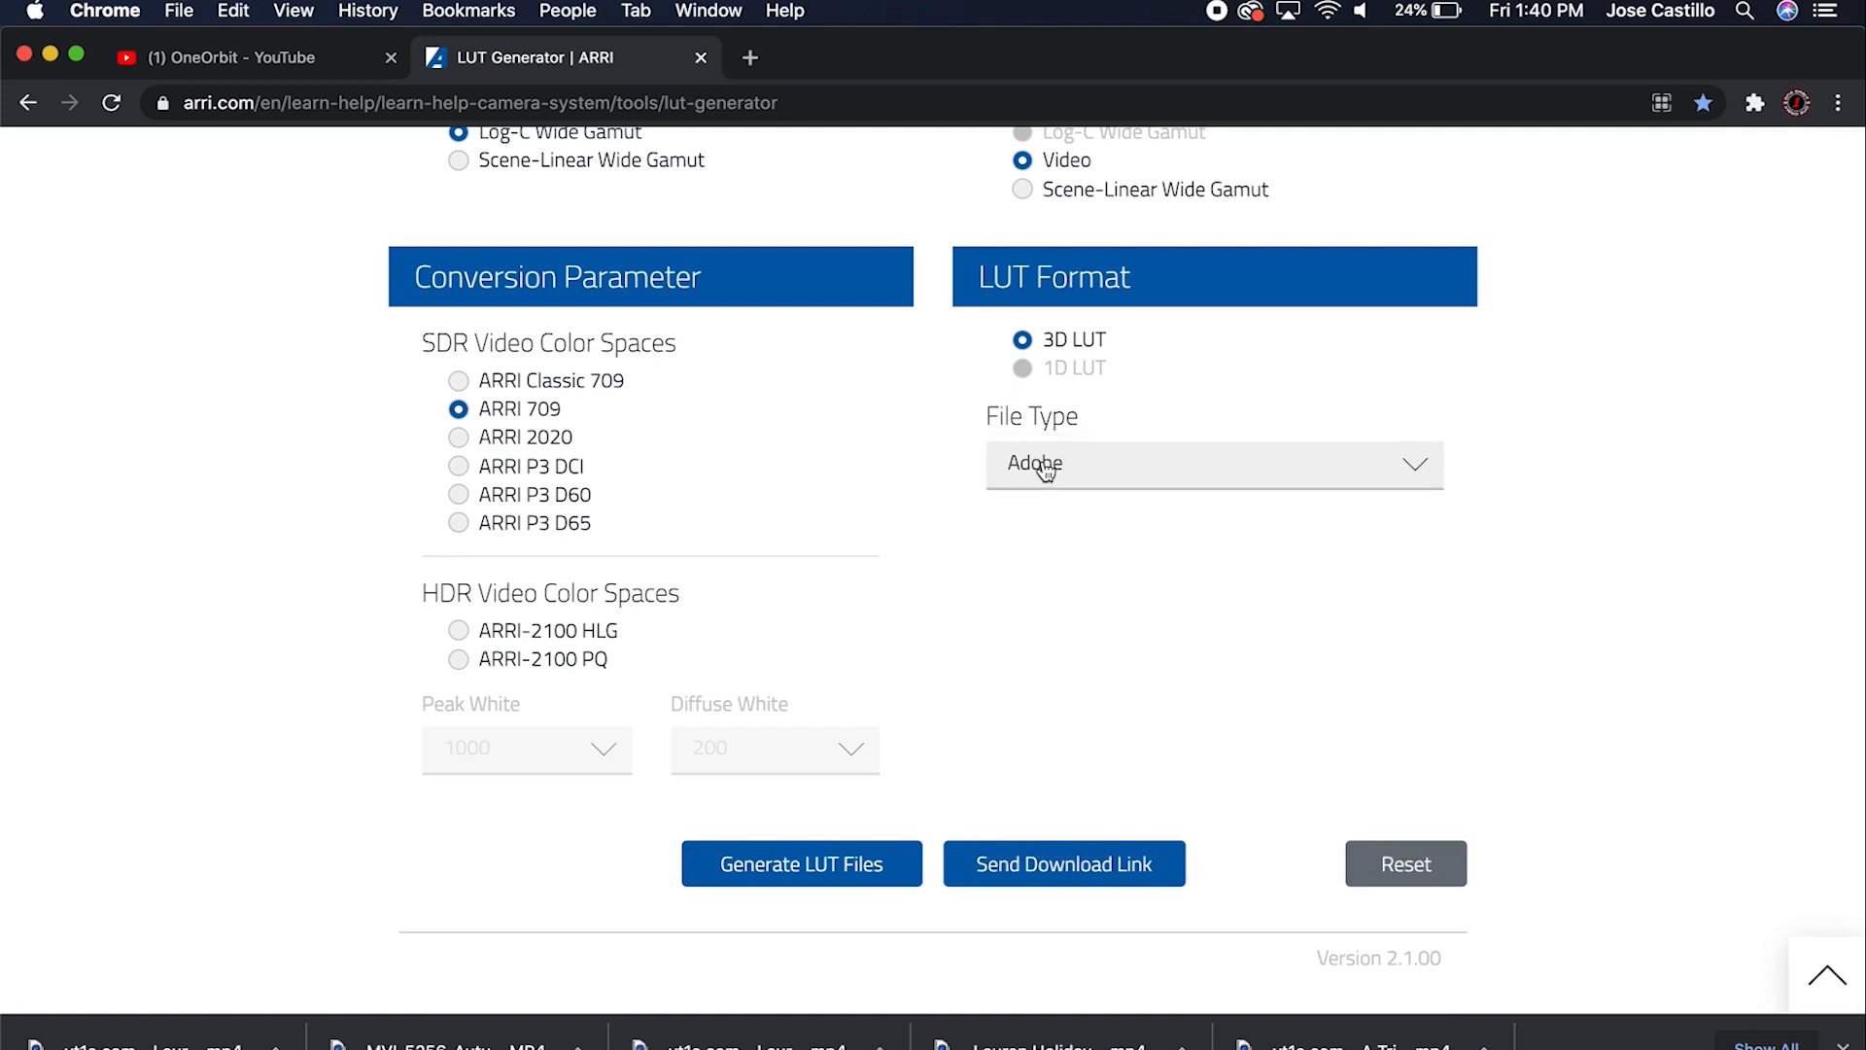
pyautogui.scroll(-1, 1082, 649)
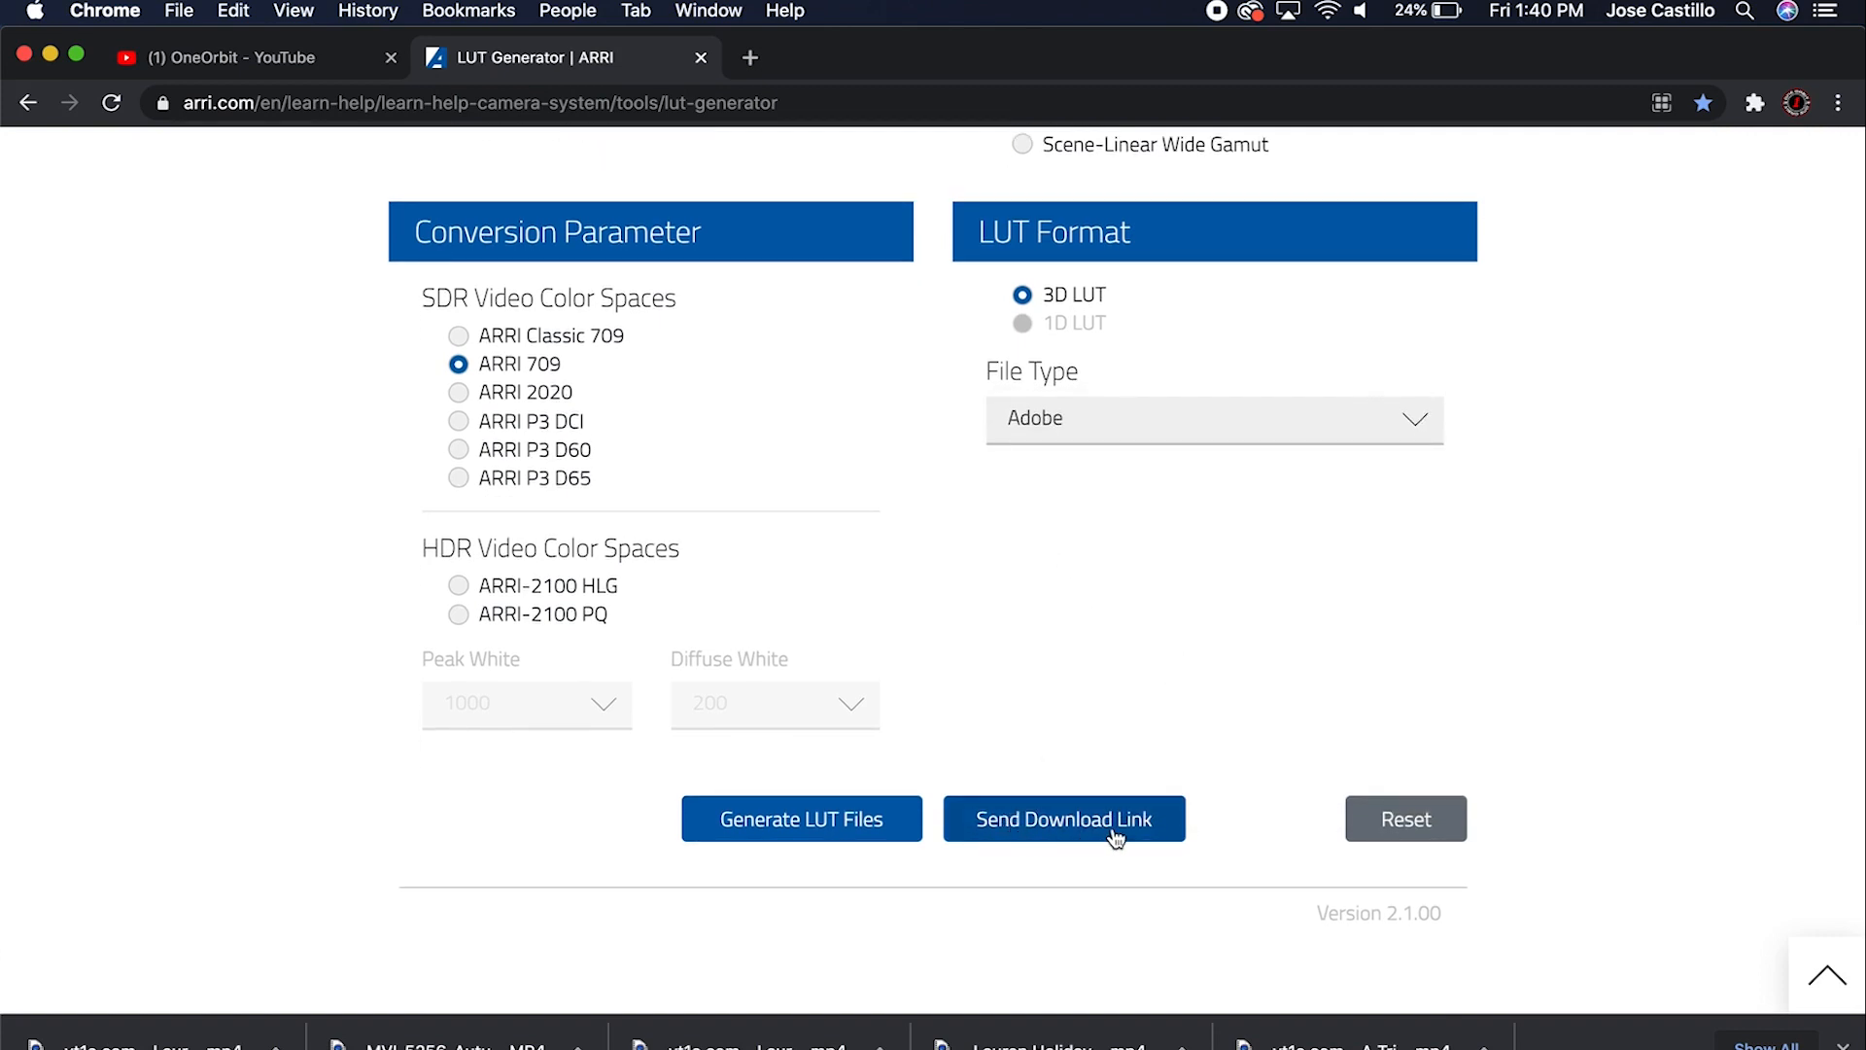
pyautogui.click(811, 834)
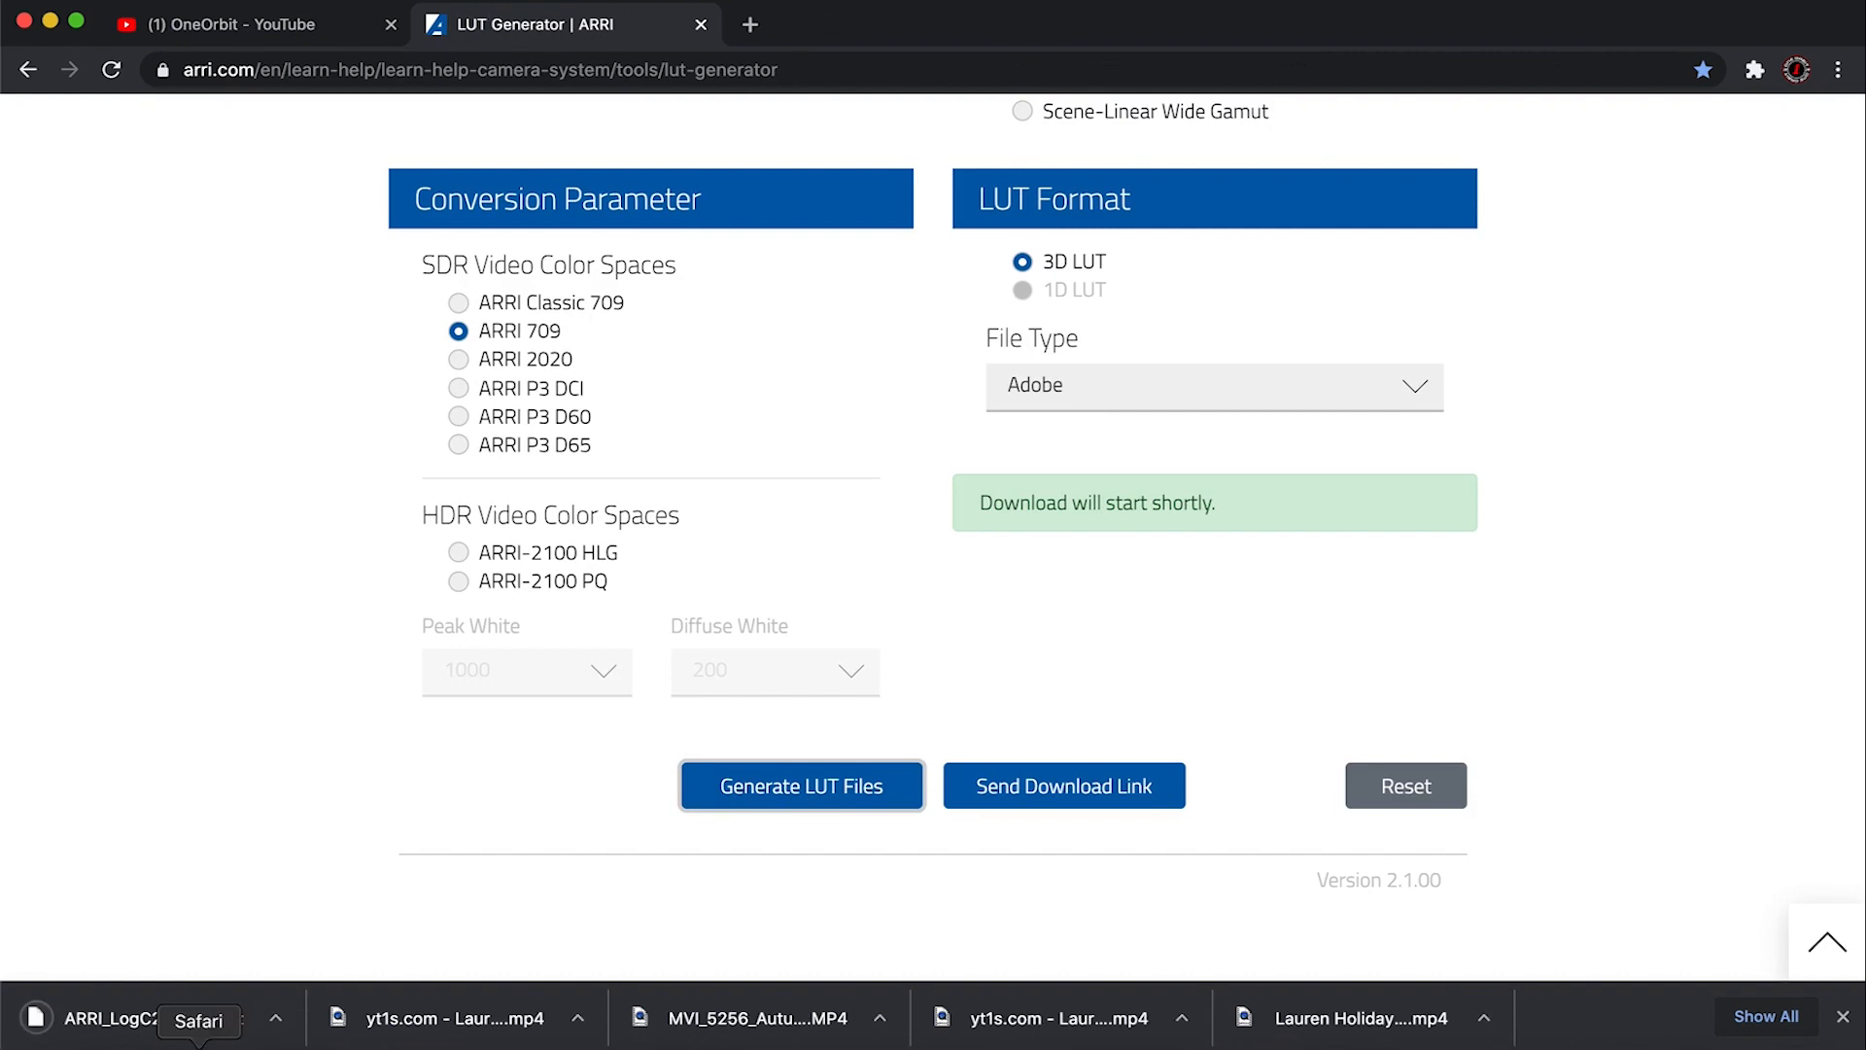
# Step: Show the downloaded ARRI LUT archive in Finder, preview it and check the earlier copy, closing the Downloads window when done
pyautogui.click(277, 1016)
pyautogui.click(321, 1000)
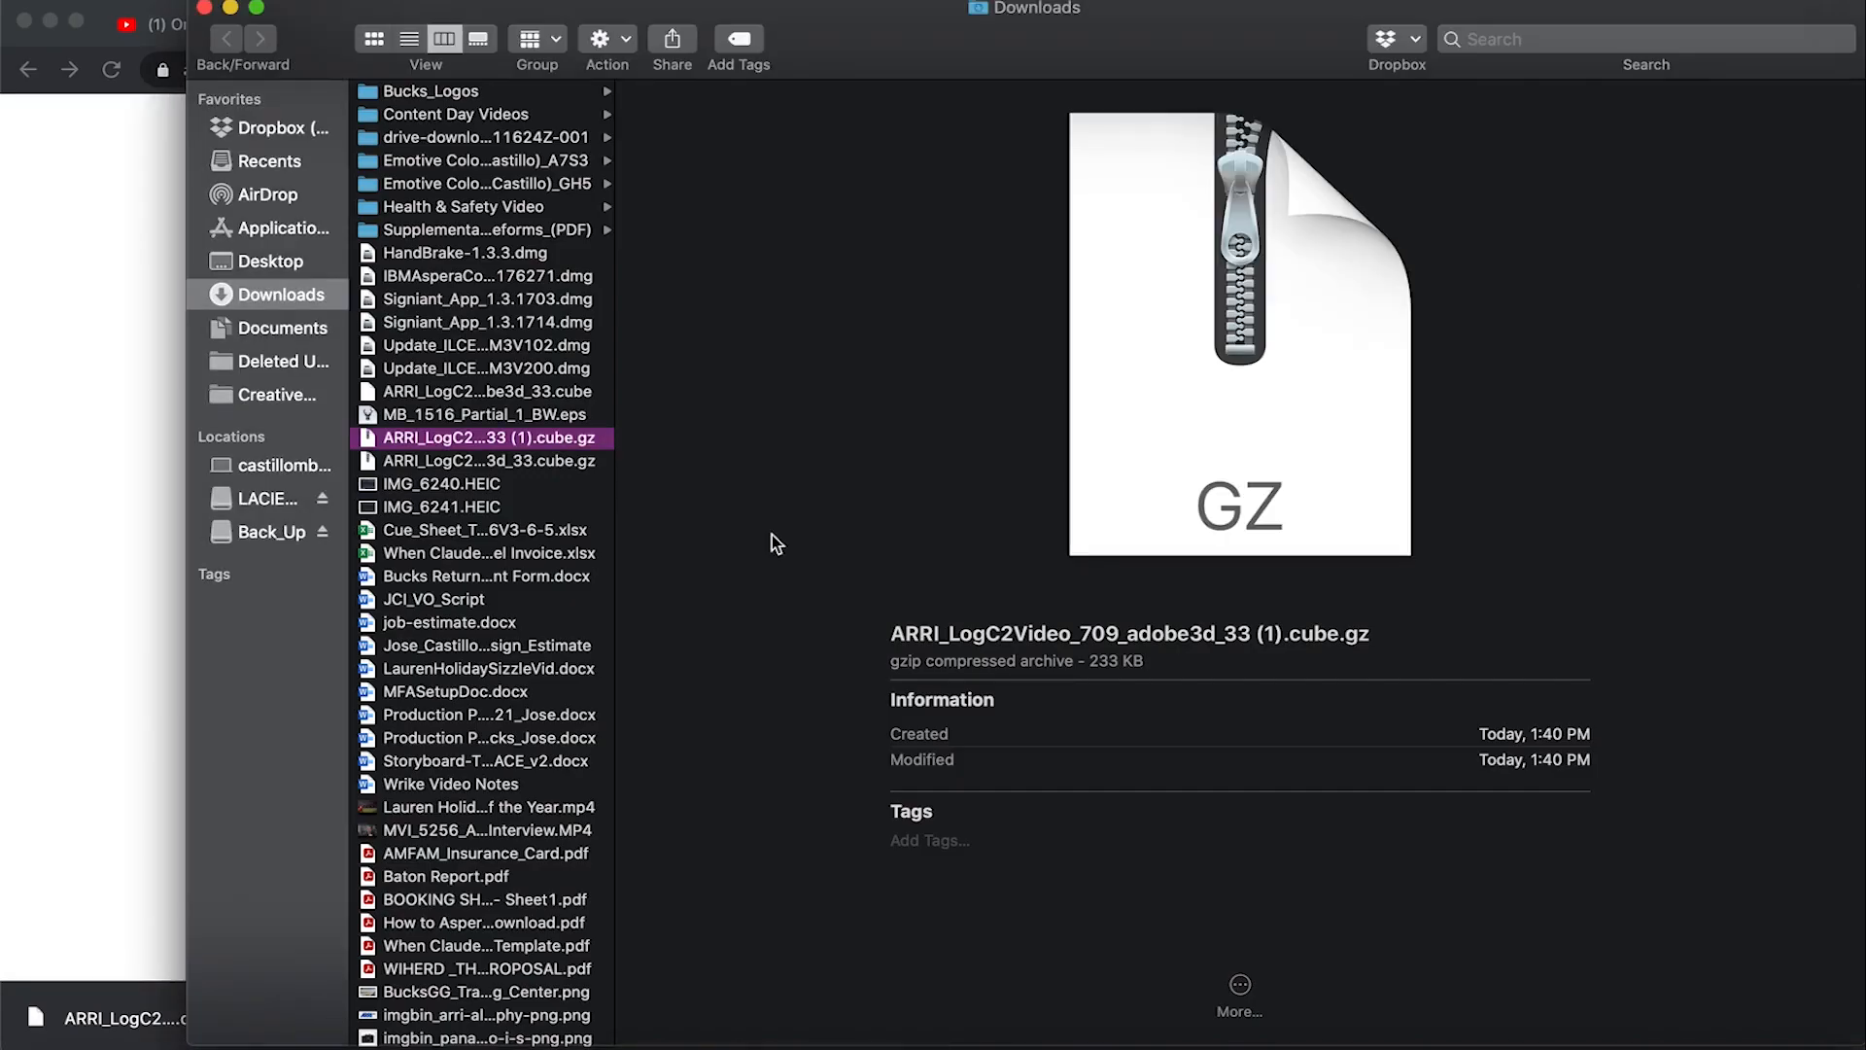
pyautogui.press('space')
pyautogui.press('space')
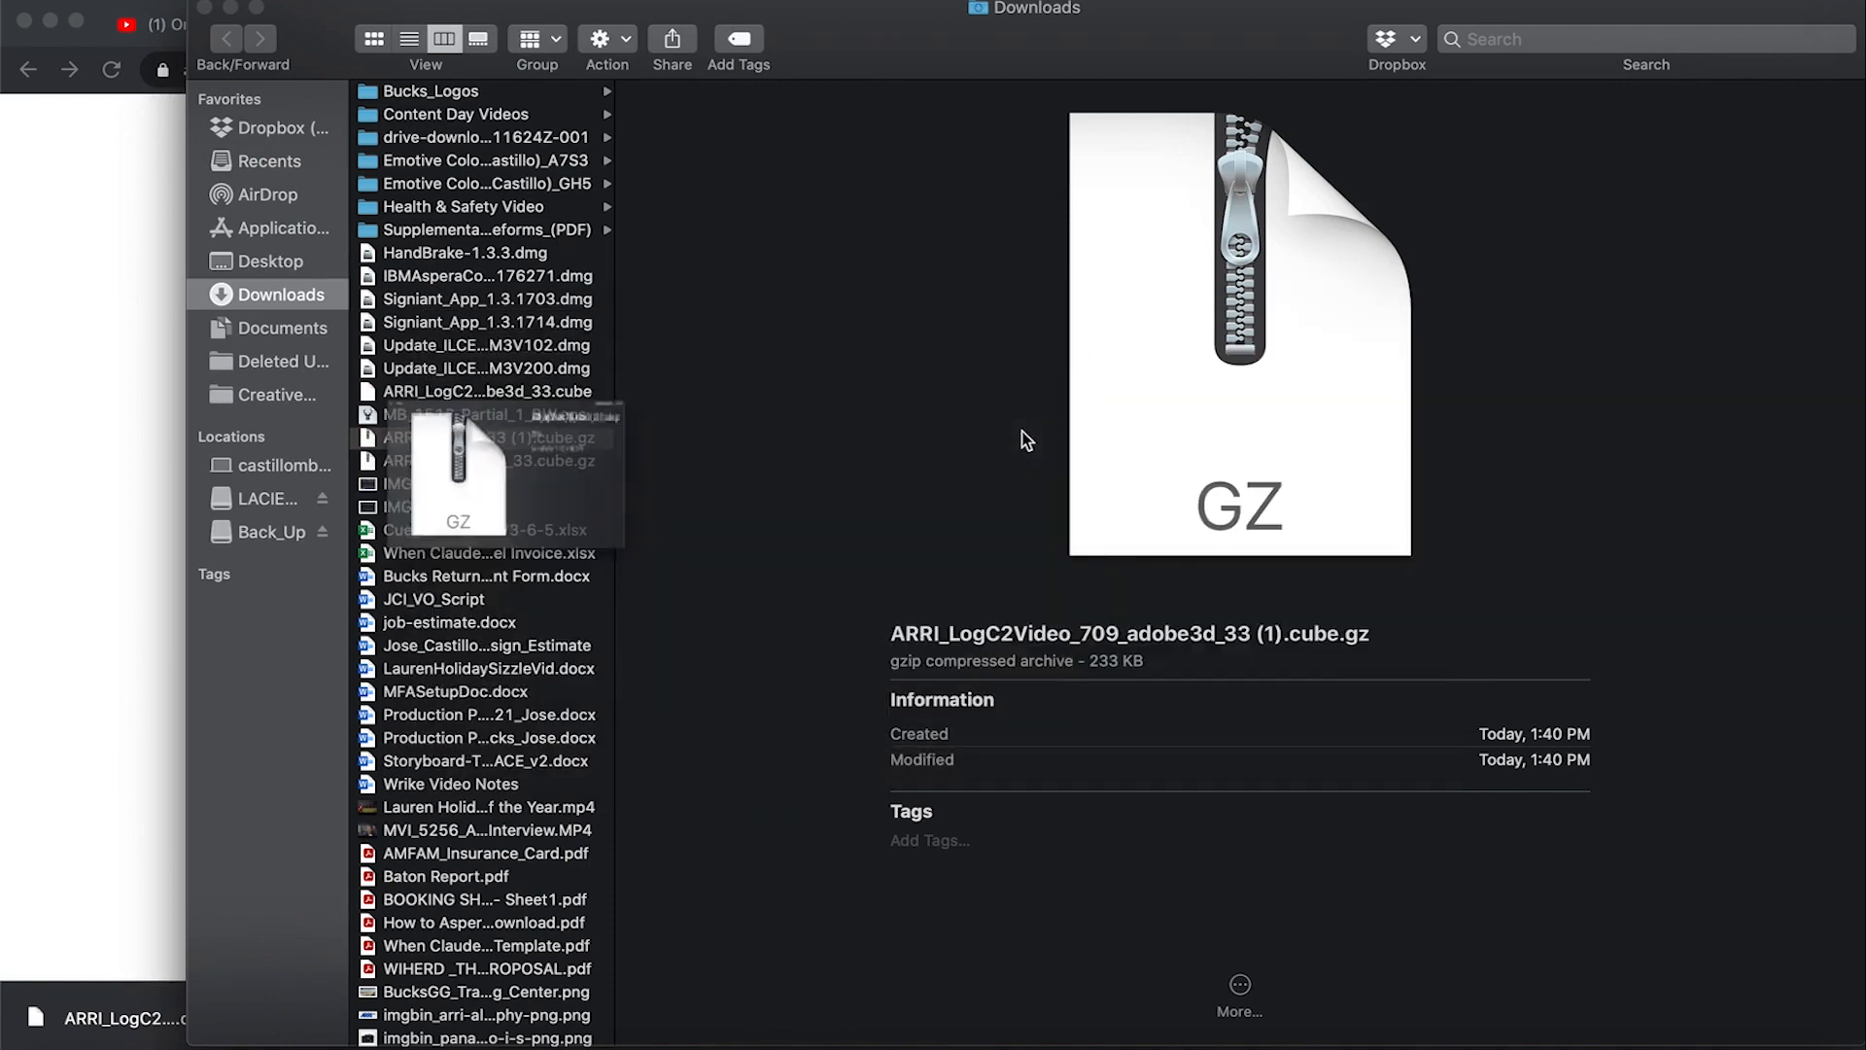
pyautogui.click(489, 462)
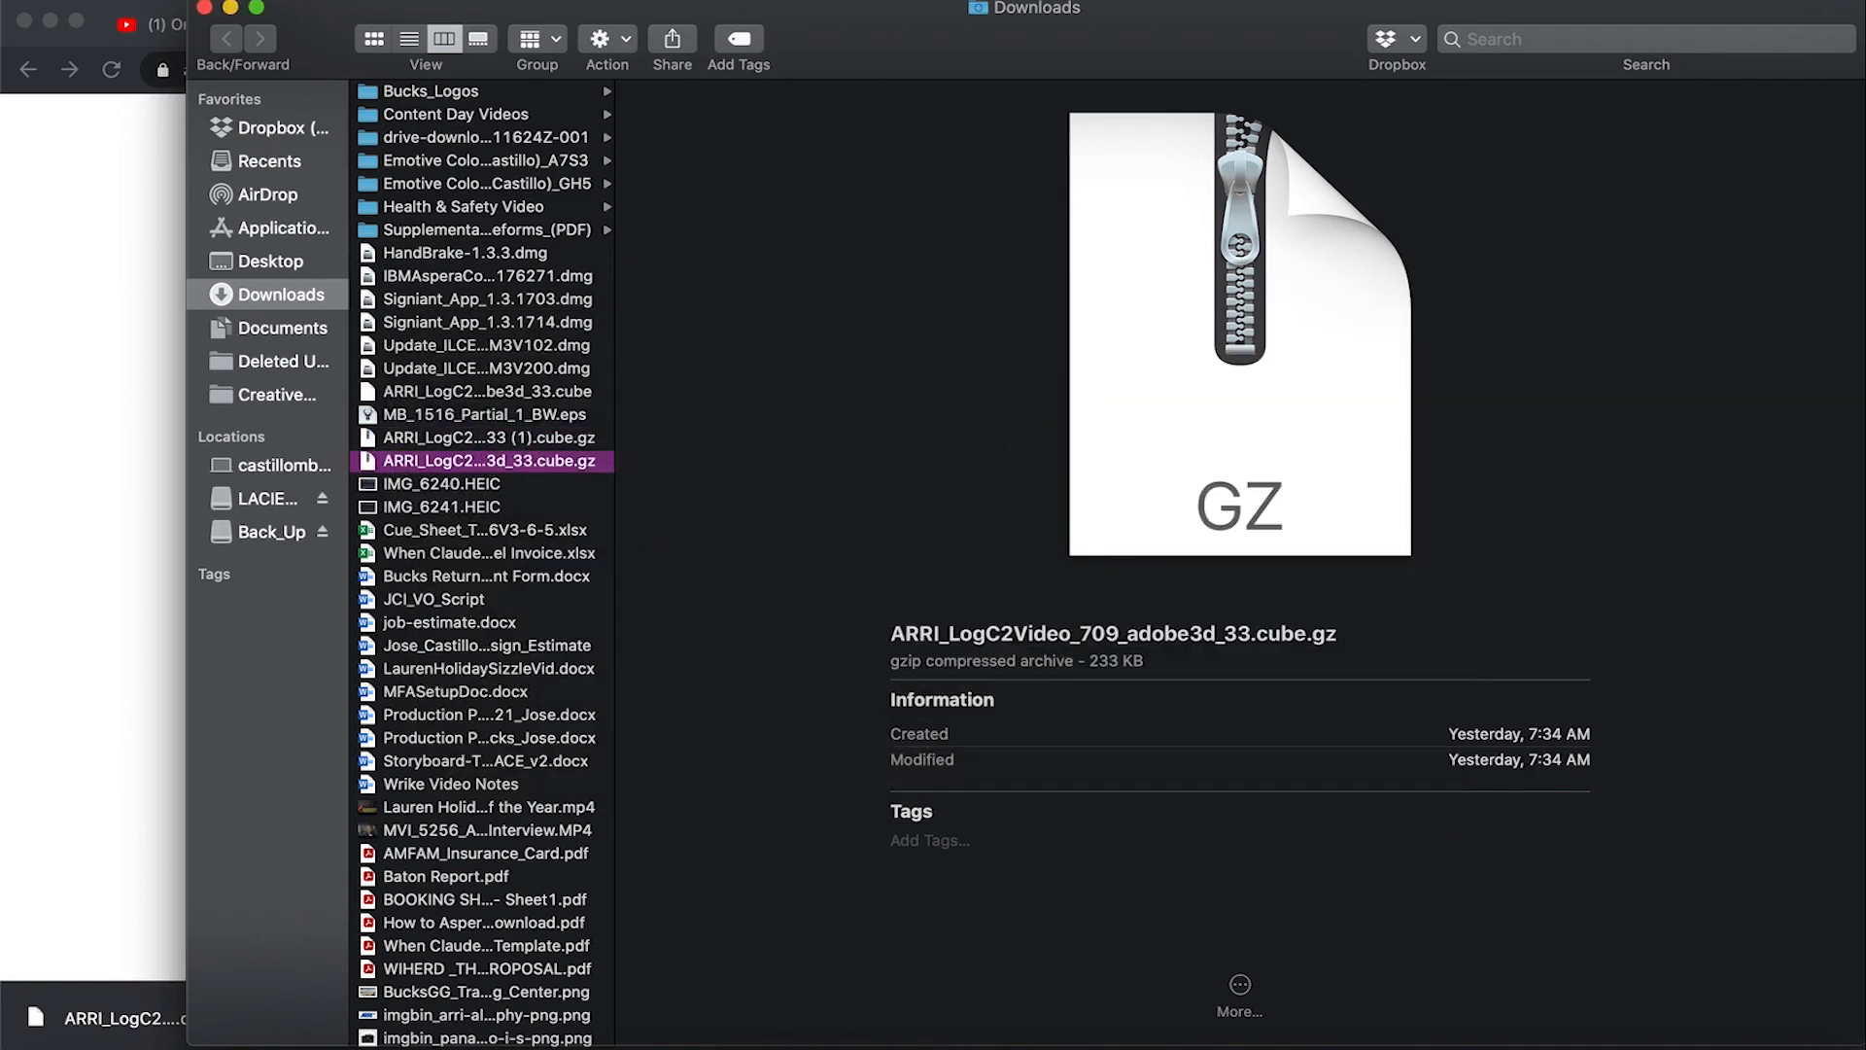
pyautogui.click(204, 8)
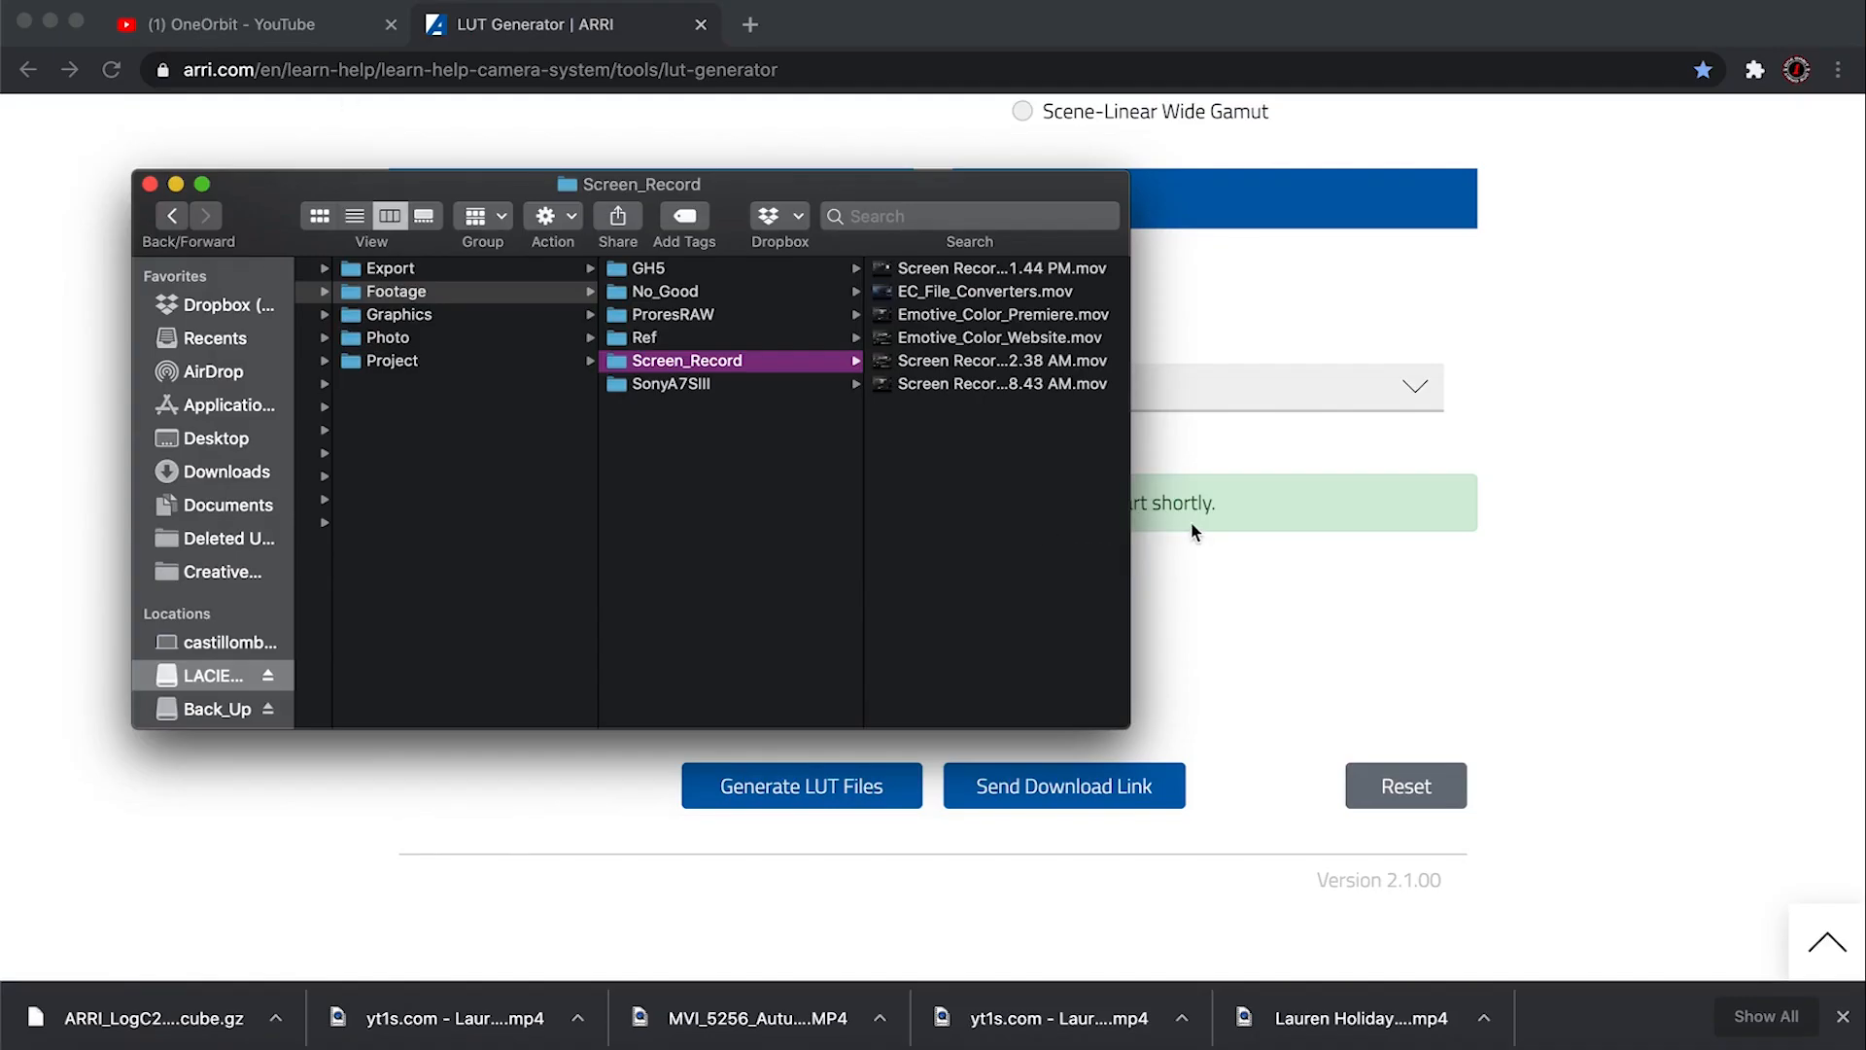
# Step: Return to the LUT Generator page and review the chosen source, destination, conversion and LUT format settings
pyautogui.click(1448, 552)
pyautogui.scroll(5, 1692, 595)
pyautogui.scroll(8, 1692, 595)
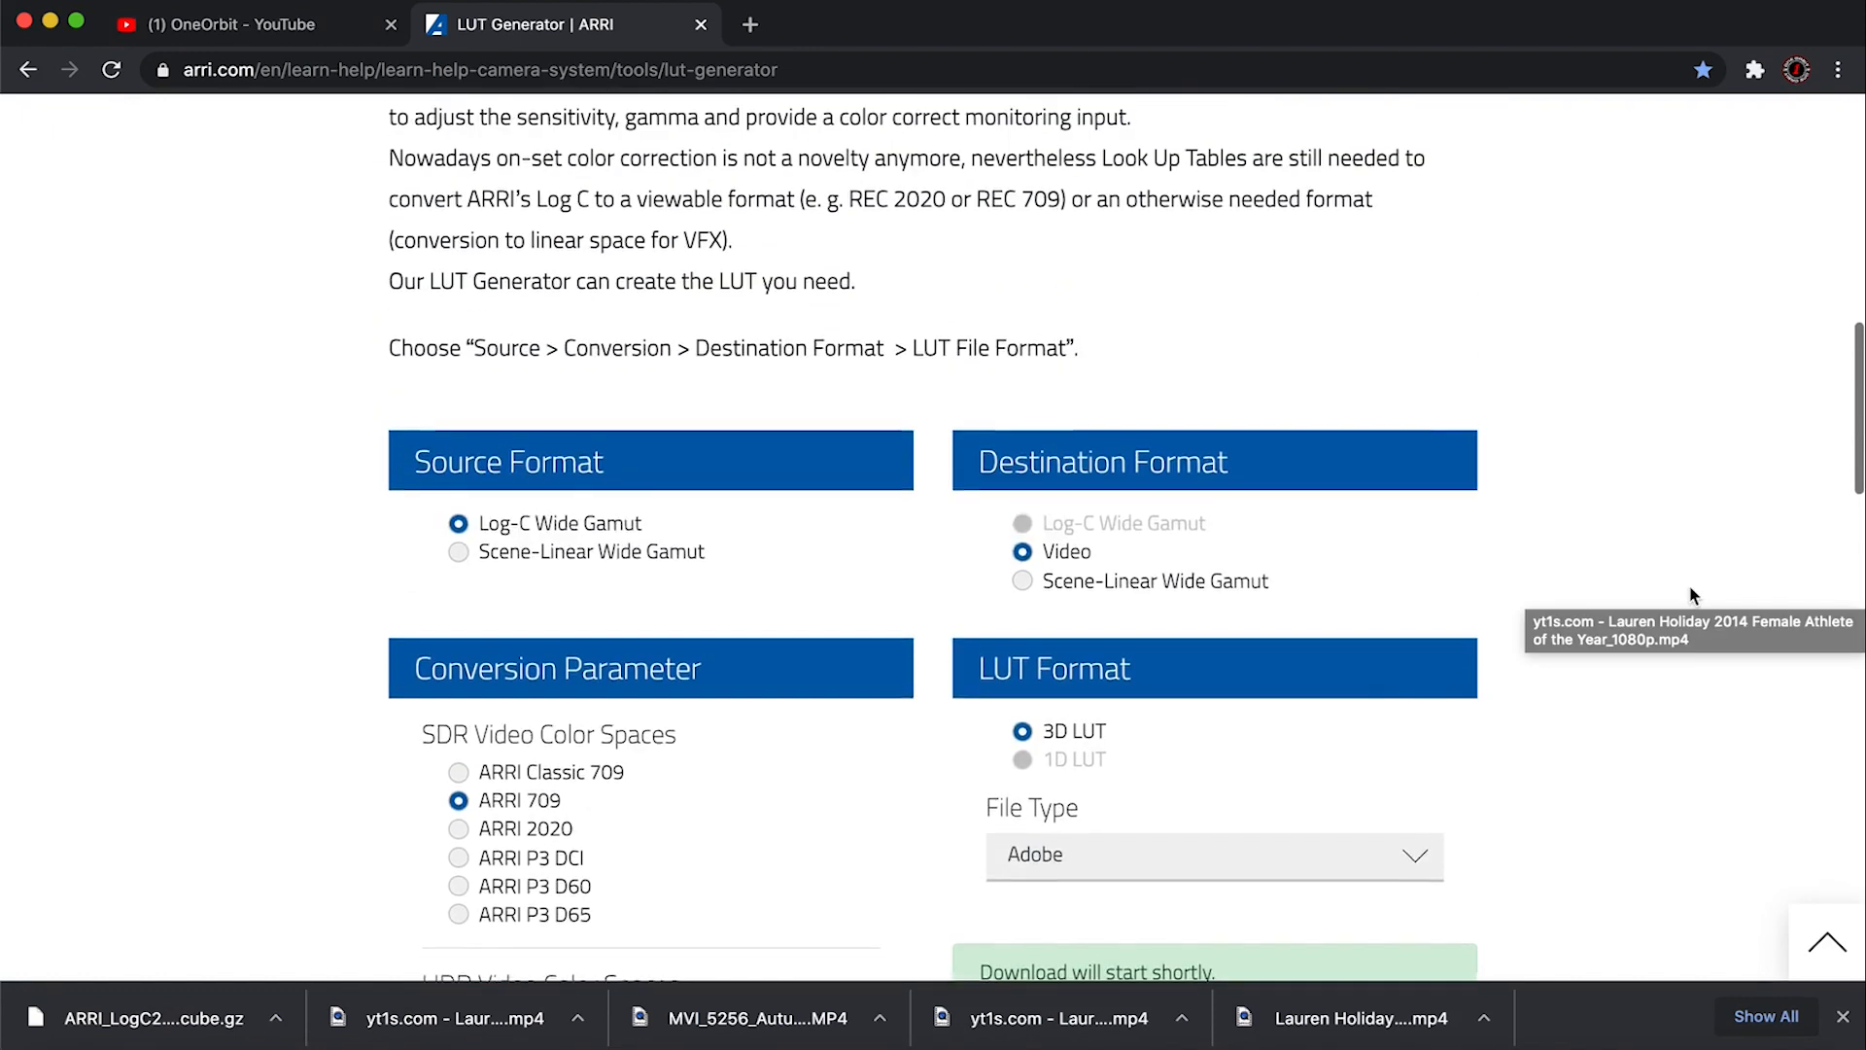
pyautogui.scroll(-3, 1691, 594)
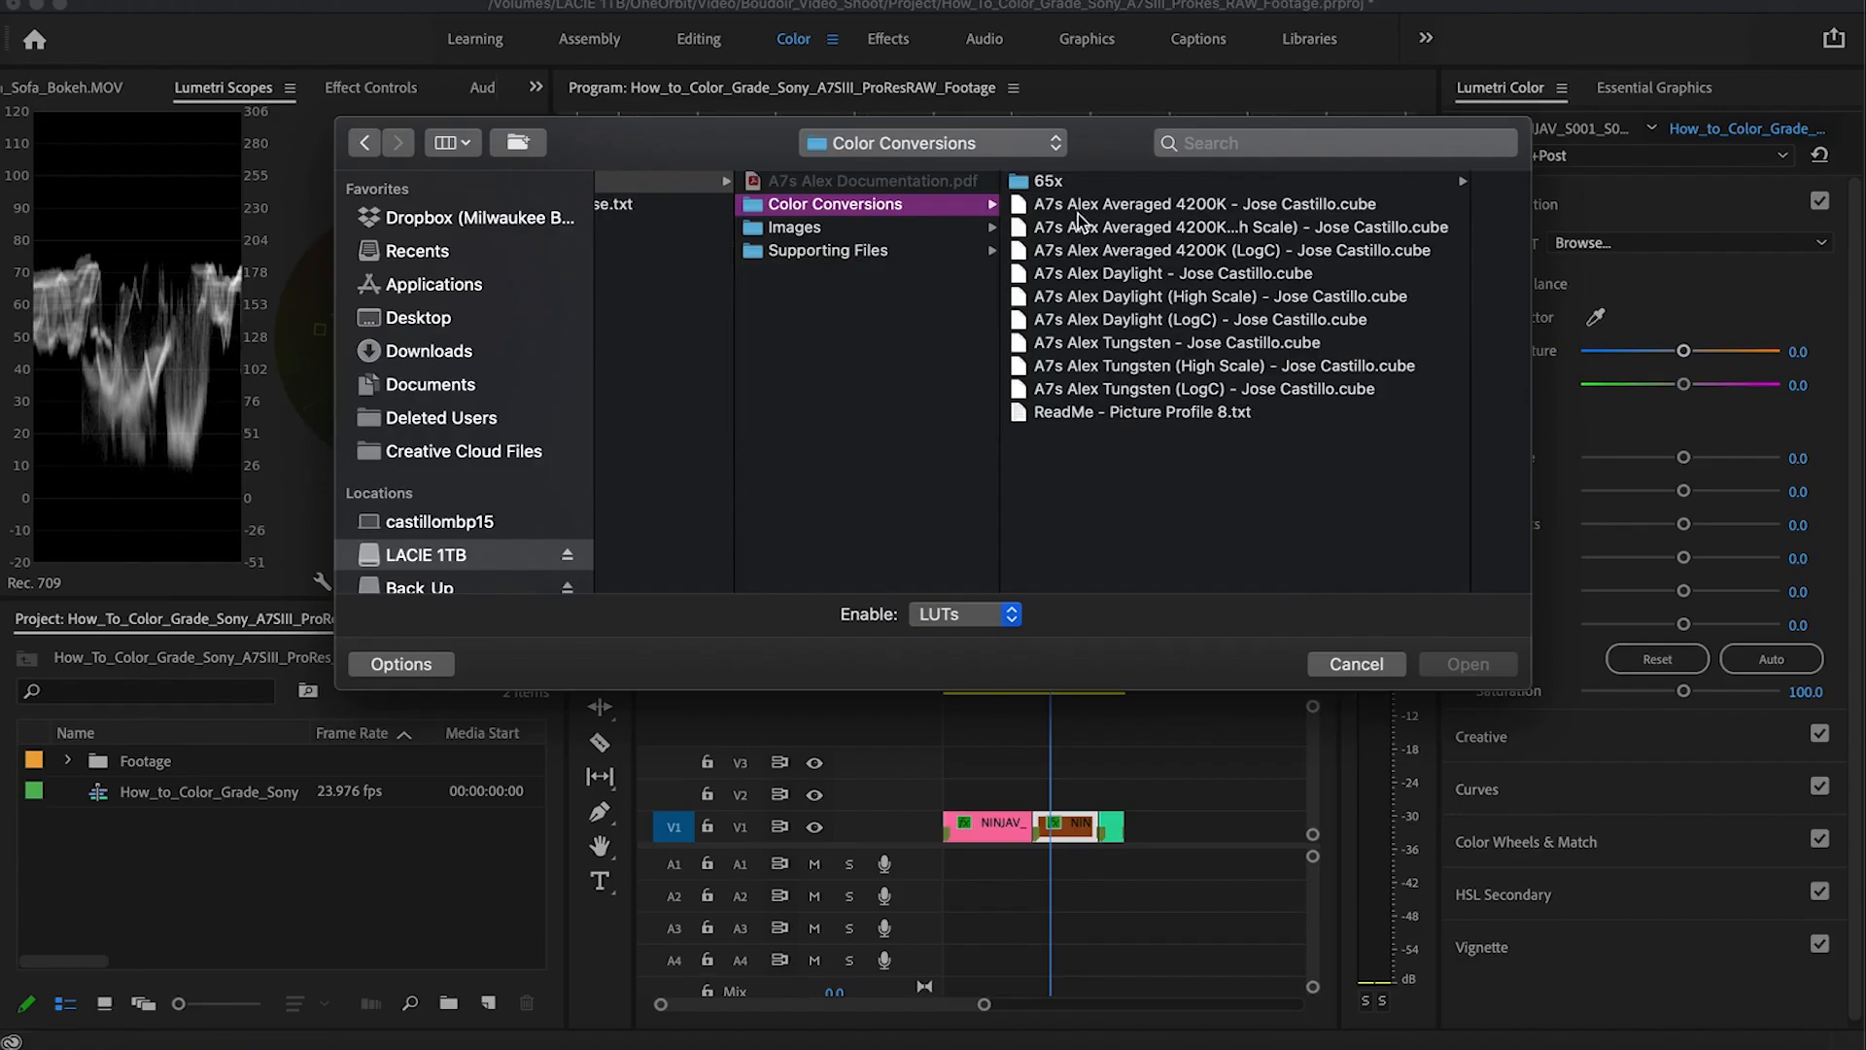
# Step: Back in Premiere Pro, load the A7s Alex Daylight (LogC 65x) LUT from the 65x folder as the LogC+Post effect's Input LUT
pyautogui.click(1061, 184)
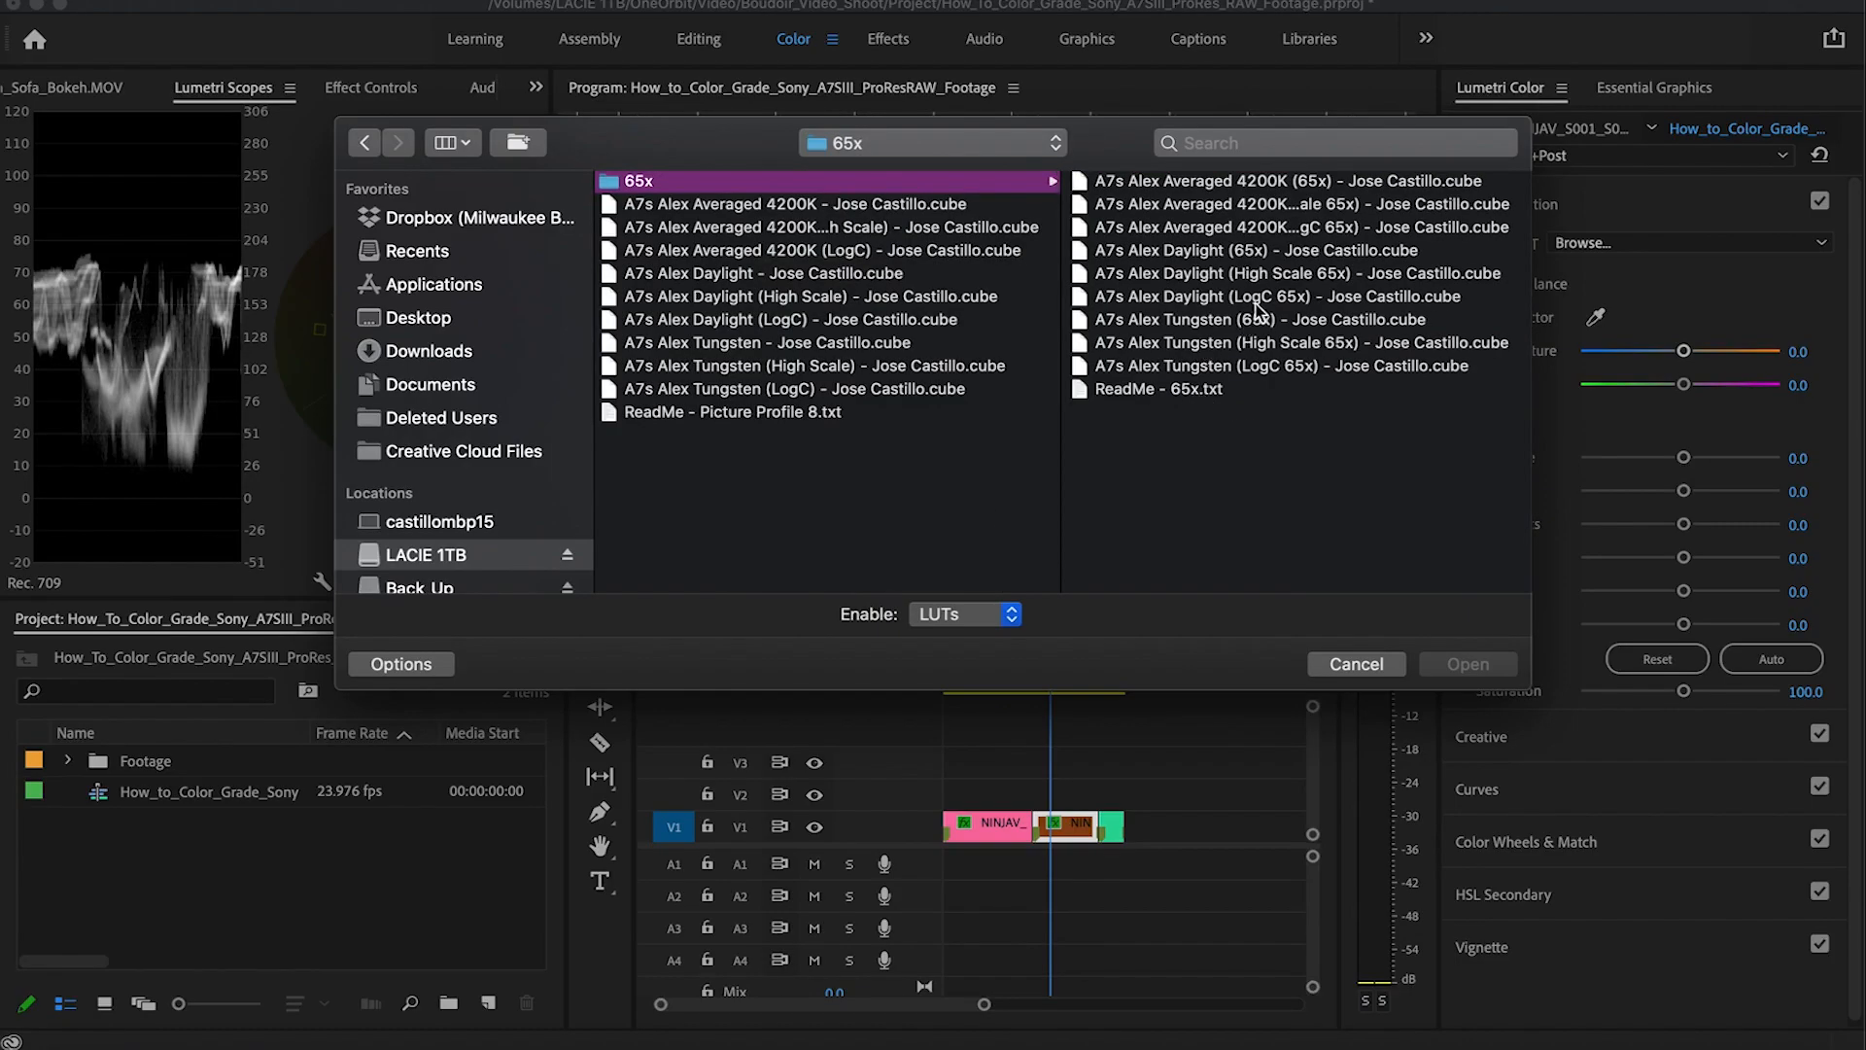
pyautogui.click(1304, 300)
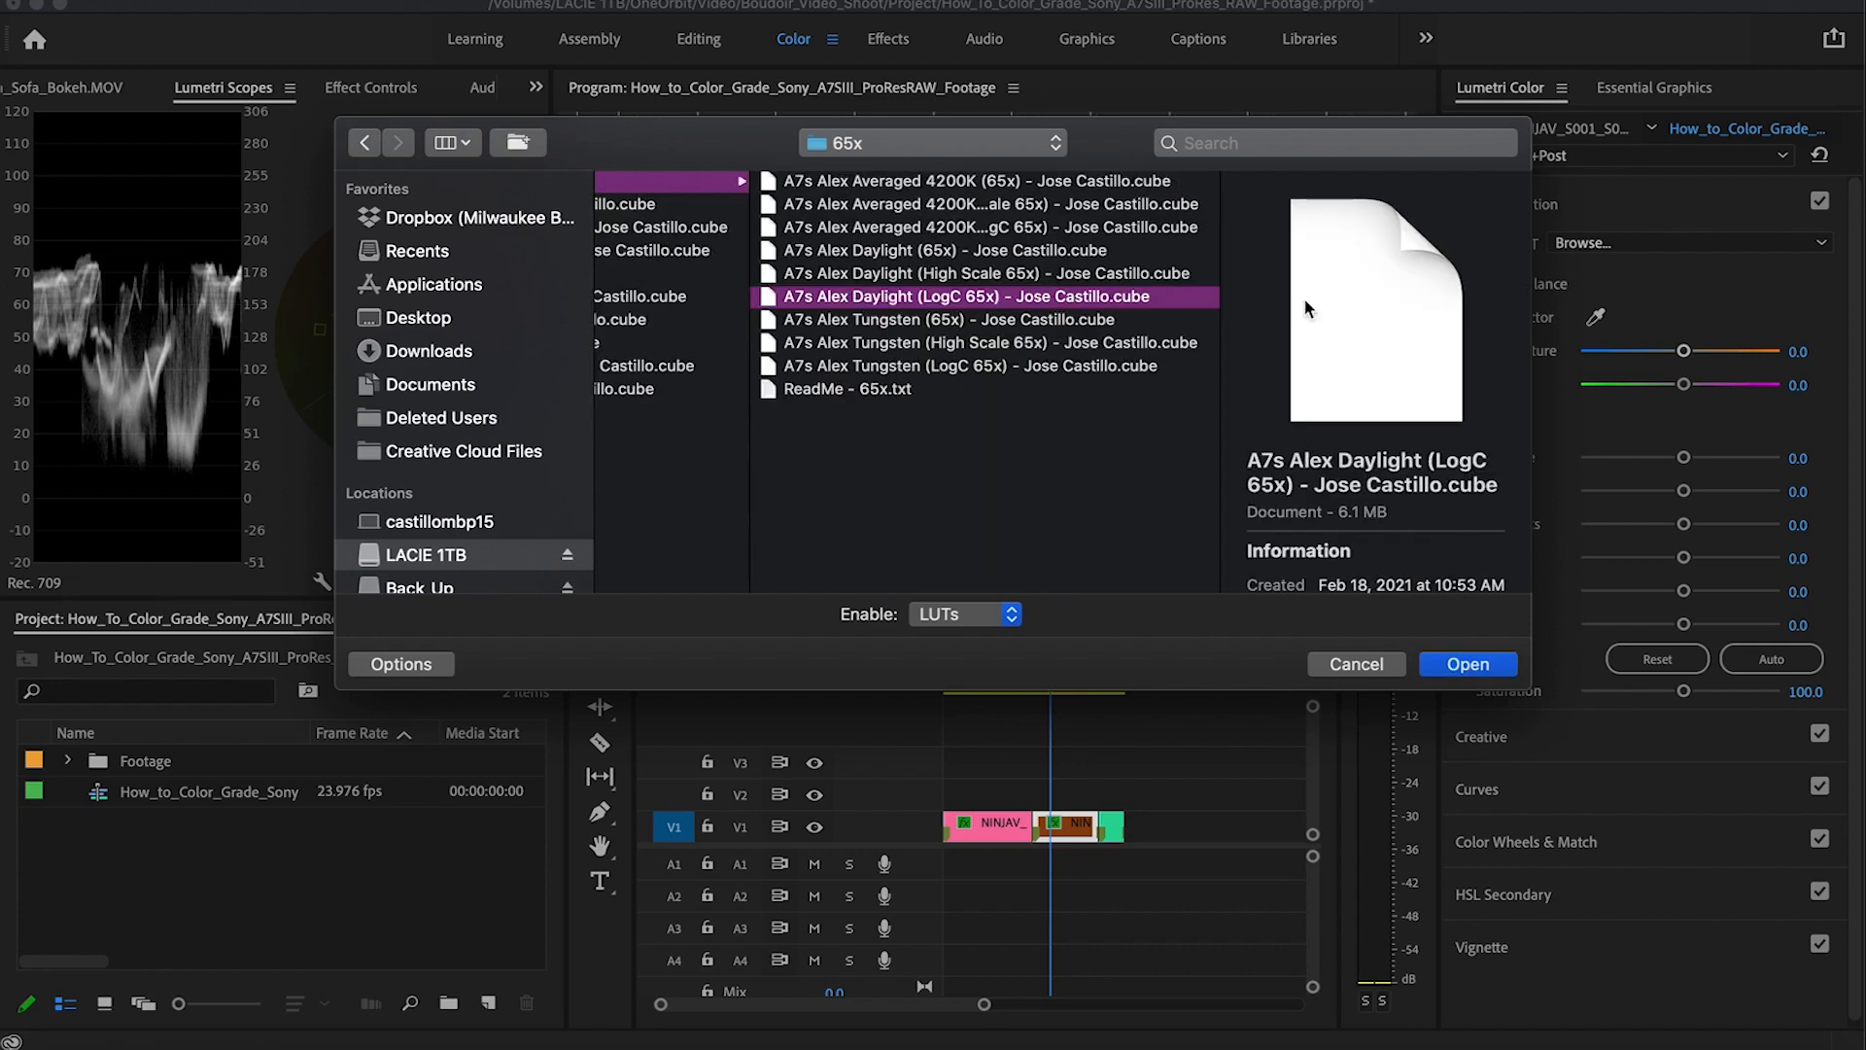
pyautogui.click(1453, 666)
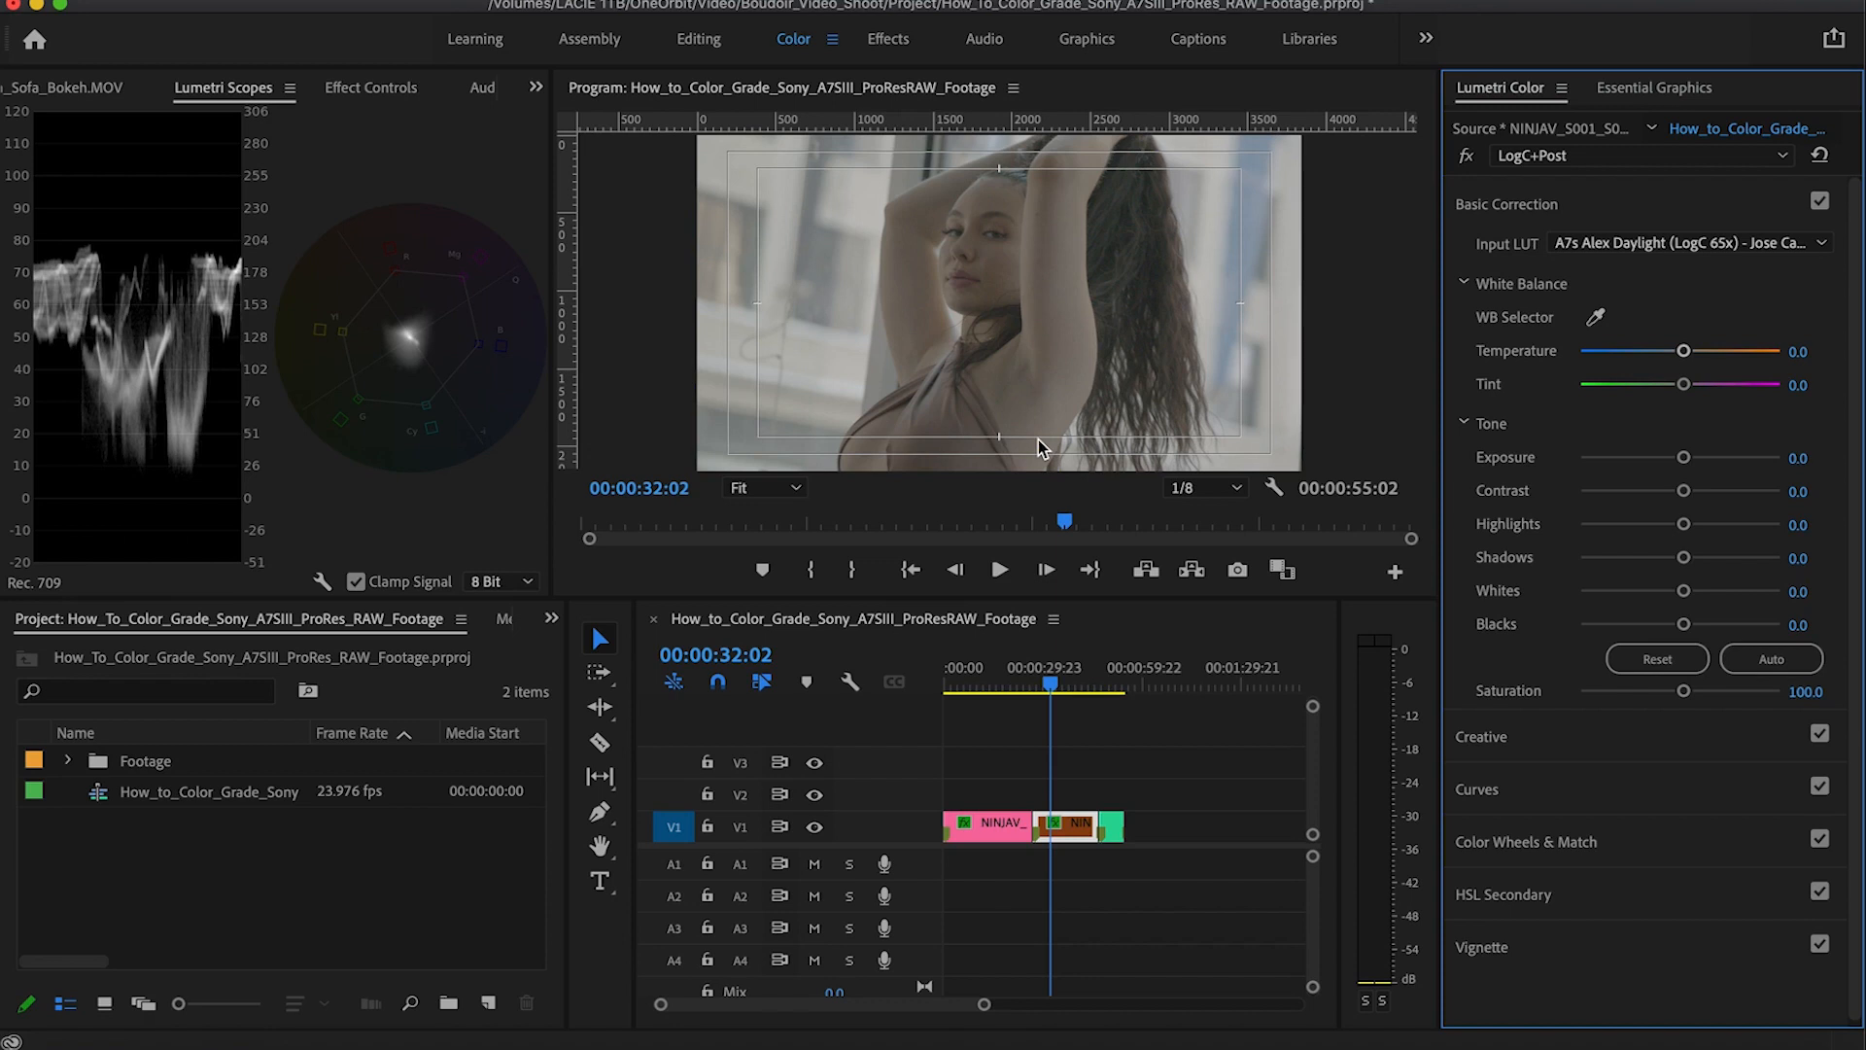
# Step: Load ARRI_LogC2Video_709_adobe3d_33.cube from the Arri folder as the LogC+Post effect's Creative look
pyautogui.click(1484, 737)
pyautogui.click(1603, 296)
pyautogui.click(1496, 355)
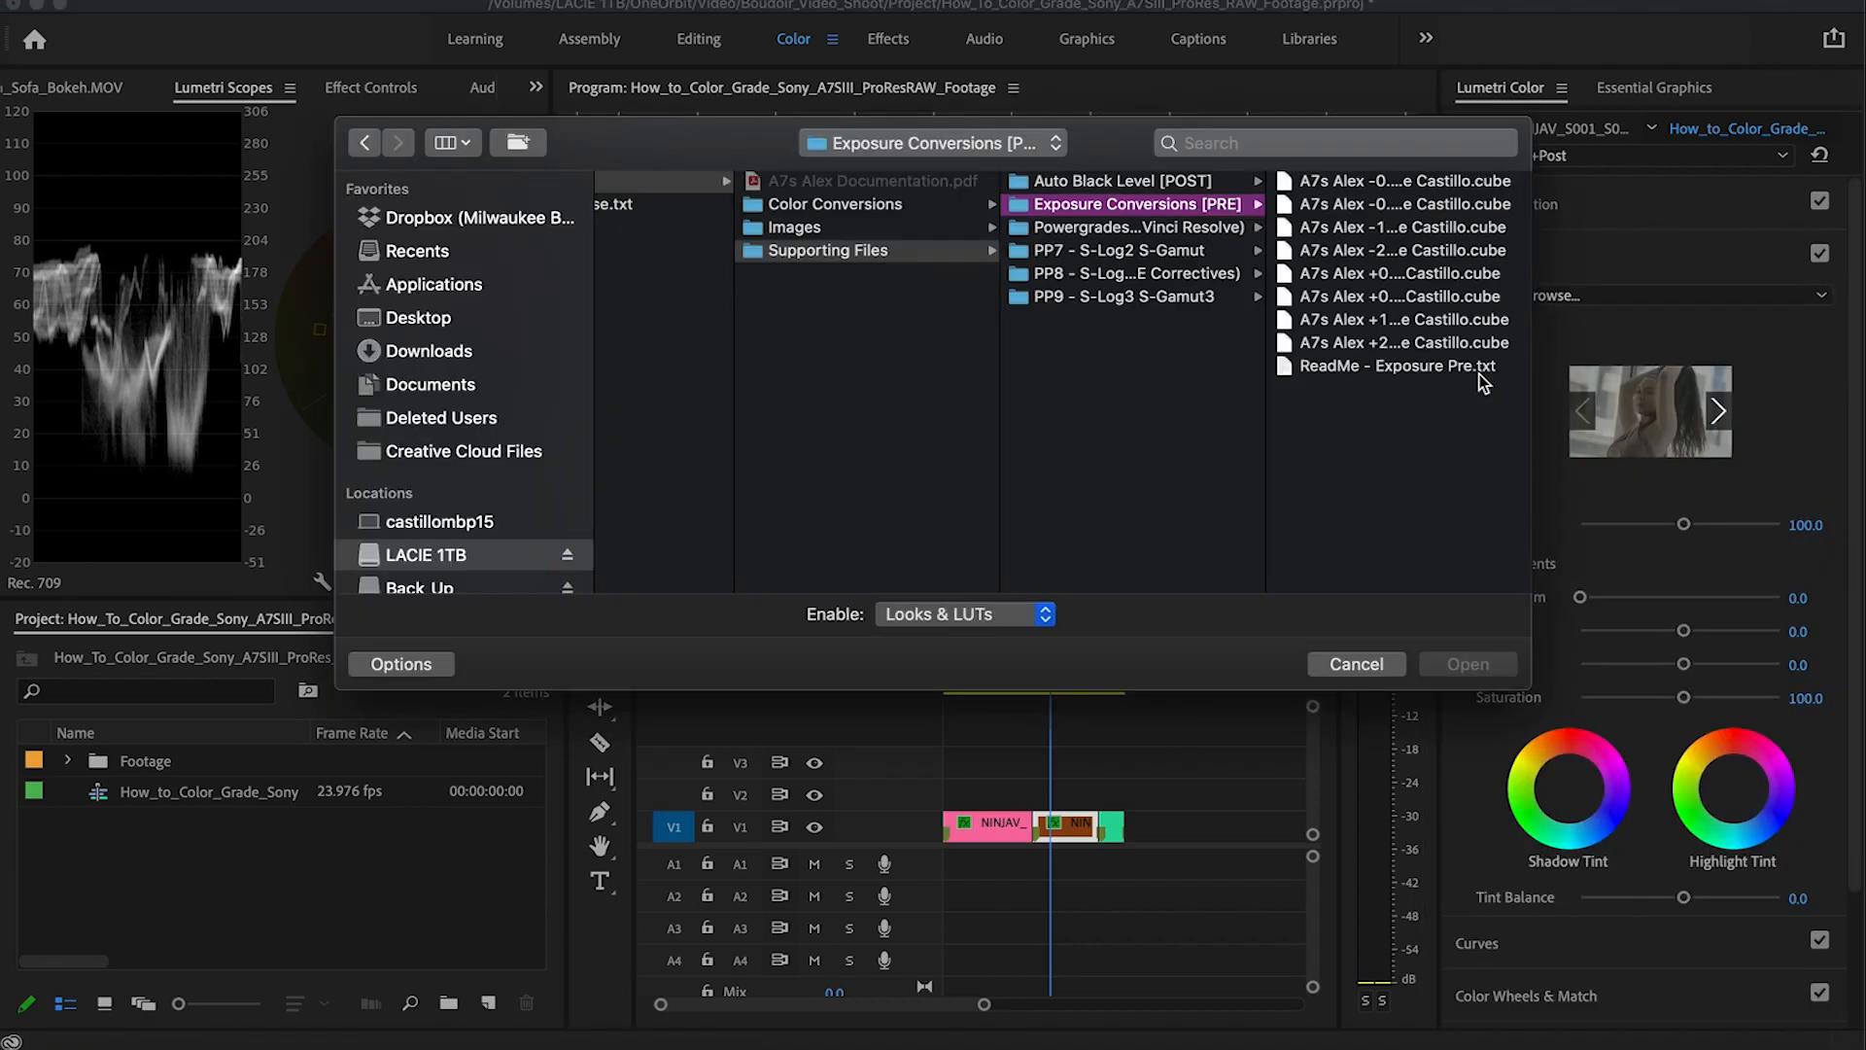
pyautogui.hscroll(-3, 904, 312)
pyautogui.hscroll(-5, 904, 312)
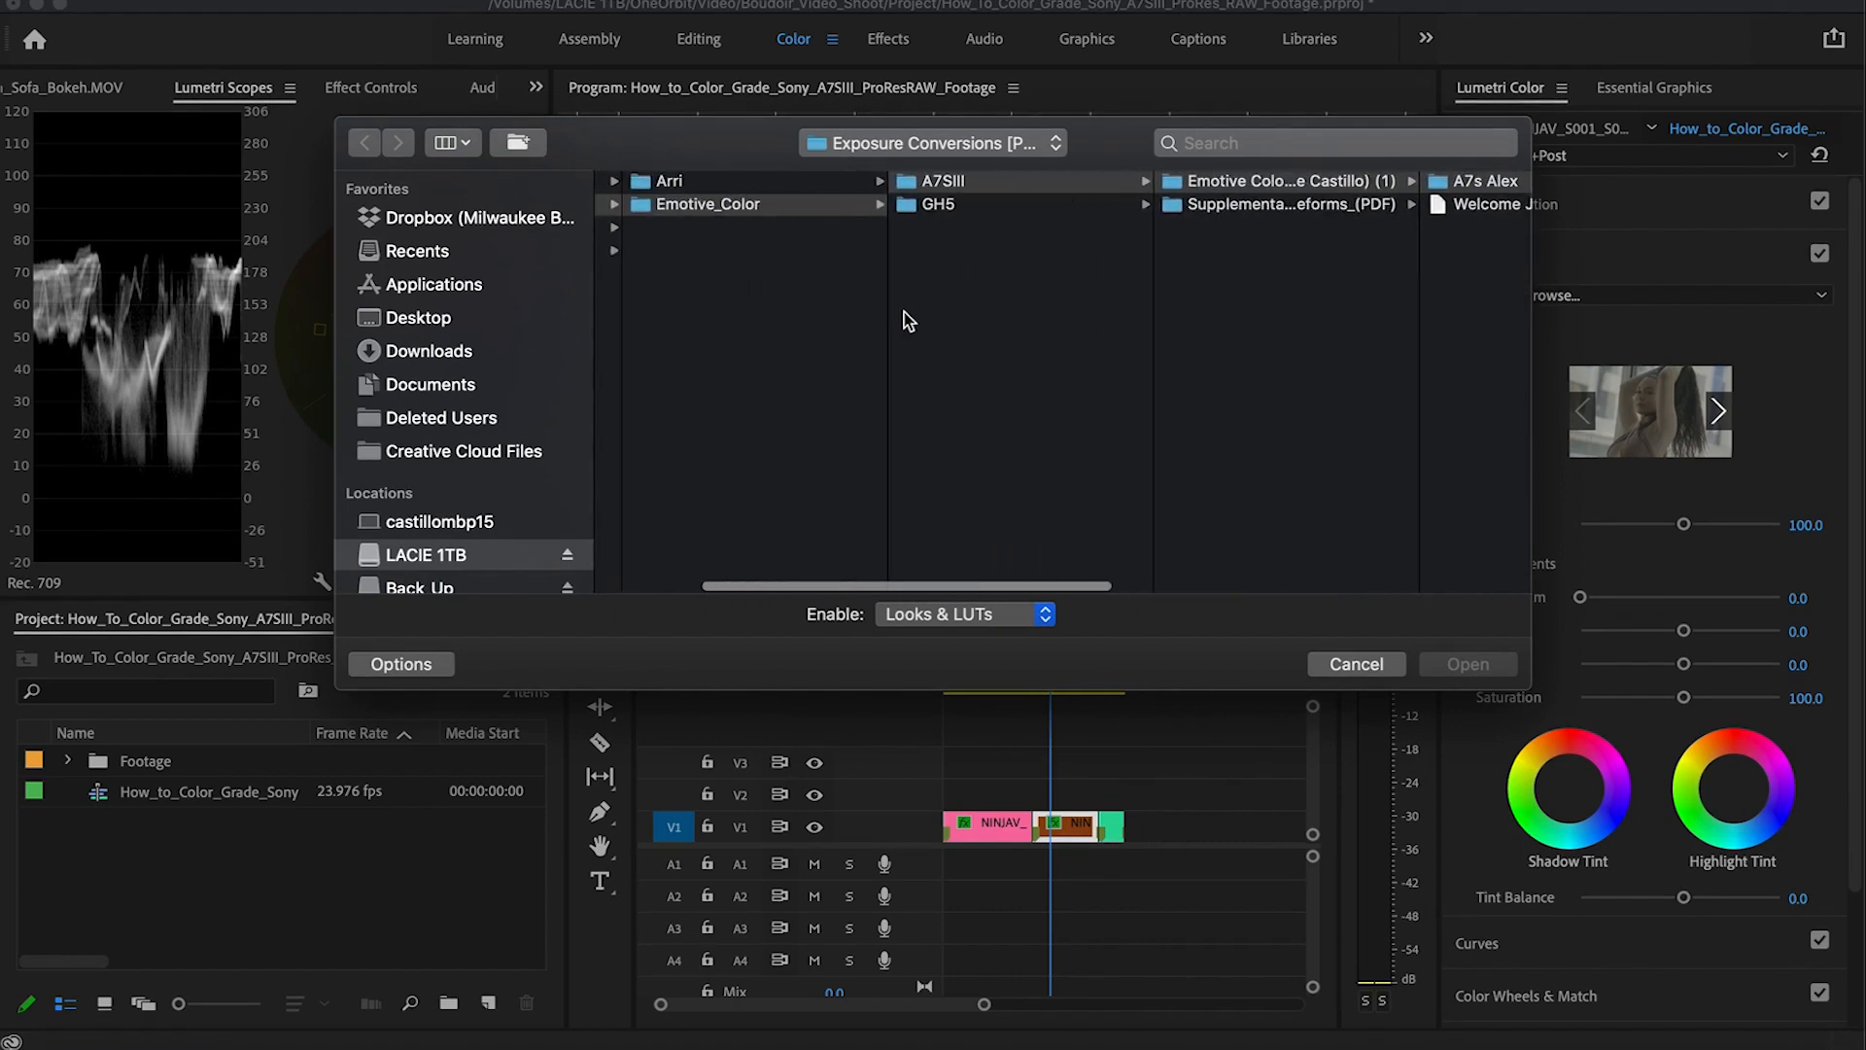
pyautogui.click(733, 183)
pyautogui.click(974, 180)
pyautogui.moveTo(1162, 279); pyautogui.dragTo(1379, 279)
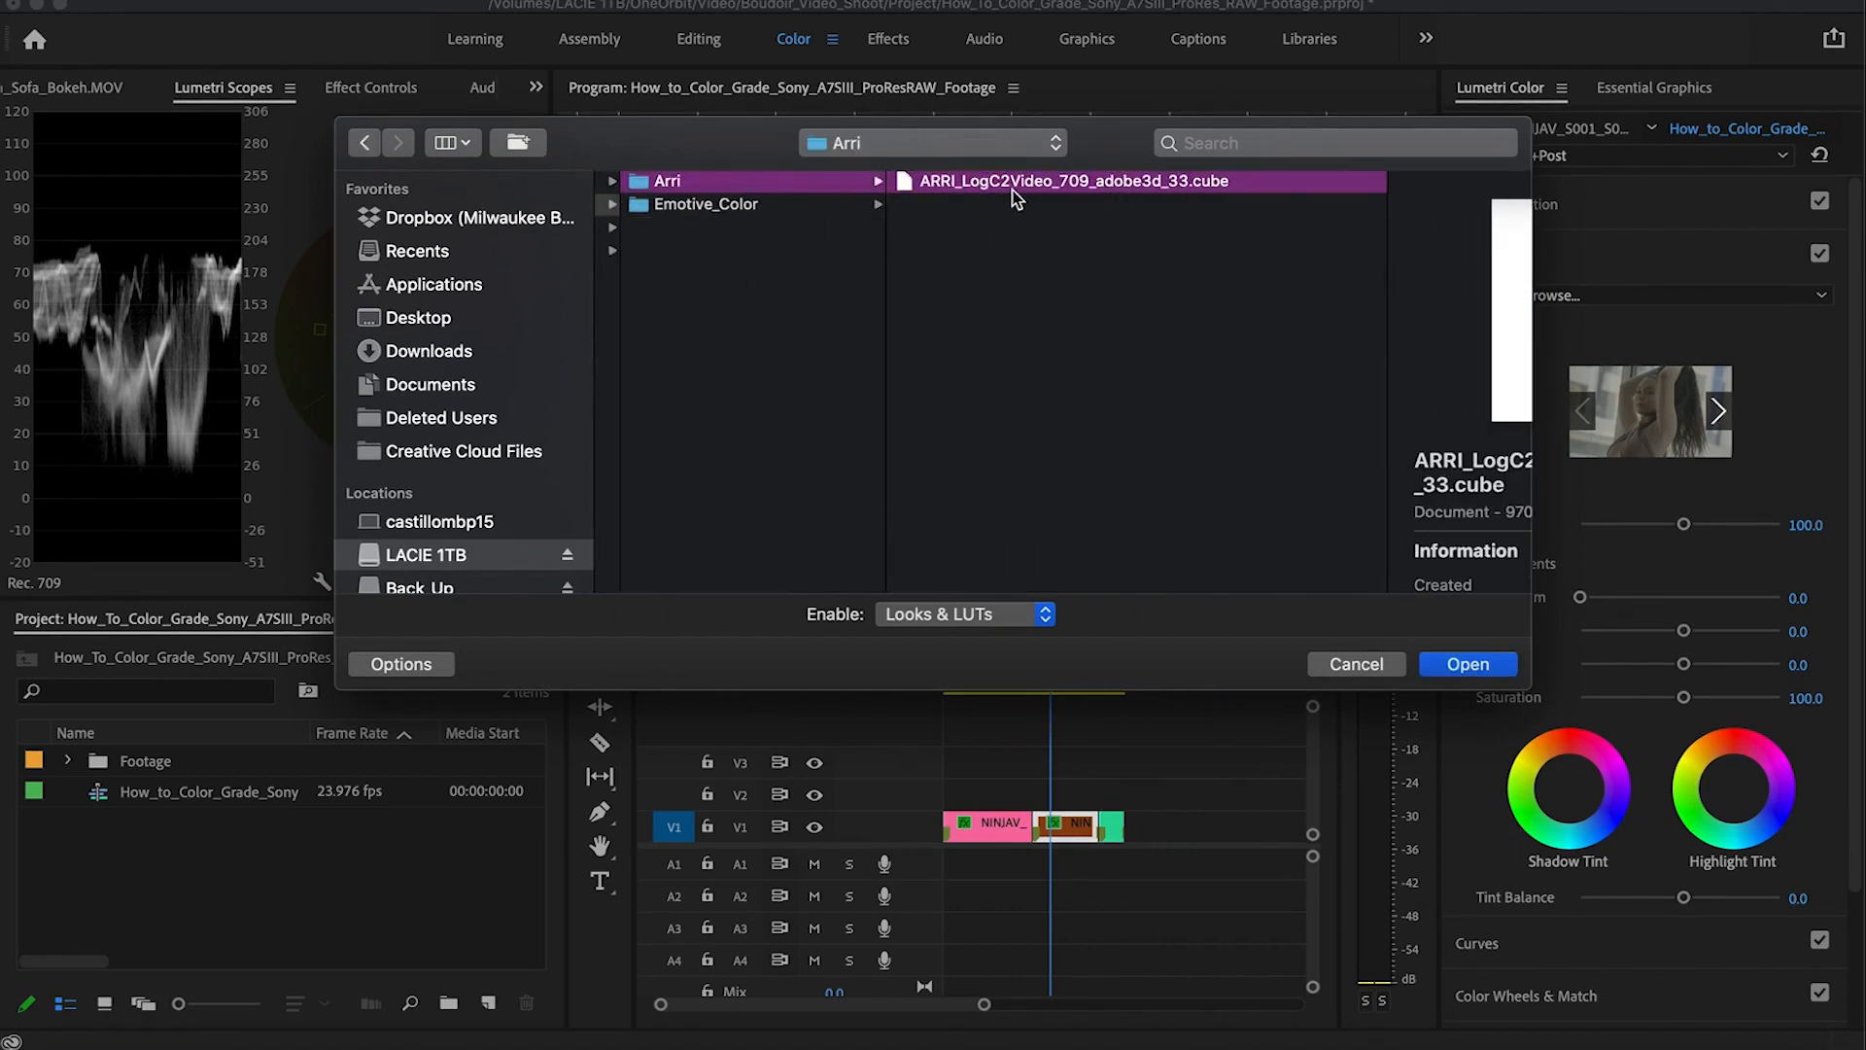
pyautogui.click(1450, 664)
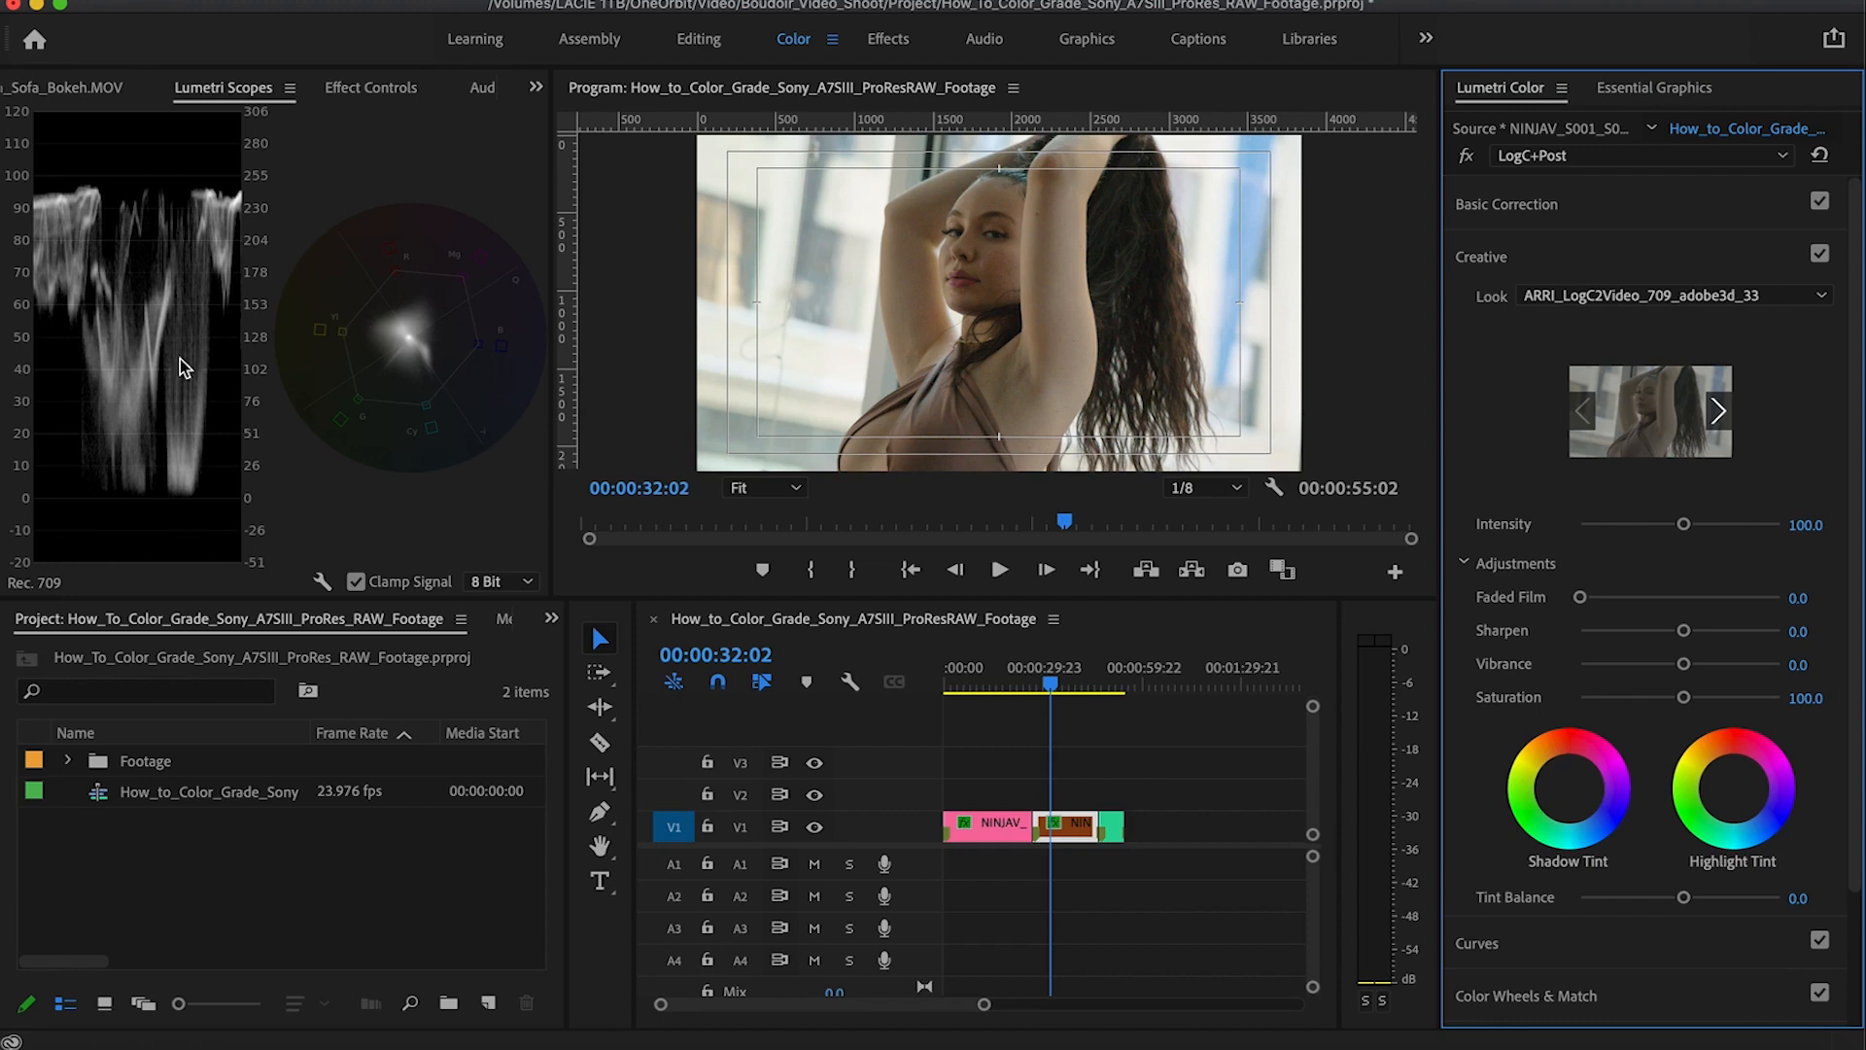
# Step: Lower the LogC+Post effect's highlights, shadows and midtones slightly in Color Wheels & Match, and play back the second clip
pyautogui.click(1479, 258)
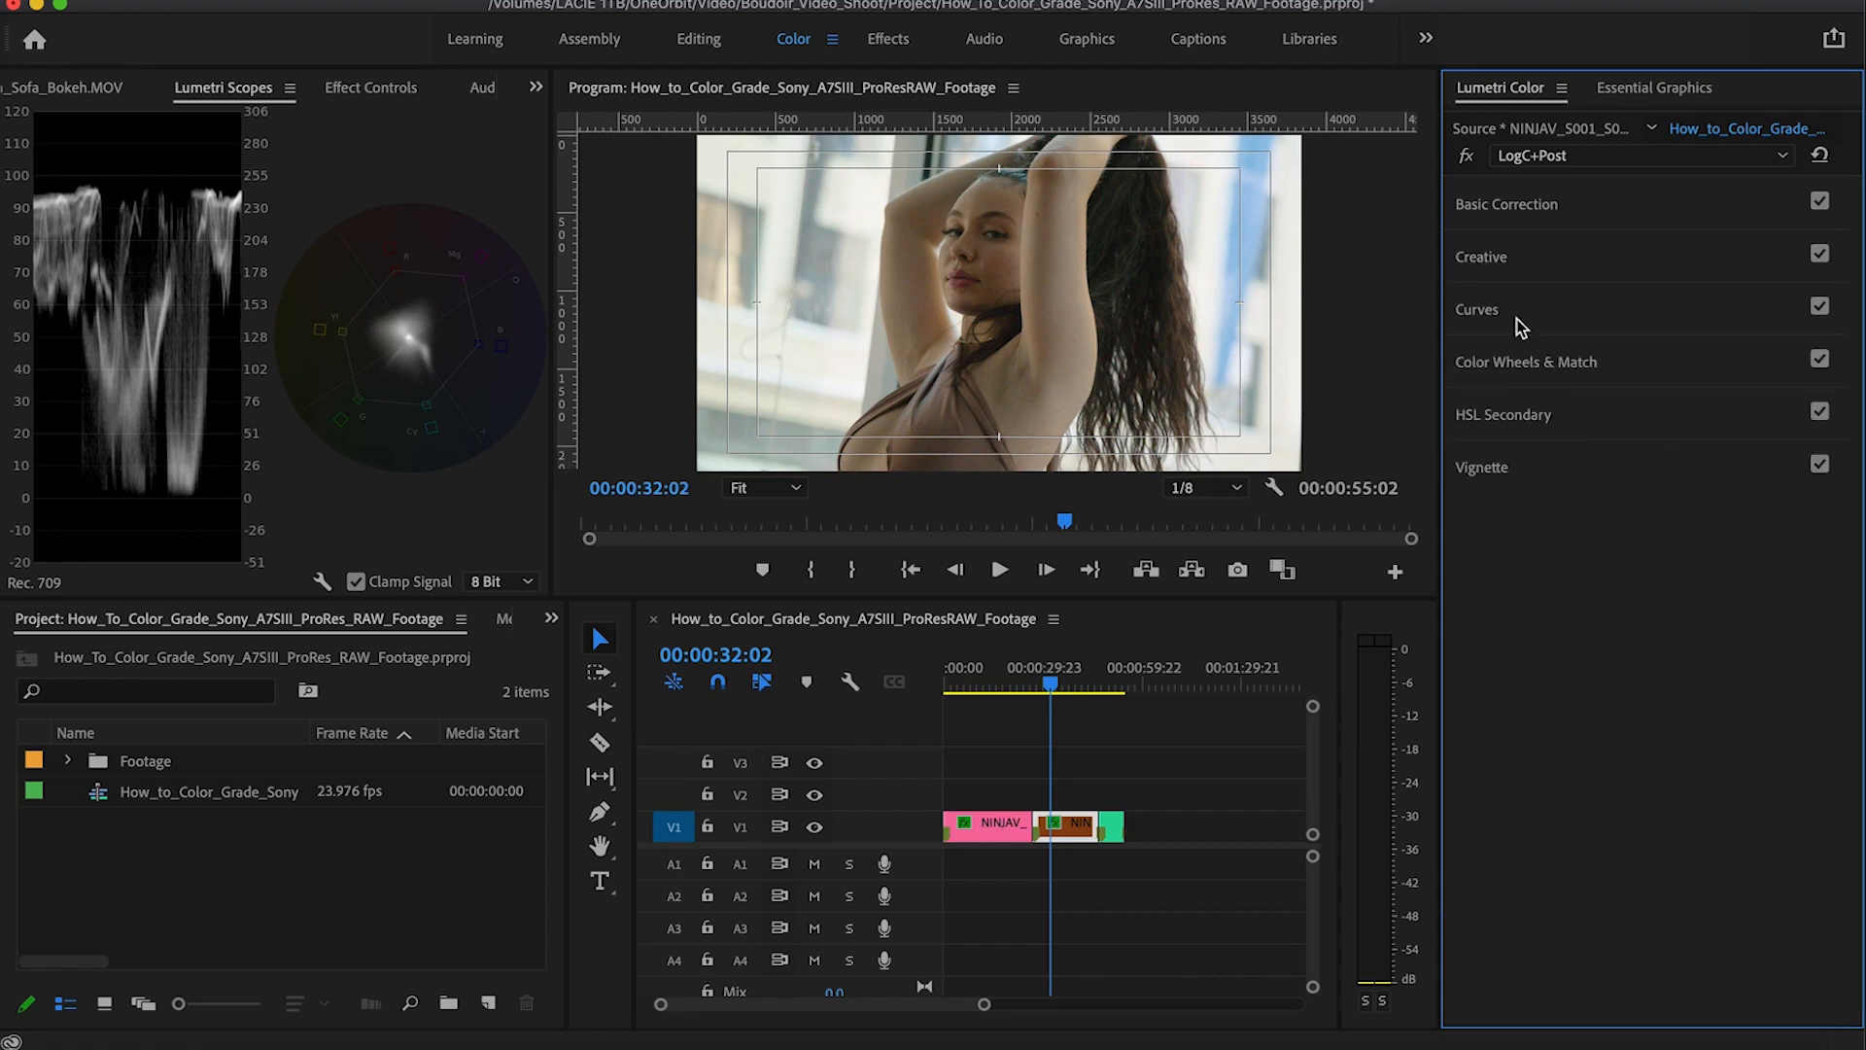
pyautogui.click(1510, 361)
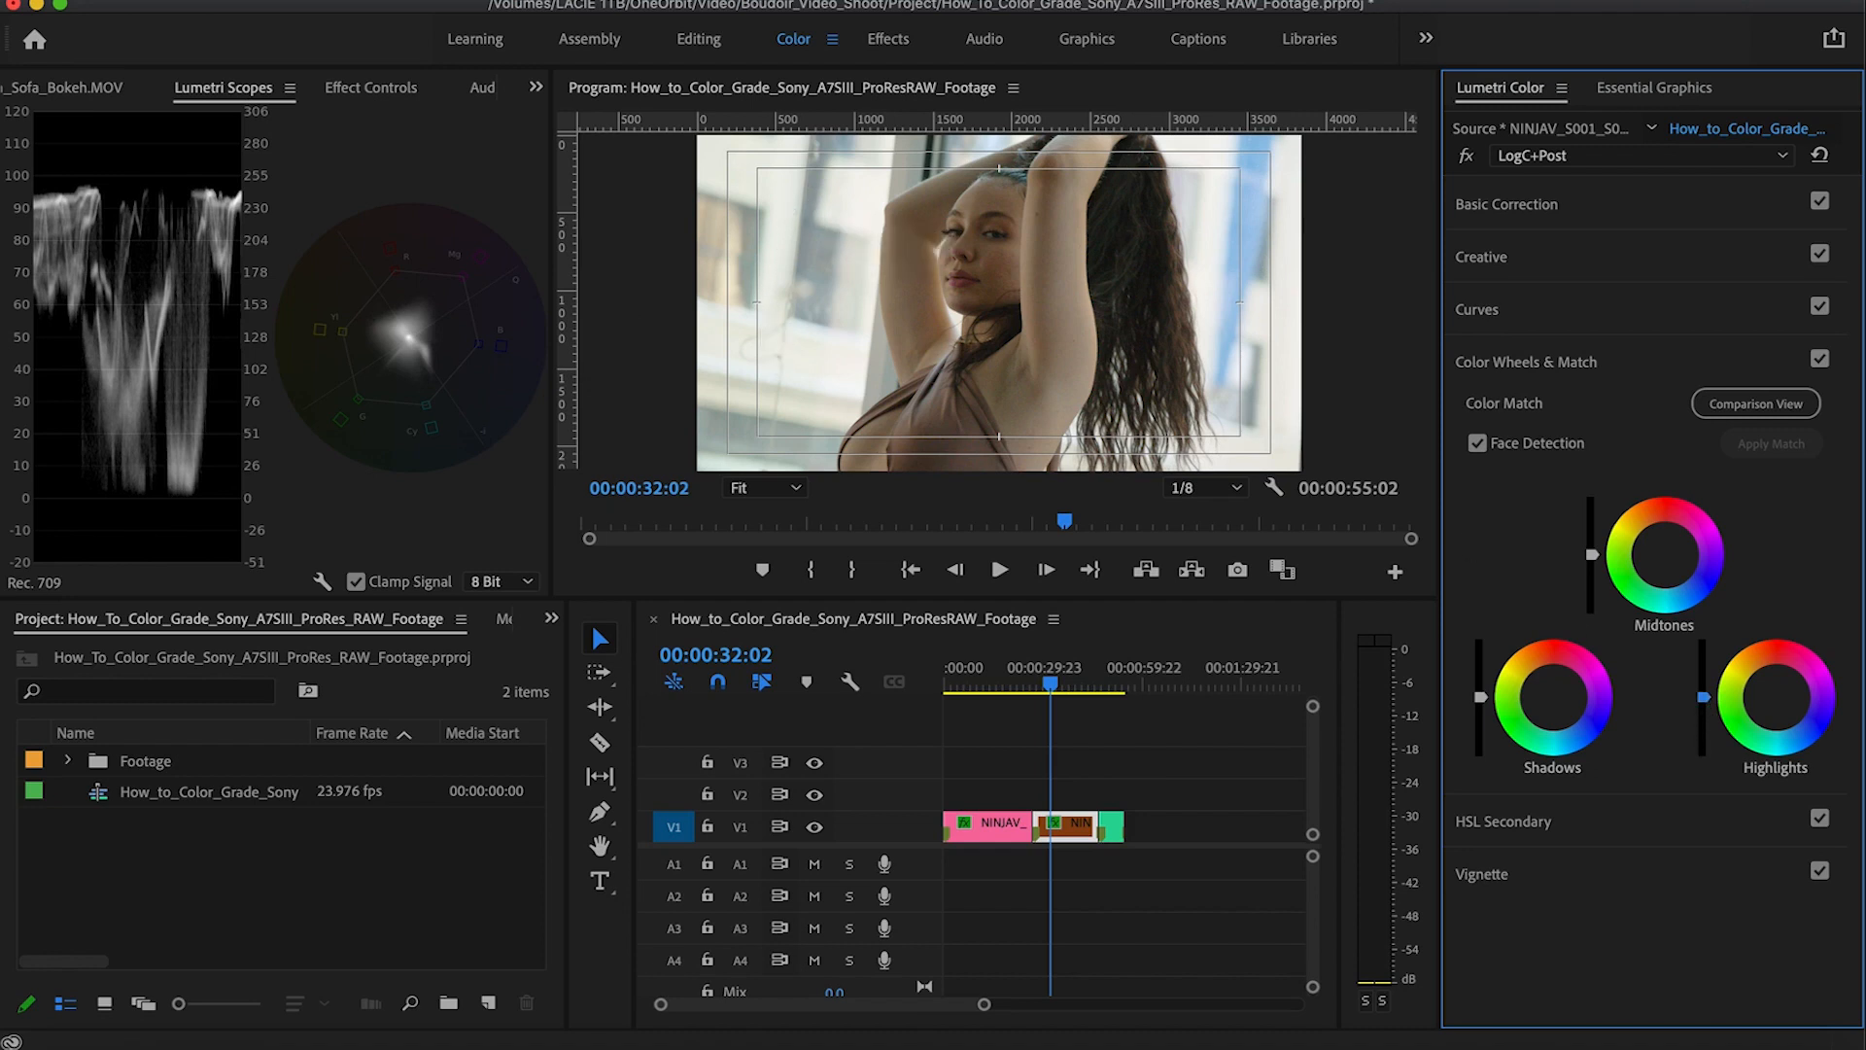
pyautogui.moveTo(1702, 697); pyautogui.dragTo(1703, 711)
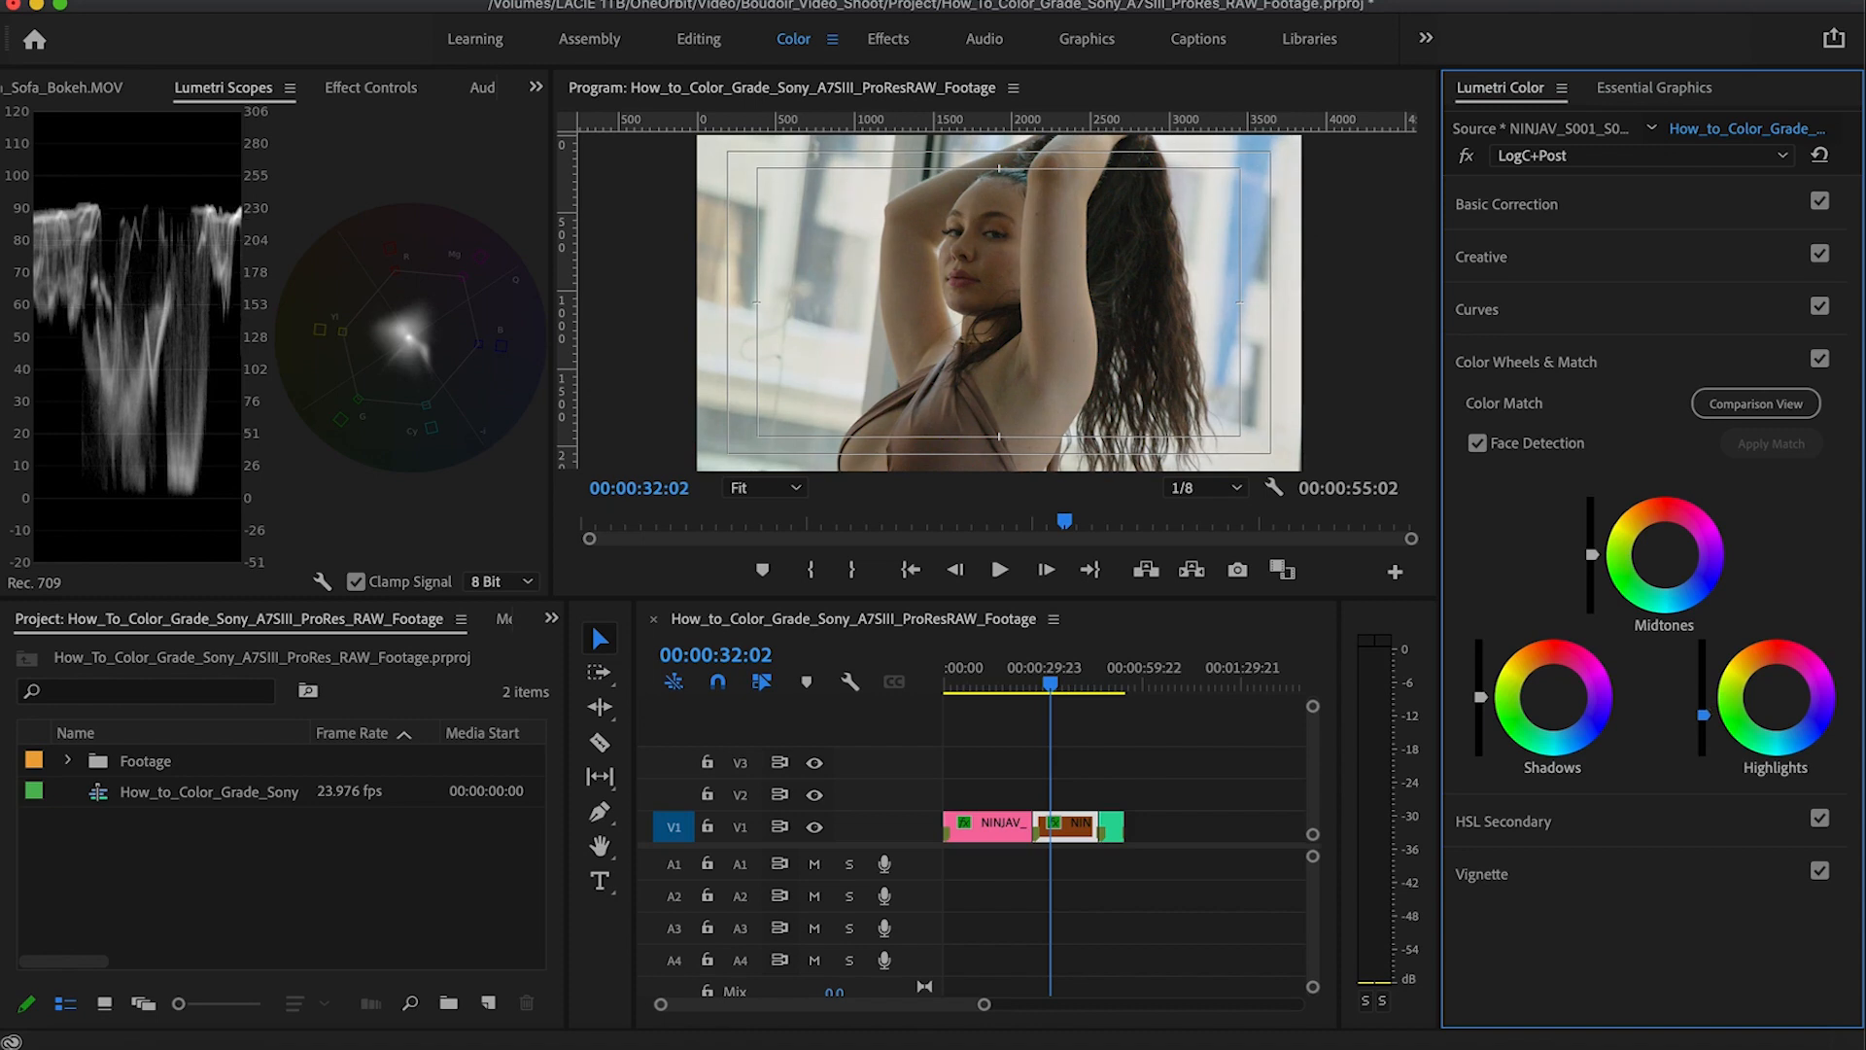
pyautogui.moveTo(1702, 714); pyautogui.dragTo(1703, 720)
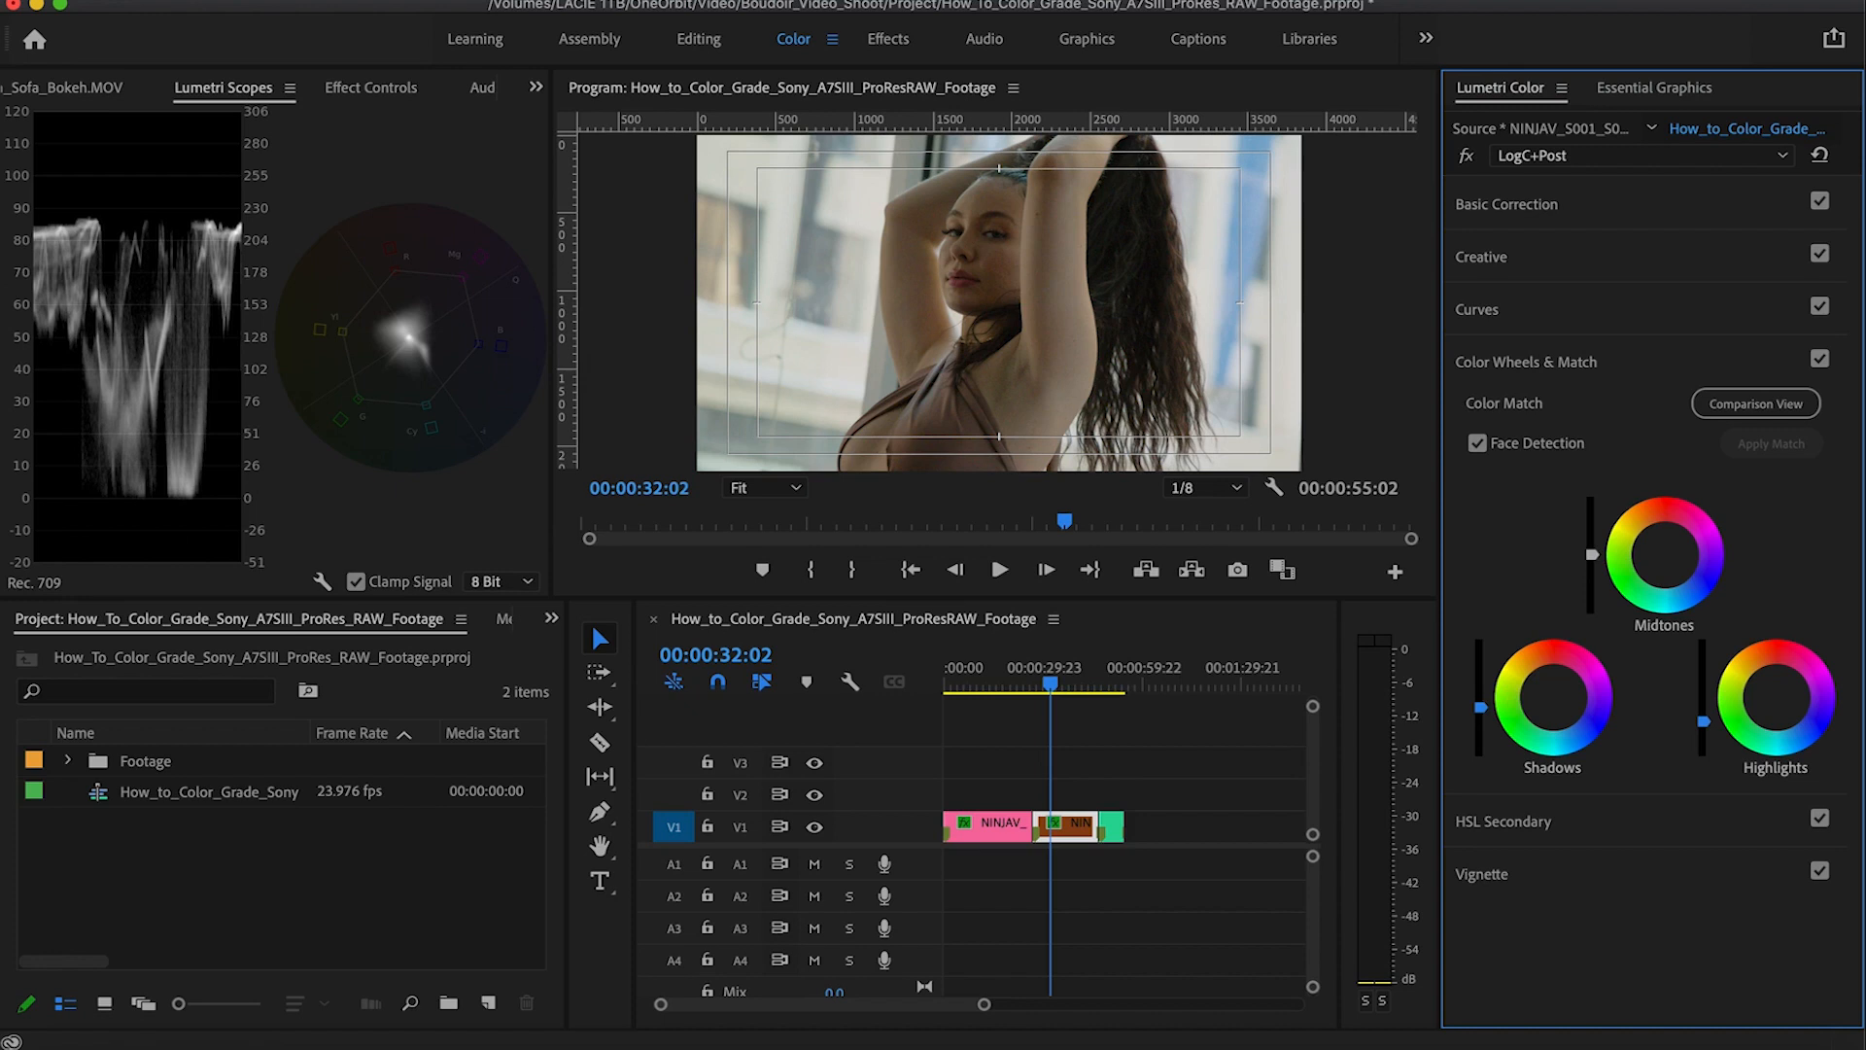
pyautogui.moveTo(1592, 555); pyautogui.dragTo(1592, 560)
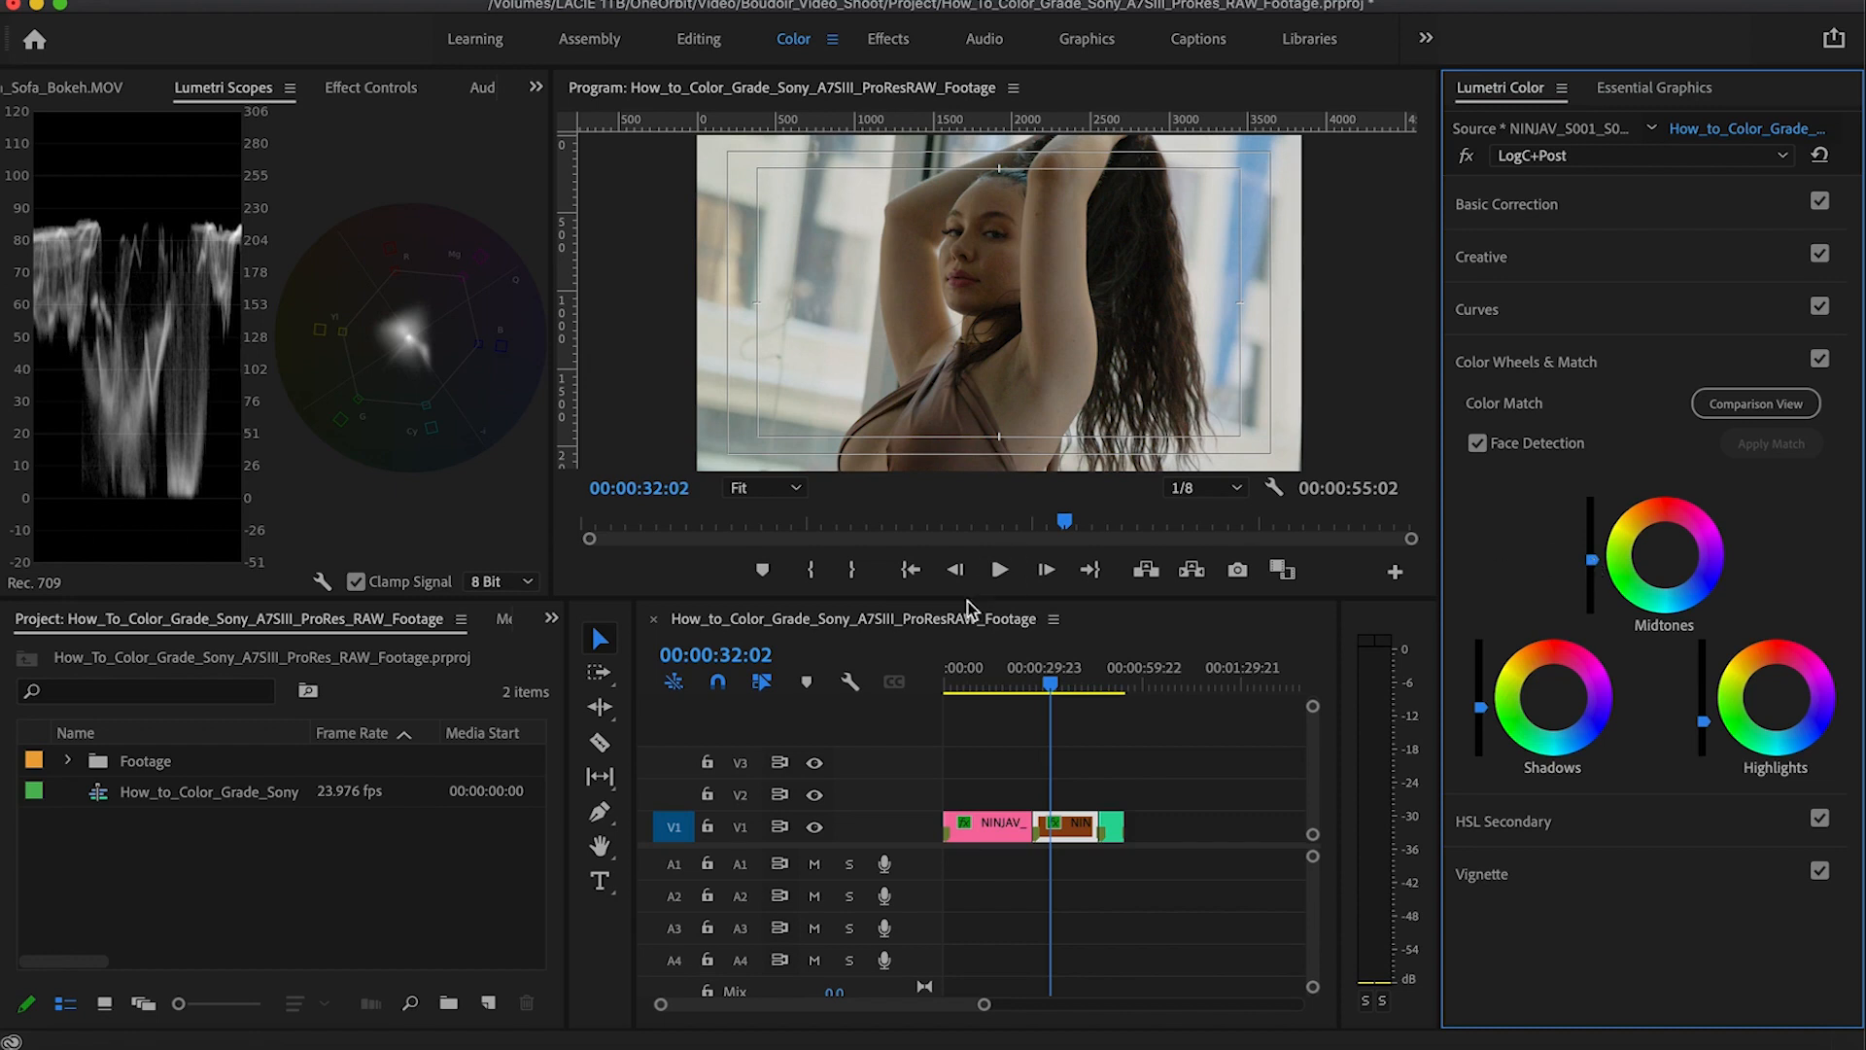
pyautogui.click(1038, 686)
pyautogui.press('space')
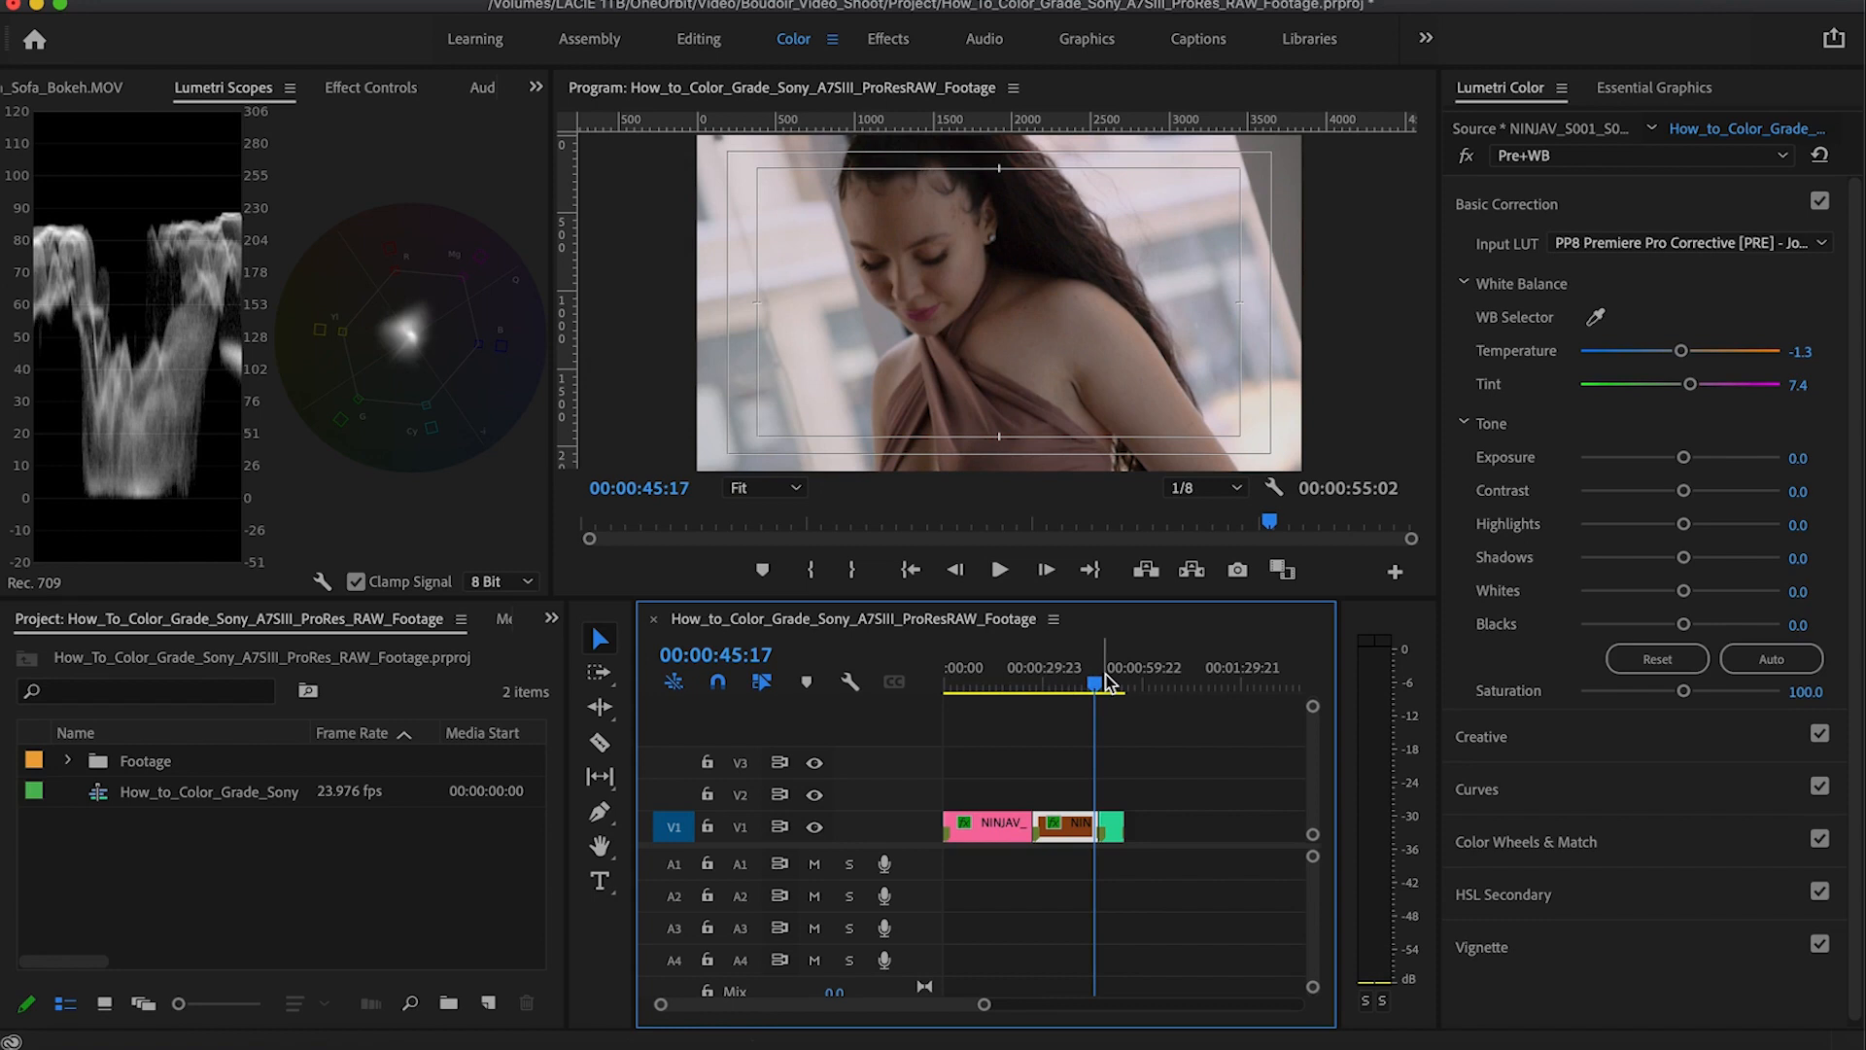
# Step: Add a Lumetri Color effect to the third clip in the timeline and rename it Pre+WB
pyautogui.click(1105, 684)
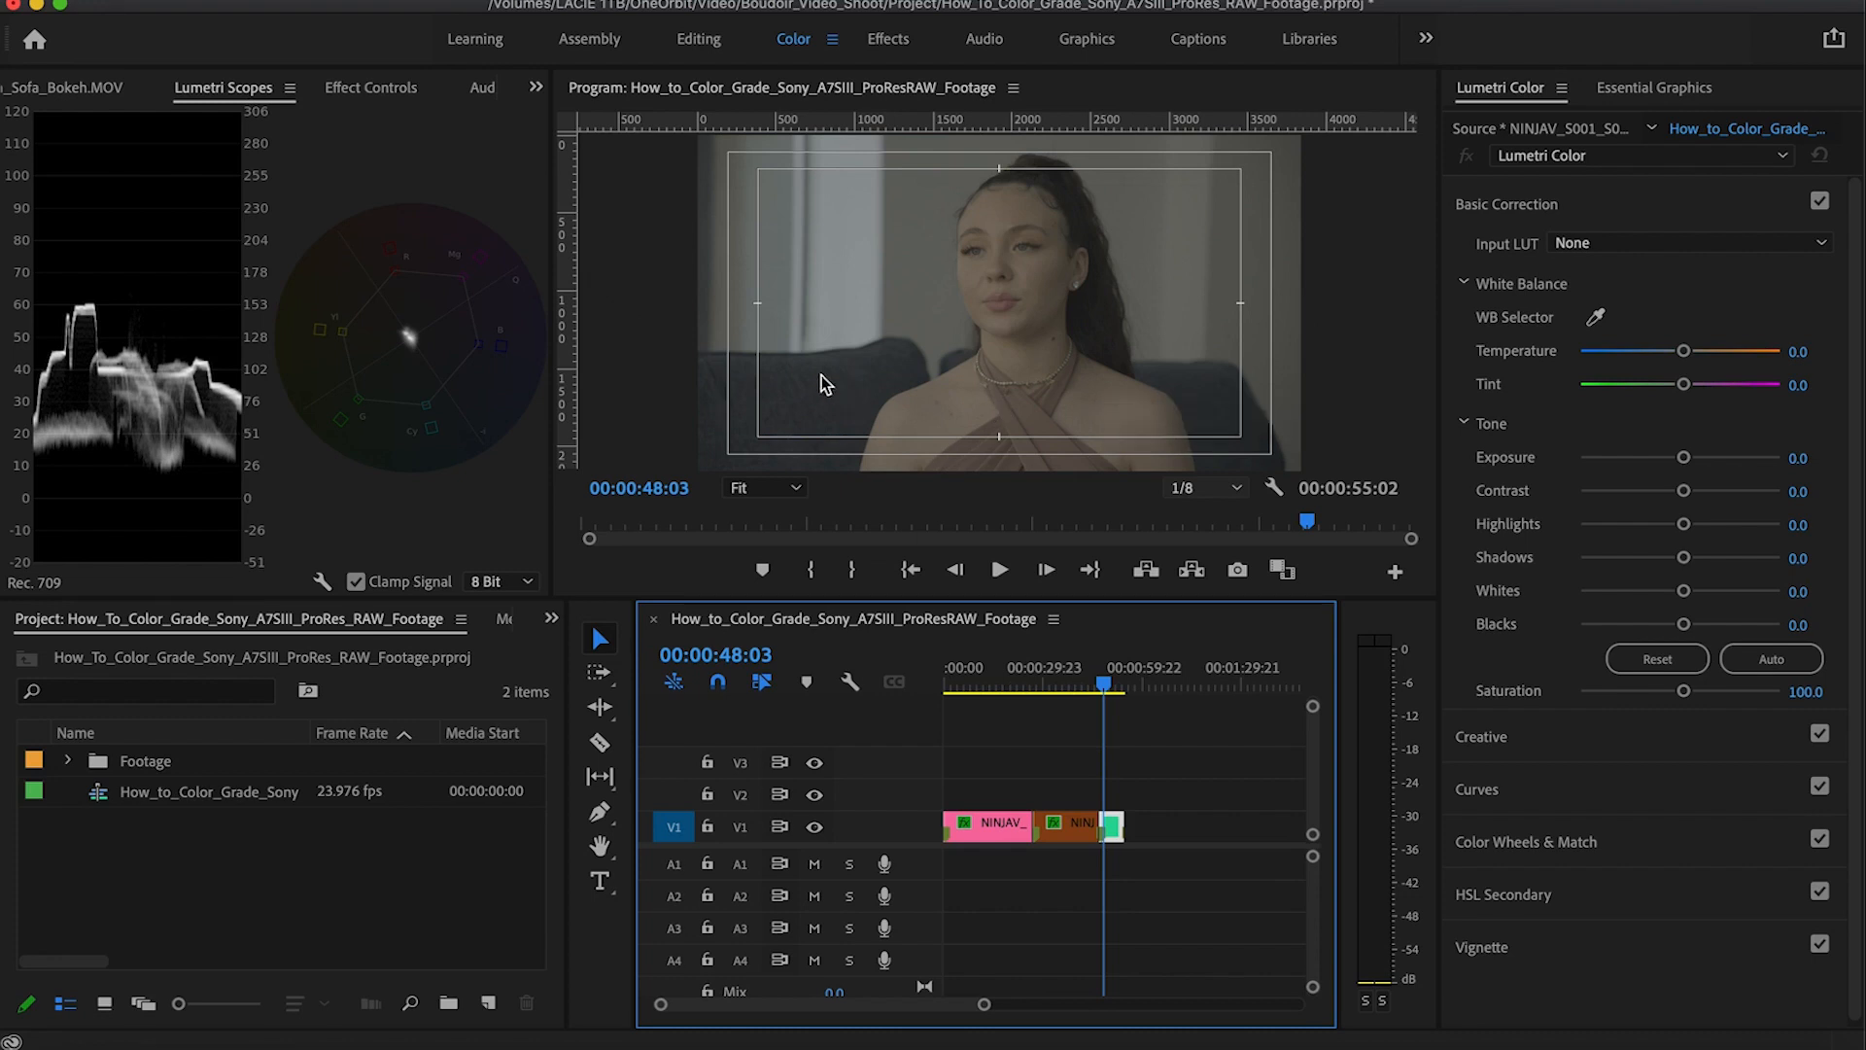
pyautogui.click(377, 92)
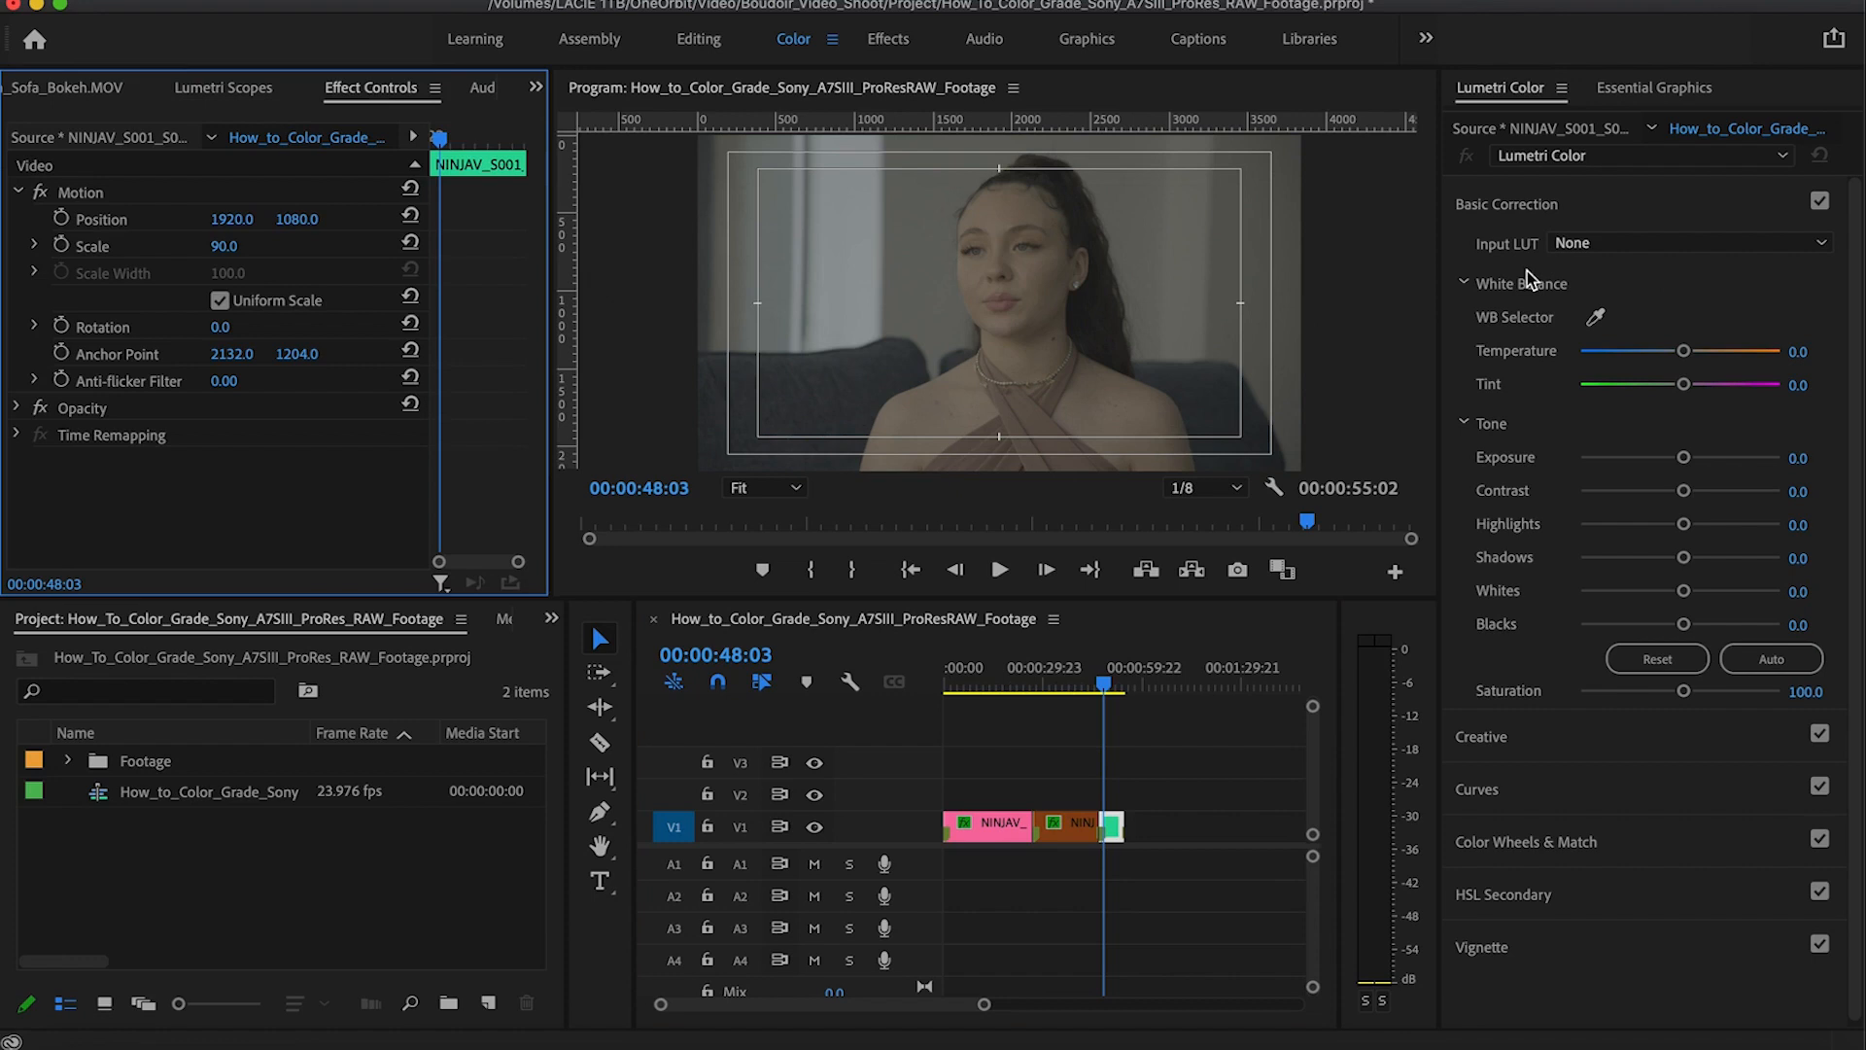
pyautogui.click(1606, 243)
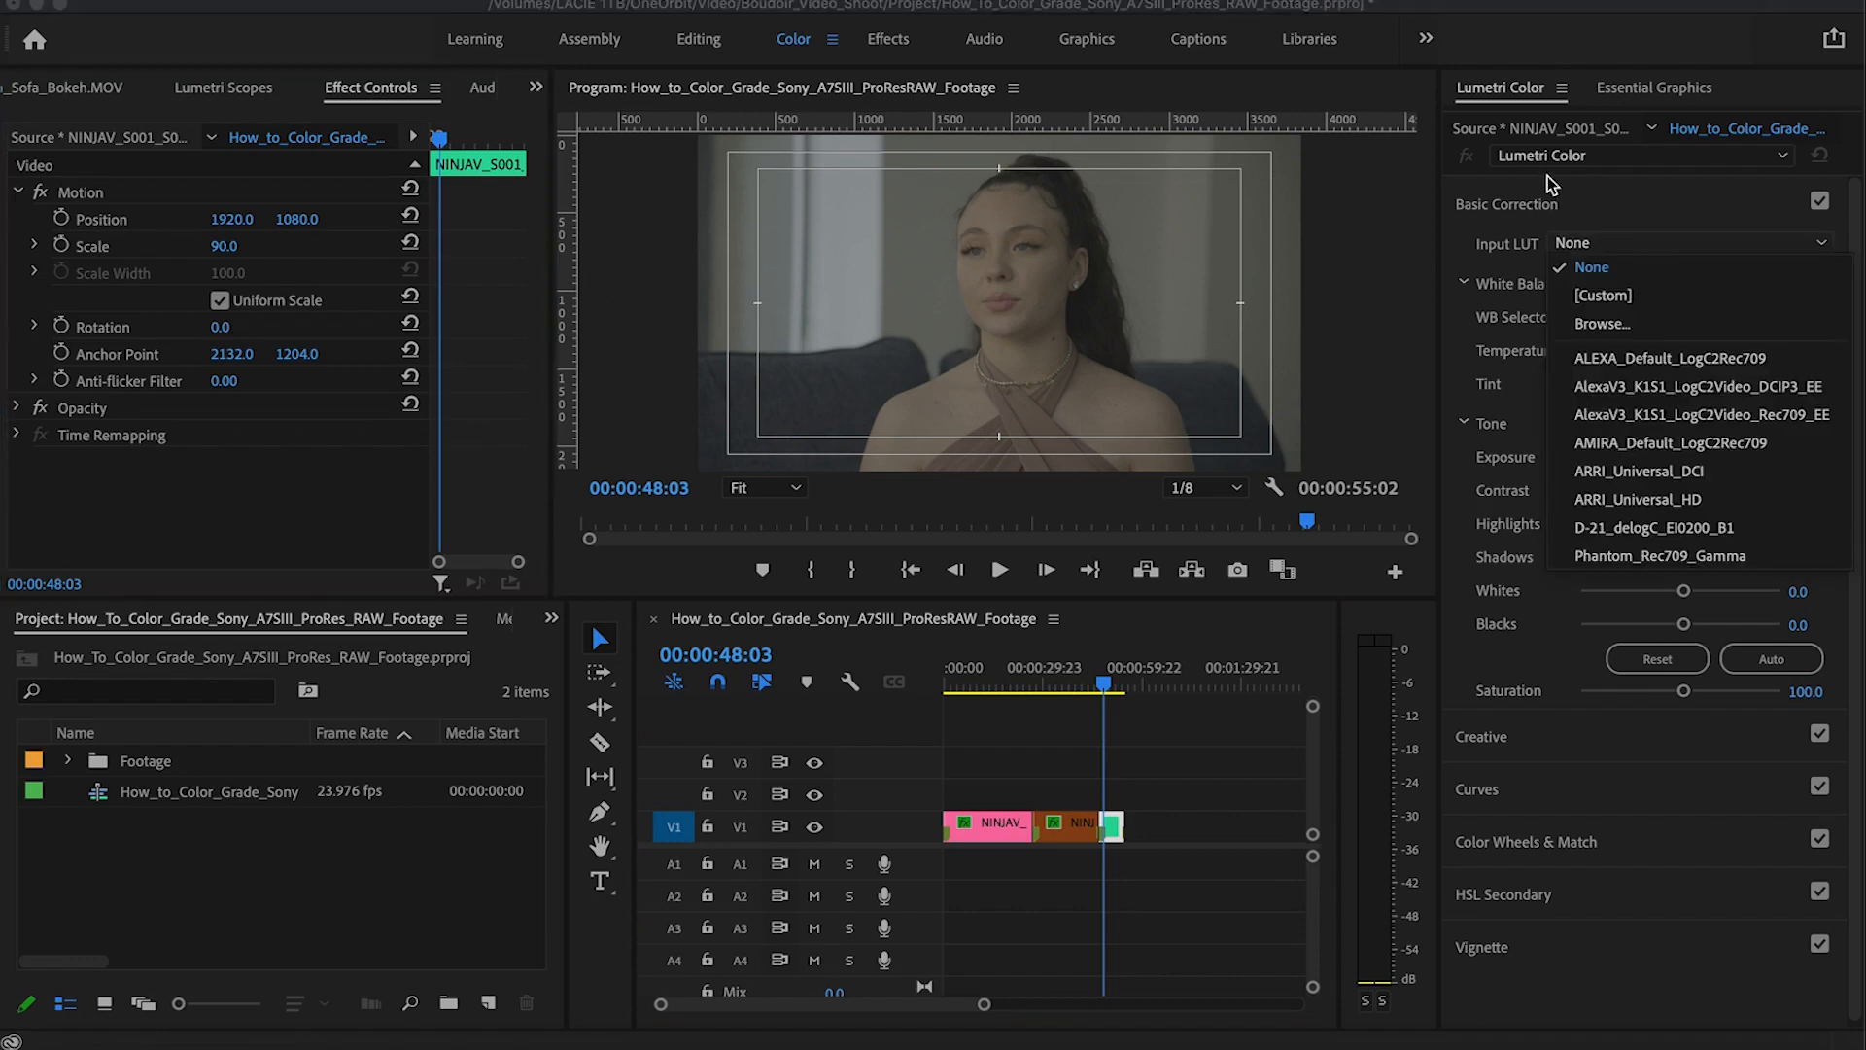
pyautogui.click(1525, 193)
pyautogui.click(1553, 159)
pyautogui.click(1571, 218)
pyautogui.click(16, 461)
pyautogui.click(1539, 159)
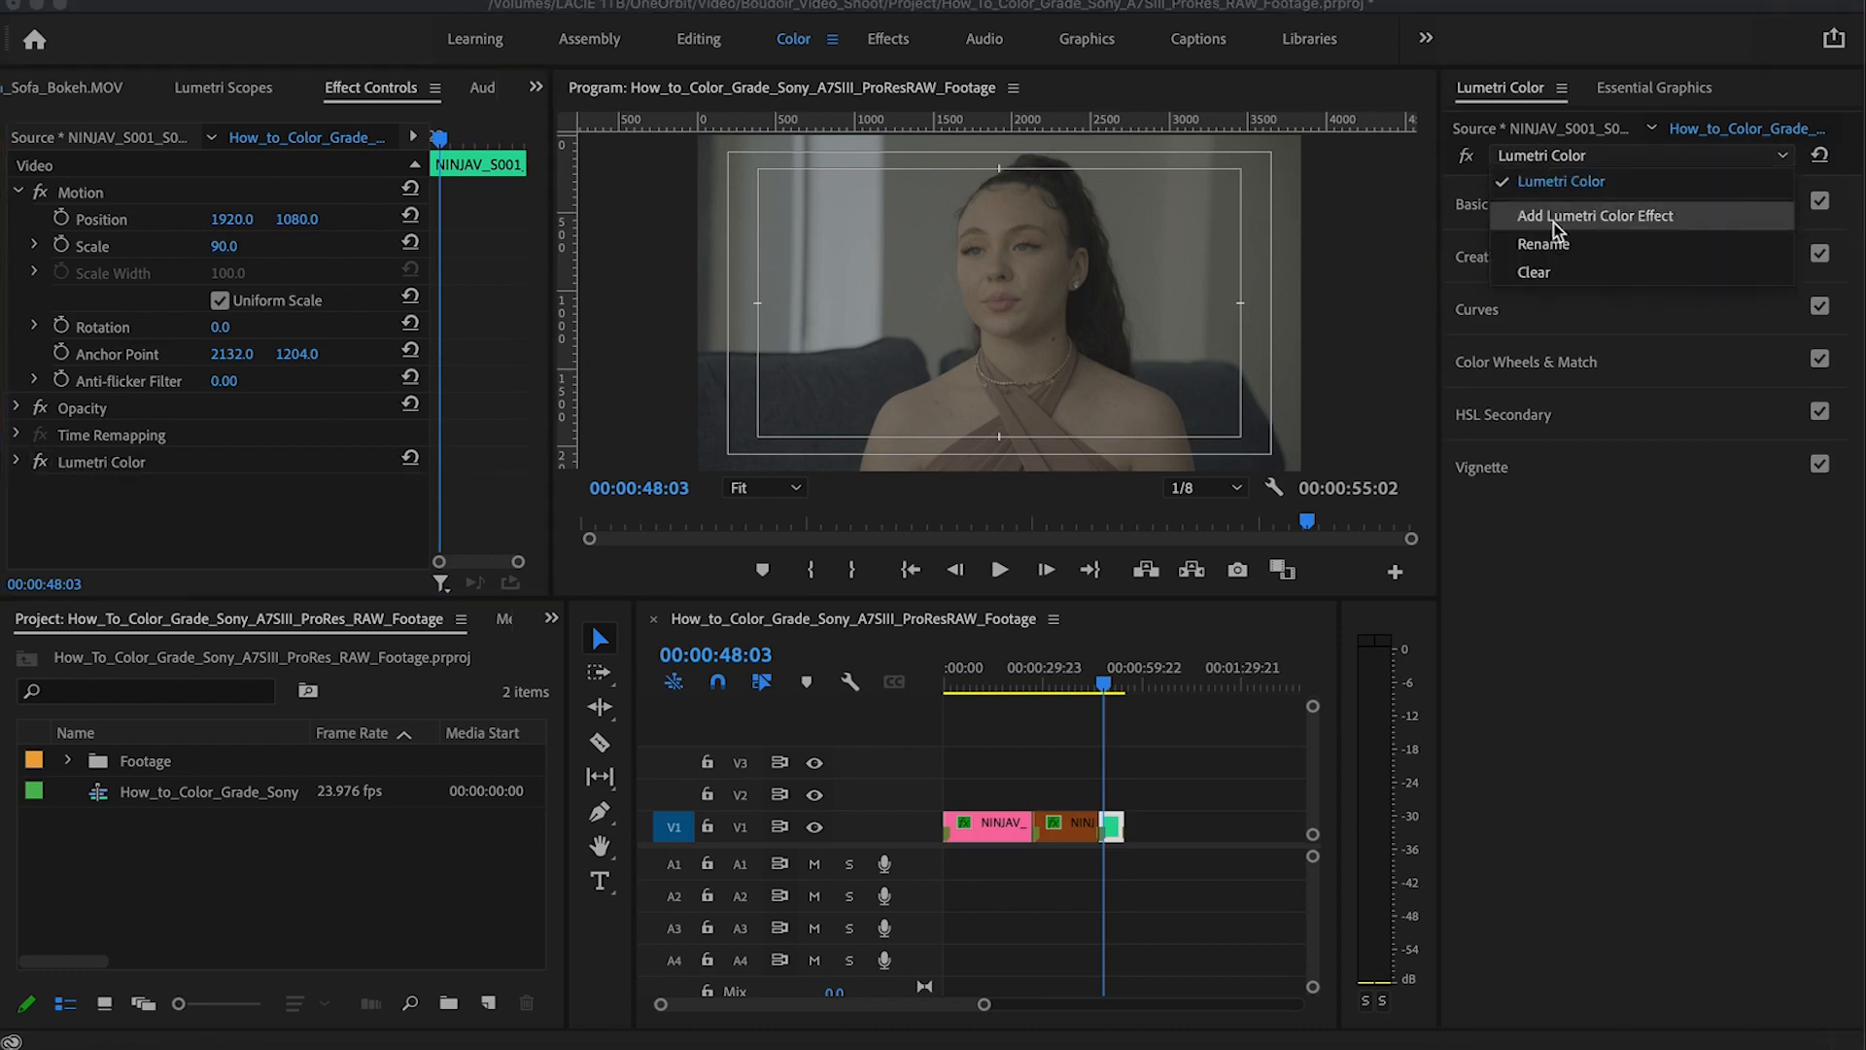
pyautogui.click(1547, 243)
pyautogui.write('Pre+WB')
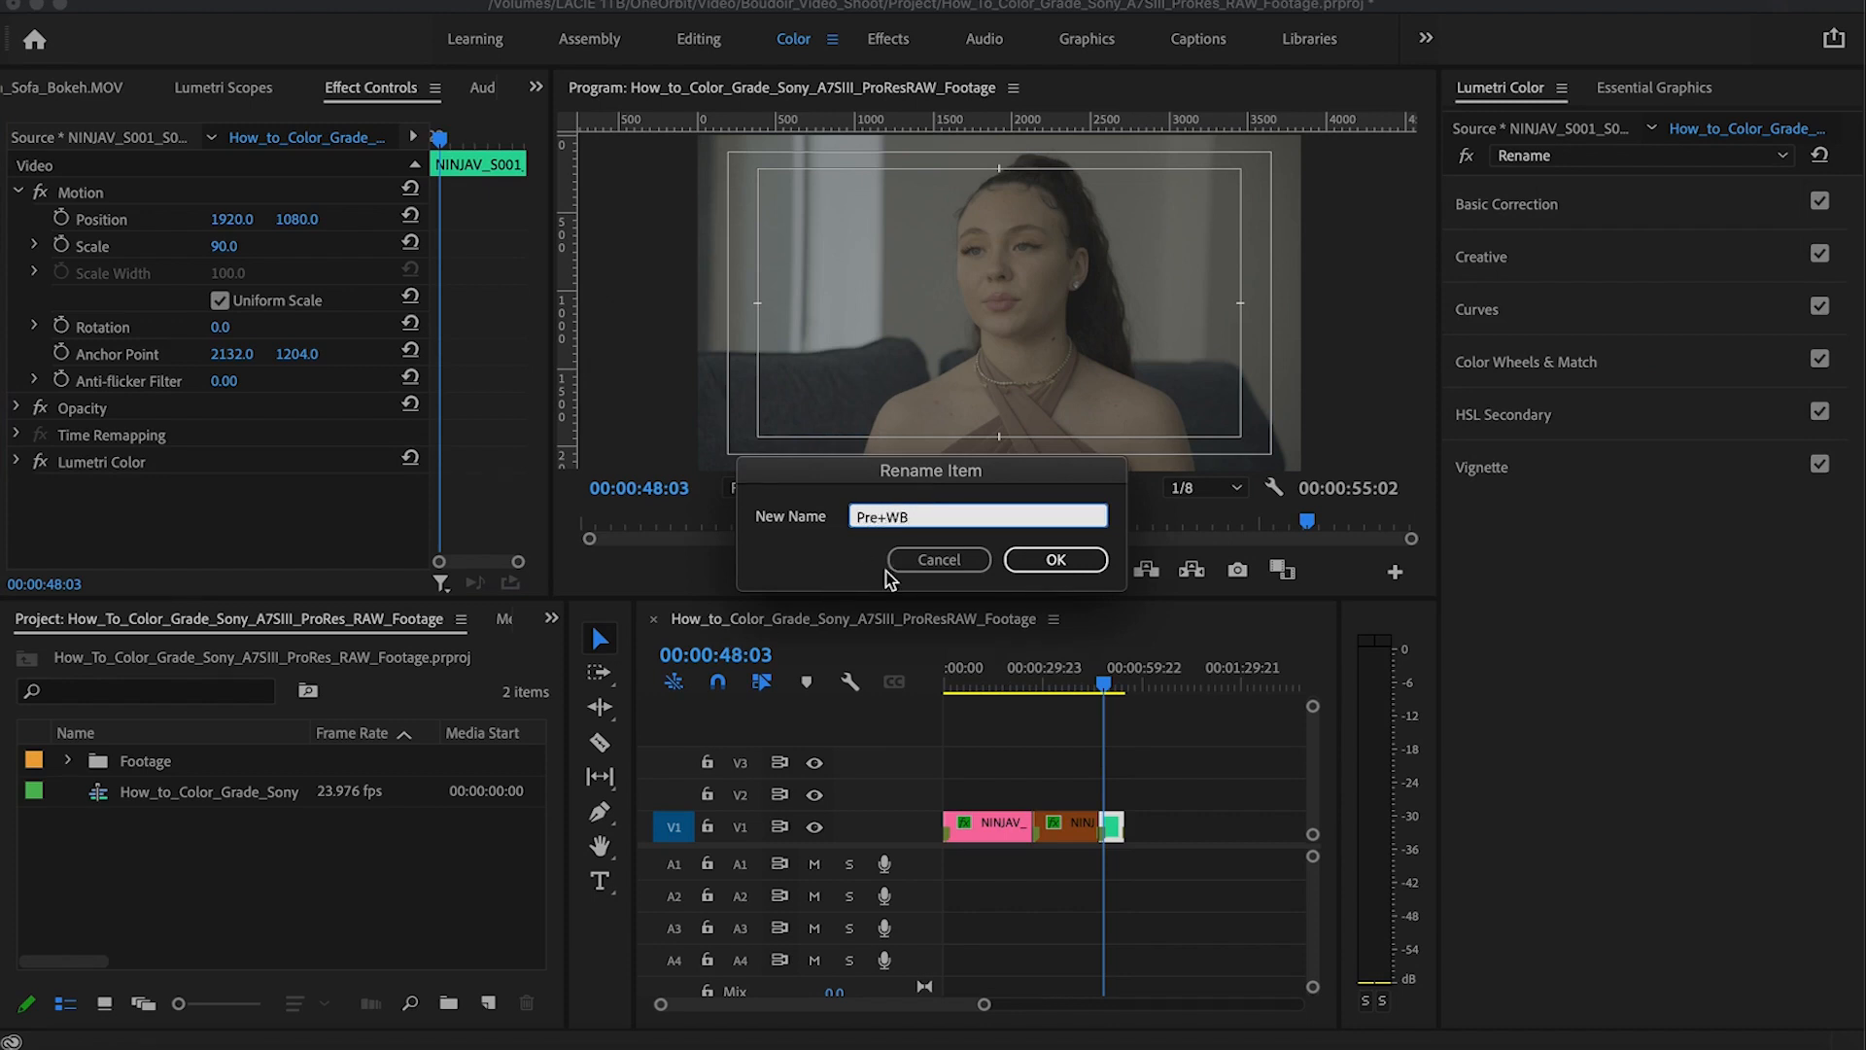
pyautogui.click(1057, 561)
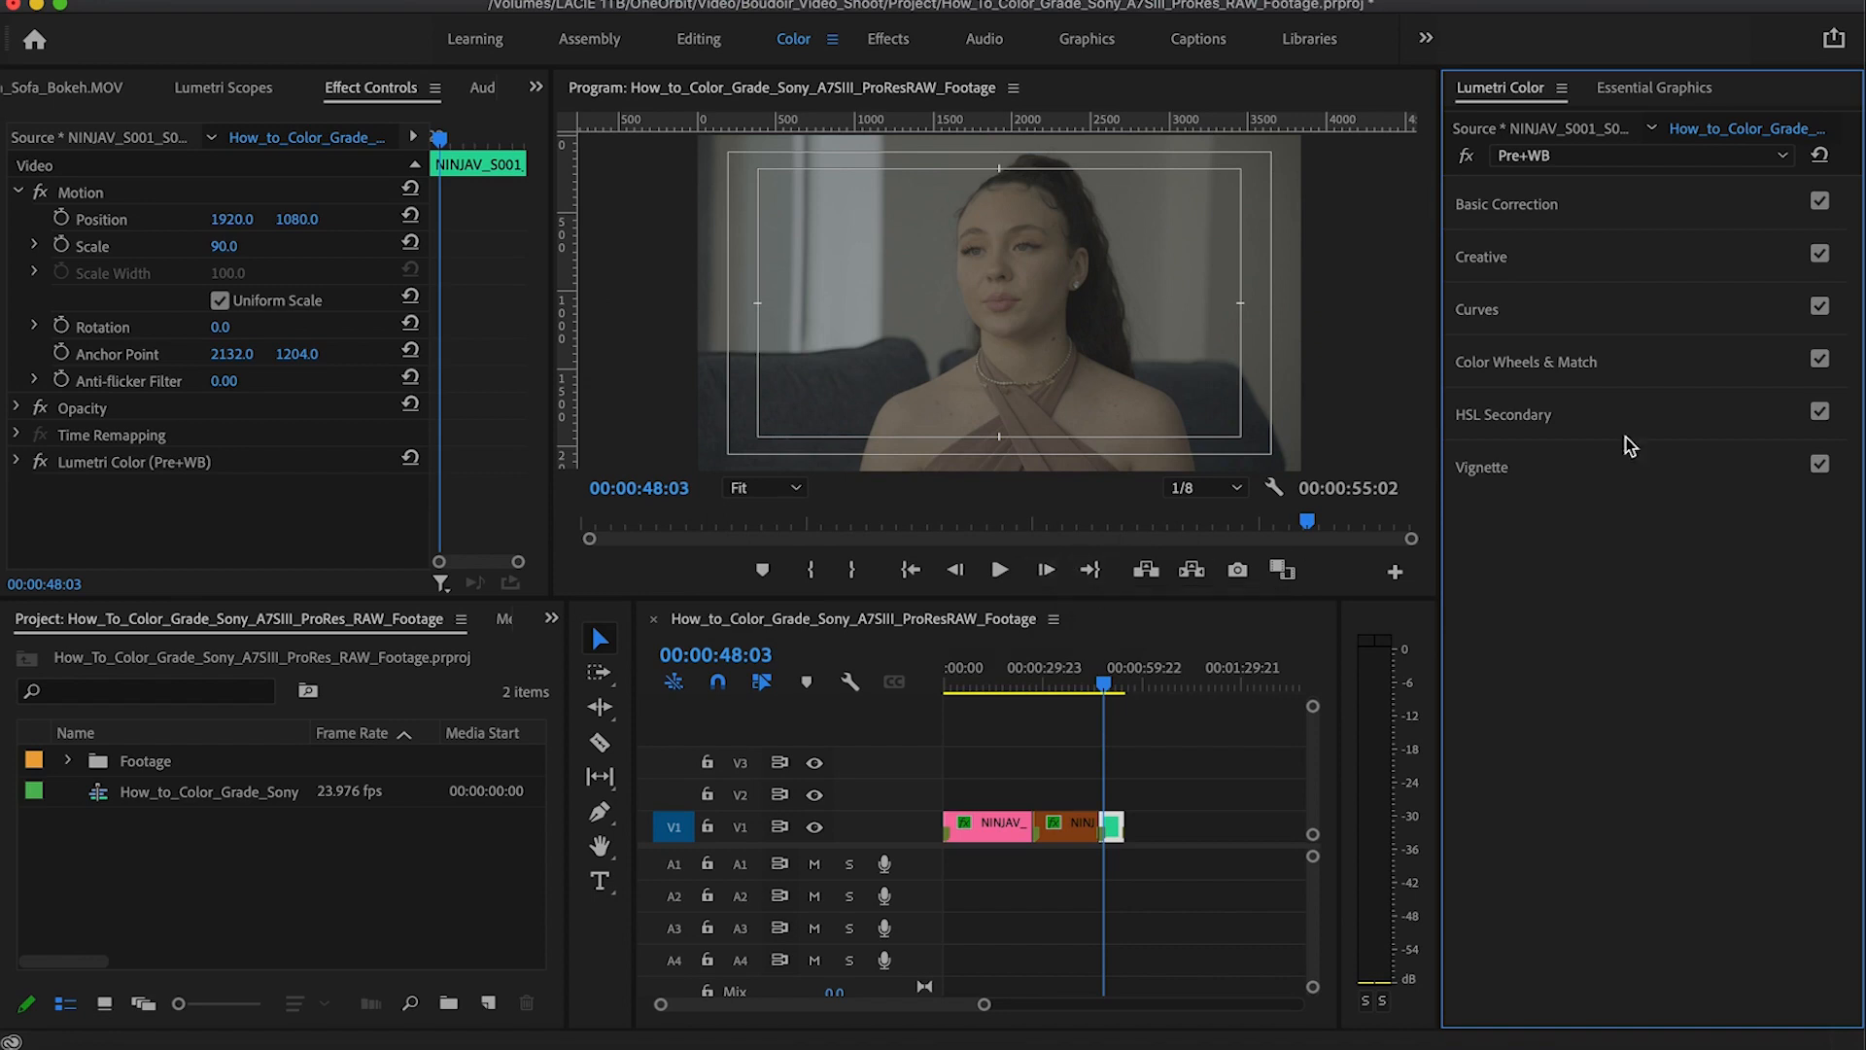
# Step: Load the PP8 Premiere Pro Corrective [PRE] LUT from the Supporting Files' PP8 folder as the Pre+WB effect's Input LUT
pyautogui.click(1518, 206)
pyautogui.click(1555, 242)
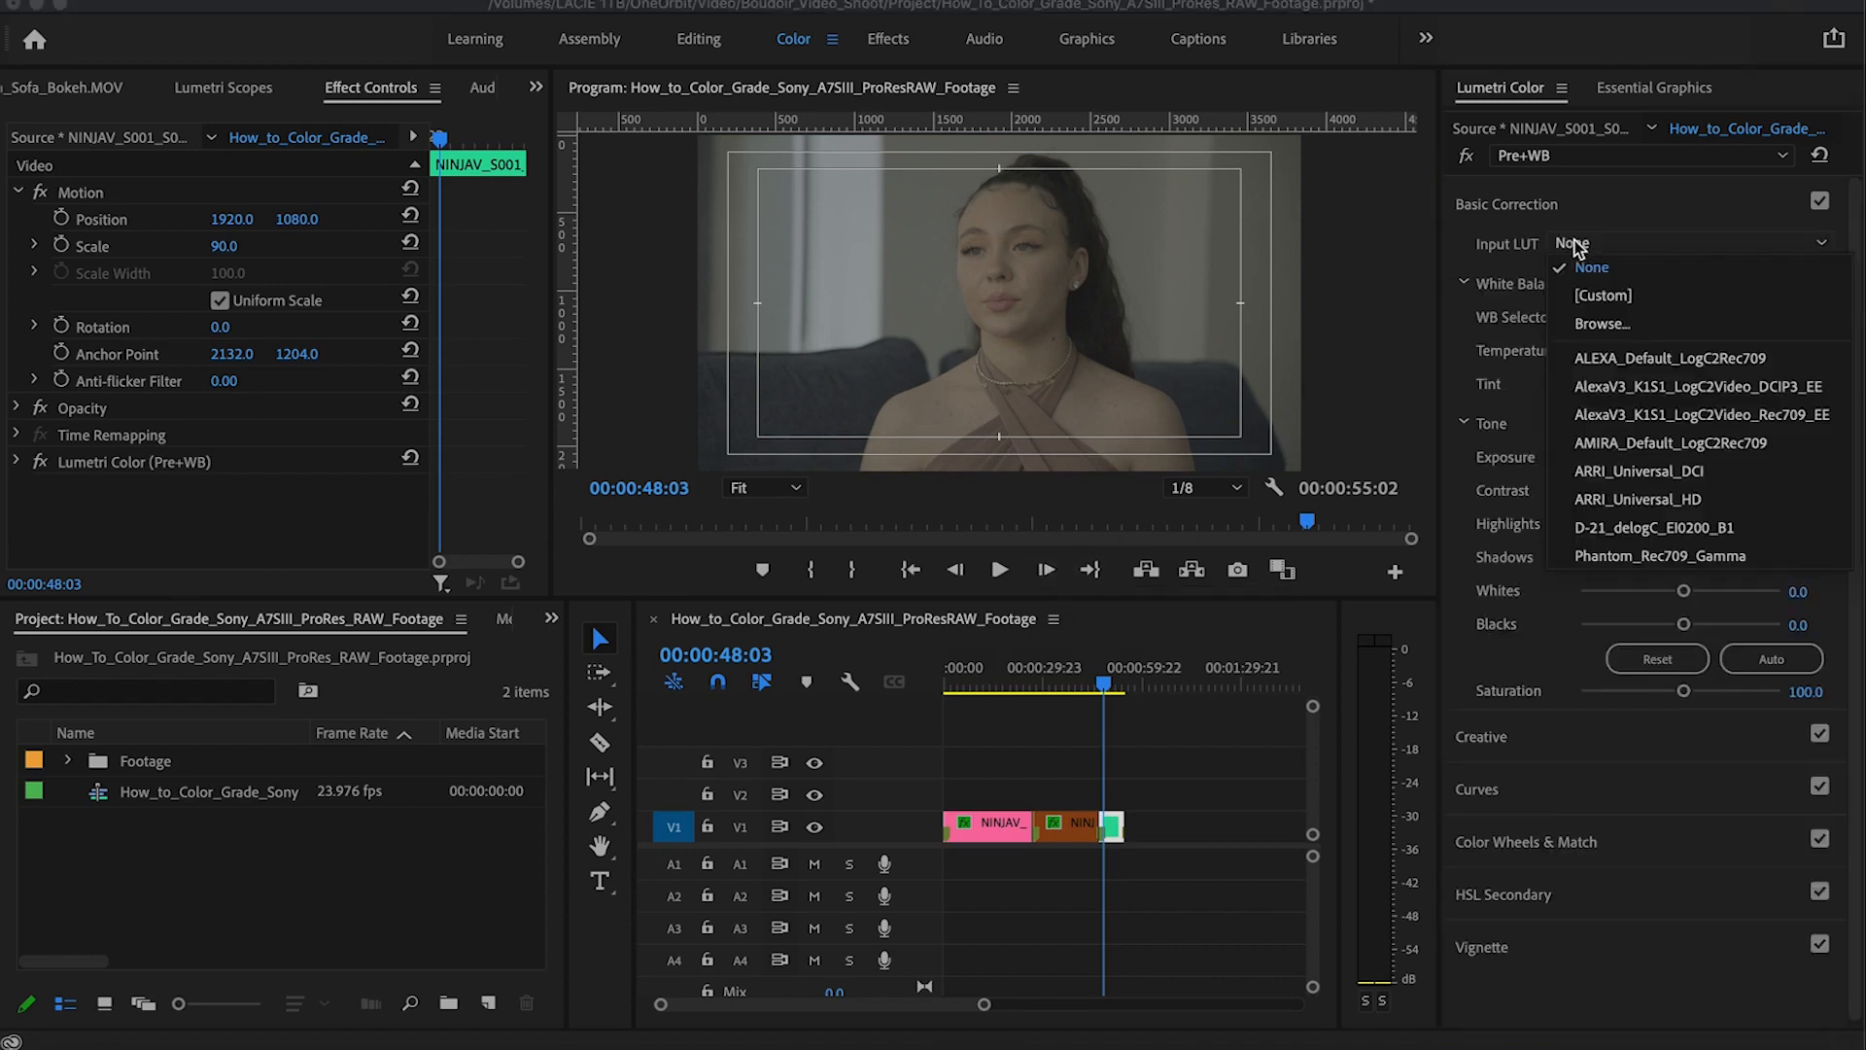
pyautogui.click(1587, 325)
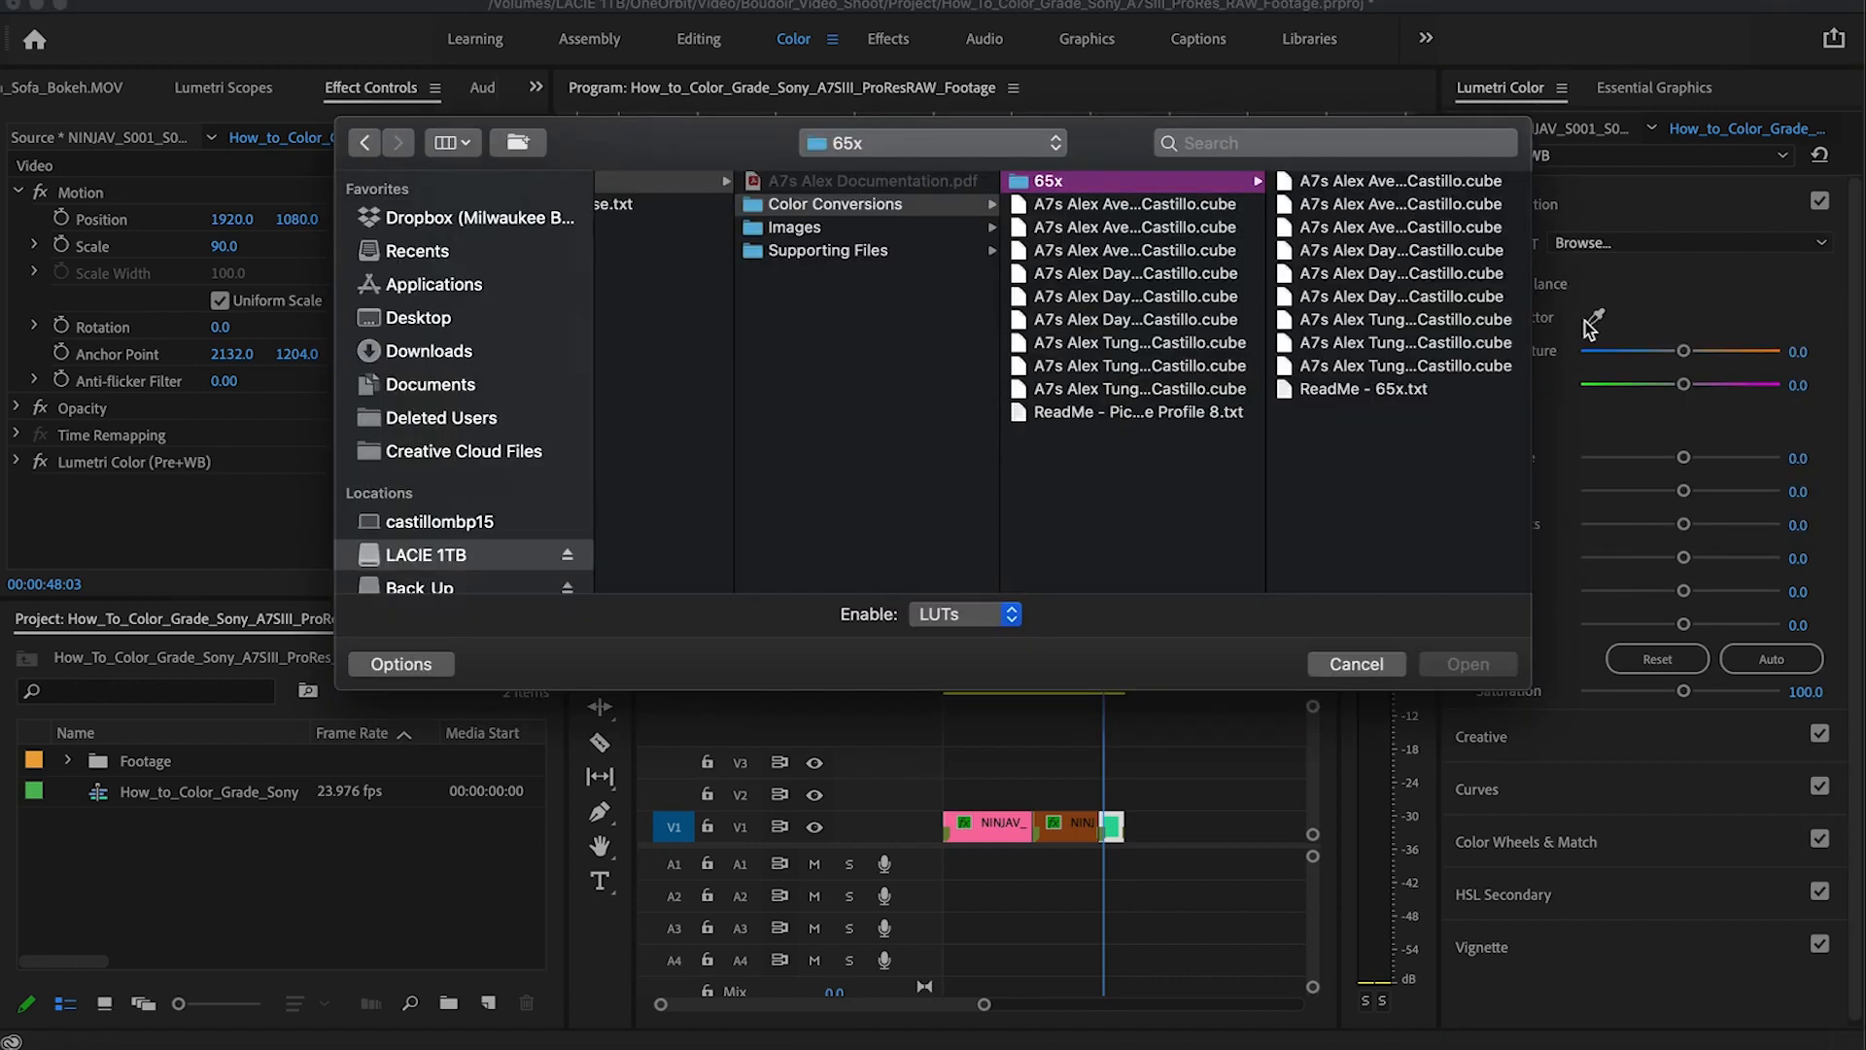
pyautogui.click(868, 252)
pyautogui.click(1103, 277)
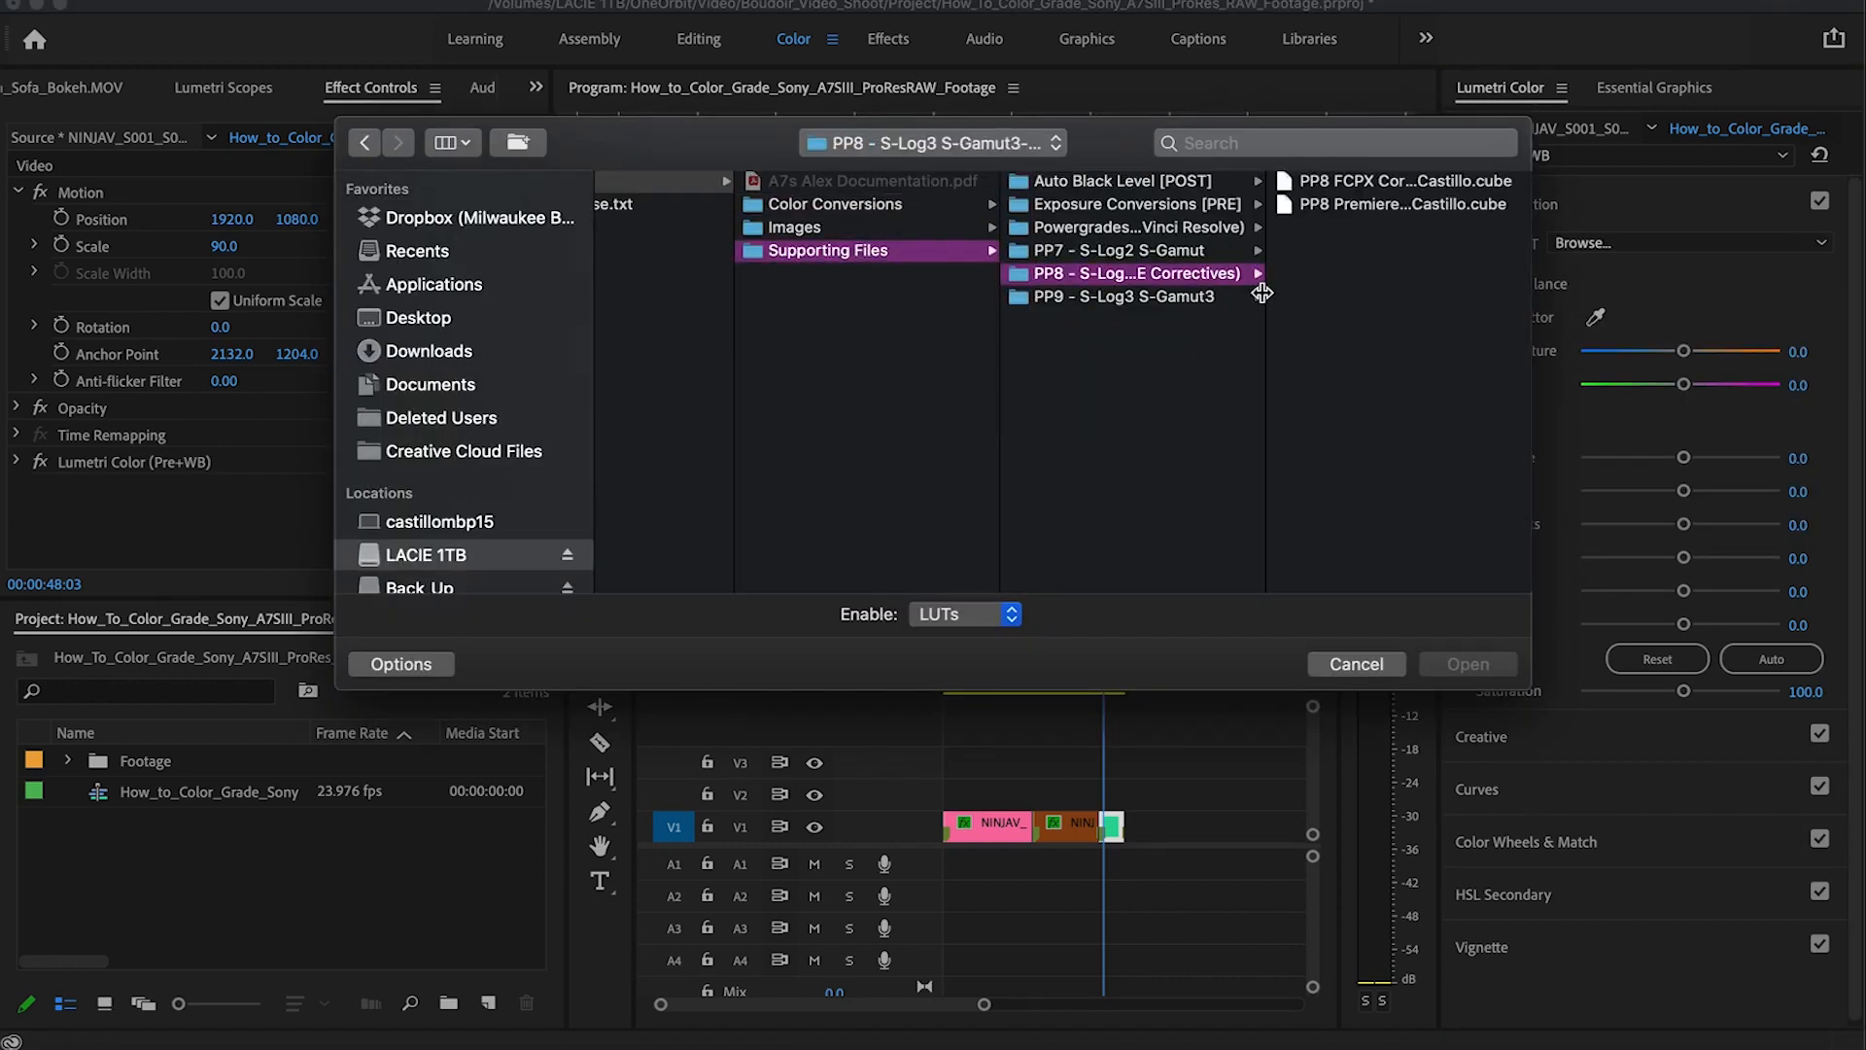
pyautogui.click(1452, 187)
pyautogui.click(1133, 206)
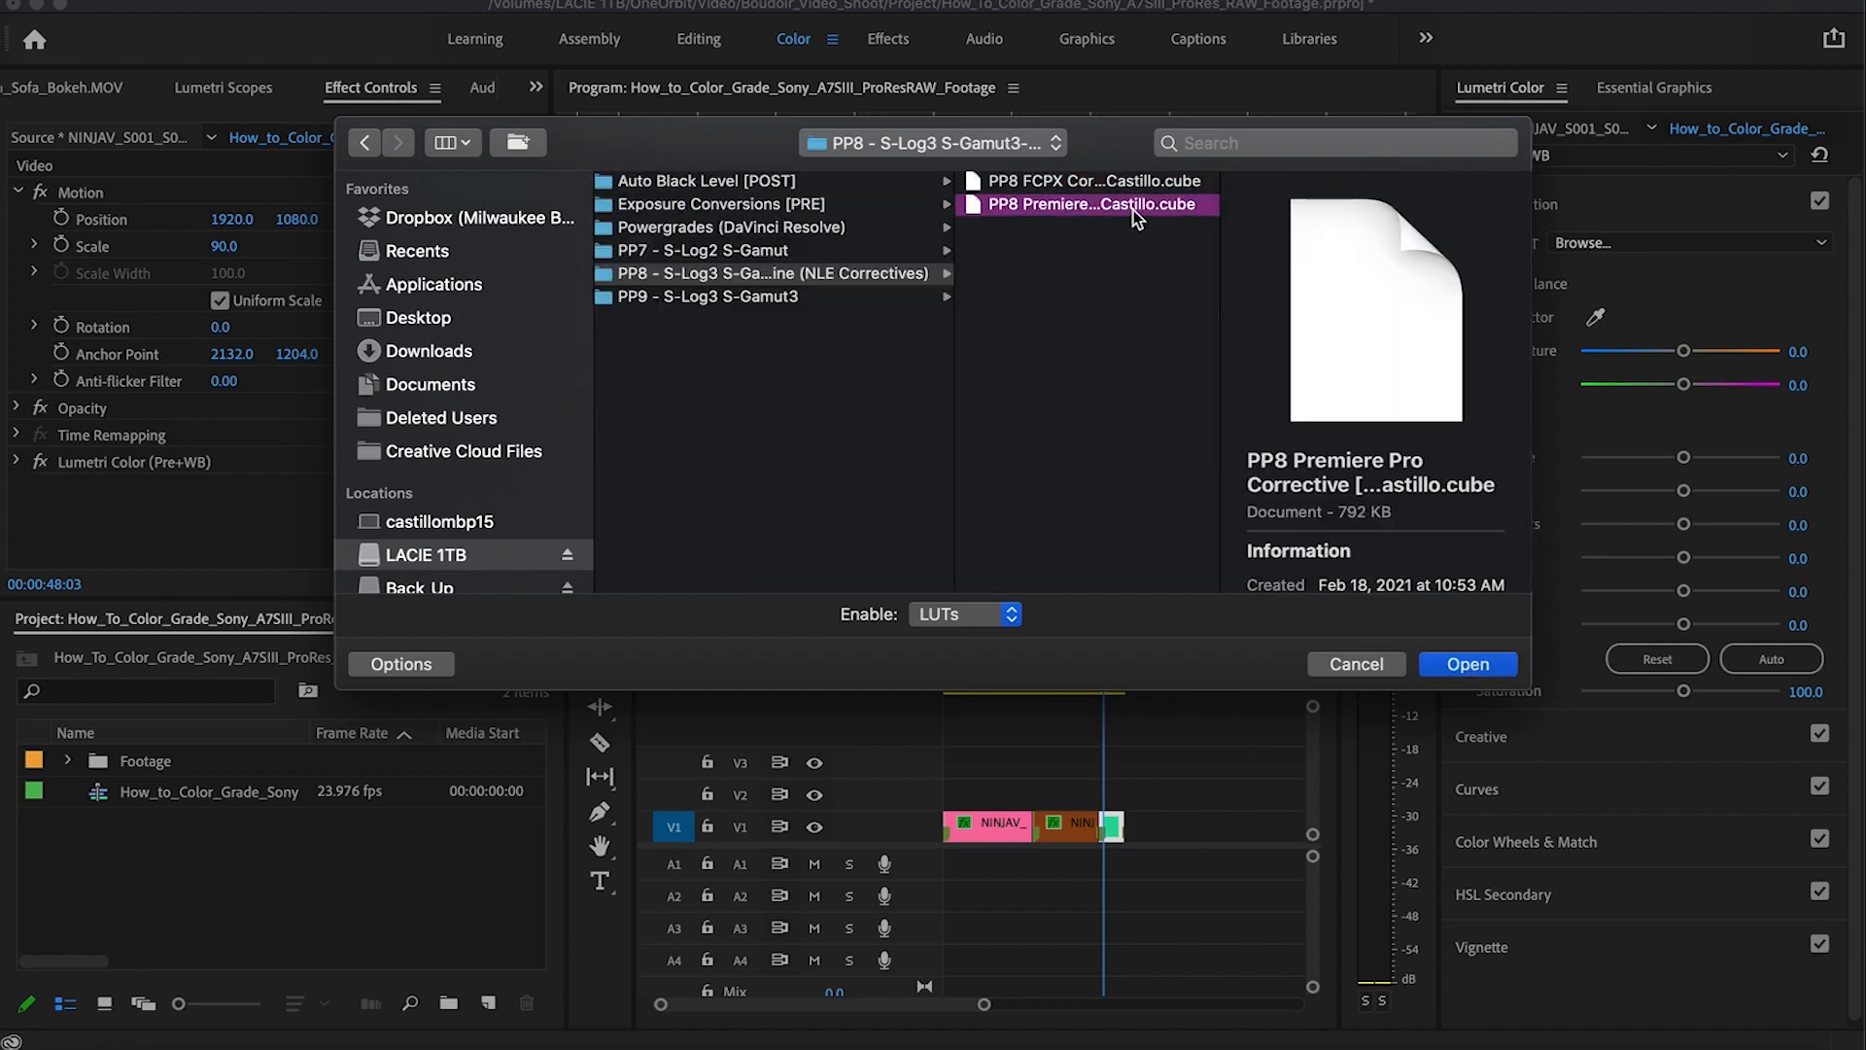
pyautogui.doubleClick(1222, 270)
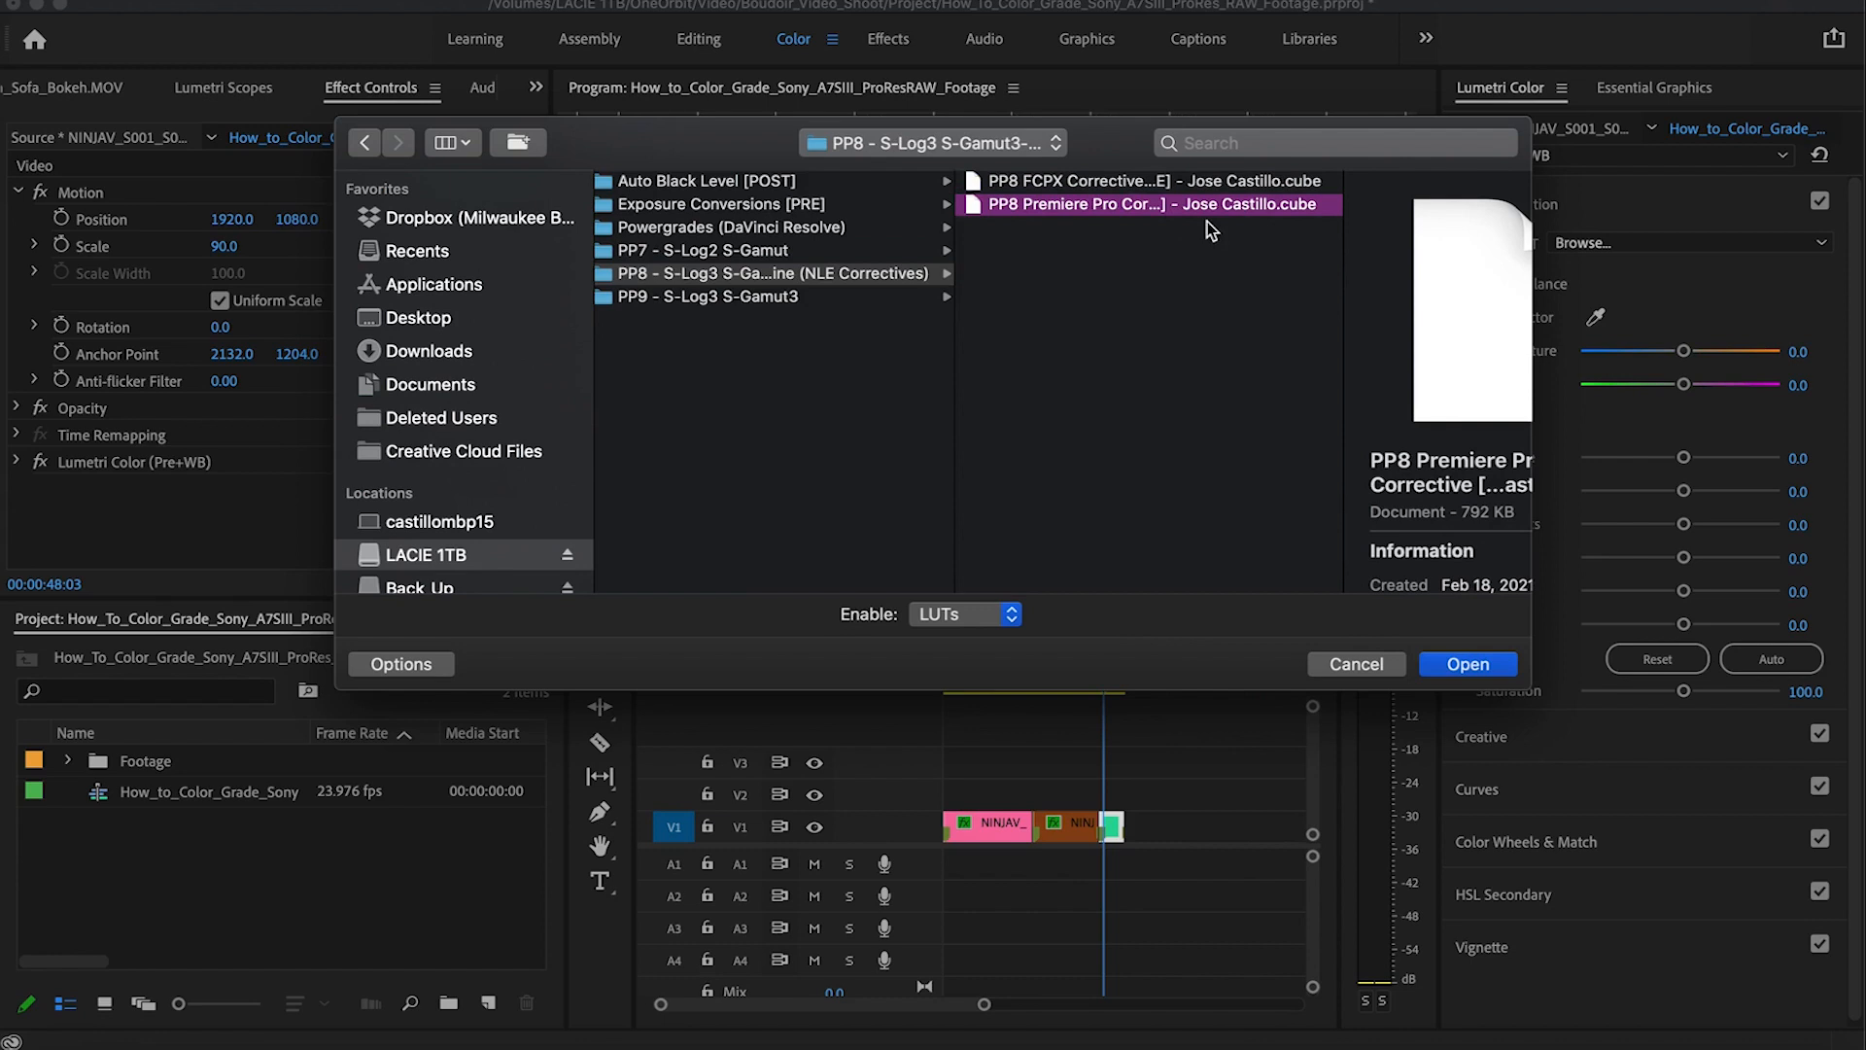
pyautogui.click(1490, 663)
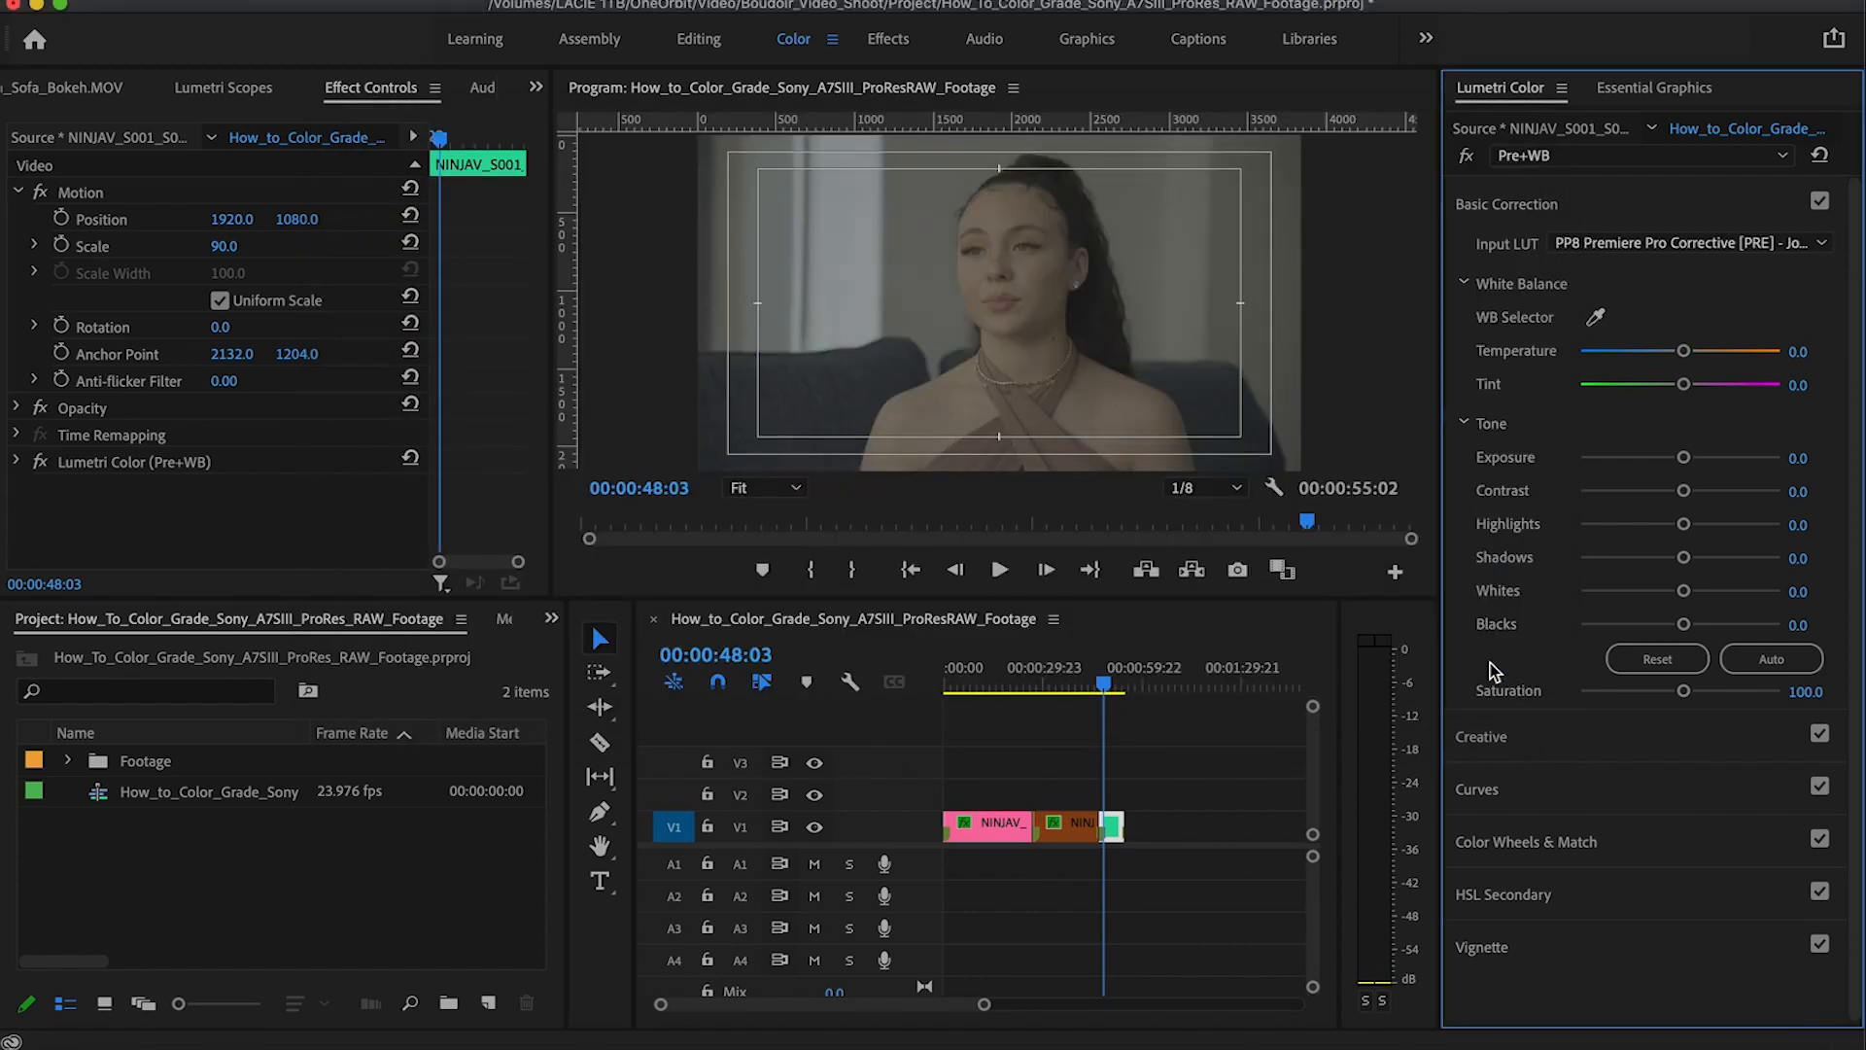
# Step: White balance the third clip by sampling the pale background beside the woman, with the Lumetri Scopes shown
pyautogui.click(212, 92)
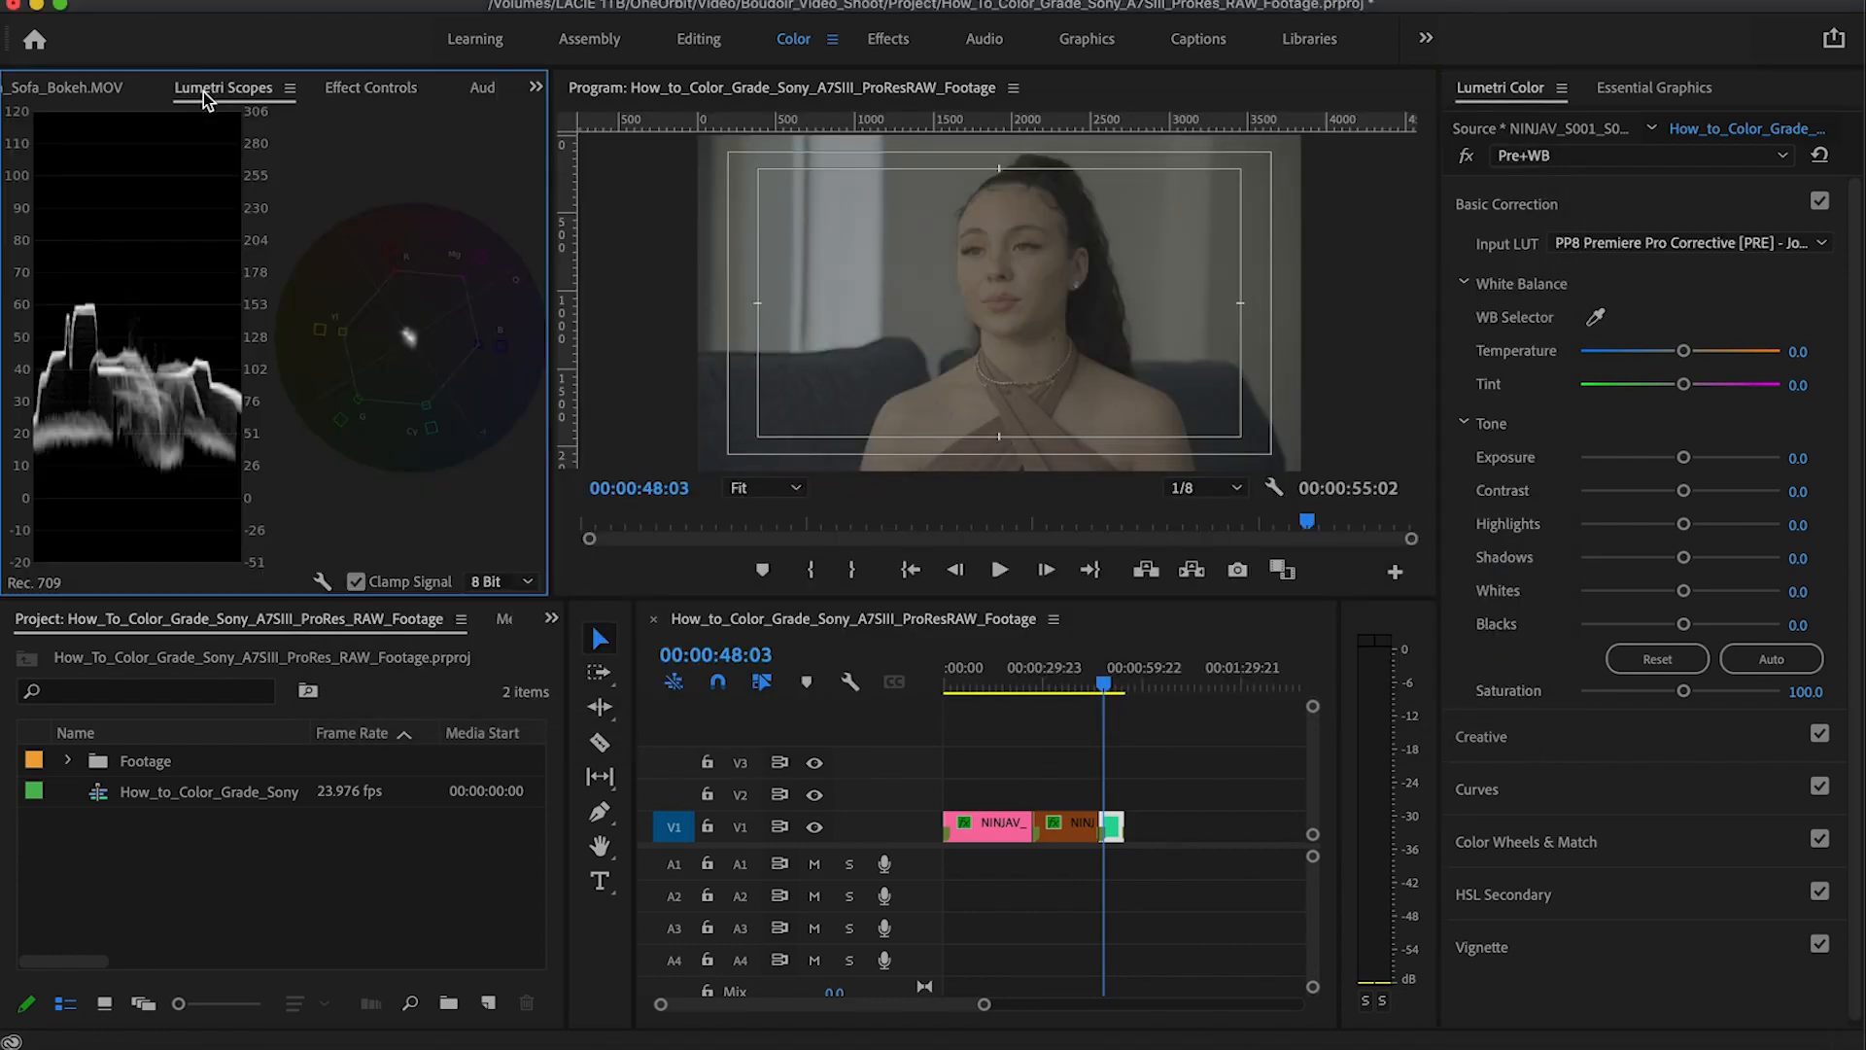
pyautogui.click(1594, 317)
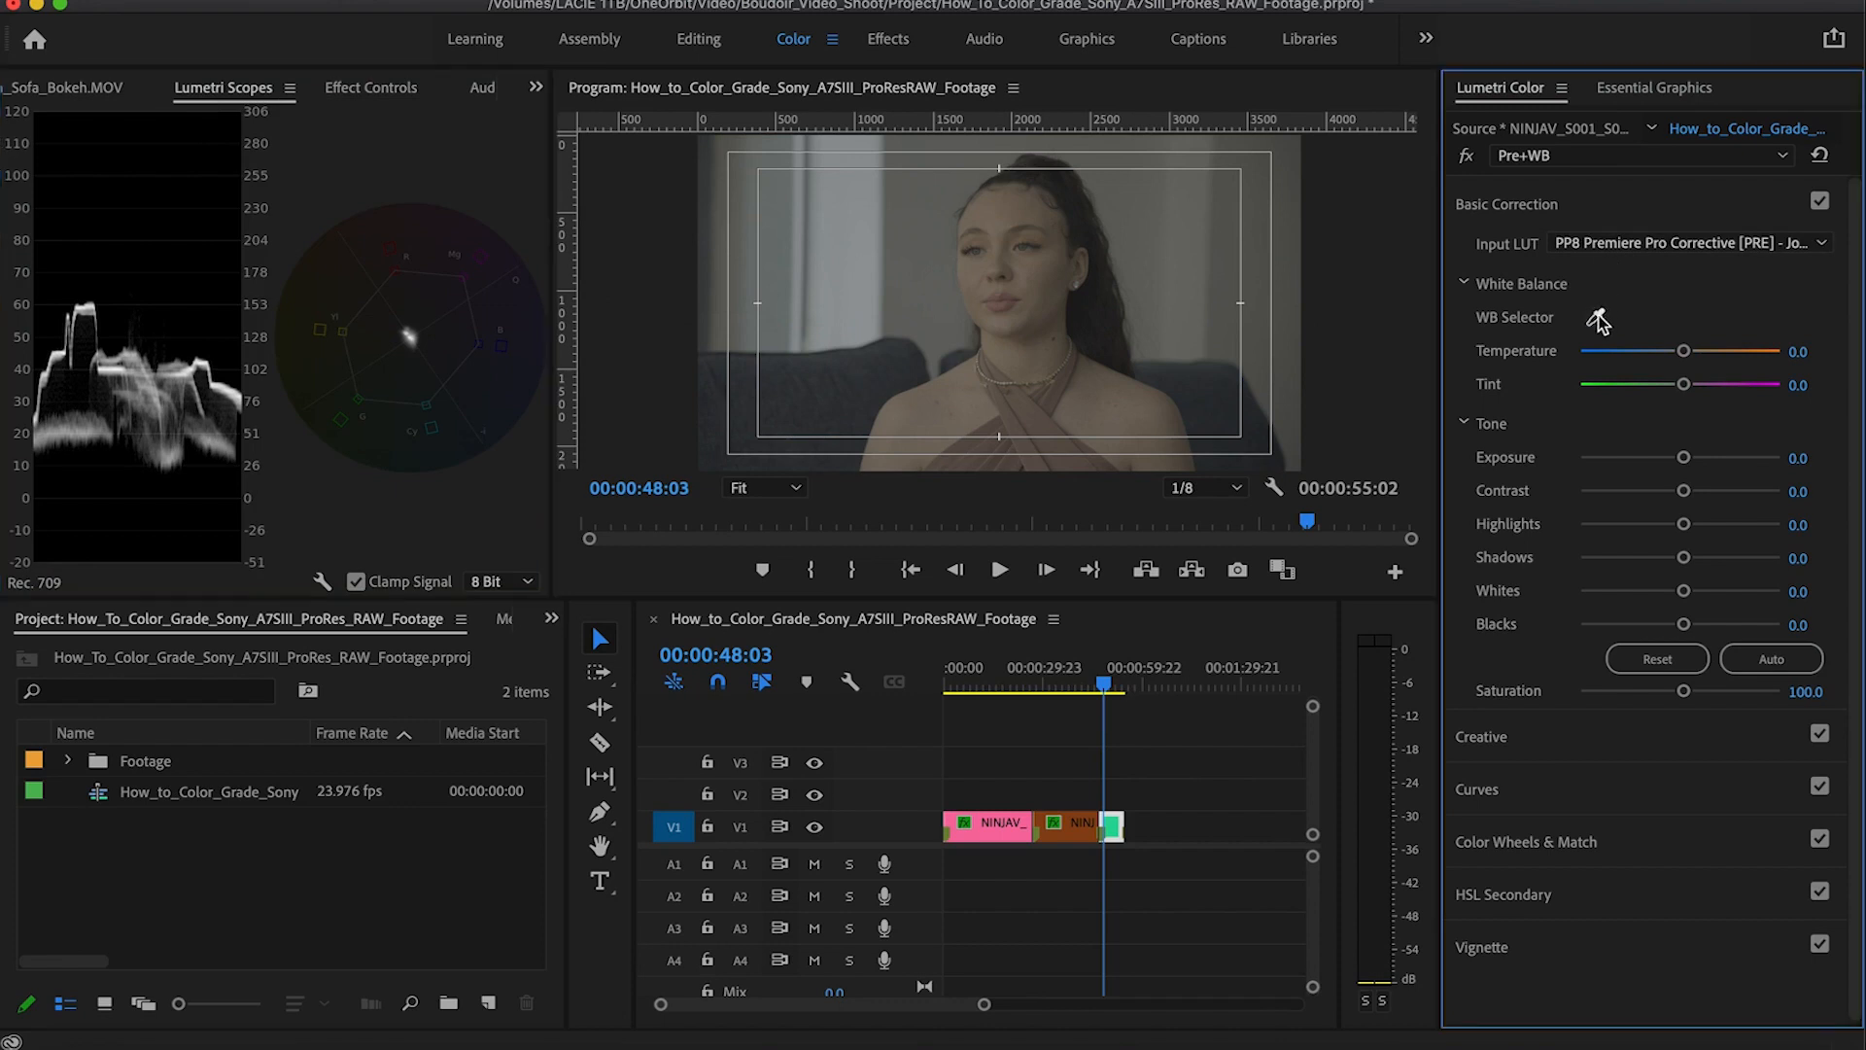
pyautogui.click(865, 265)
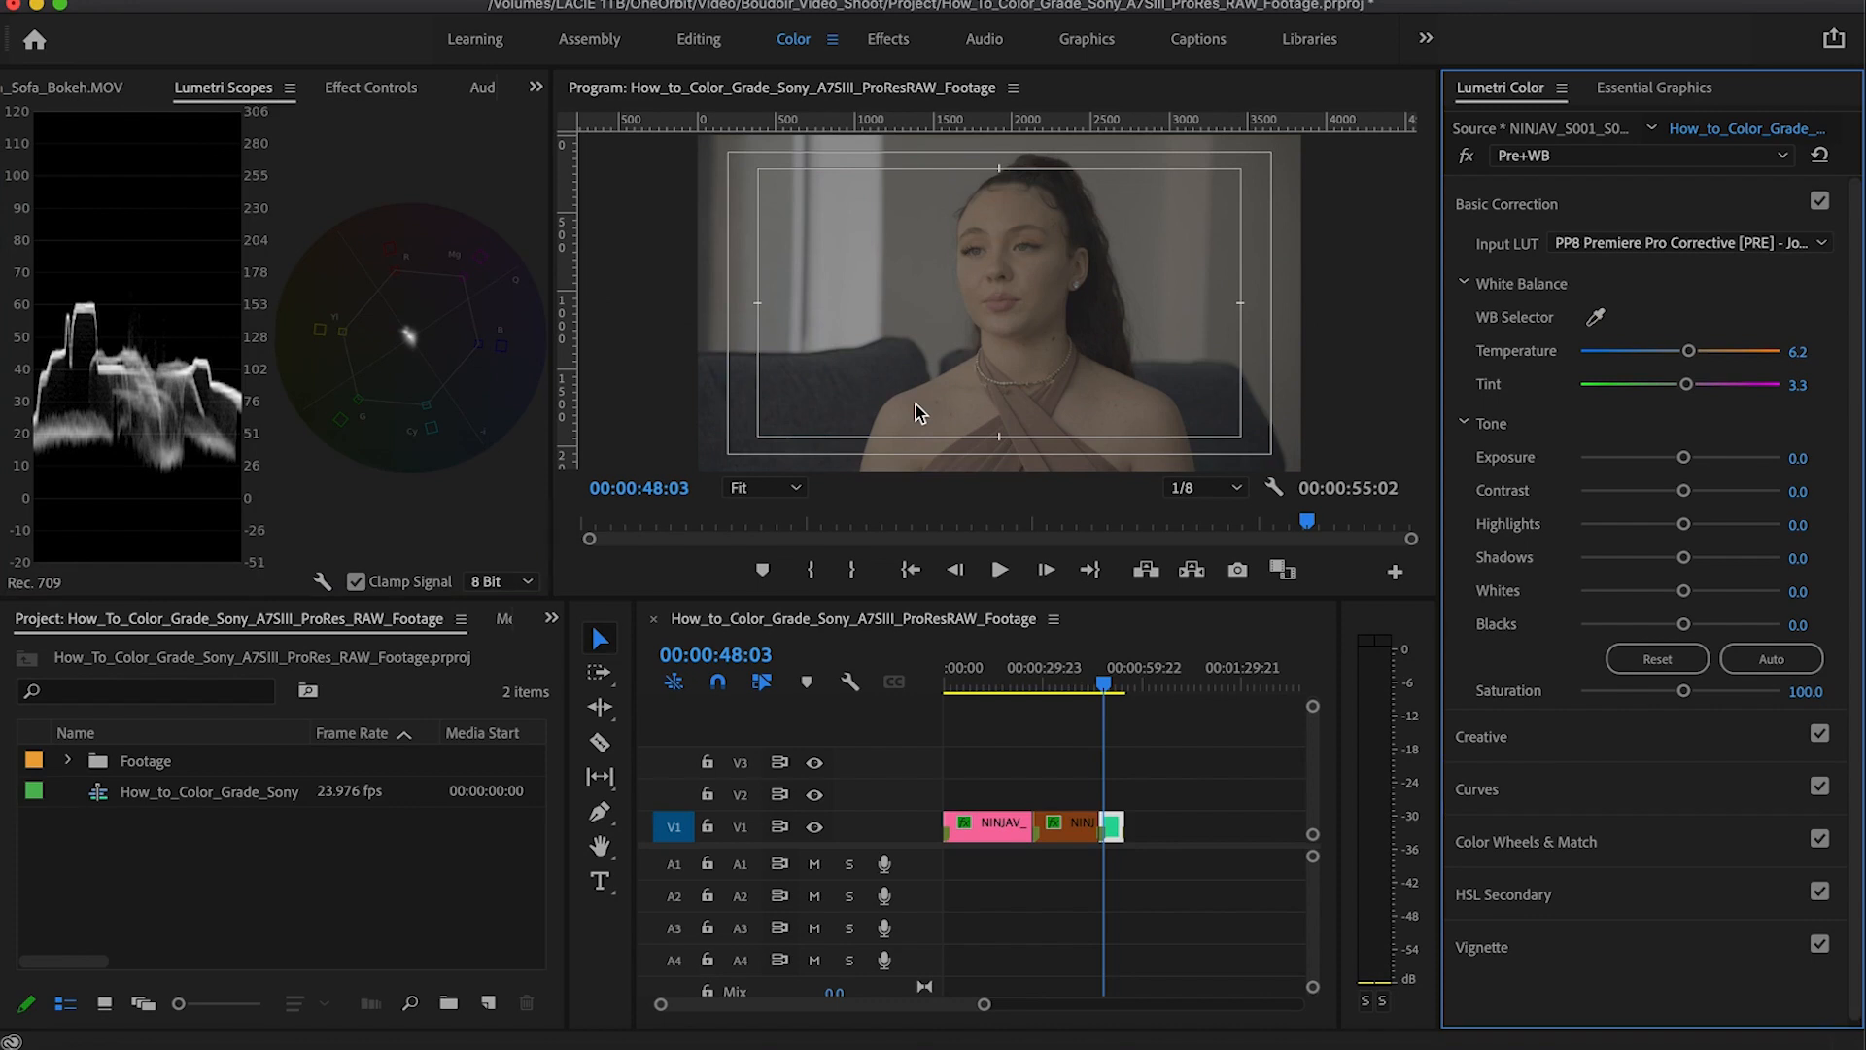
# Step: Load the A7s Alex +1 Stop [PRE] LUT from the Exposure Conversions [PRE] folder as the Pre+WB effect's Creative look
pyautogui.click(1540, 733)
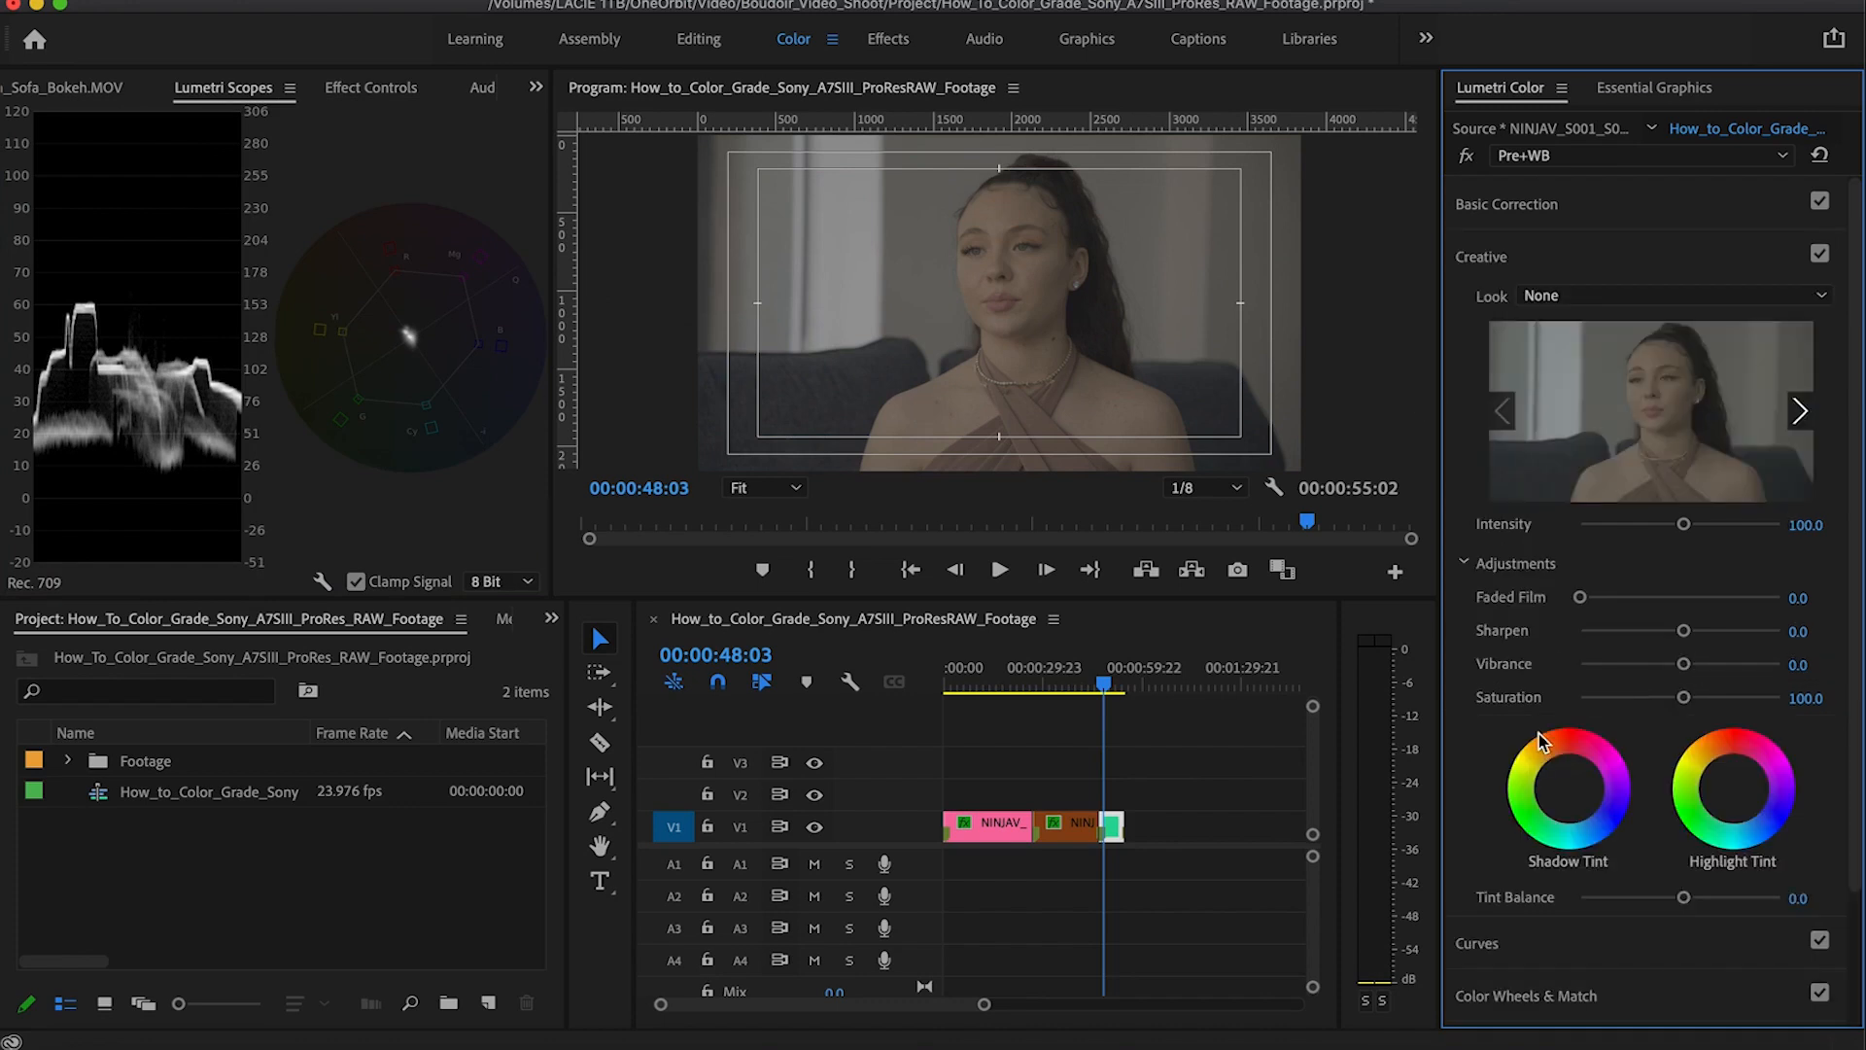
pyautogui.click(1588, 302)
pyautogui.click(1513, 375)
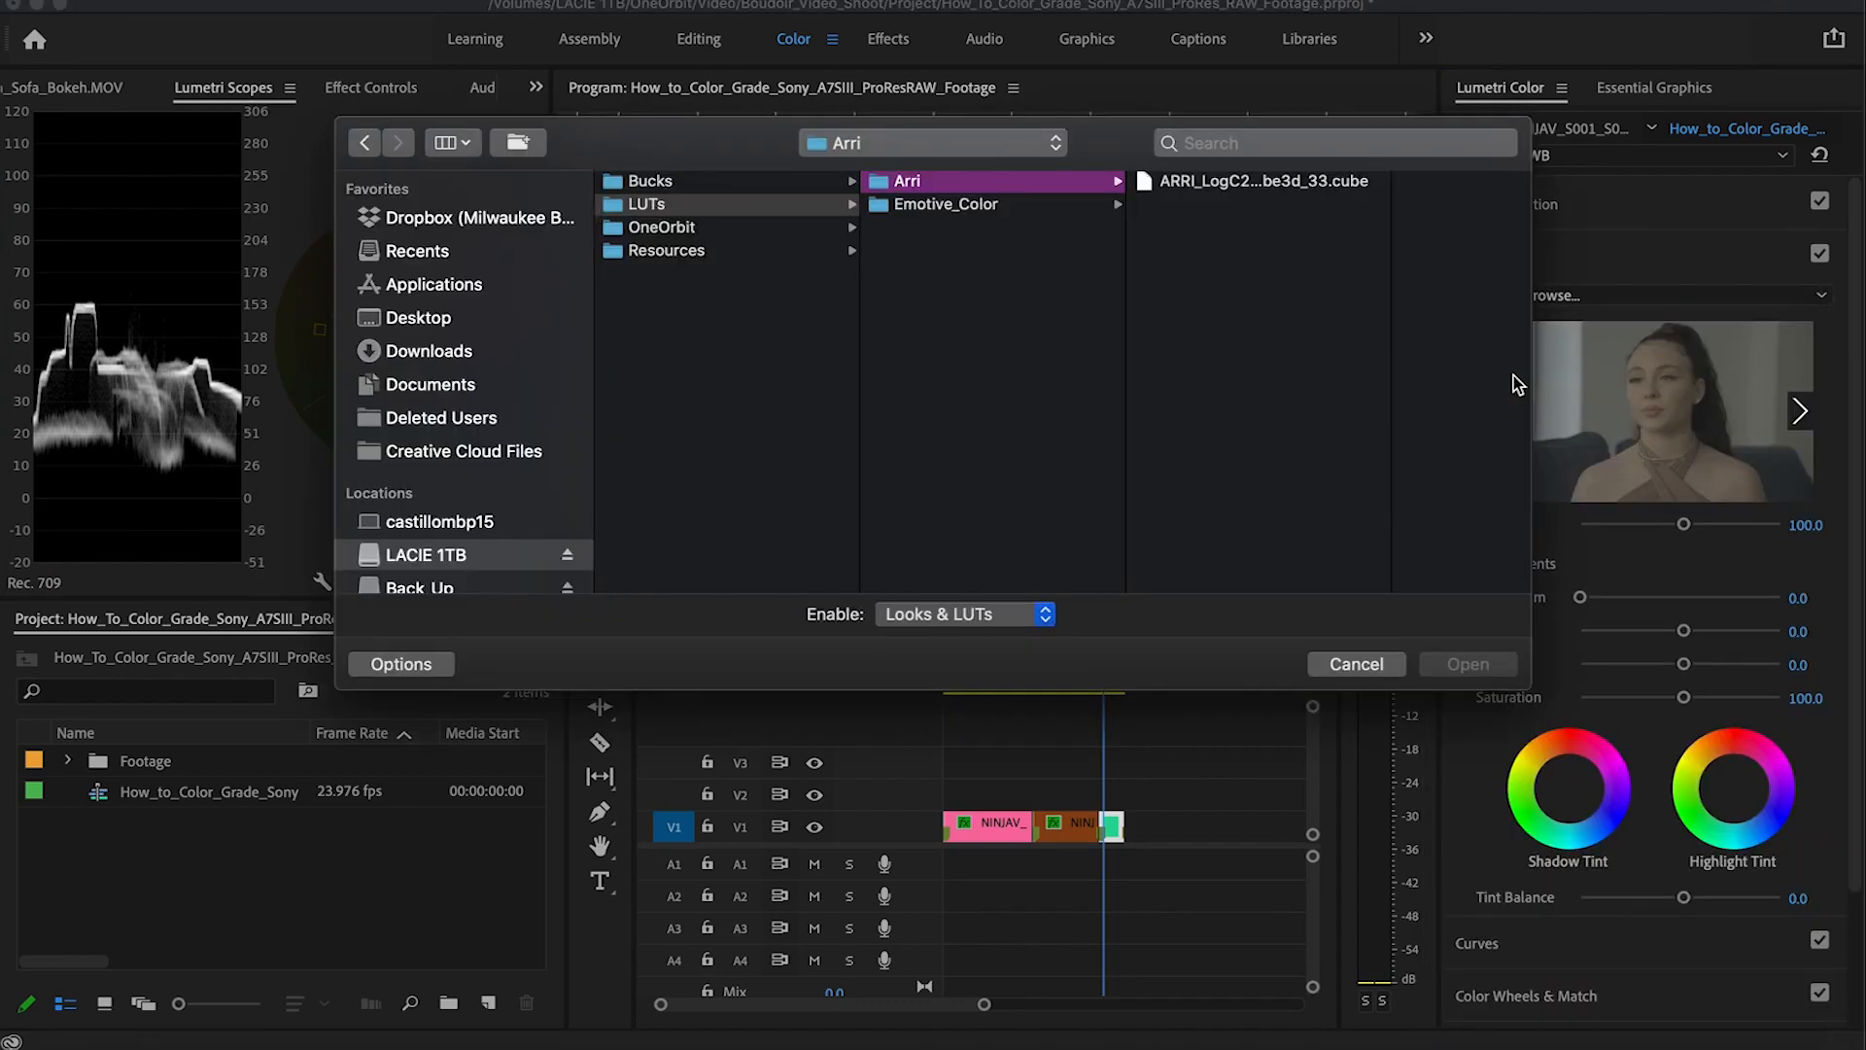
pyautogui.click(976, 205)
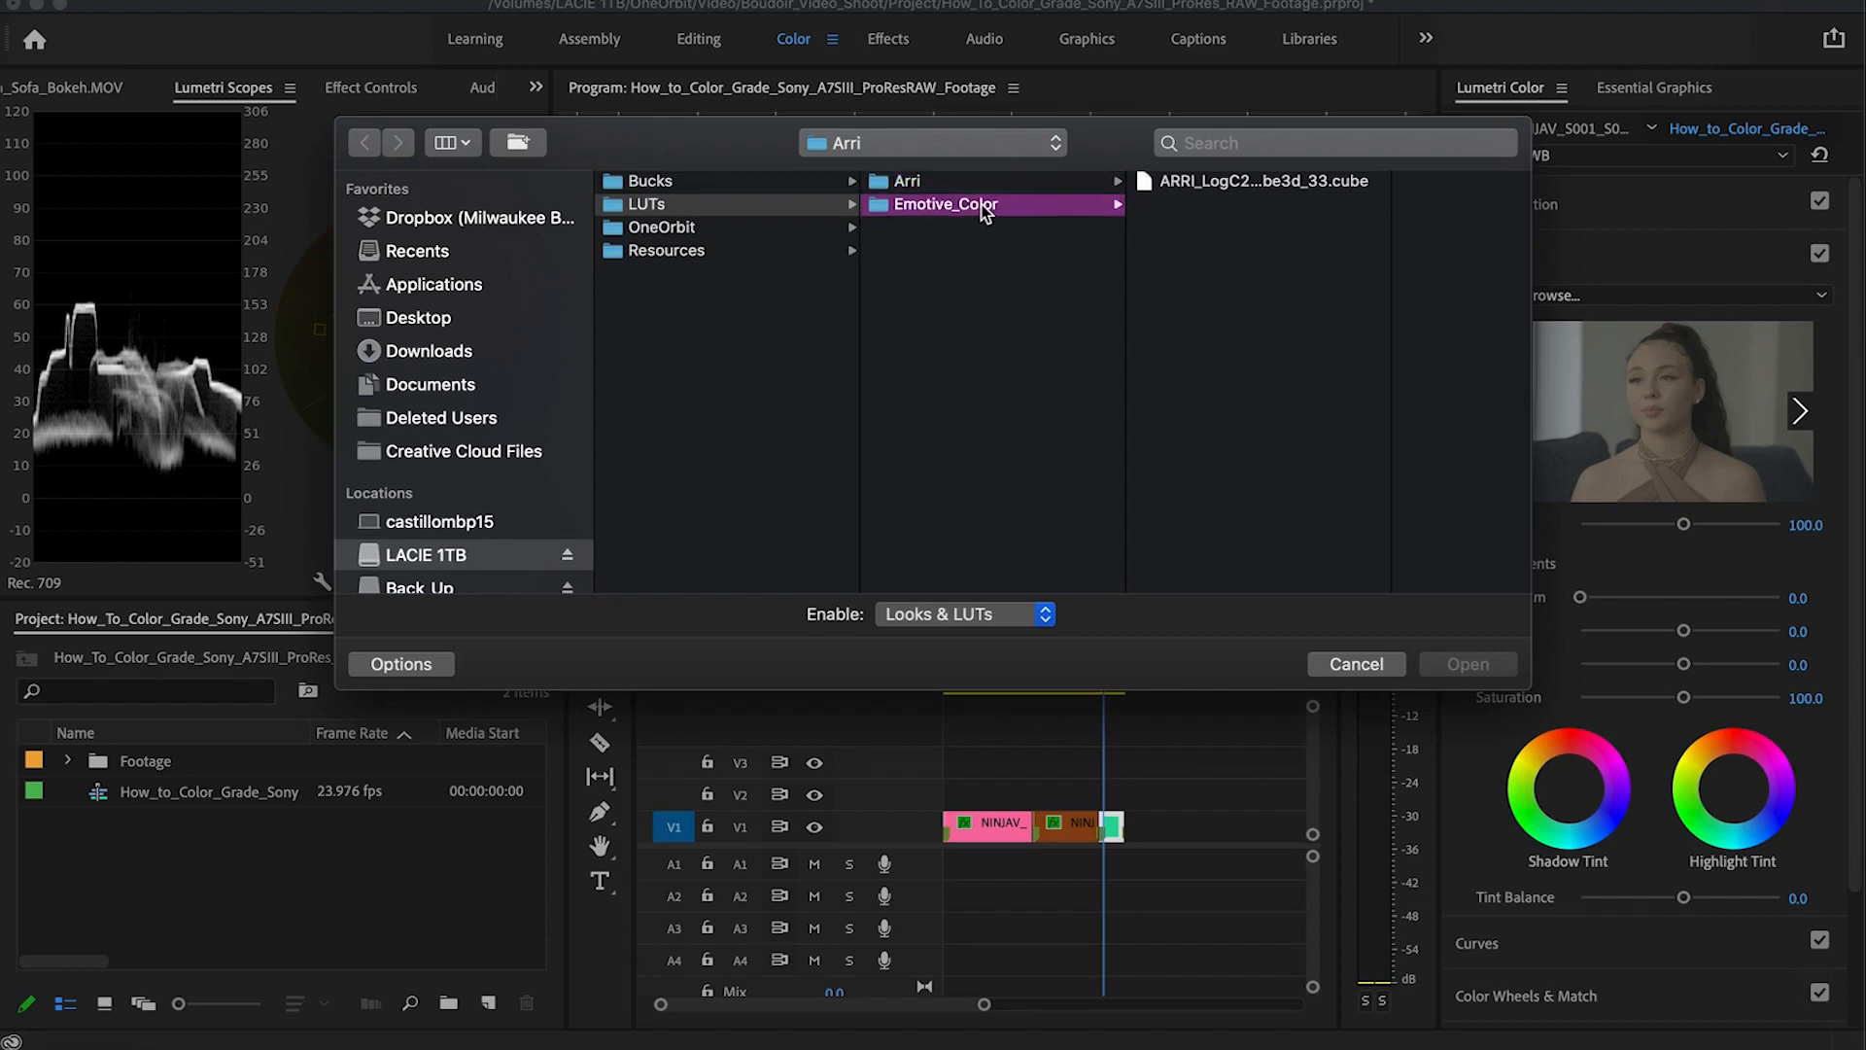
pyautogui.click(1181, 181)
pyautogui.click(1307, 185)
pyautogui.press('Down')
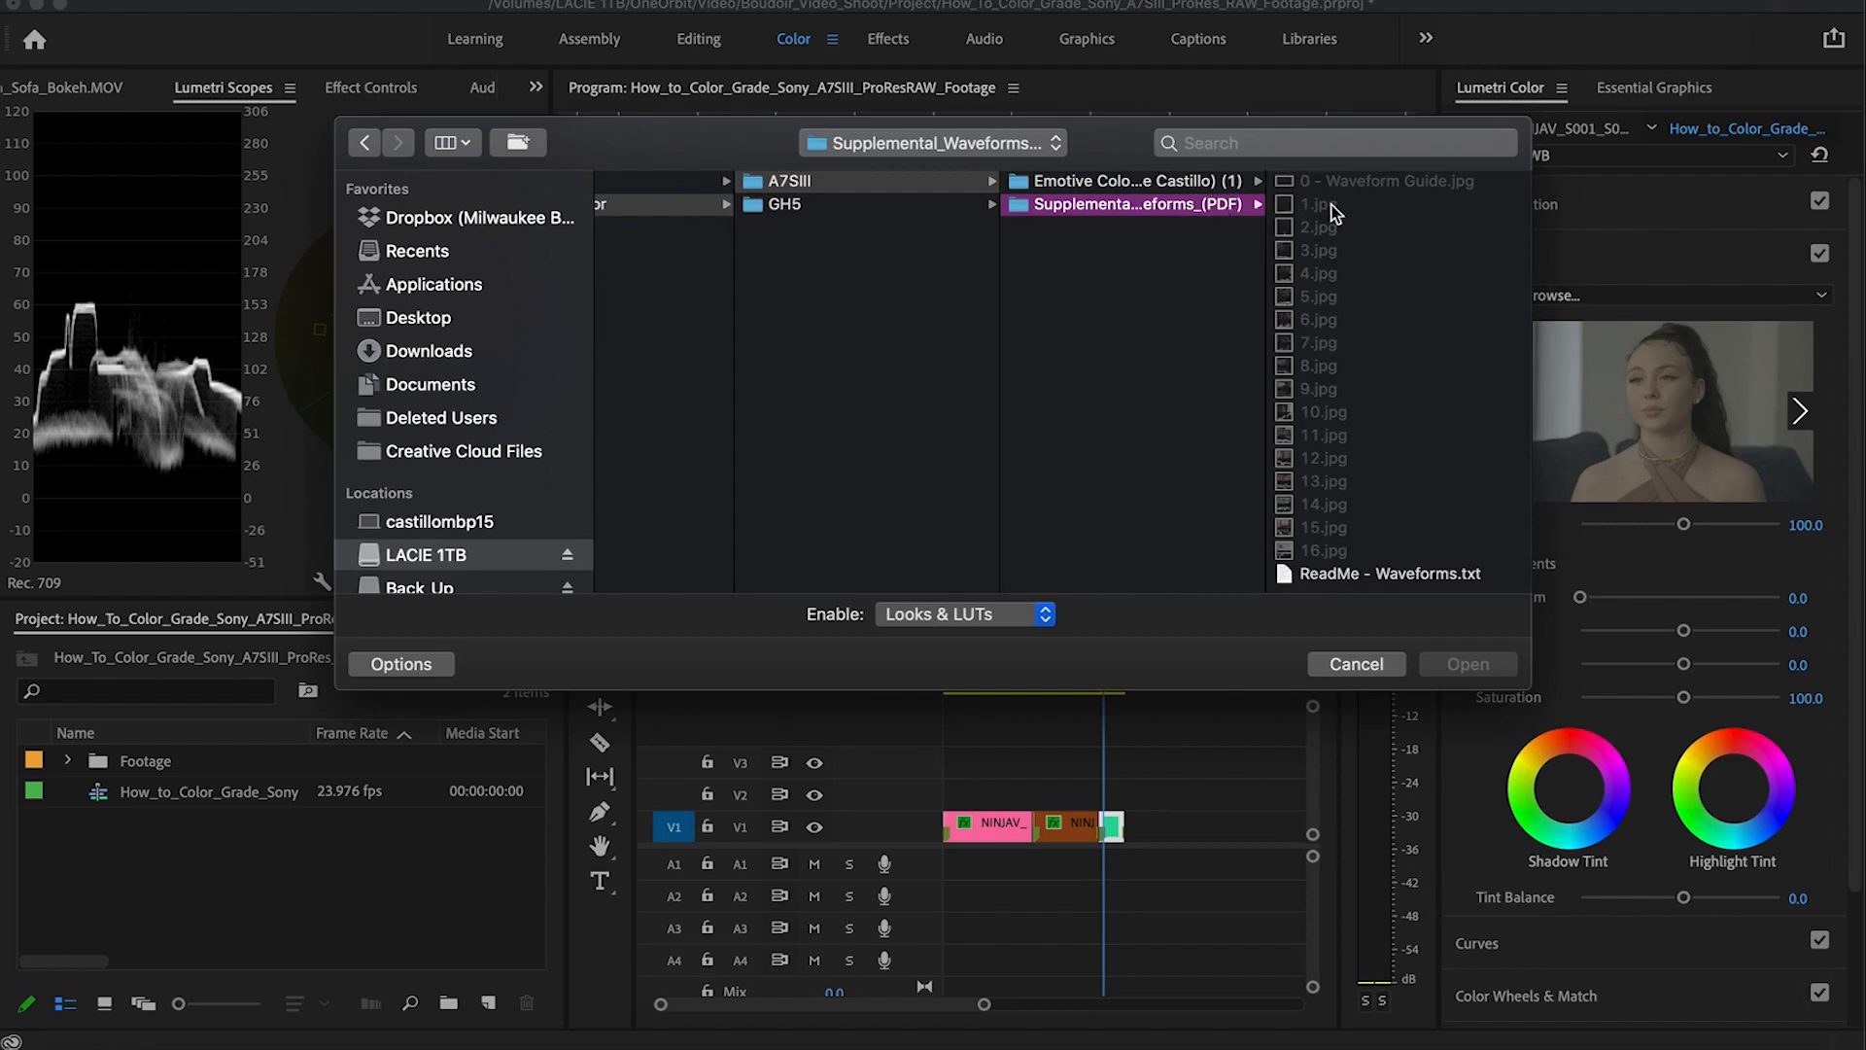
pyautogui.press('Up')
pyautogui.click(1329, 183)
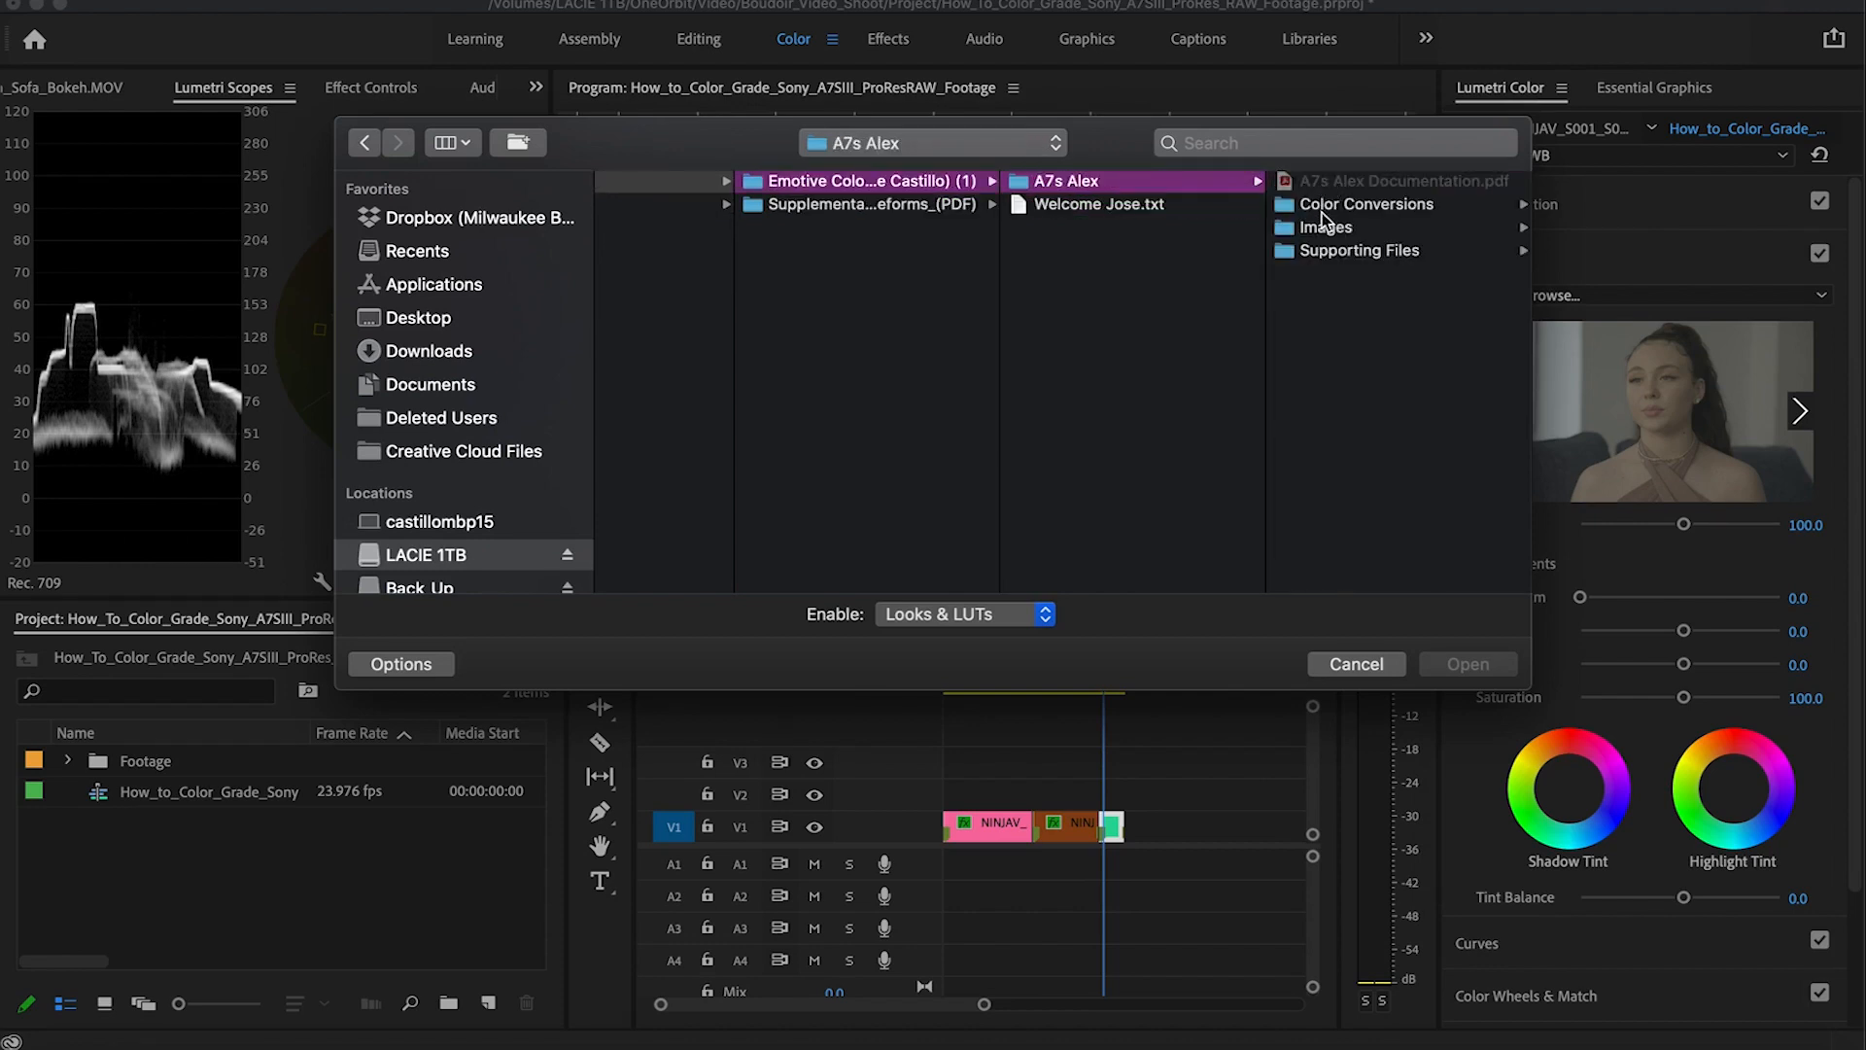
pyautogui.click(1344, 251)
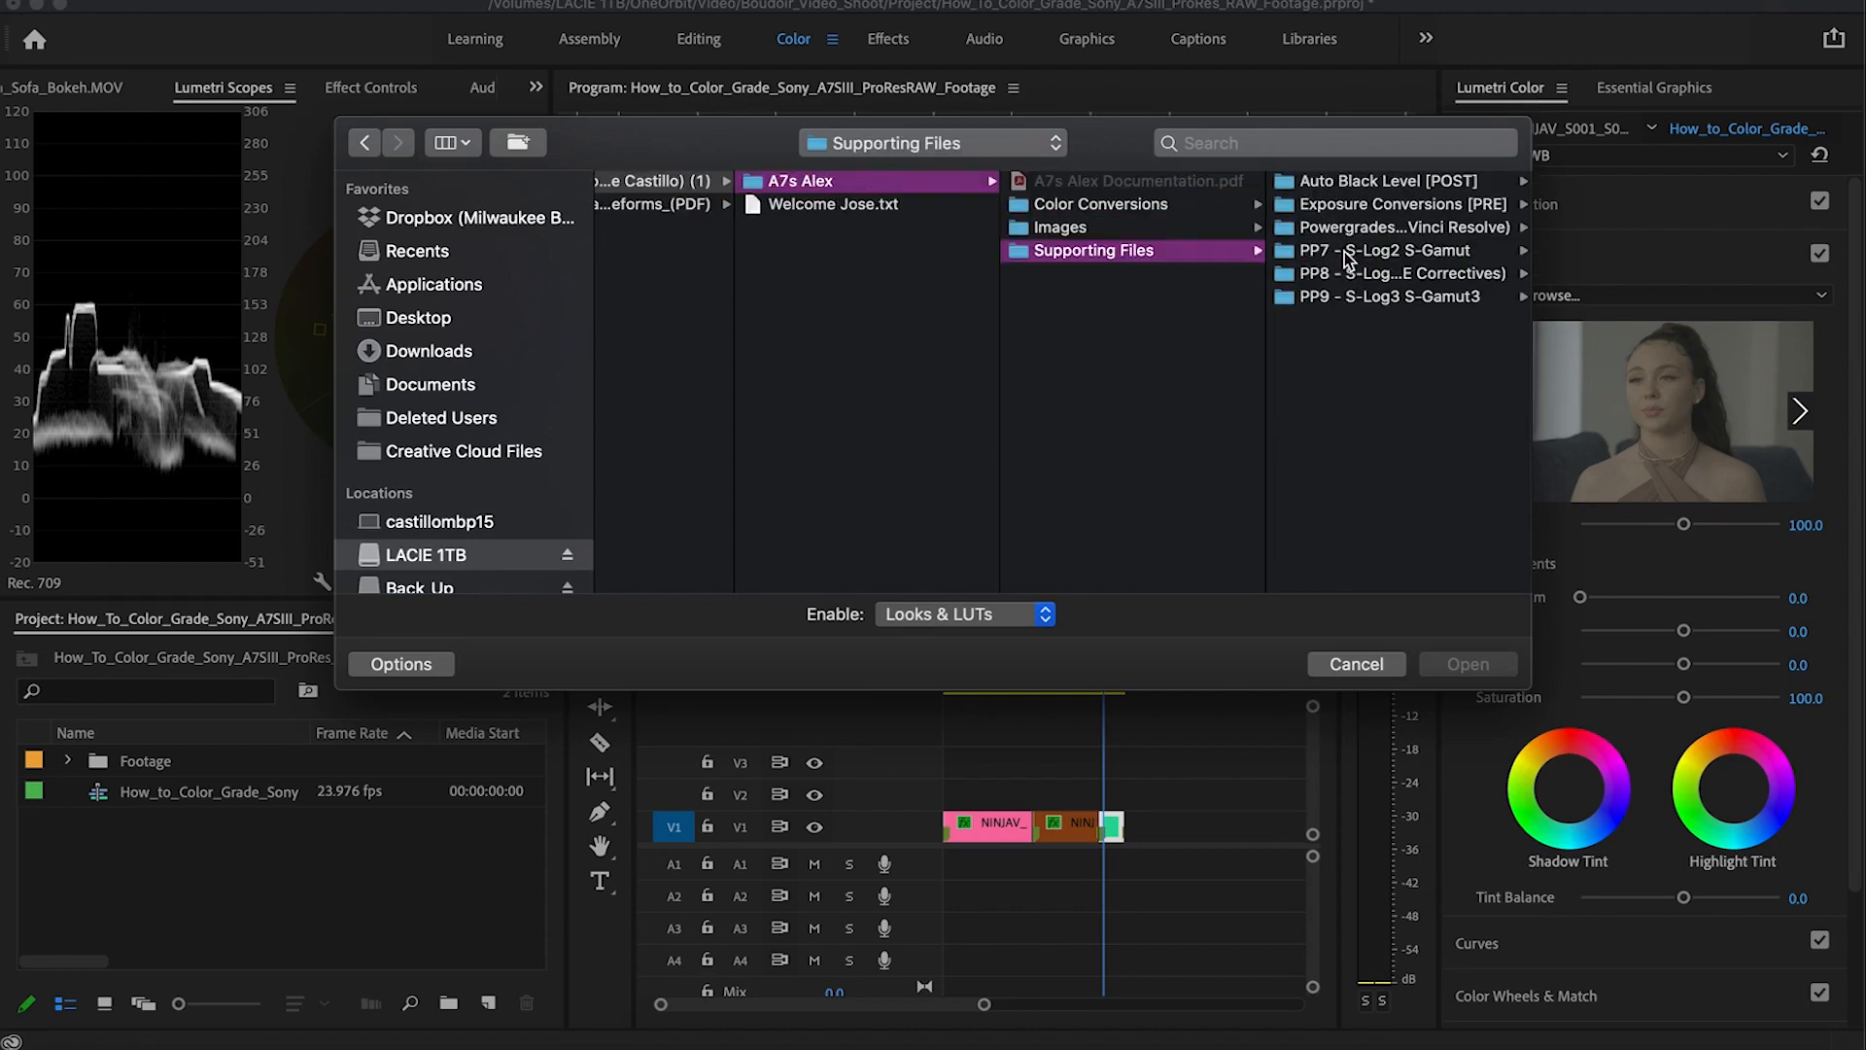
pyautogui.click(1361, 206)
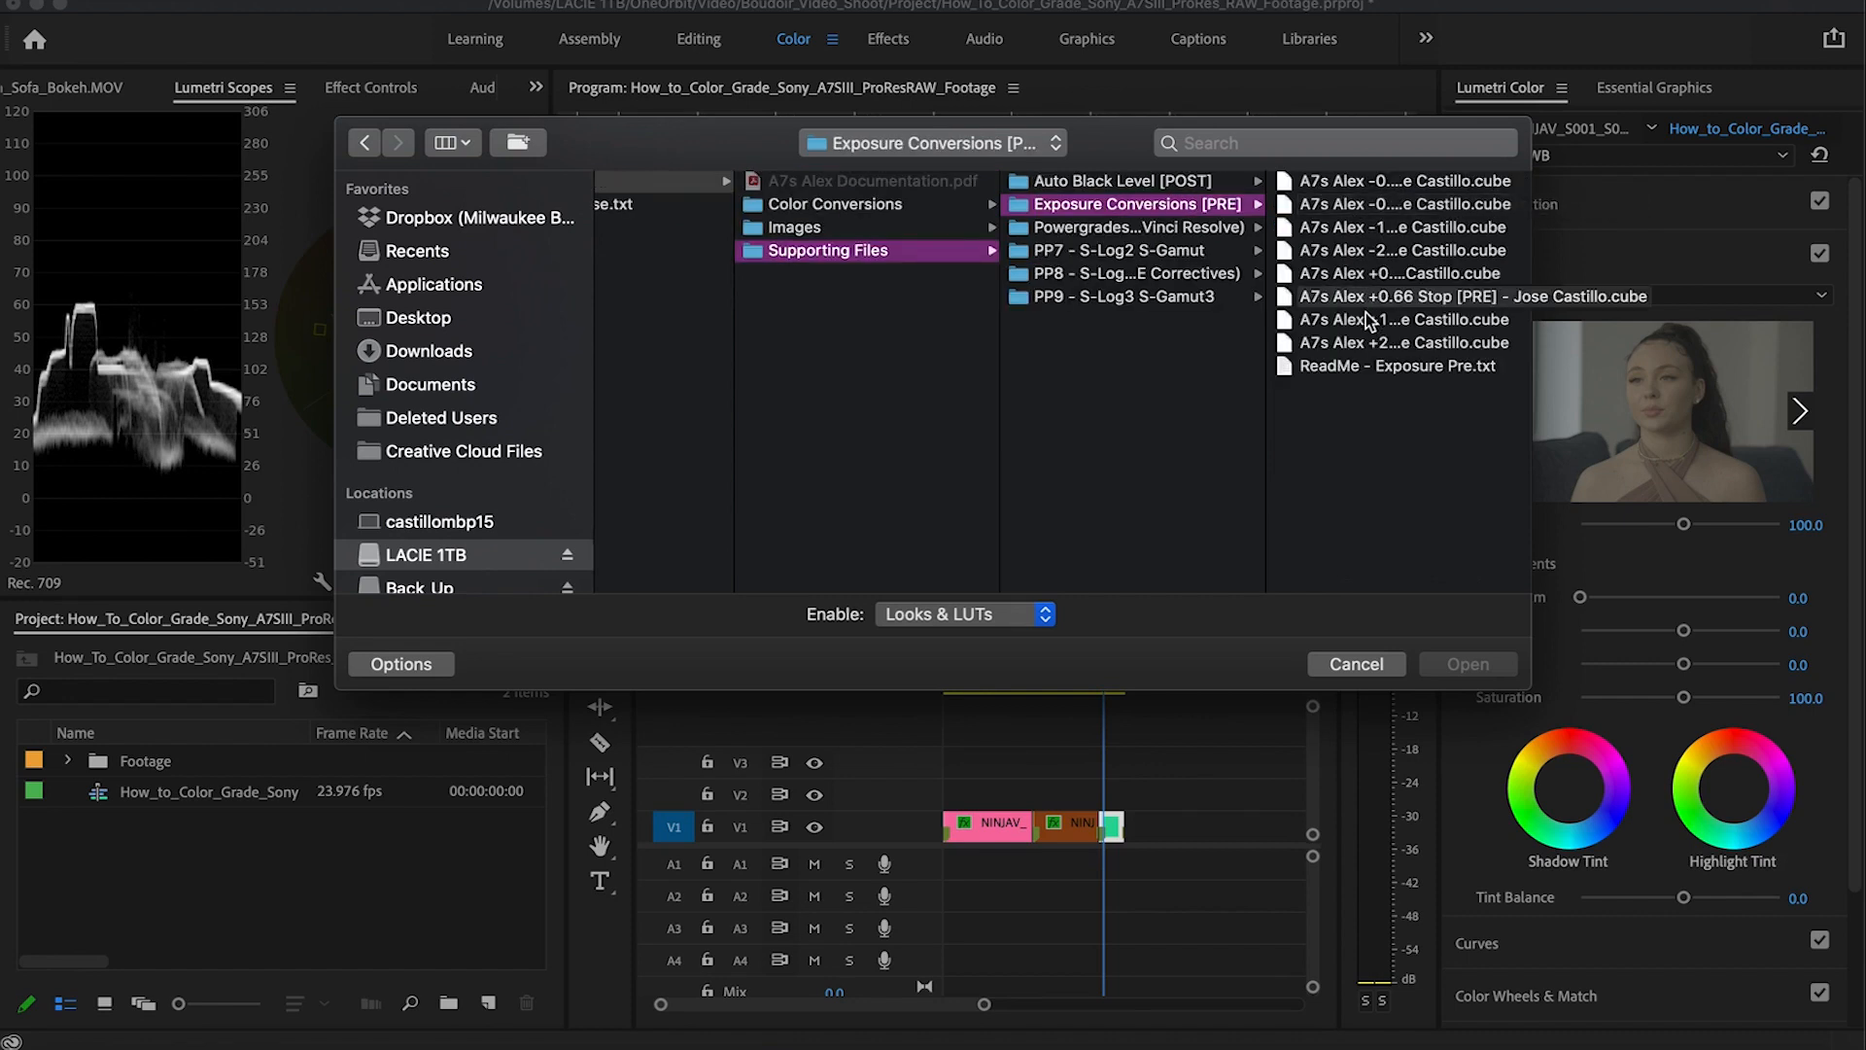
pyautogui.click(1369, 318)
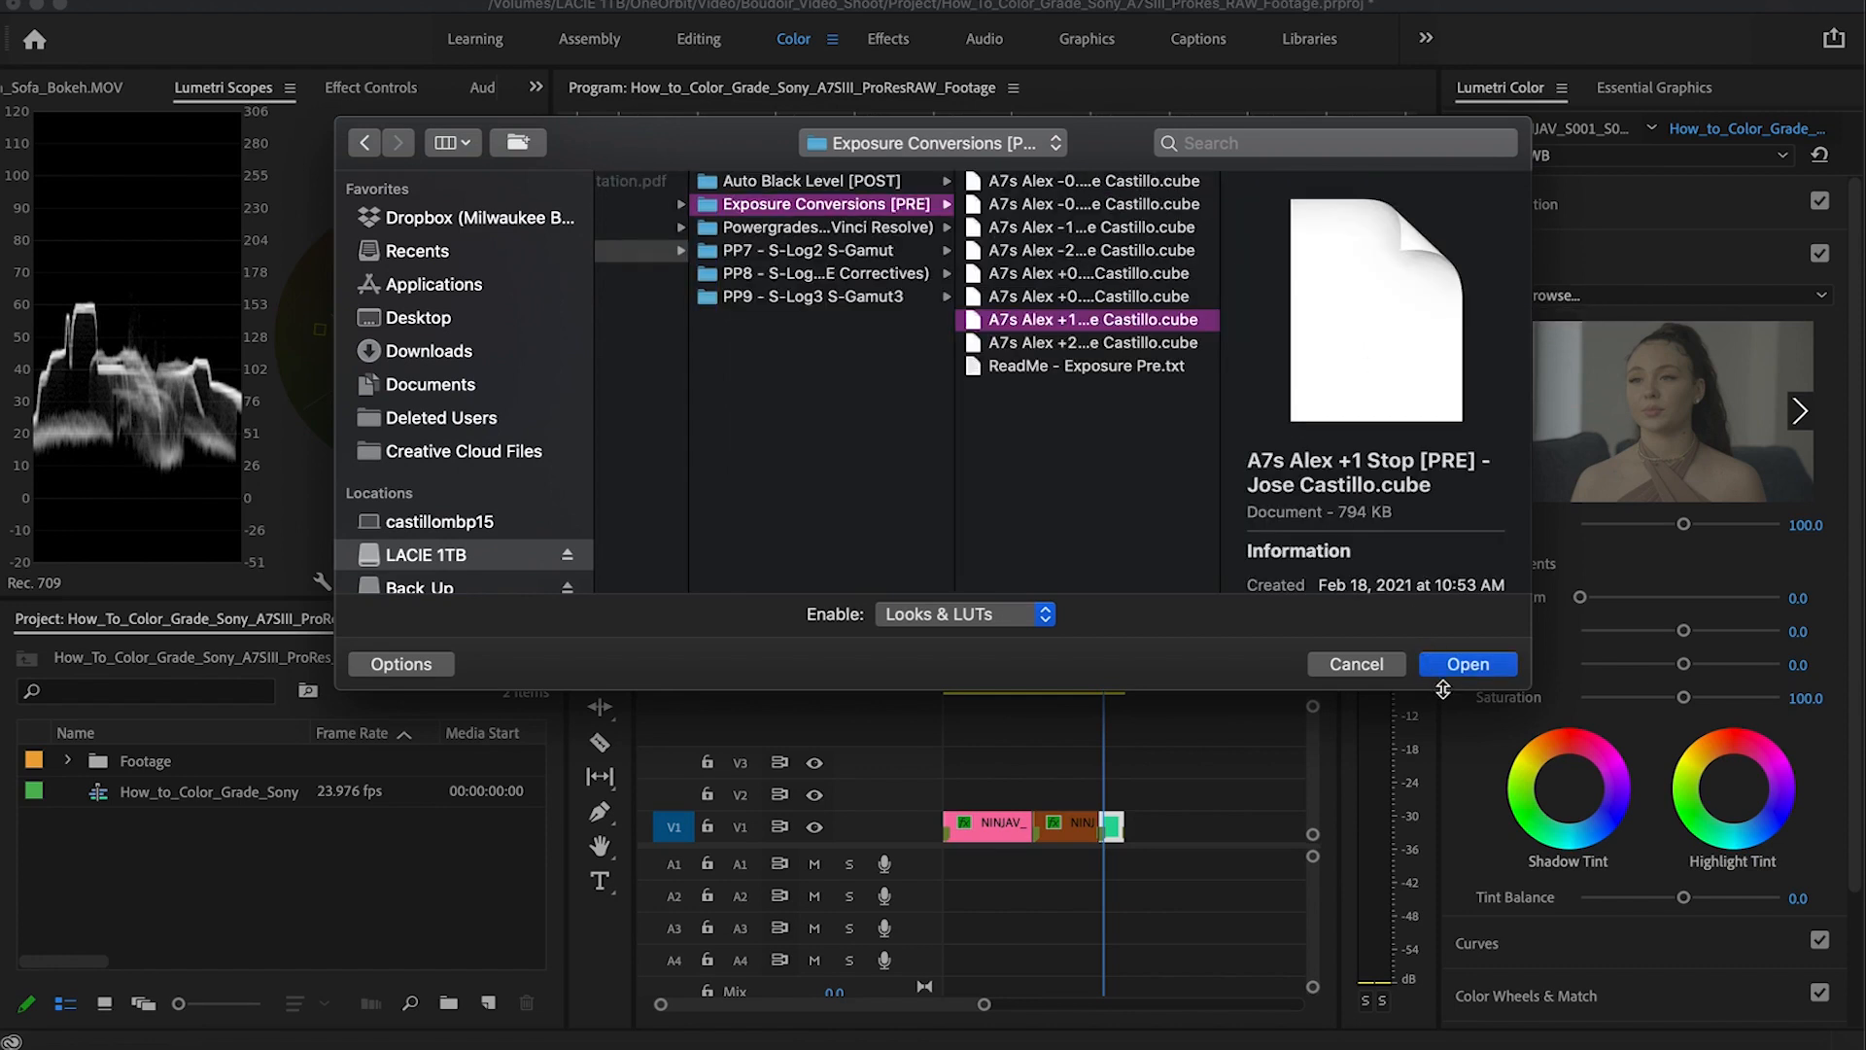
pyautogui.click(1460, 662)
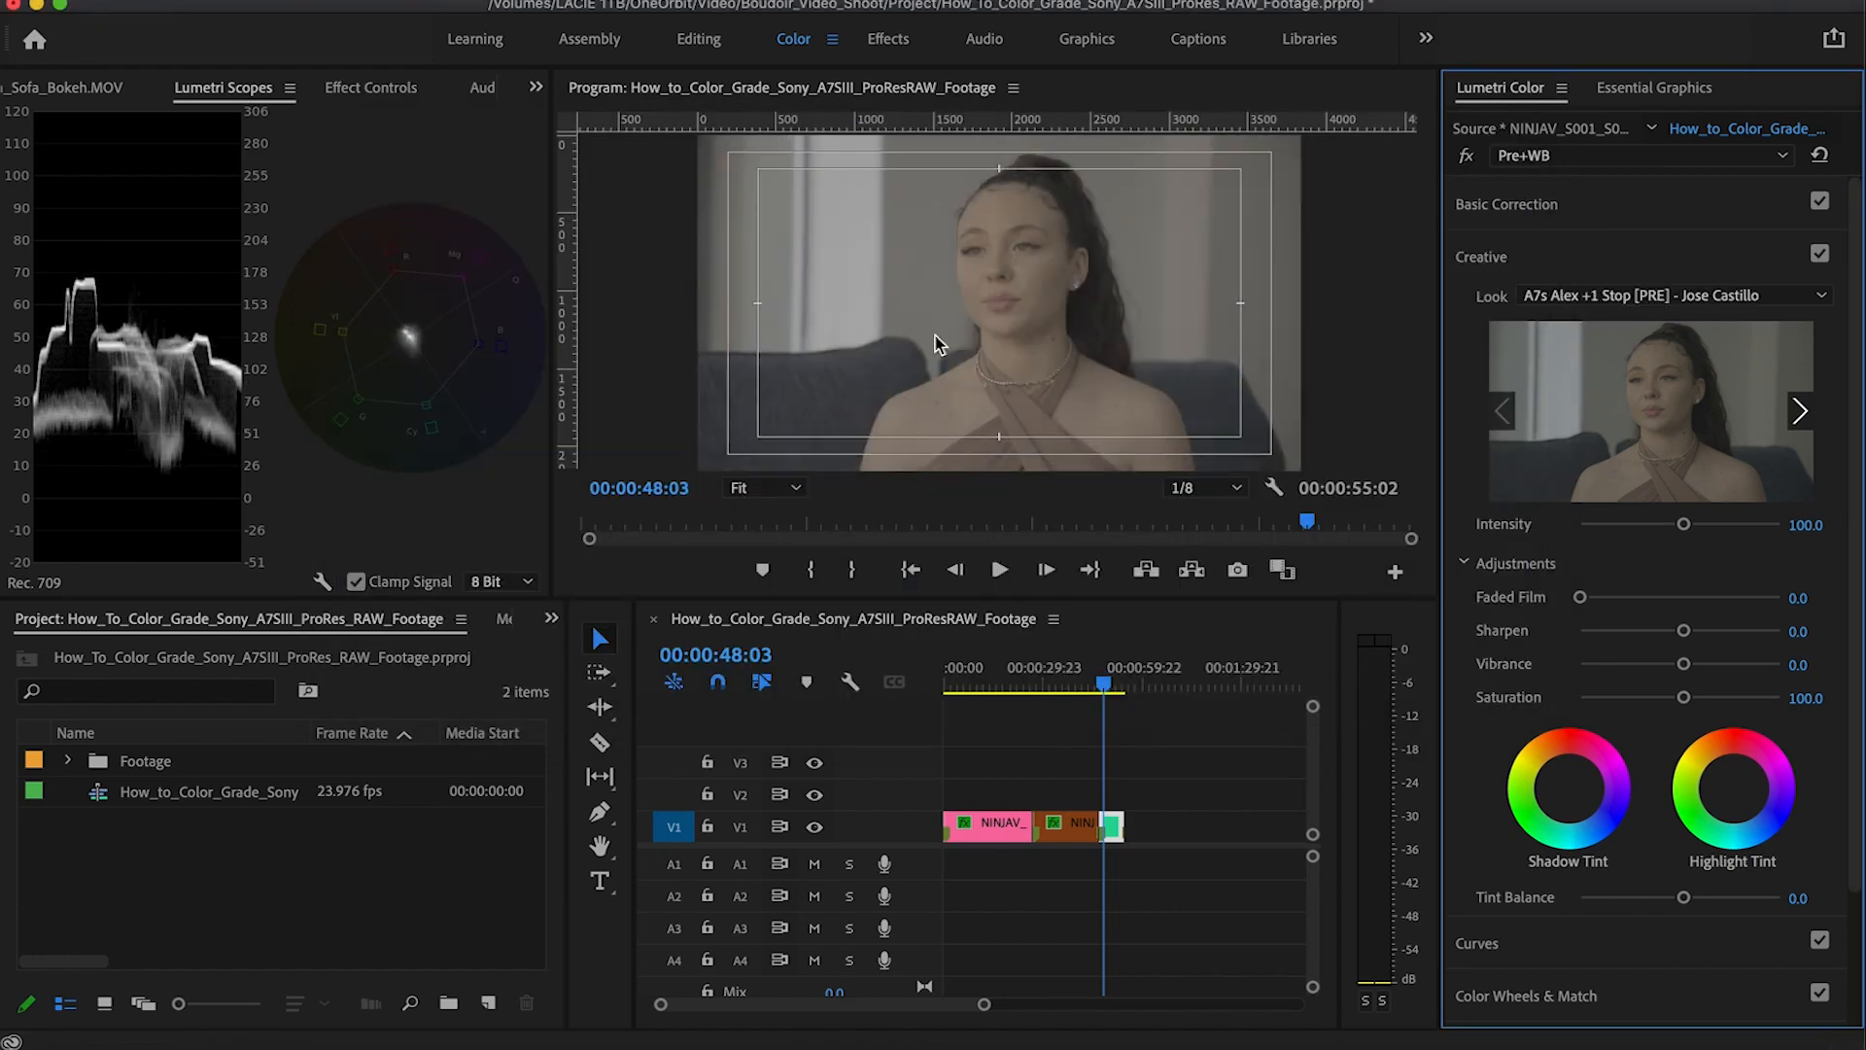
# Step: Add a second Lumetri Color effect to the third clip and rename it Conv+Post
pyautogui.click(1479, 260)
pyautogui.click(409, 88)
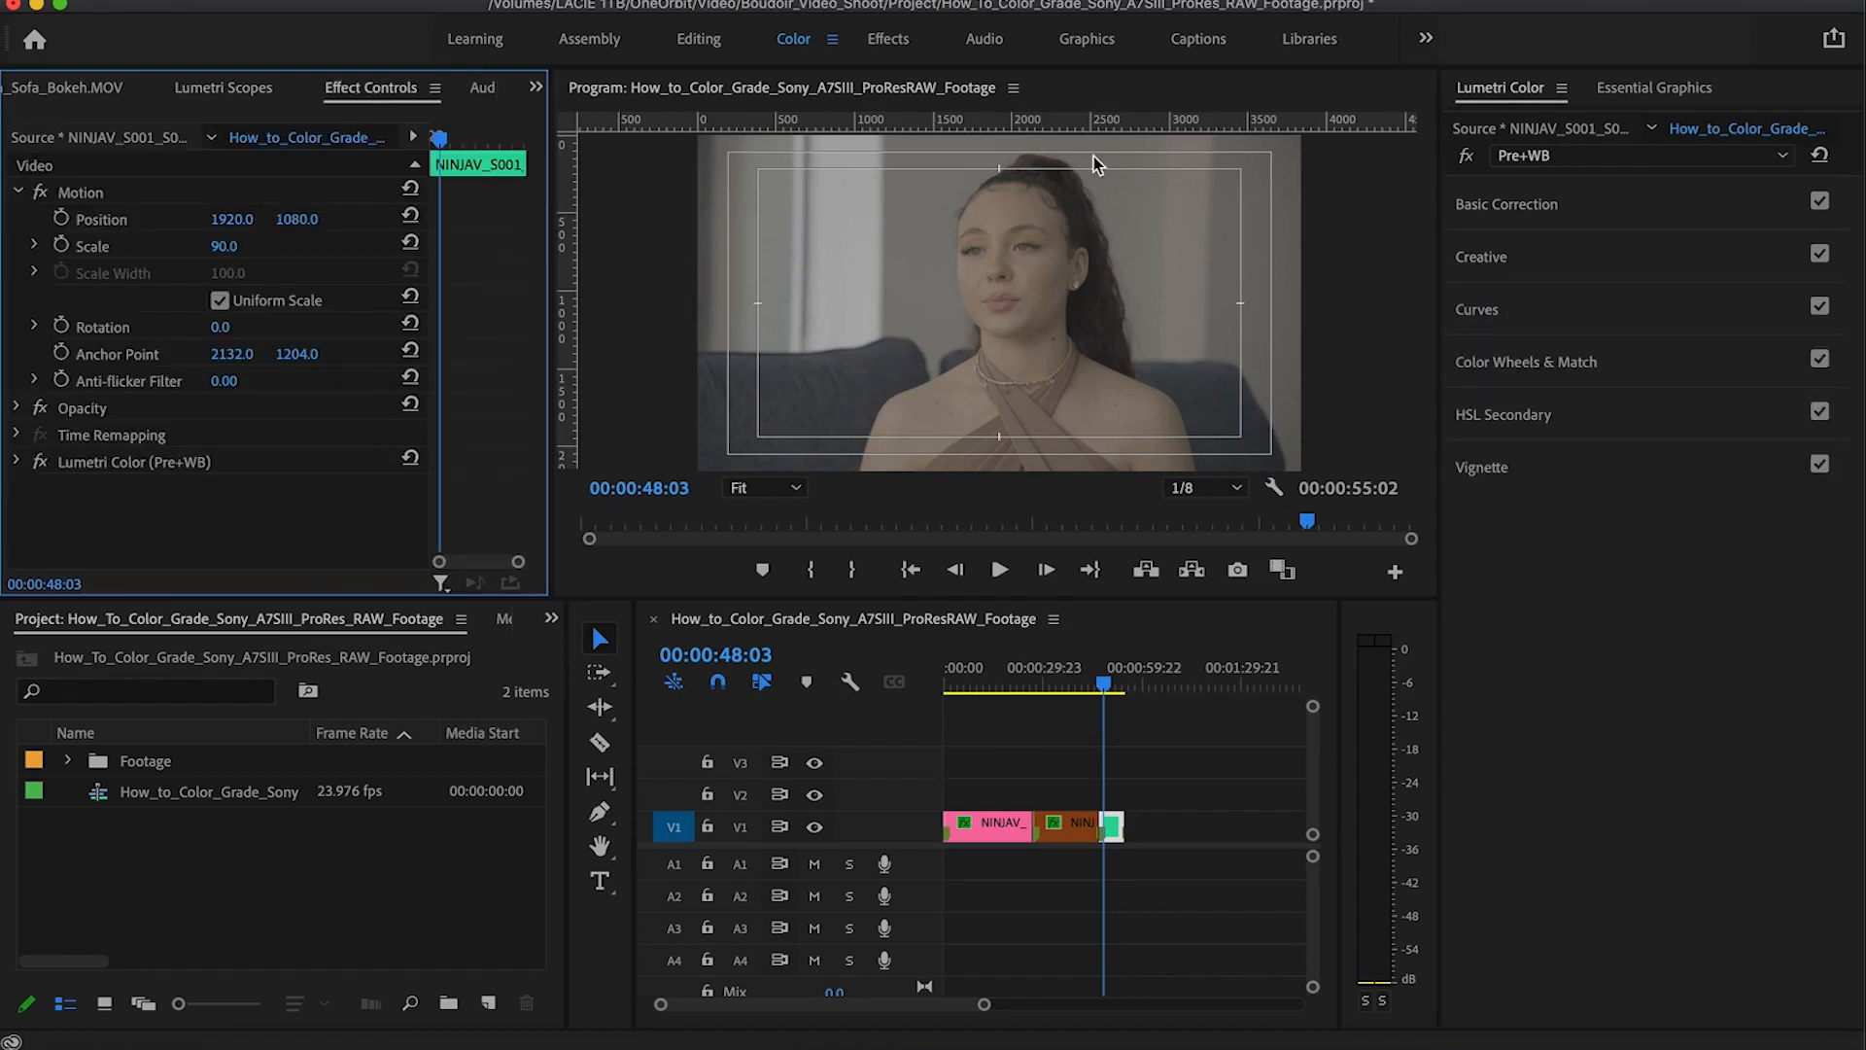
pyautogui.click(1526, 157)
pyautogui.click(1554, 216)
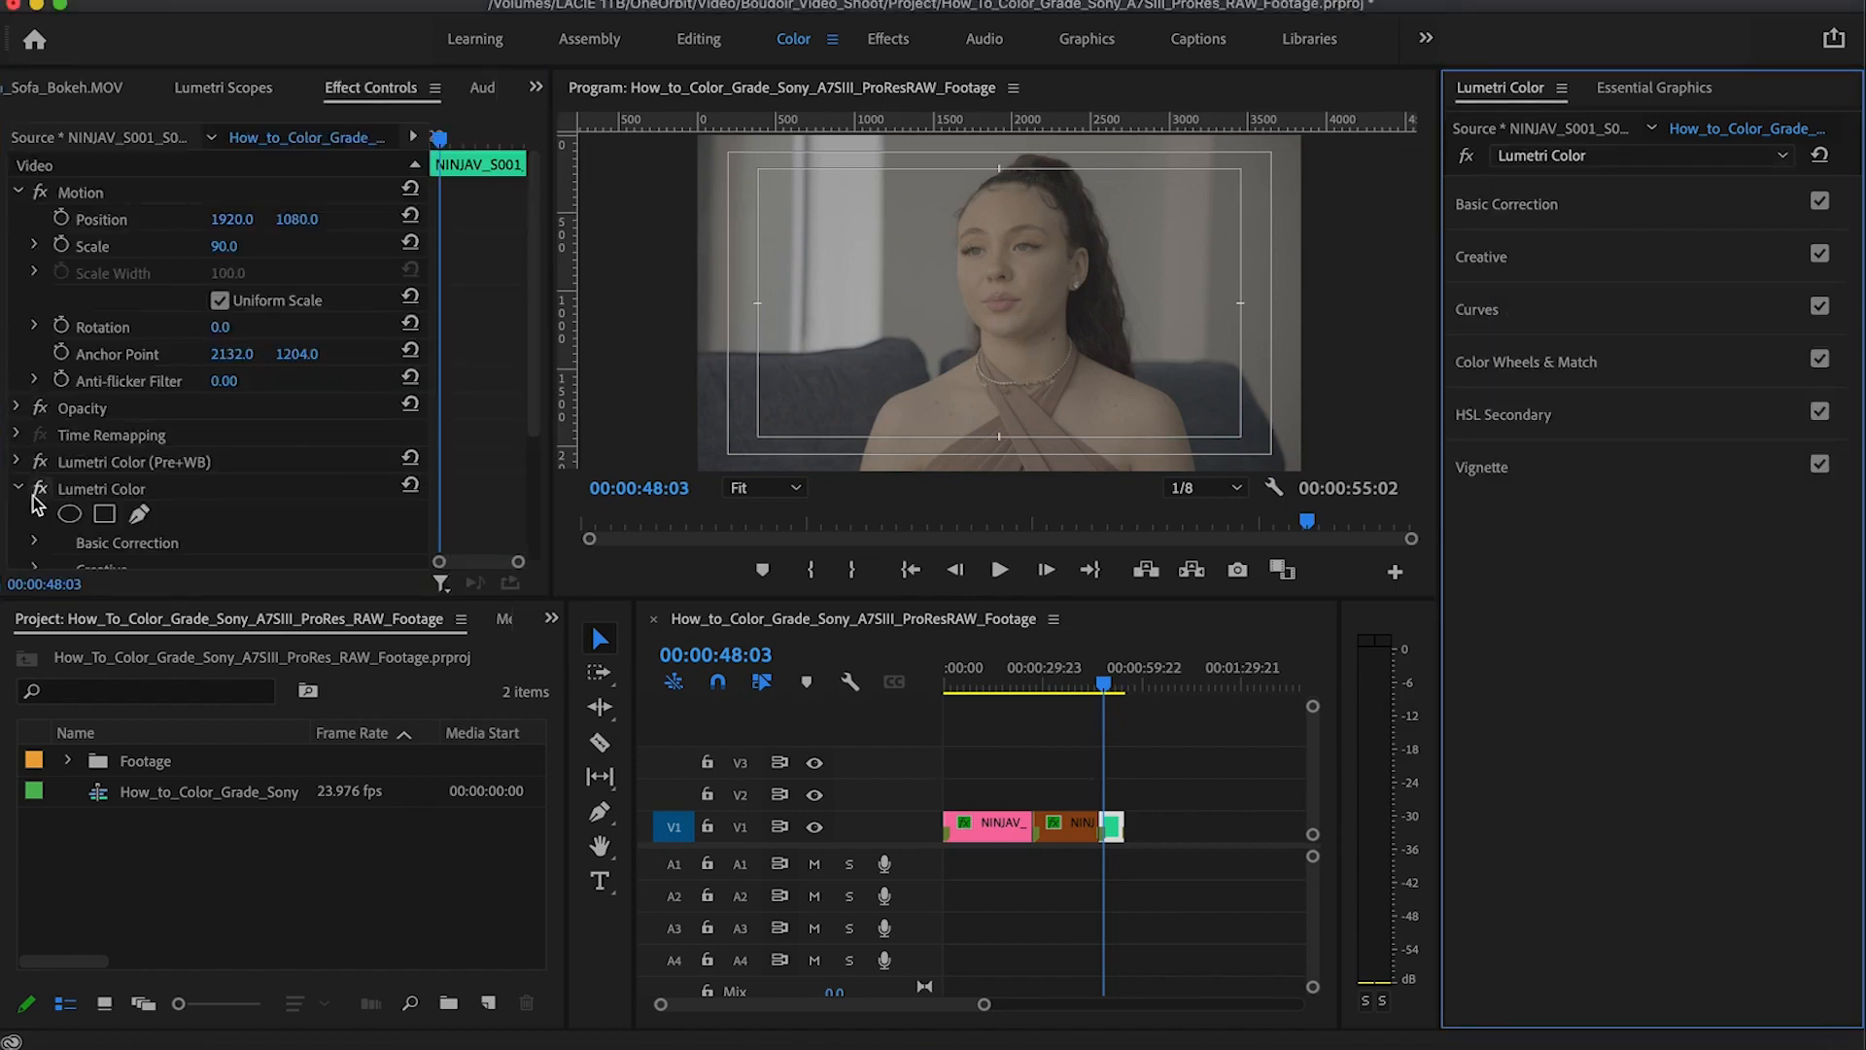
pyautogui.click(1542, 157)
pyautogui.click(1543, 272)
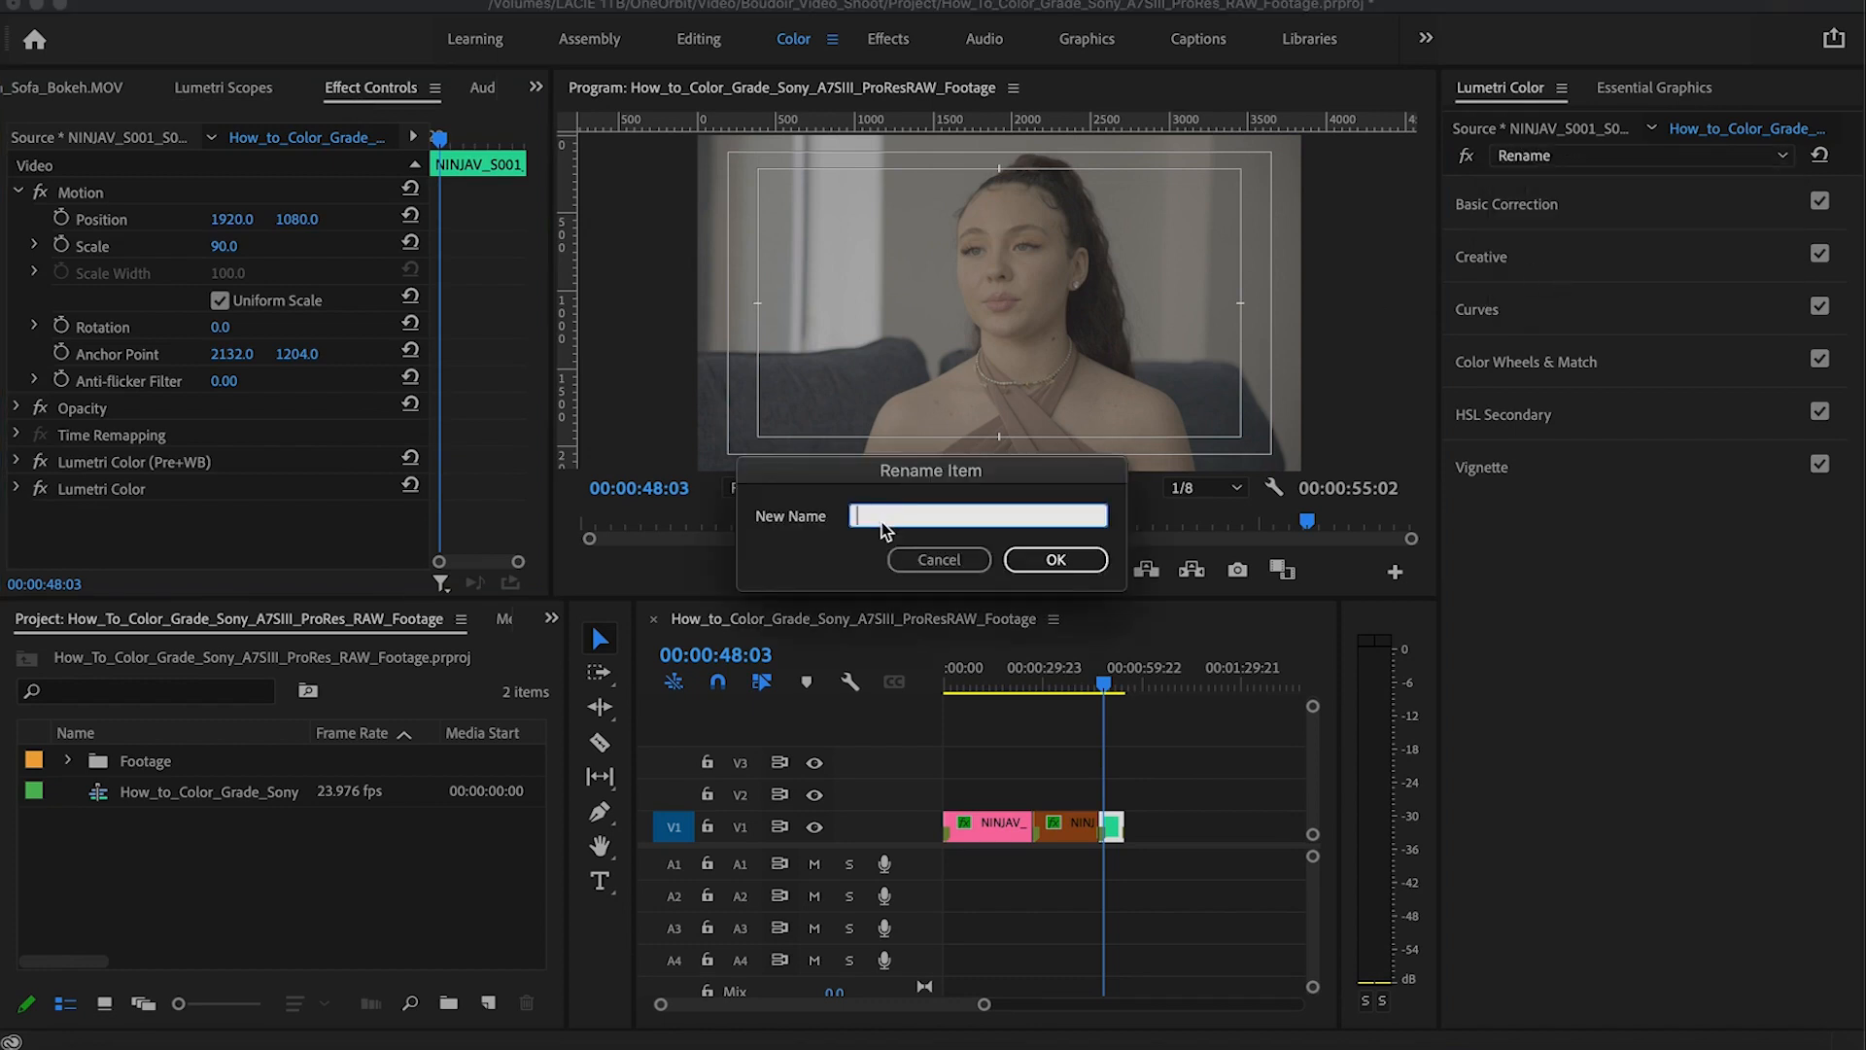
pyautogui.write('Conv+Post')
pyautogui.press('Return')
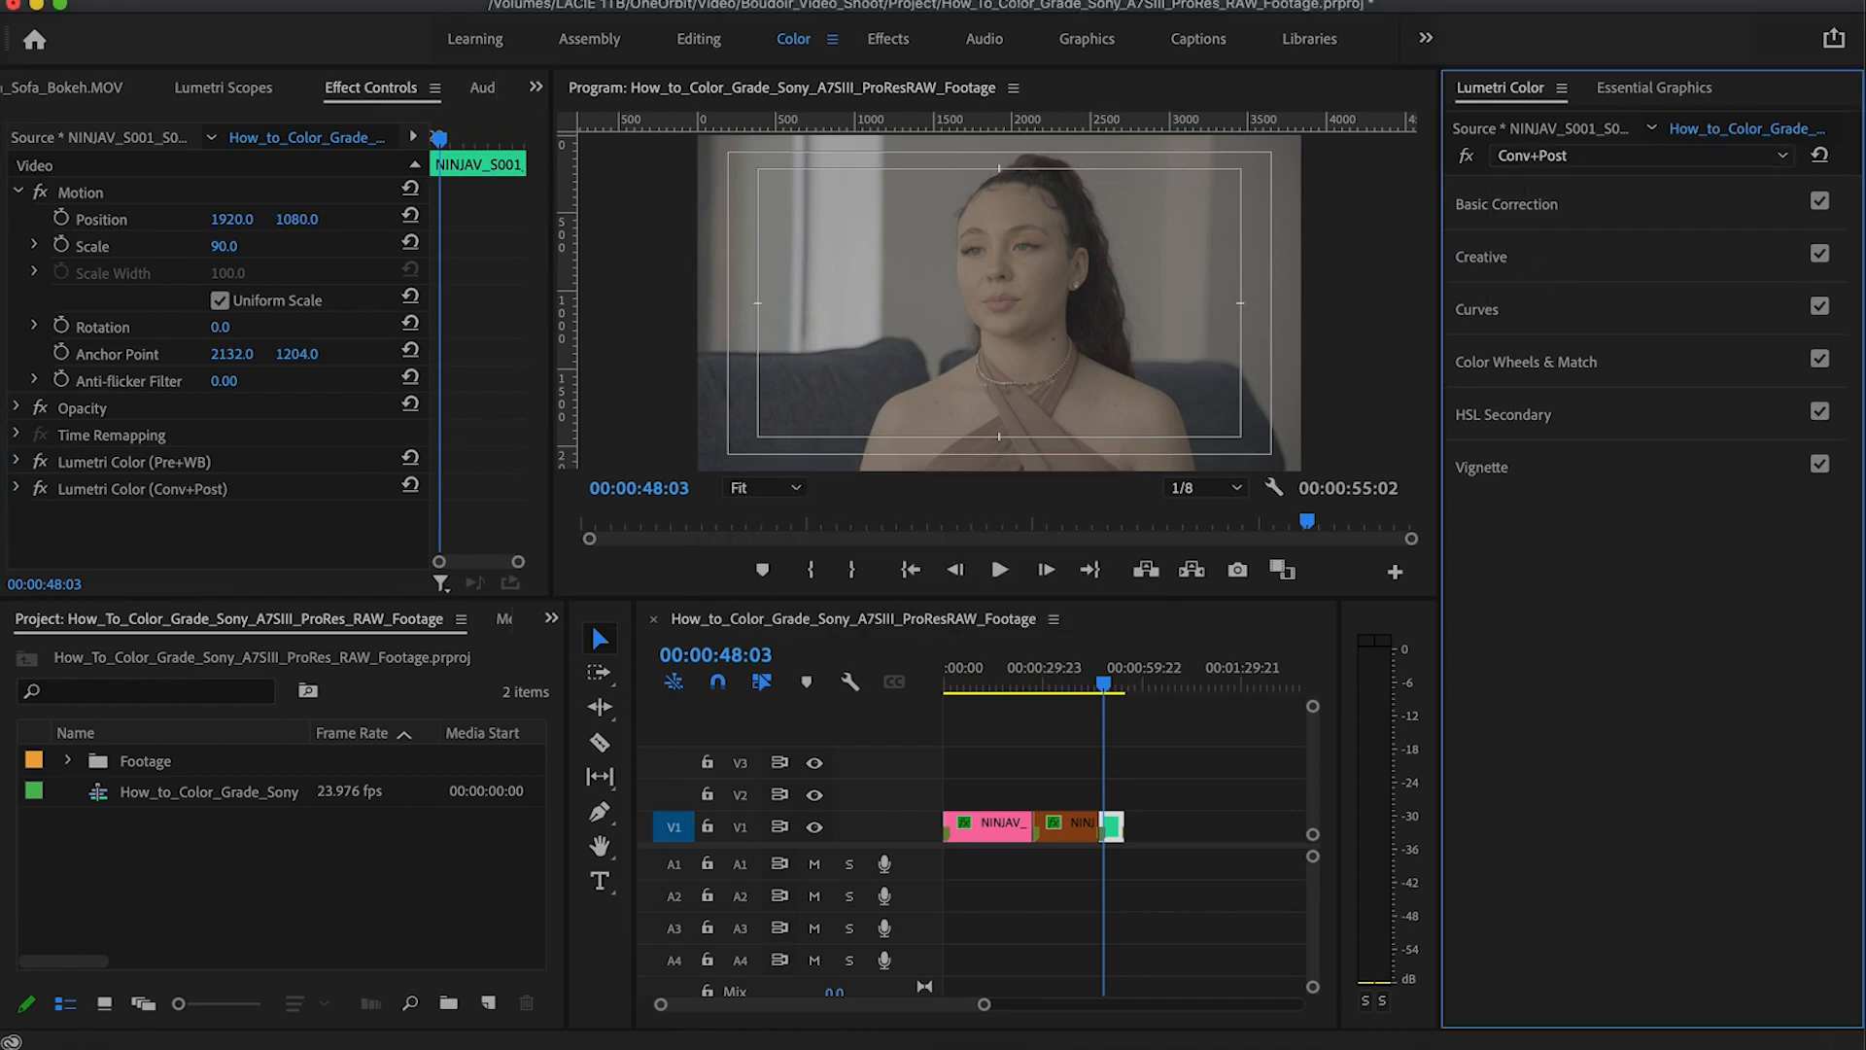
# Step: Load the A7s Alex Daylight (High Scale) LUT from Color Conversions as the Conv+Post effect's Input LUT, and check the Lumetri Scopes
pyautogui.click(1560, 206)
pyautogui.click(1574, 245)
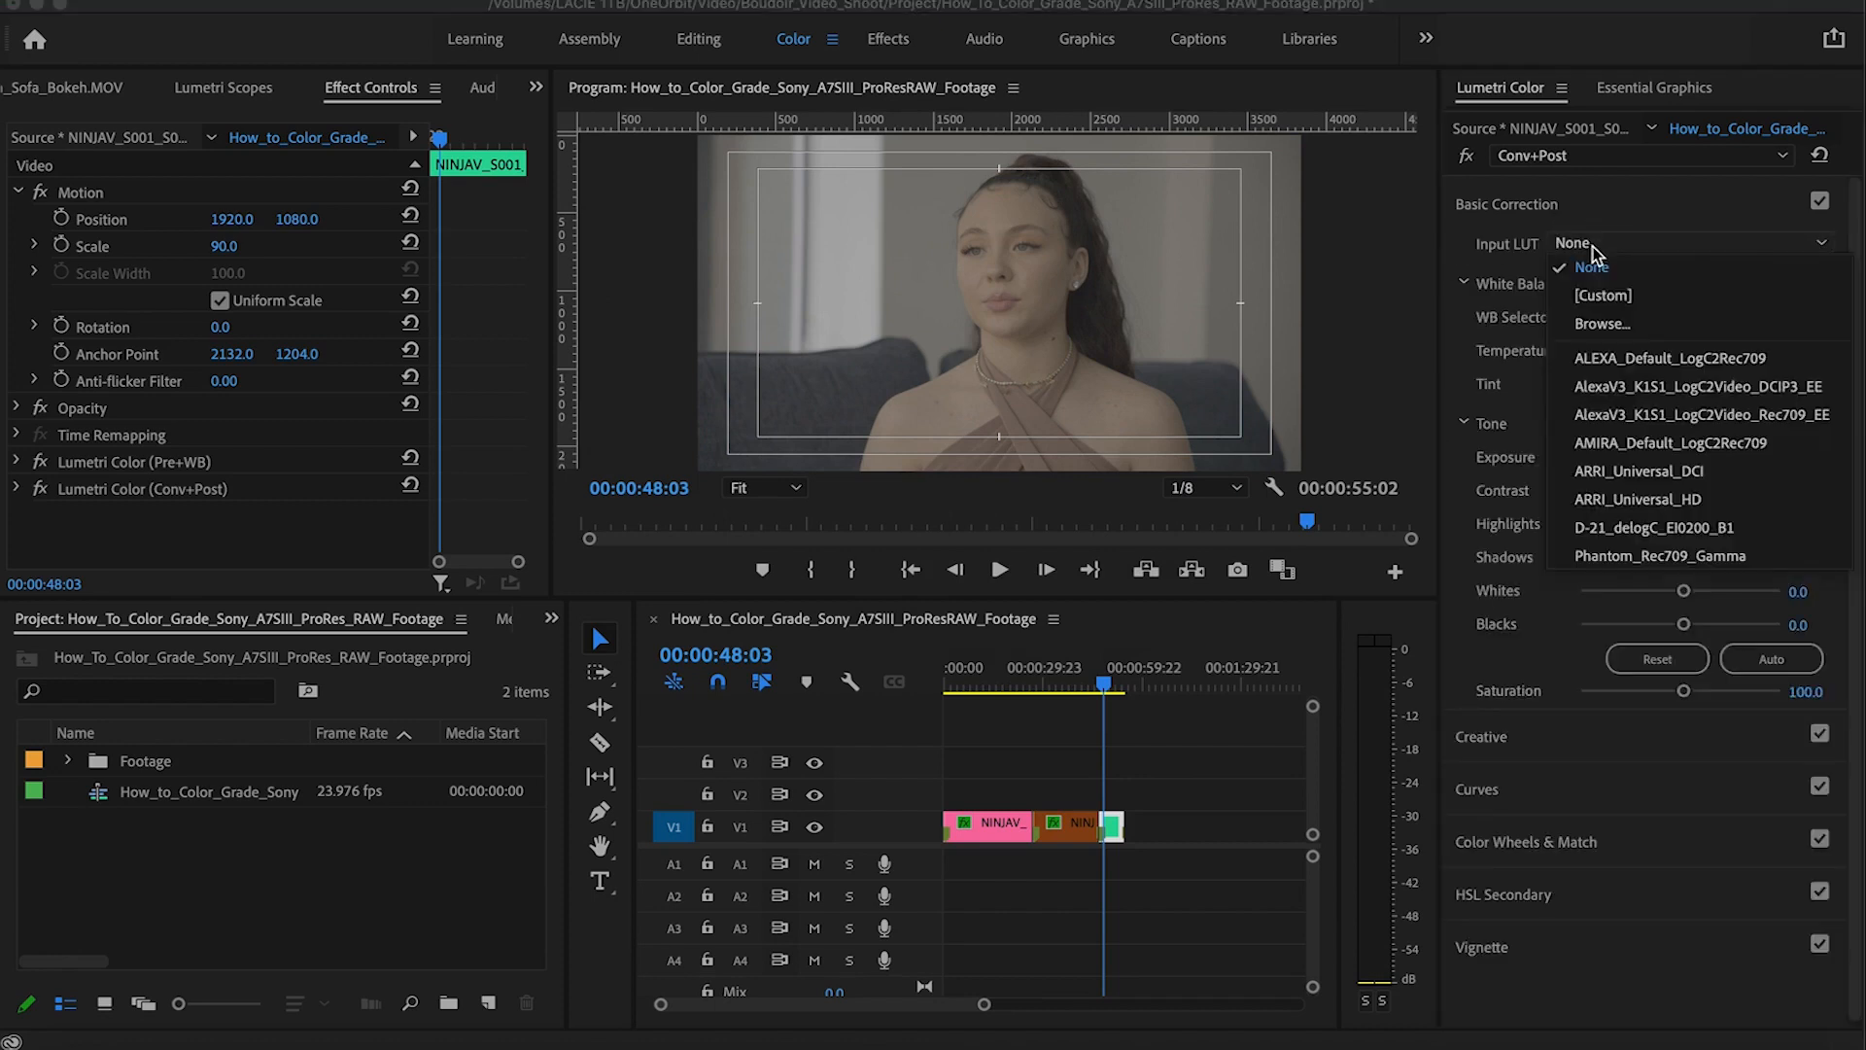
pyautogui.click(1585, 326)
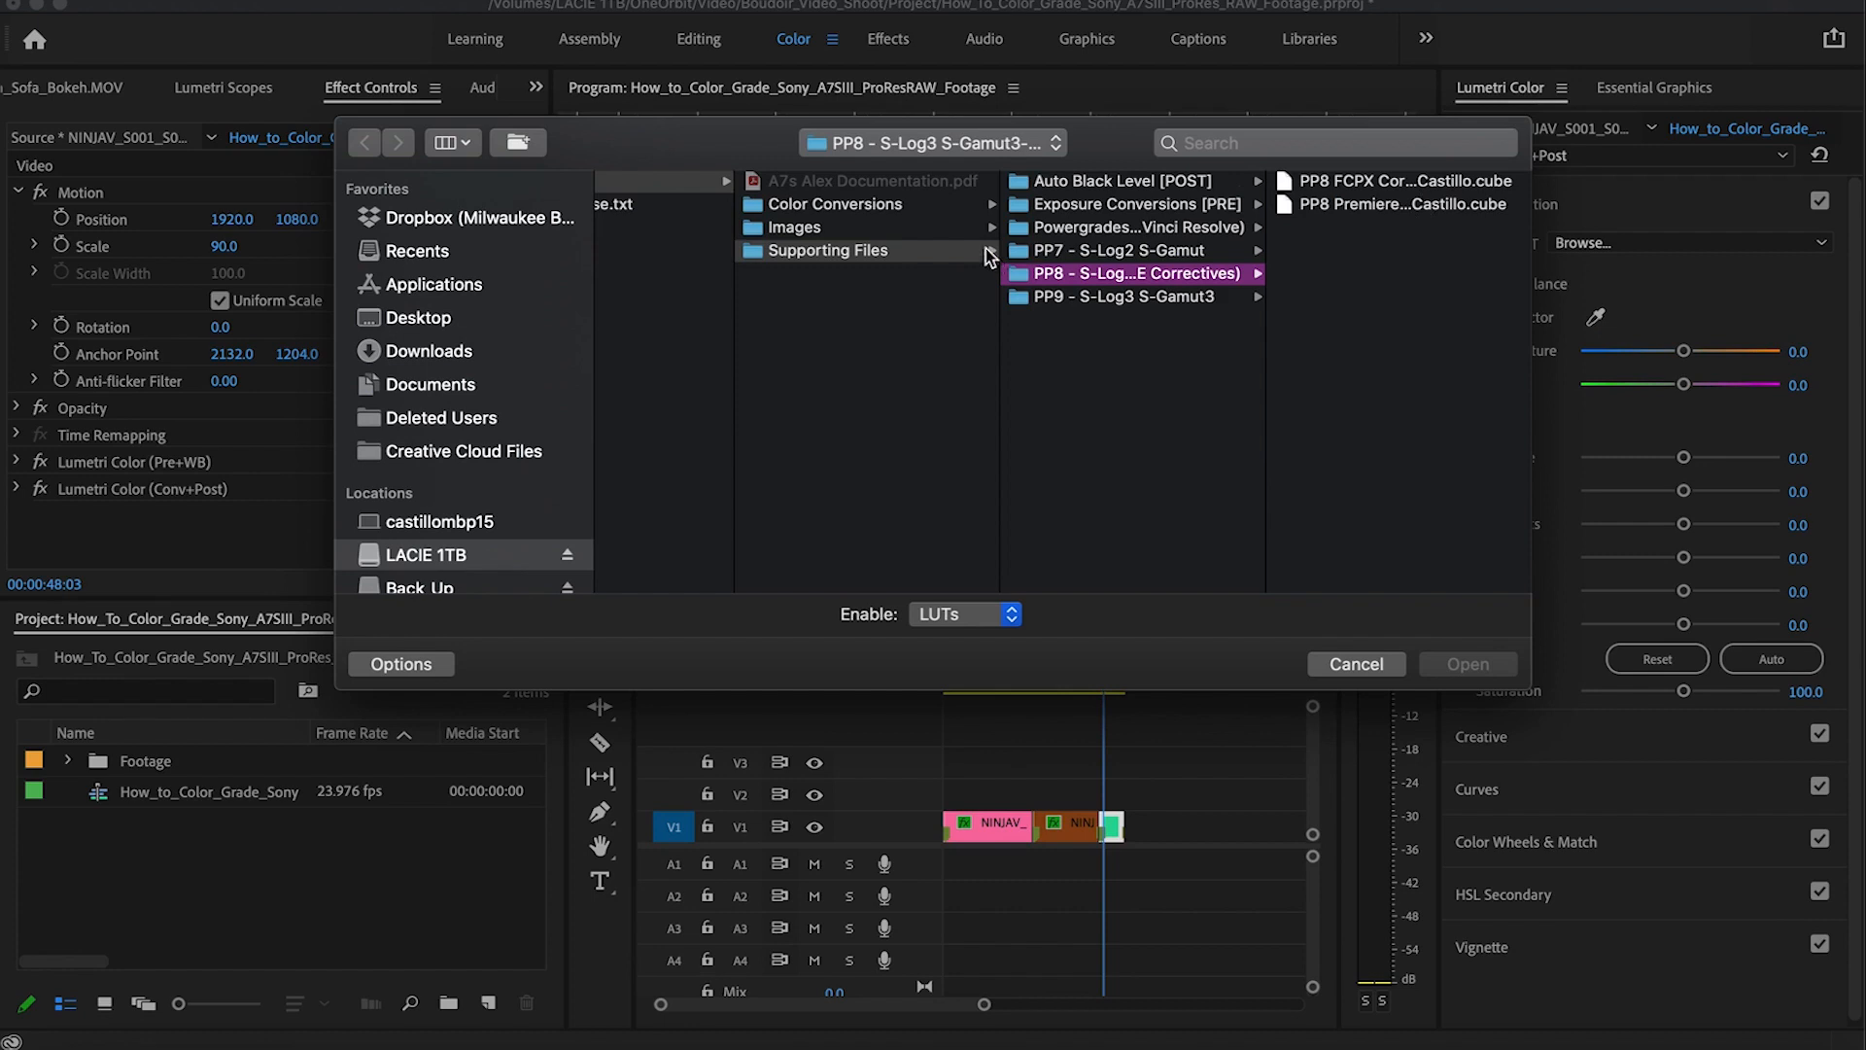
pyautogui.click(940, 206)
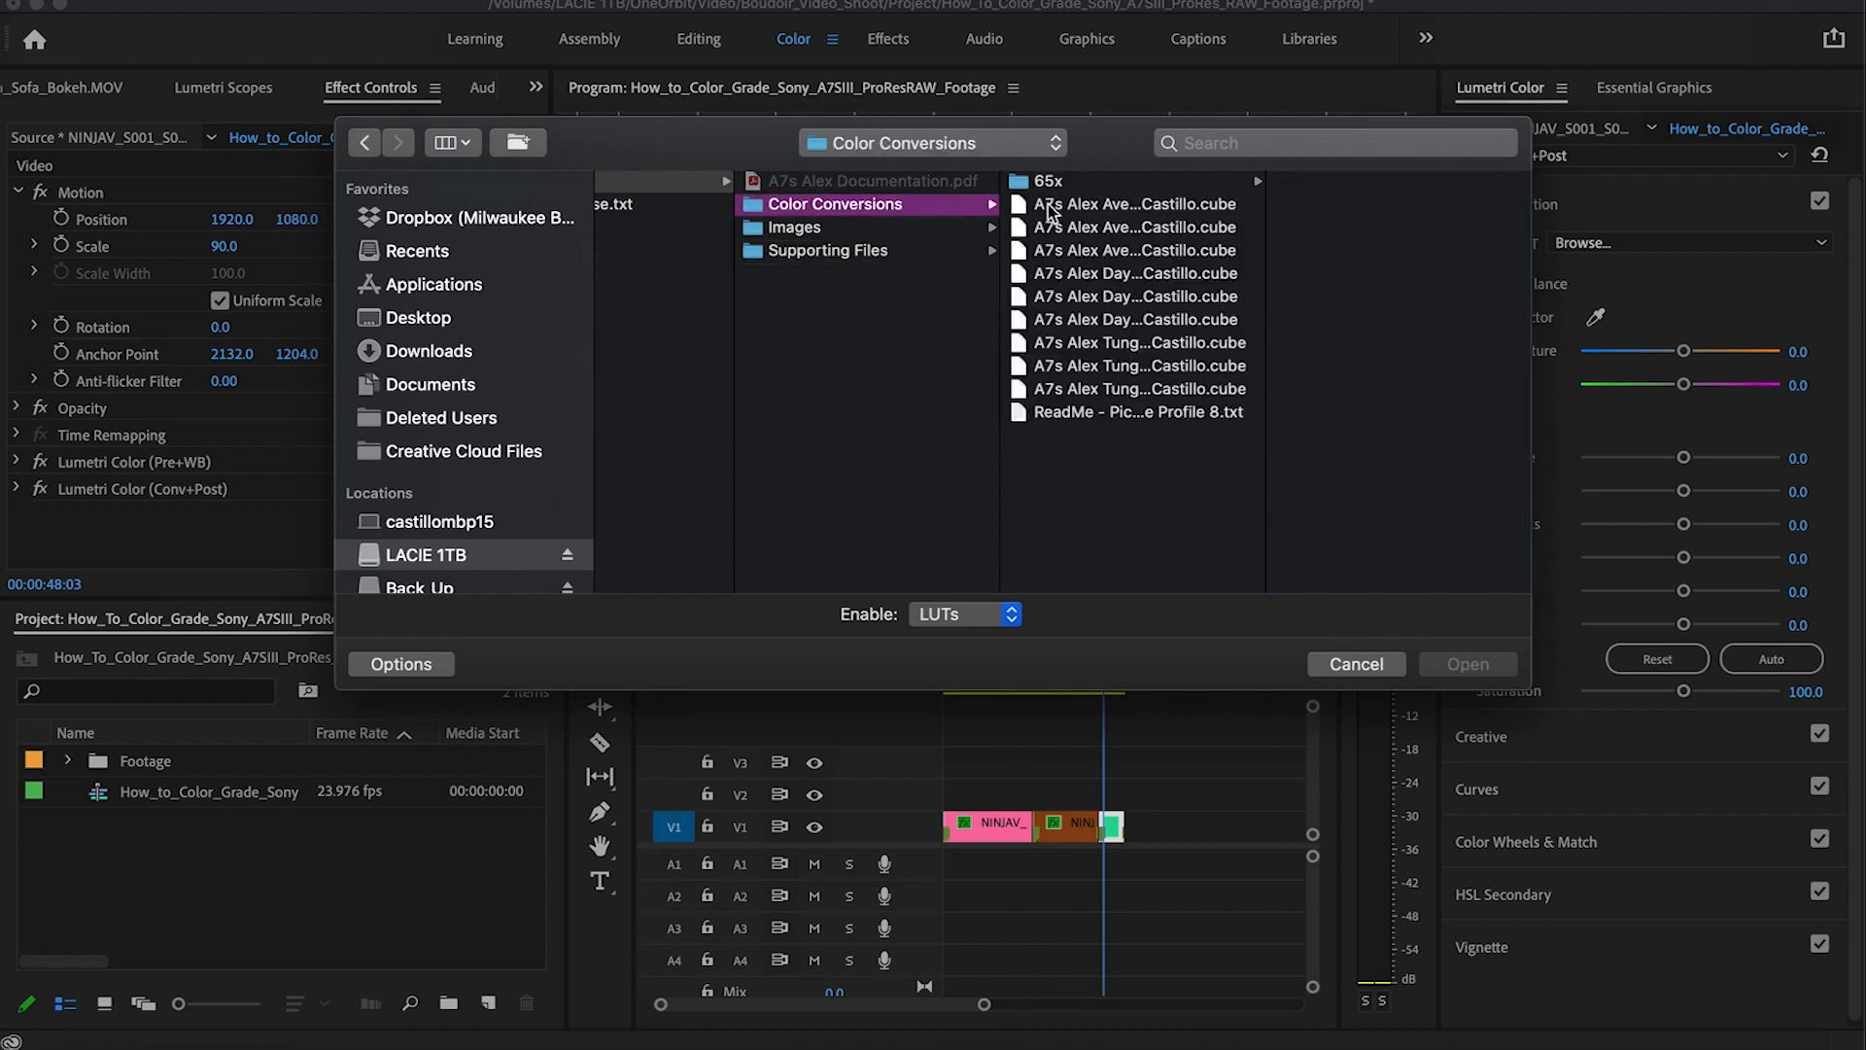
pyautogui.moveTo(1273, 354); pyautogui.dragTo(1487, 352)
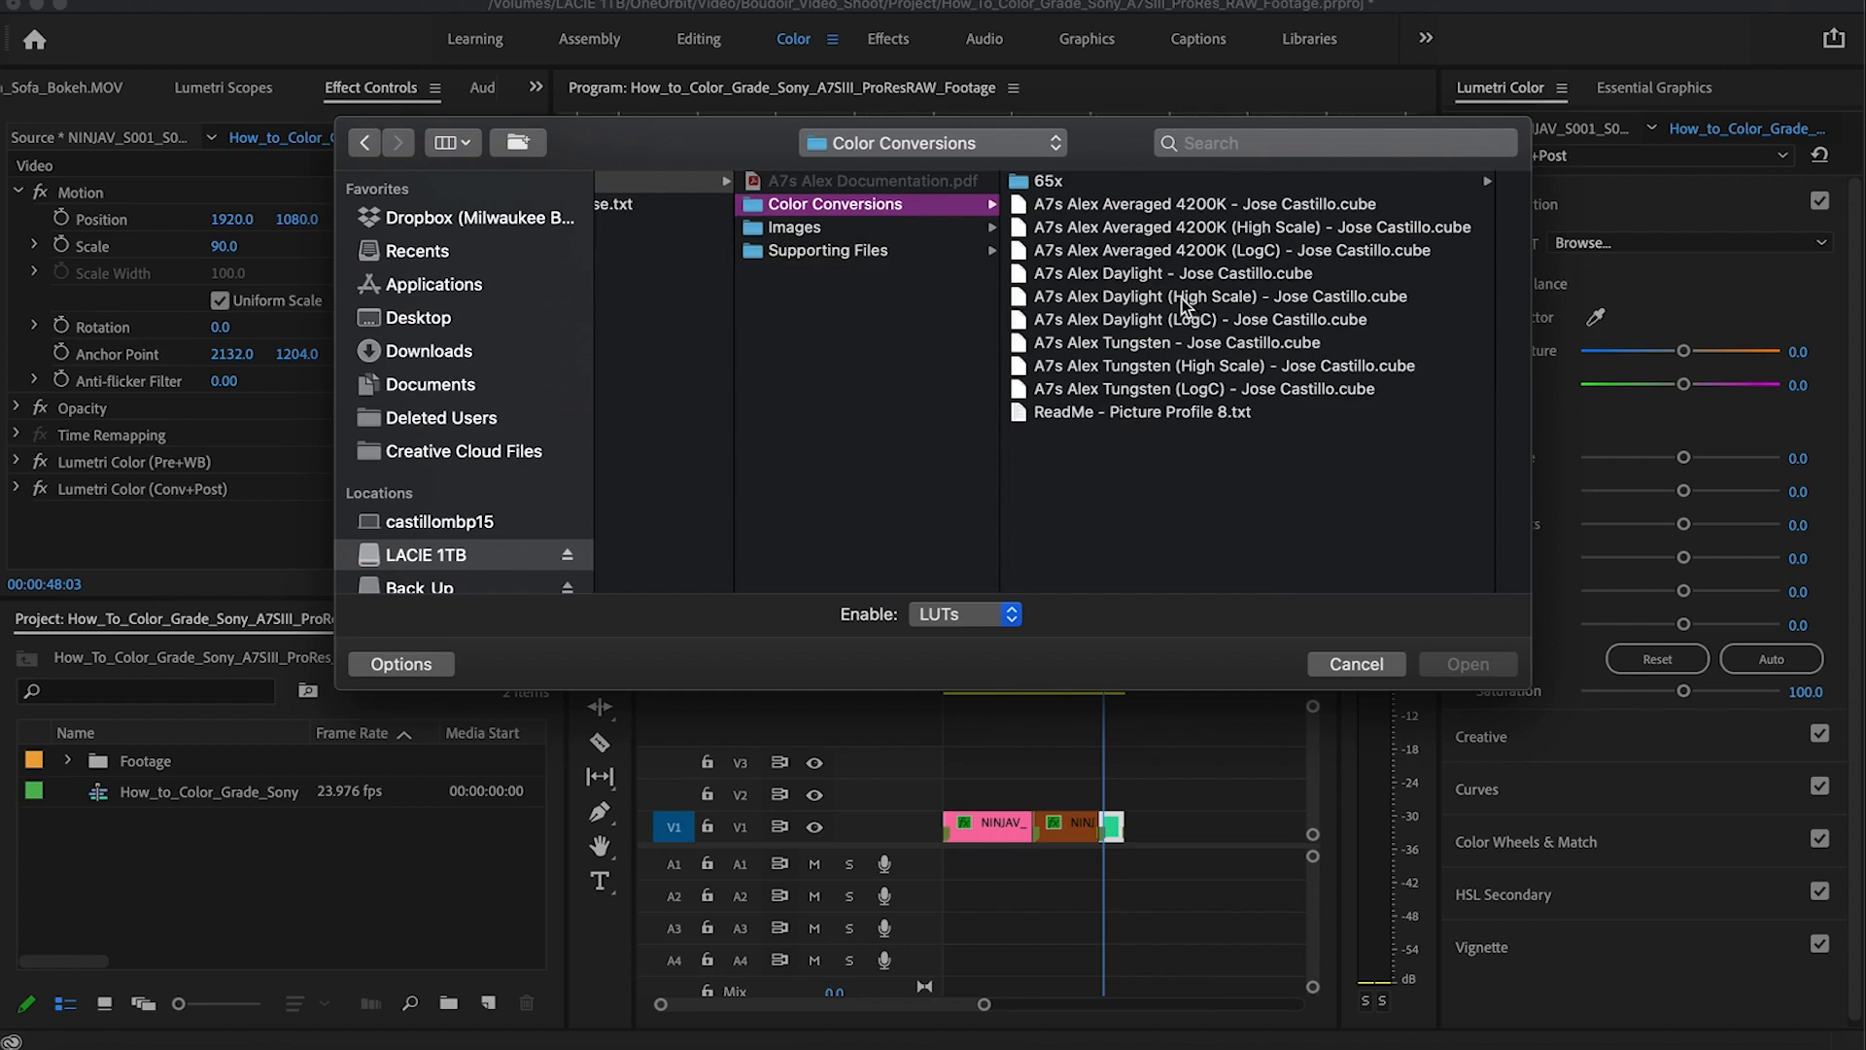
pyautogui.click(1181, 297)
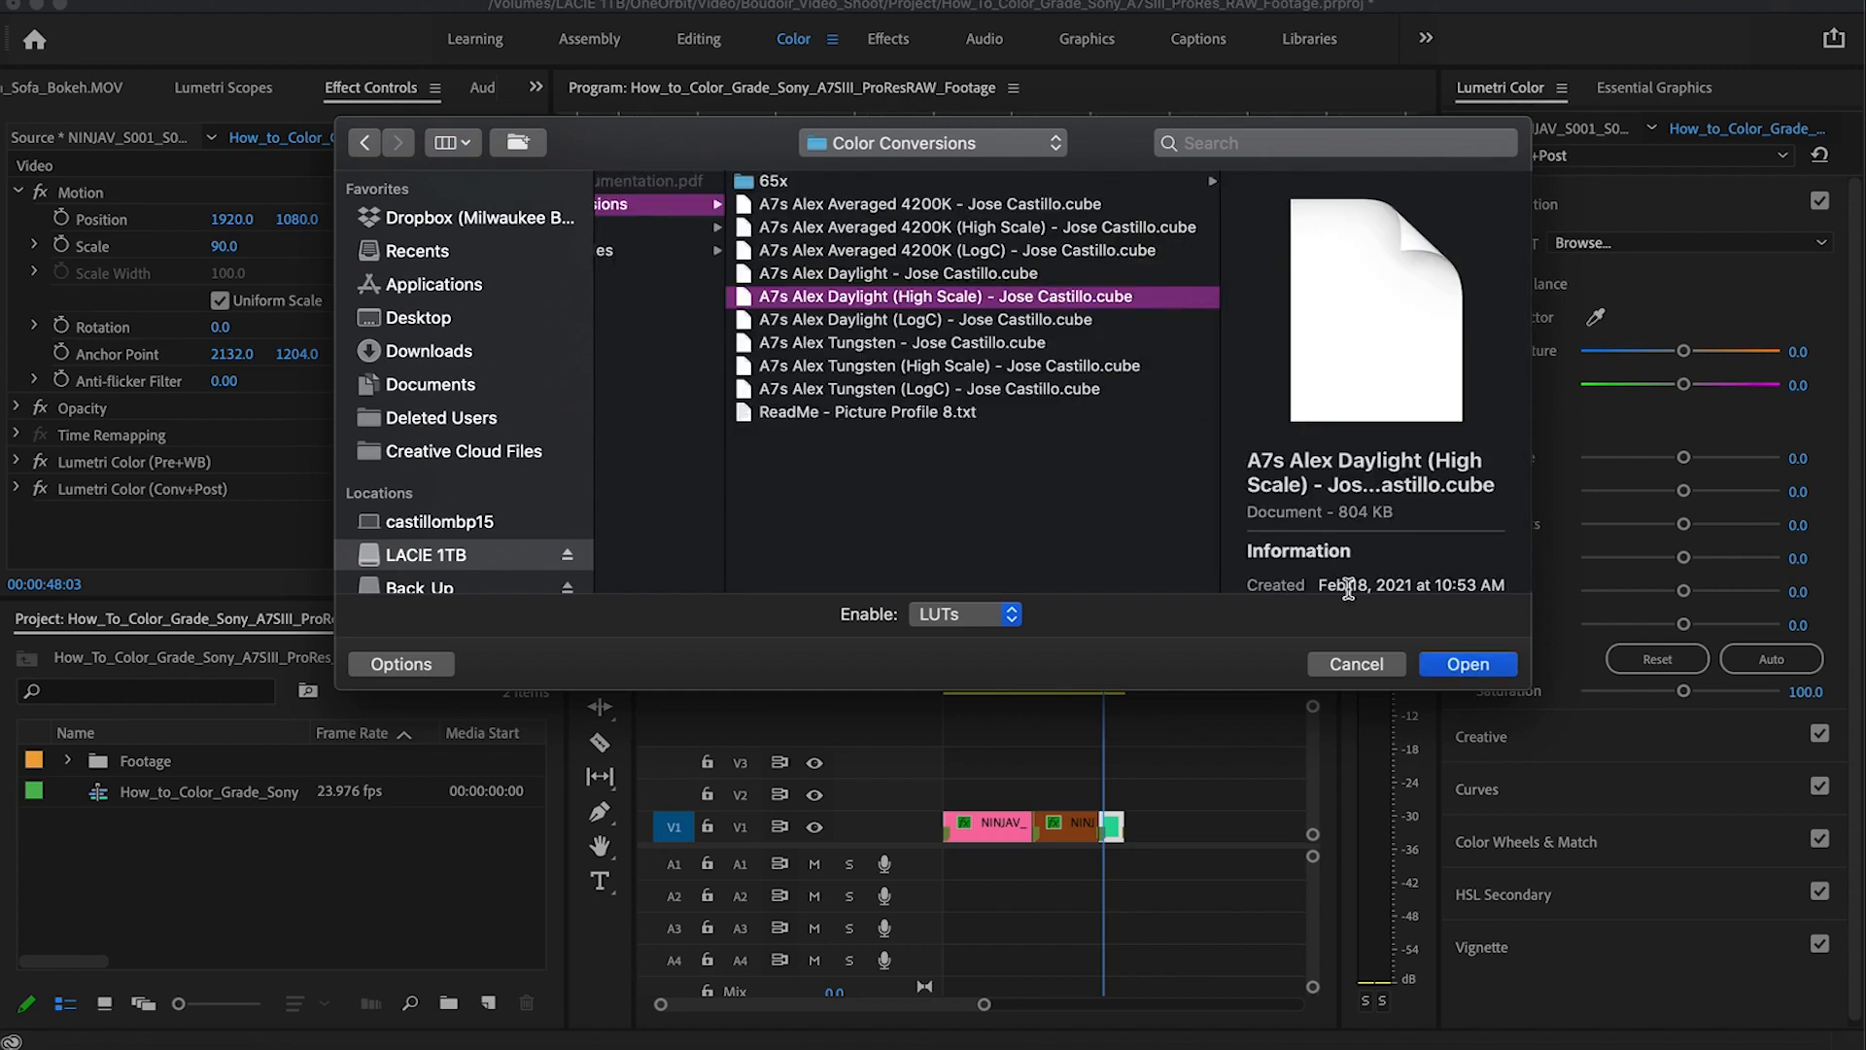
pyautogui.click(1467, 663)
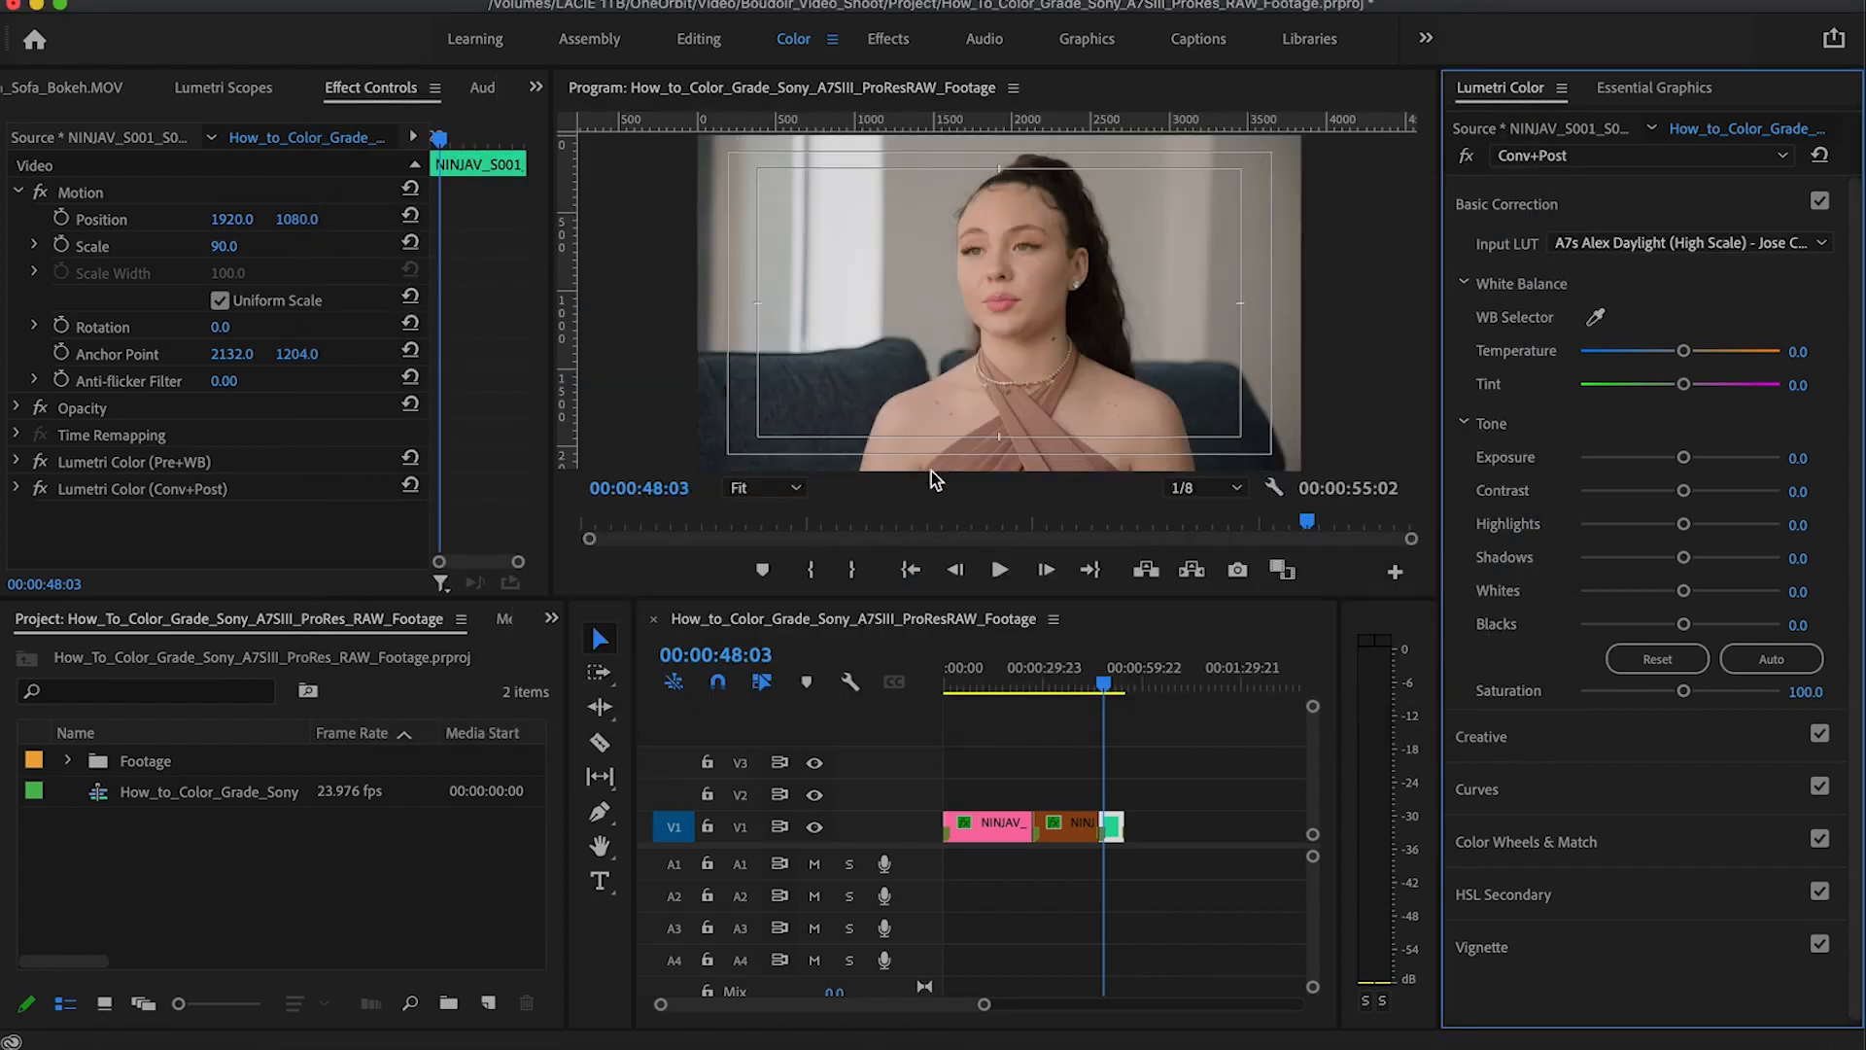
pyautogui.click(223, 90)
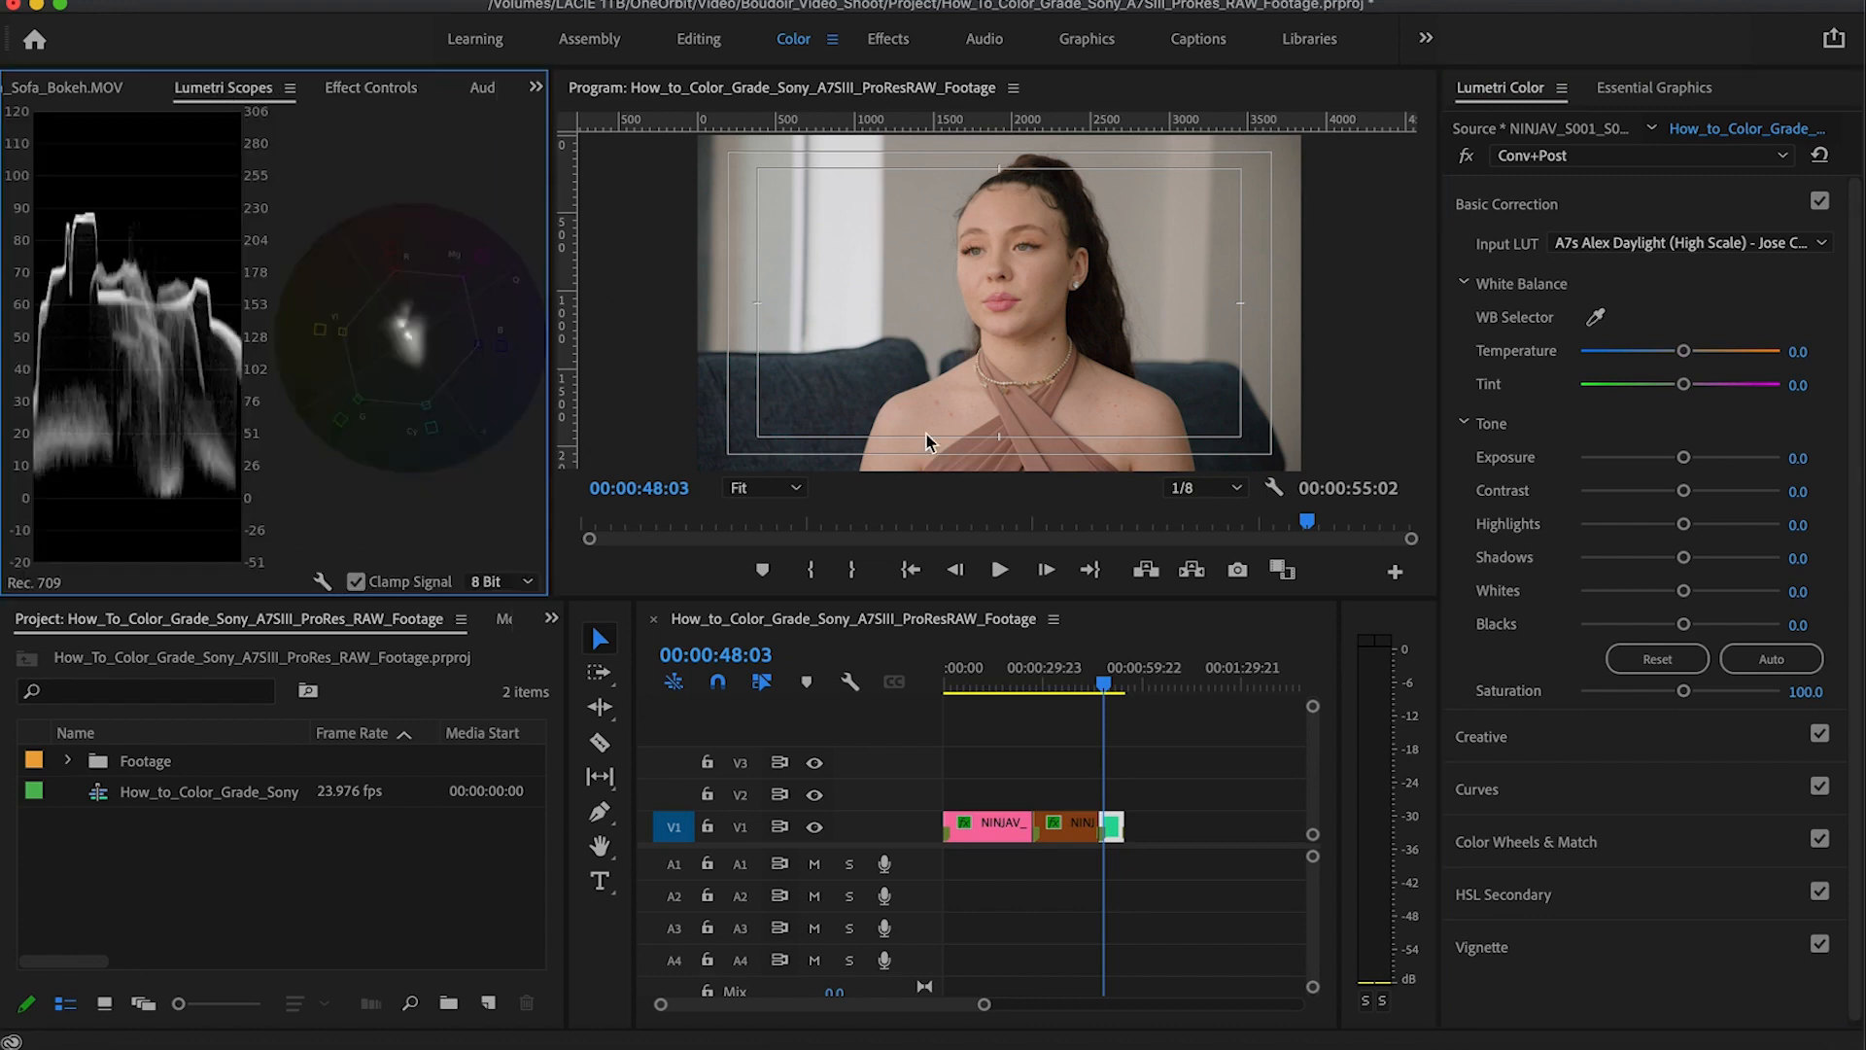
# Step: Load the Auto Black Level 1 [POST] LUT from the Auto Black Level [POST] folder as the Conv+Post effect's Creative look
pyautogui.click(1560, 740)
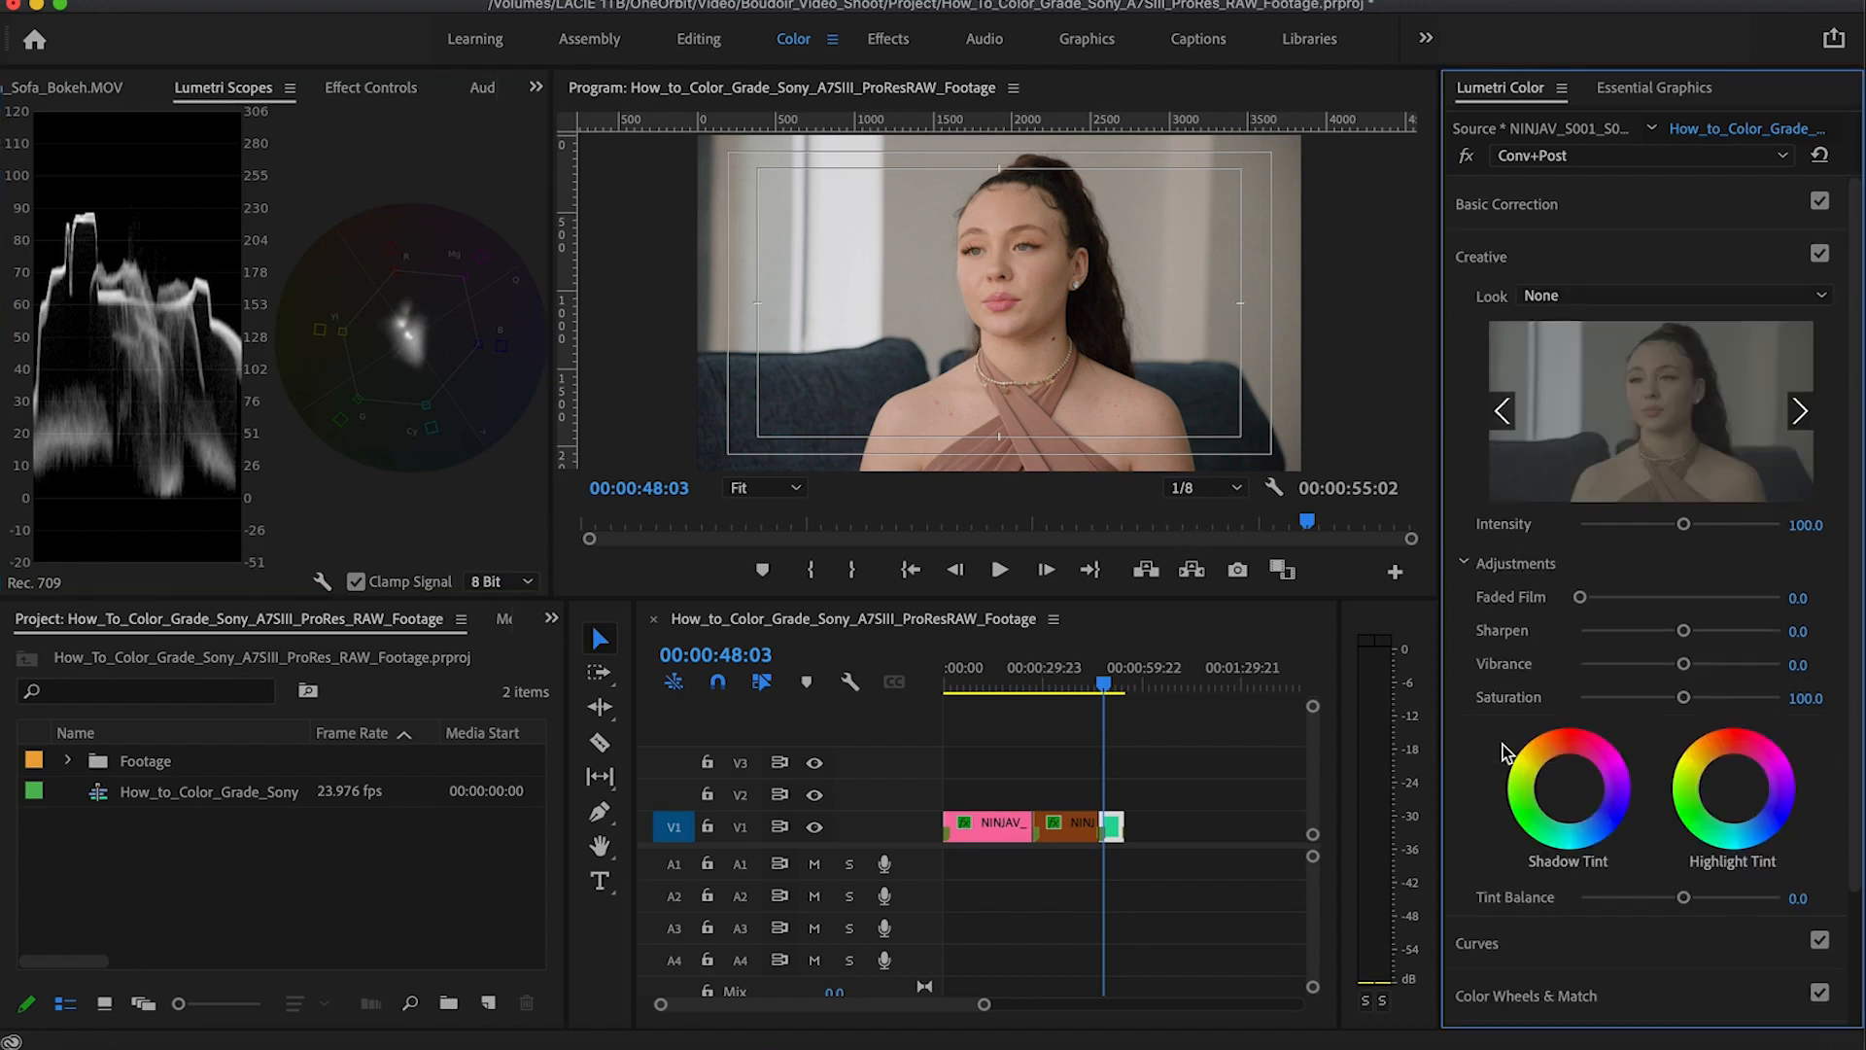
pyautogui.click(1560, 296)
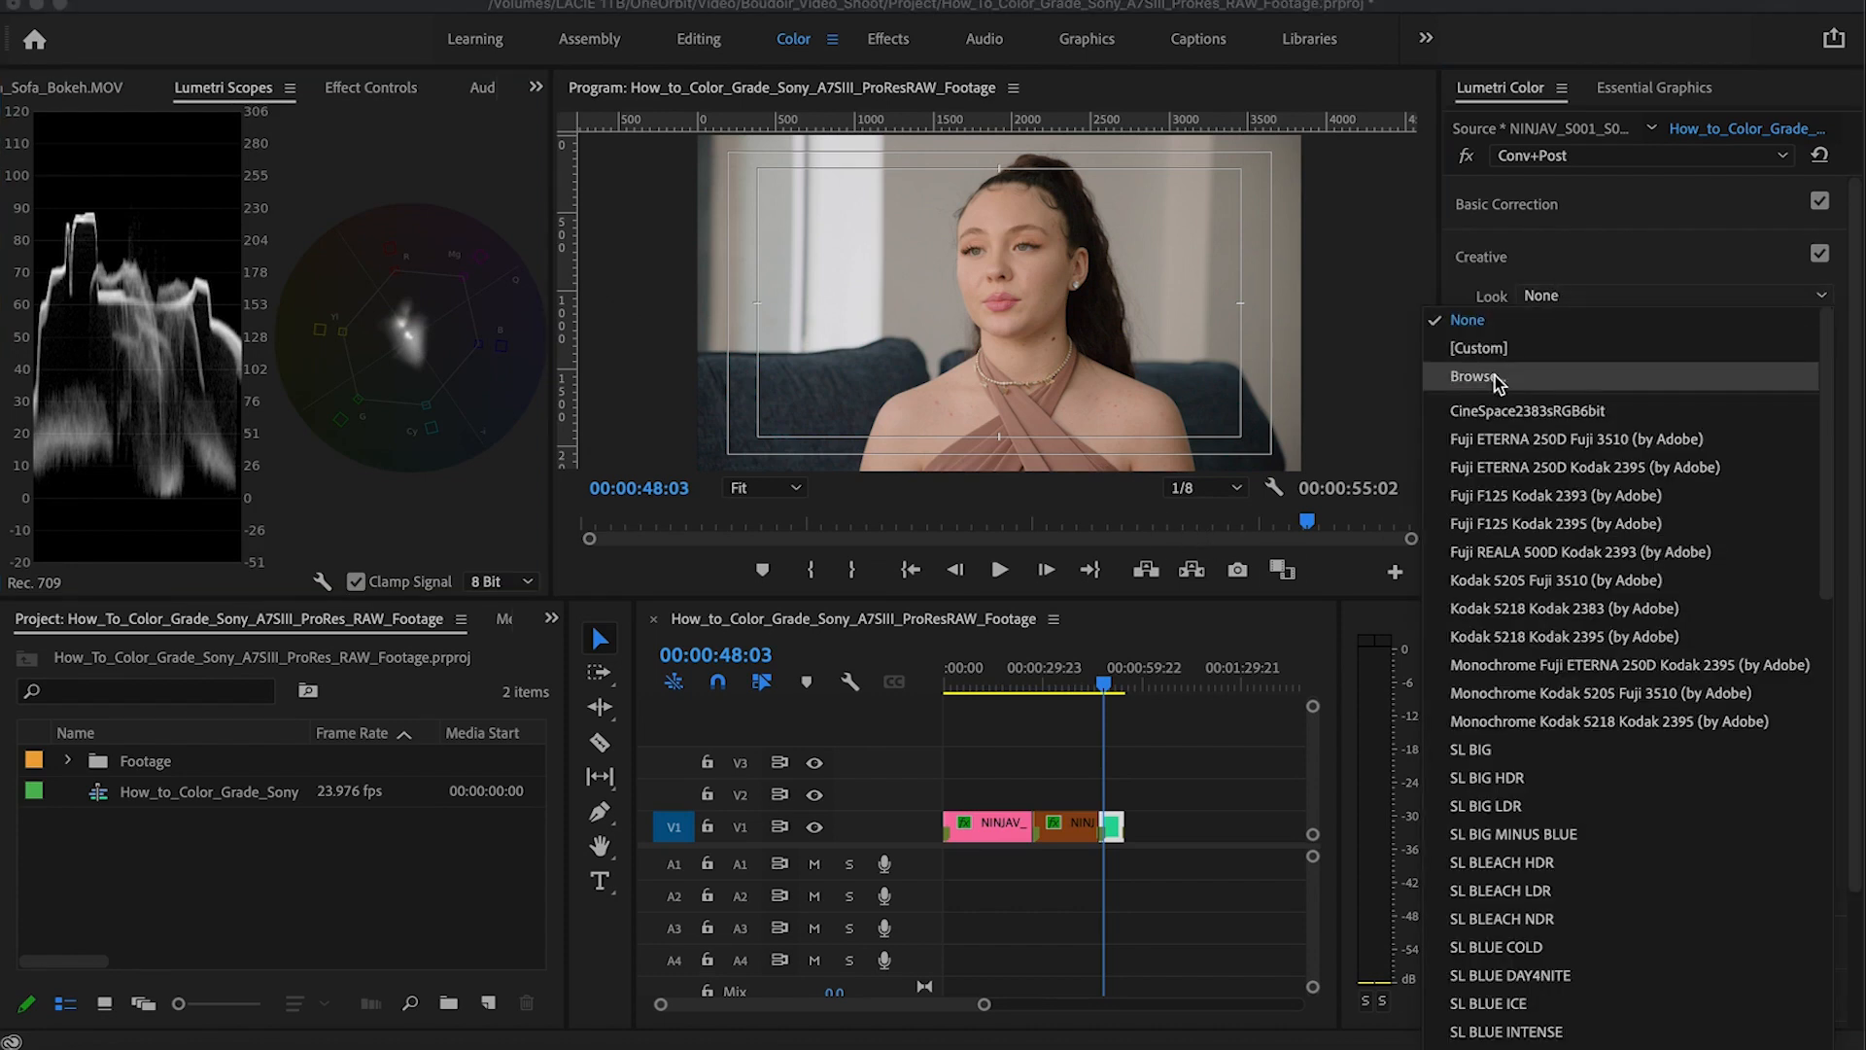
pyautogui.click(1494, 375)
pyautogui.click(1200, 183)
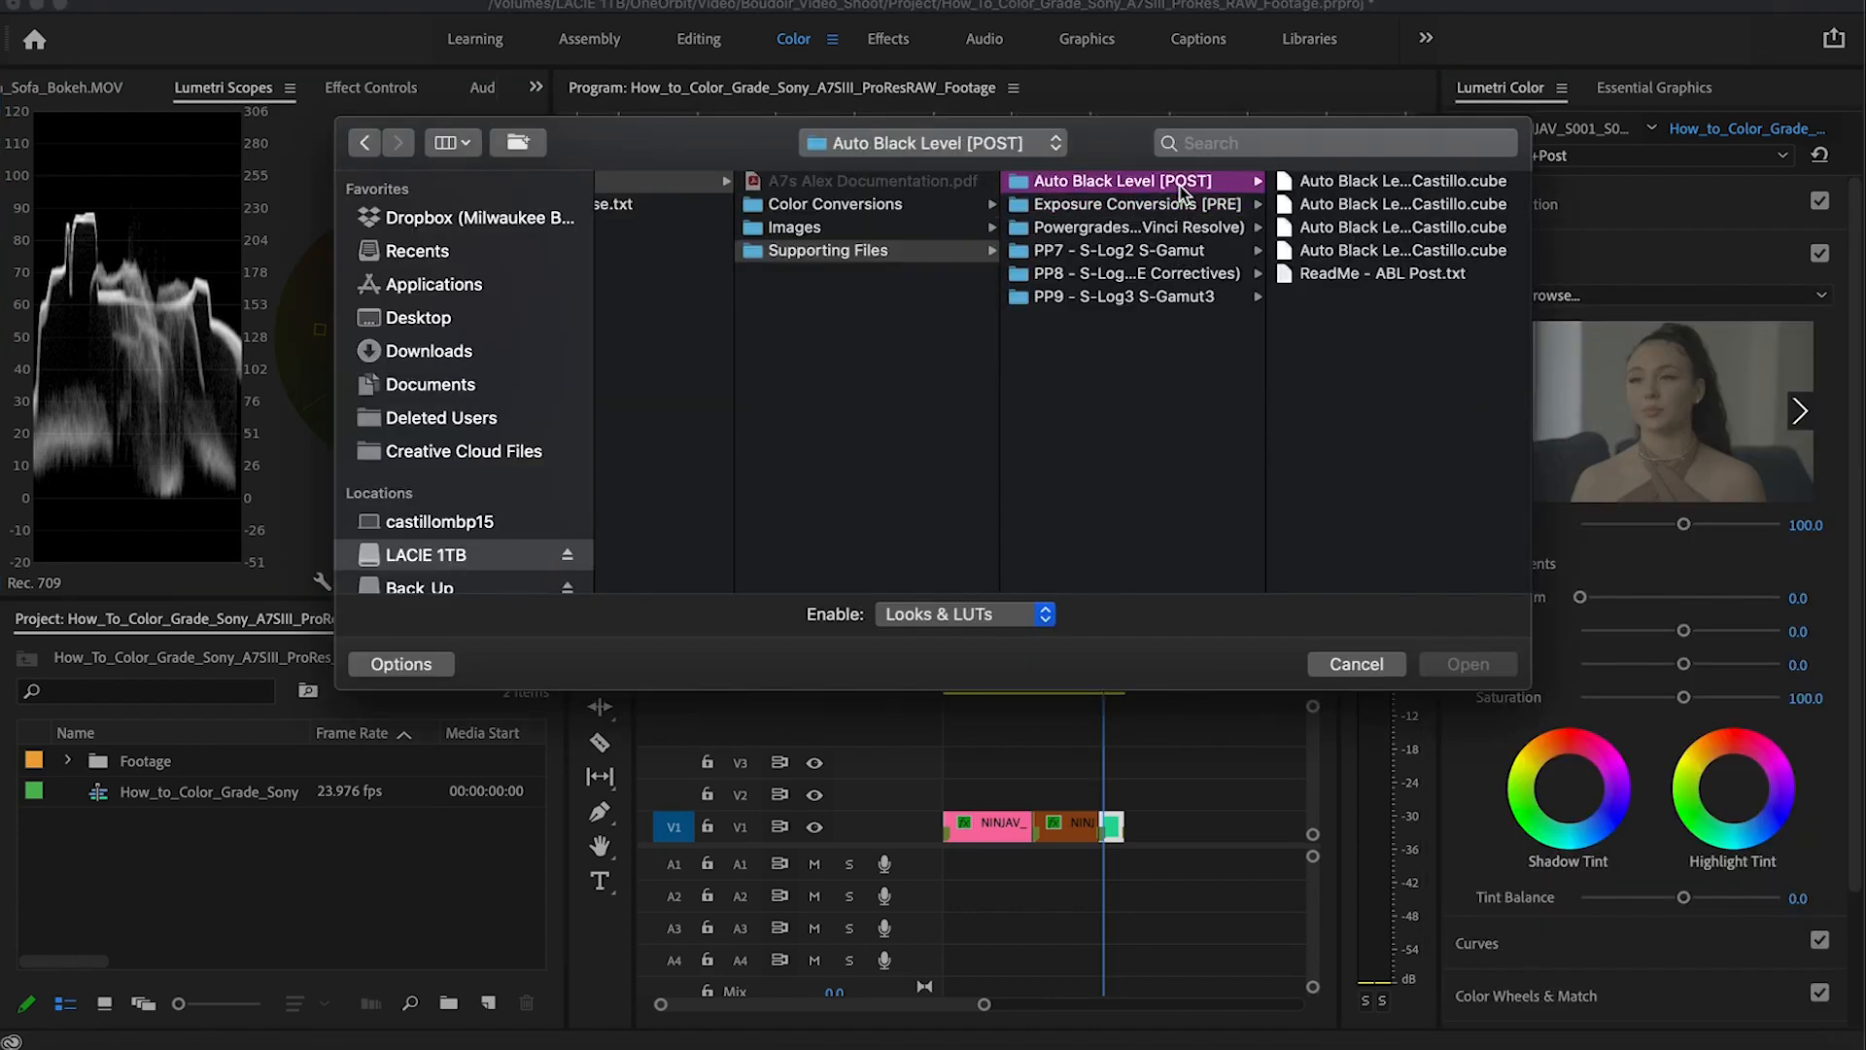
pyautogui.click(1399, 184)
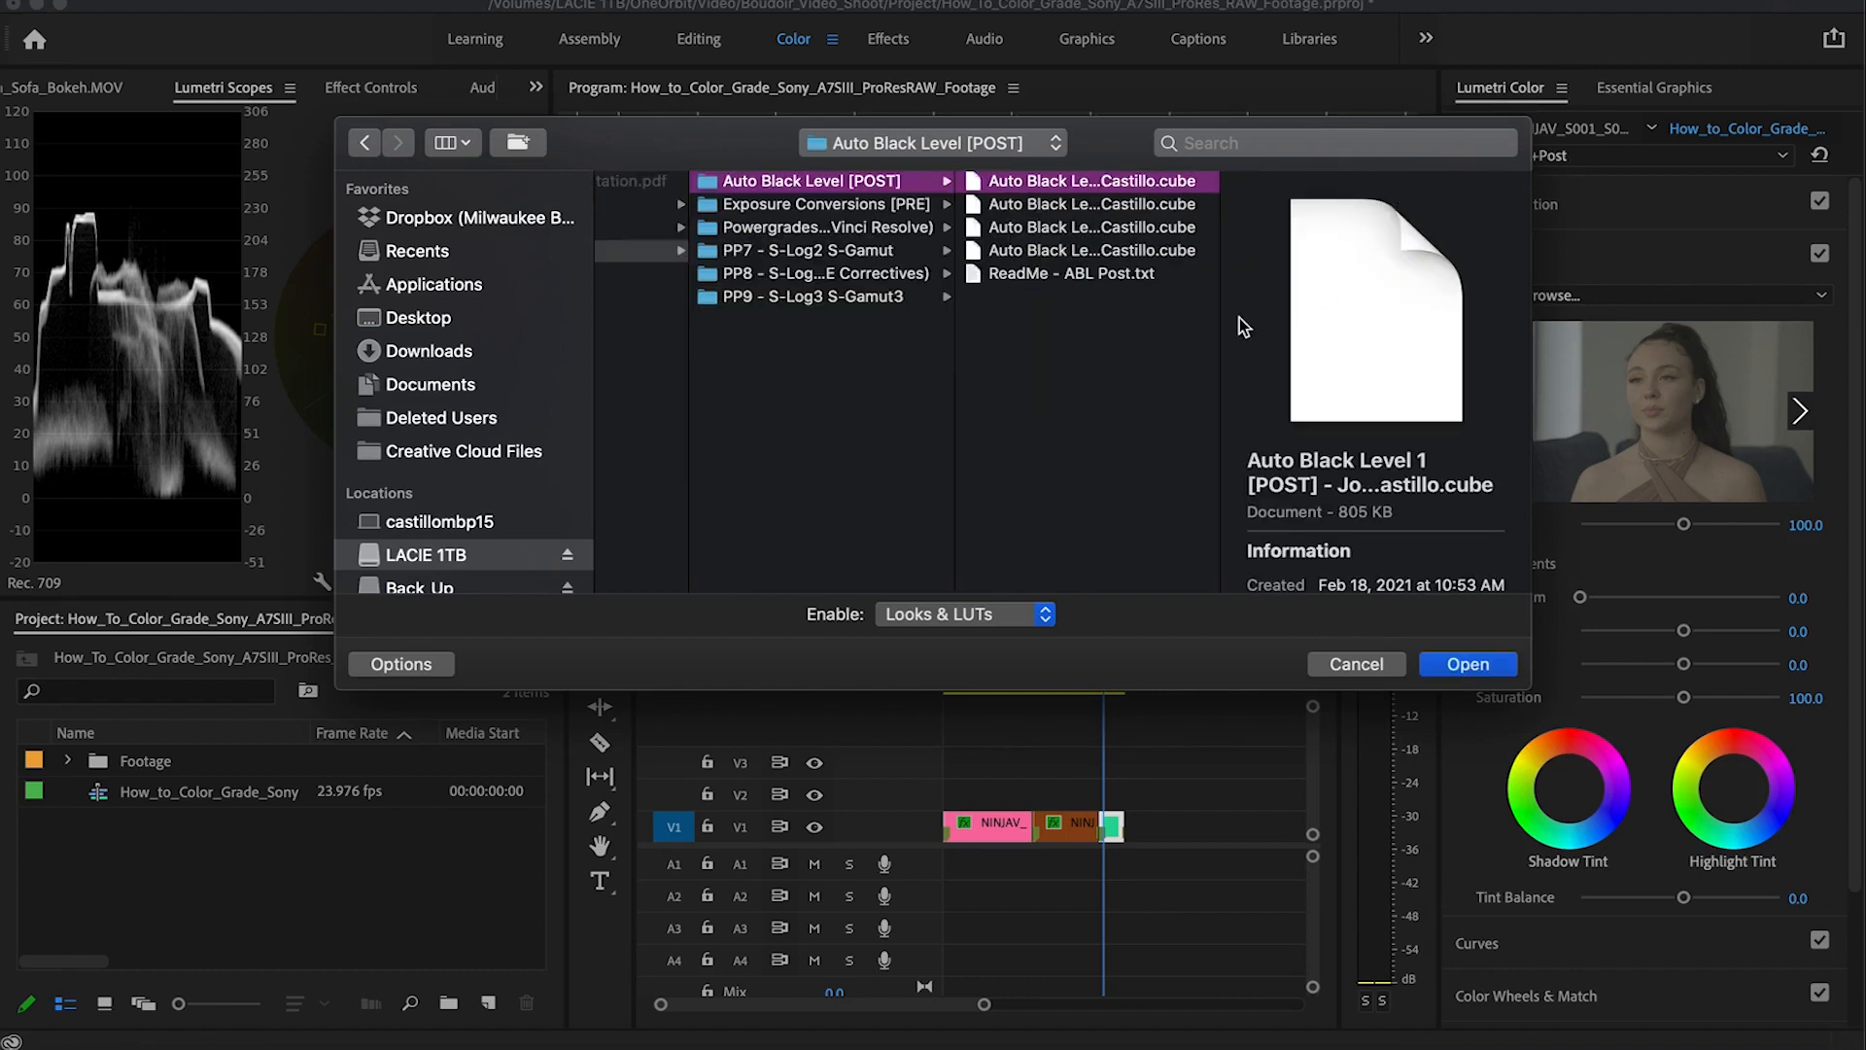
pyautogui.click(1444, 661)
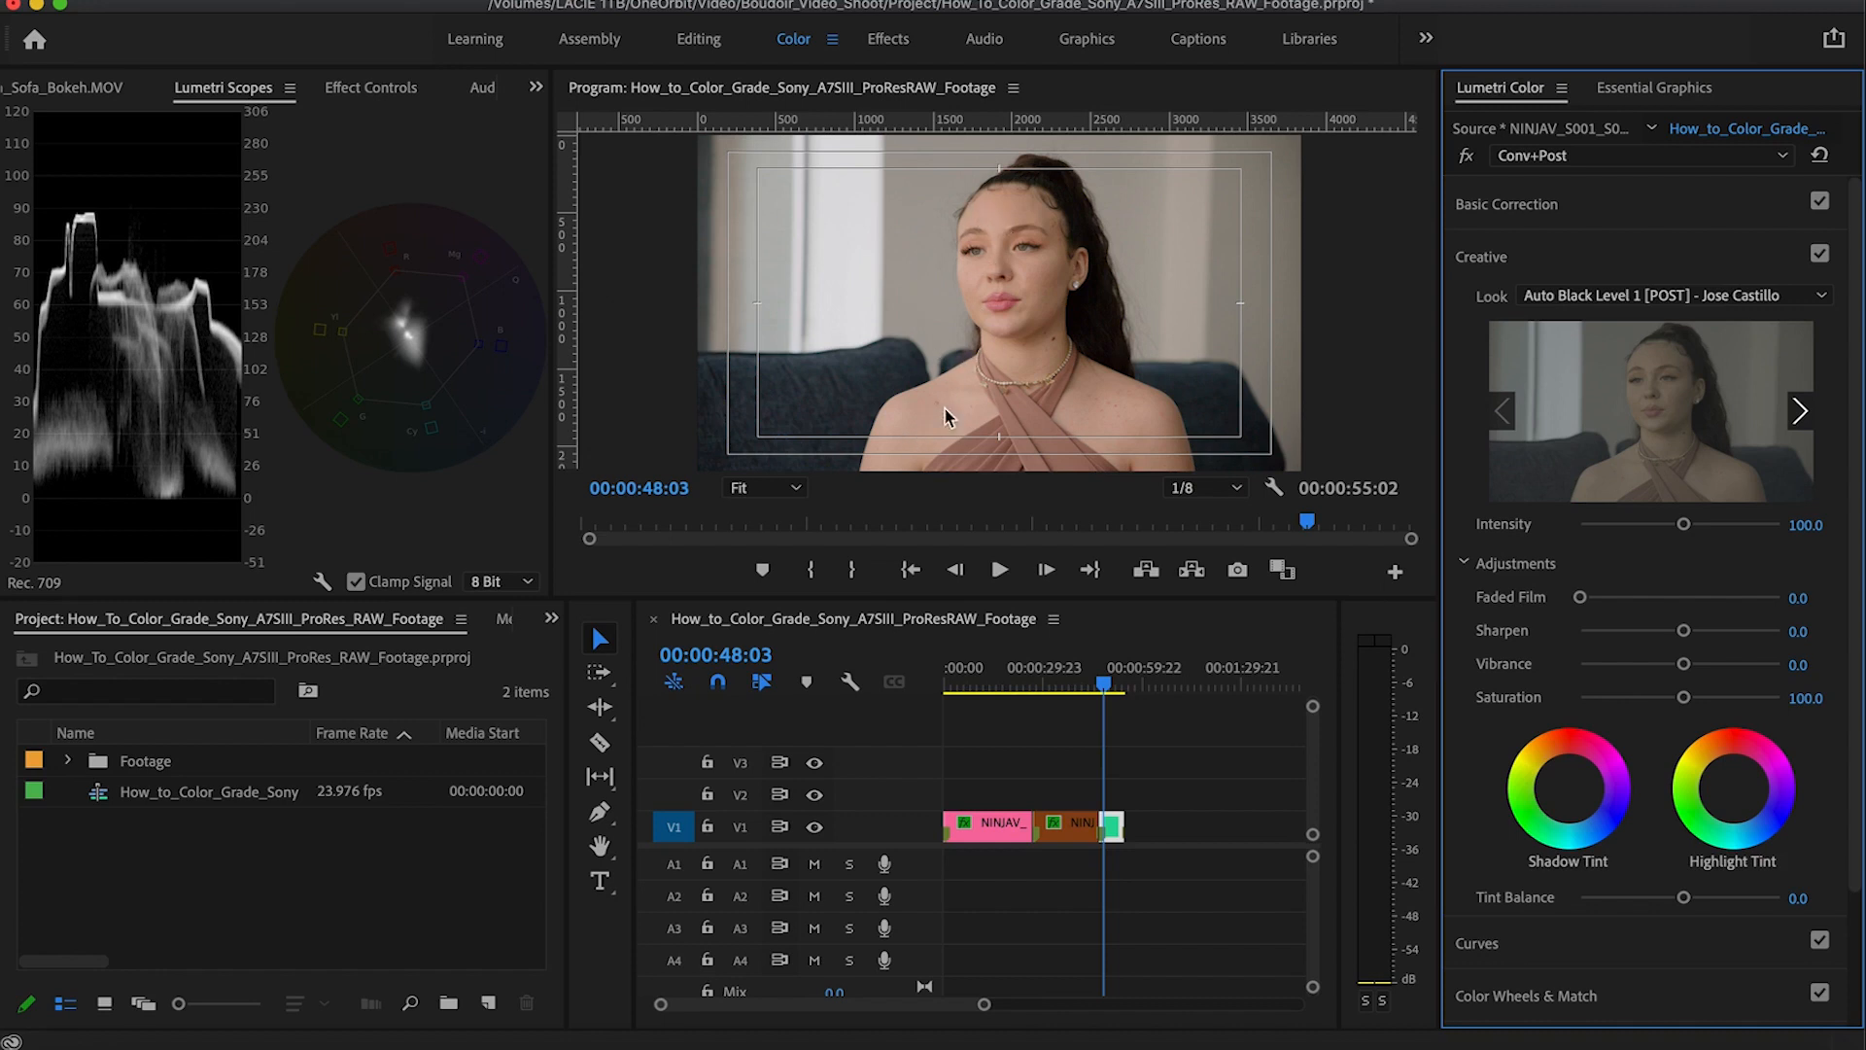
# Step: Examine the woman's face at 100% zoom and review the Conv+Post effect's Input LUT and Creative look
pyautogui.click(784, 486)
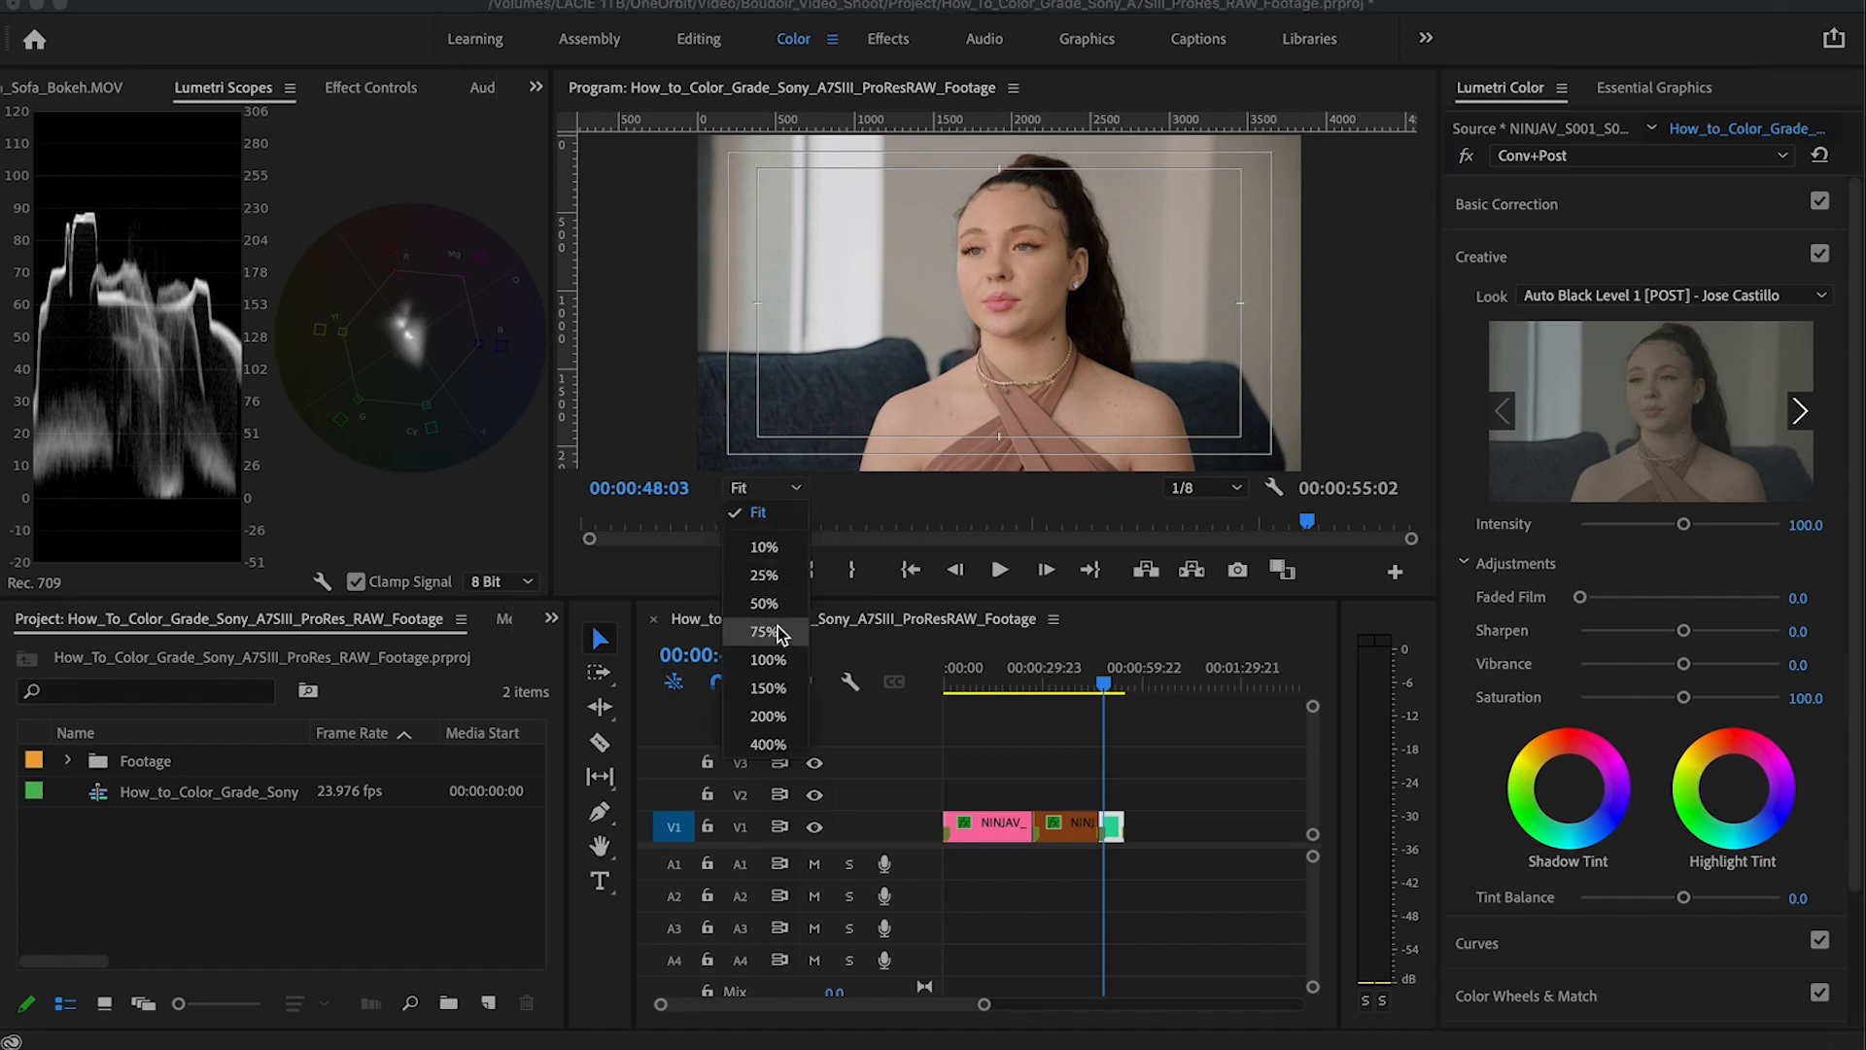
pyautogui.click(767, 660)
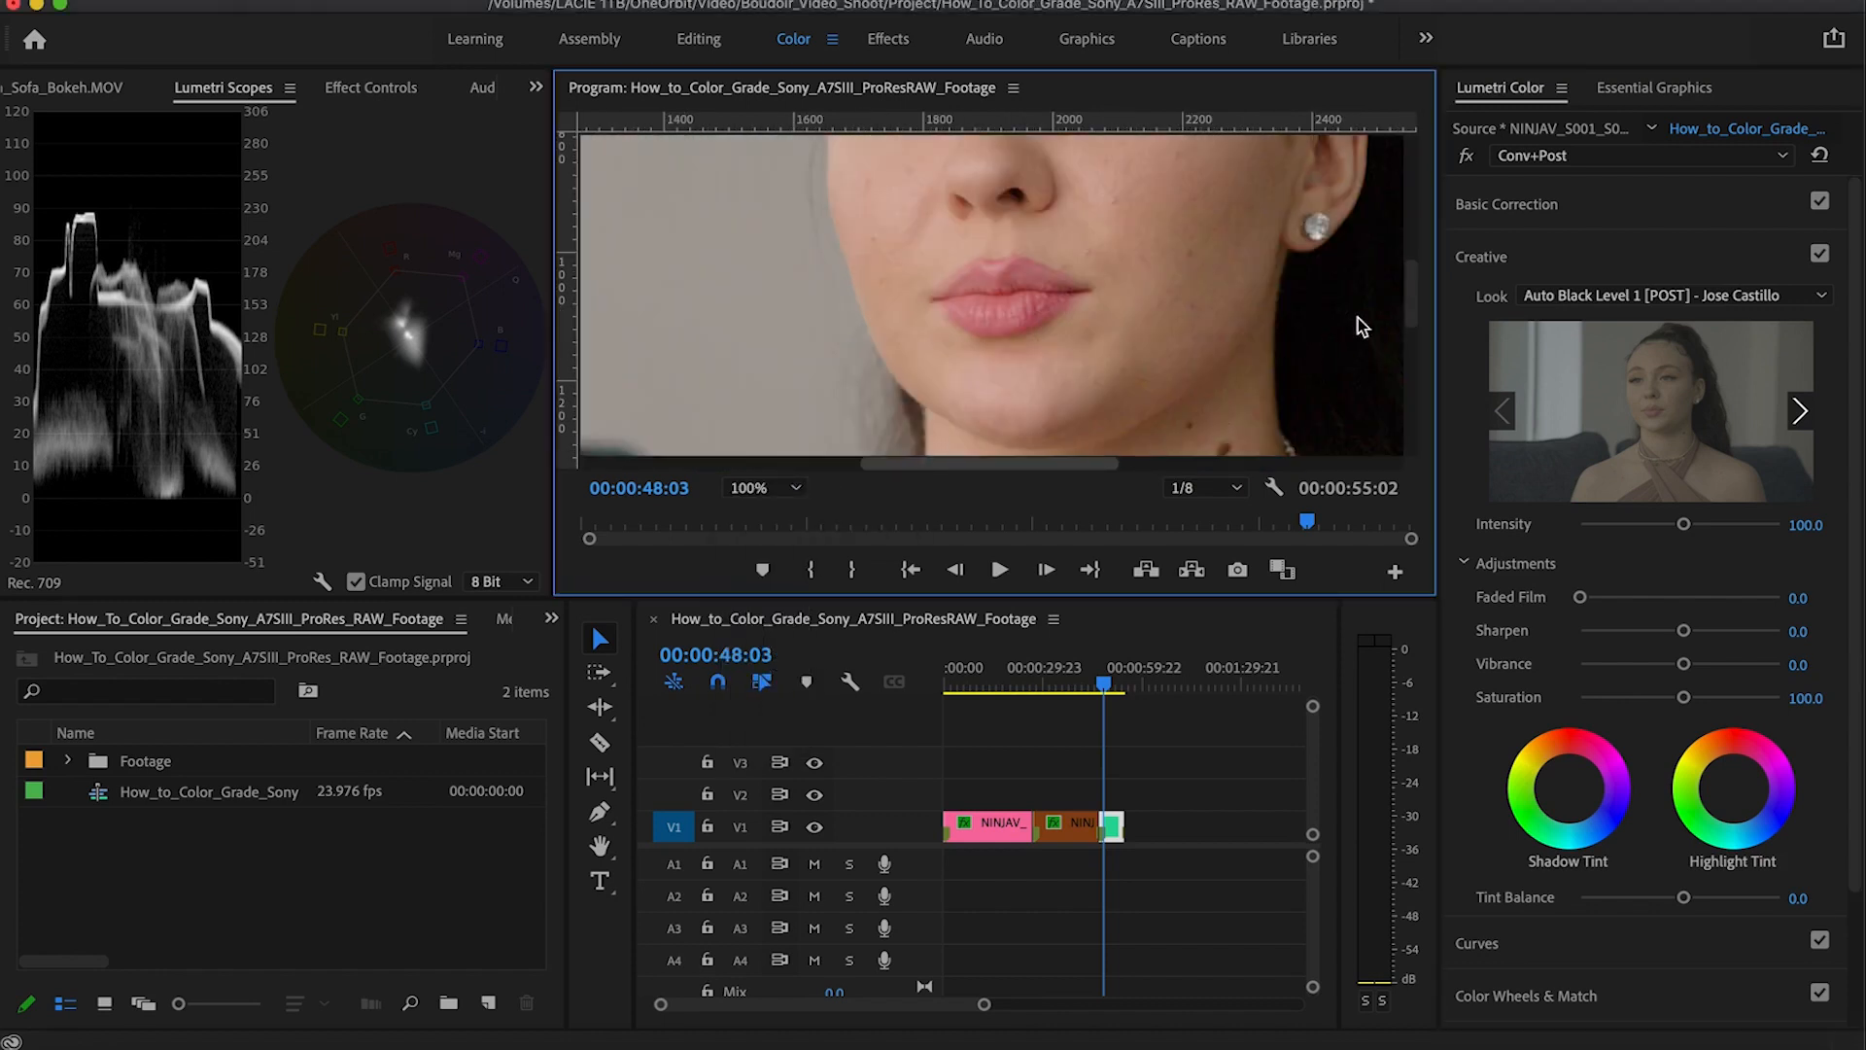
pyautogui.moveTo(1414, 307); pyautogui.dragTo(1409, 256)
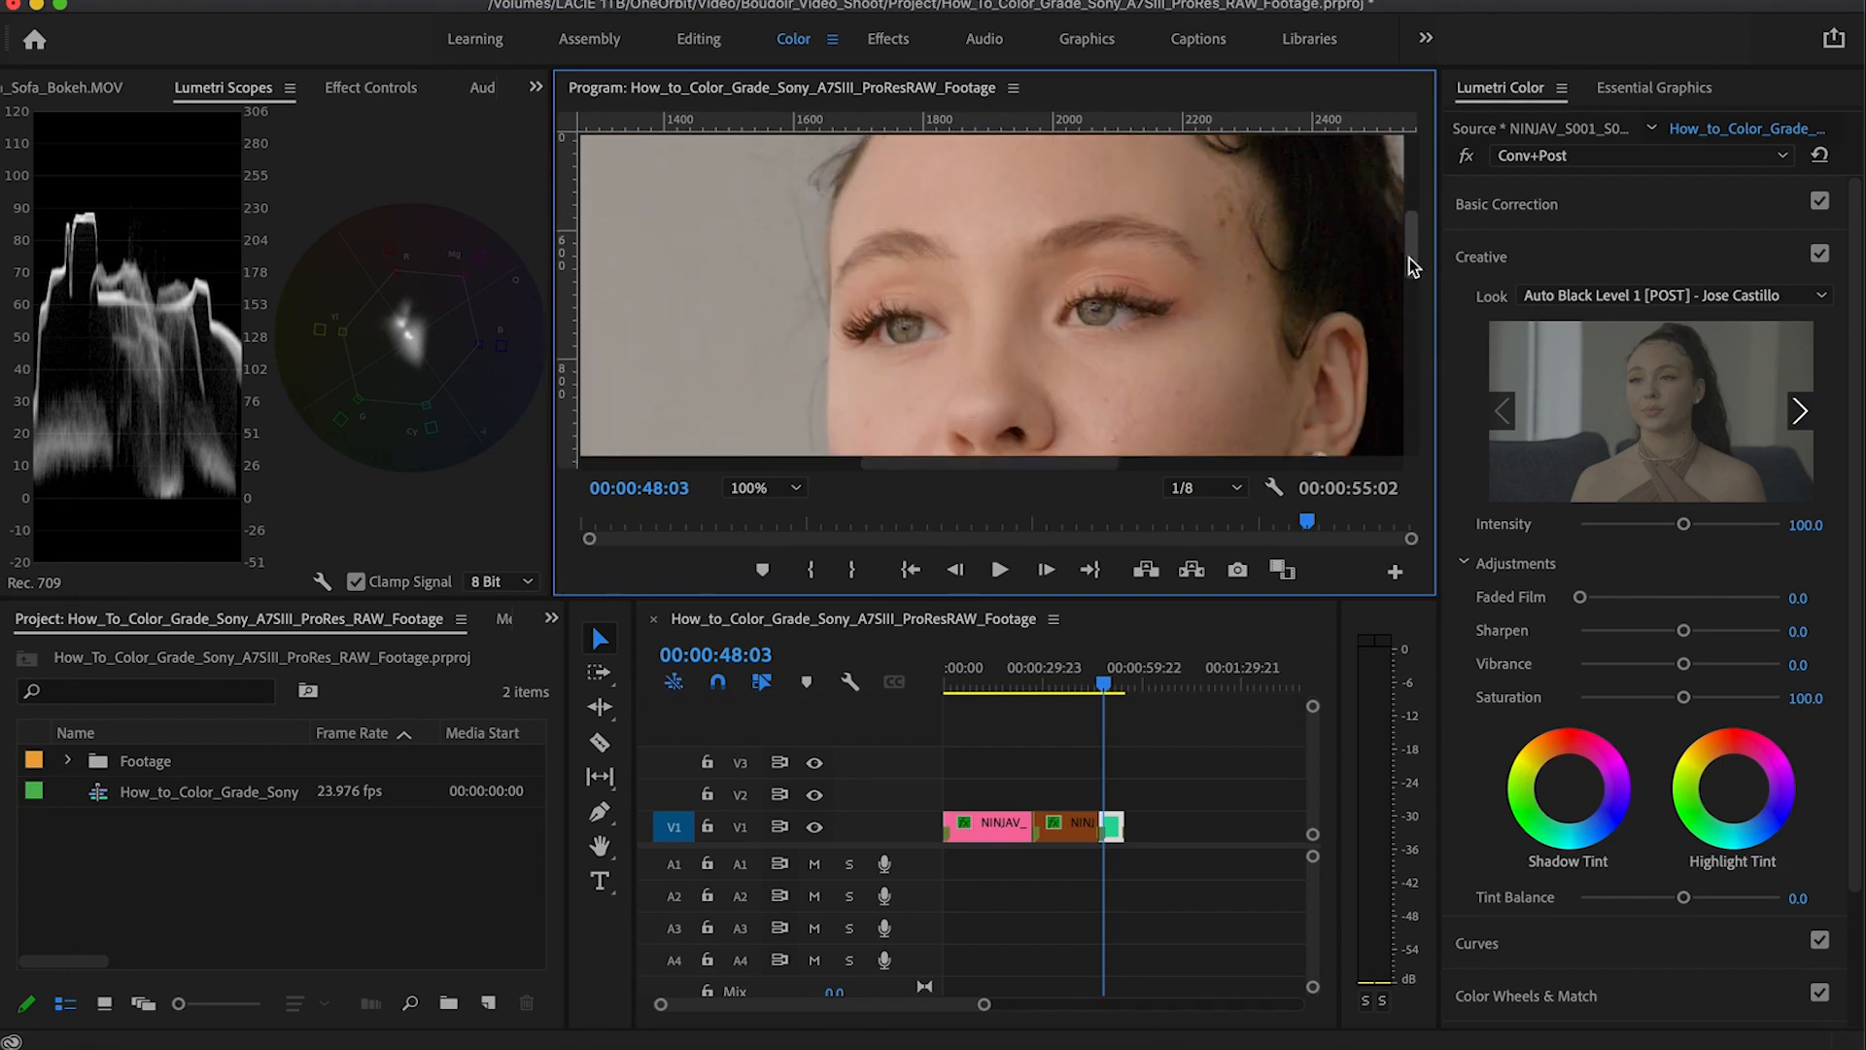
pyautogui.click(1485, 254)
pyautogui.click(1503, 208)
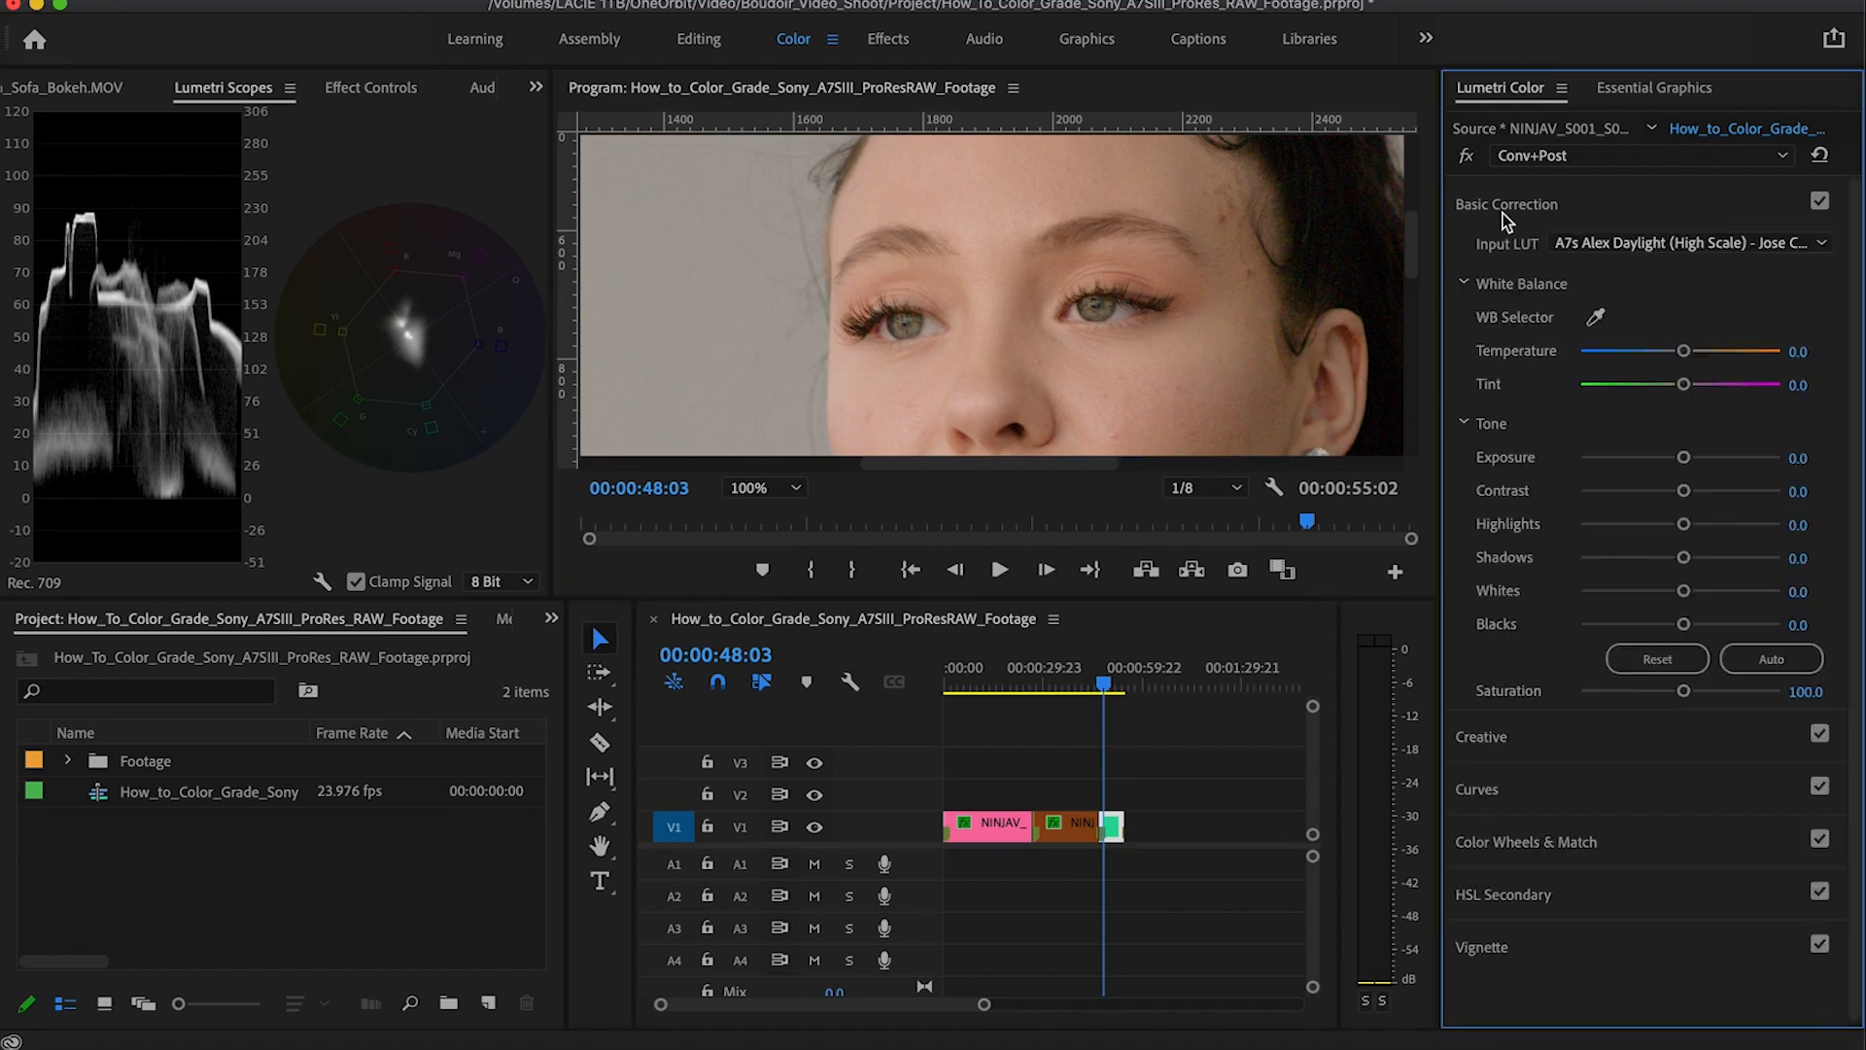
pyautogui.click(1615, 241)
pyautogui.click(1547, 206)
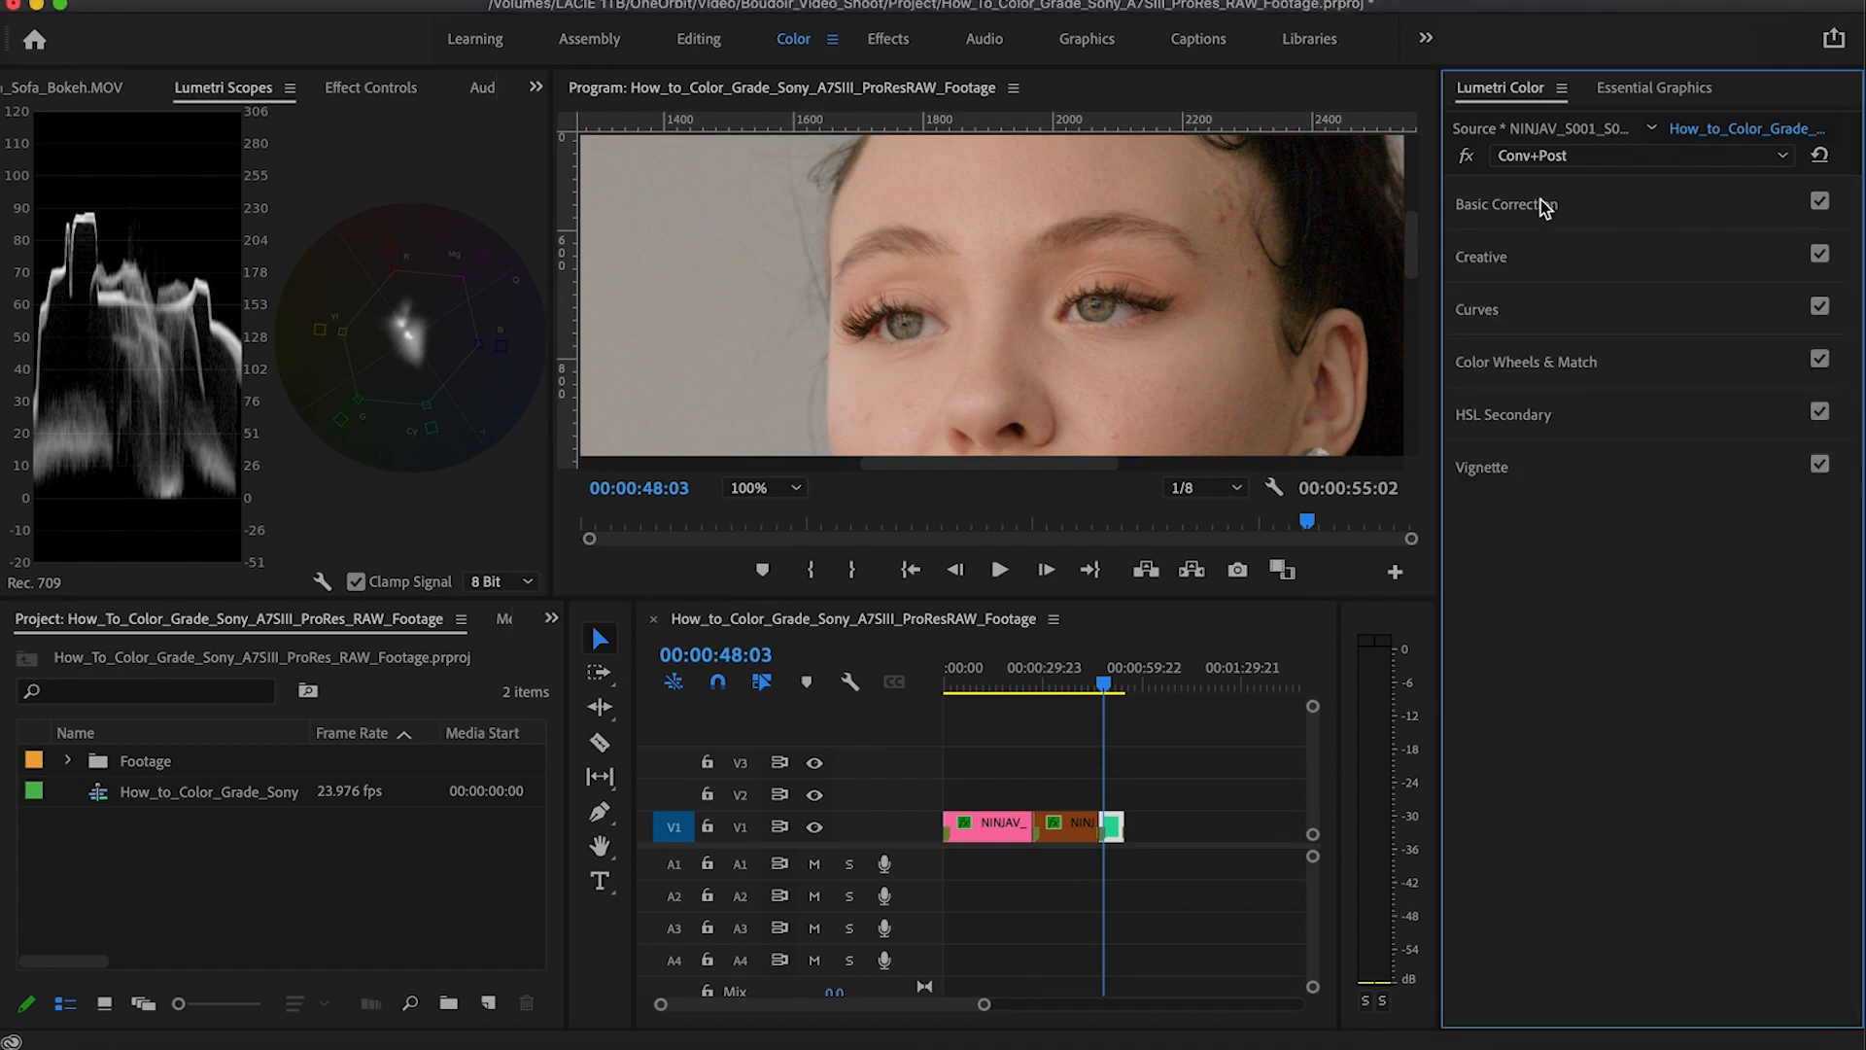
pyautogui.click(1497, 258)
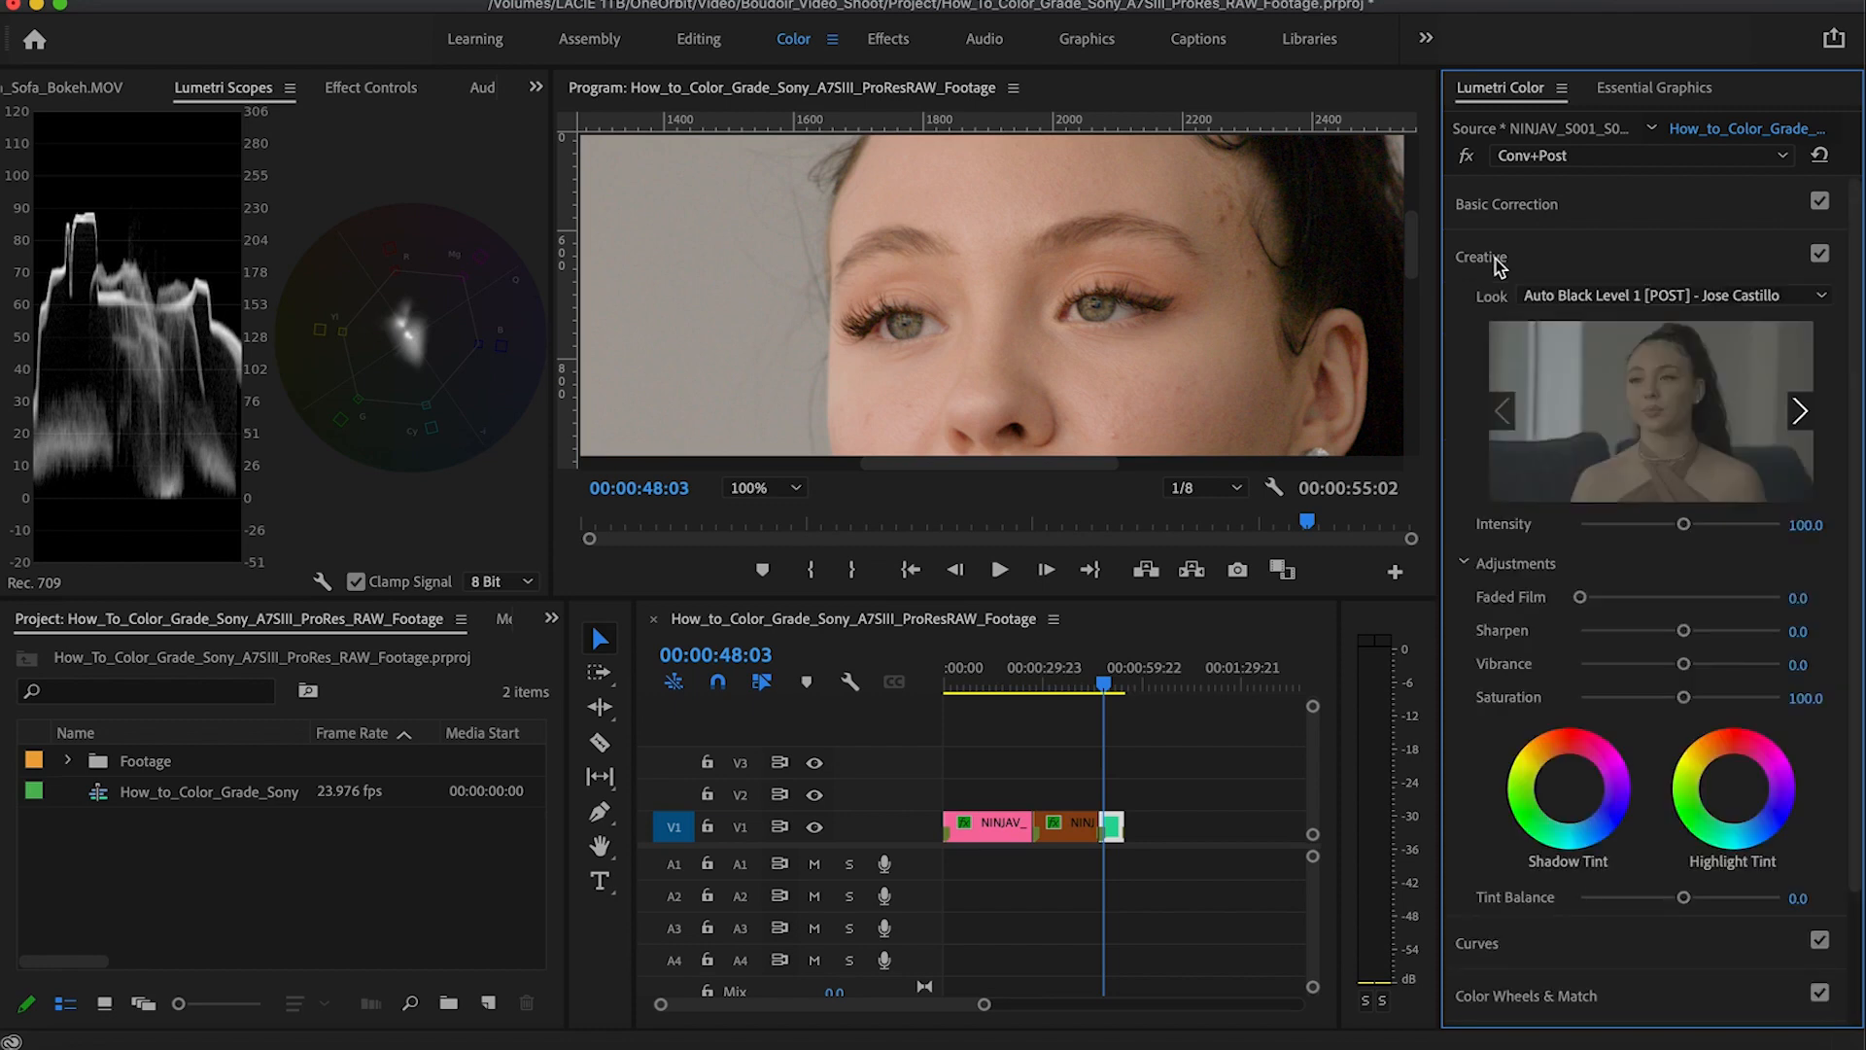
# Step: Replace the Pre+WB effect's Creative look with the A7s Alex +0.66 Stop [PRE] LUT from the Exposure Conversions [PRE] folder
pyautogui.click(1548, 157)
pyautogui.click(1549, 190)
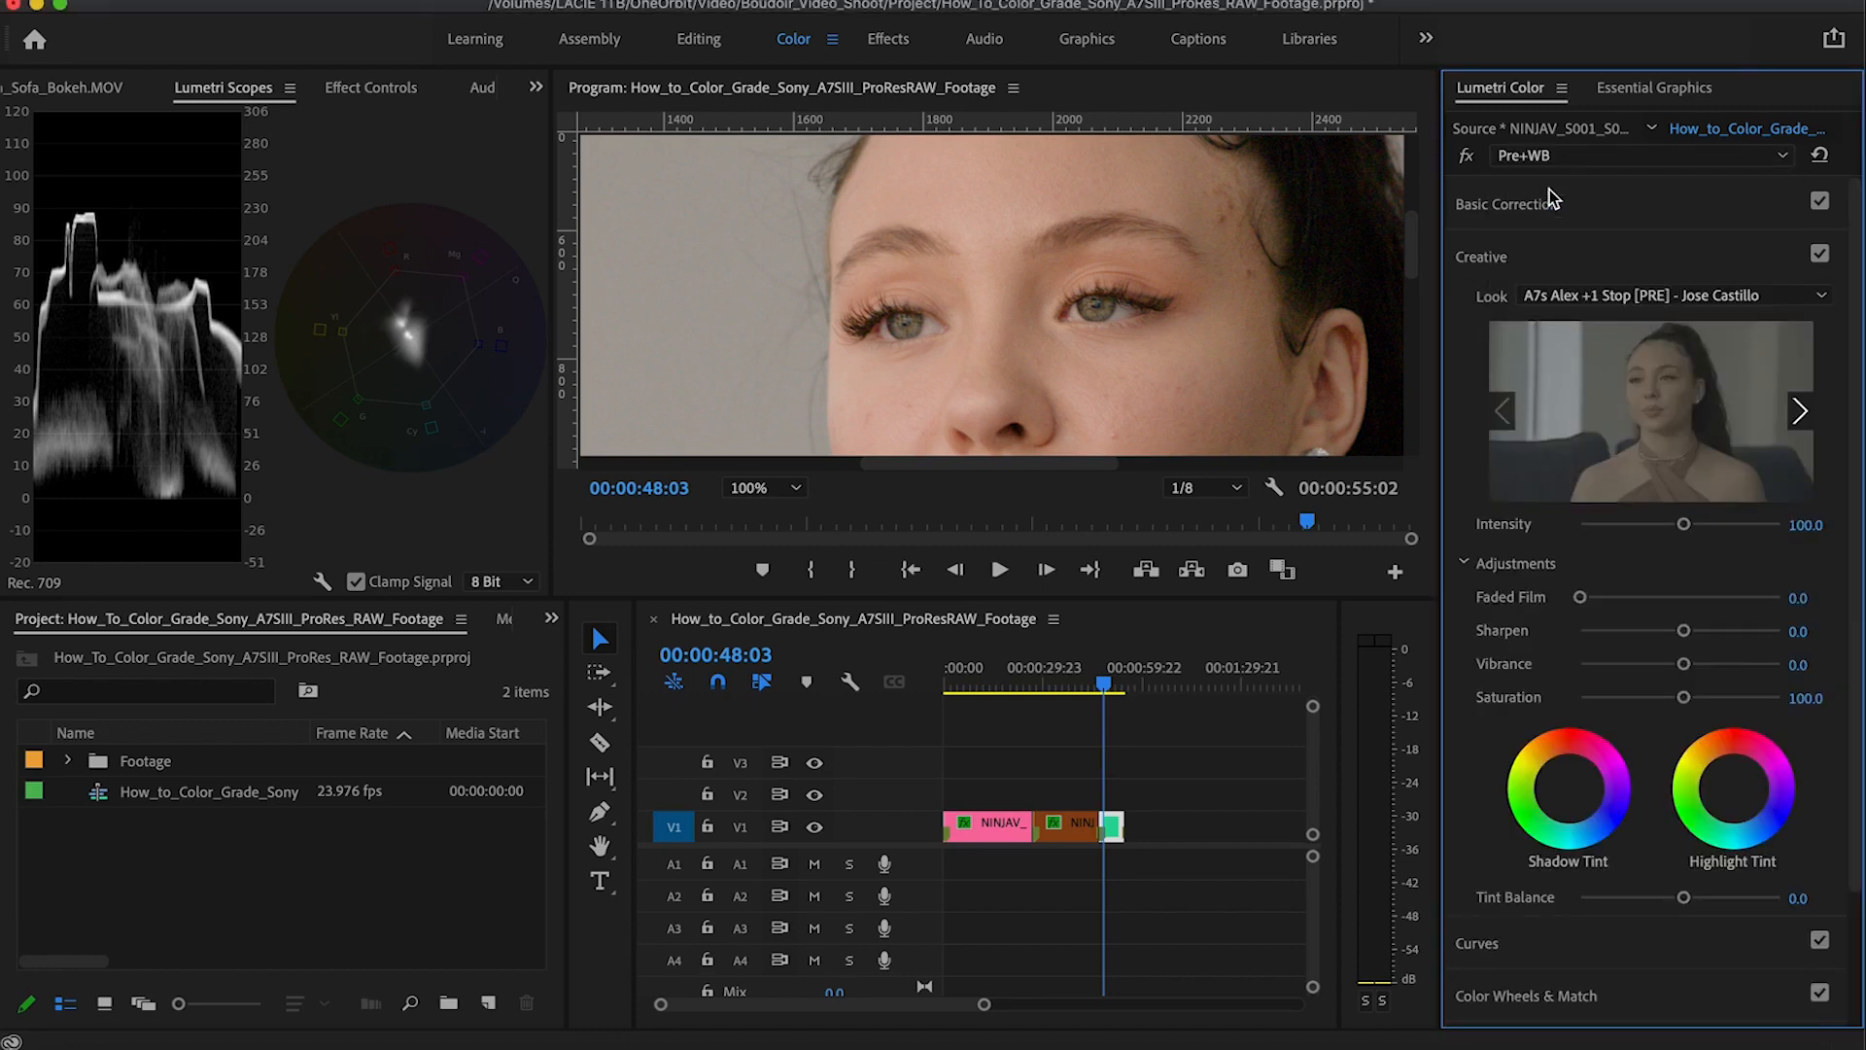
pyautogui.click(1577, 298)
pyautogui.click(1549, 346)
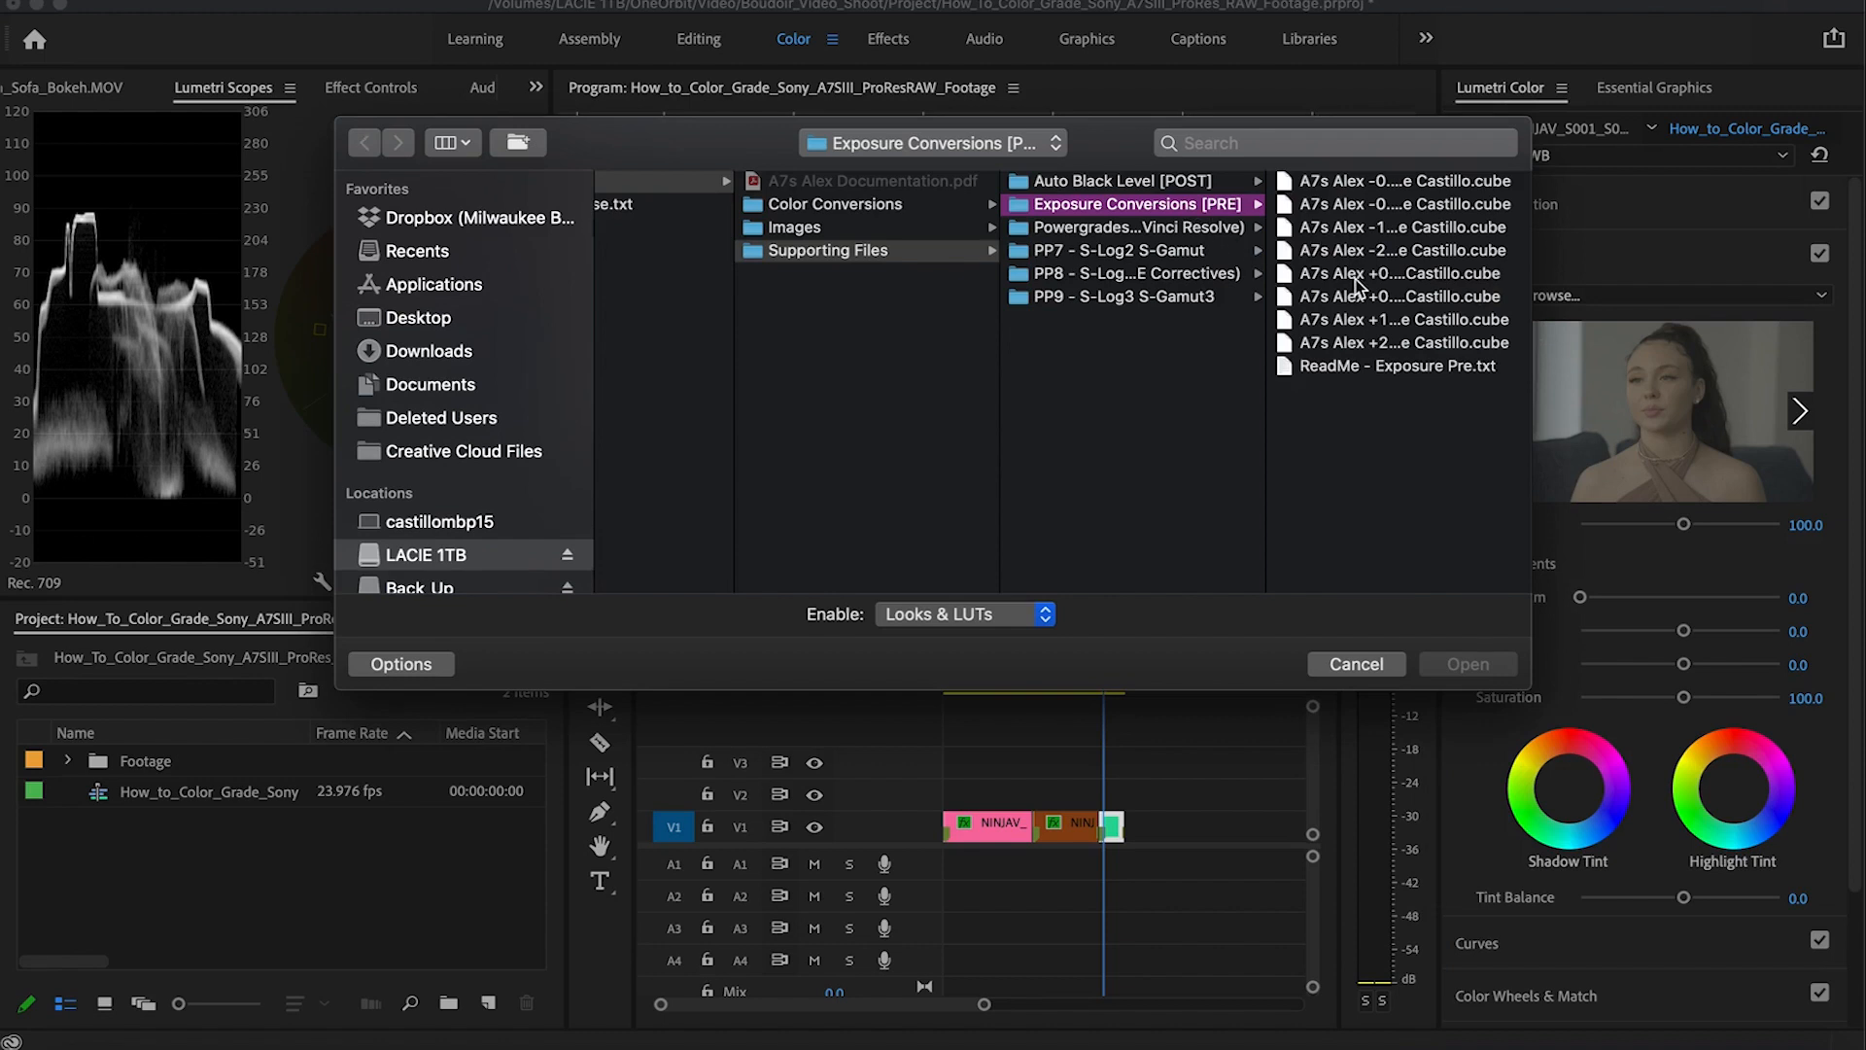
pyautogui.click(1384, 278)
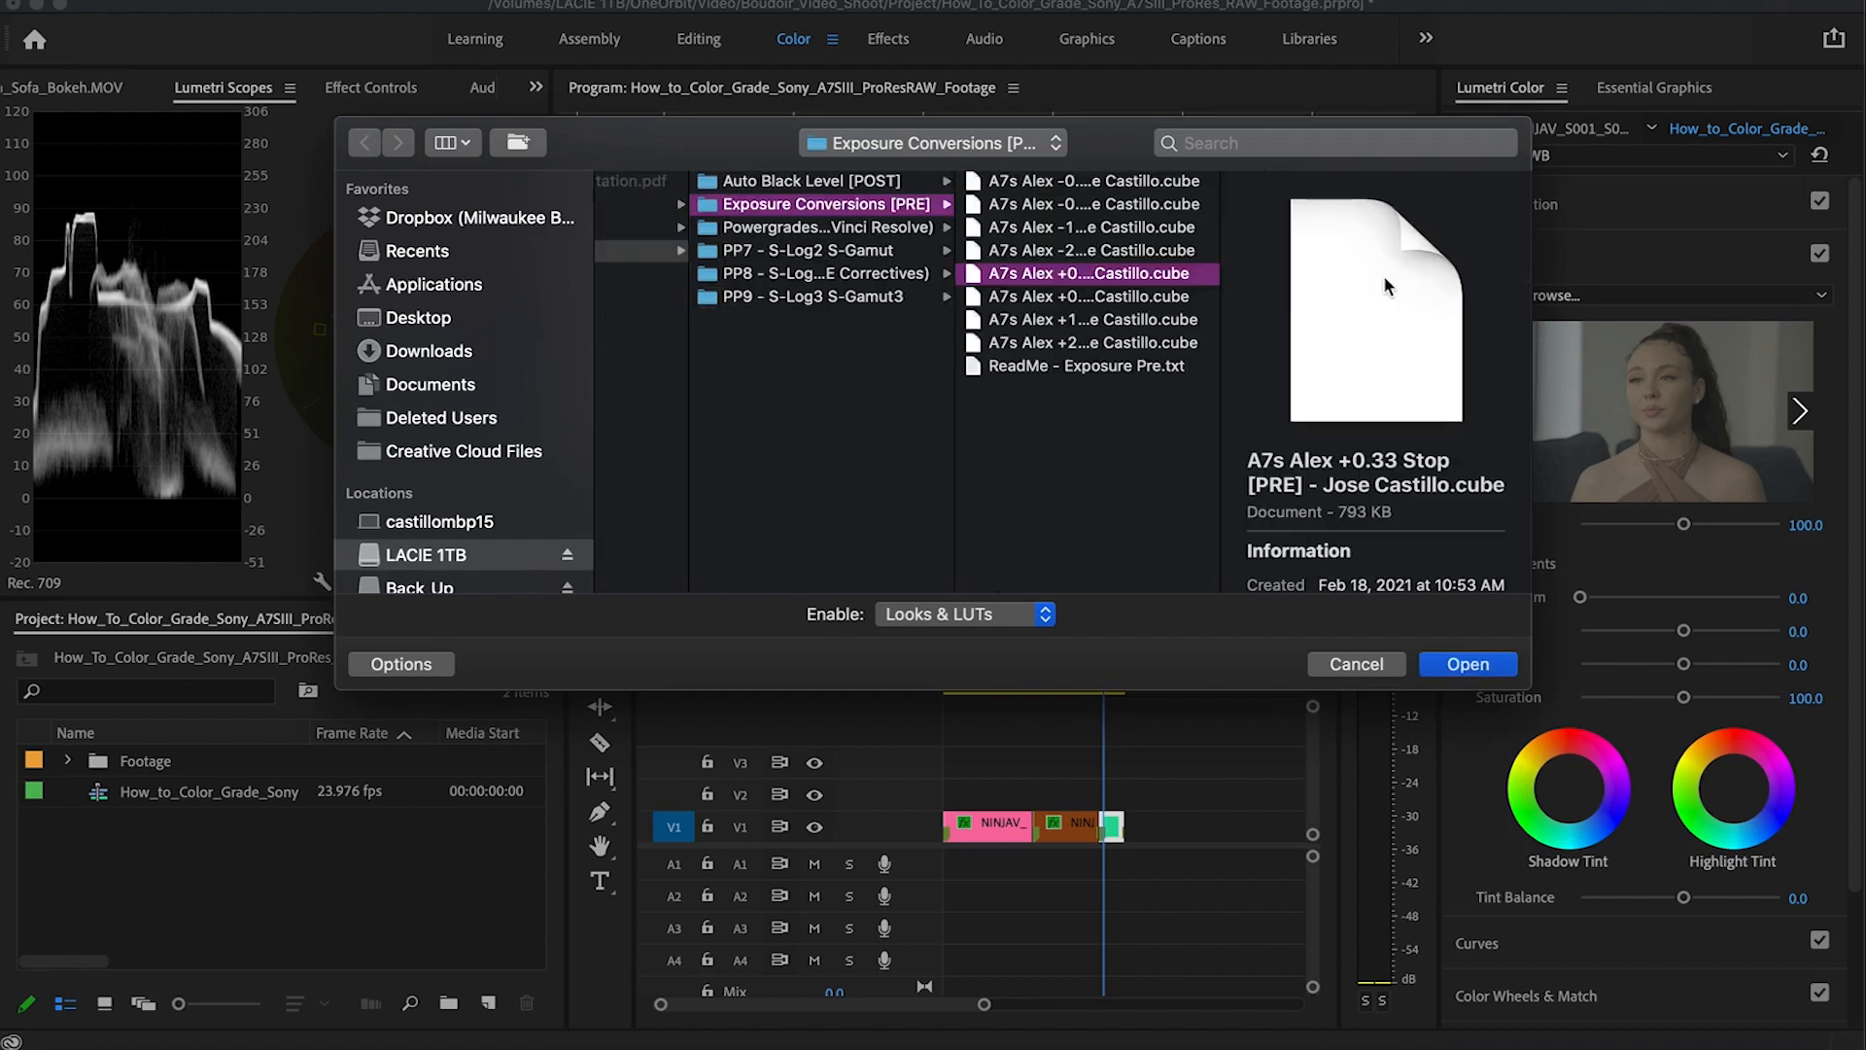
pyautogui.click(1124, 297)
pyautogui.click(1438, 665)
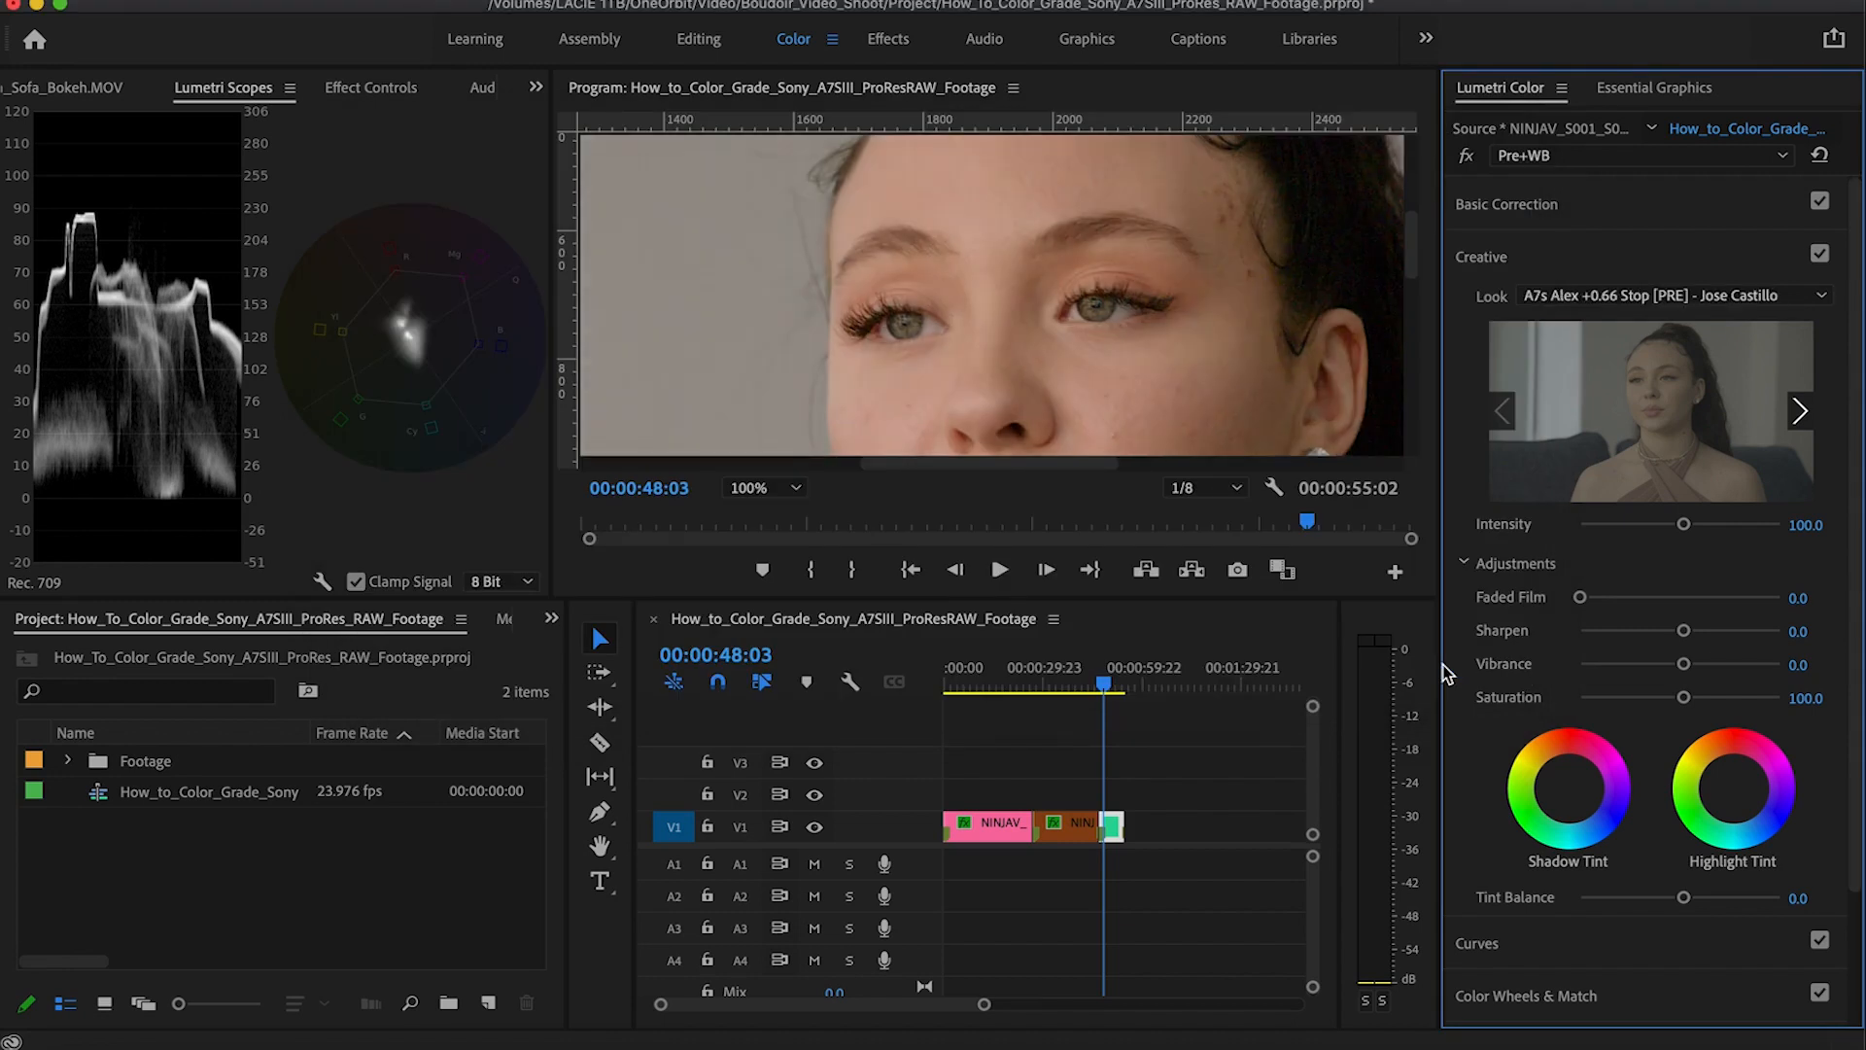
# Step: Fit the whole frame in the program view and slightly lower the Highlights wheel's level in the Conv+Post effect's Color Wheels & Match
pyautogui.click(785, 495)
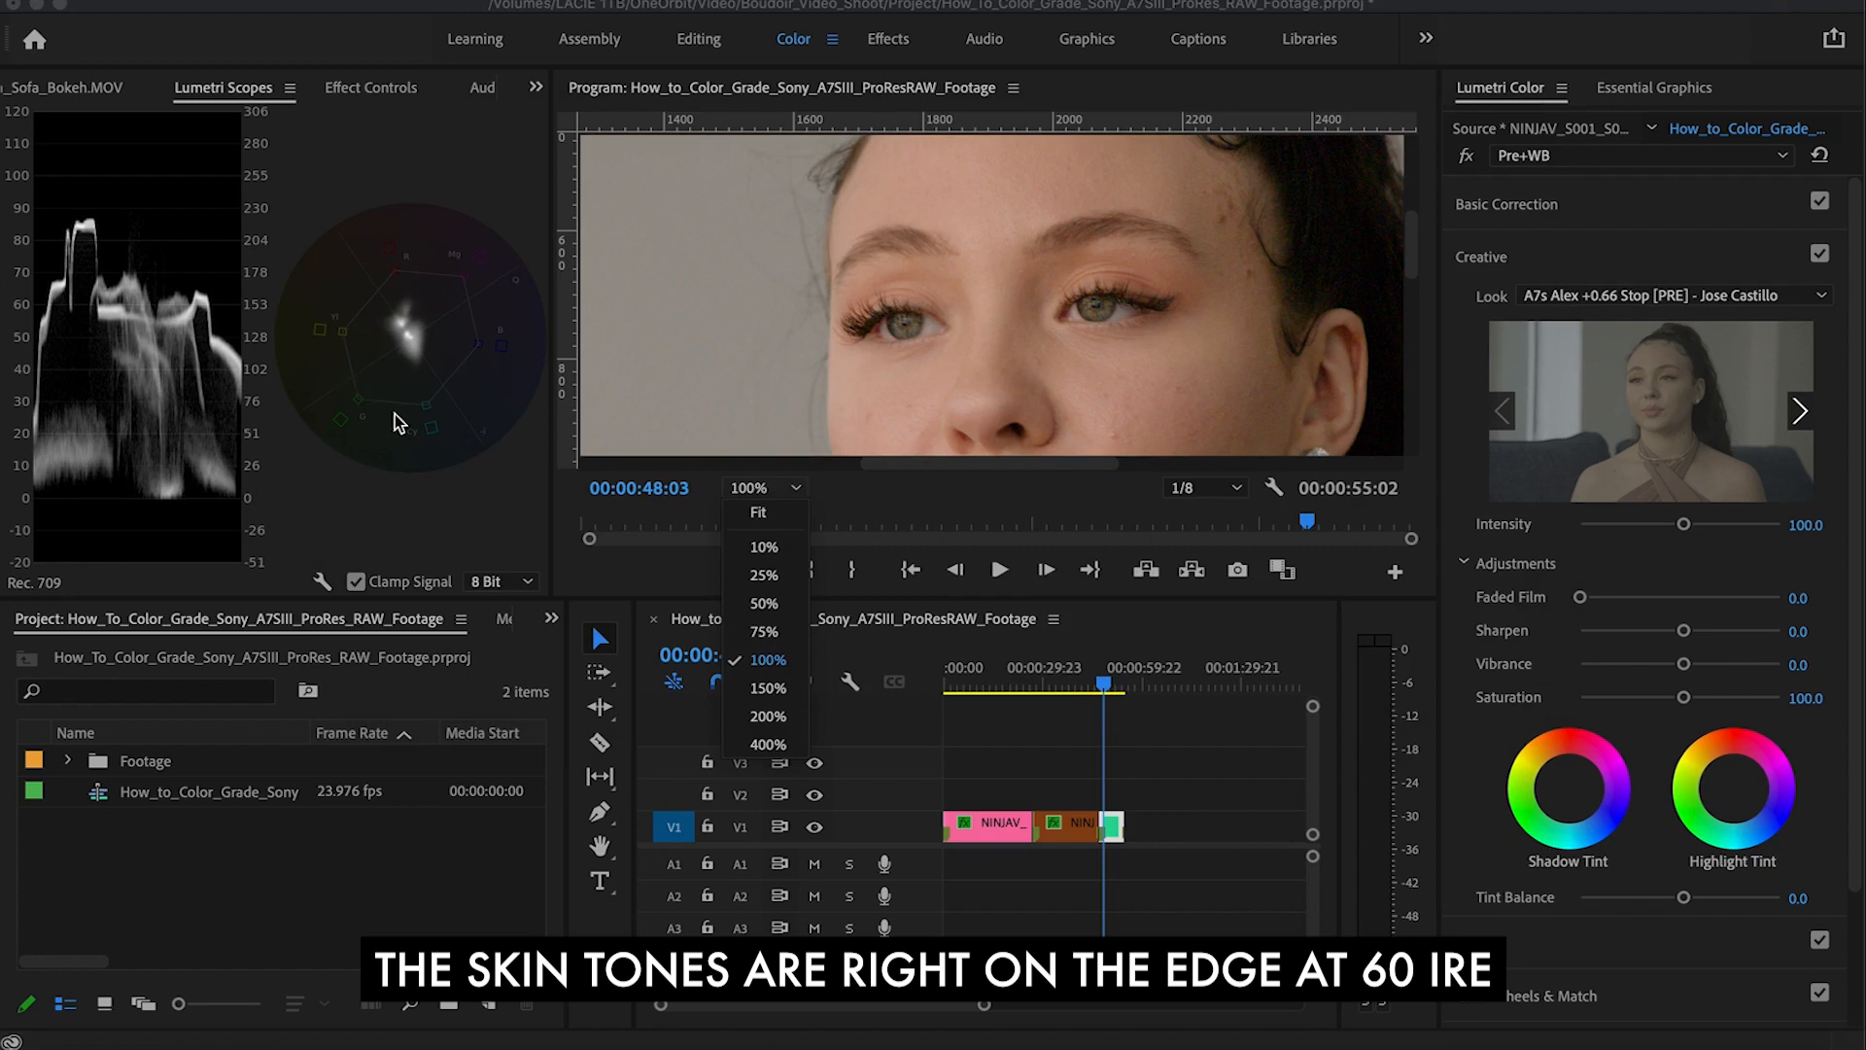
pyautogui.click(760, 512)
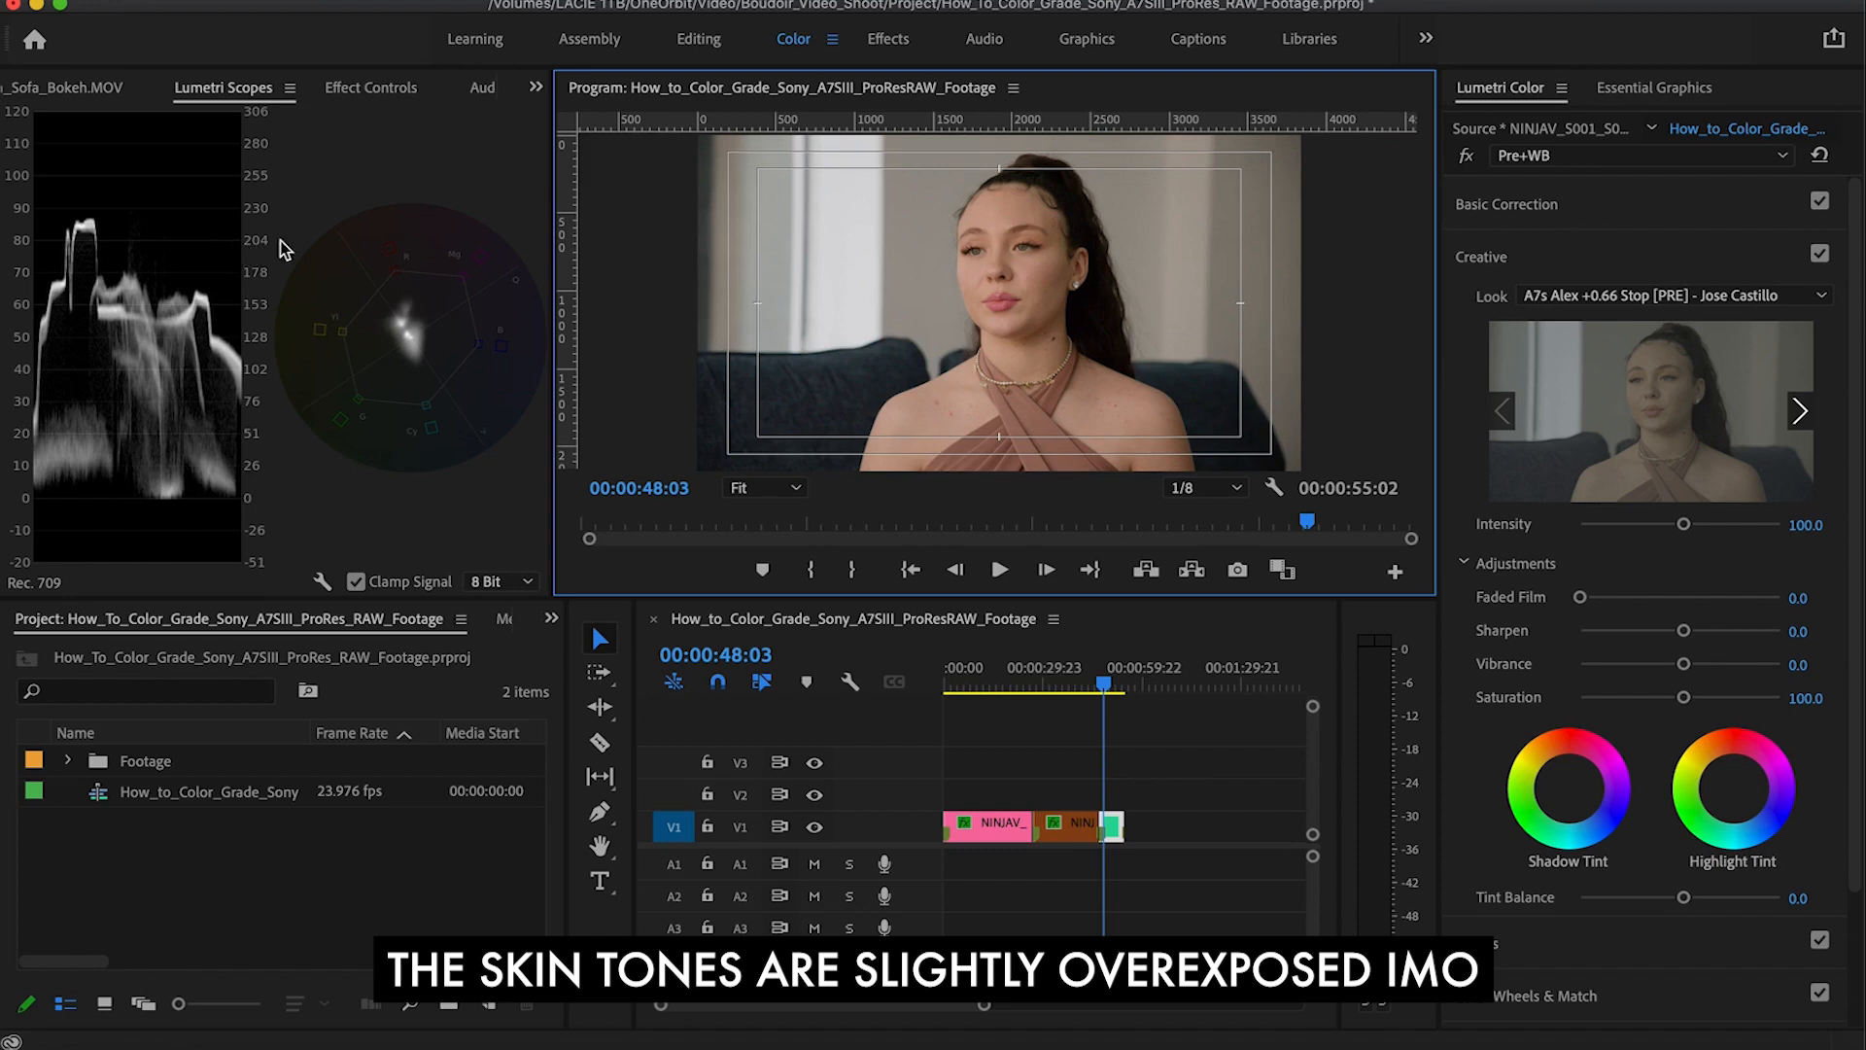
pyautogui.click(1545, 155)
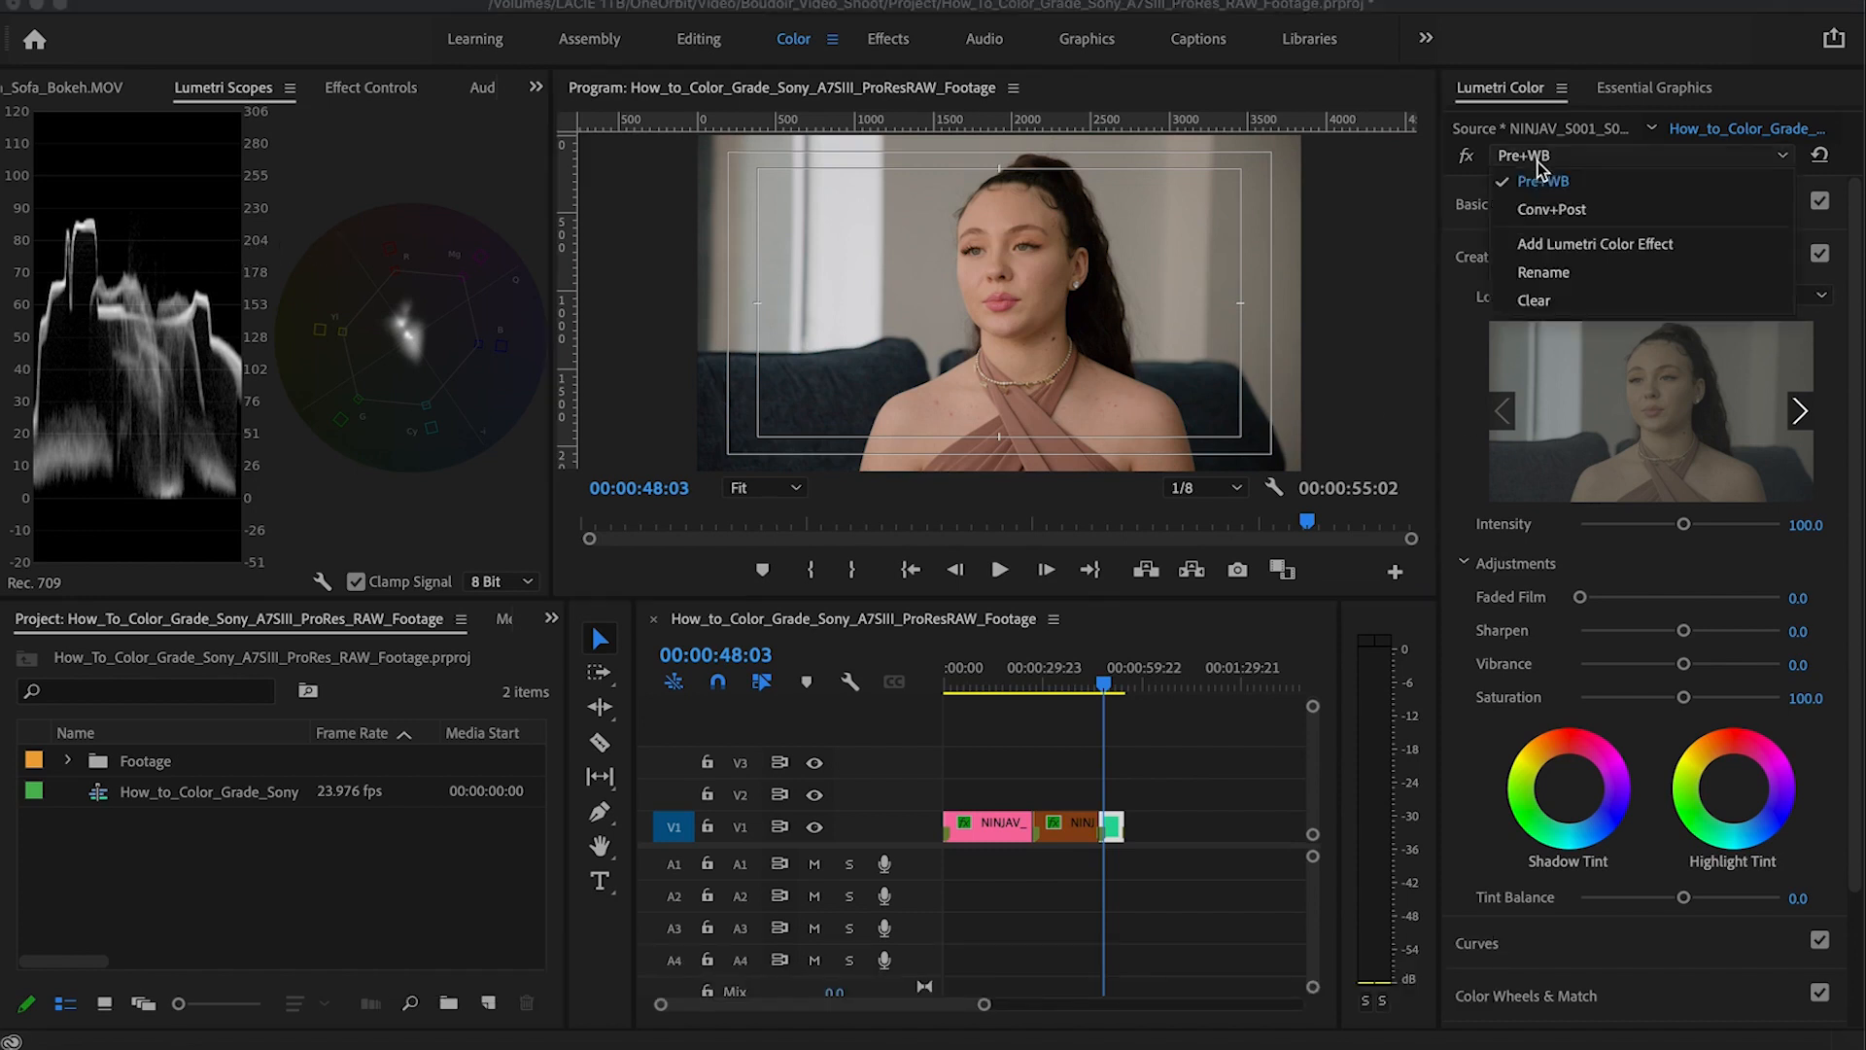
pyautogui.click(1554, 200)
pyautogui.click(1549, 258)
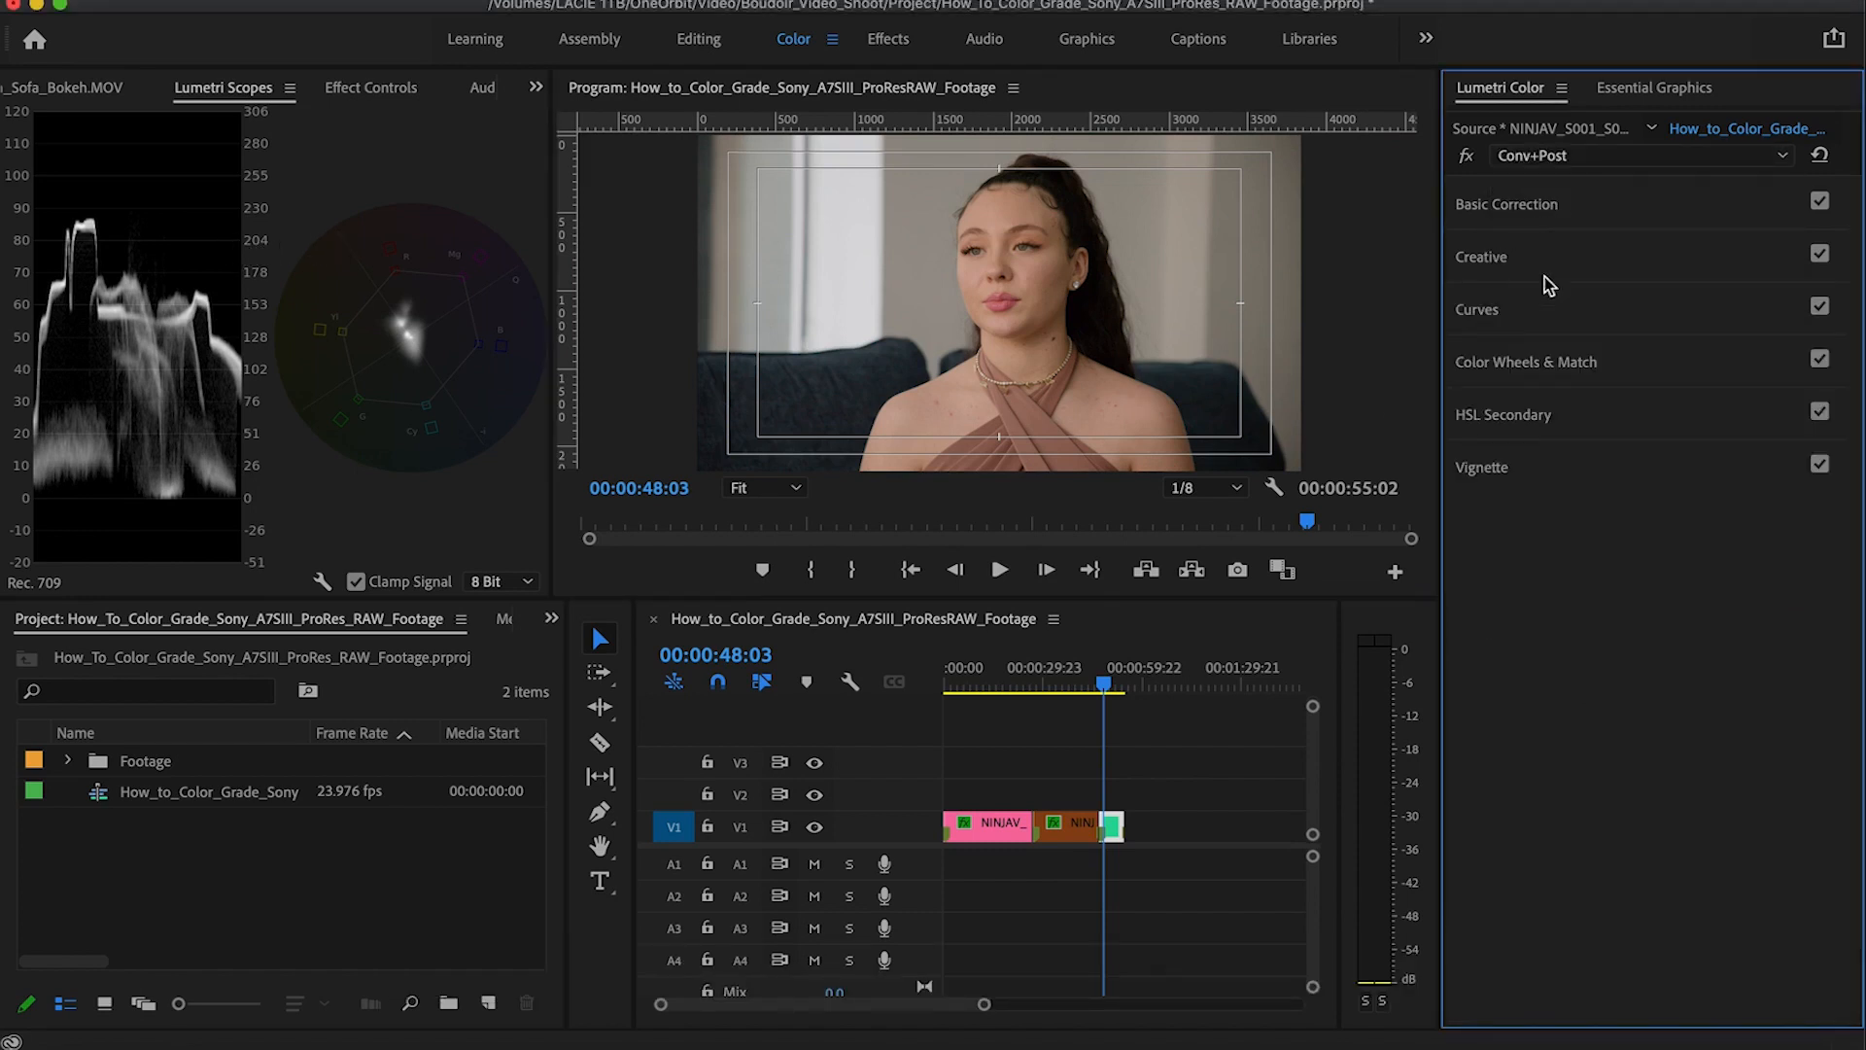
pyautogui.click(1513, 357)
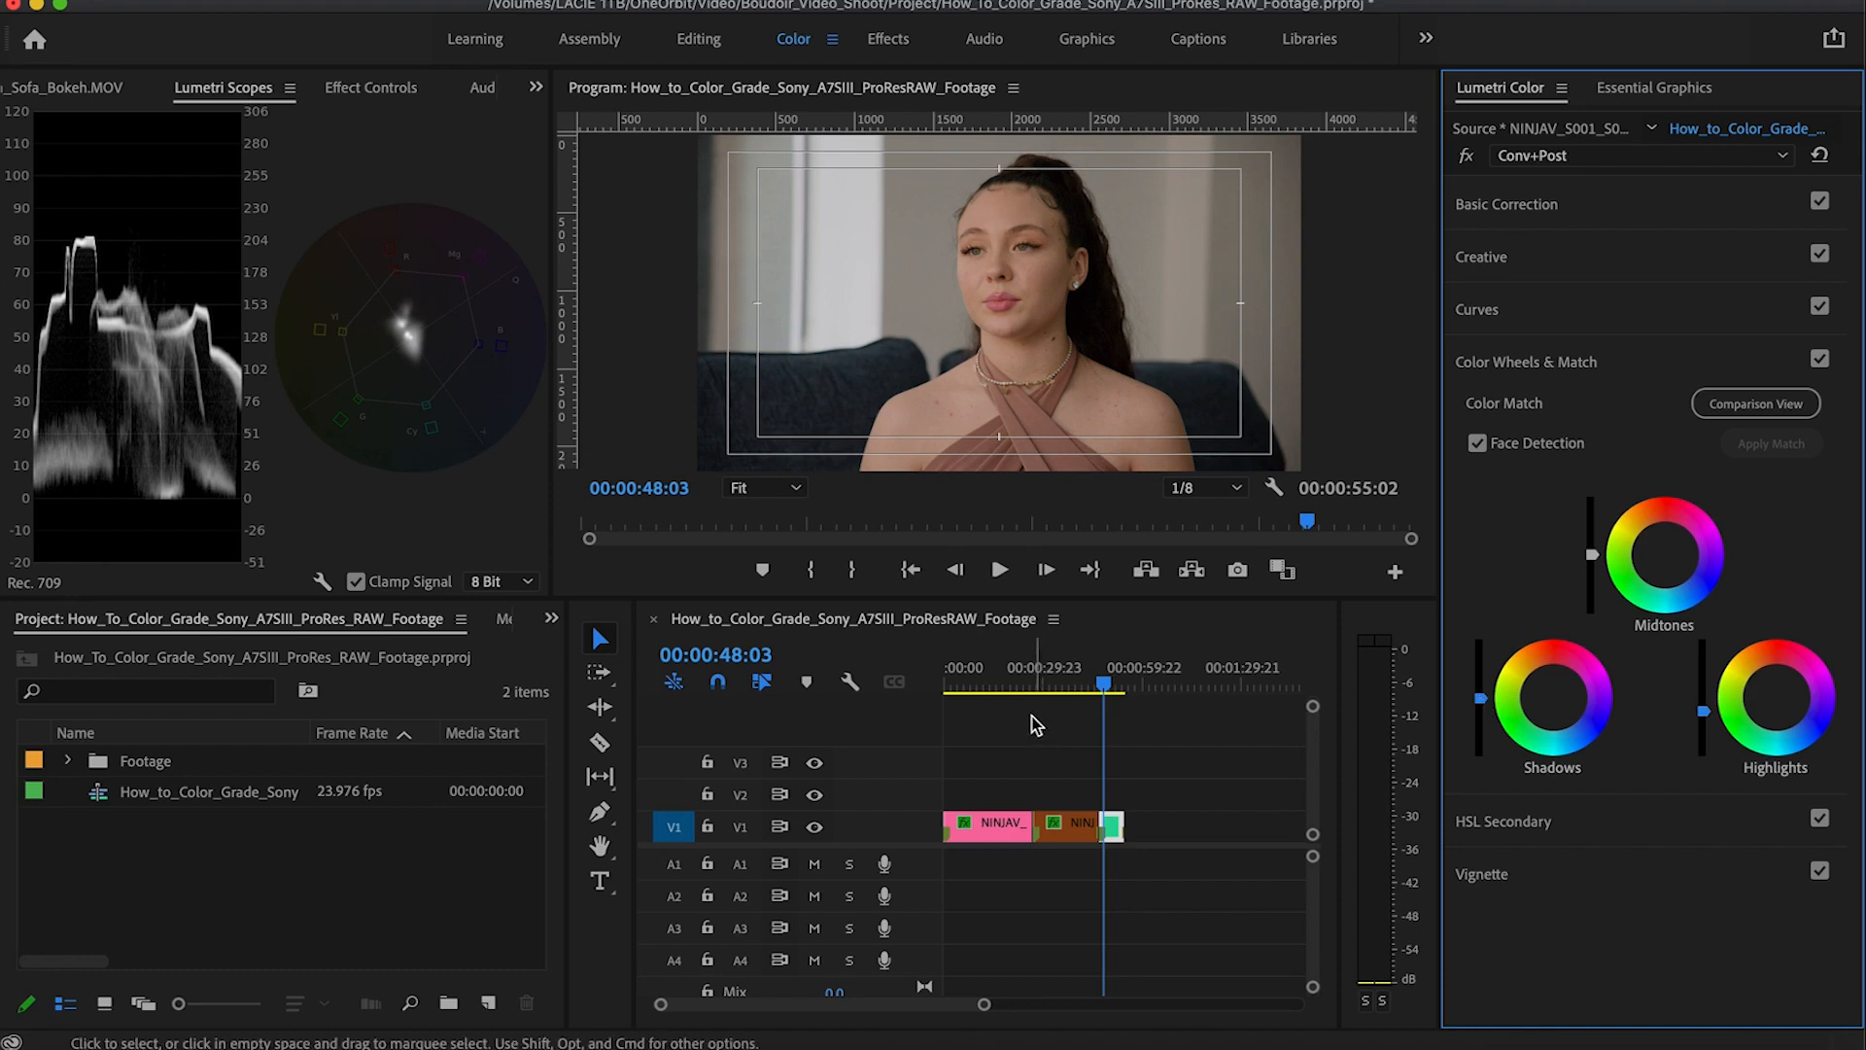
# Step: Play back the graded third clip, return to the sequence start, and check the first clip's Conv+Post Basic Correction settings
pyautogui.click(1104, 689)
pyautogui.press('space')
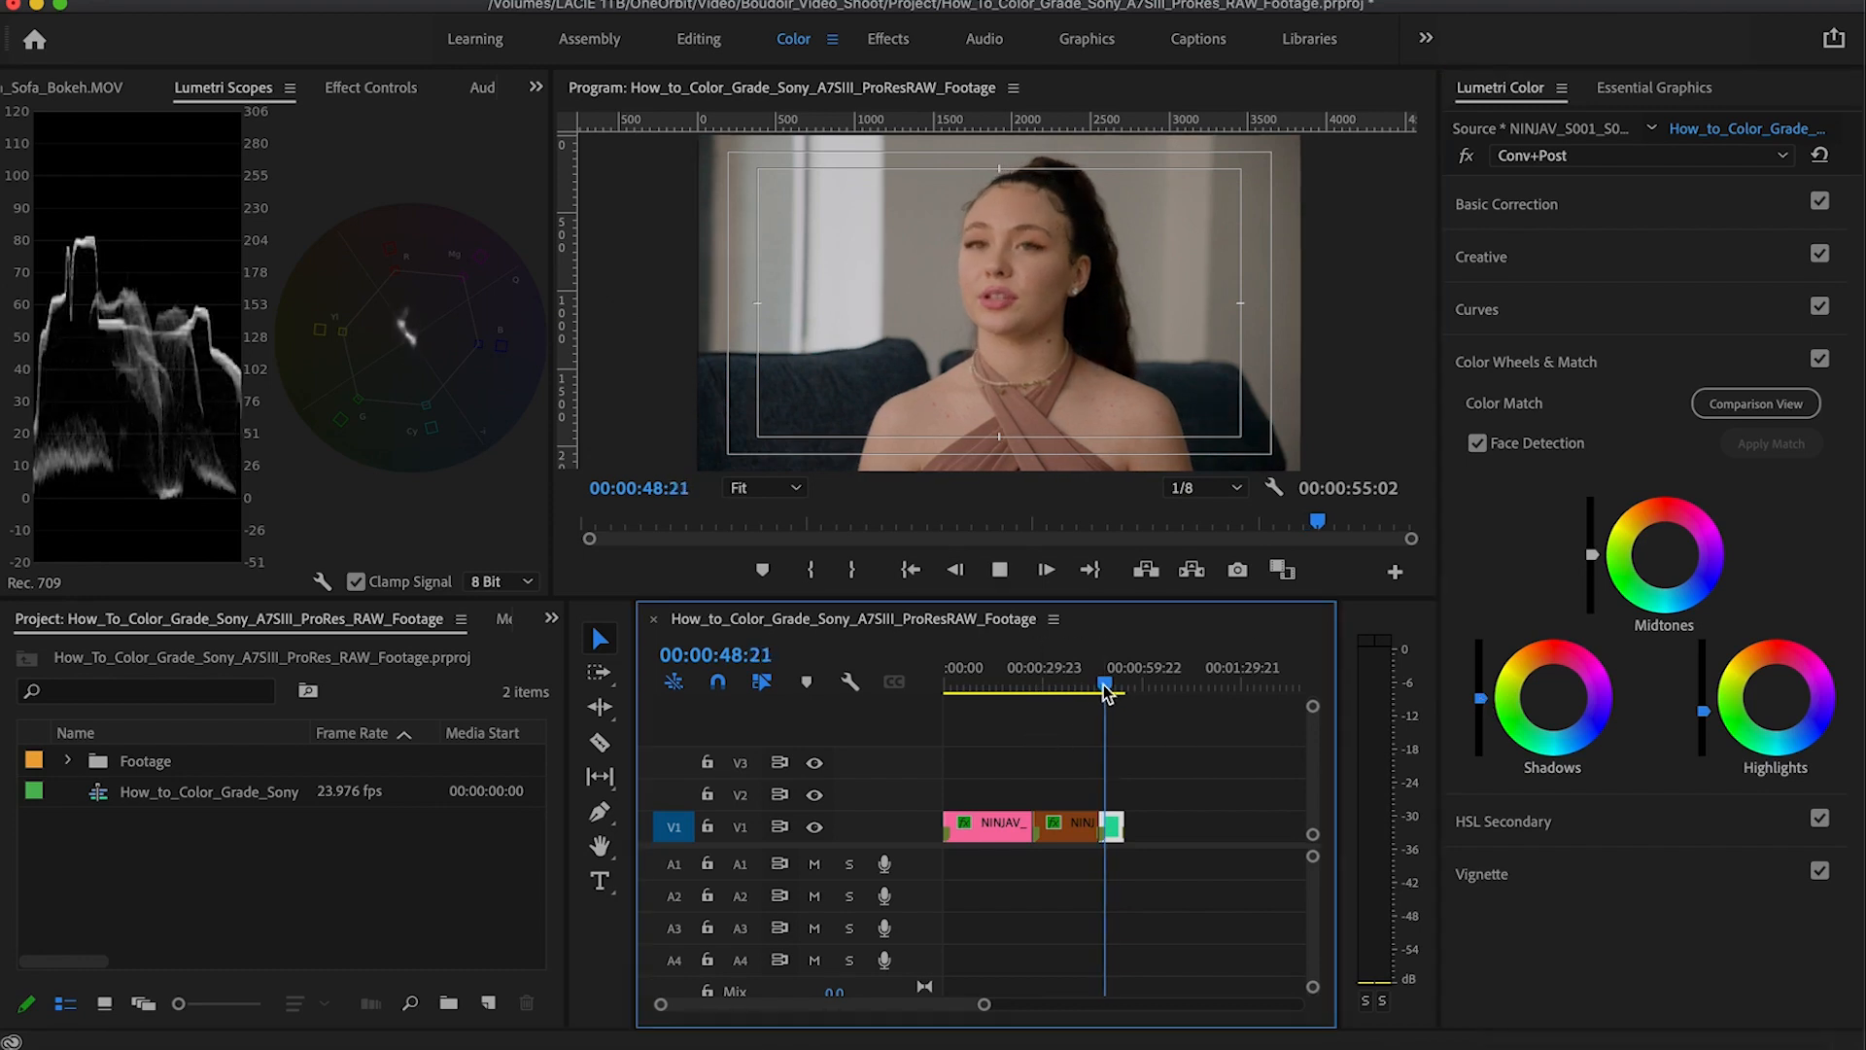
pyautogui.press('space')
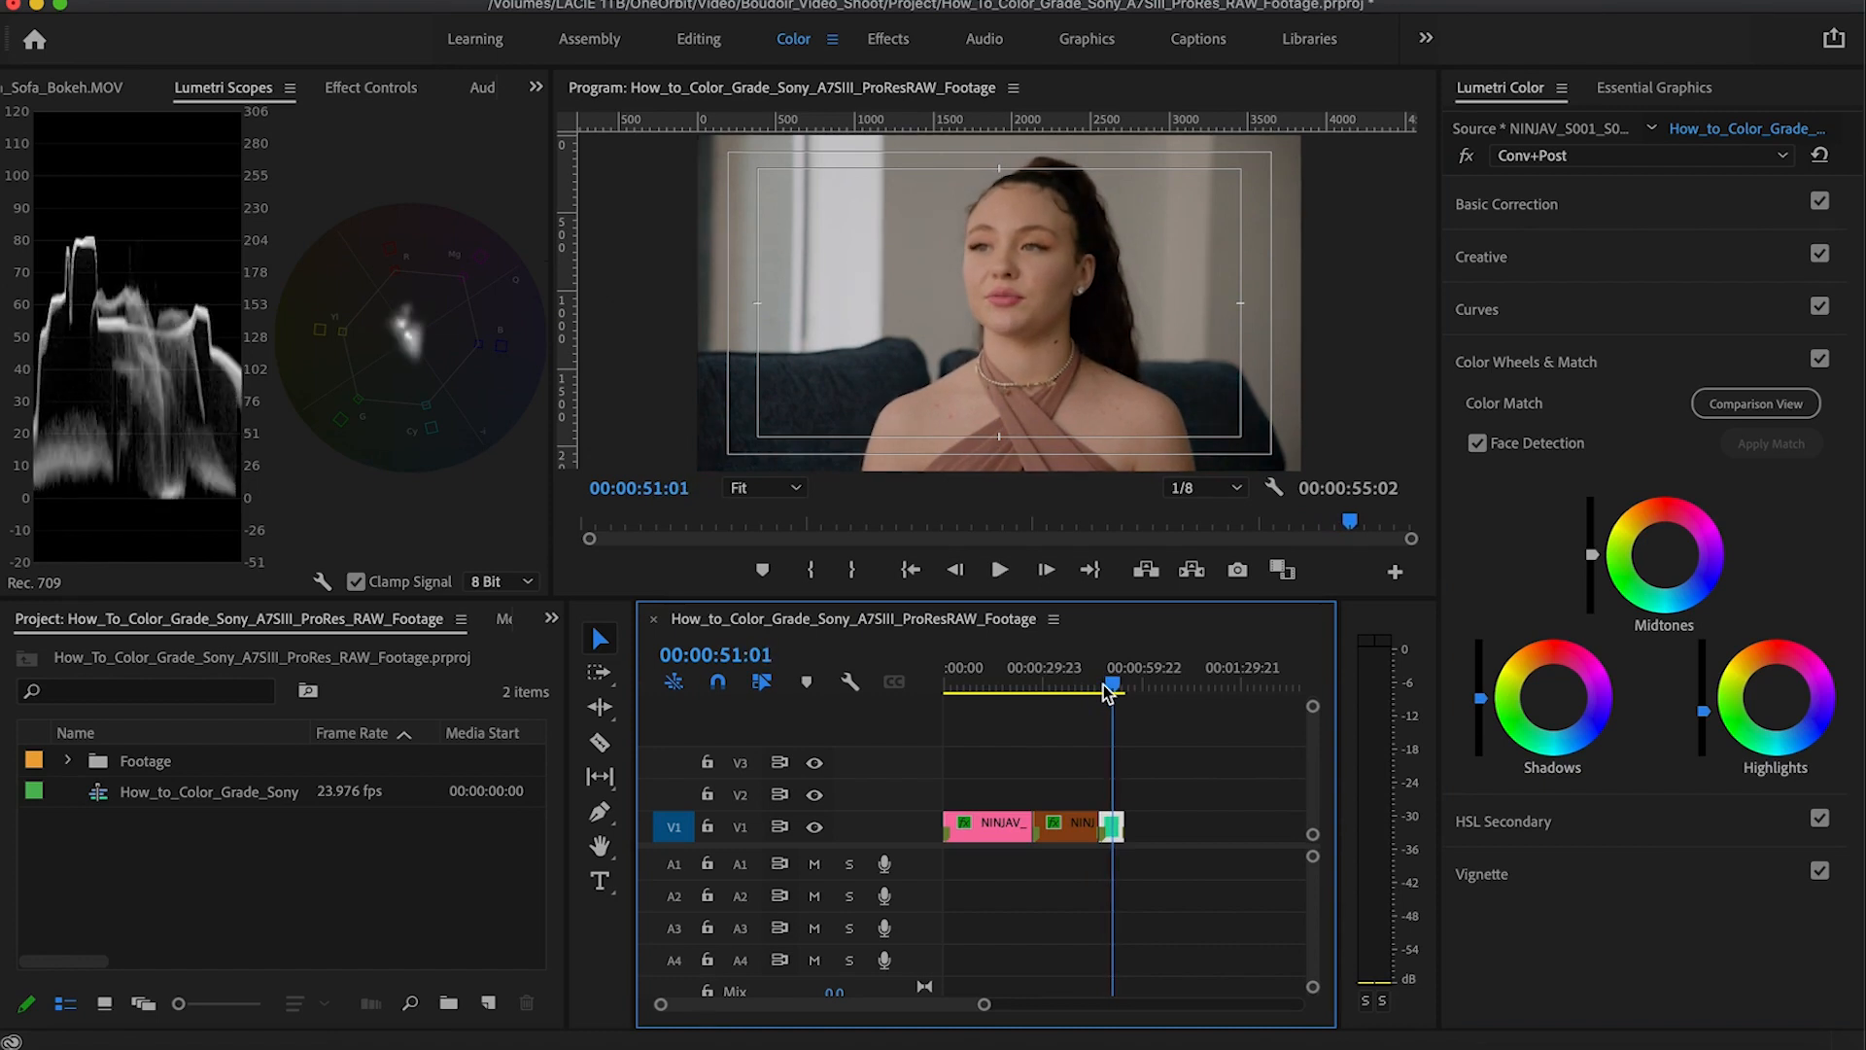
pyautogui.moveTo(1104, 684); pyautogui.dragTo(1103, 678)
pyautogui.press('space')
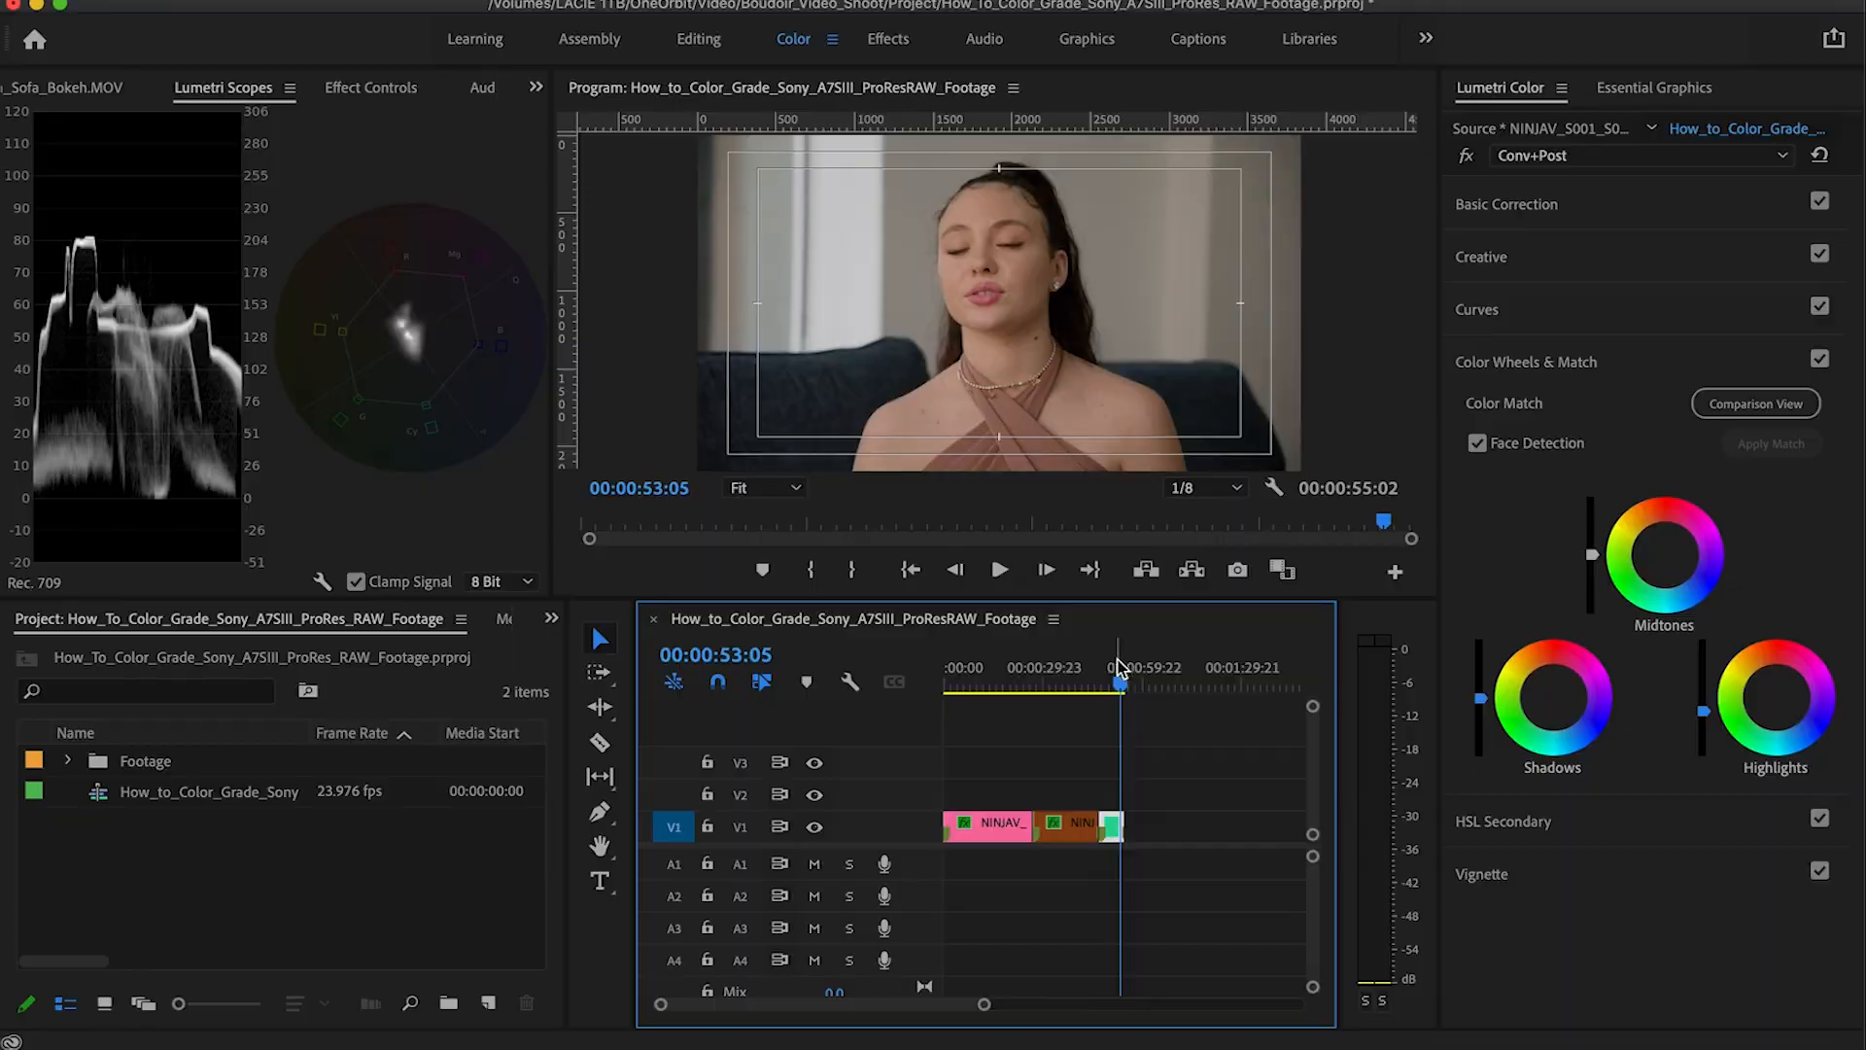
pyautogui.moveTo(1123, 668); pyautogui.dragTo(885, 685)
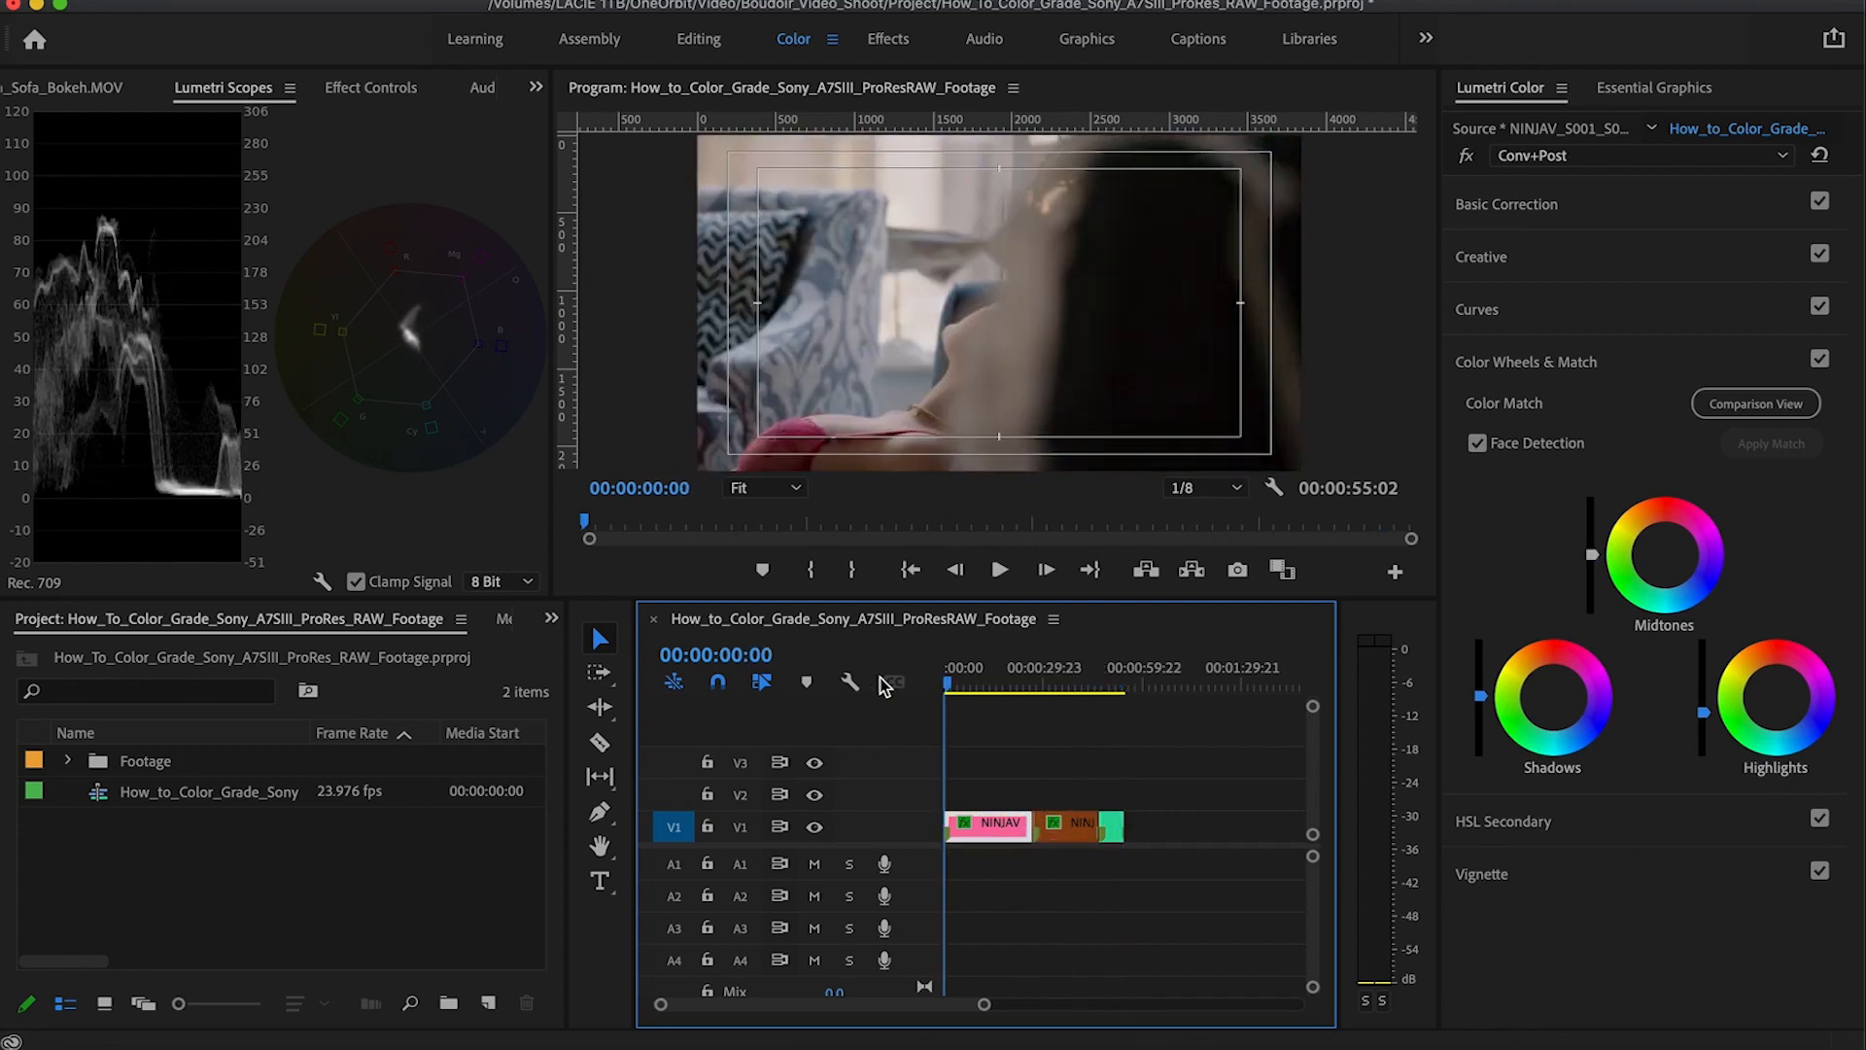
pyautogui.click(1520, 203)
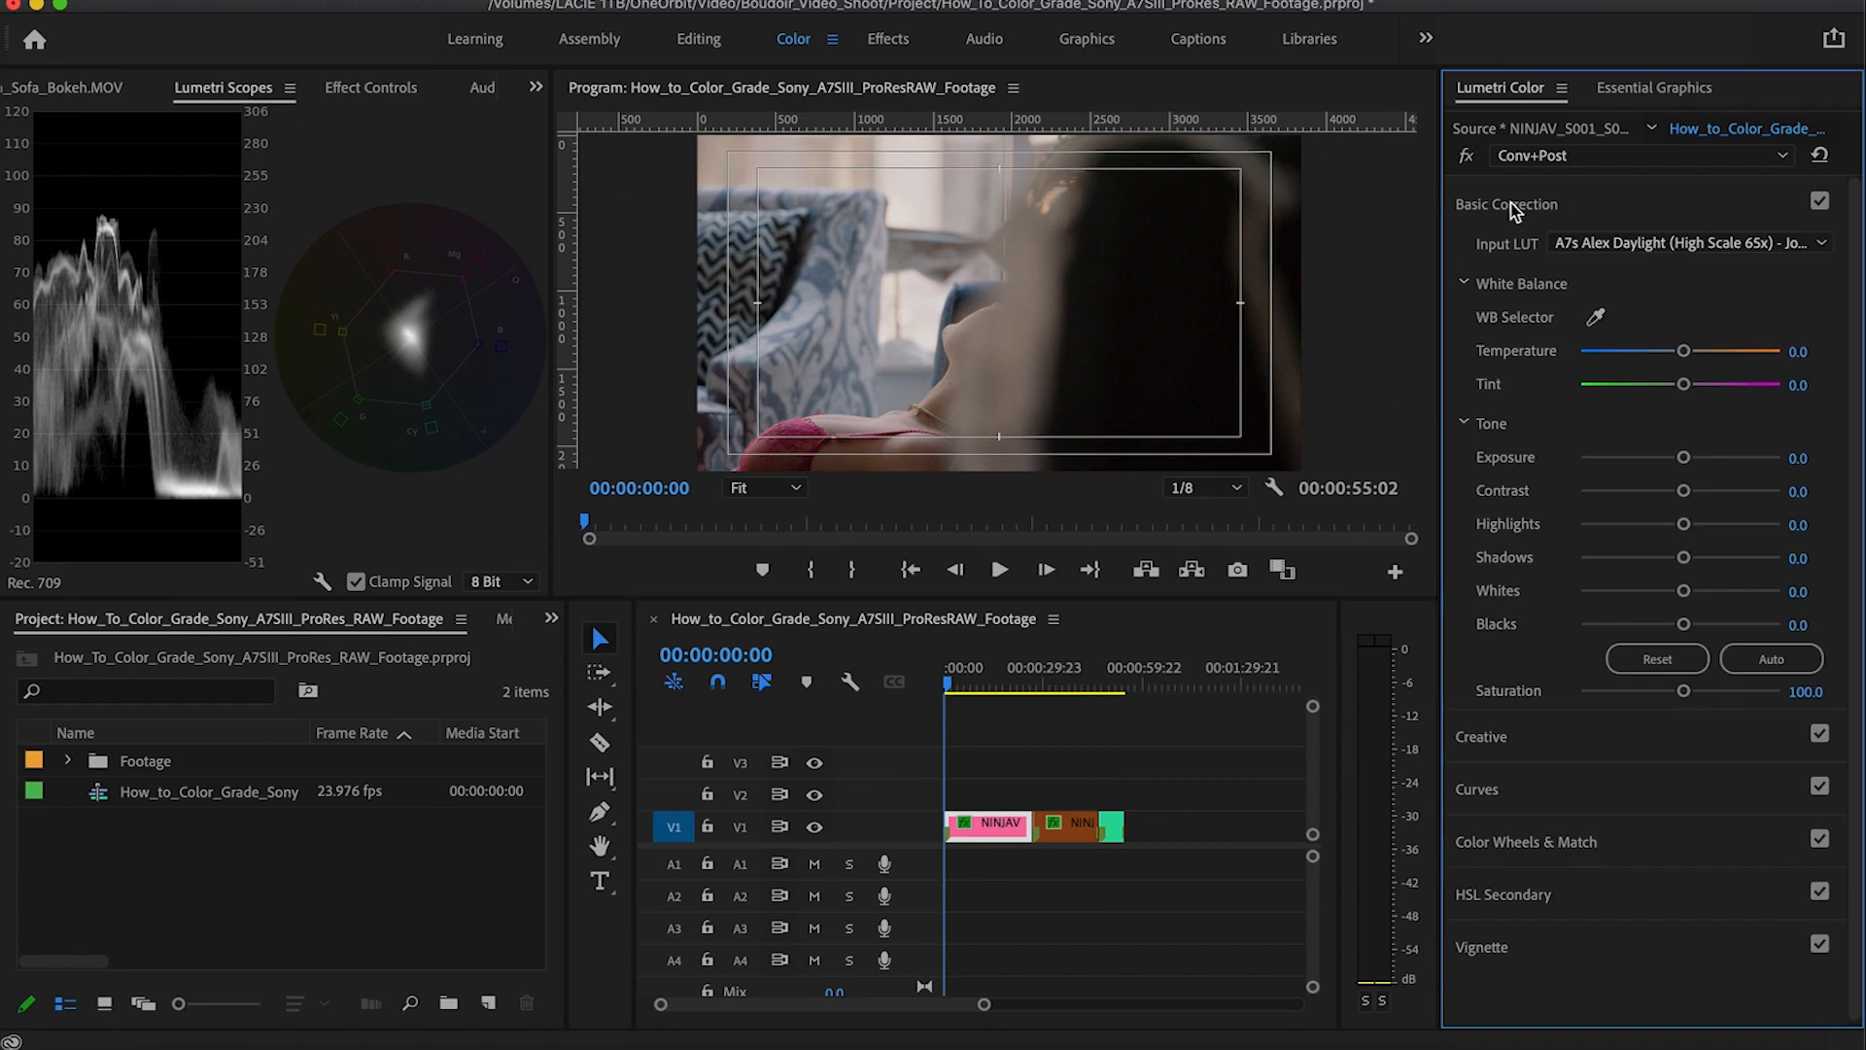
# Step: Import the NINJAV T005 Wakes Up CU clip from the ProresRAW folder into the Footage bin
pyautogui.click(69, 762)
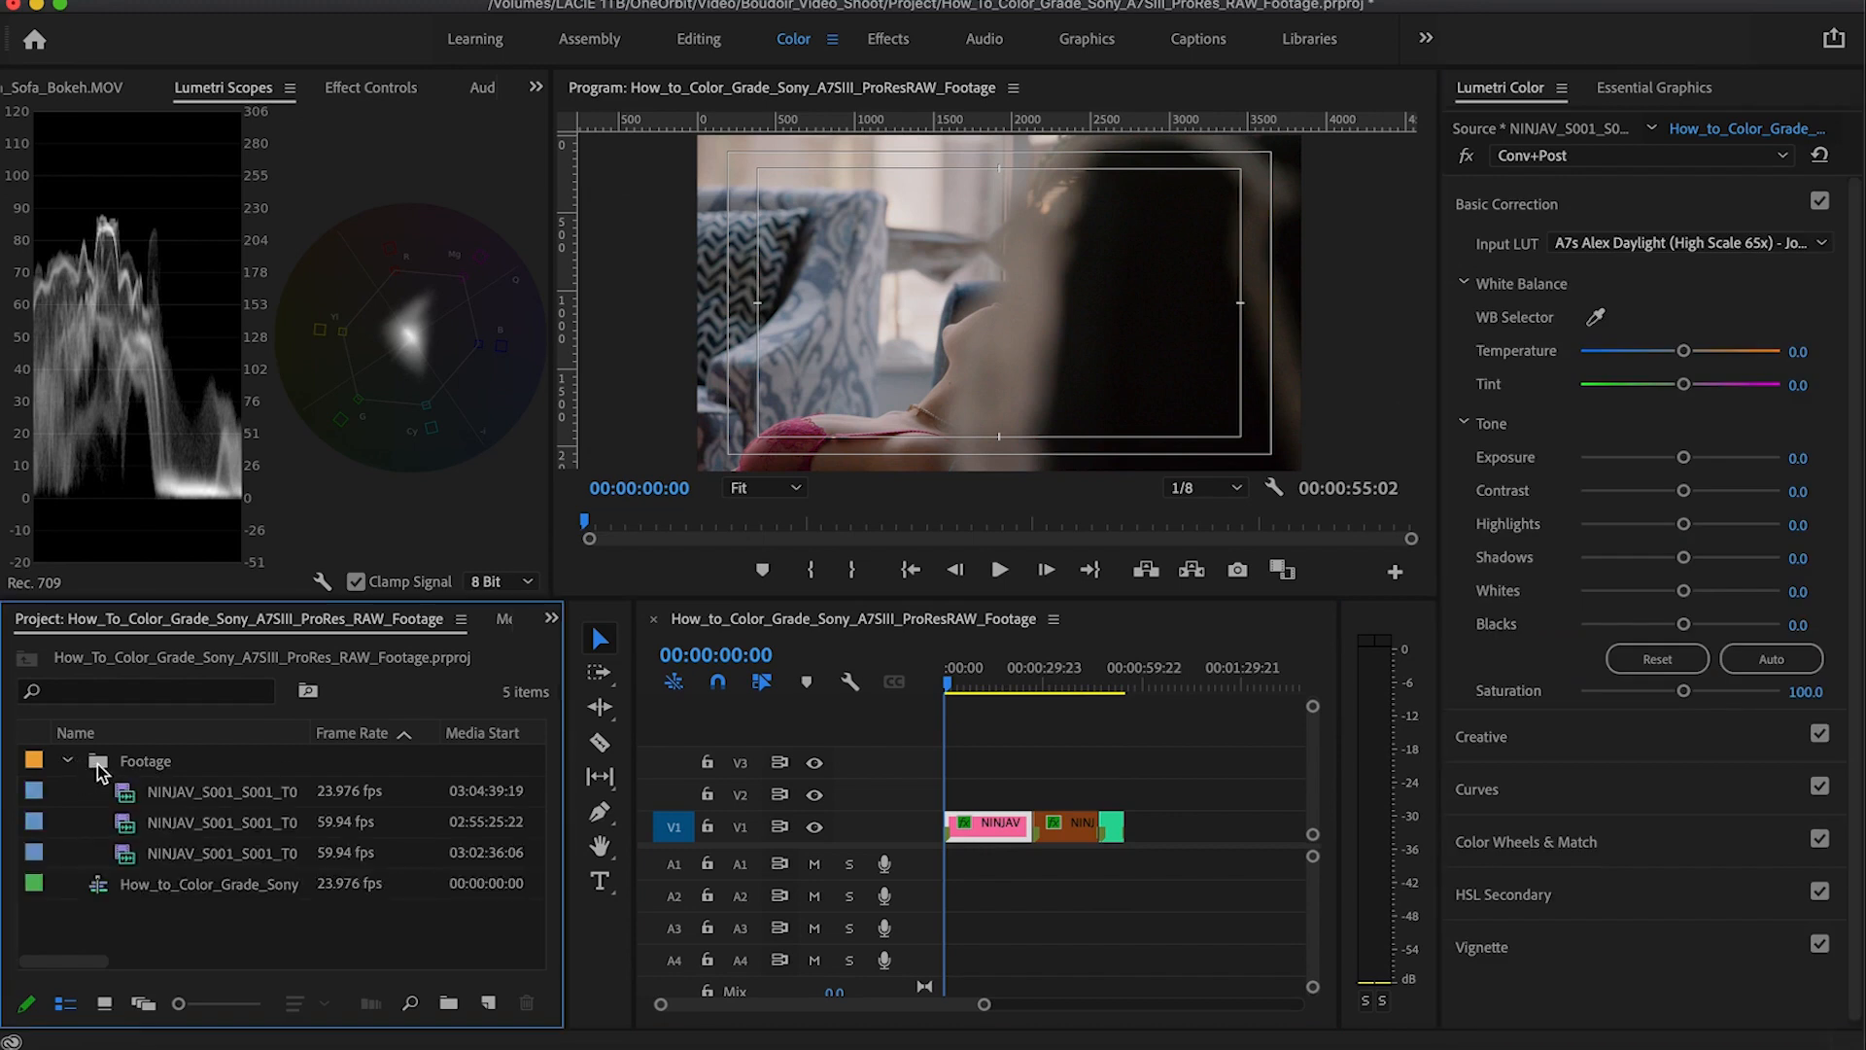
pyautogui.click(96, 764)
pyautogui.press('super+i')
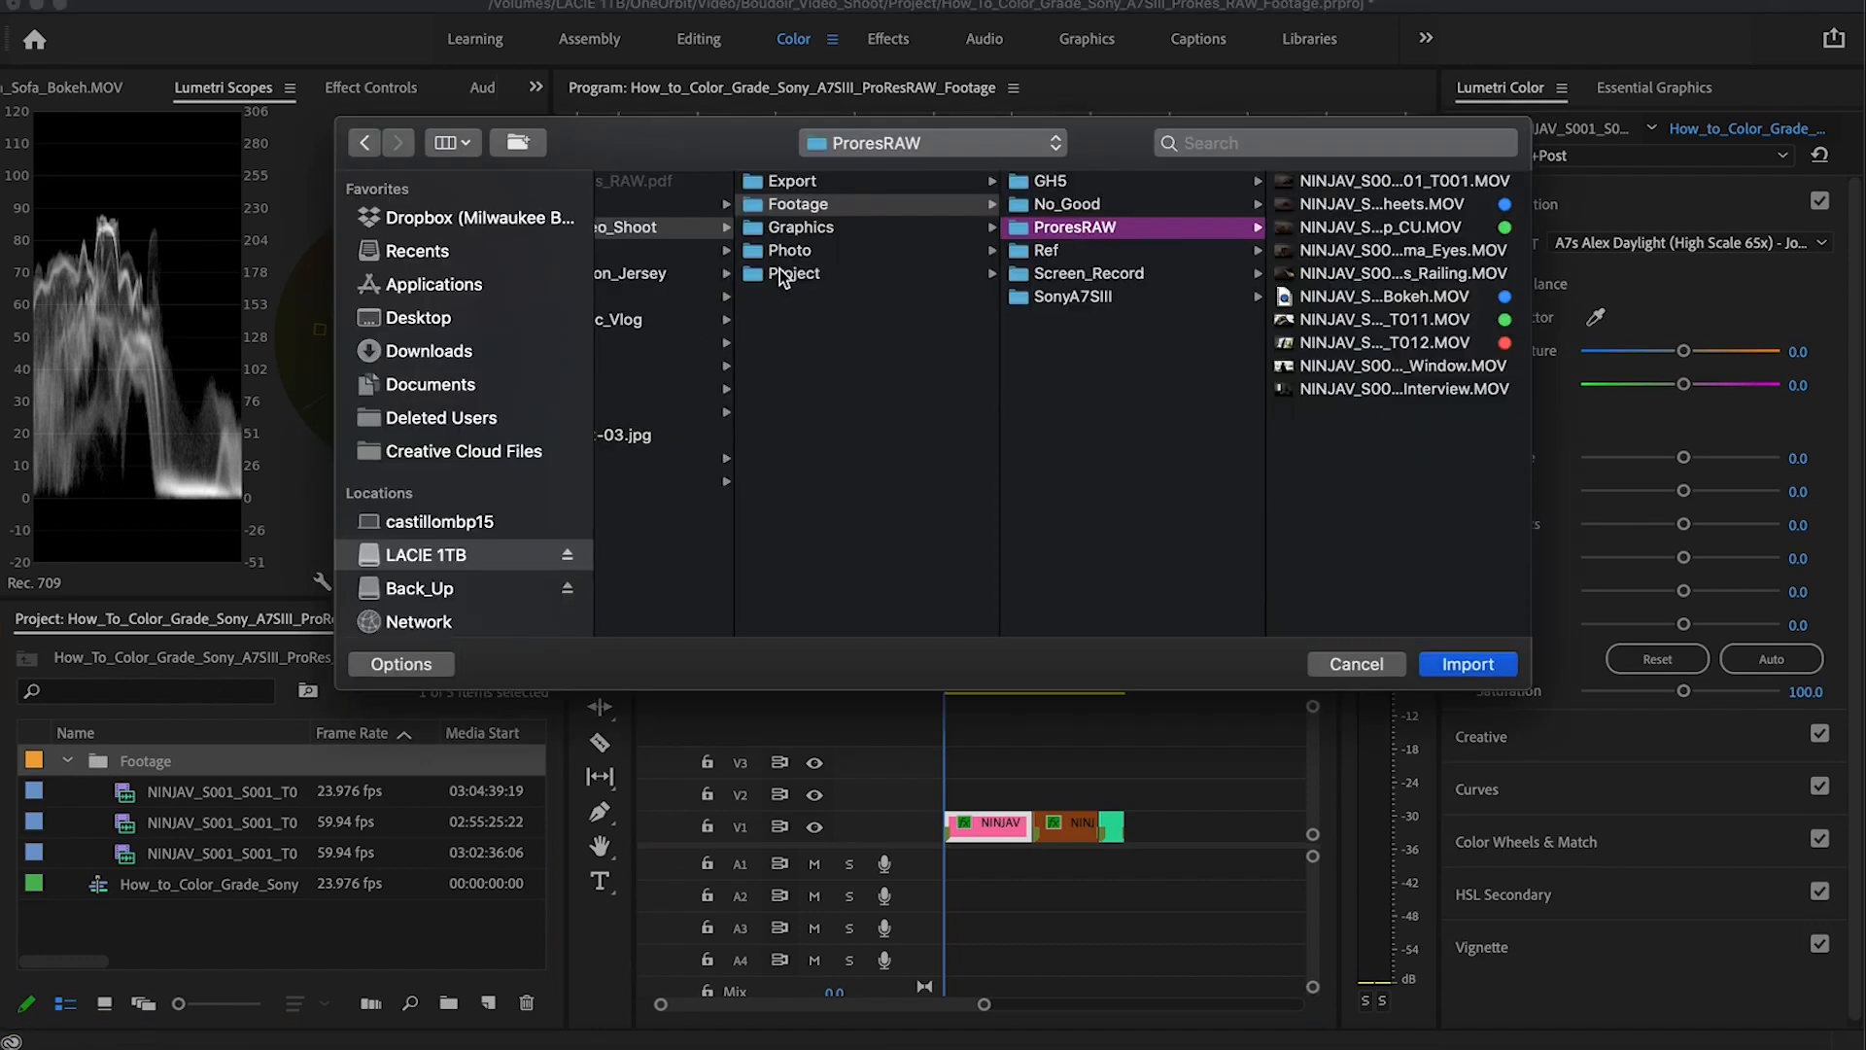
pyautogui.click(1366, 249)
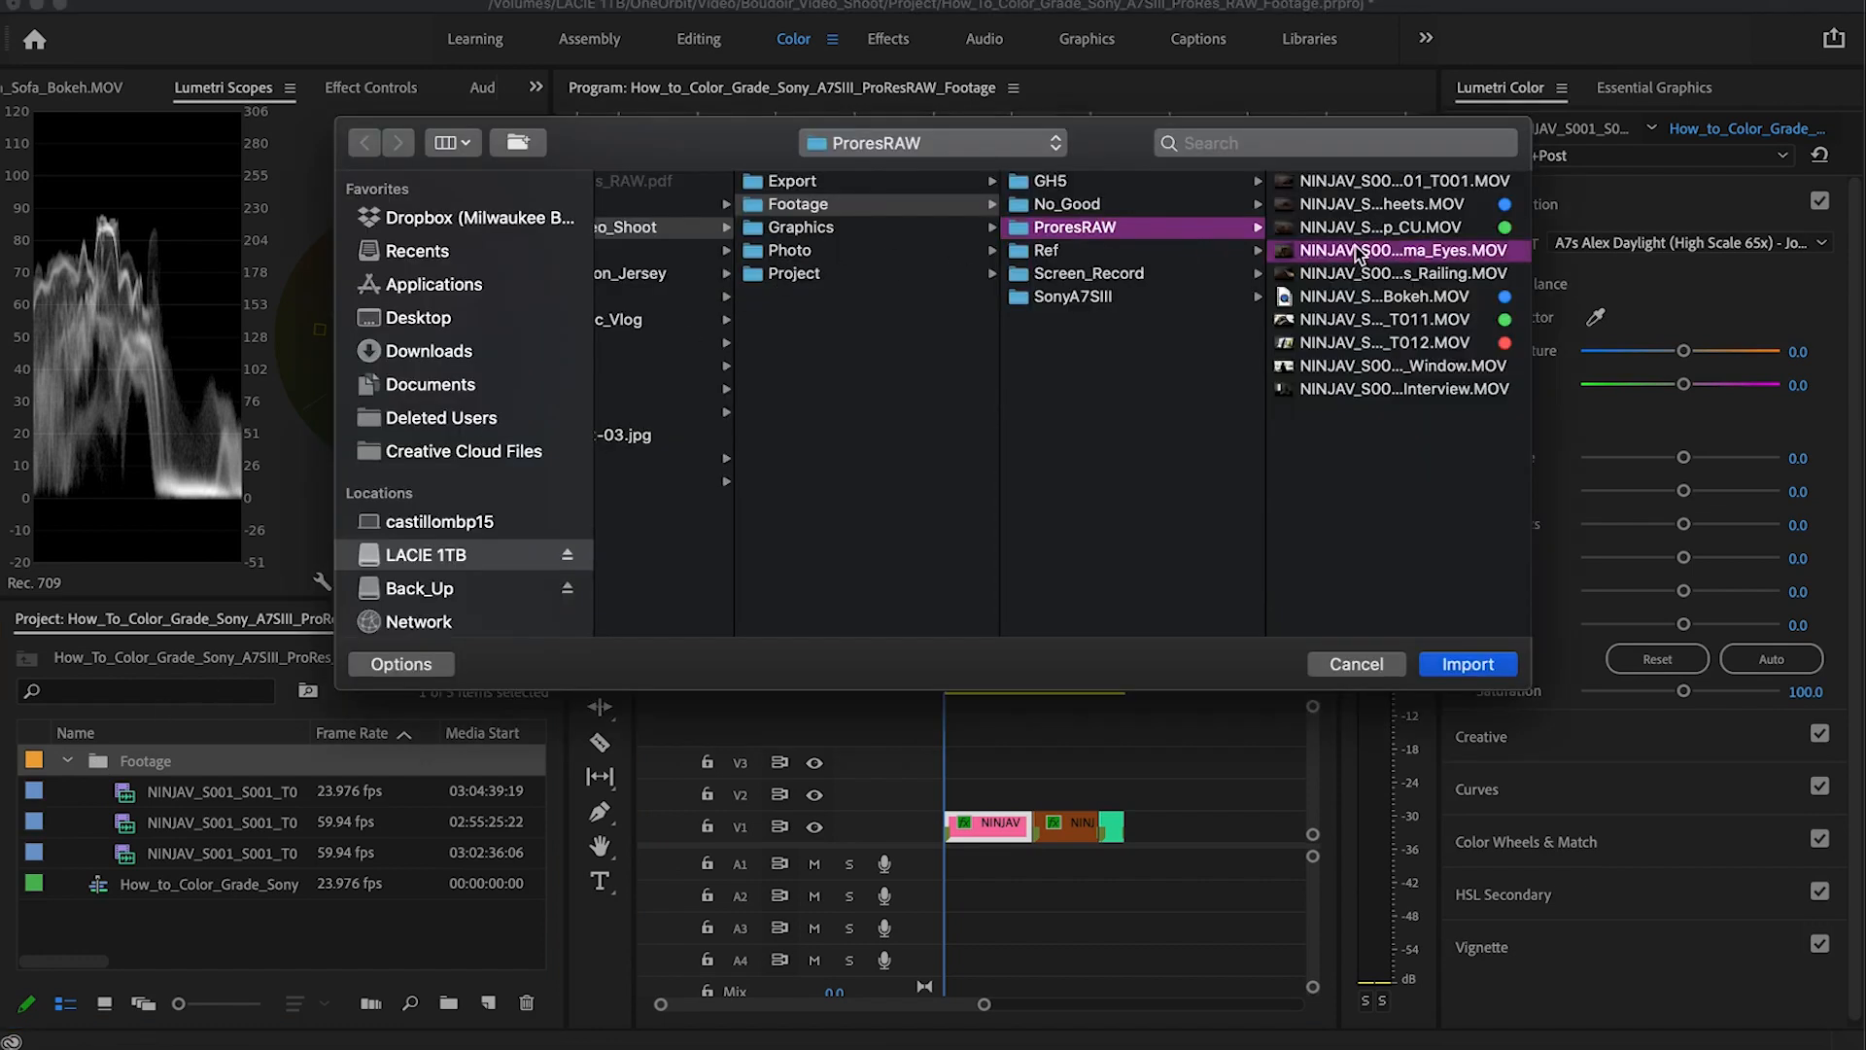
pyautogui.click(1091, 228)
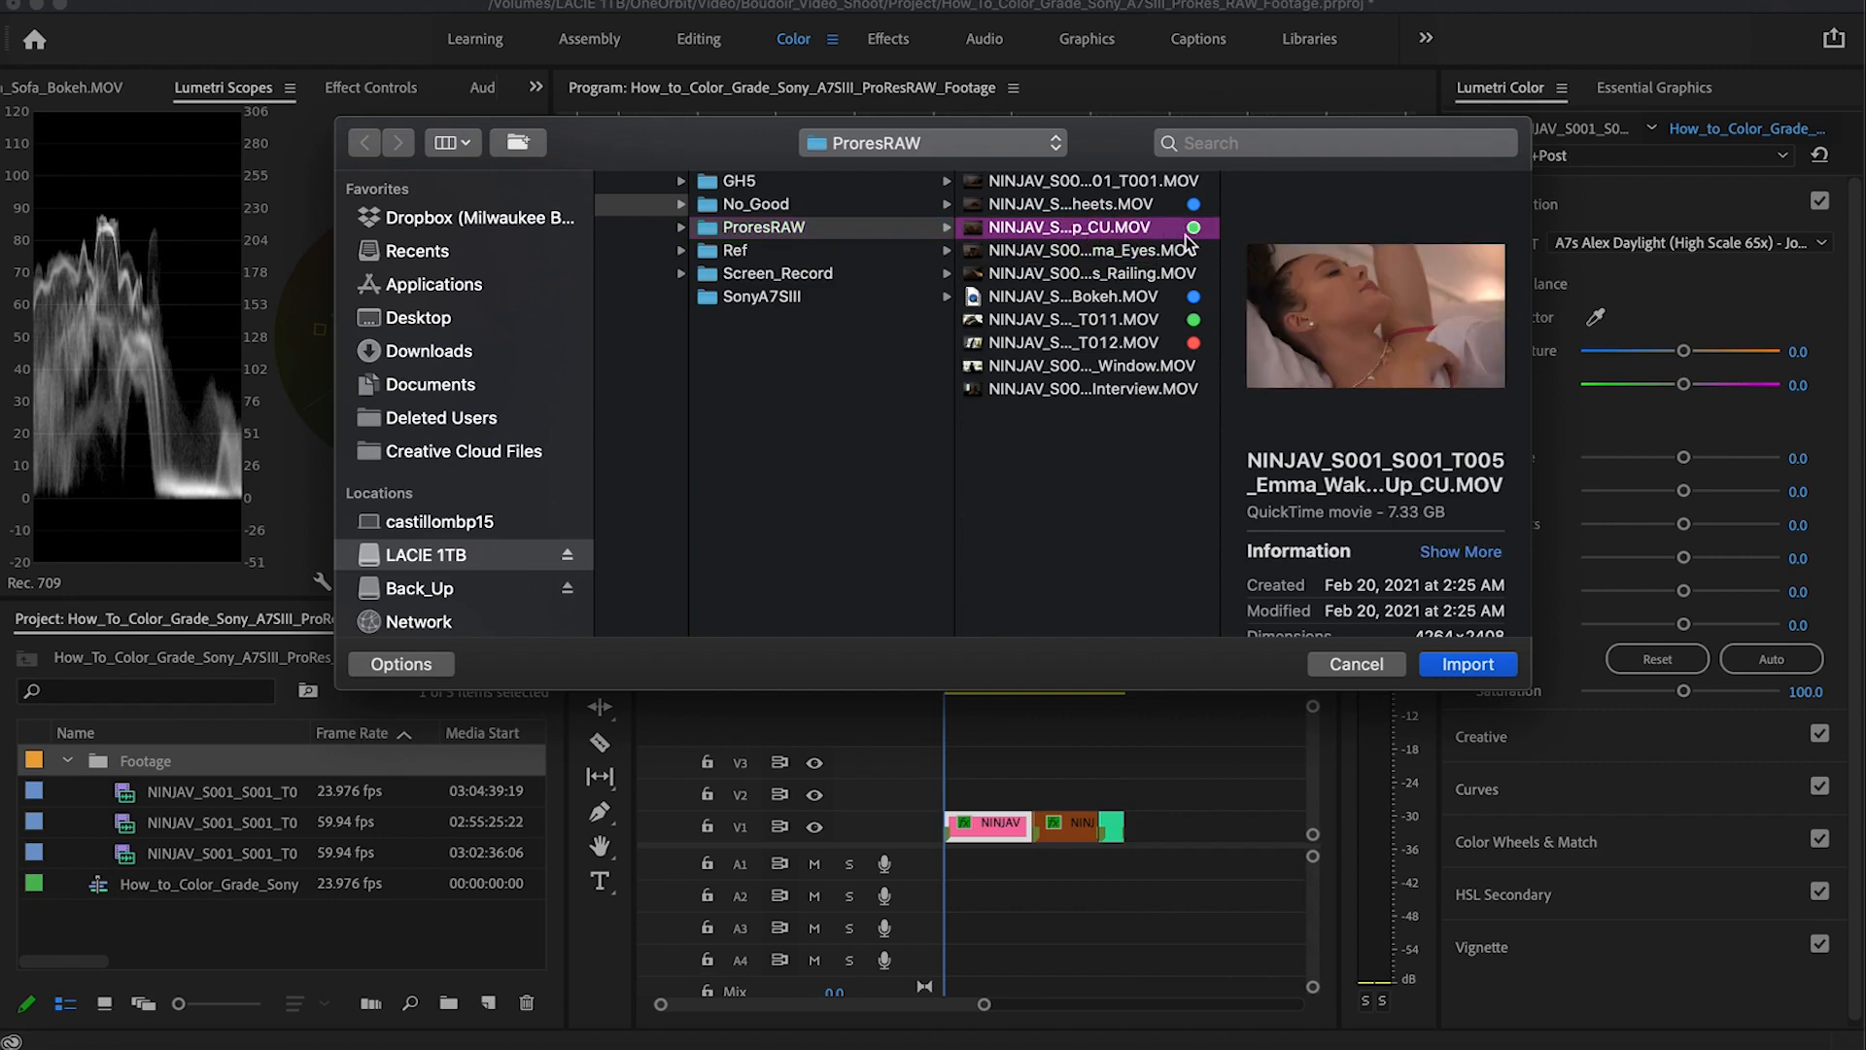
pyautogui.click(1458, 664)
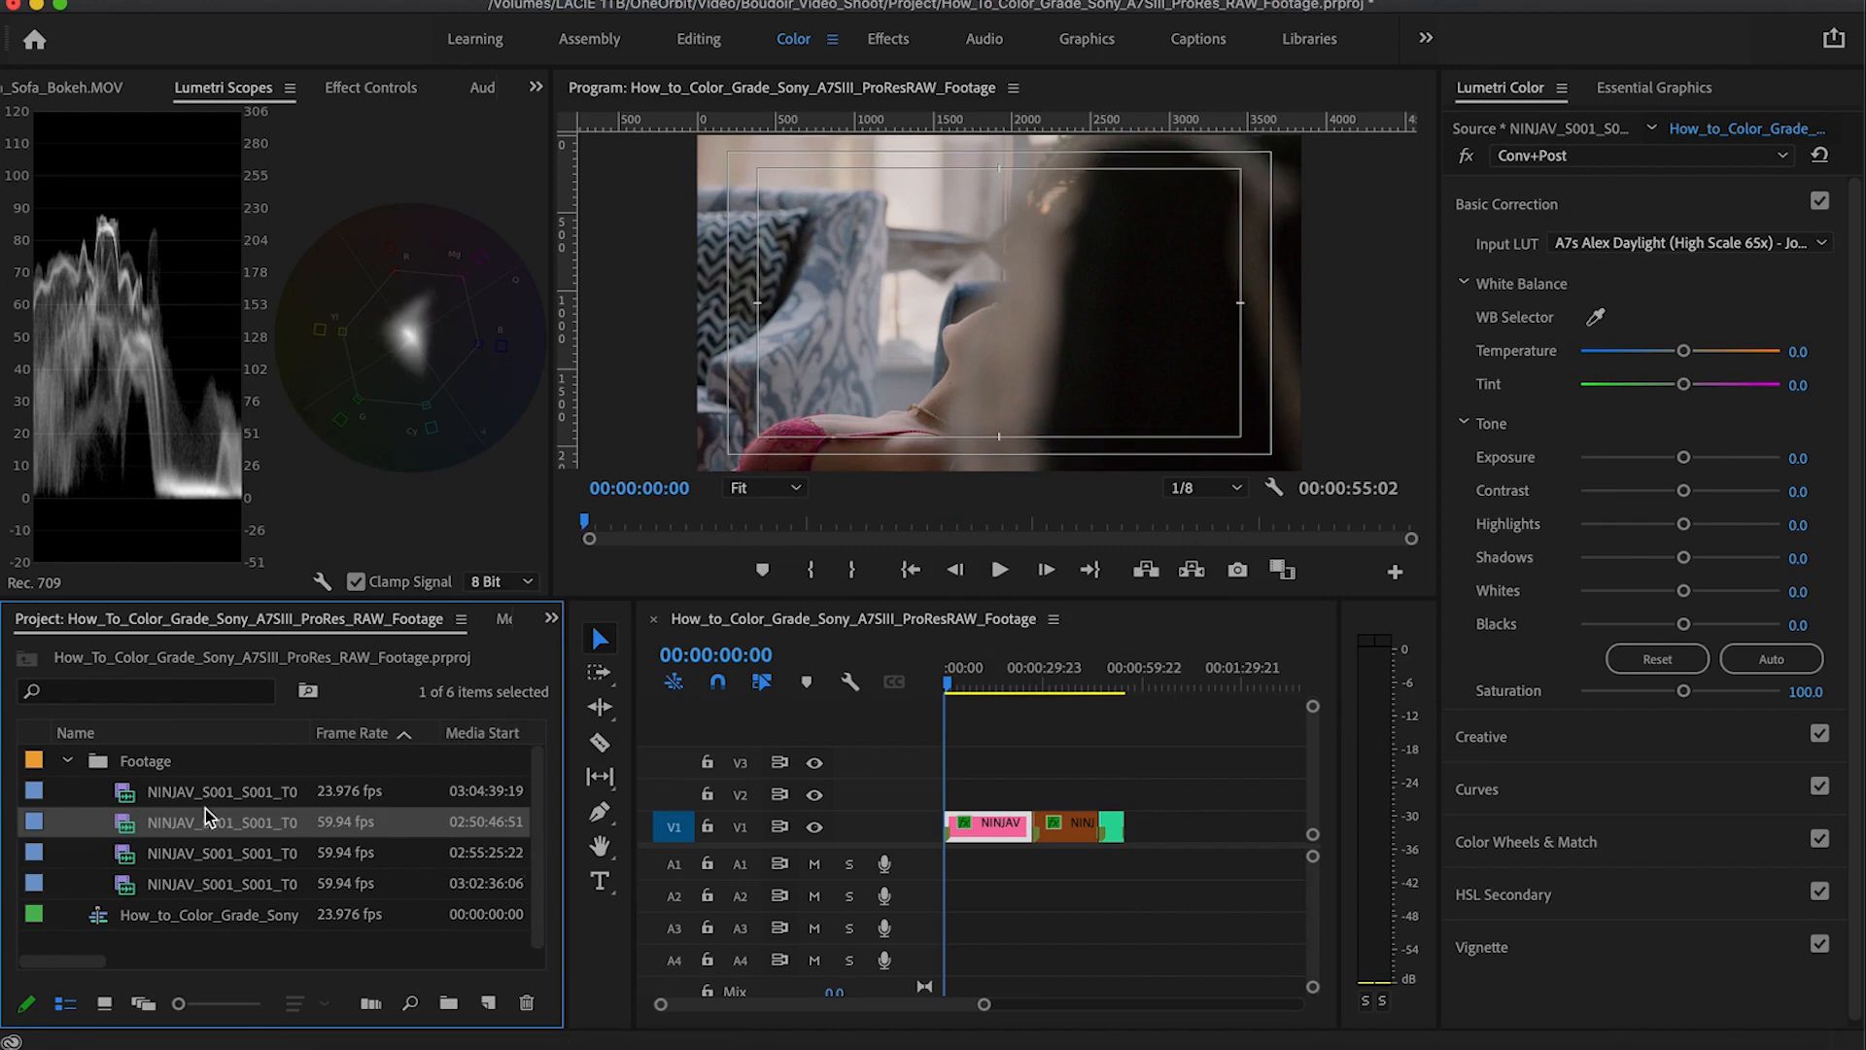
# Step: Open the imported T005 clip as source and mark the range from 02:50:57:19 to 02:51:00:00
pyautogui.doubleClick(123, 824)
pyautogui.moveTo(104, 522); pyautogui.dragTo(287, 532)
pyautogui.press('m')
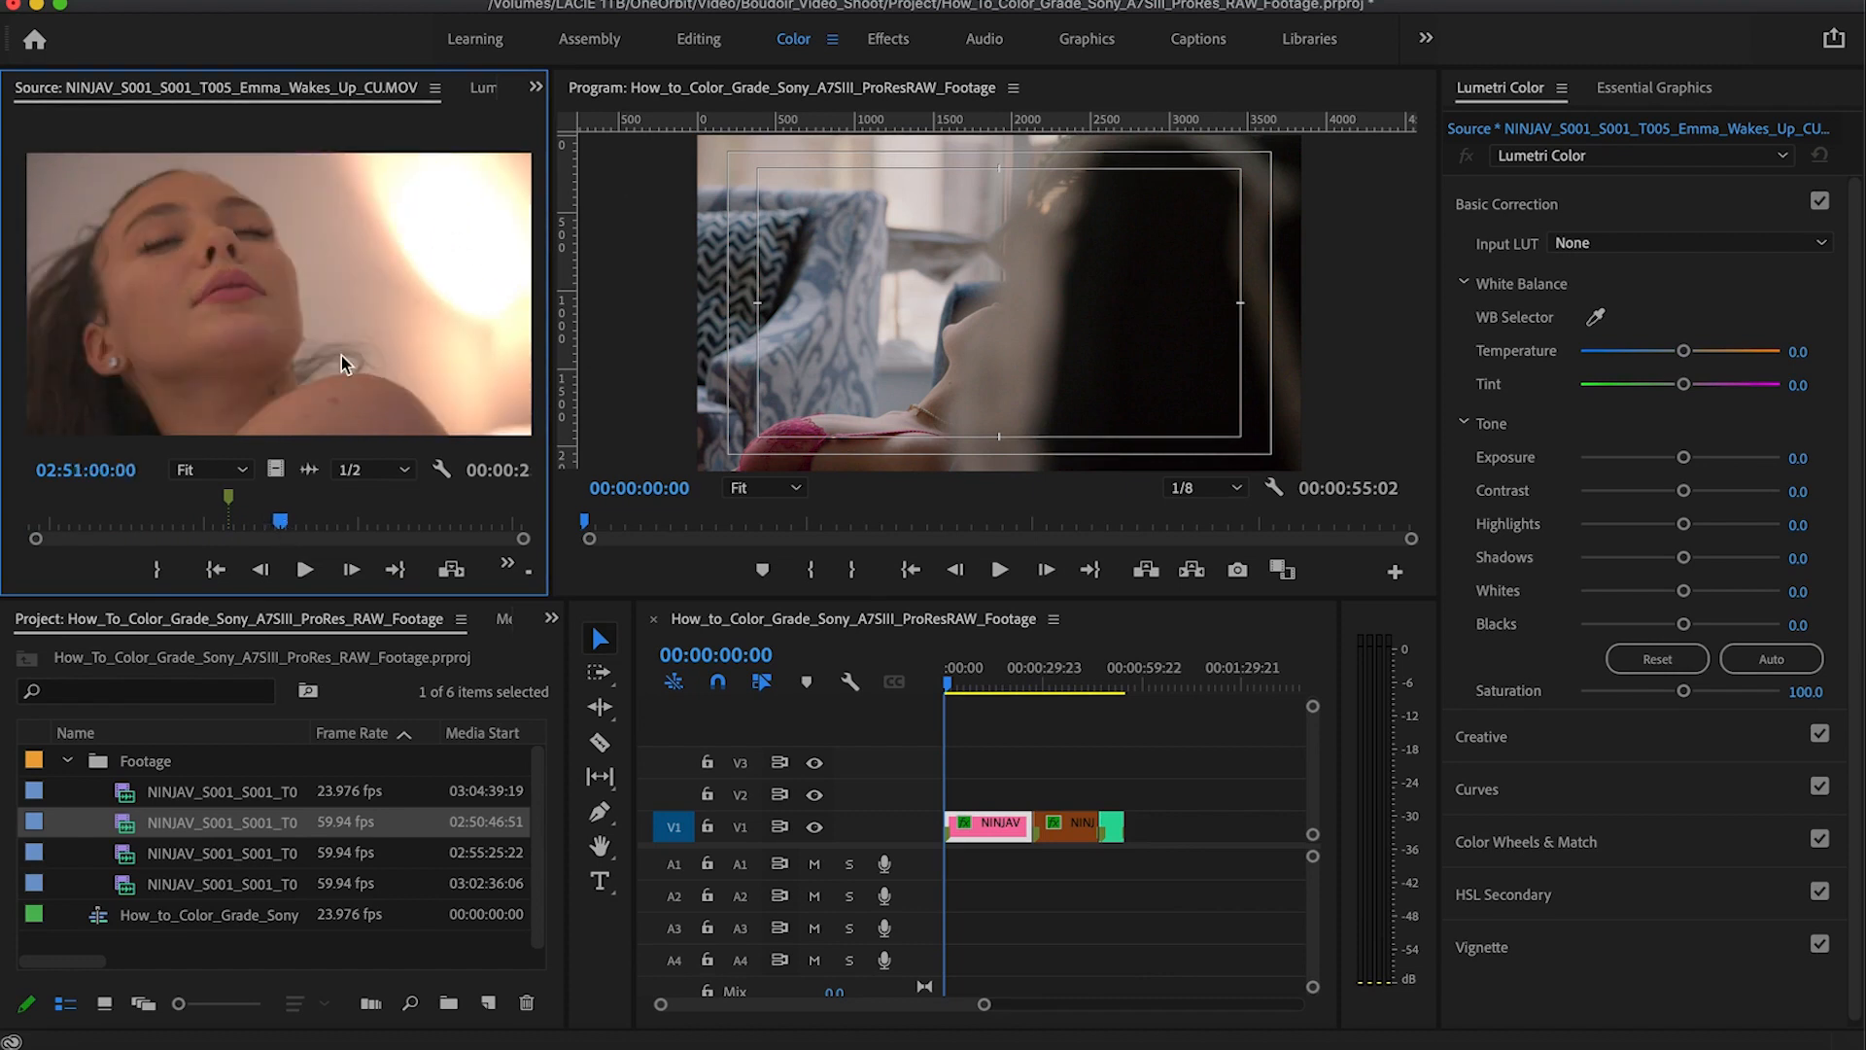
pyautogui.press('m')
pyautogui.moveTo(282, 527); pyautogui.dragTo(228, 525)
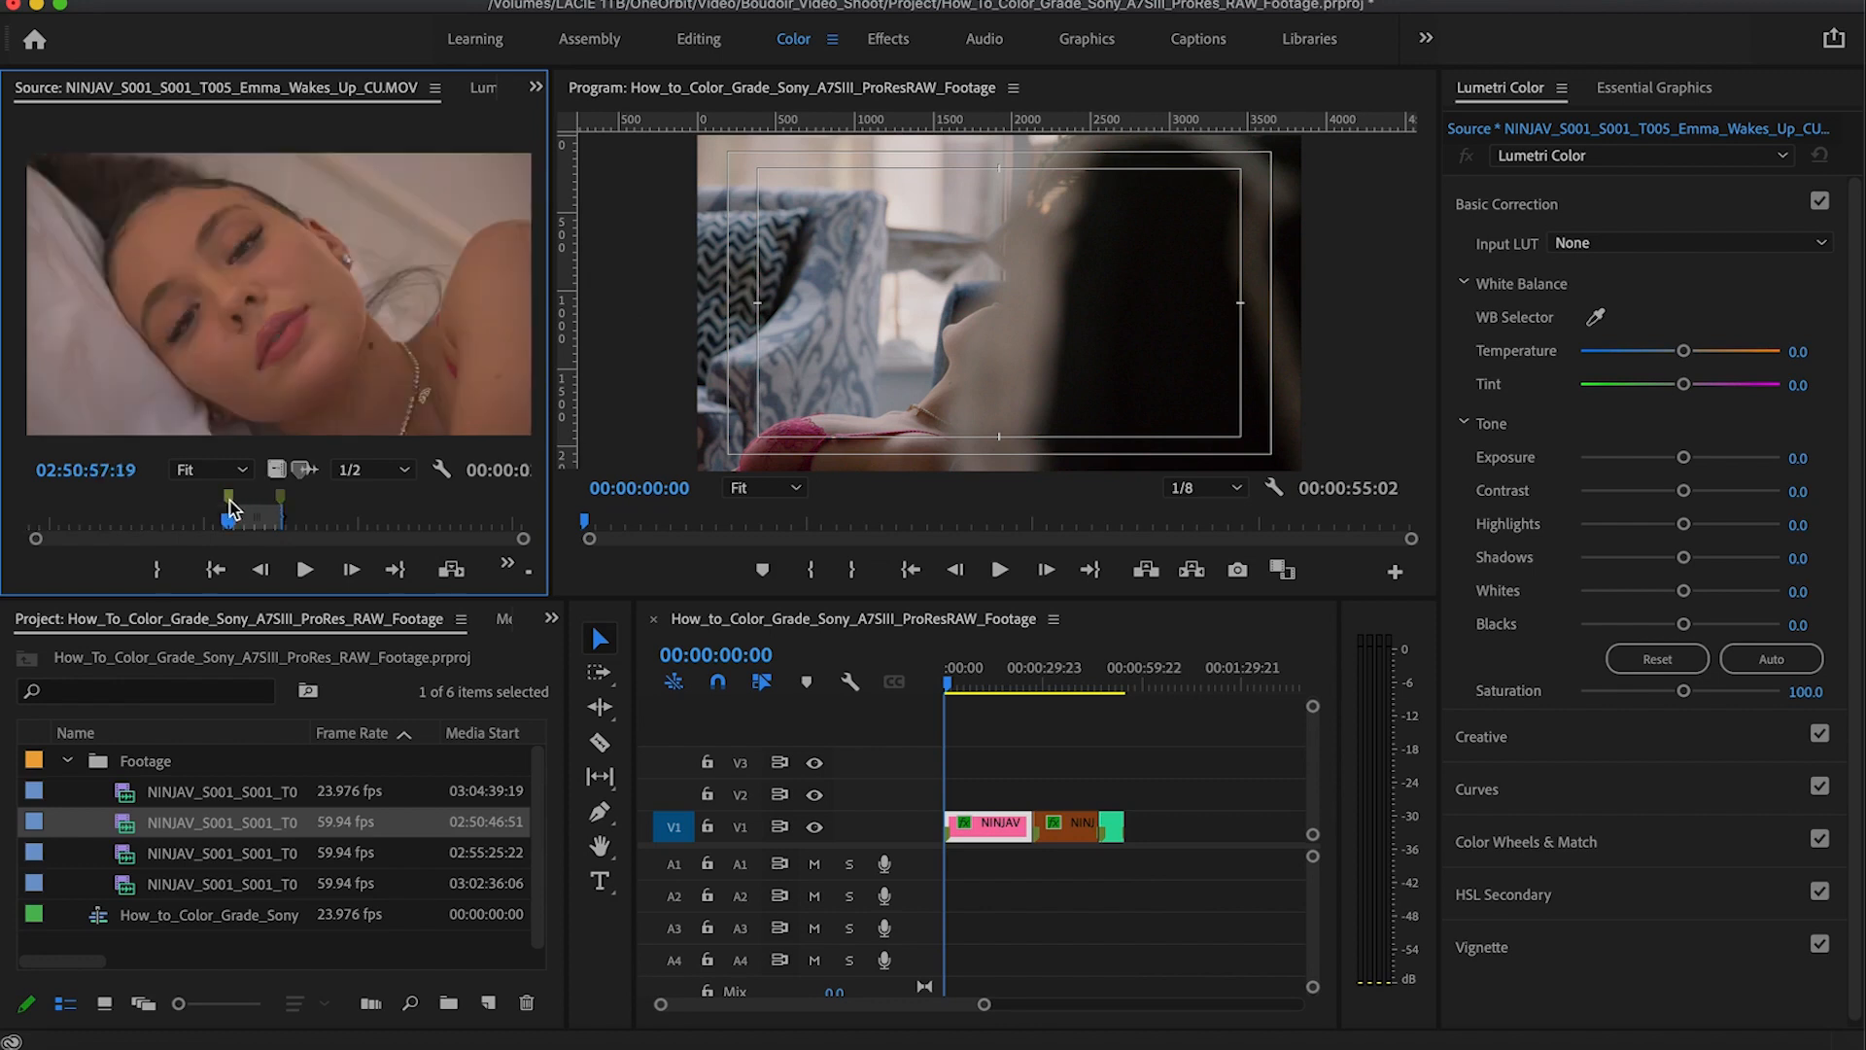
# Step: Place the marked T005 range on V1 at the end of the sequence, at 00:00:55:02
pyautogui.click(1119, 679)
pyautogui.press('Down')
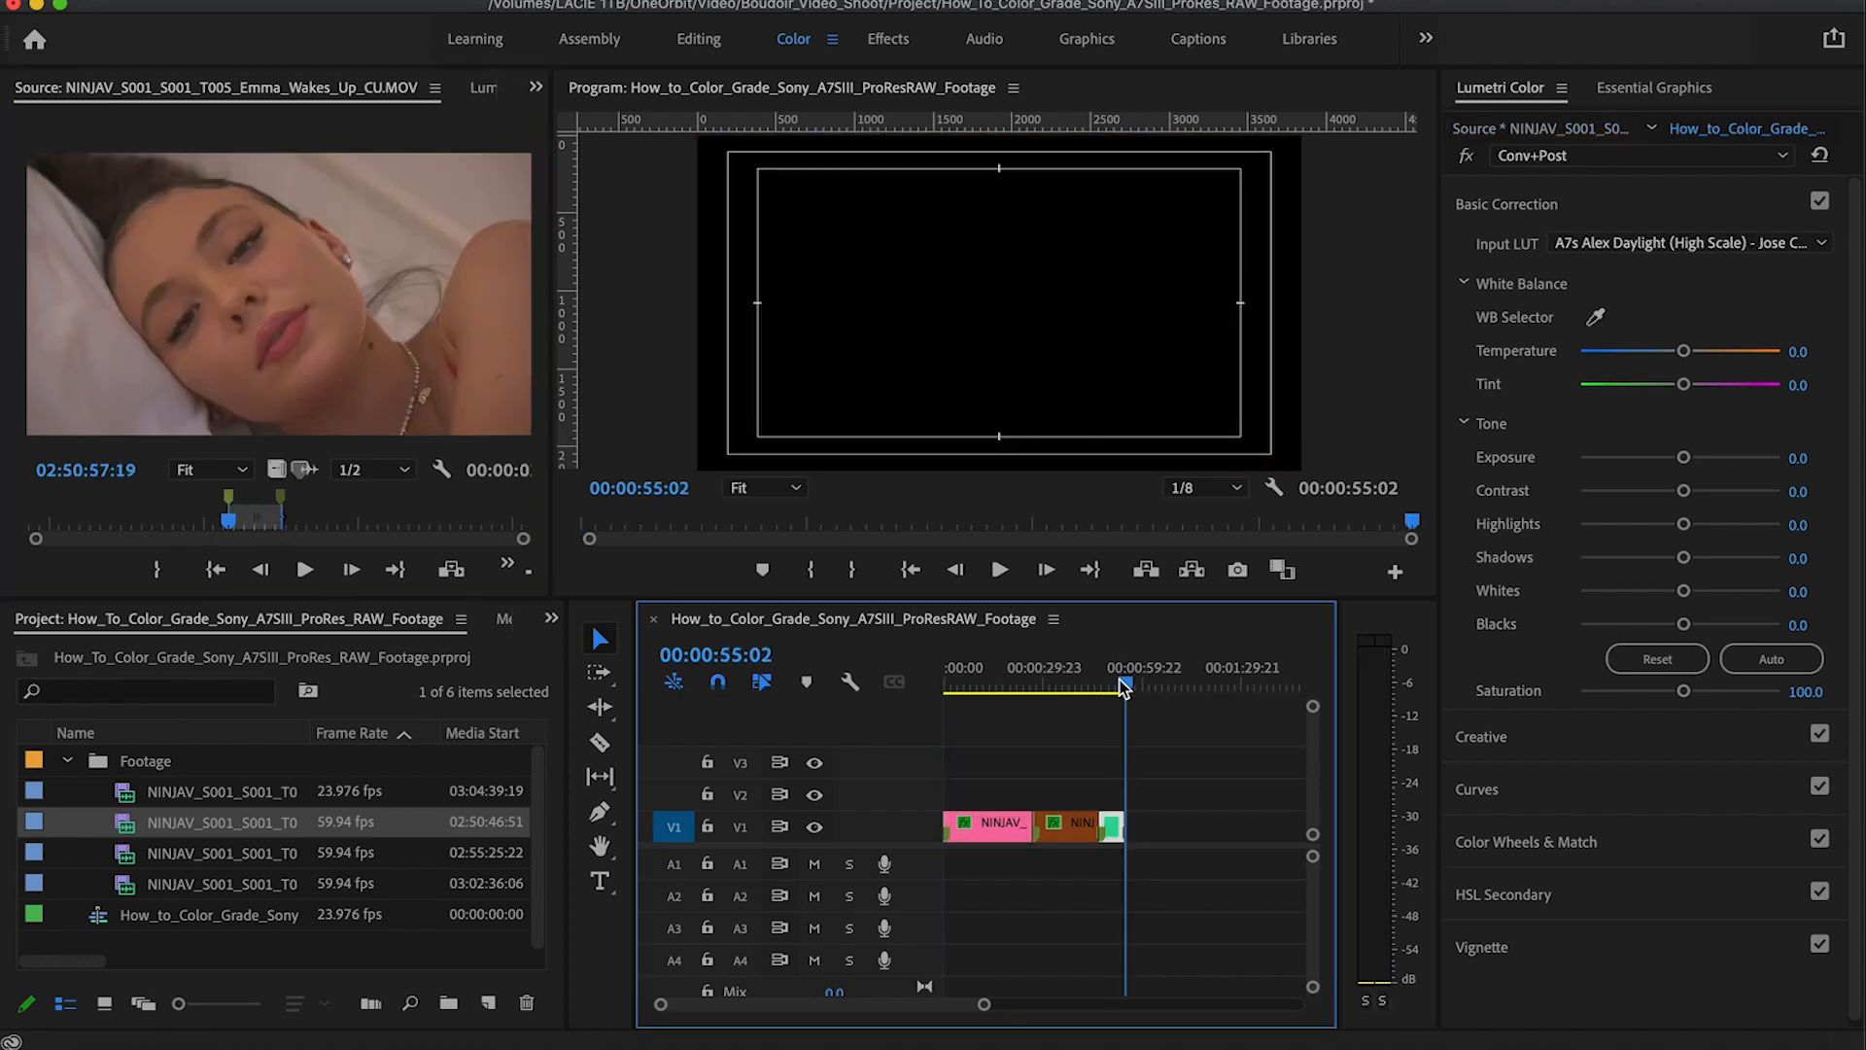
pyautogui.press('Up')
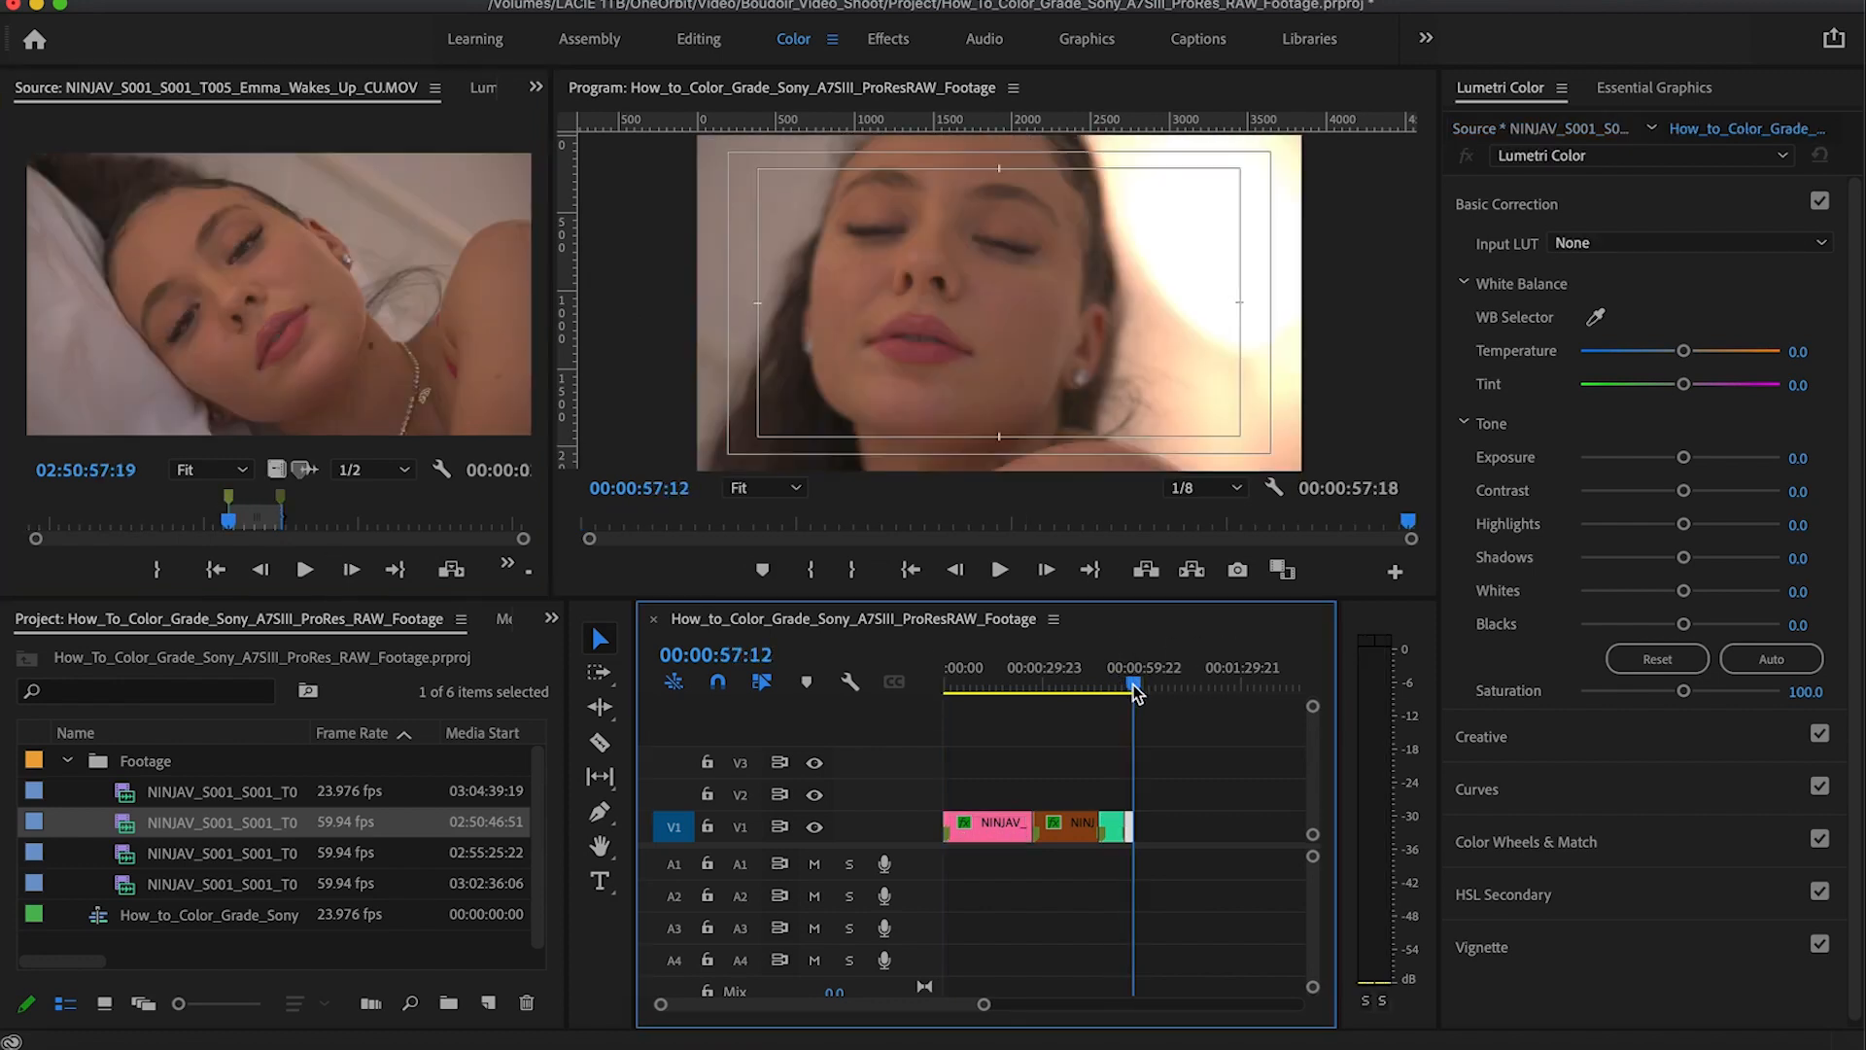
# Step: Set the speed of the fourth clip on V1 to 40%
pyautogui.press('super+r')
pyautogui.write('40')
pyautogui.press('Return')
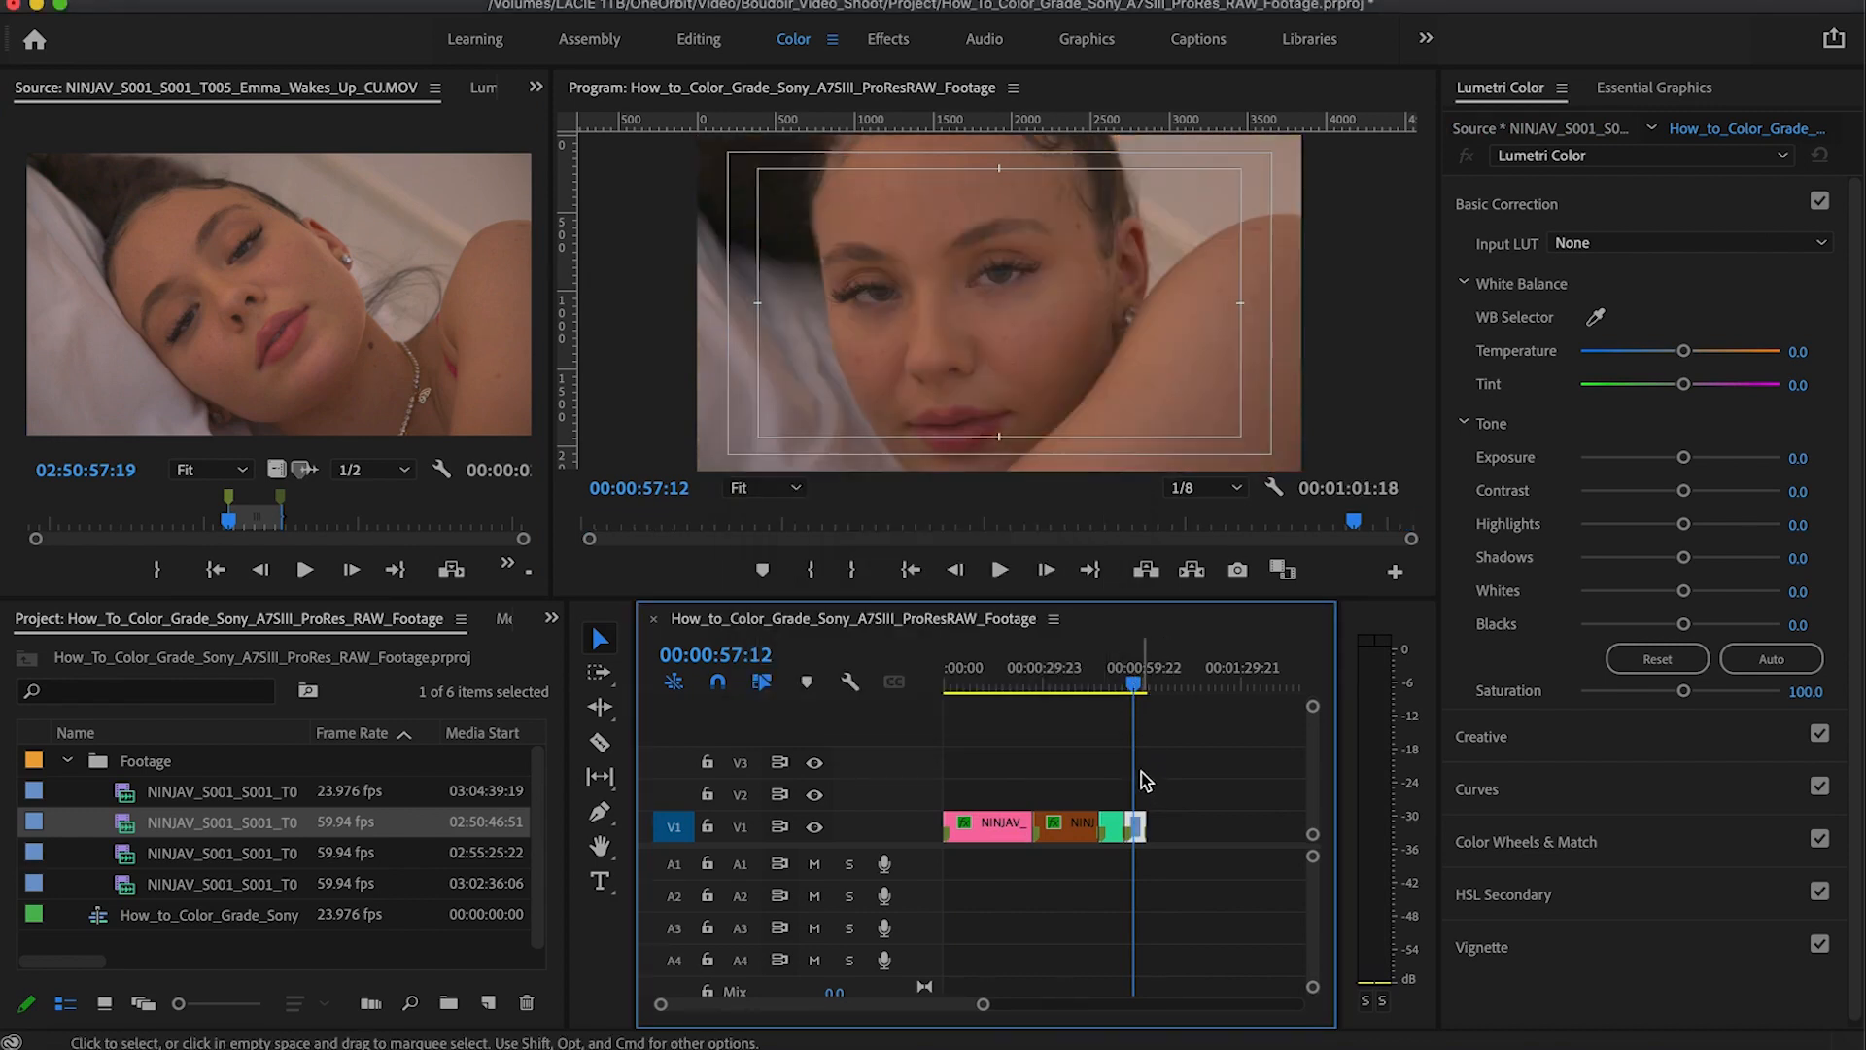
# Step: Set the fourth clip's ProRes RAW source color space to S-Gamut3.Cine/S-Log3
pyautogui.click(536, 87)
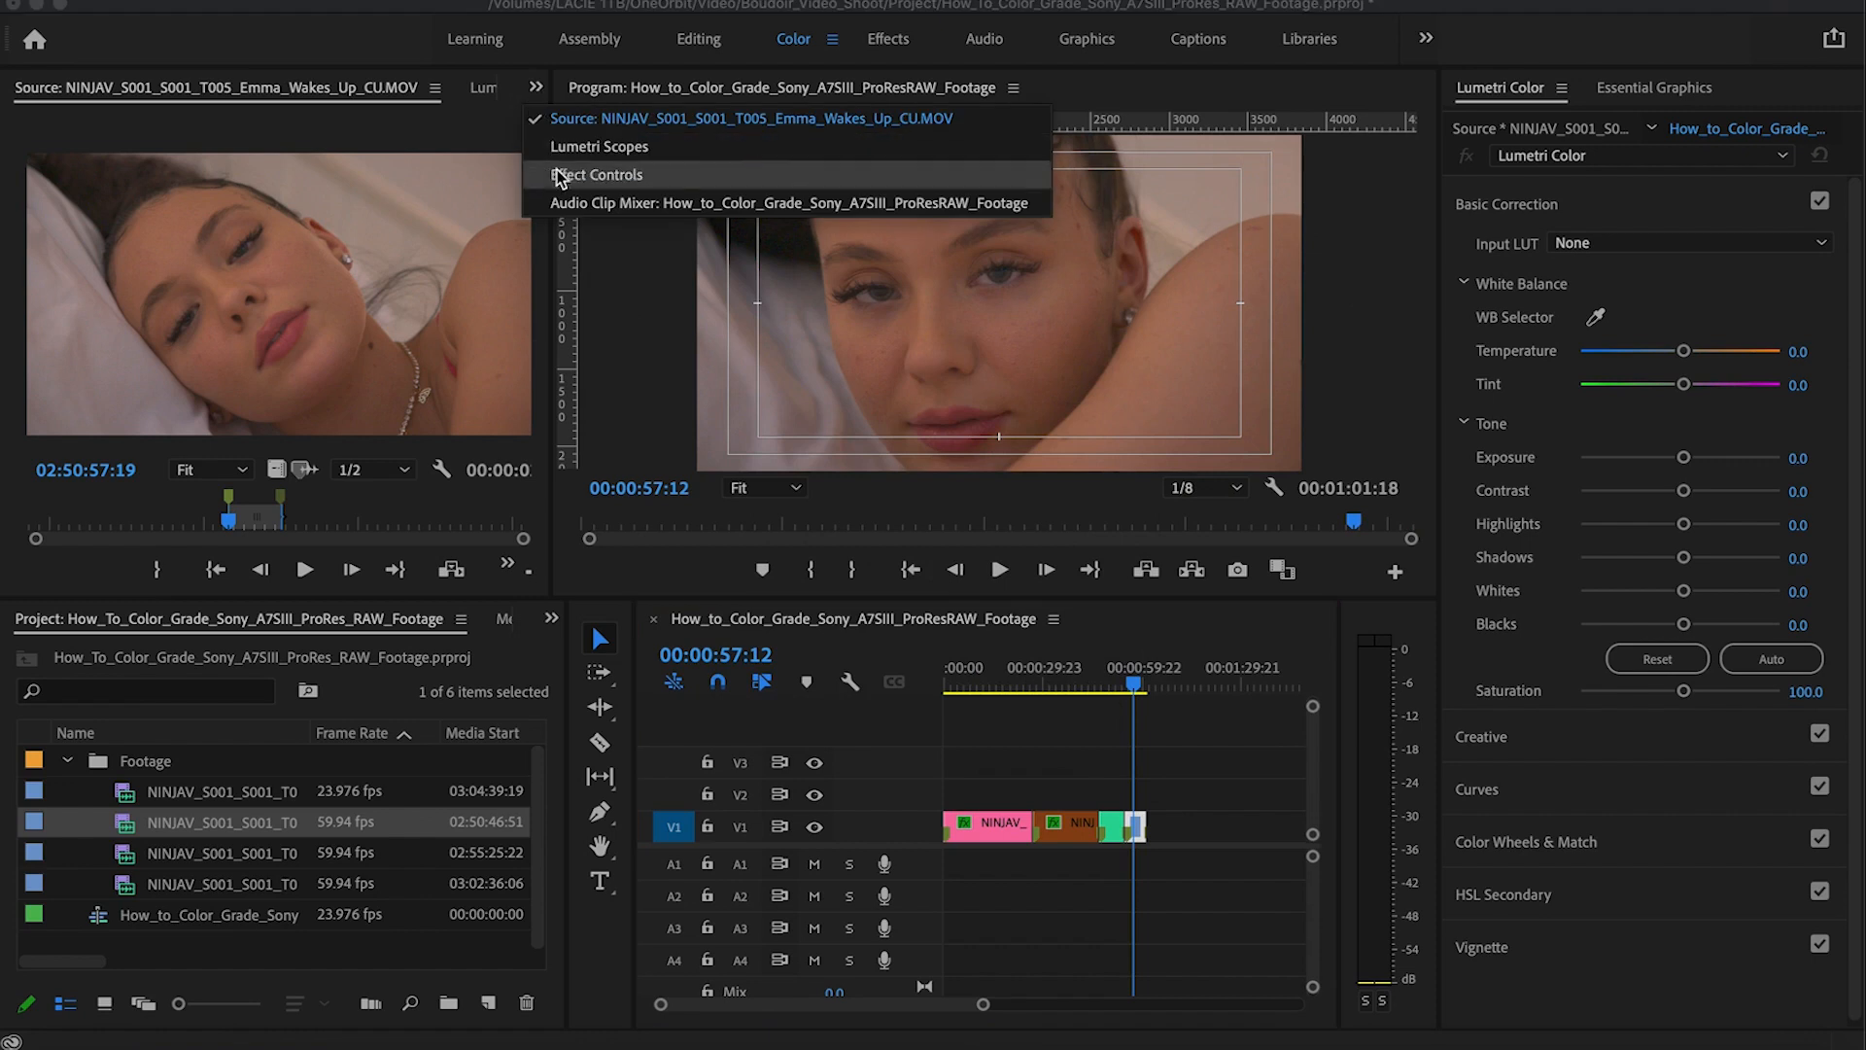
pyautogui.click(559, 176)
pyautogui.click(291, 245)
pyautogui.click(298, 467)
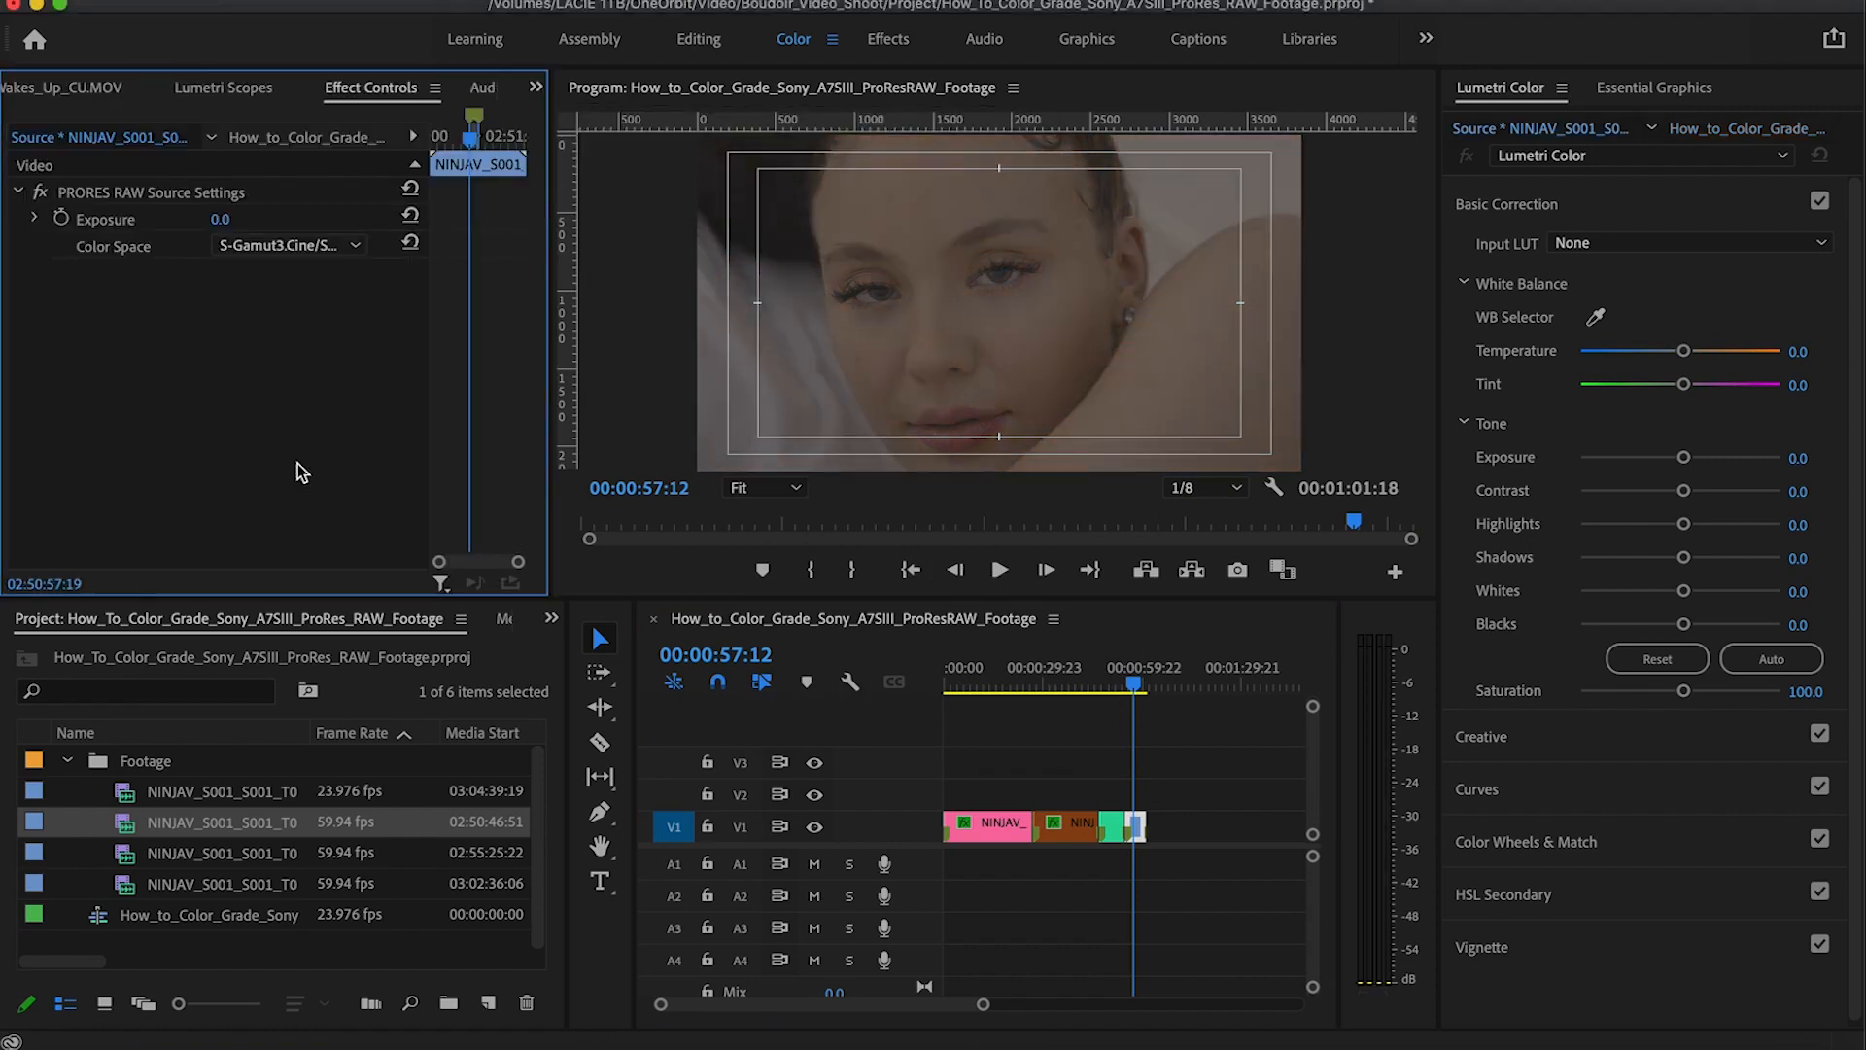
pyautogui.click(1555, 158)
pyautogui.click(1574, 218)
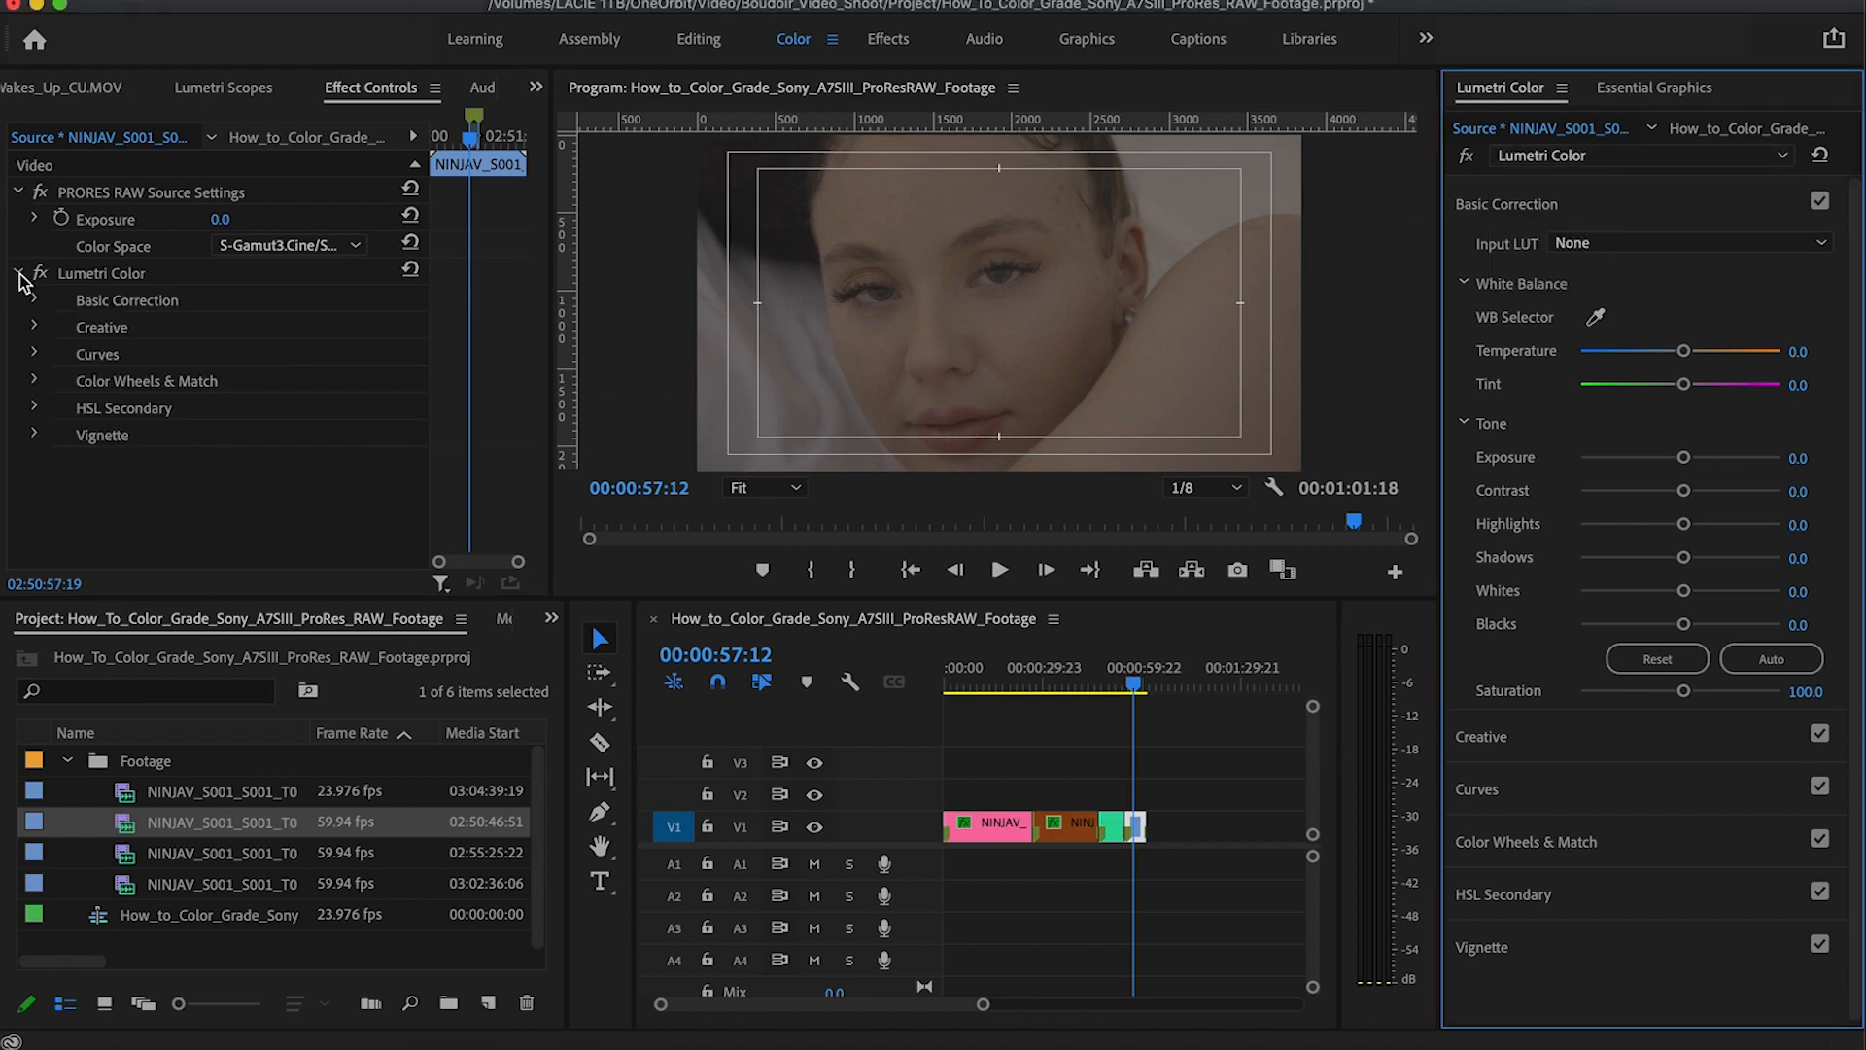
pyautogui.click(309, 526)
pyautogui.press('super+z')
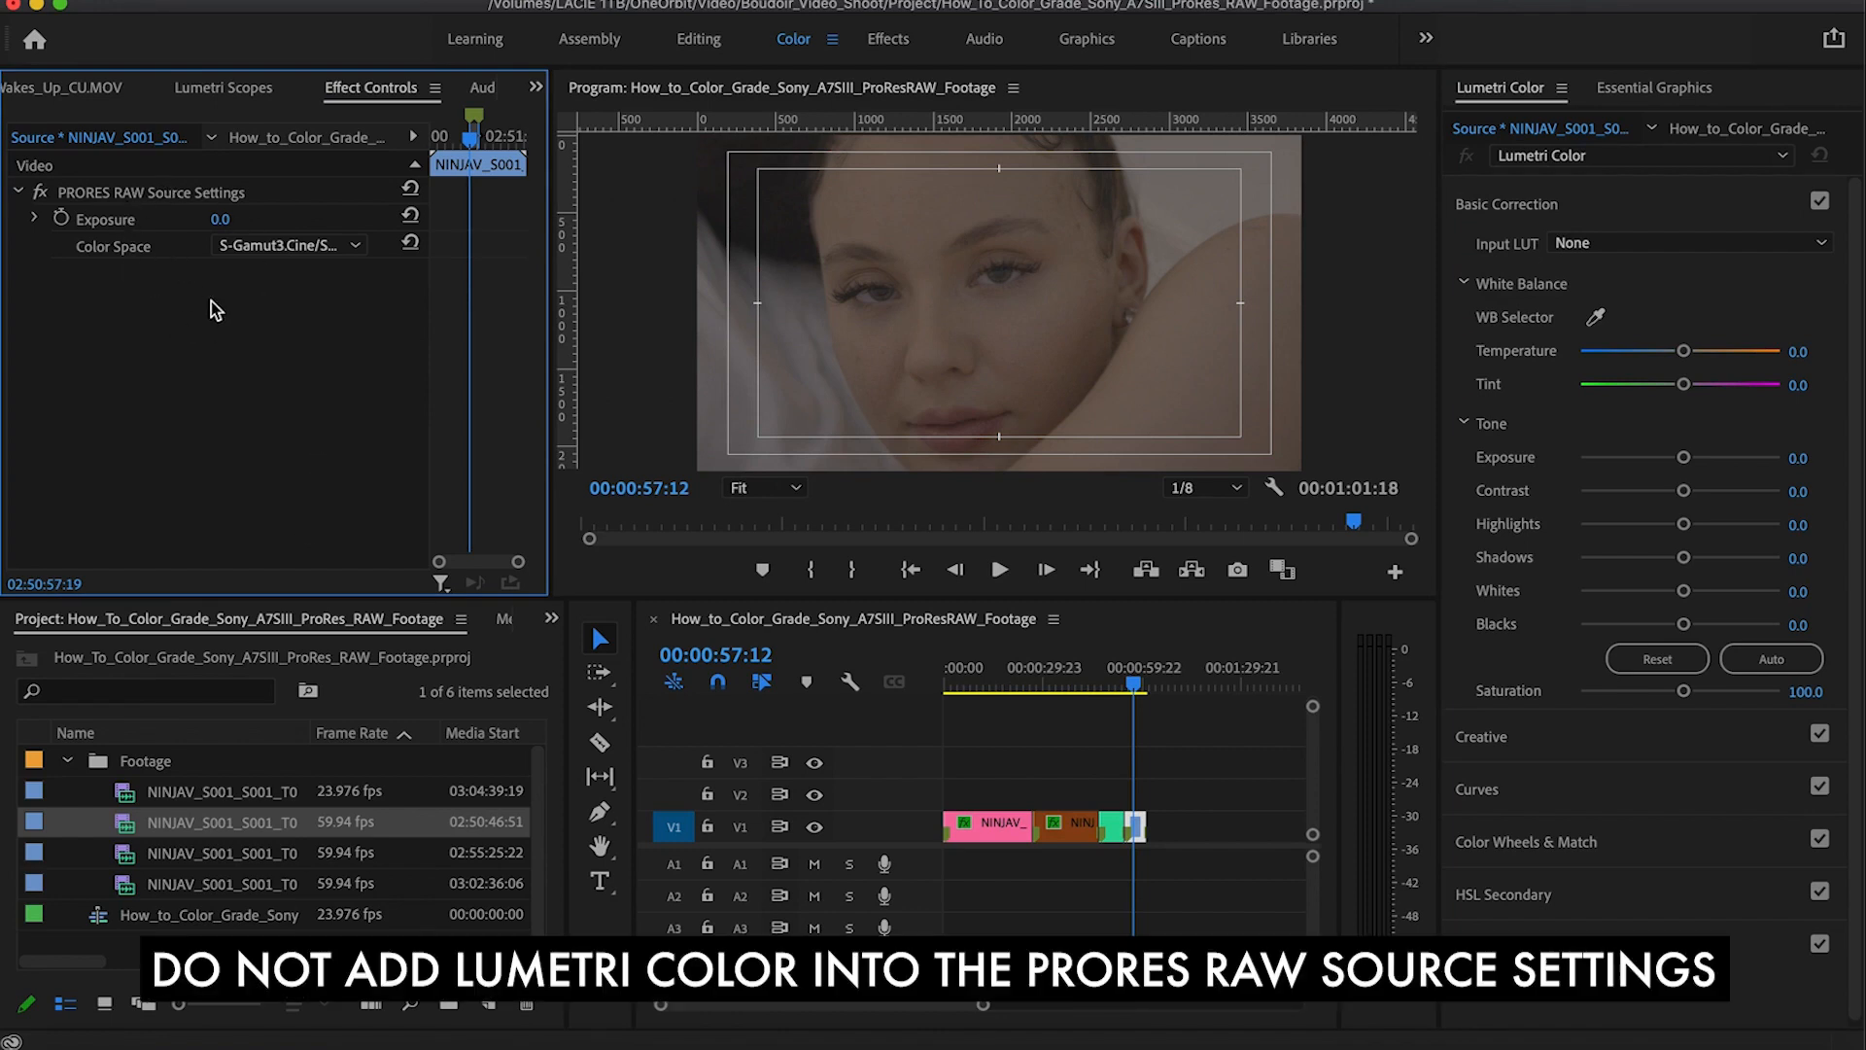
# Step: Add a Lumetri Color effect to the fourth clip at sequence level and rename it Pre+WB
pyautogui.click(281, 139)
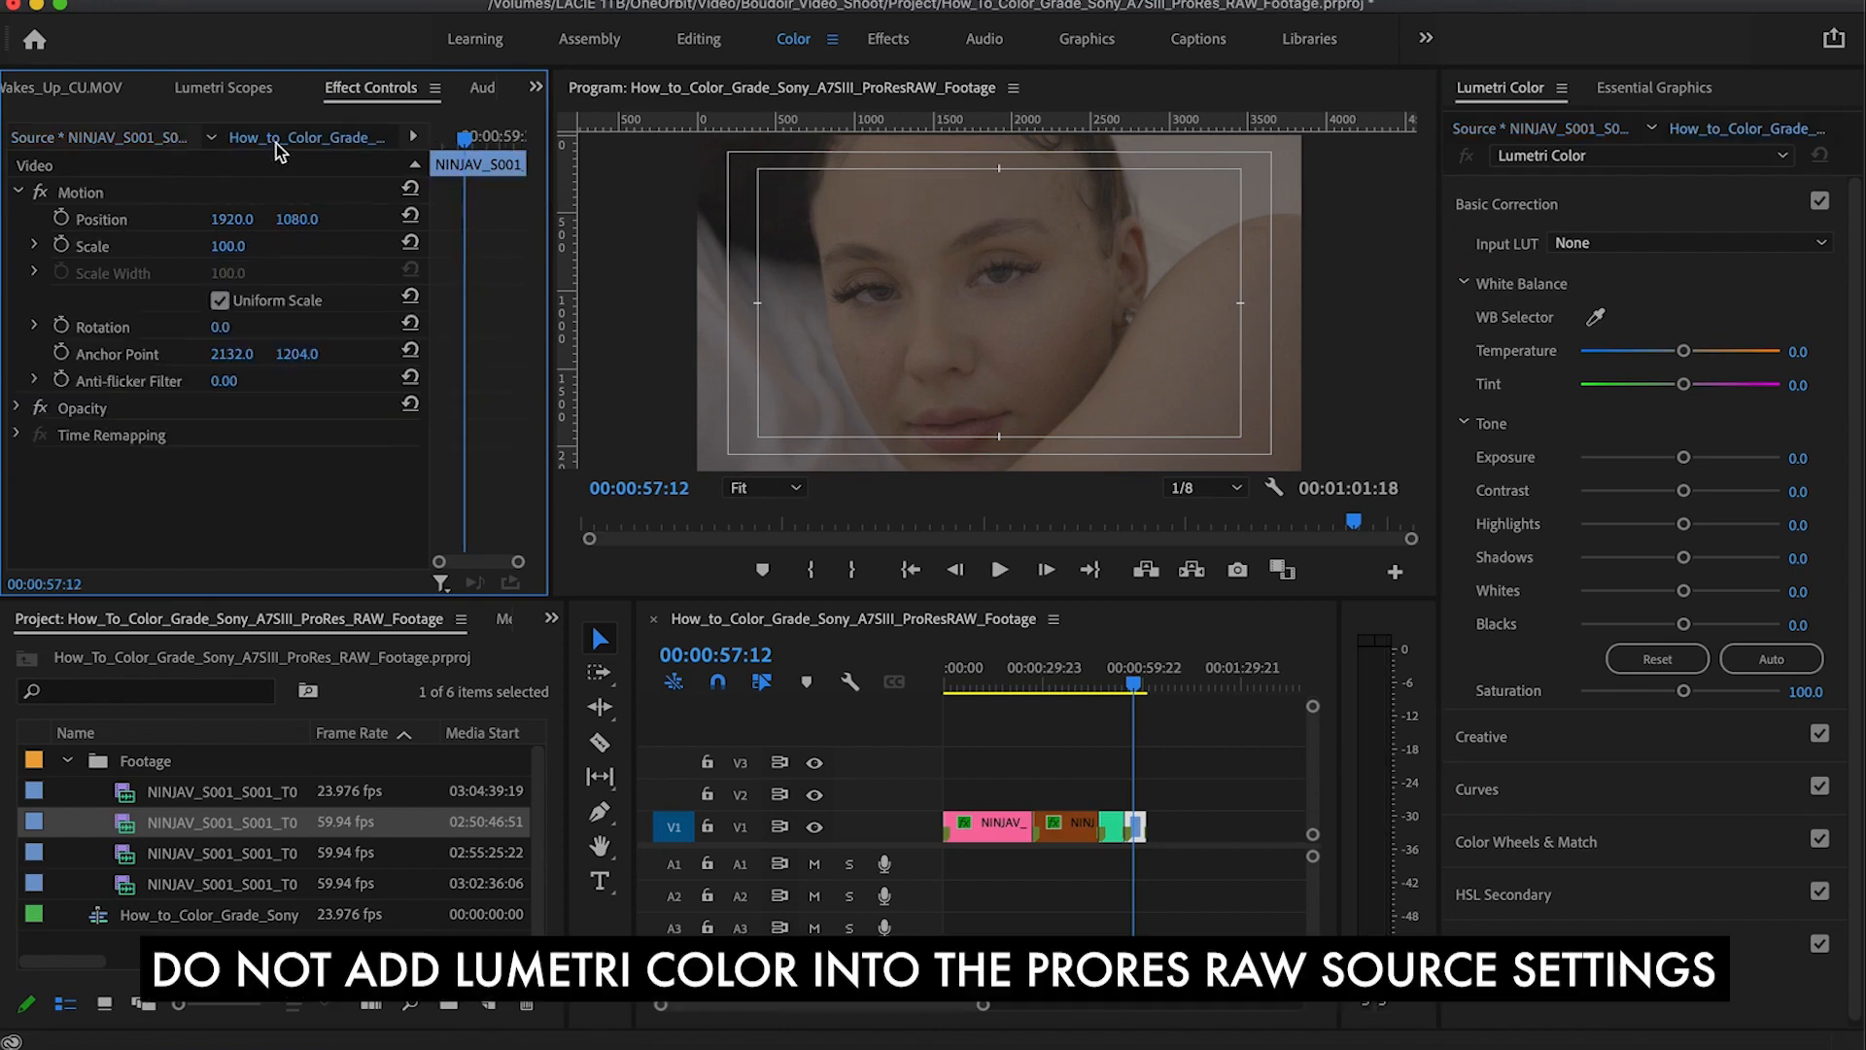
pyautogui.click(1537, 157)
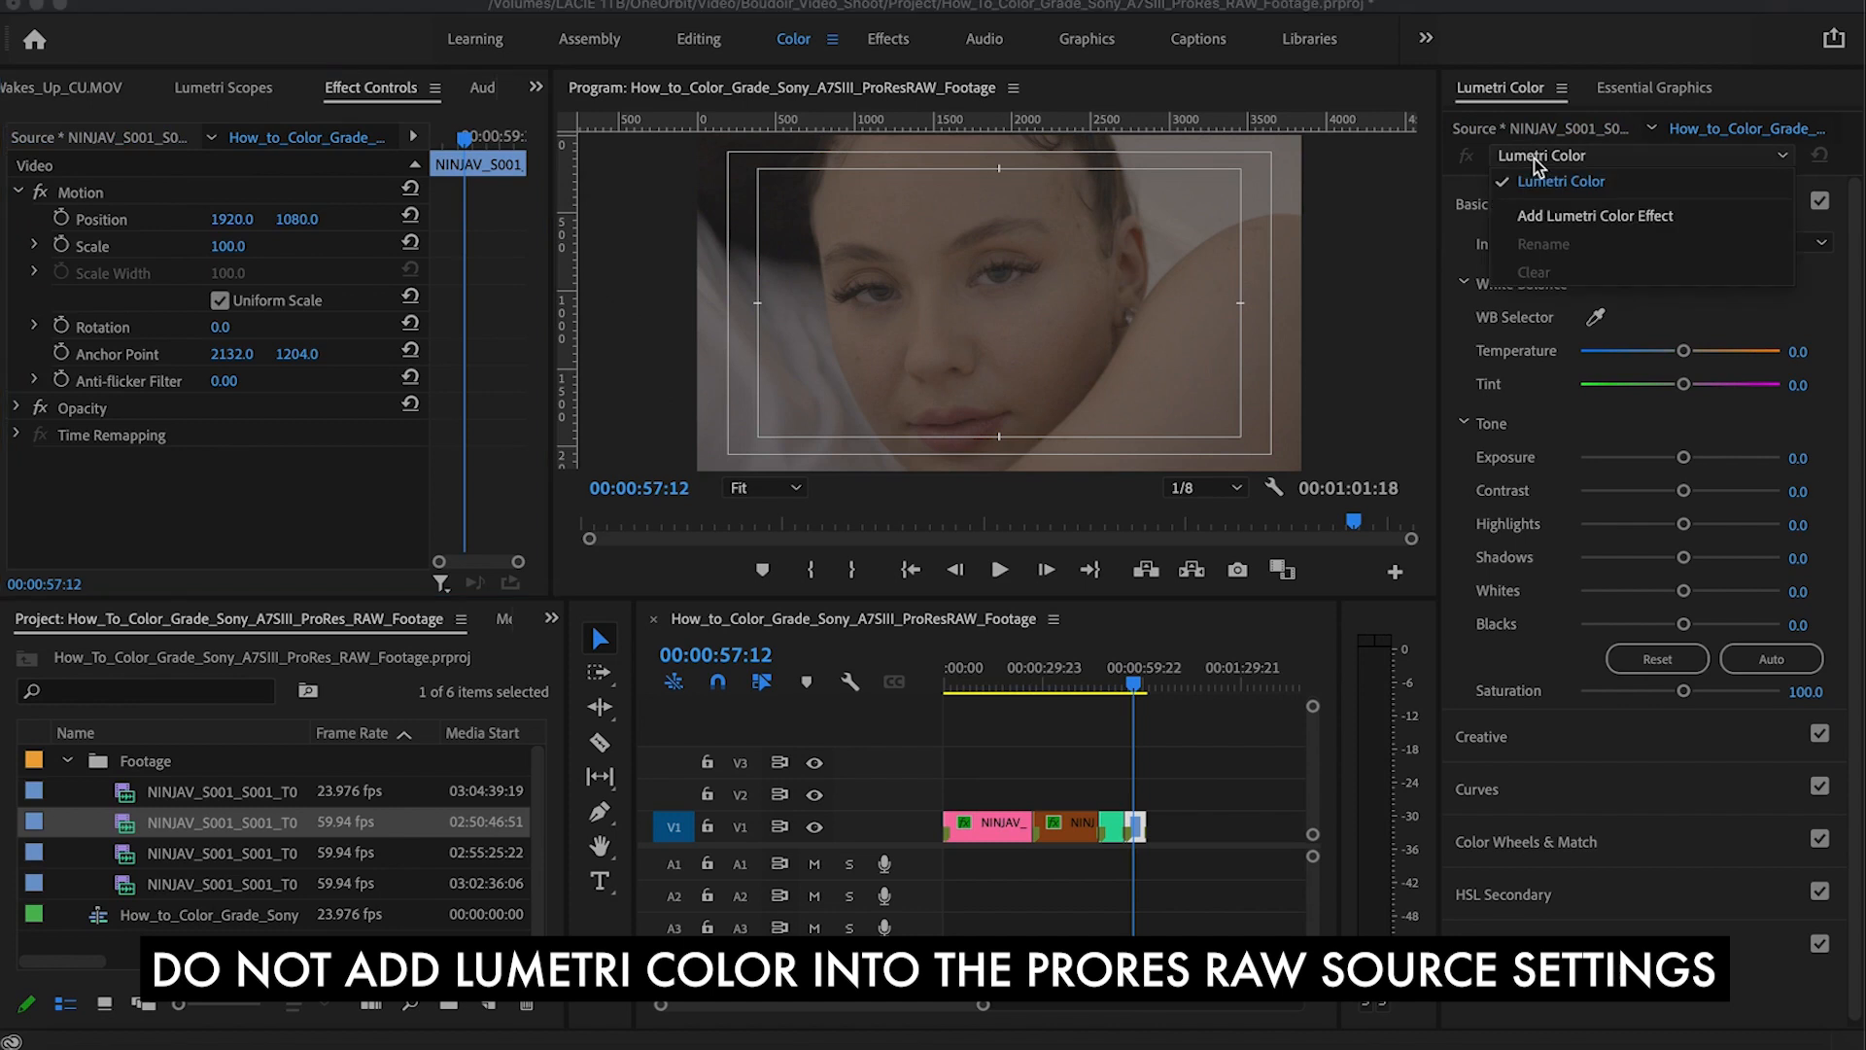
pyautogui.click(1561, 219)
pyautogui.click(21, 464)
pyautogui.click(1546, 157)
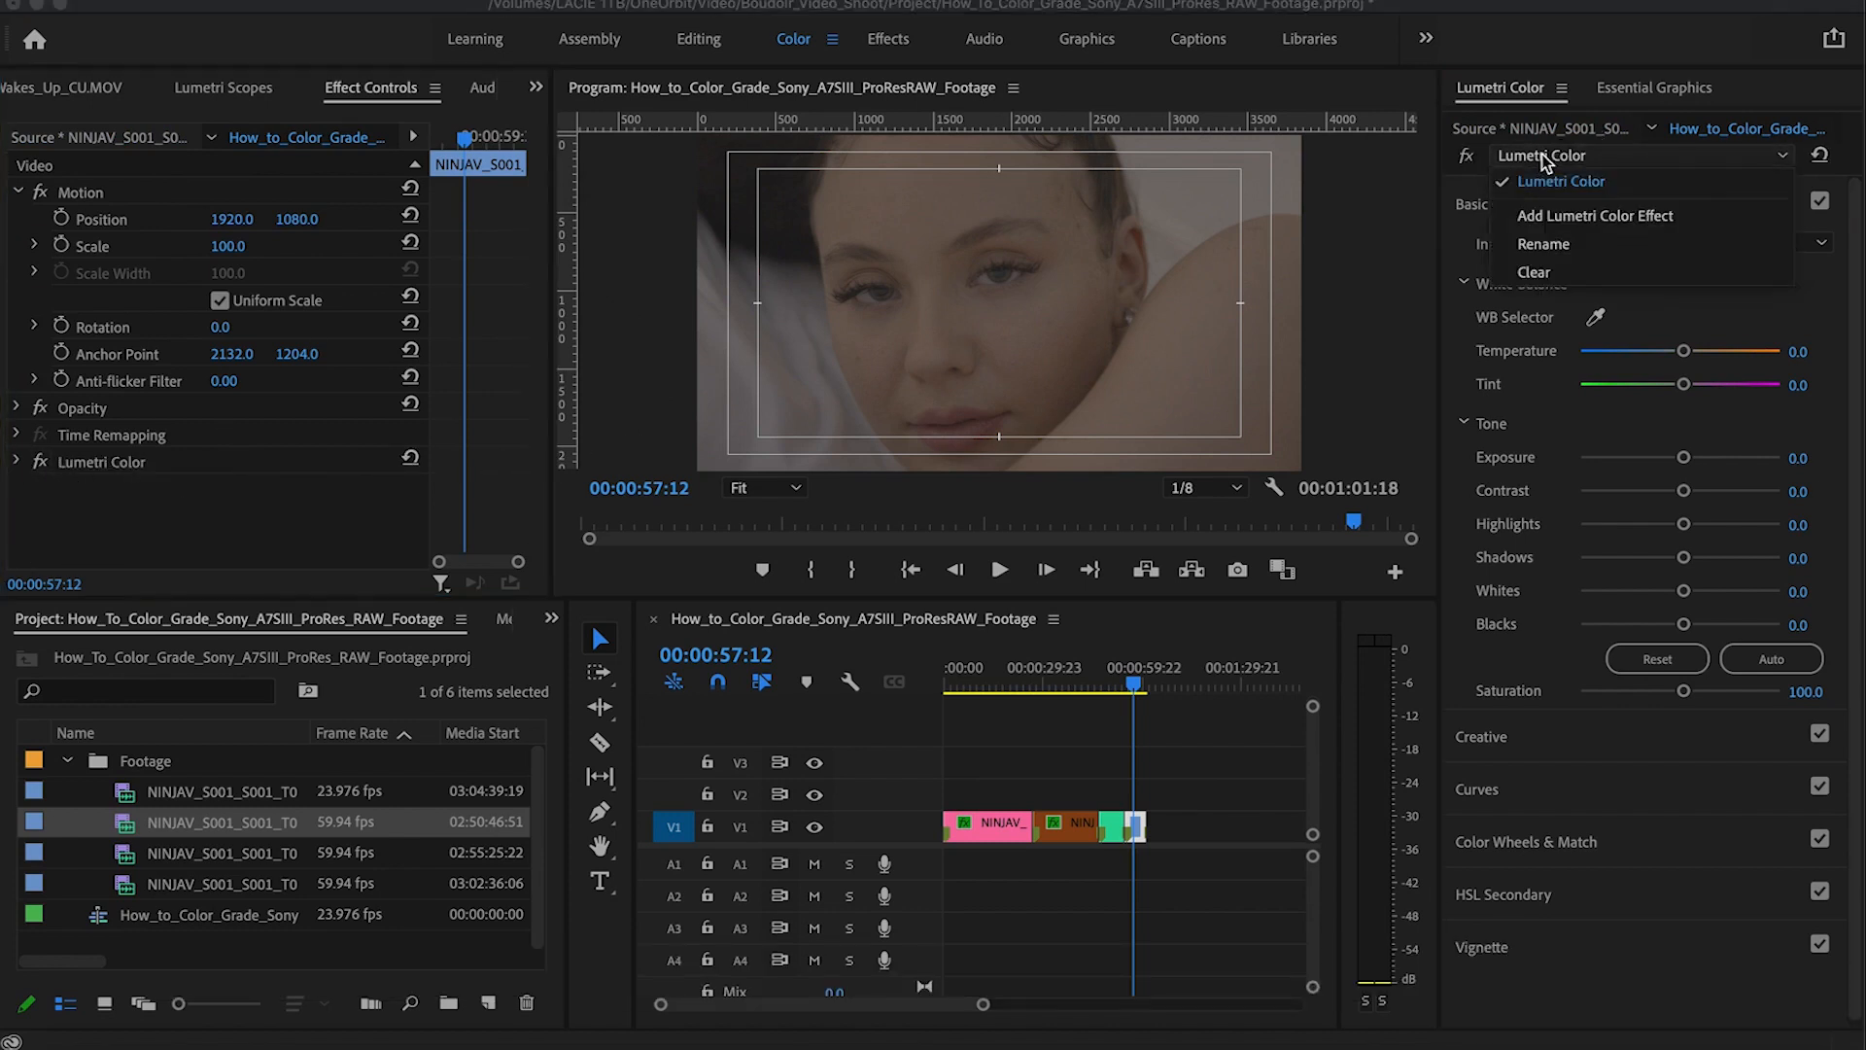
pyautogui.click(1565, 249)
pyautogui.write('Pre+W')
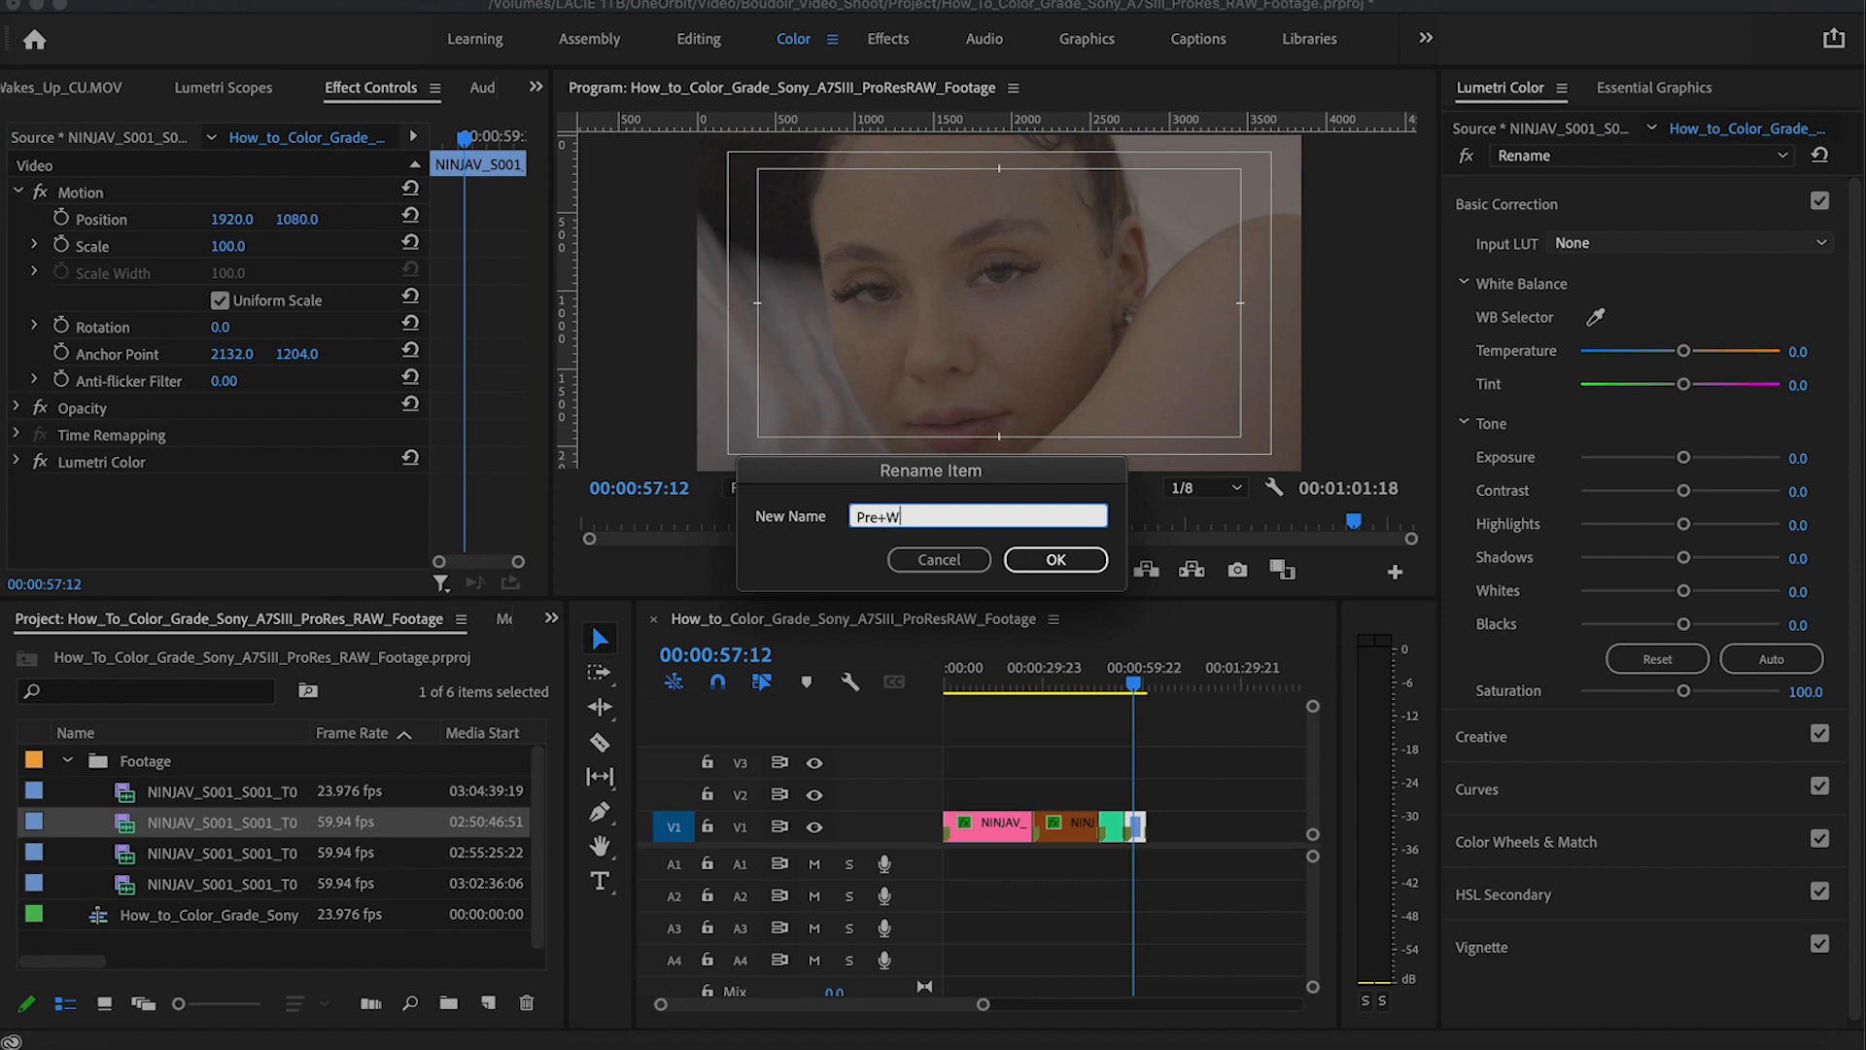
pyautogui.write('B')
pyautogui.press('Return')
# Step: Load the PP8 Premiere Pro Corrective [PRE] cube from Supporting Files as the Input LUT of Pre+WB
pyautogui.click(1598, 245)
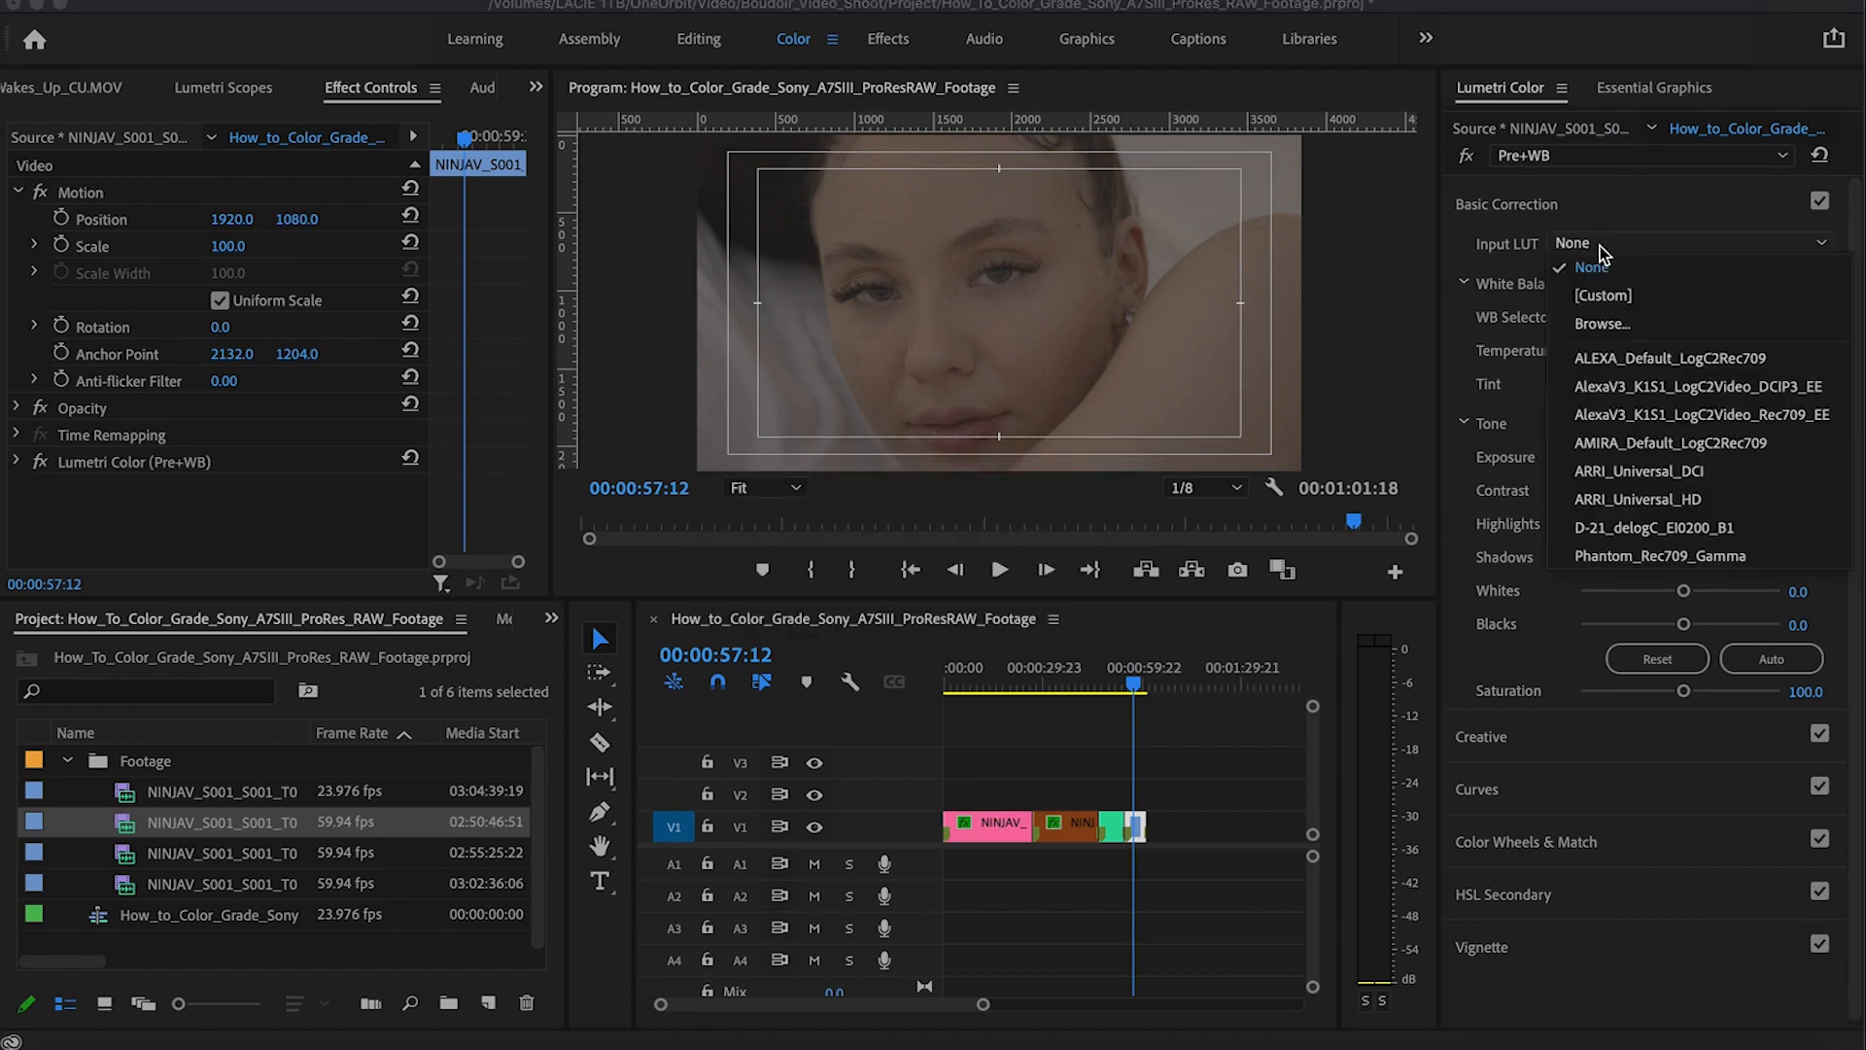
pyautogui.click(1606, 325)
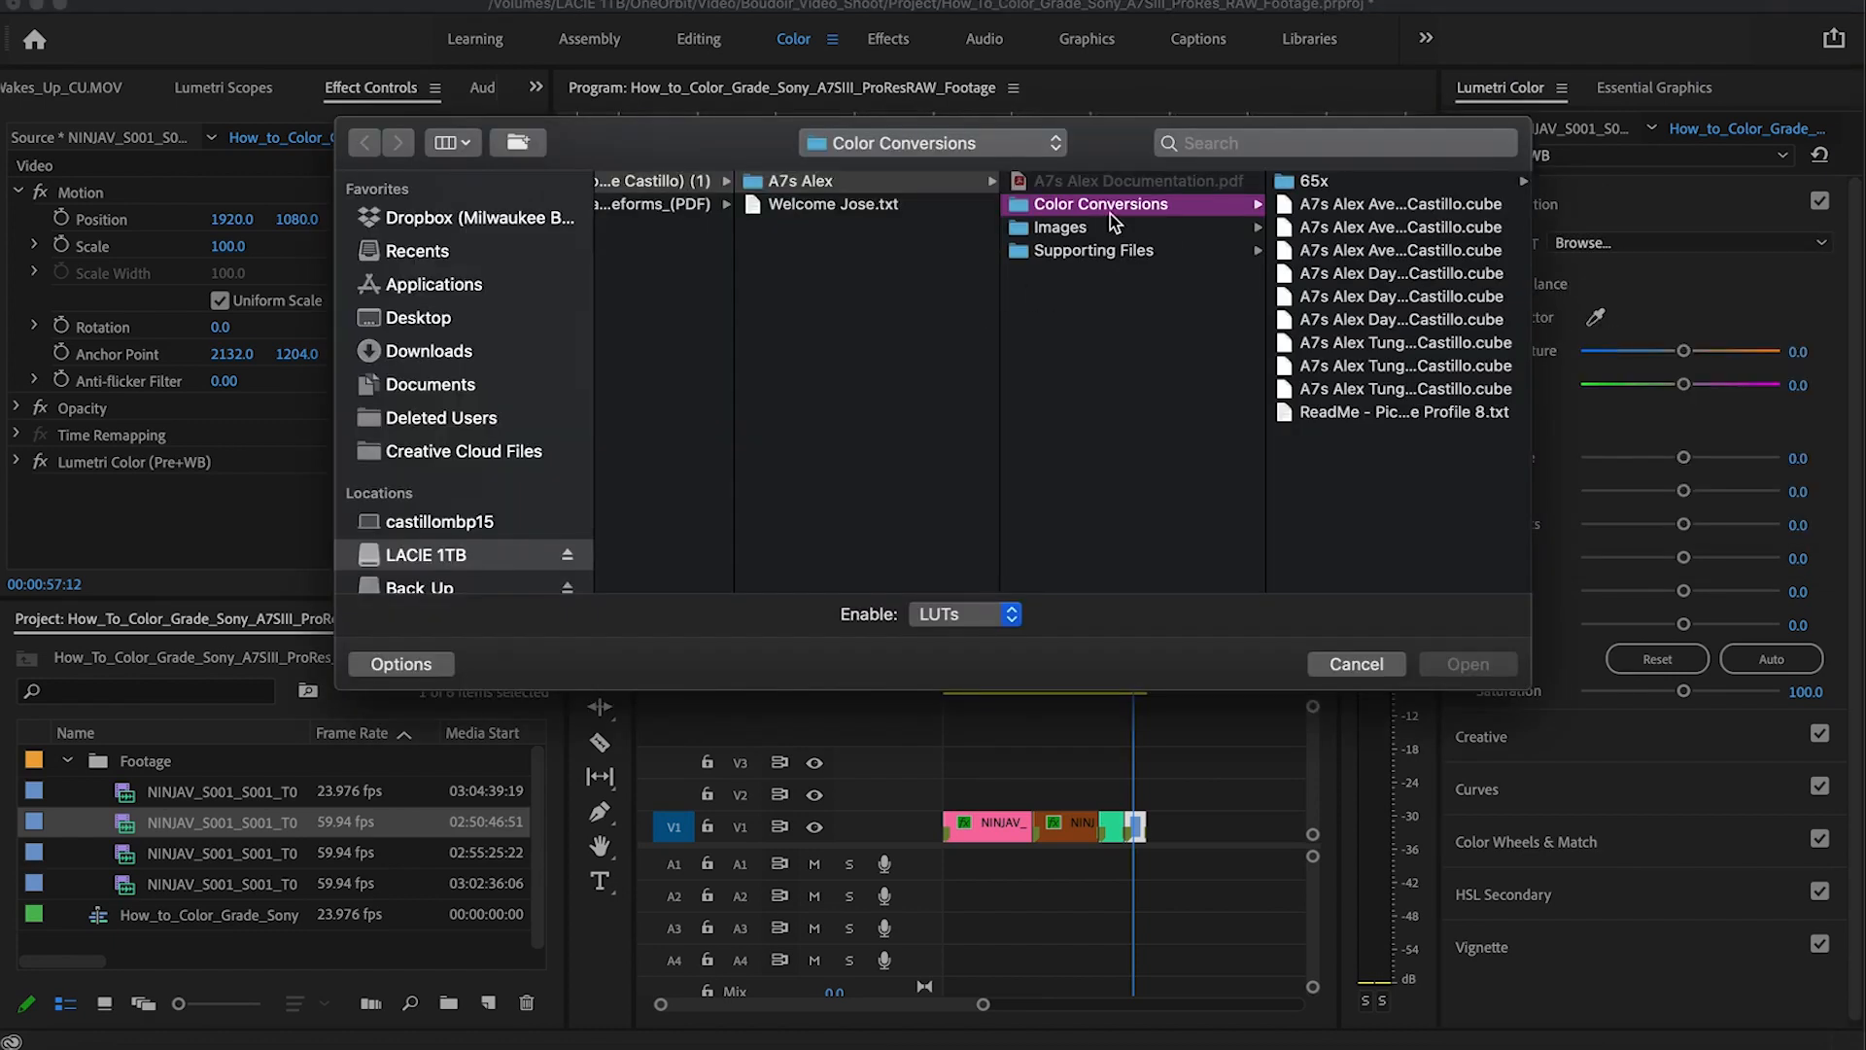
pyautogui.click(1147, 250)
pyautogui.click(1348, 273)
pyautogui.click(1409, 205)
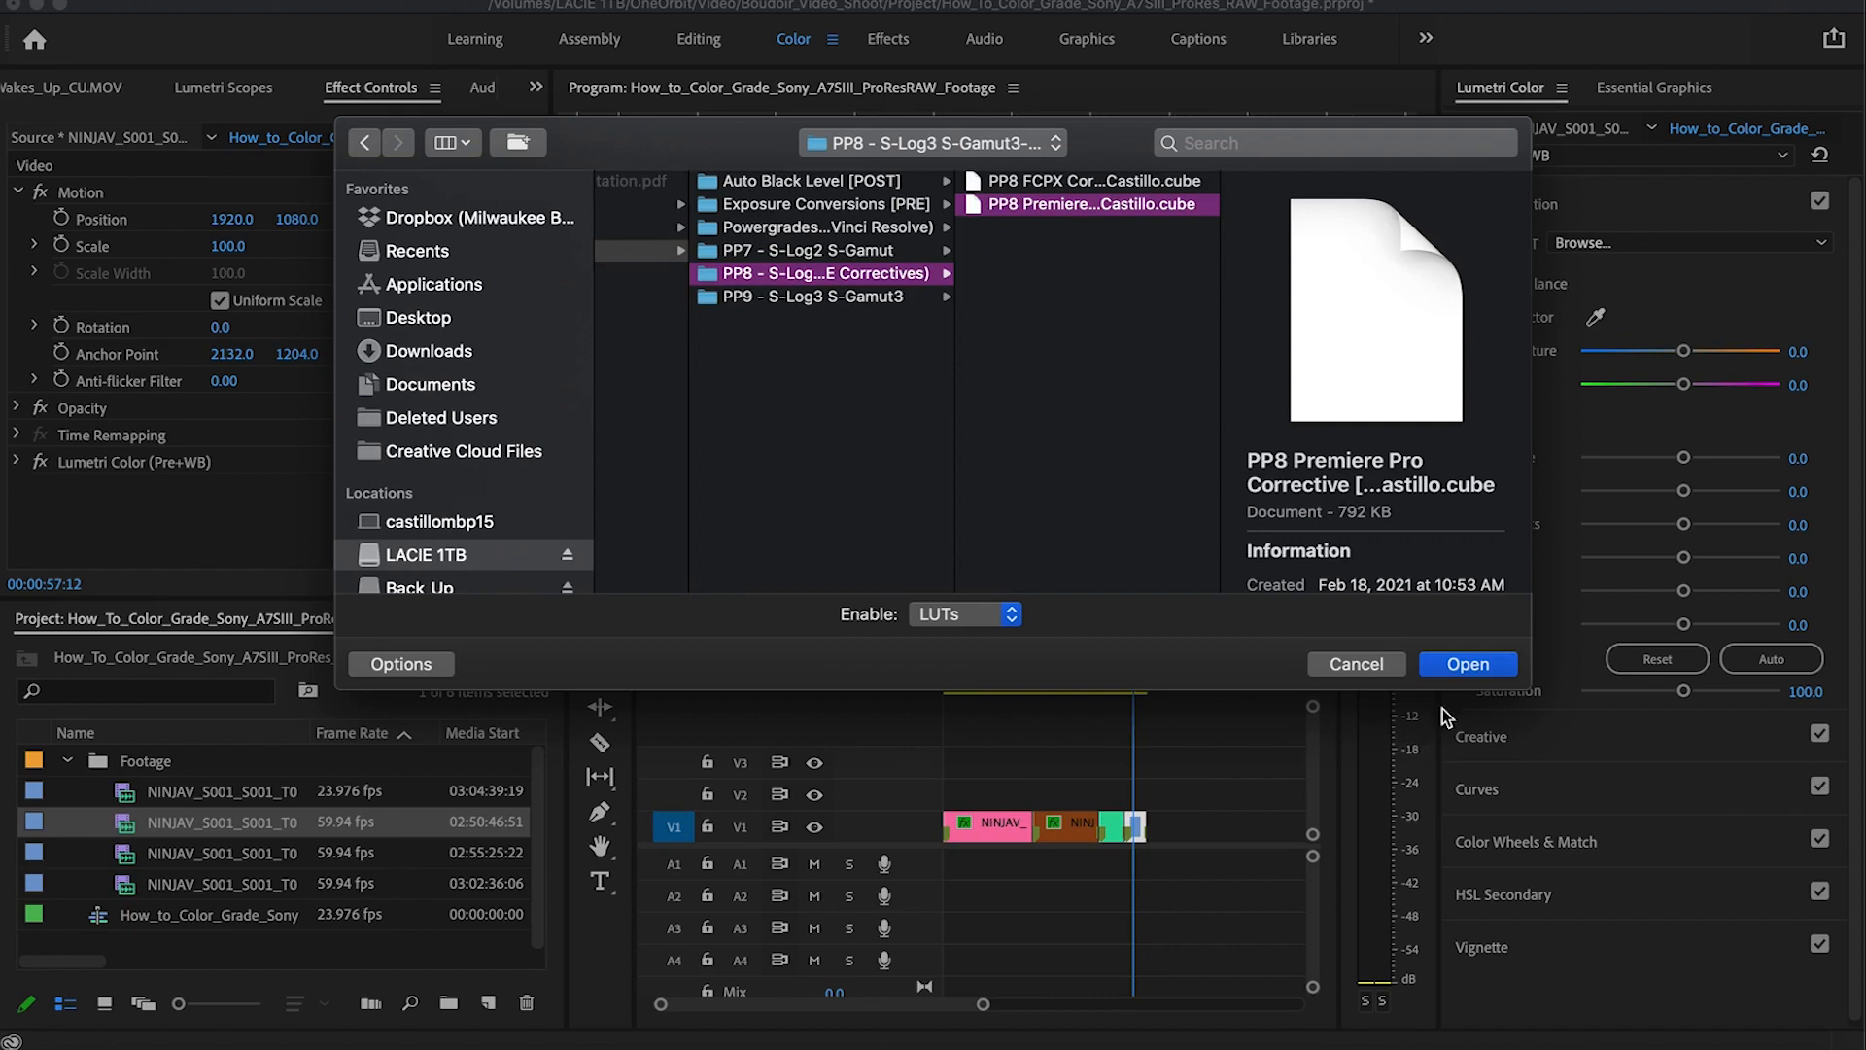
pyautogui.click(1466, 669)
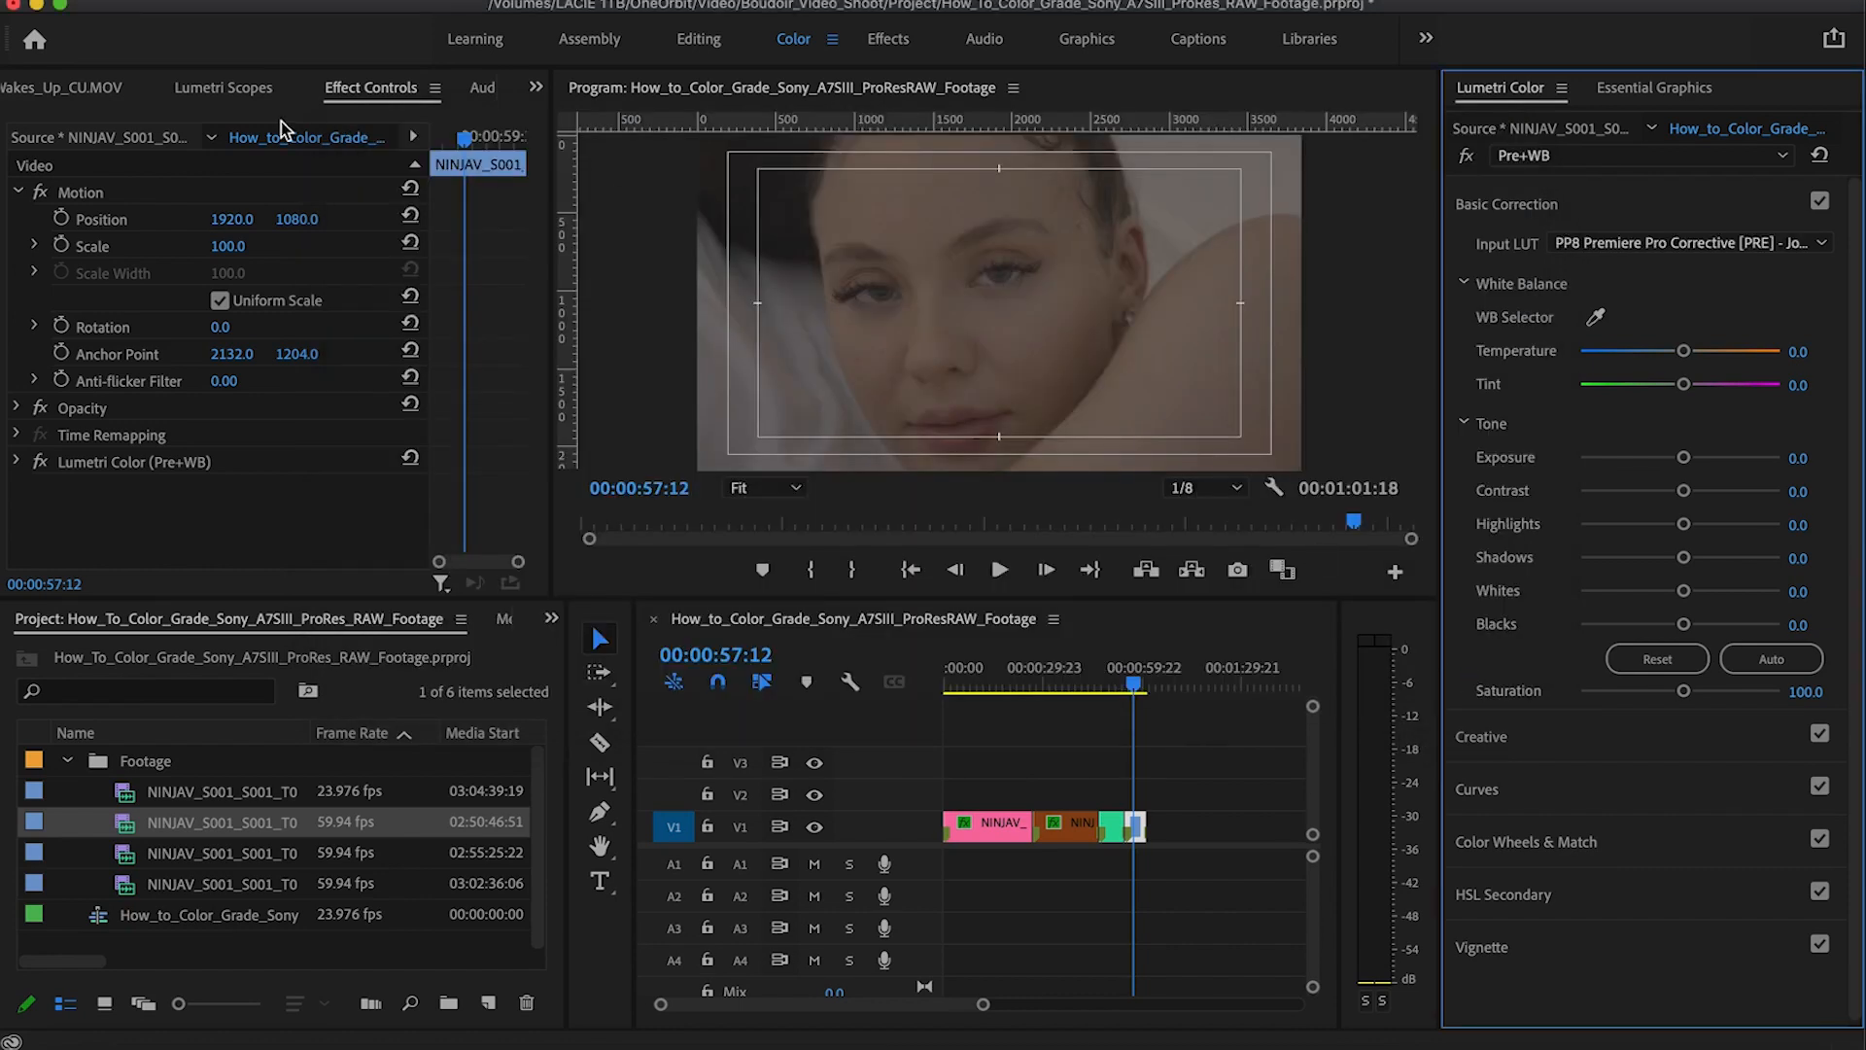
# Step: Apply the A7s Alex +0.66 Stop [PRE] exposure conversion as the Creative look of Pre+WB, with the Lumetri Scopes displayed
pyautogui.click(233, 89)
pyautogui.click(1478, 737)
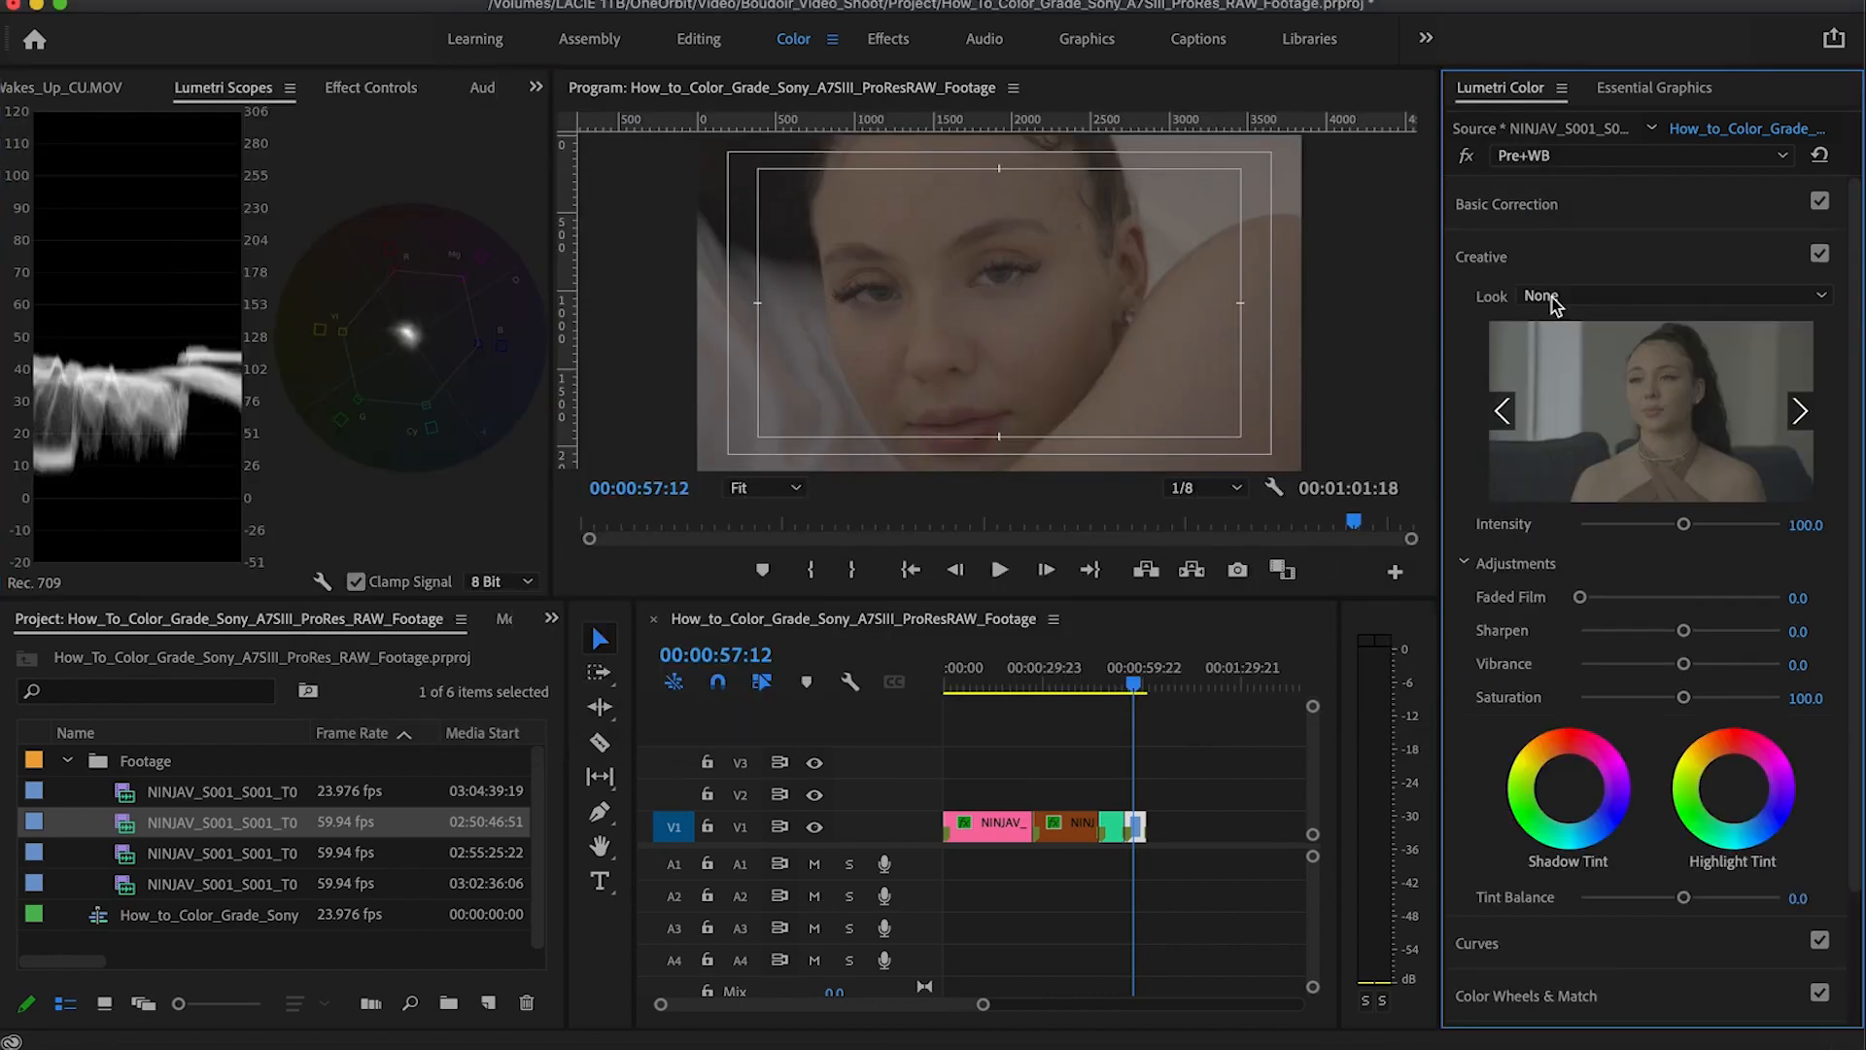
pyautogui.click(1553, 299)
pyautogui.click(1508, 369)
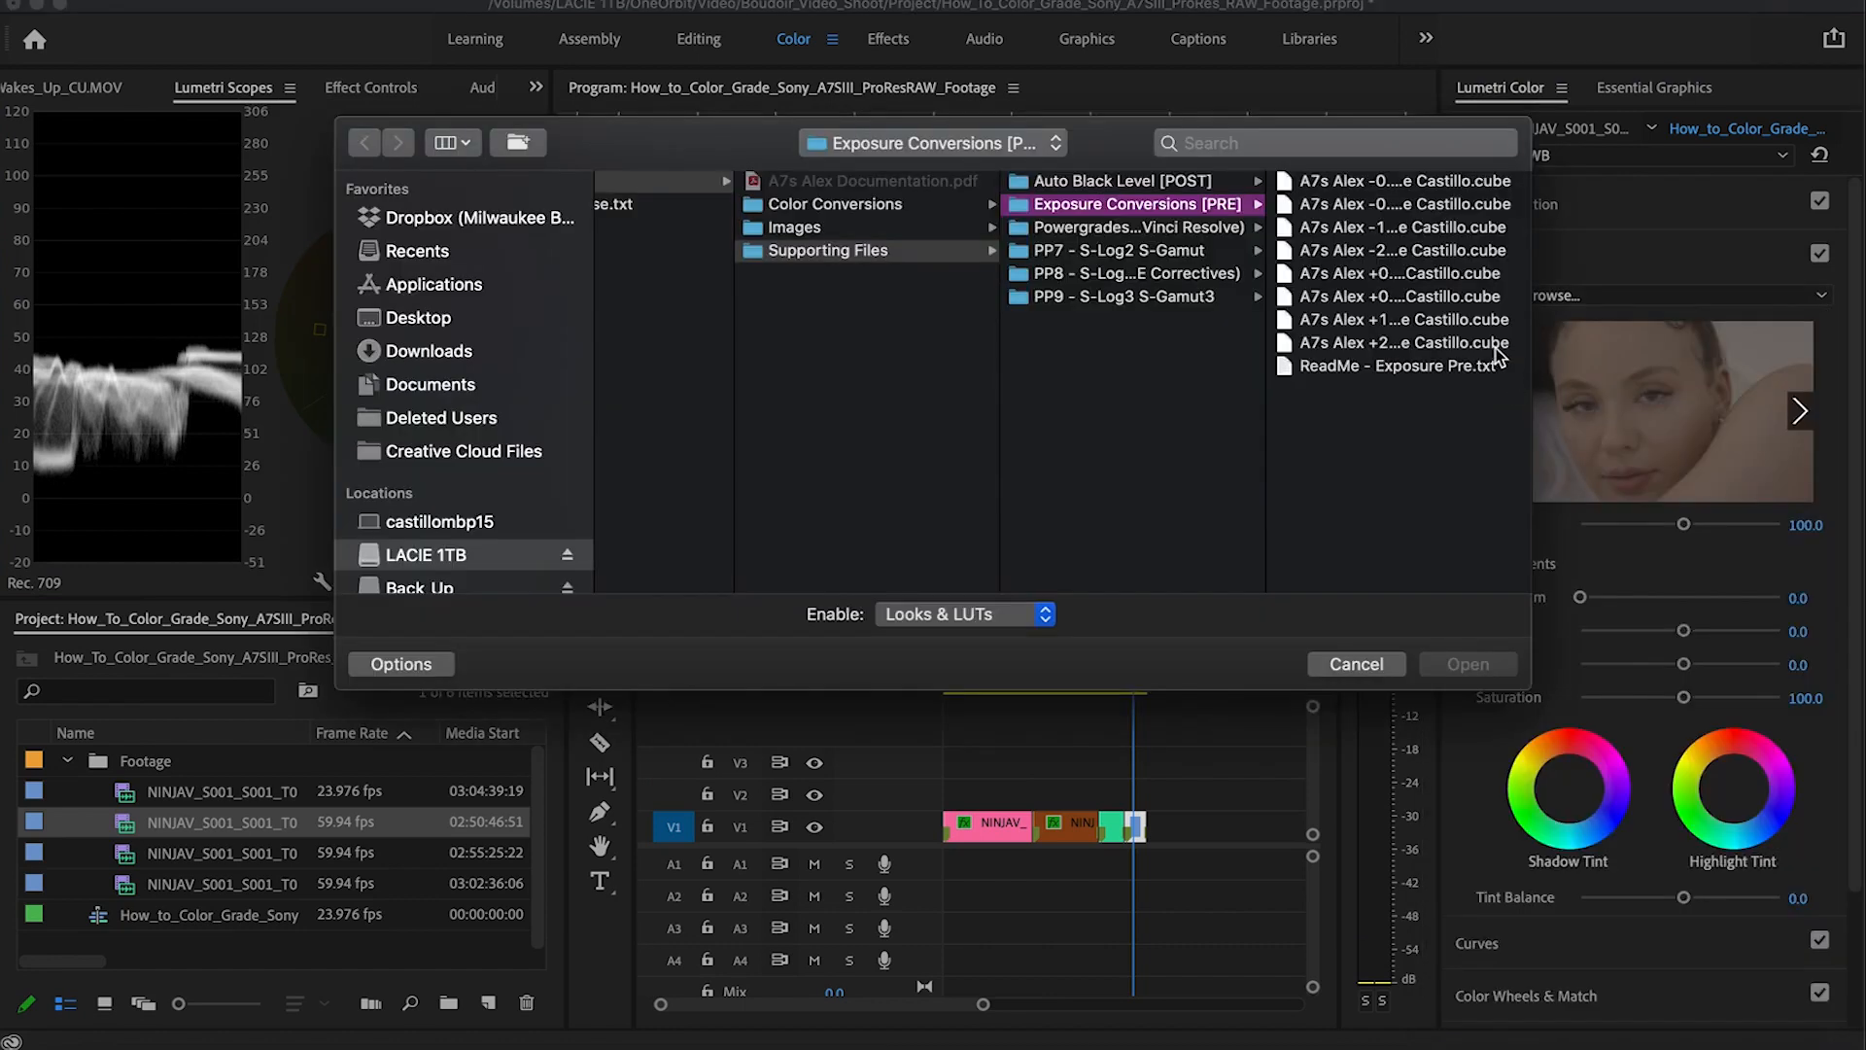
pyautogui.click(1366, 296)
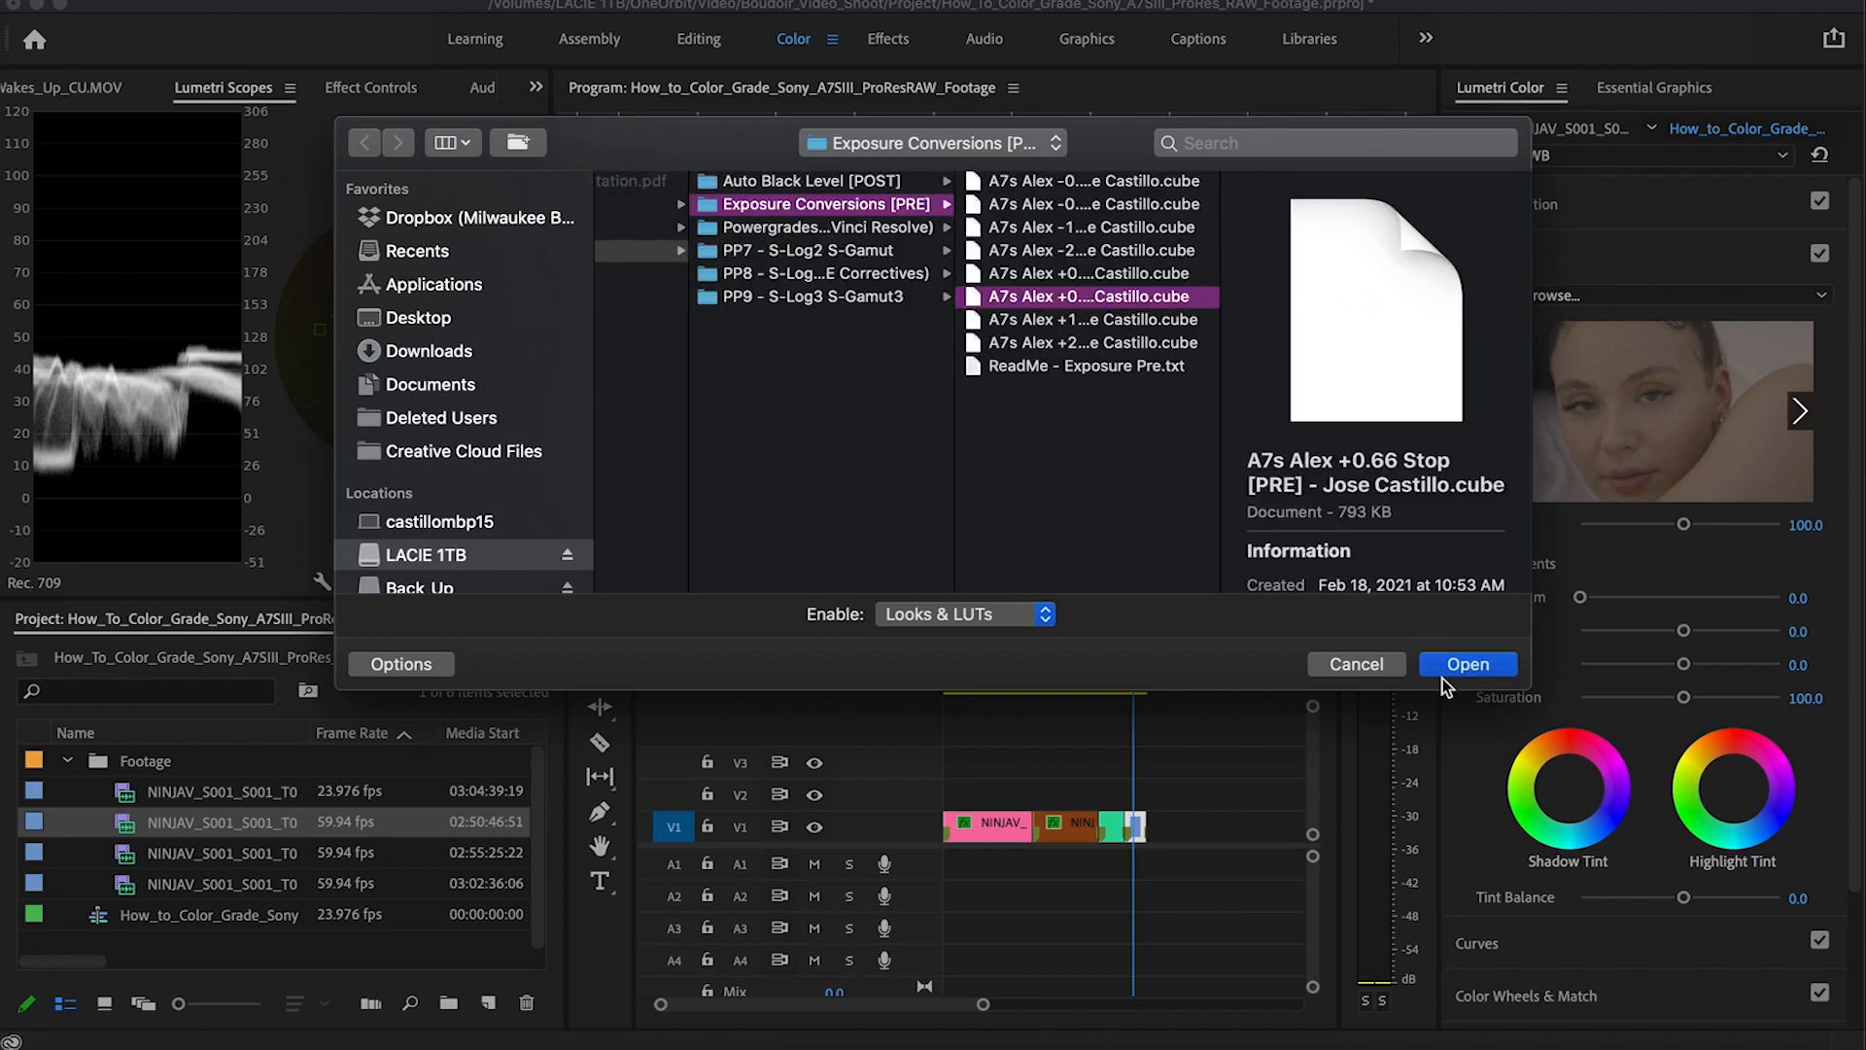
pyautogui.click(1463, 664)
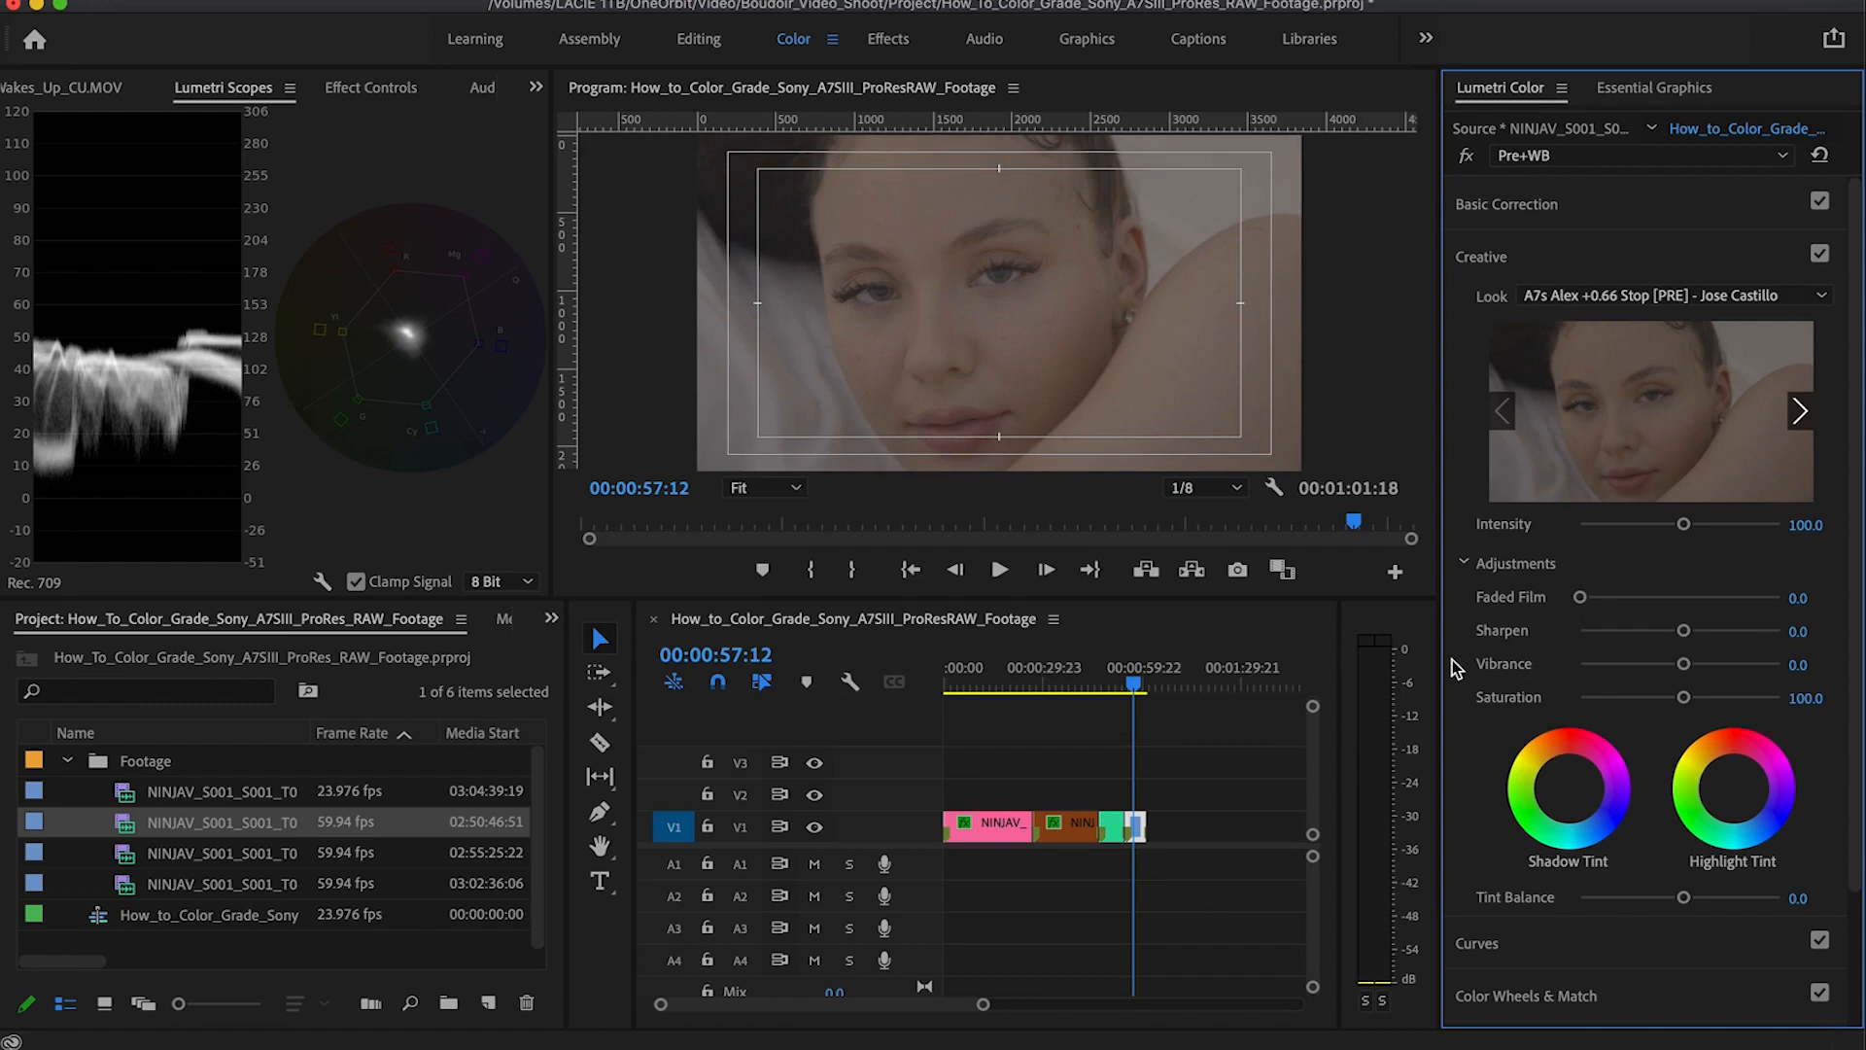
# Step: Add a second Lumetri Color effect to the fourth clip and rename it Conv+Post
pyautogui.click(374, 88)
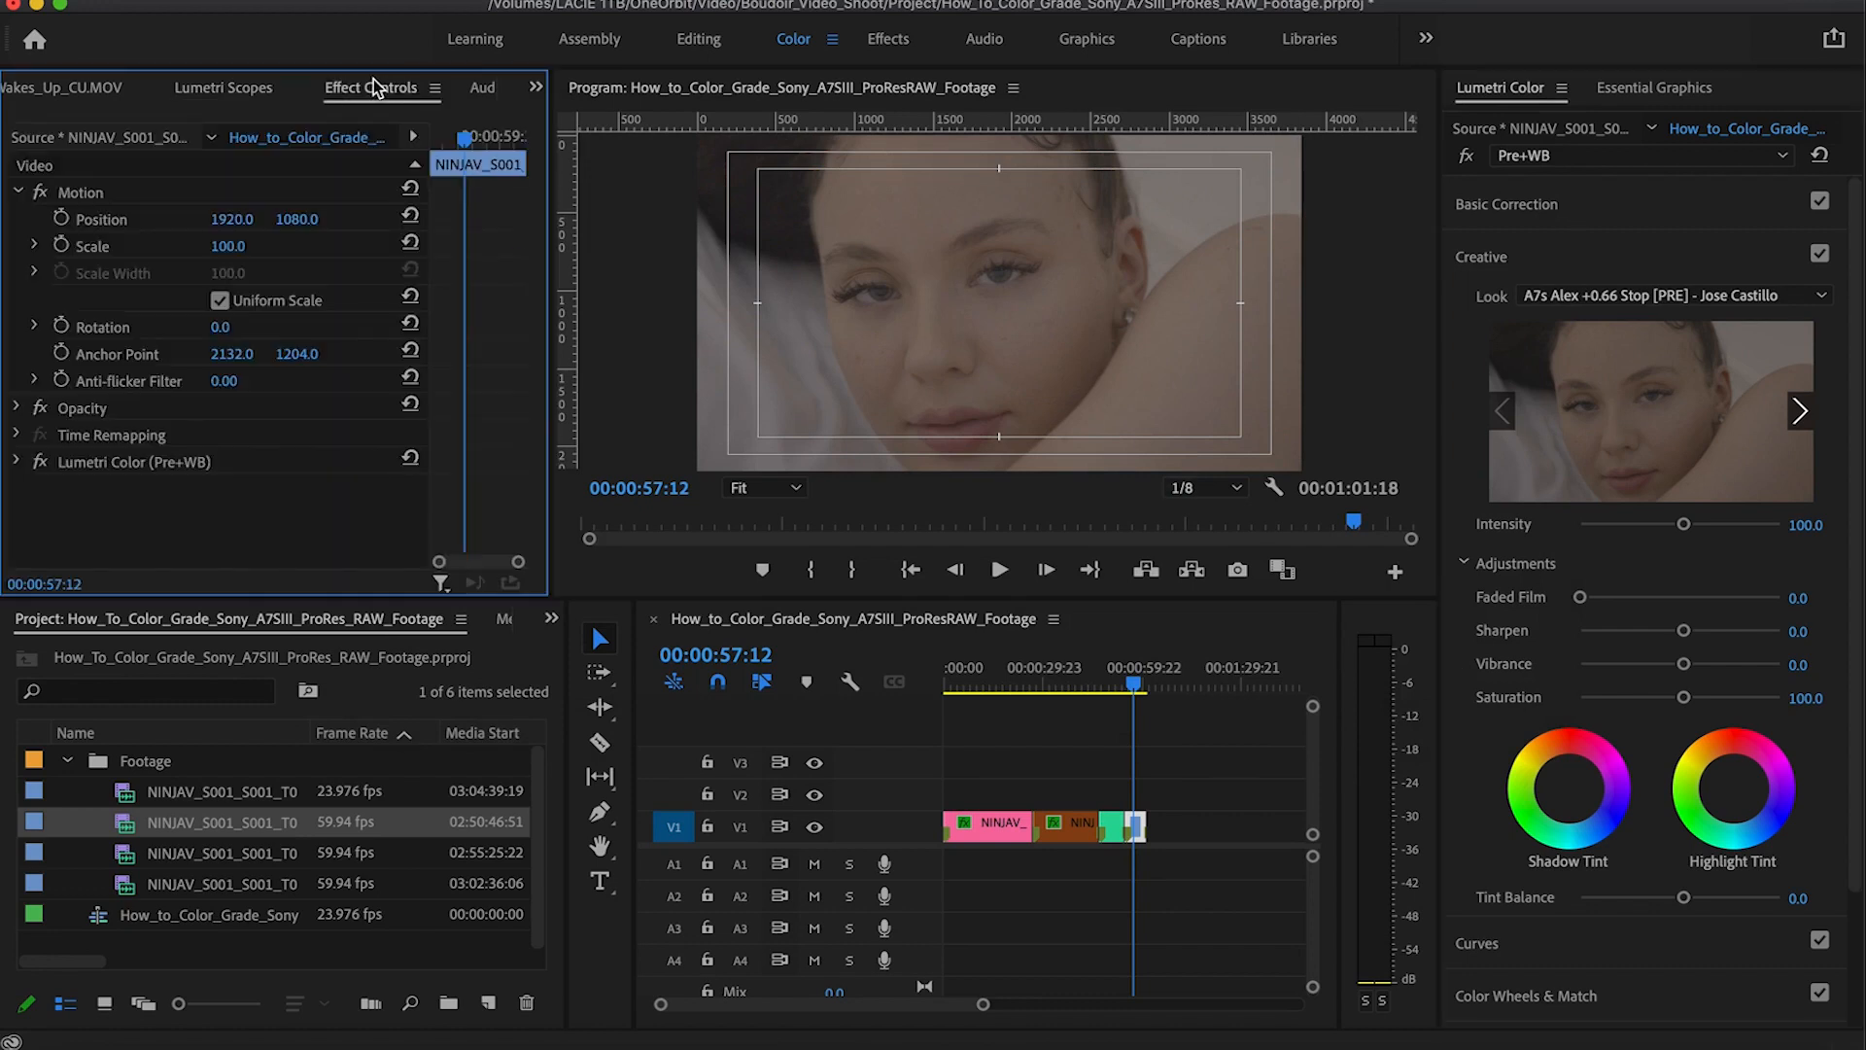
pyautogui.click(1504, 205)
pyautogui.click(1550, 157)
pyautogui.click(1560, 212)
pyautogui.click(17, 489)
pyautogui.click(1540, 156)
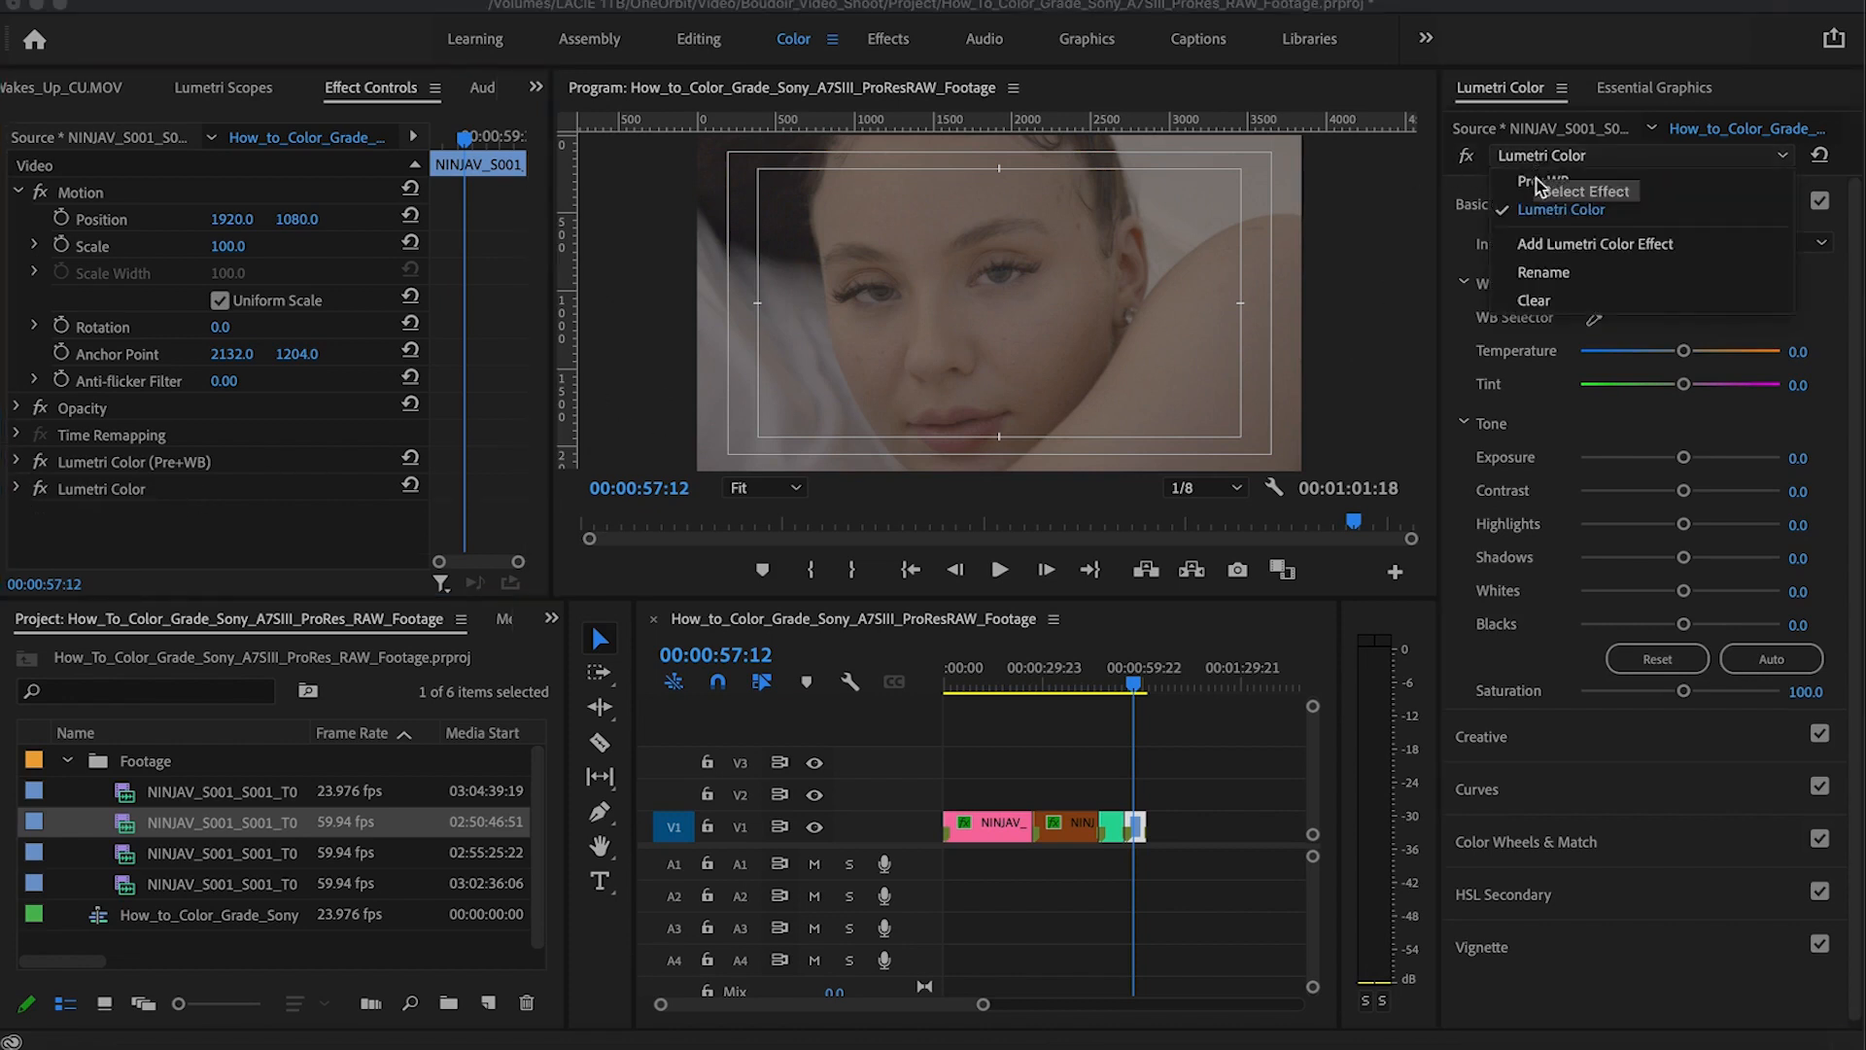
pyautogui.click(1556, 273)
pyautogui.write('Conv+')
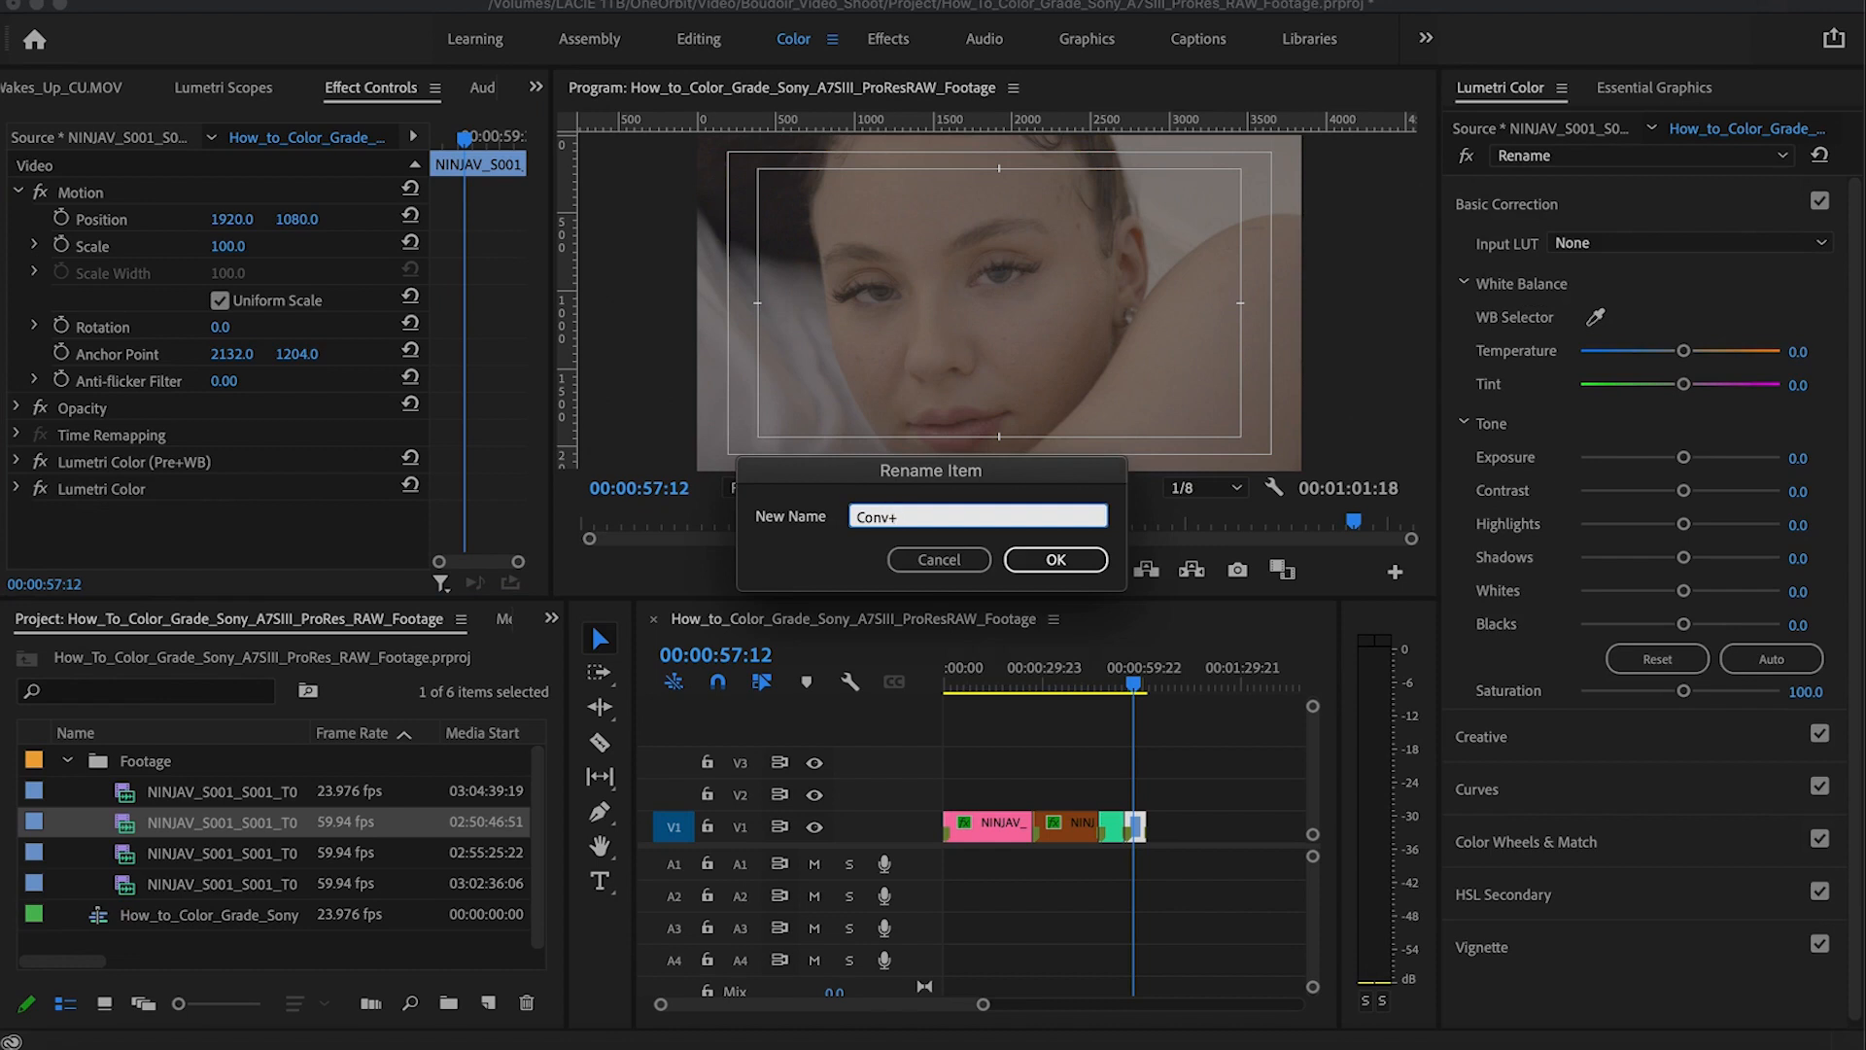
pyautogui.press('BackSpace')
pyautogui.press('BackSpace')
pyautogui.write('ost')
pyautogui.press('Return')
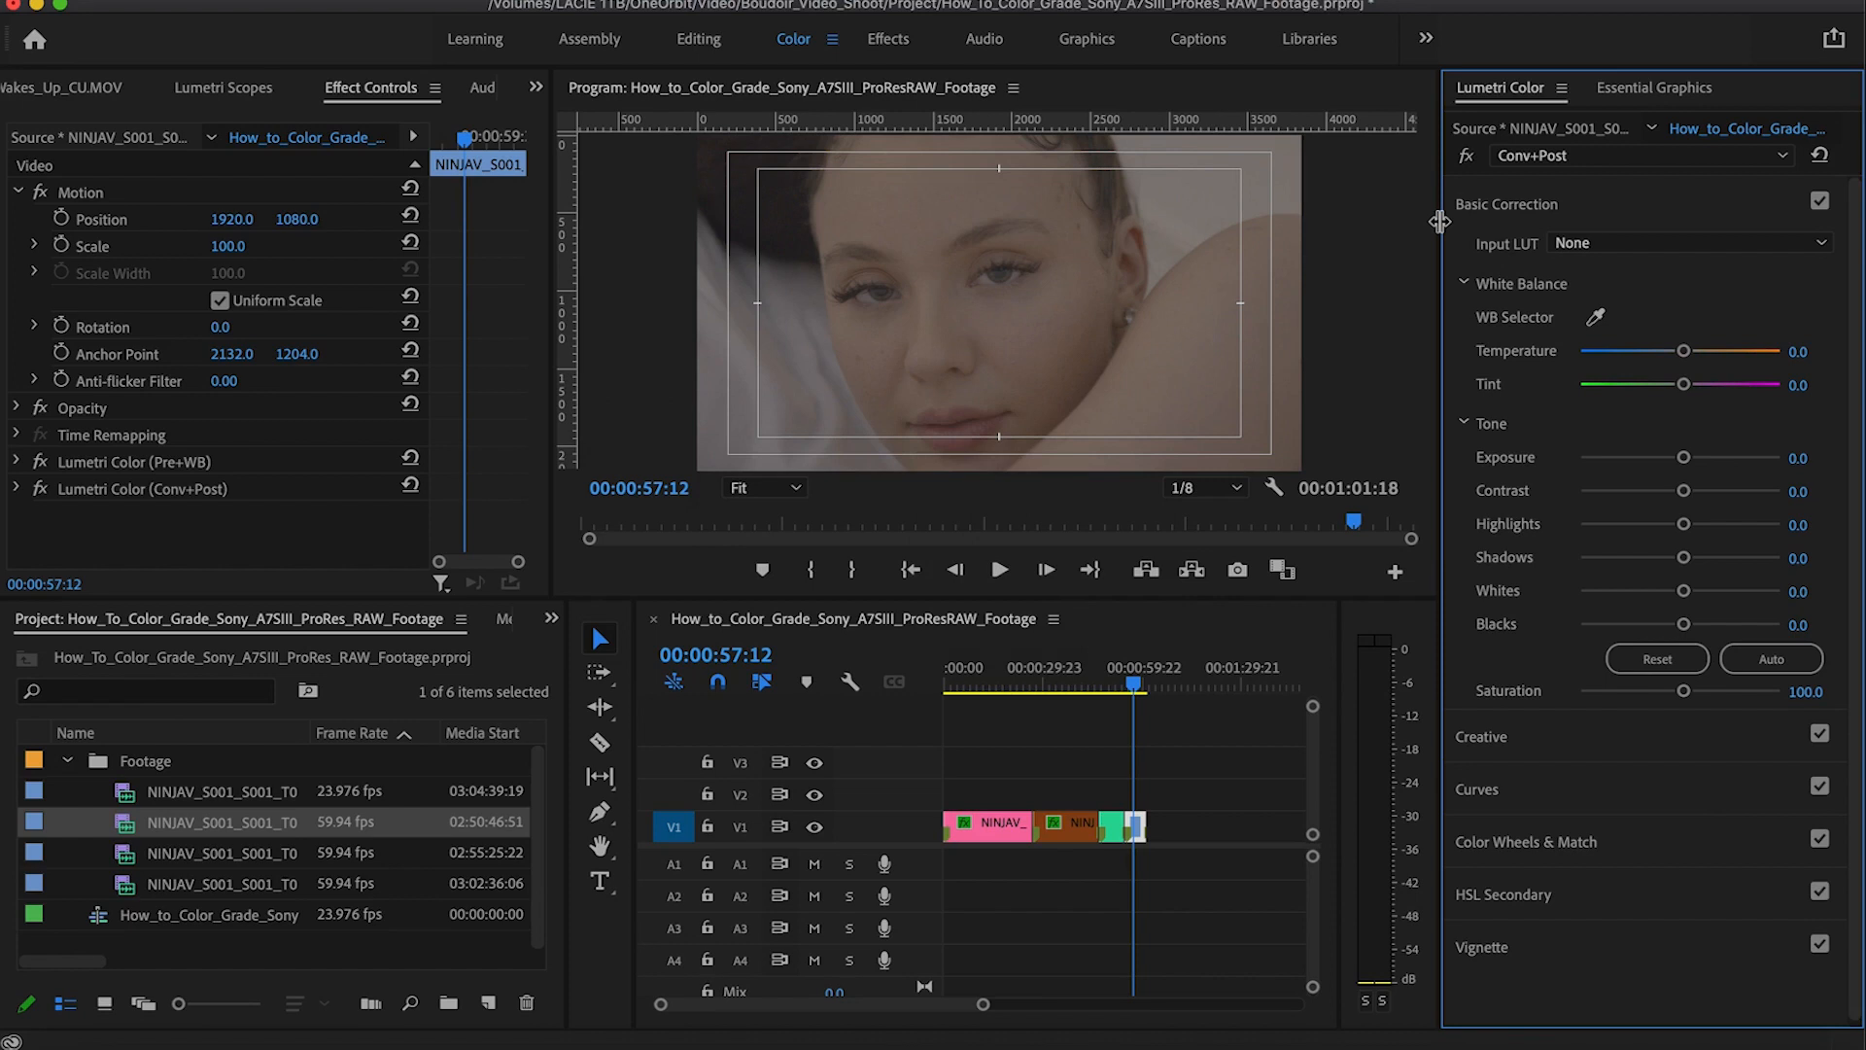
# Step: Try the A7s Alex Tungsten (High Scale) color conversion as the Input LUT of Conv+Post
pyautogui.click(1615, 244)
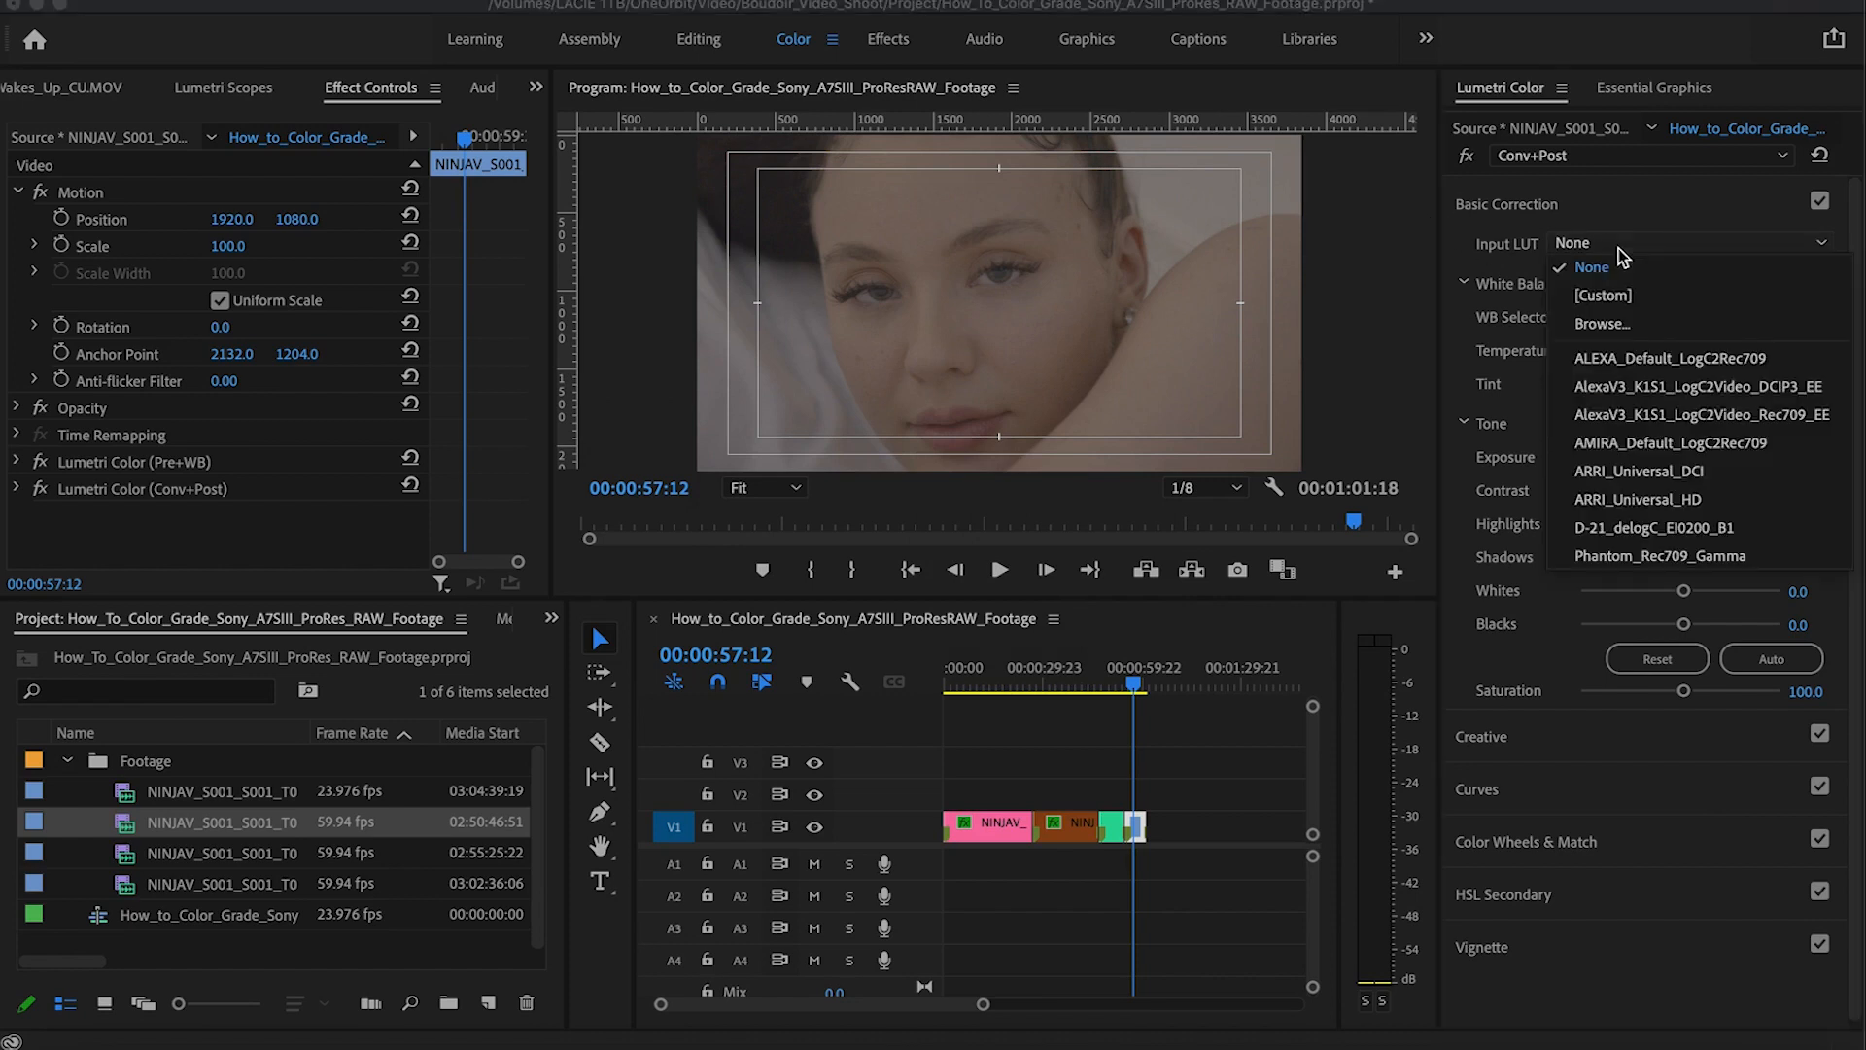
pyautogui.click(1599, 323)
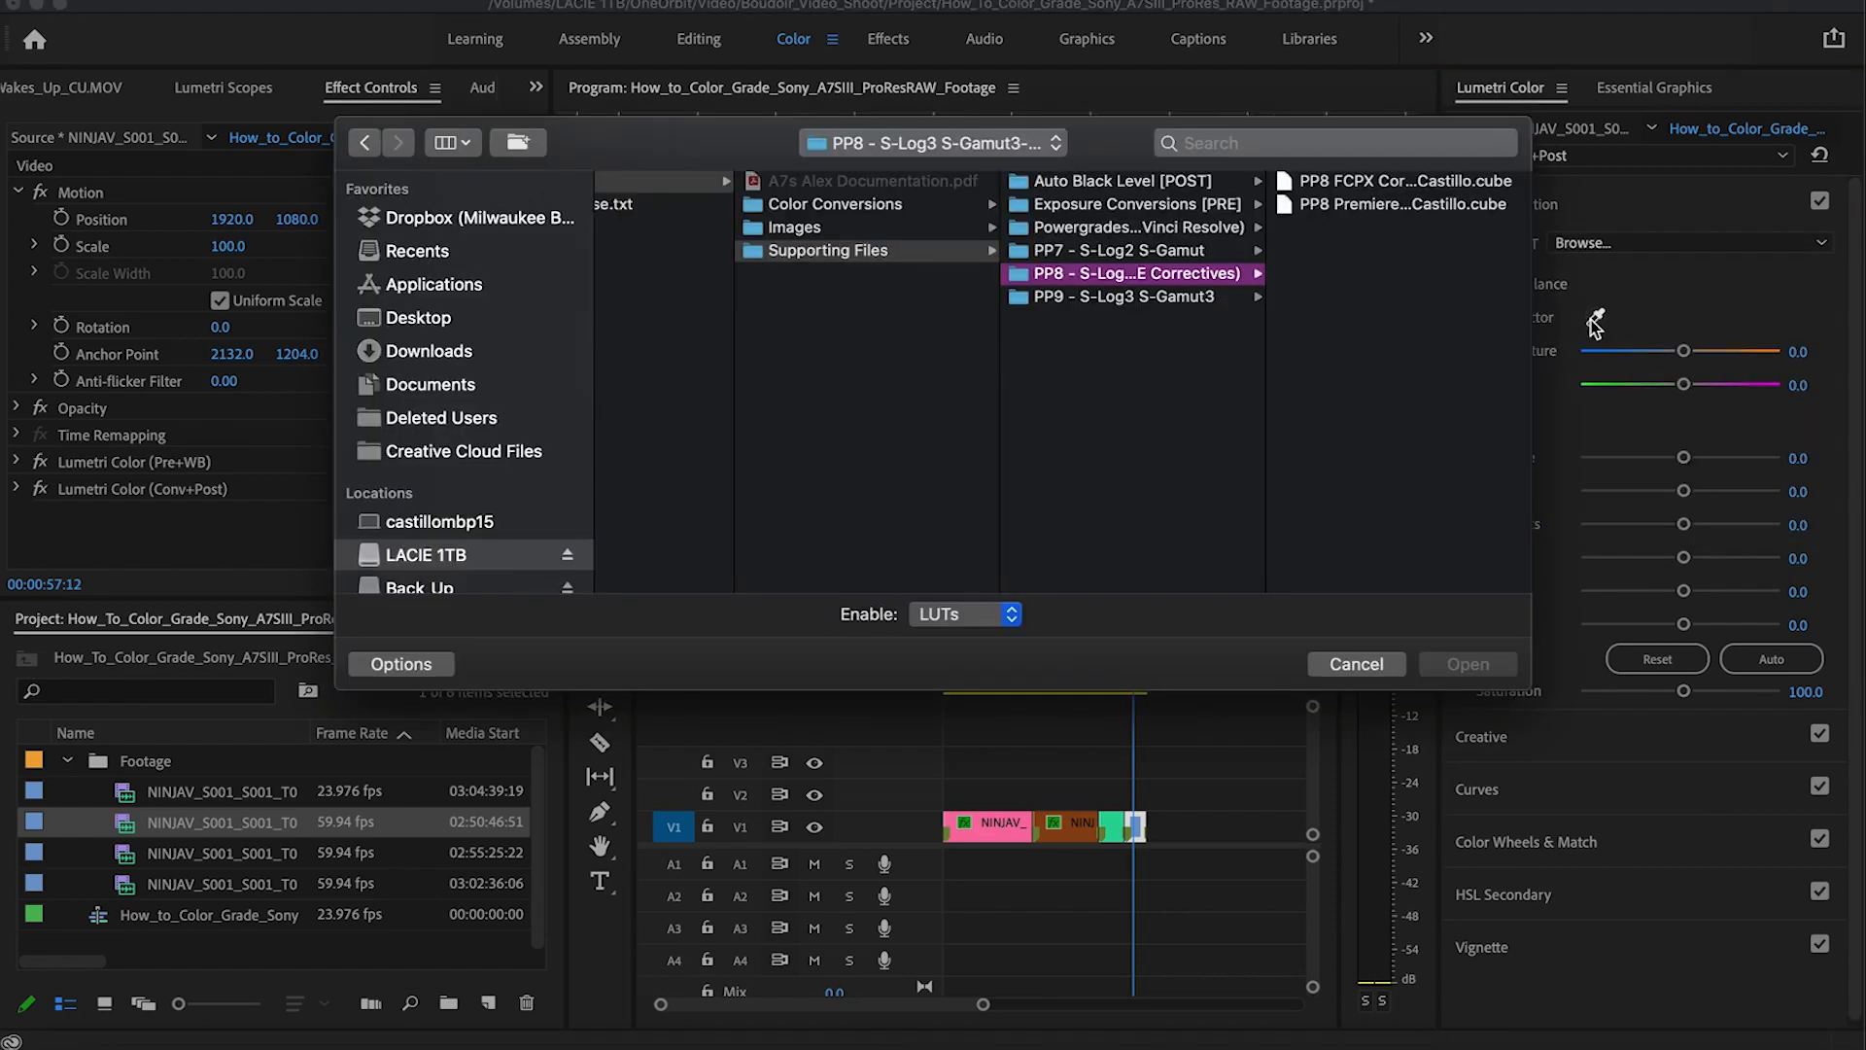
pyautogui.click(949, 206)
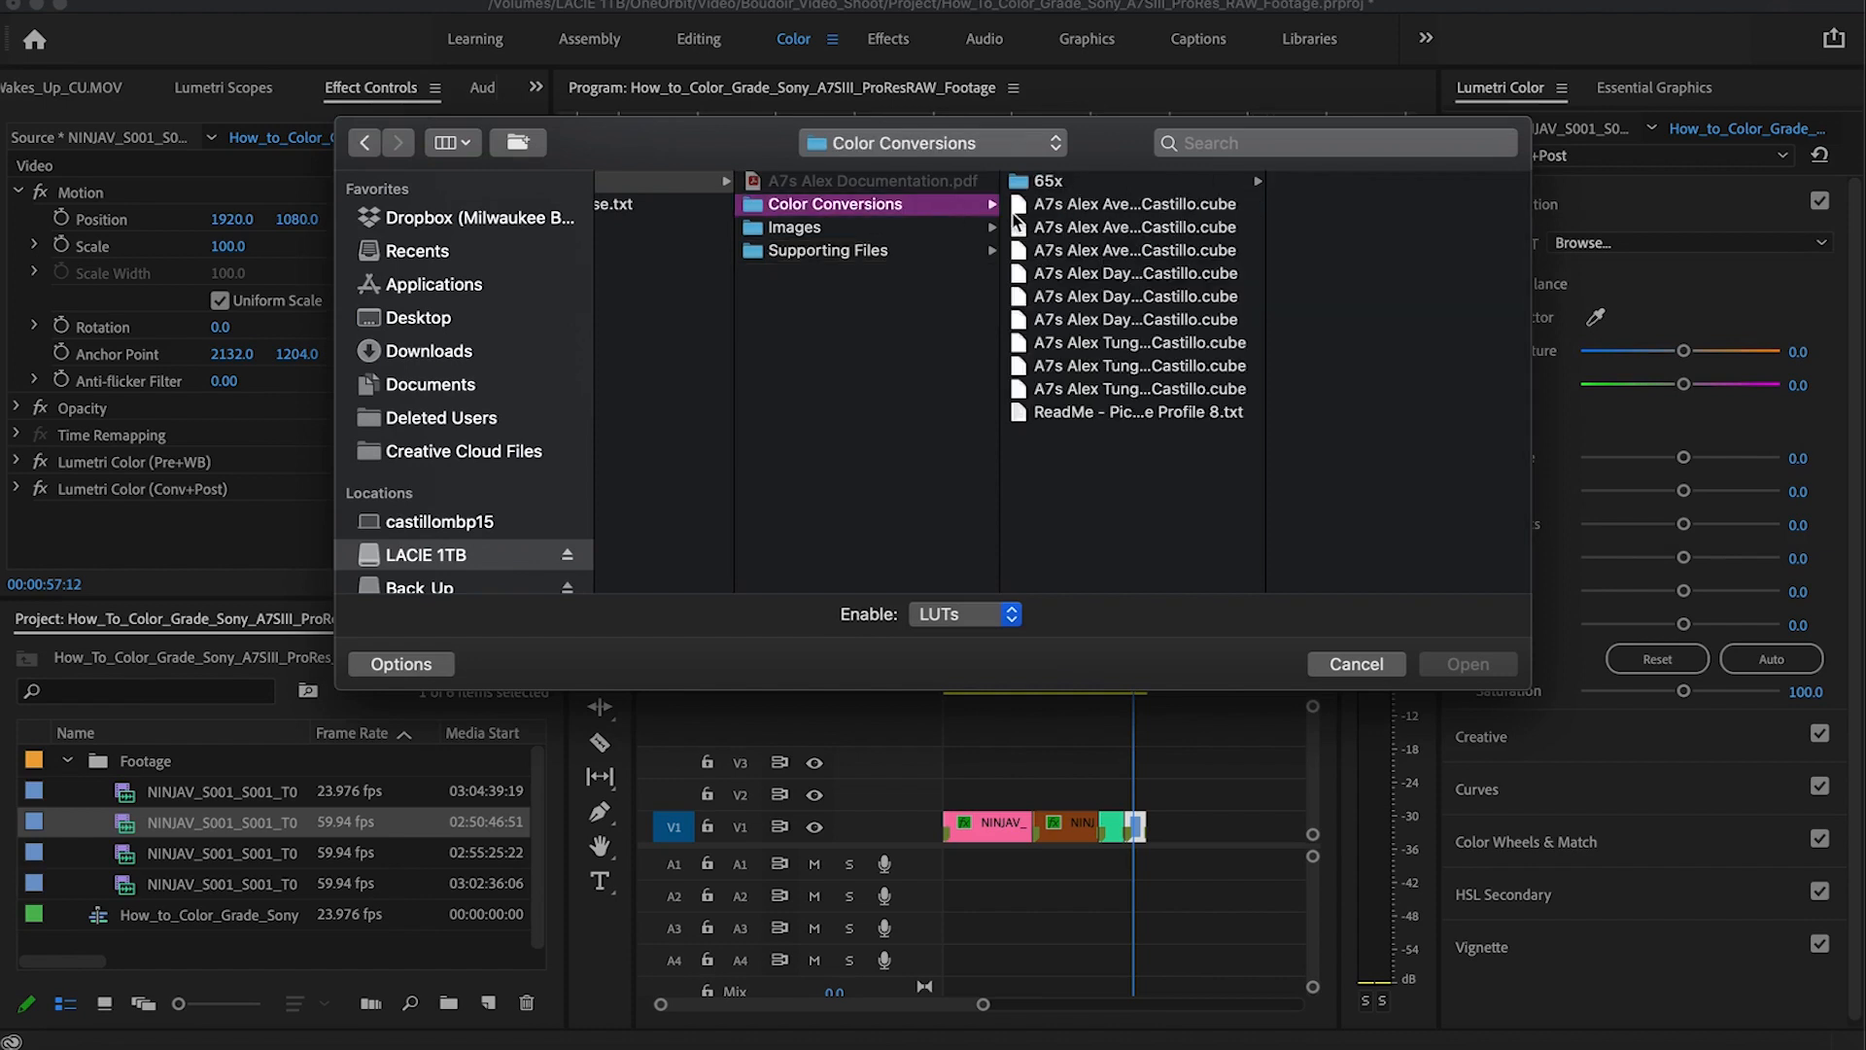
pyautogui.click(1108, 321)
pyautogui.moveTo(1220, 361); pyautogui.dragTo(1485, 367)
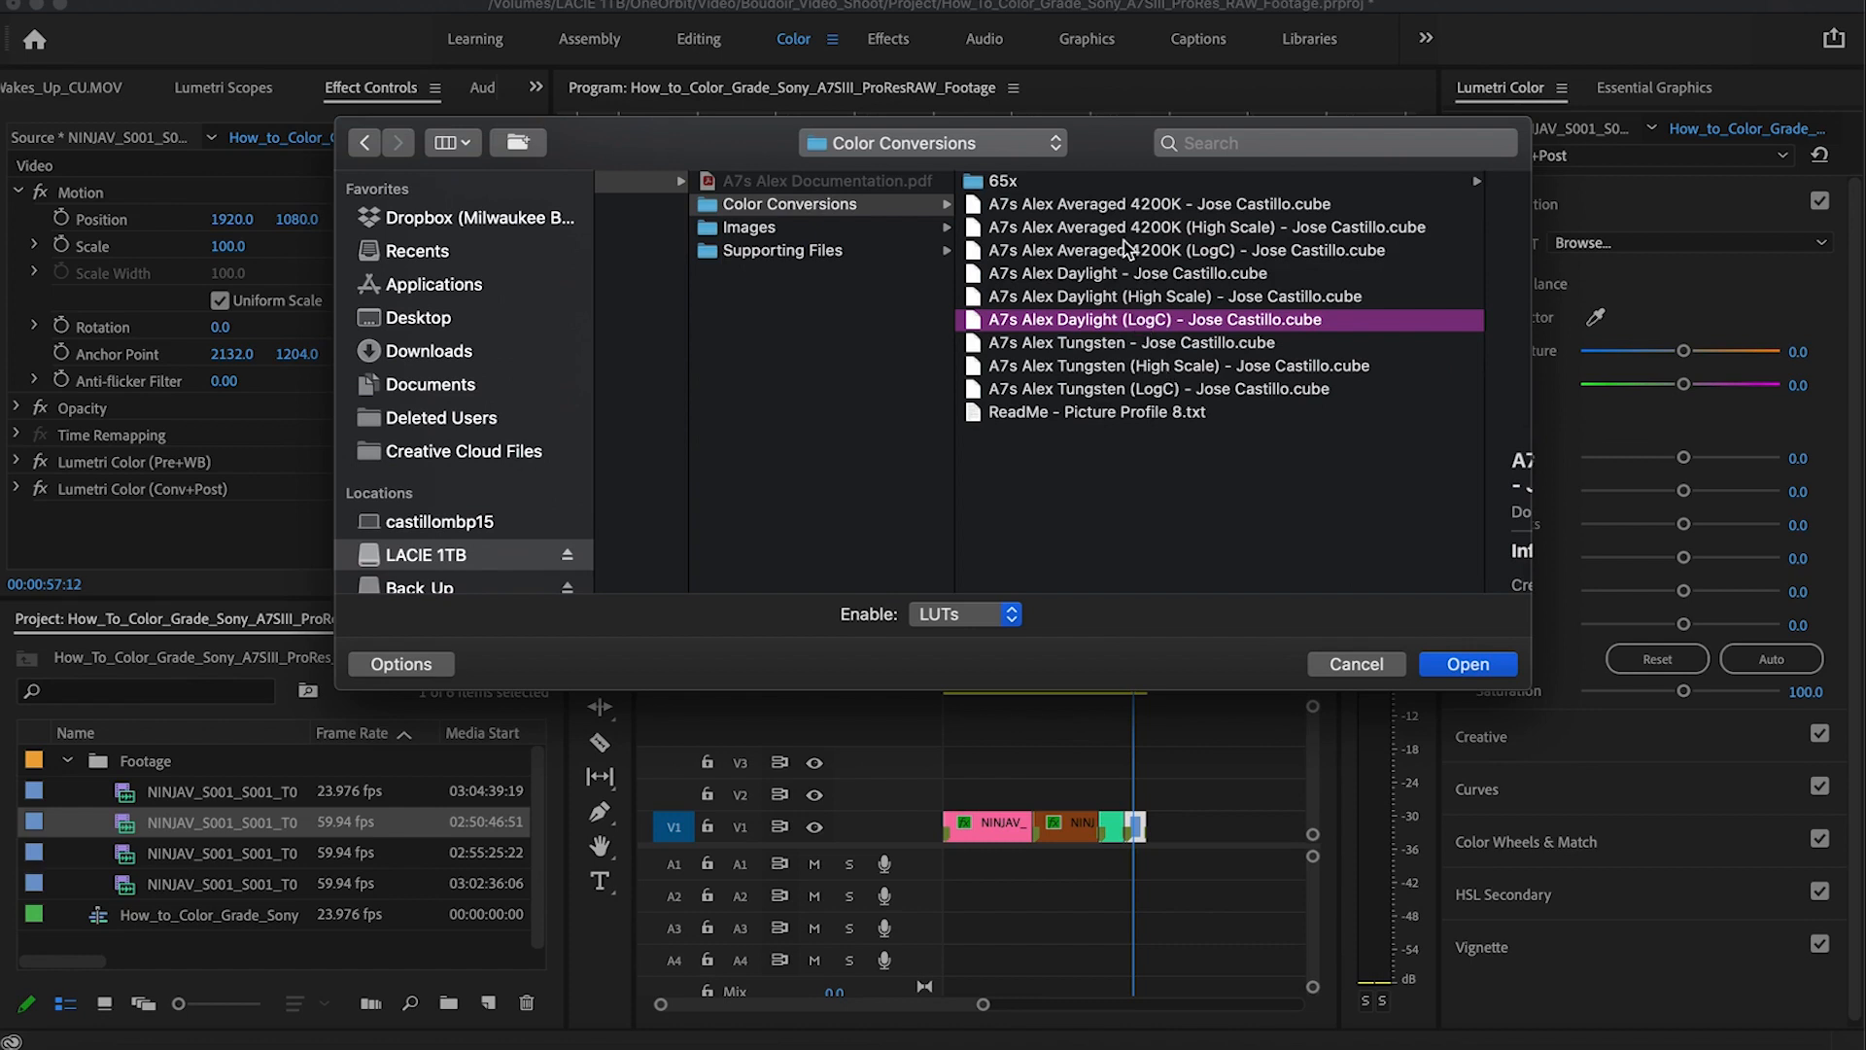
pyautogui.click(1134, 372)
pyautogui.click(1440, 666)
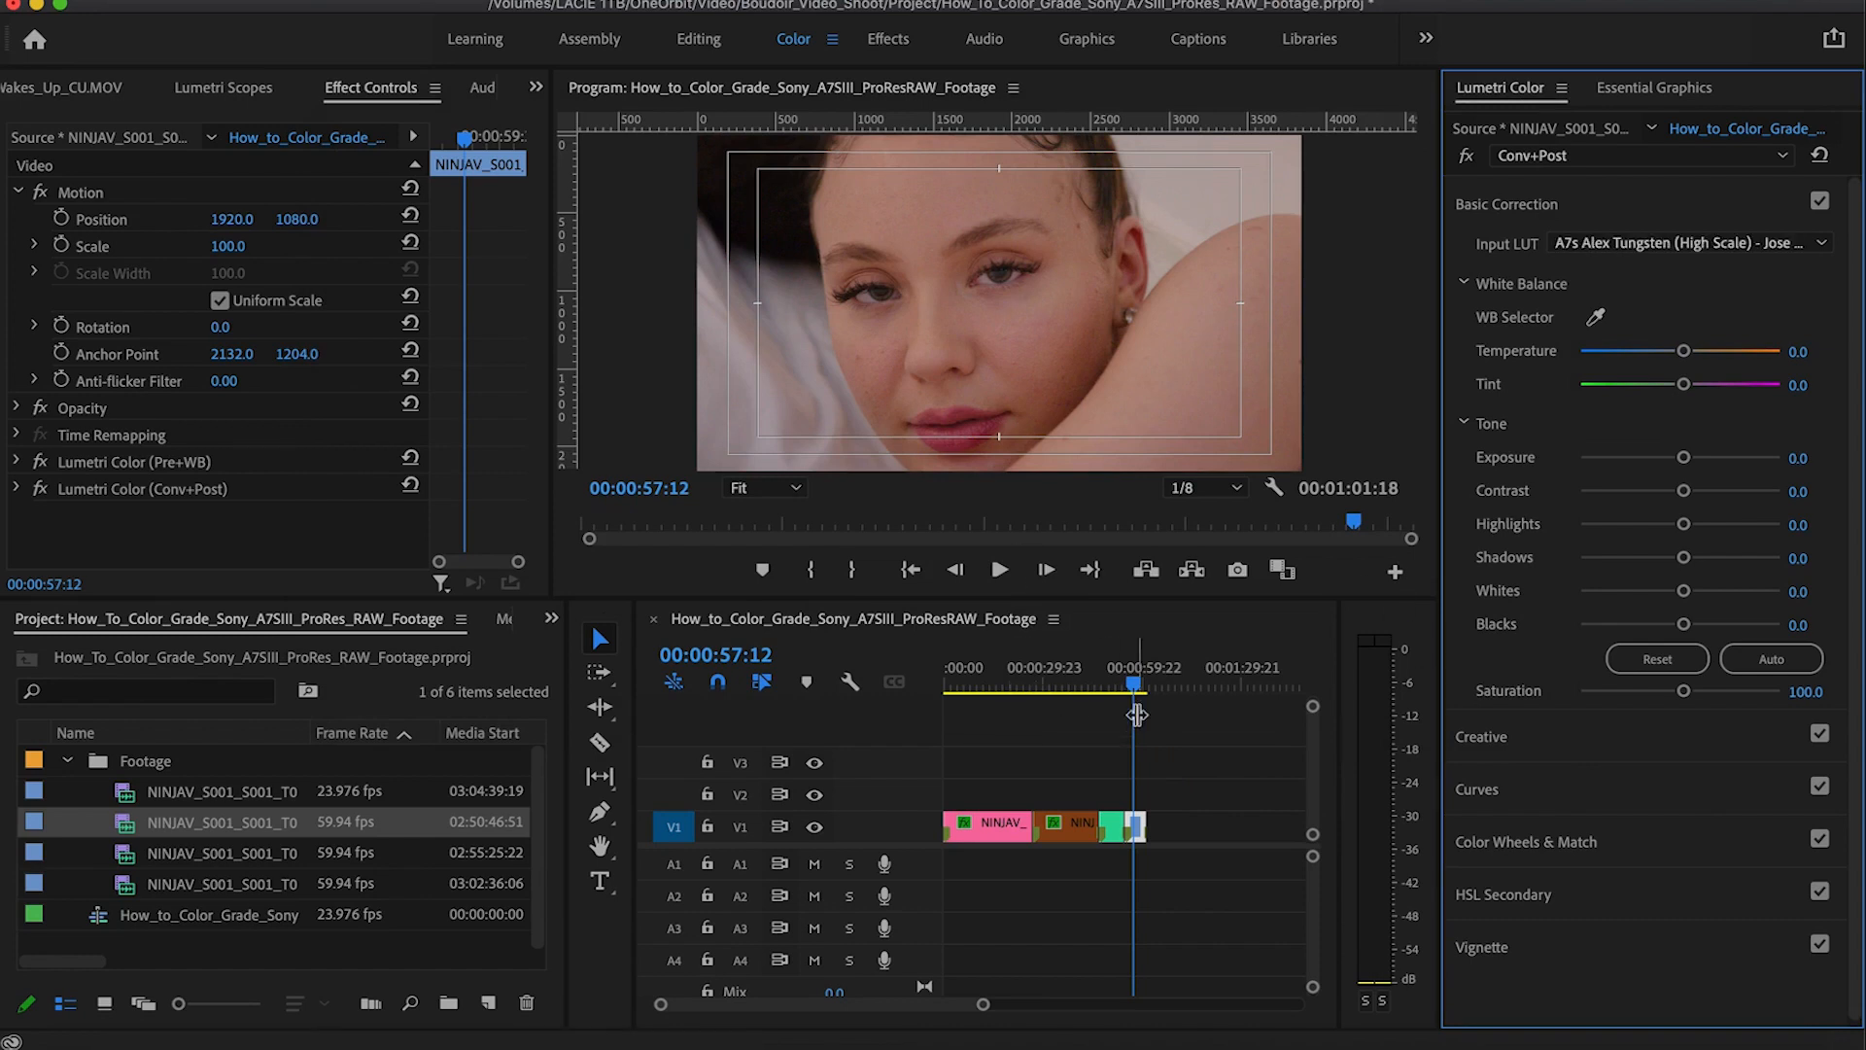
# Step: Show the Lumetri Scopes and set the Input LUT of Conv+Post to A7s Alex Averaged 4200K (High Scale)
pyautogui.click(219, 90)
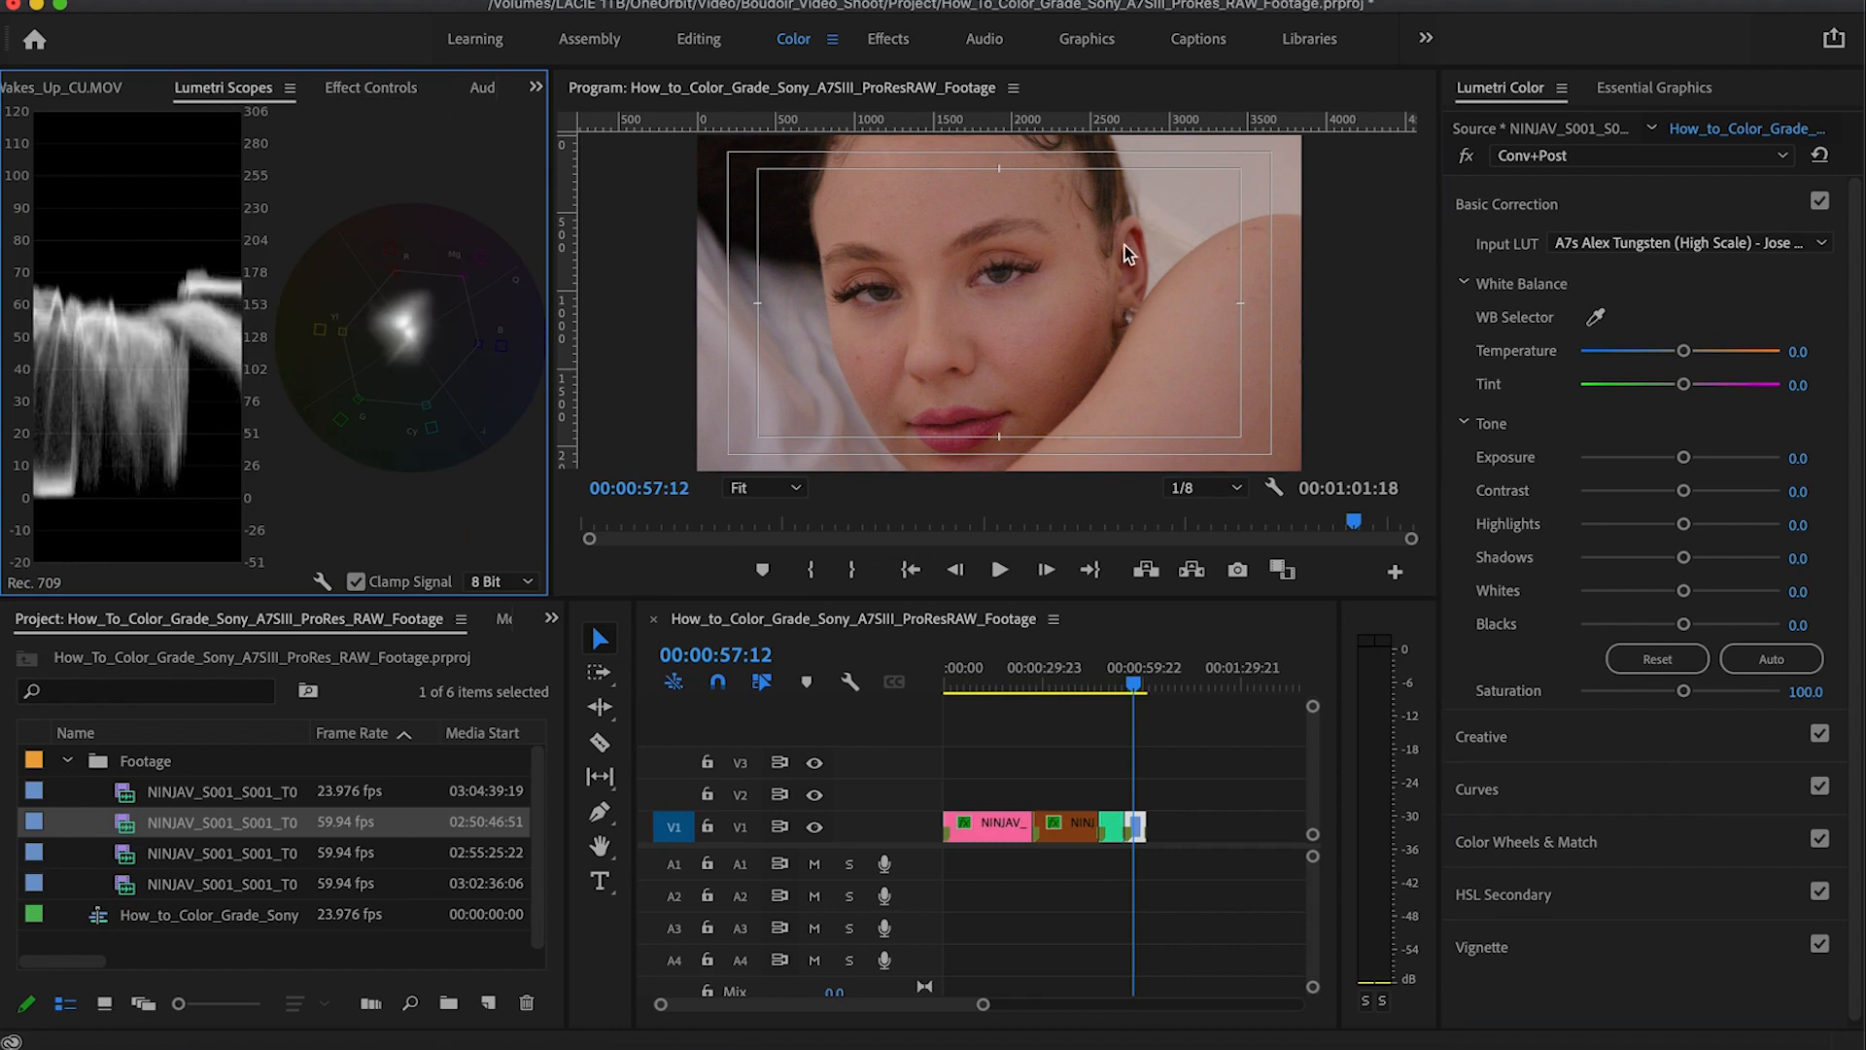
pyautogui.click(1613, 243)
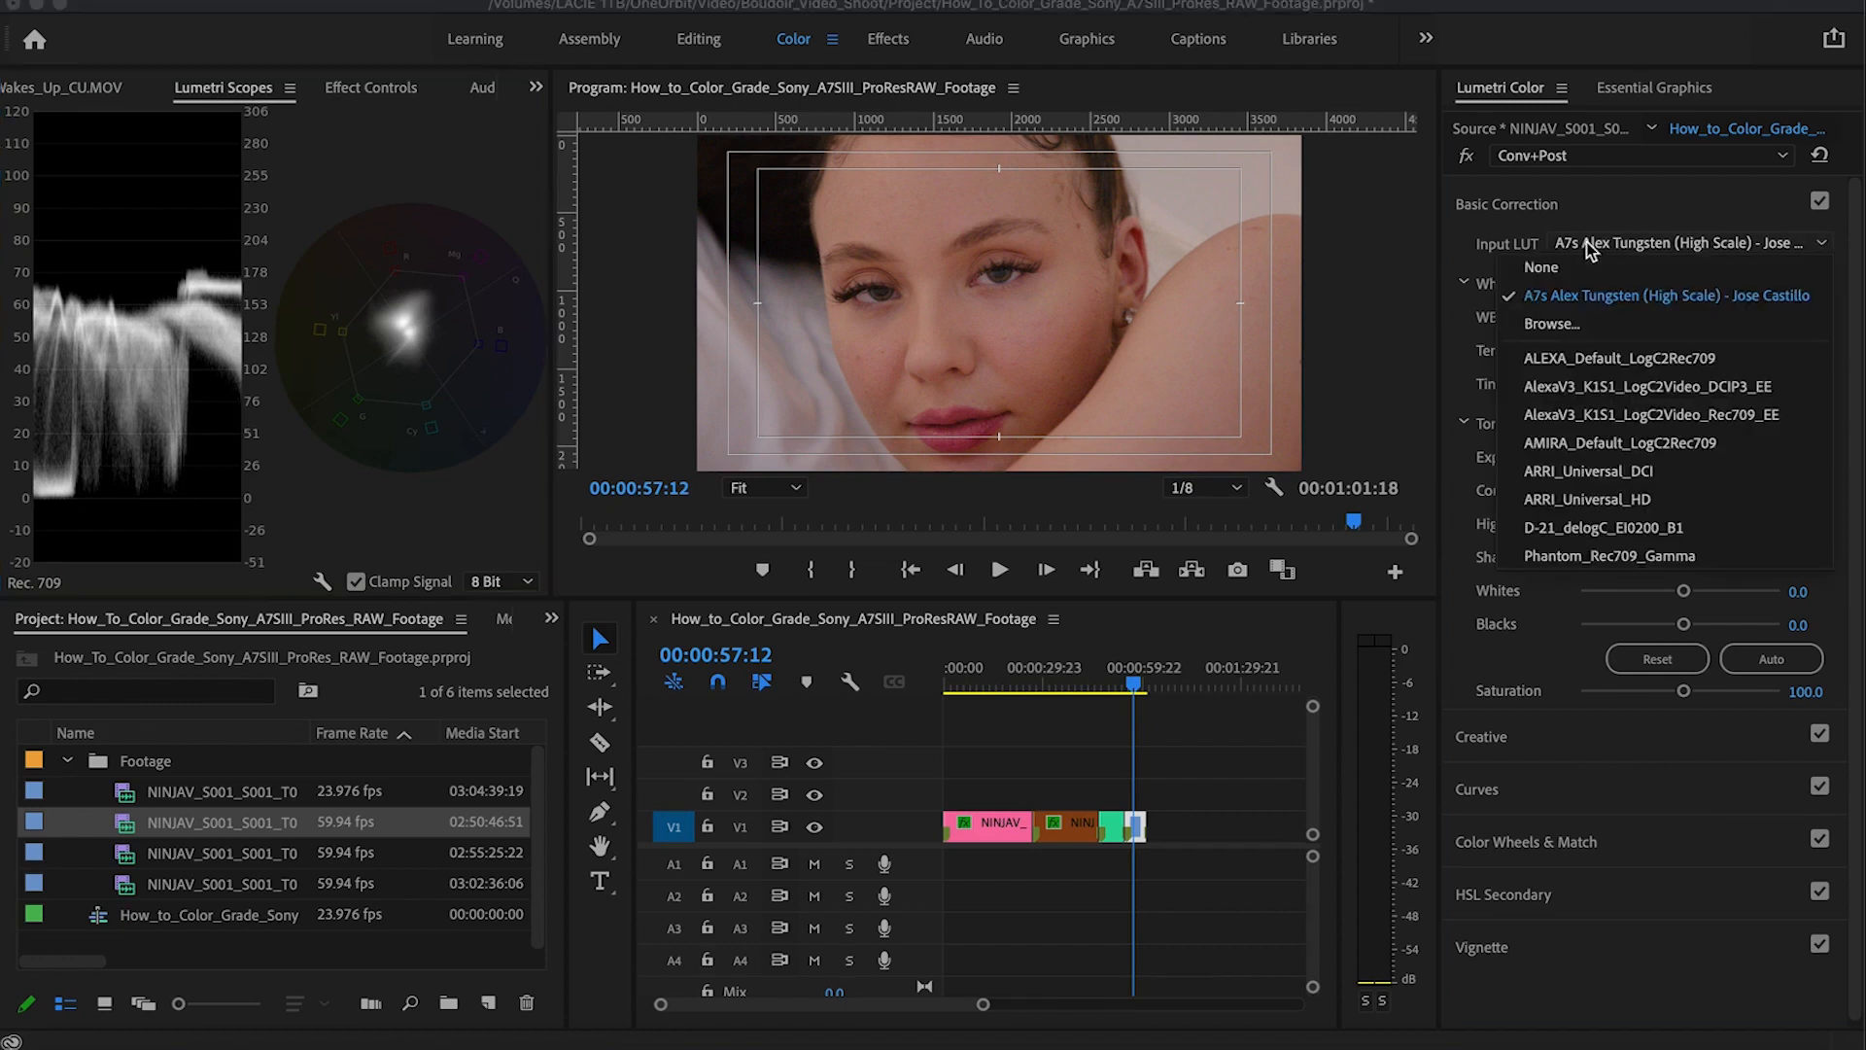
pyautogui.click(1579, 326)
pyautogui.moveTo(861, 243); pyautogui.dragTo(1103, 243)
pyautogui.click(851, 233)
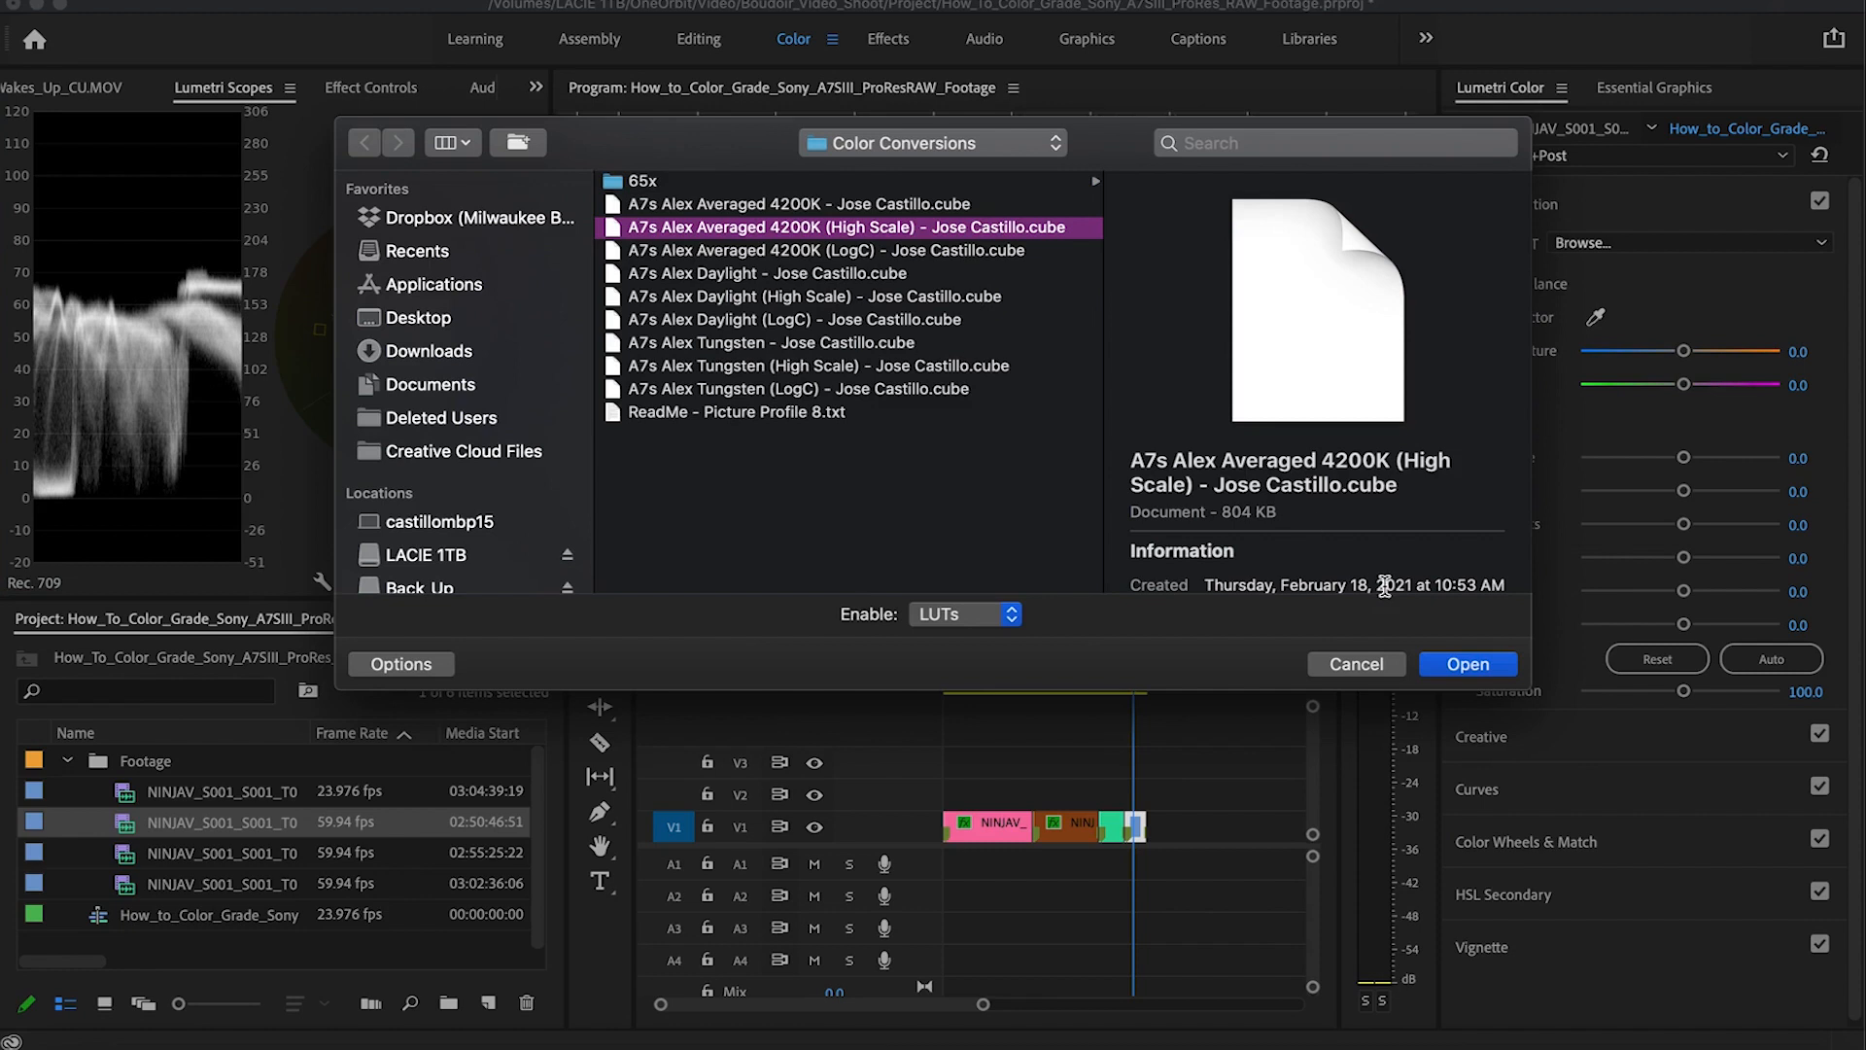
pyautogui.click(1455, 664)
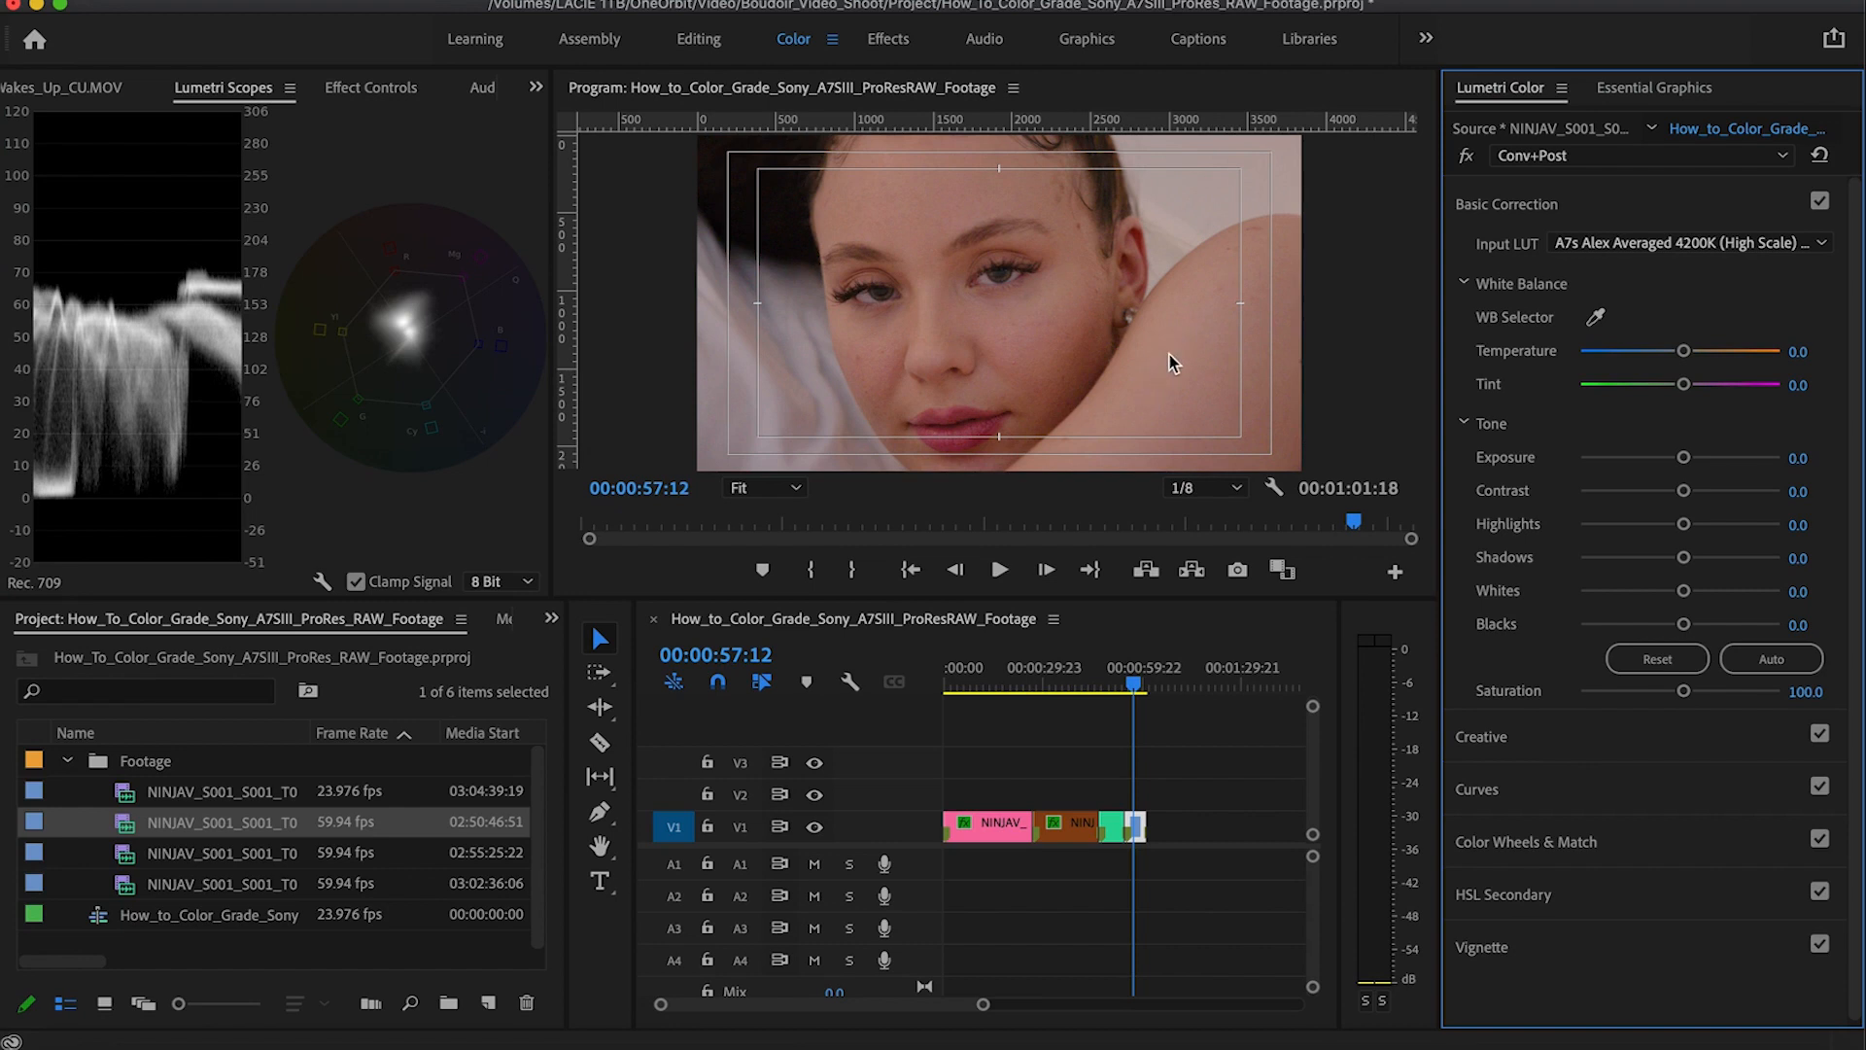
# Step: Save the project and apply the Auto Black Level 1 [POST] cube as the Creative look of Conv+Post
pyautogui.click(1559, 731)
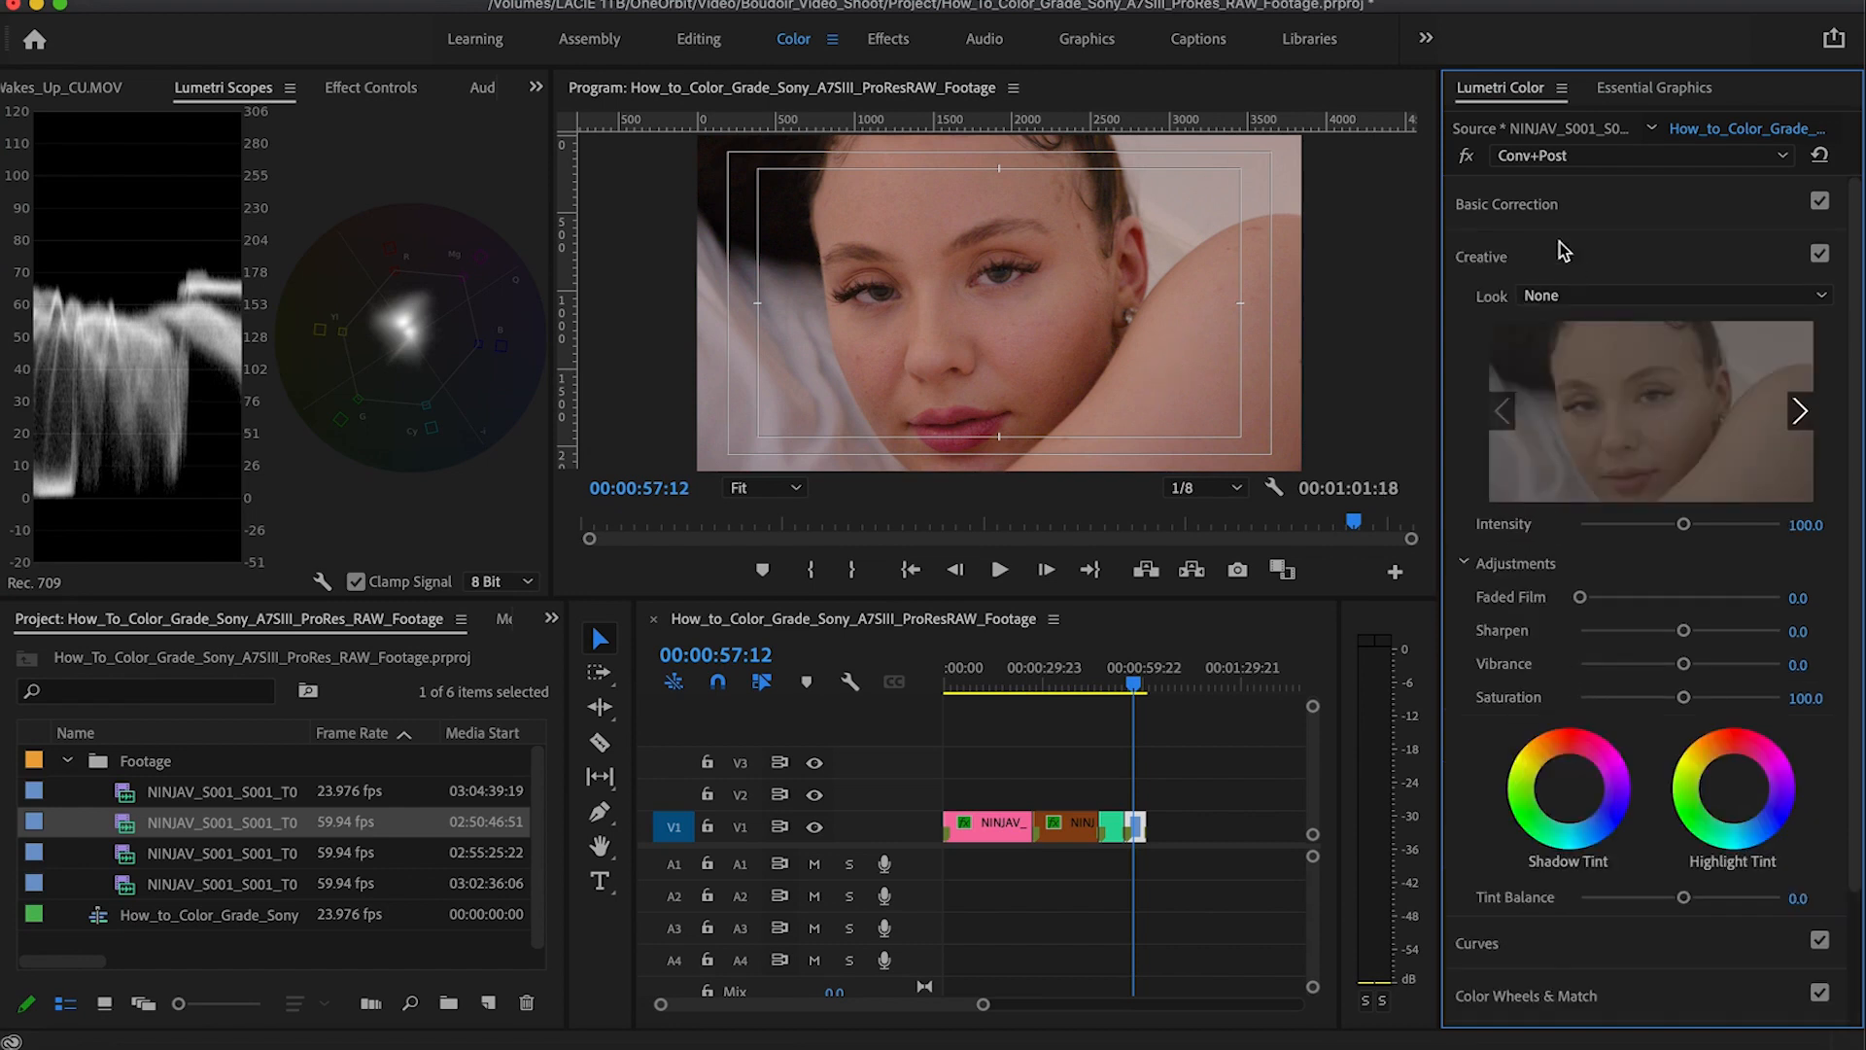
pyautogui.press('super+s')
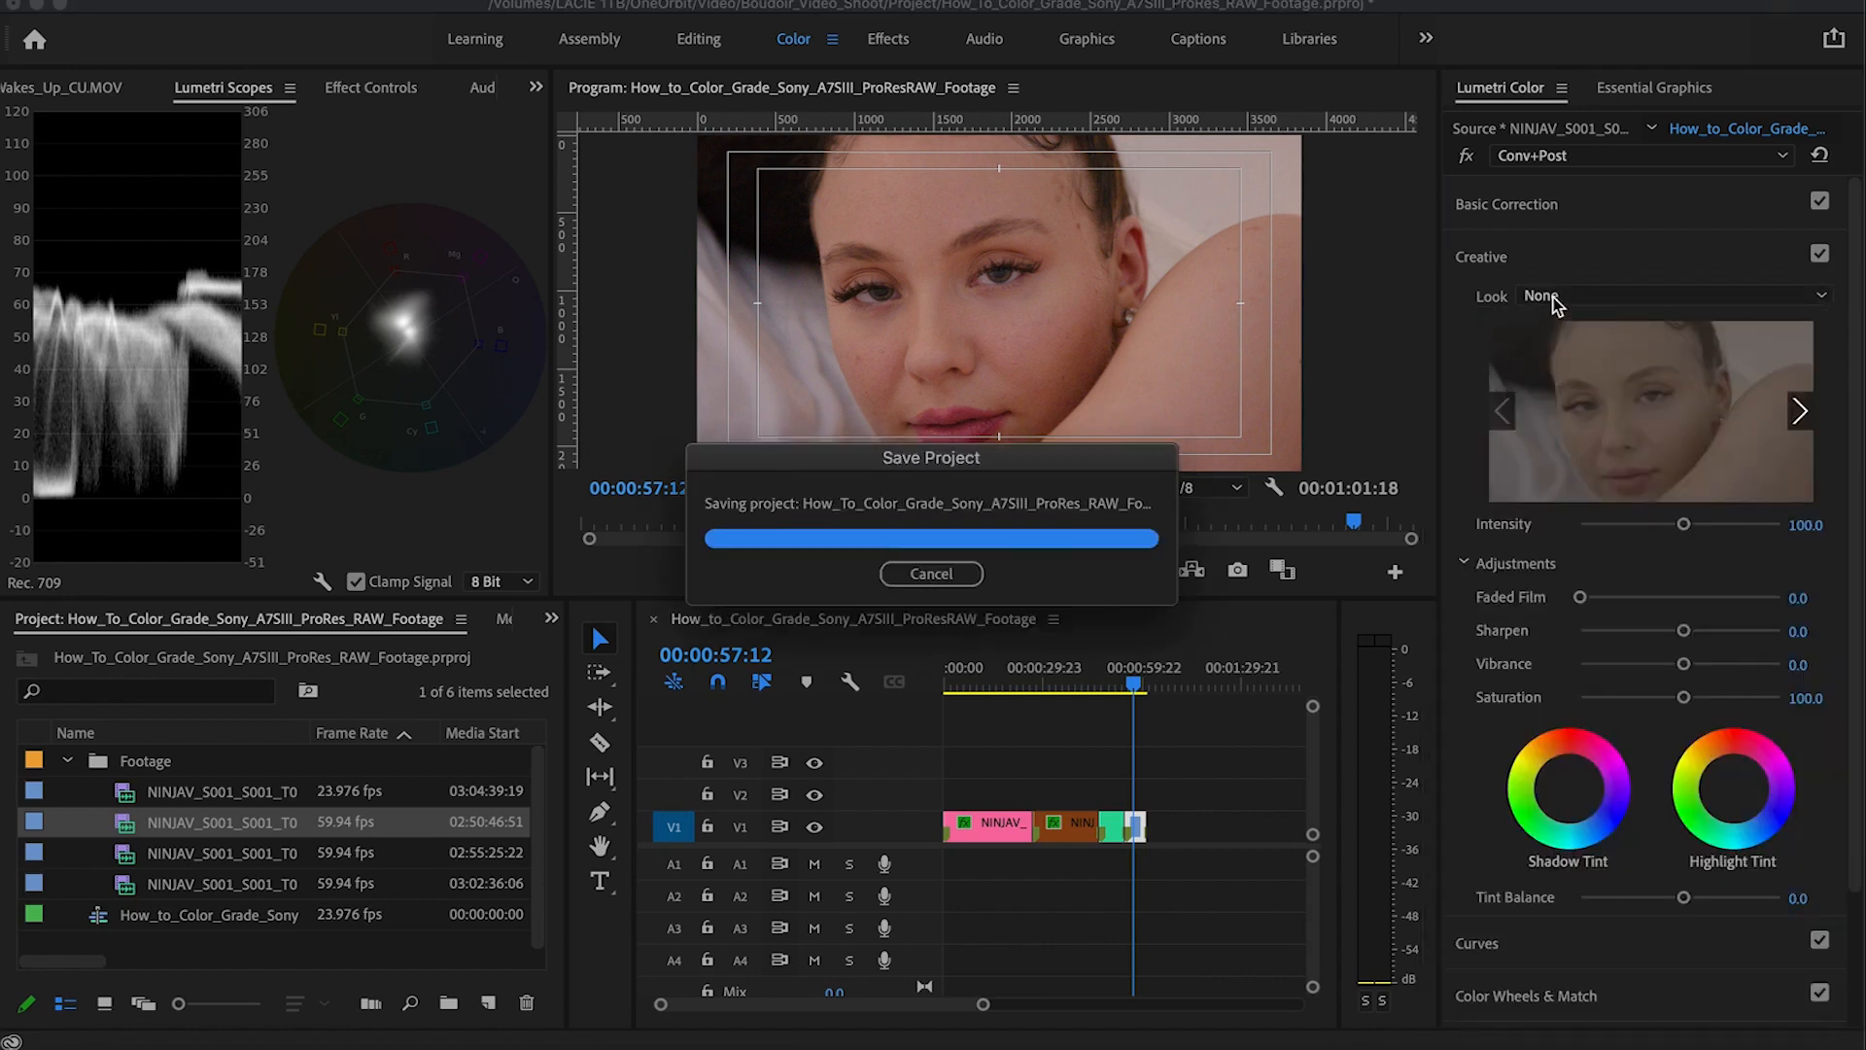
pyautogui.click(1553, 297)
pyautogui.click(1479, 378)
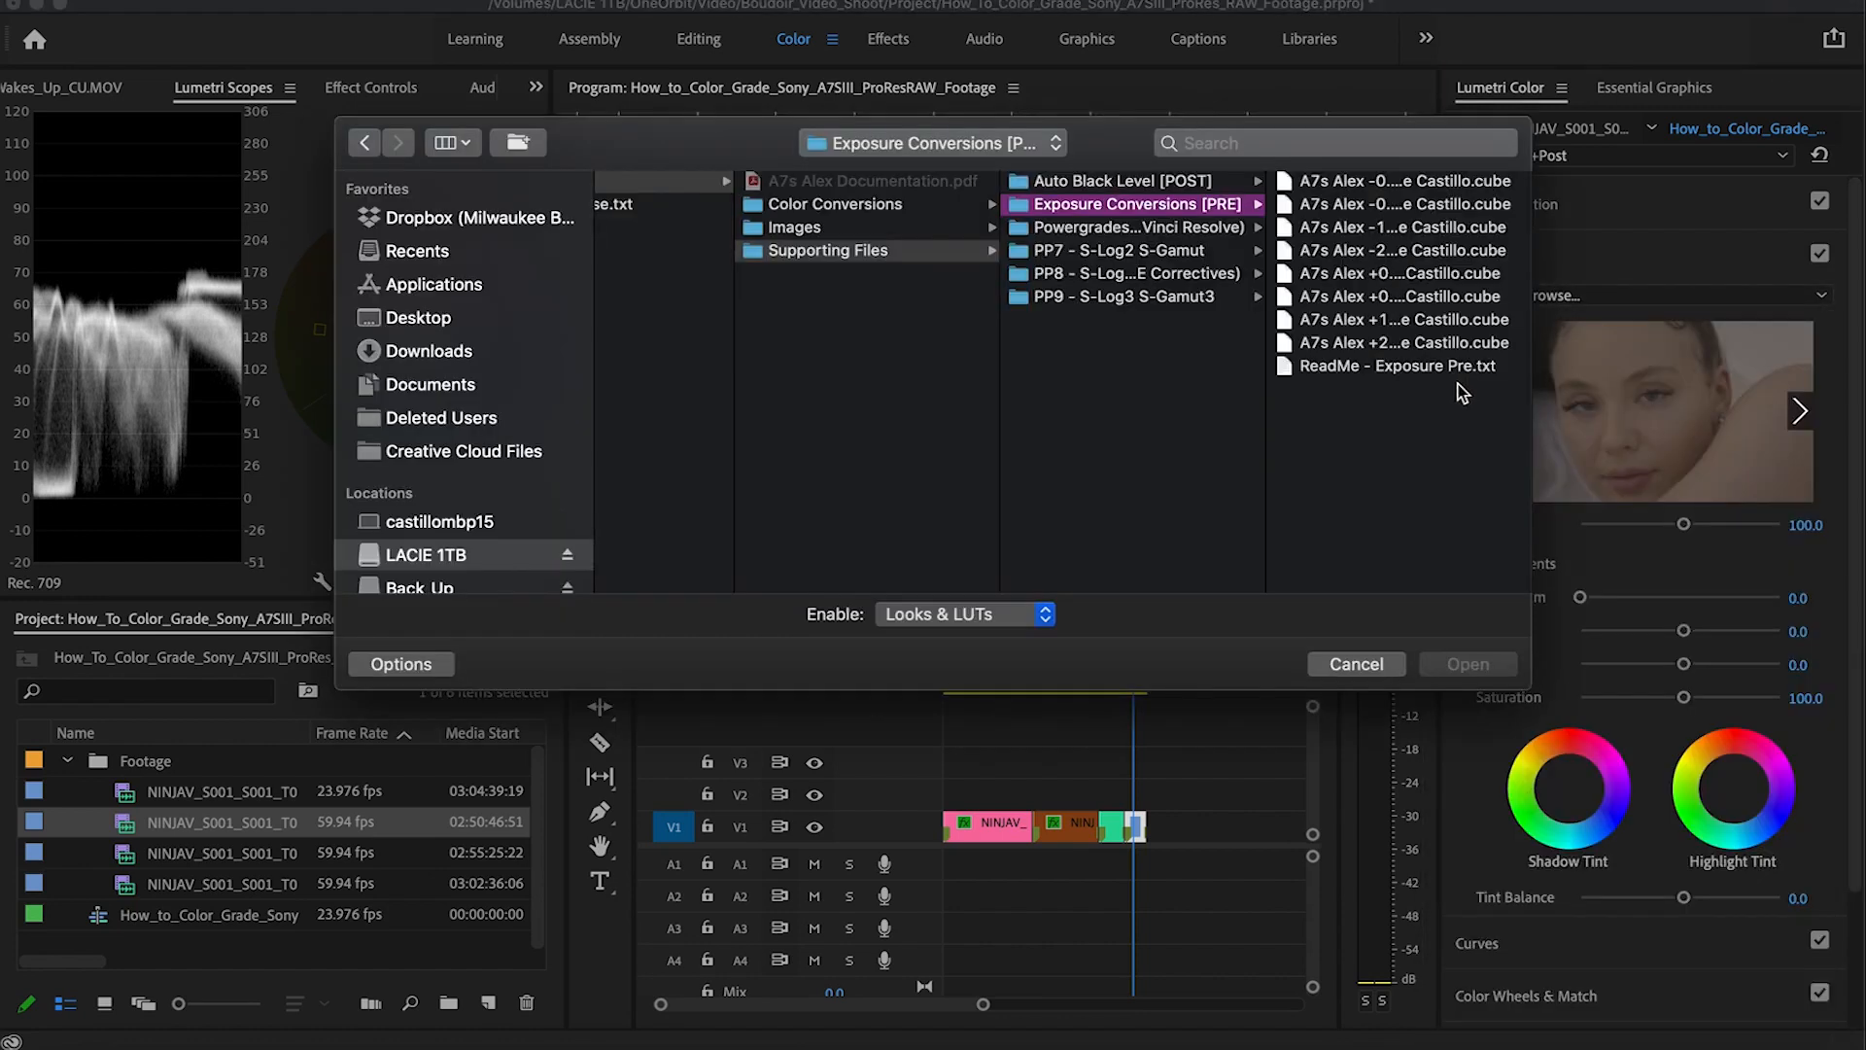
pyautogui.click(1102, 183)
pyautogui.click(1320, 182)
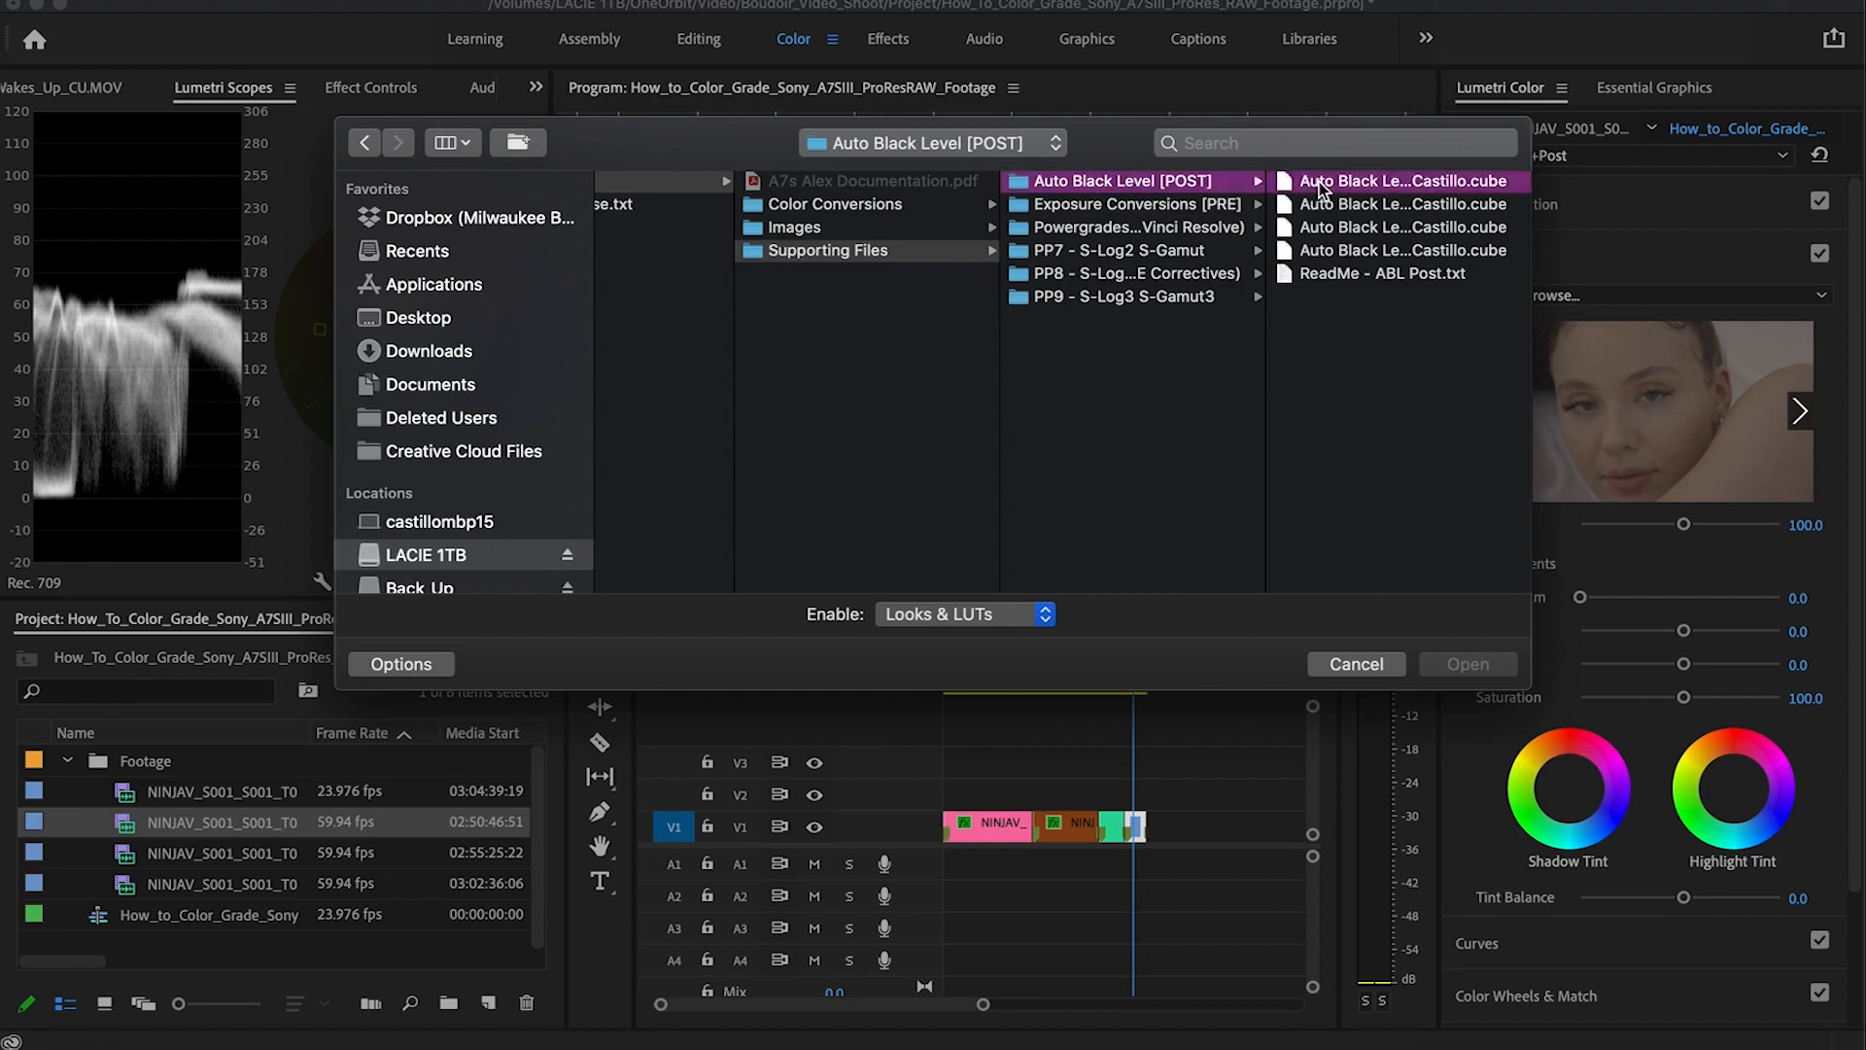
pyautogui.click(1458, 664)
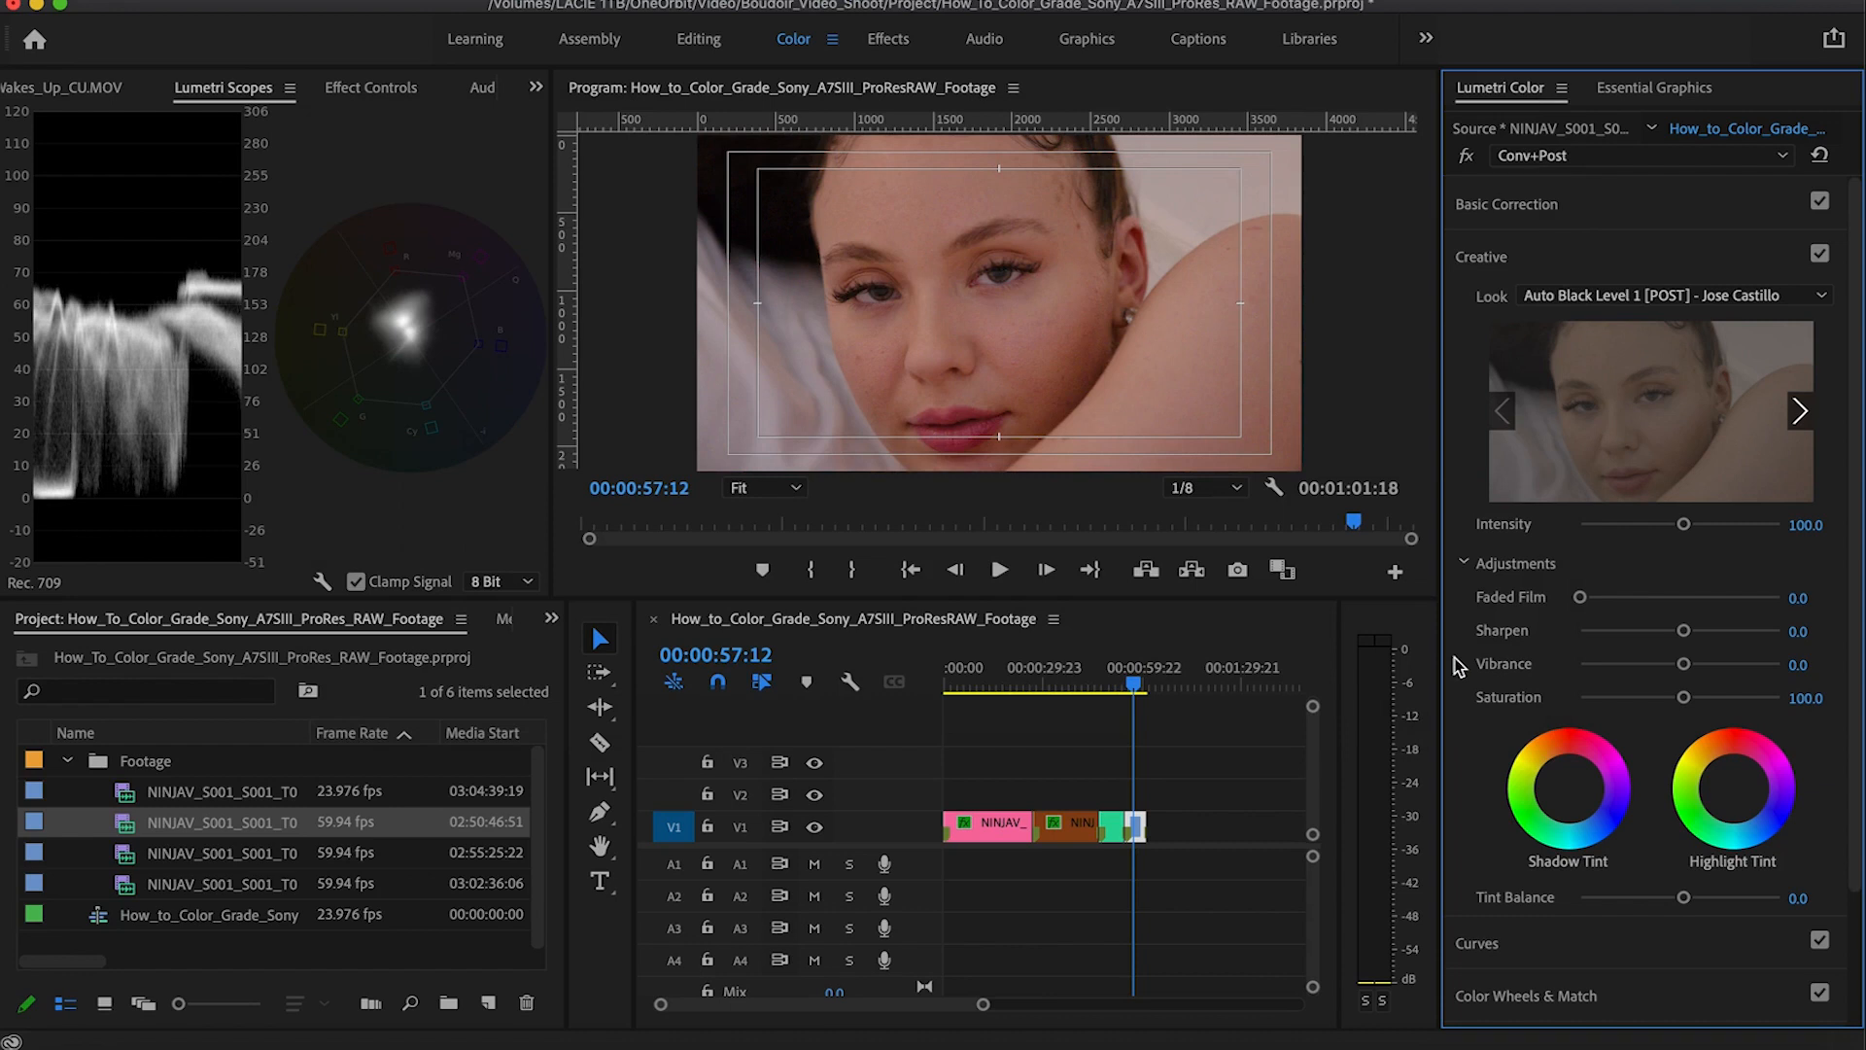
# Step: Play back the graded fourth clip at the end of the sequence to review the look and scopes
pyautogui.click(1132, 678)
pyautogui.click(1129, 679)
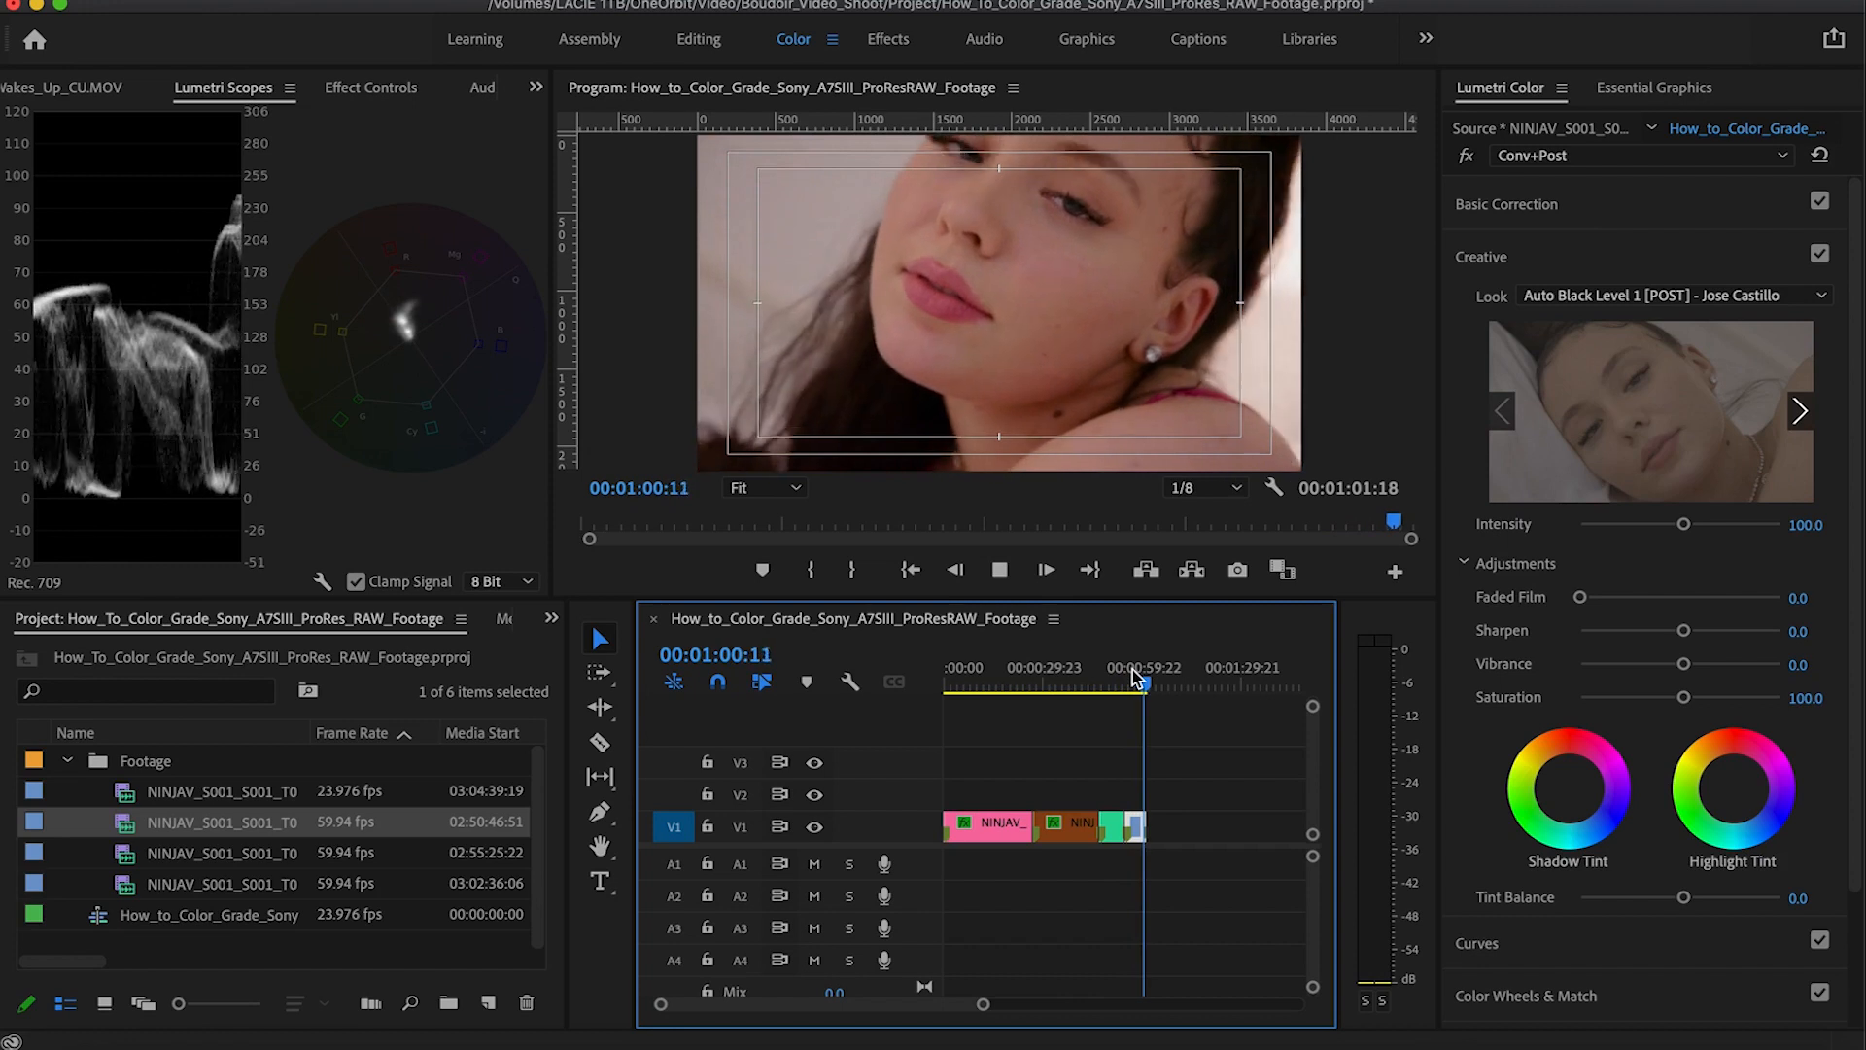
# Step: Replay the fourth clip from its beginning and stop near its end where the bright background appears
pyautogui.press('space')
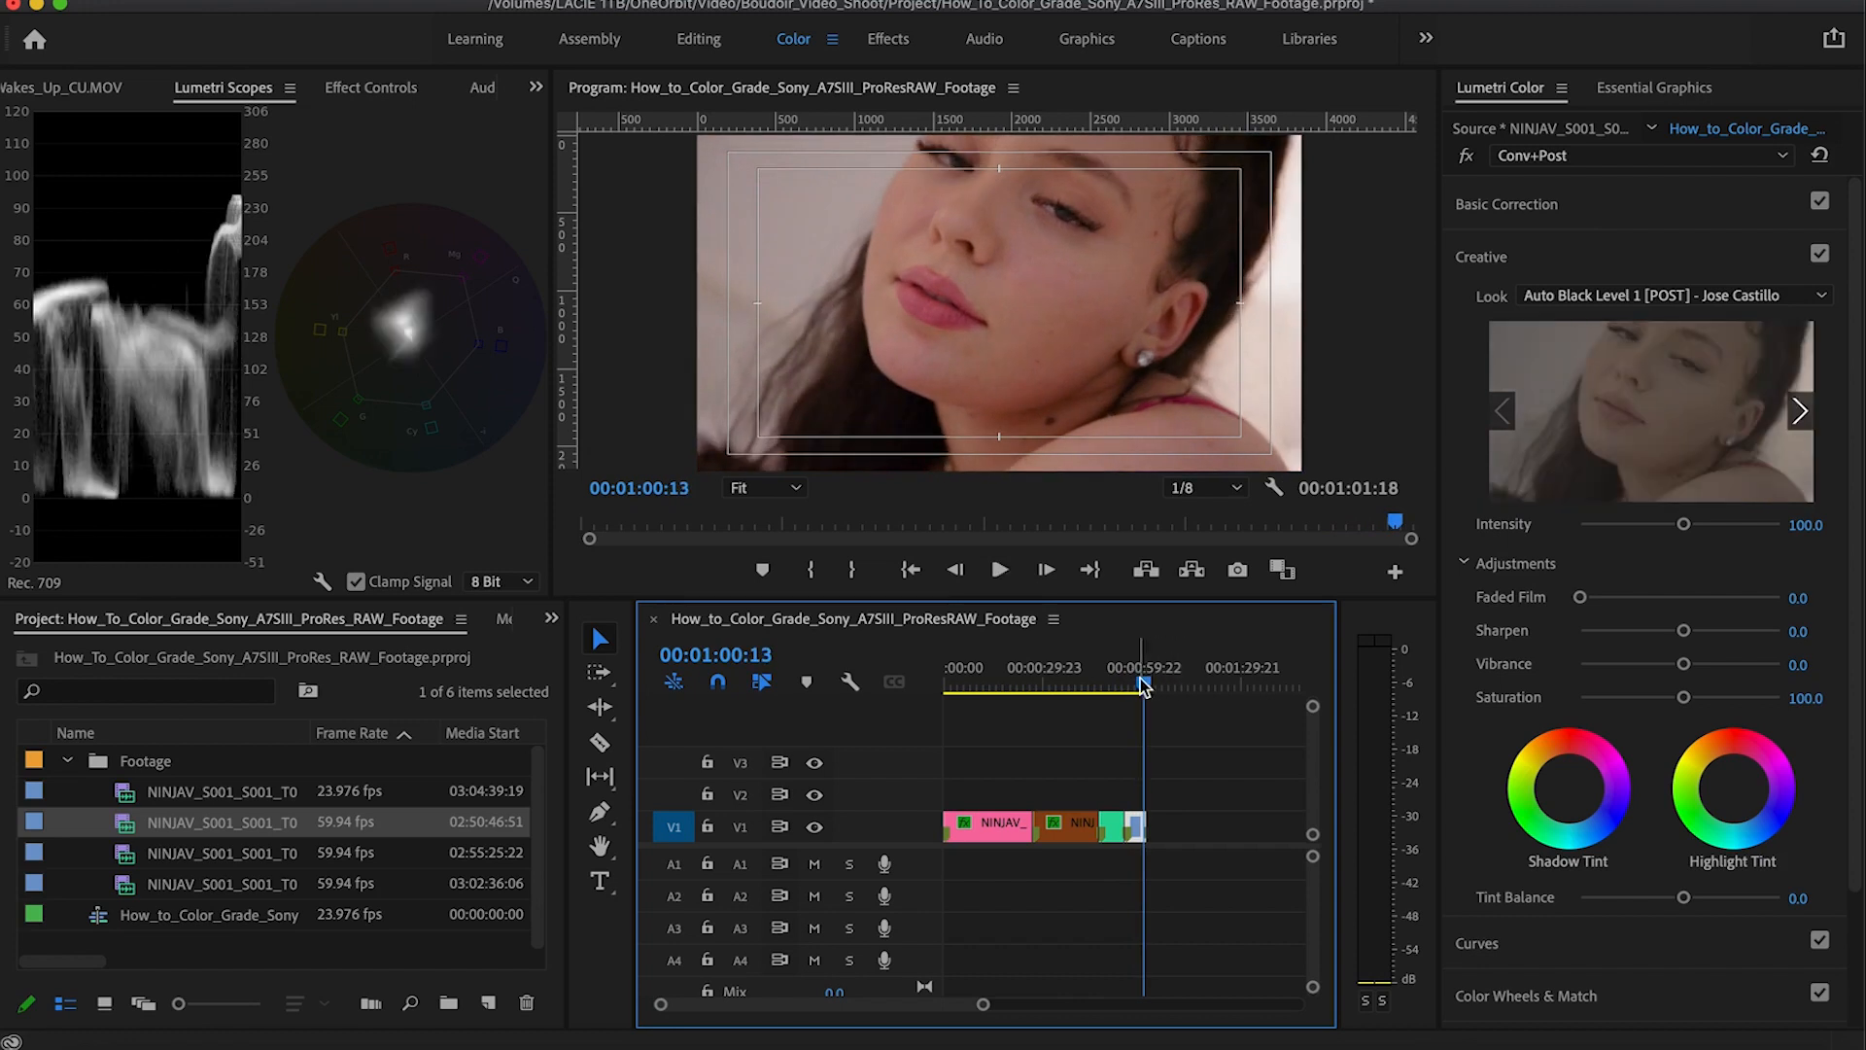
pyautogui.moveTo(1142, 687); pyautogui.dragTo(1129, 690)
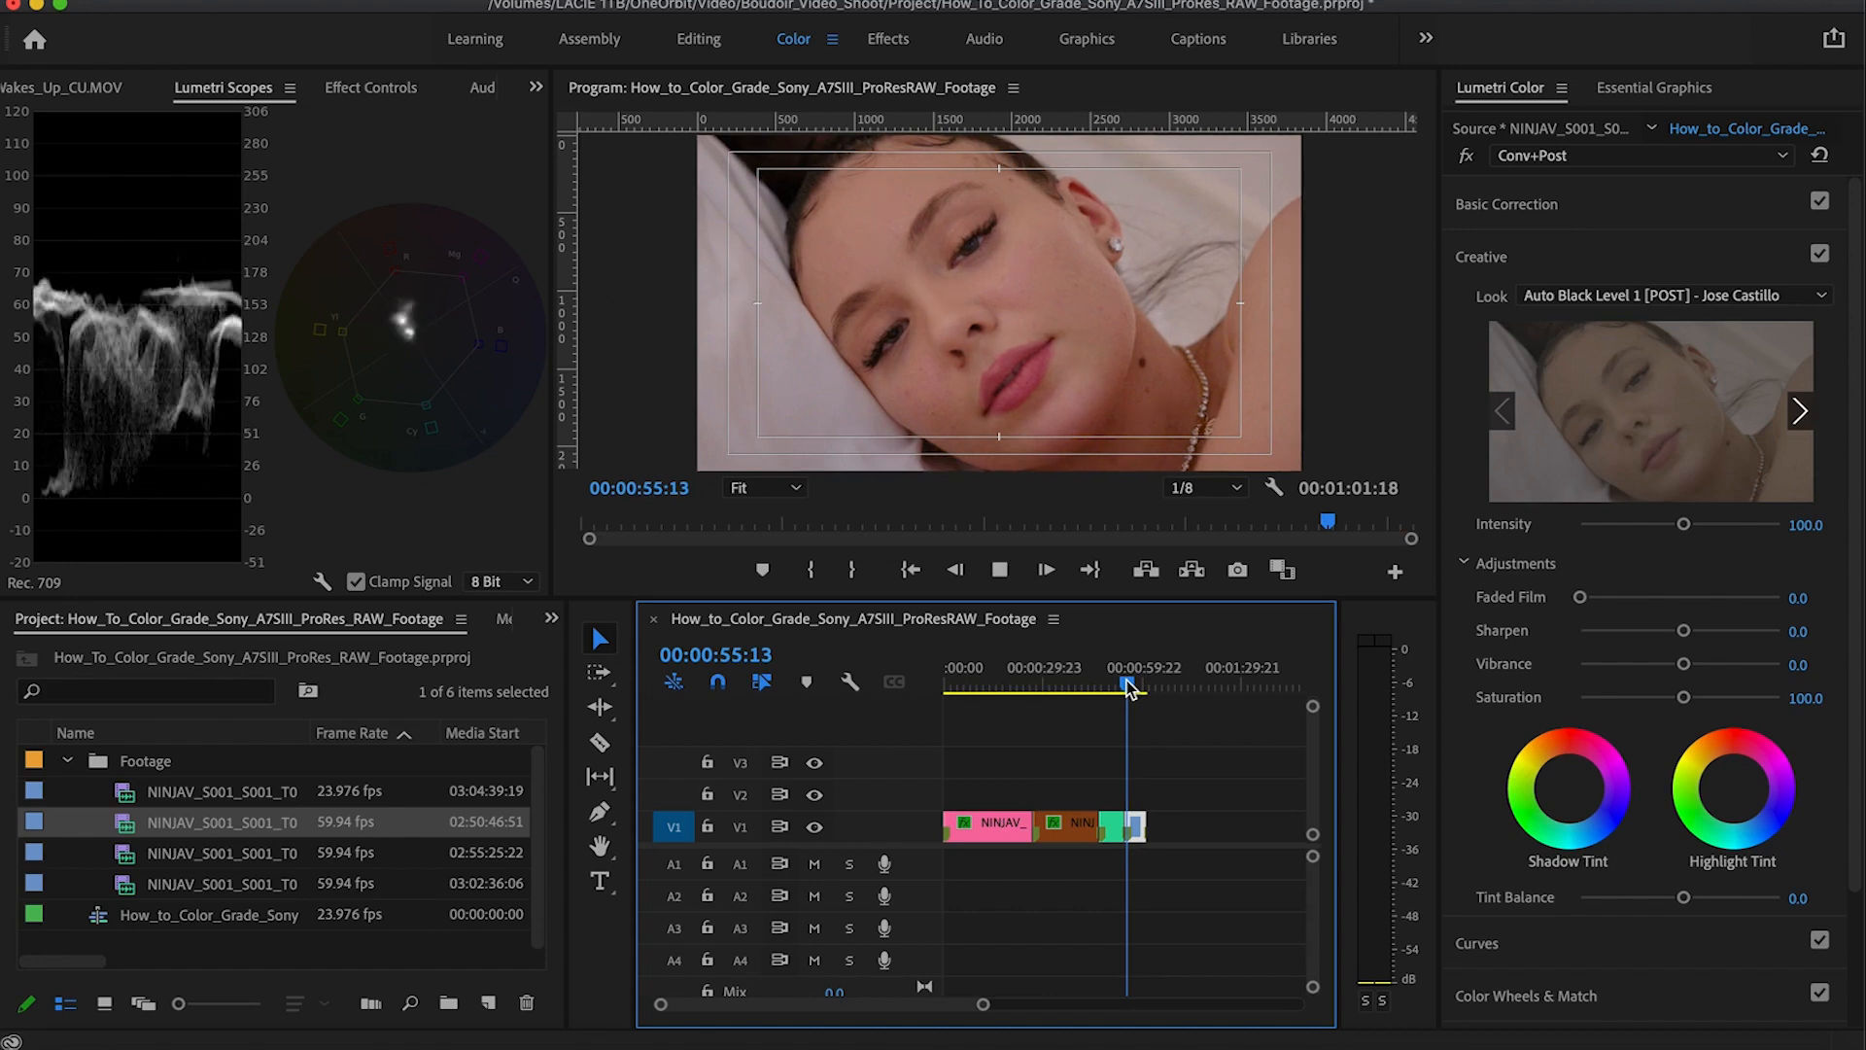
pyautogui.press('space')
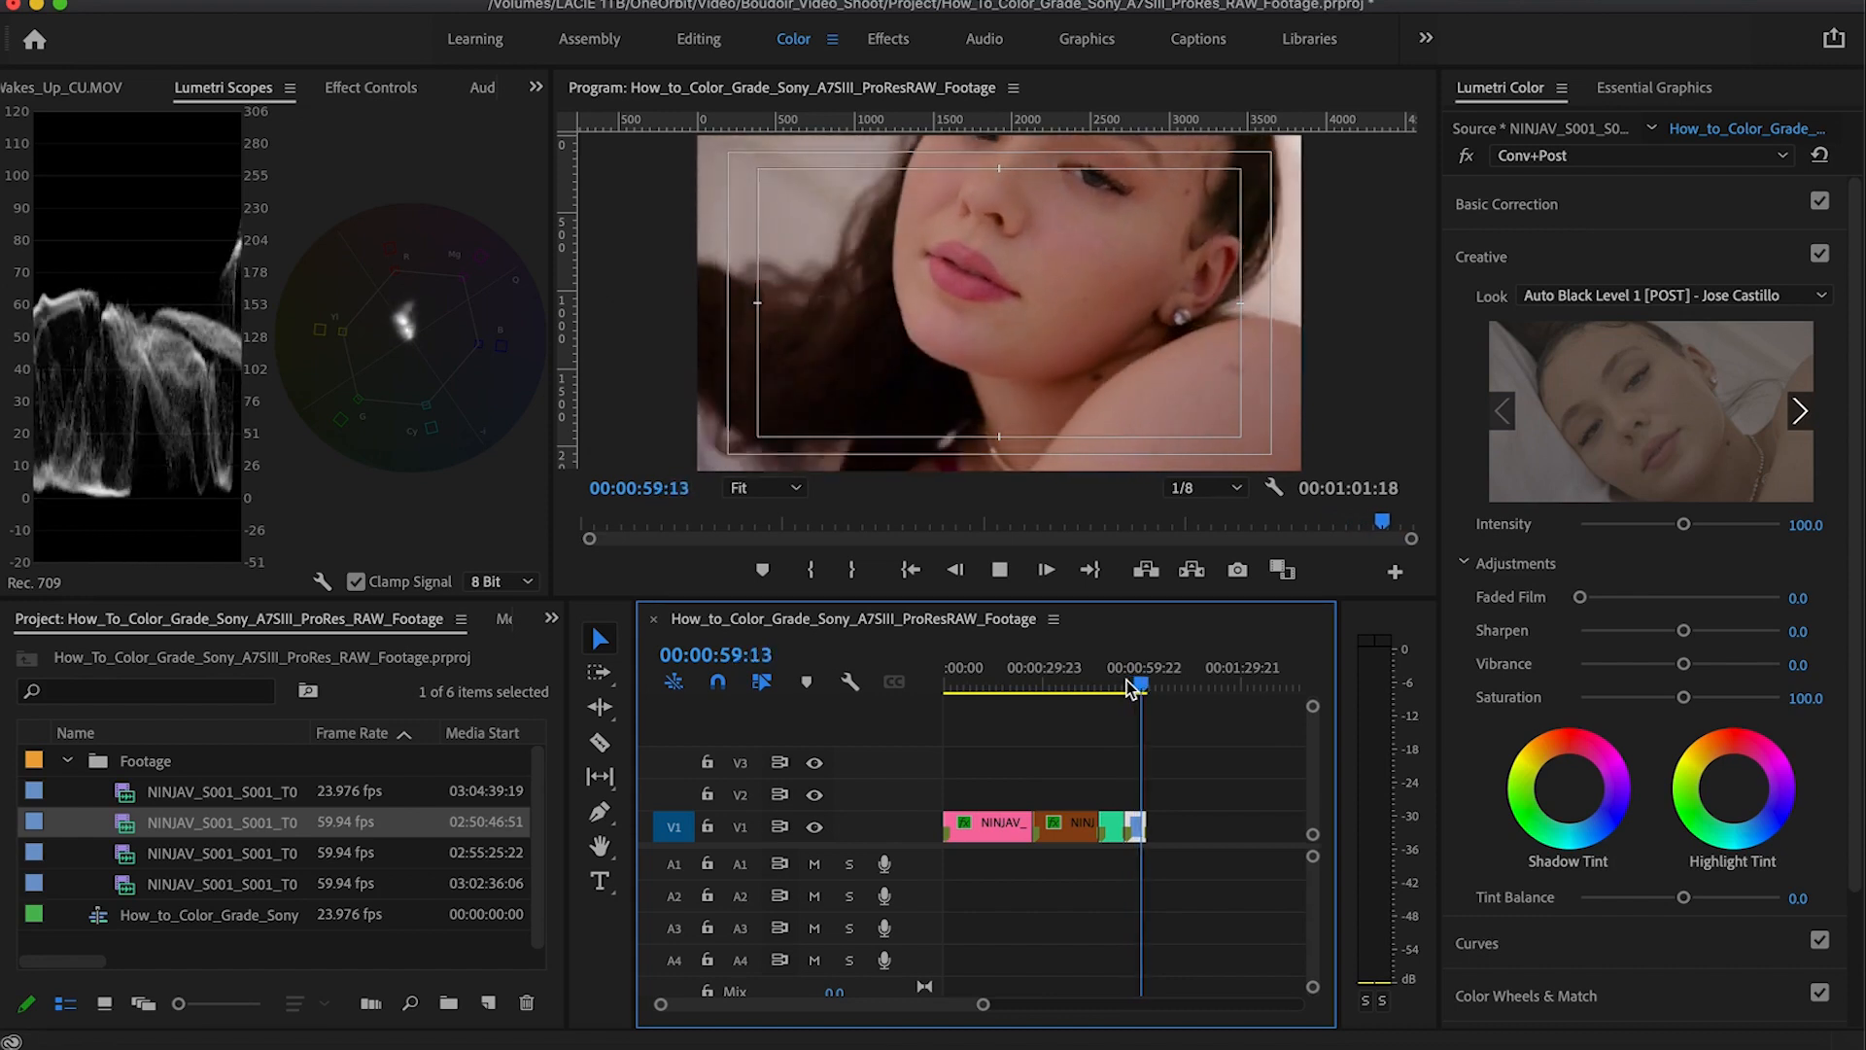
pyautogui.press('space')
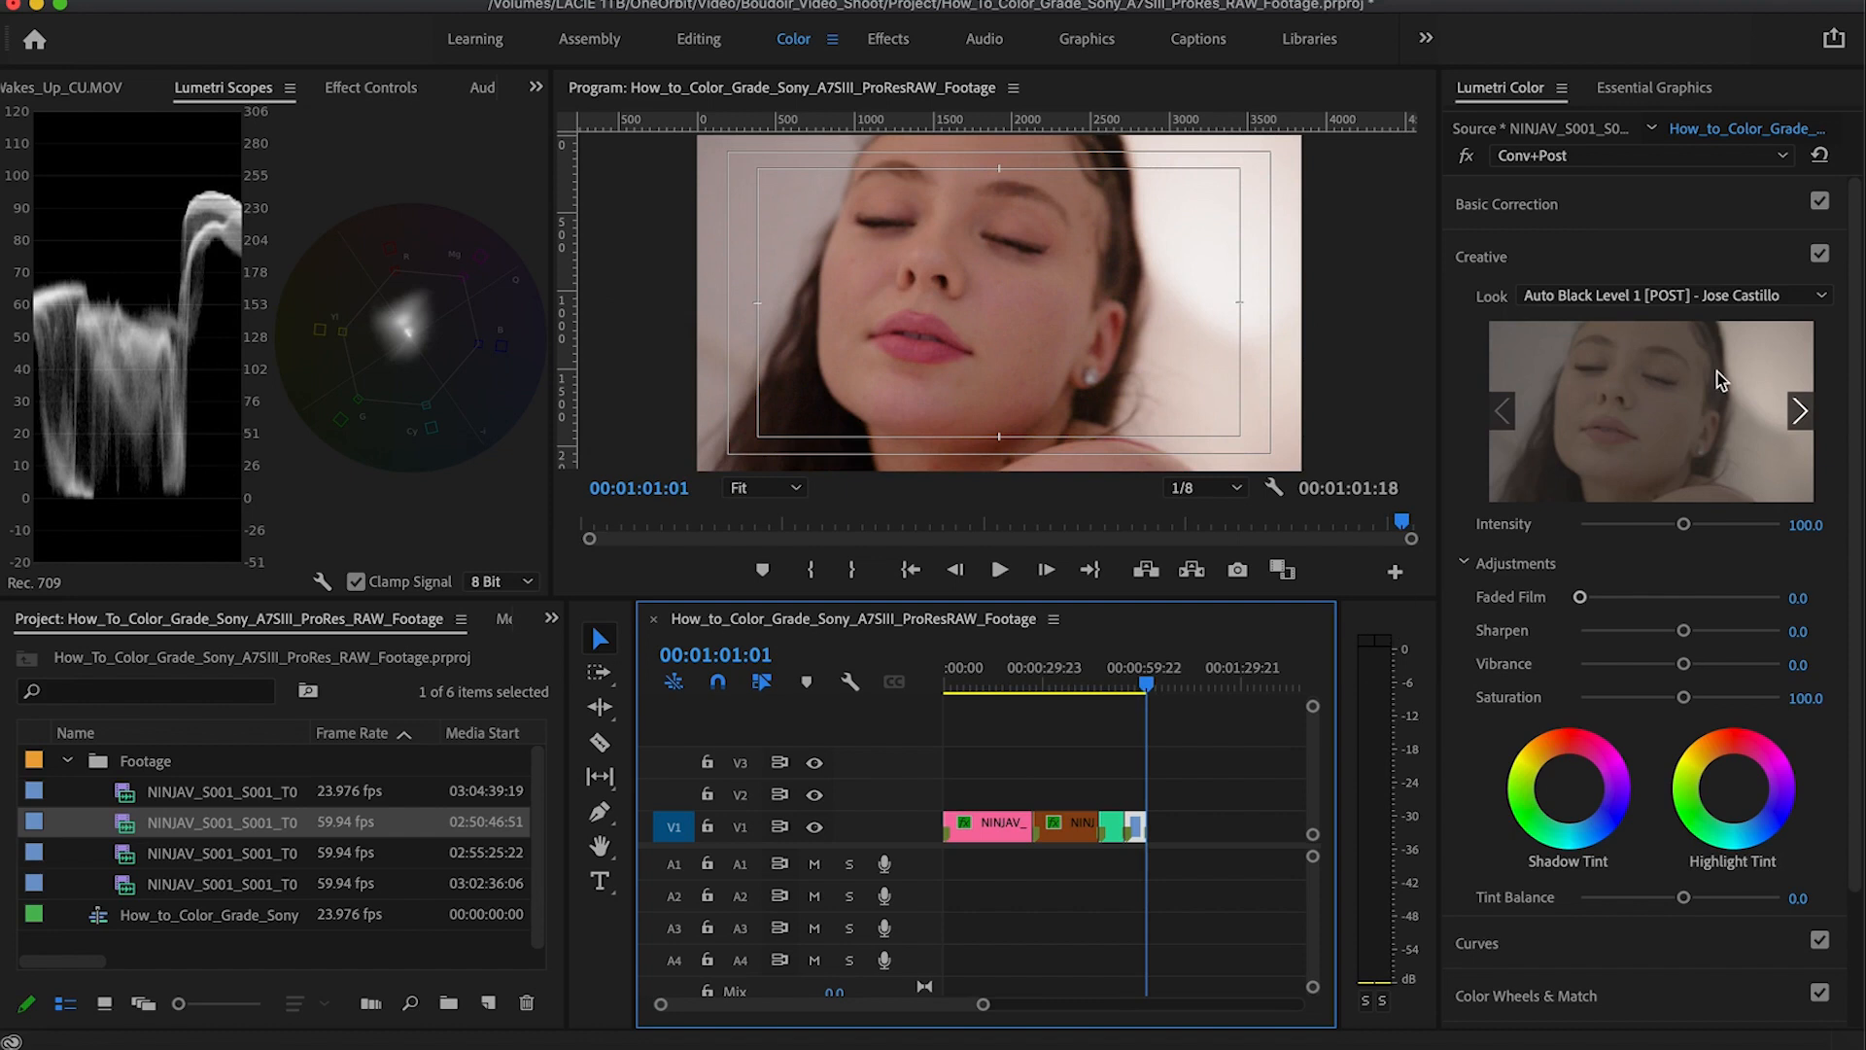
# Step: Lower the Highlights level slightly in the Color Wheels & Match section of Conv+Post
pyautogui.click(1502, 257)
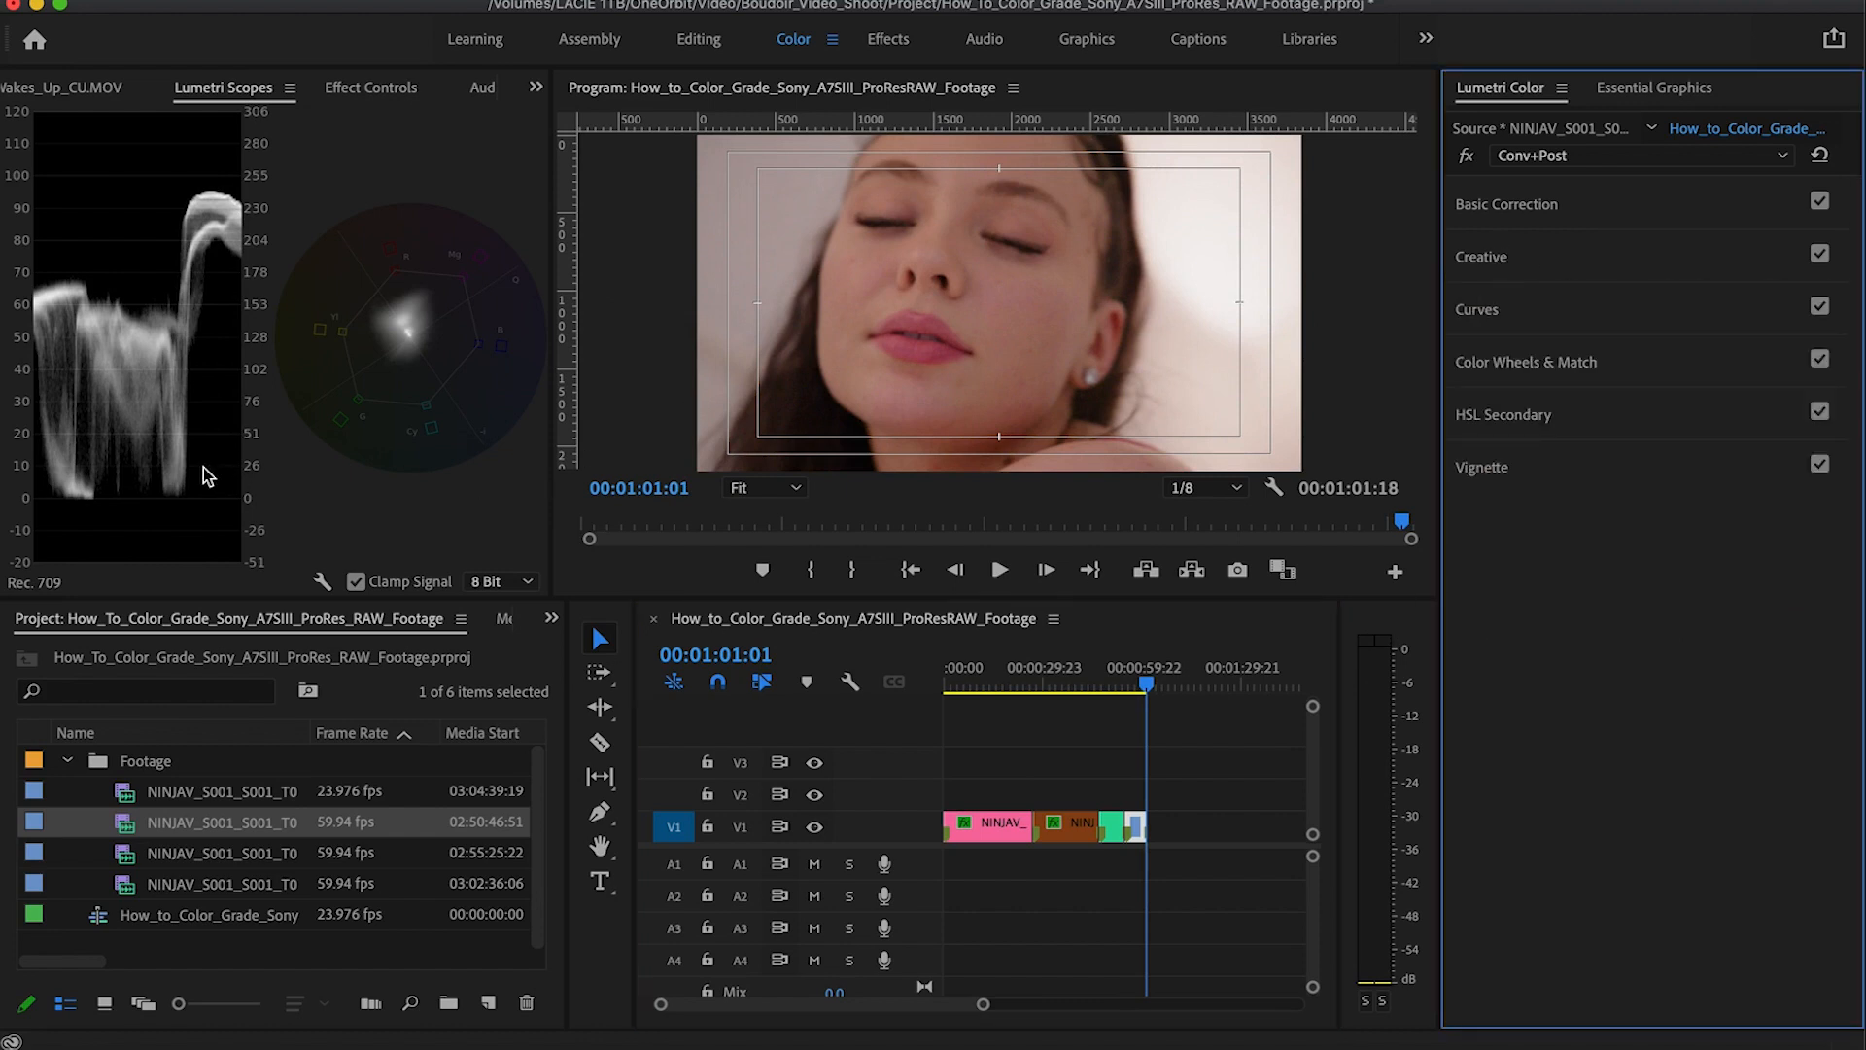
pyautogui.click(1522, 362)
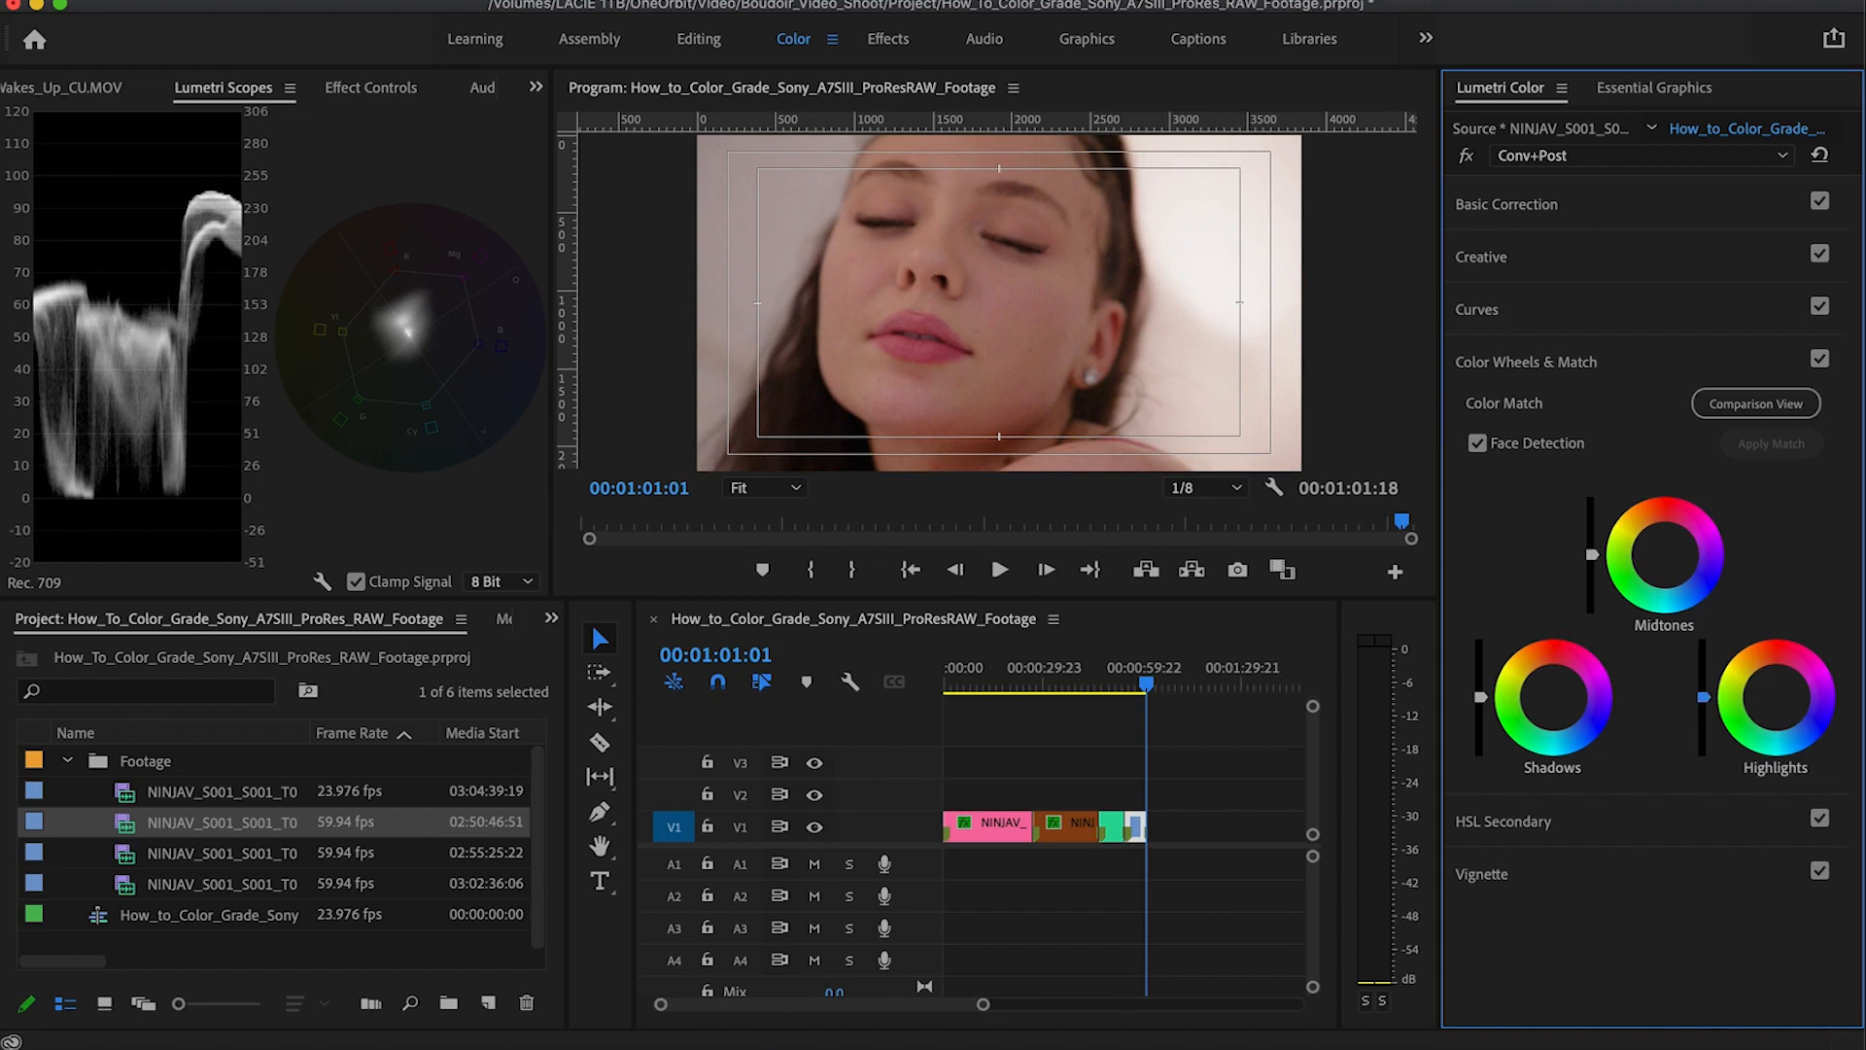
pyautogui.moveTo(1703, 697); pyautogui.dragTo(1703, 706)
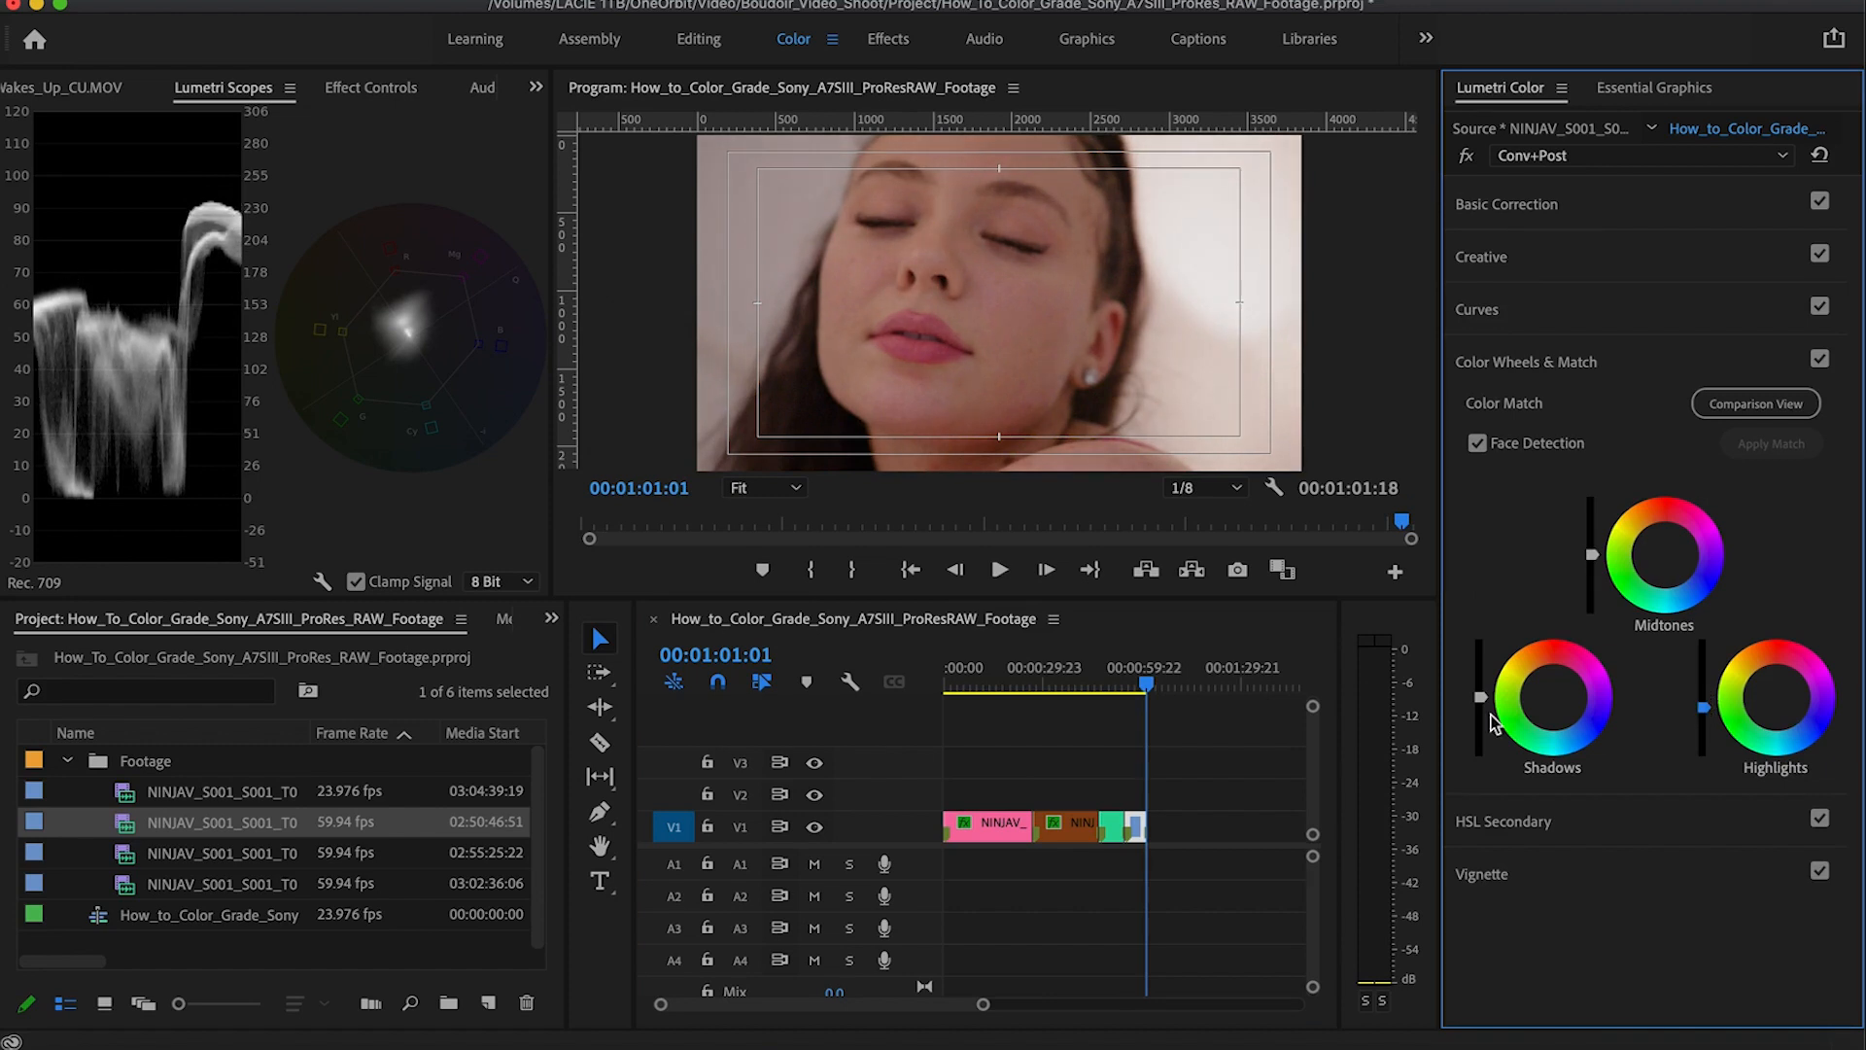
# Step: Play back the fourth clip with the reduced highlights, return near its start and show the Basic Correction settings of Conv+Post
pyautogui.moveTo(1147, 686); pyautogui.dragTo(1138, 686)
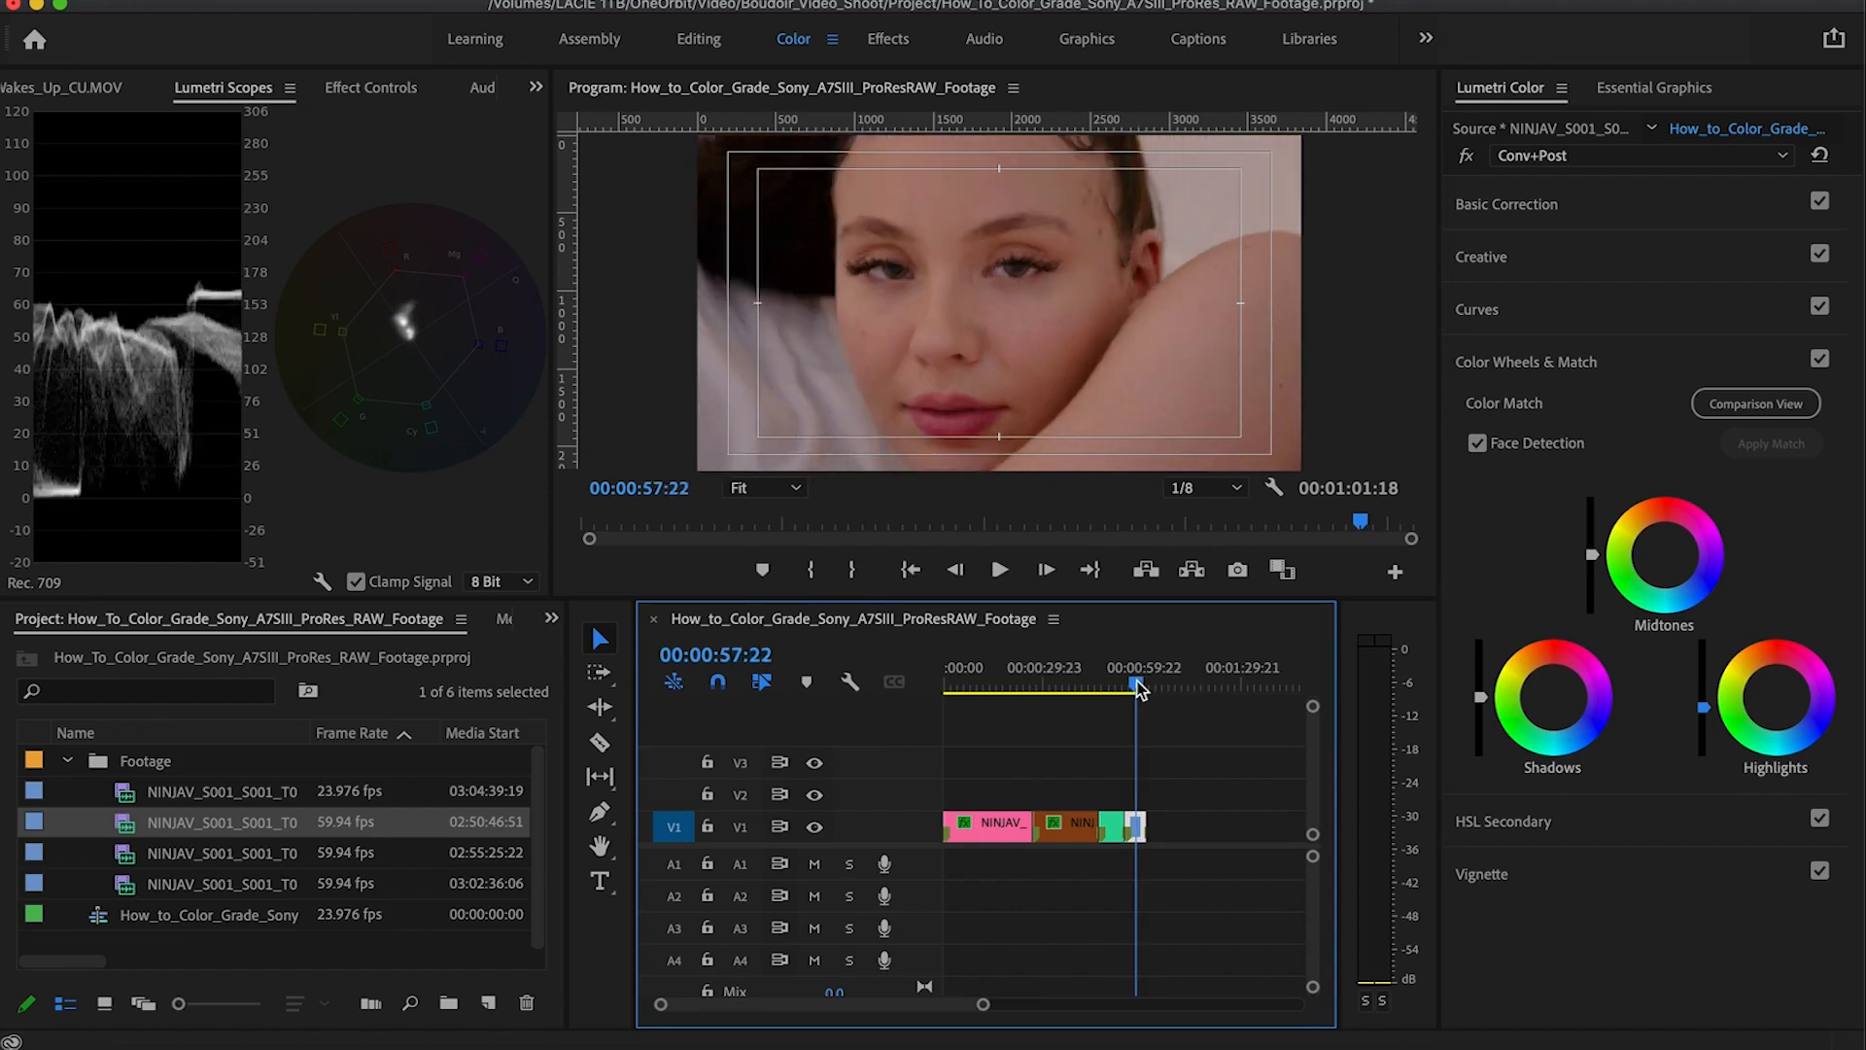
pyautogui.press('space')
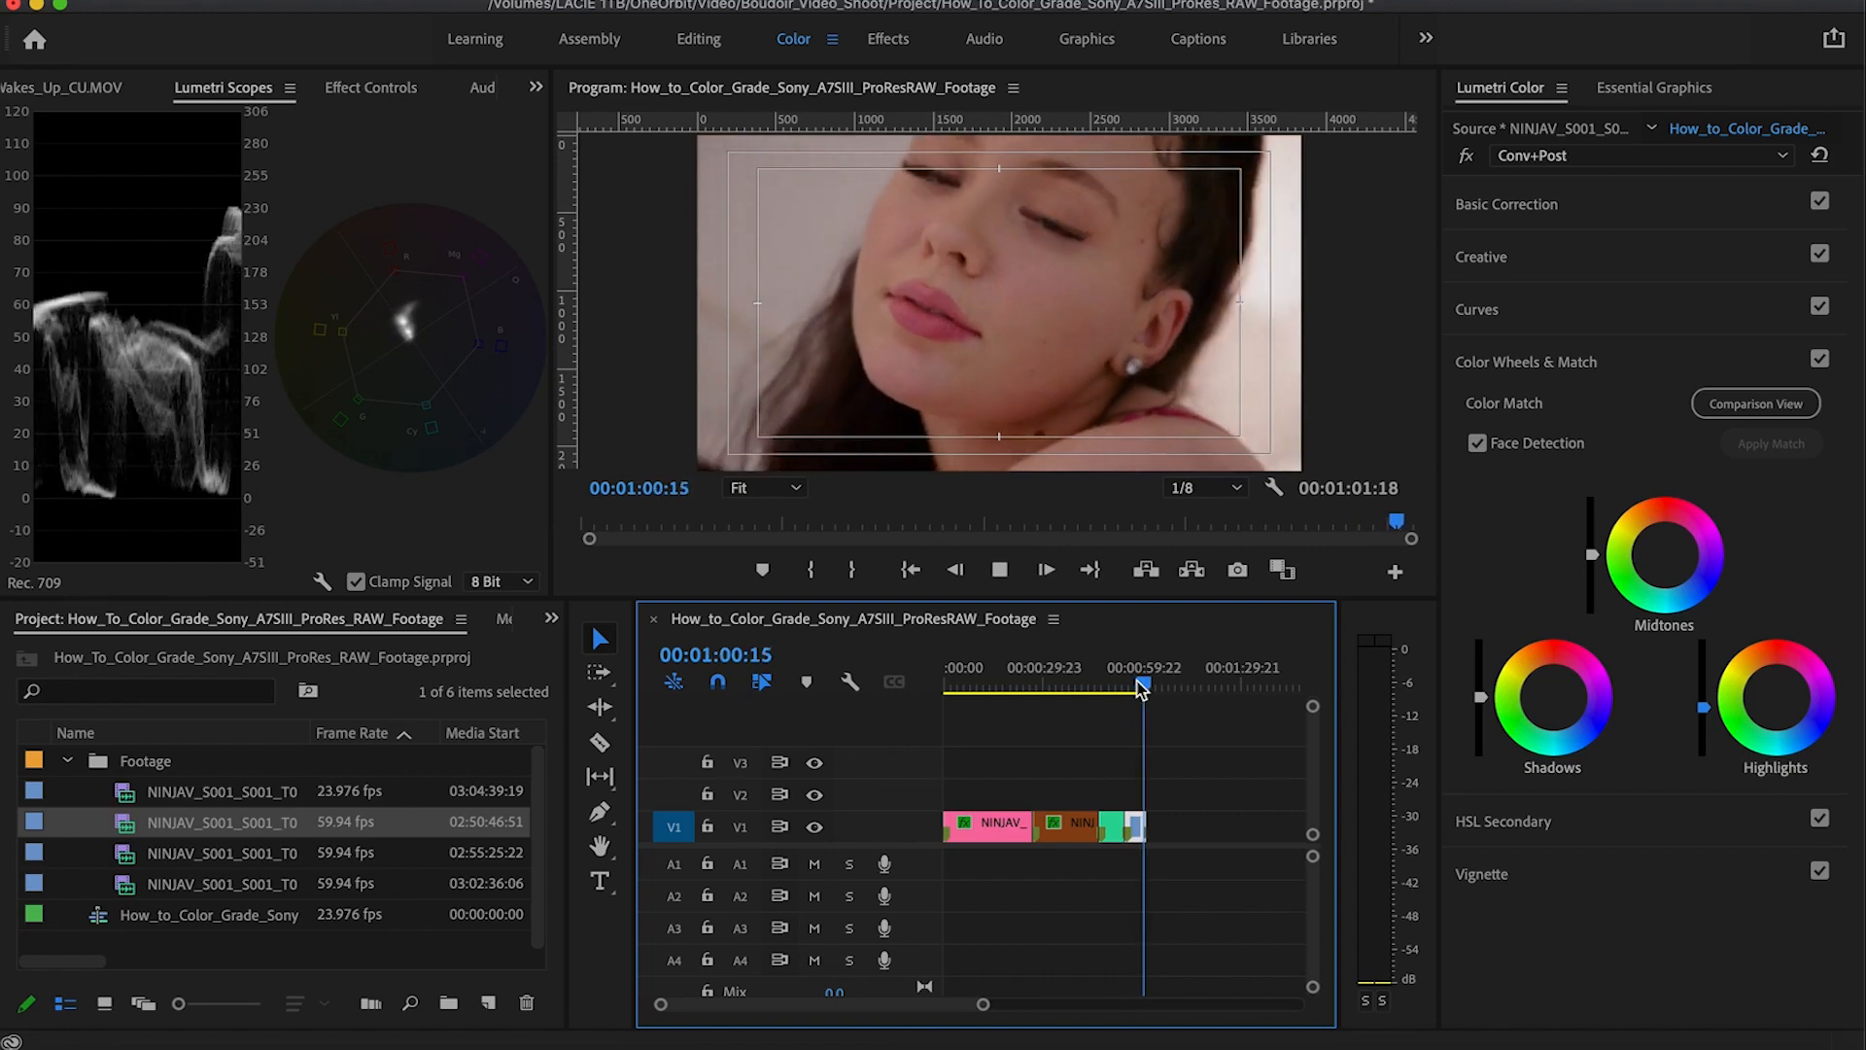
pyautogui.press('space')
pyautogui.moveTo(1142, 688); pyautogui.dragTo(1137, 688)
pyautogui.click(1525, 206)
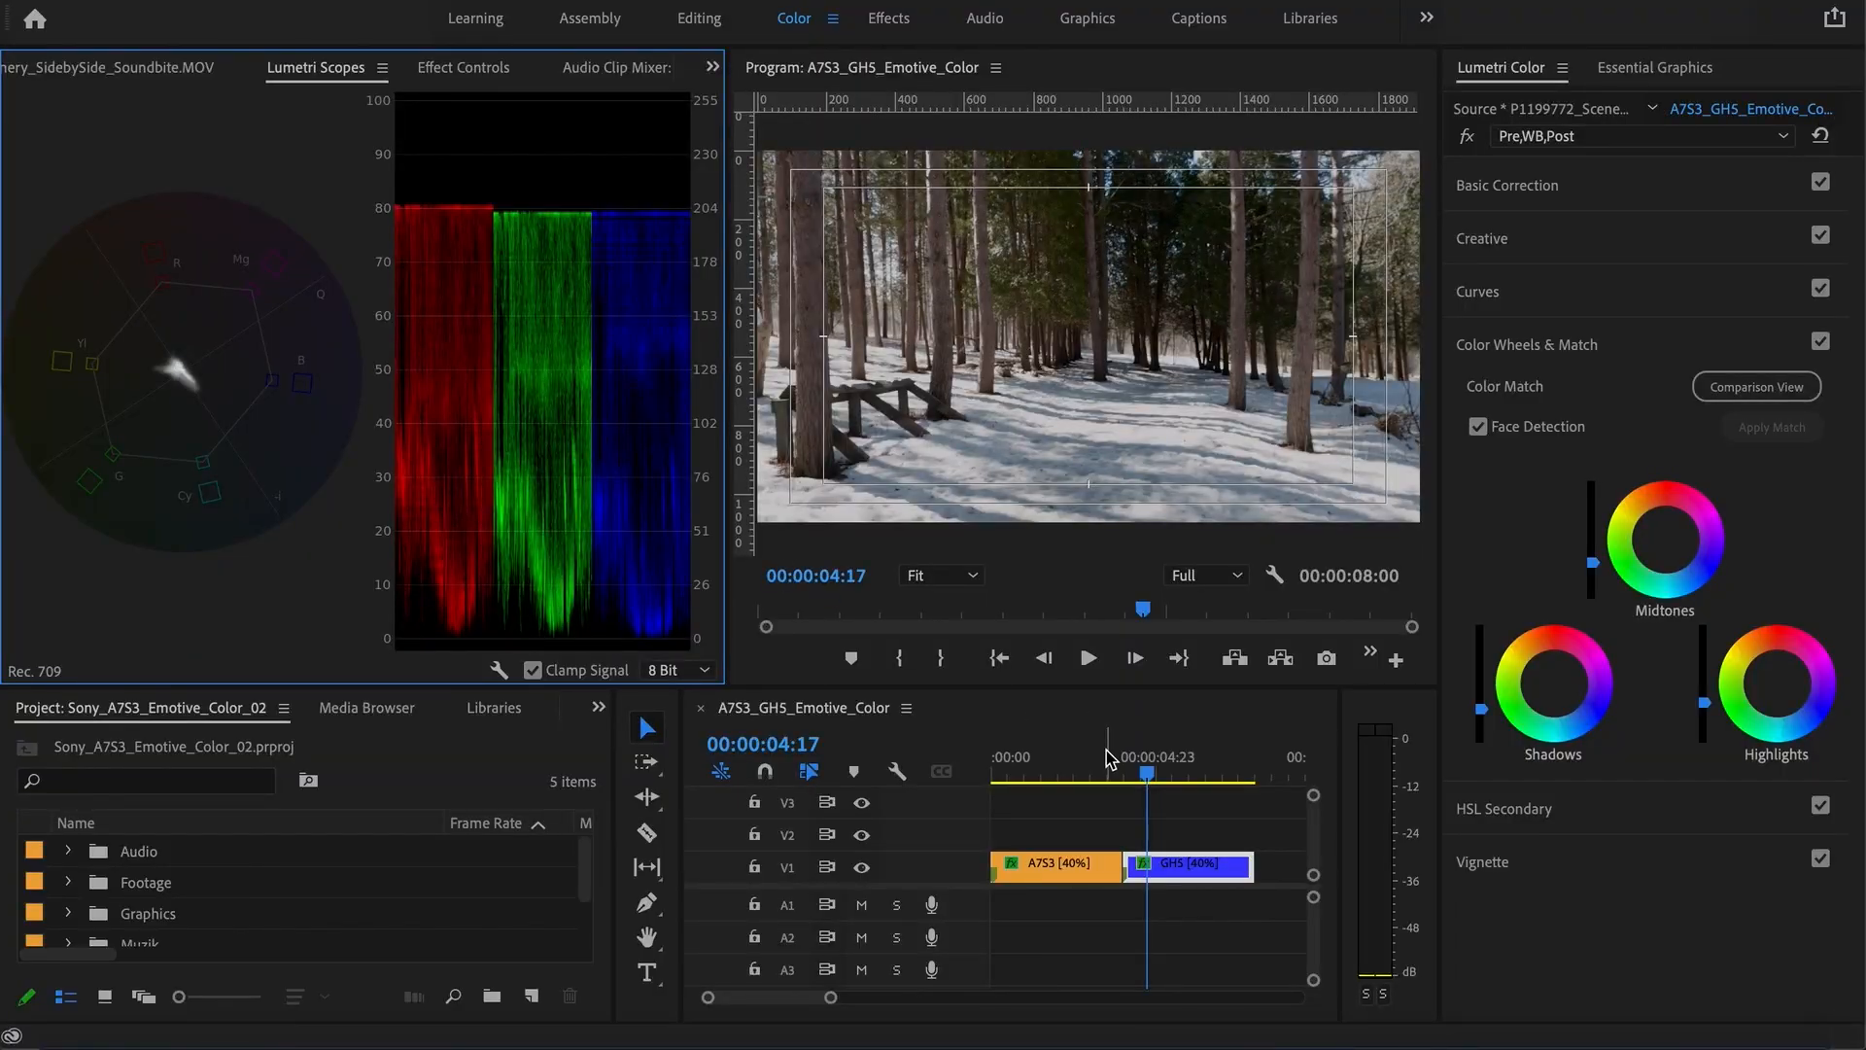
# Step: Compare the A7S3 and GH5 clips in the A7S3_GH5_Emotive_Color sequence by jumping the playhead back and forth between them
pyautogui.click(1097, 777)
pyautogui.click(1143, 775)
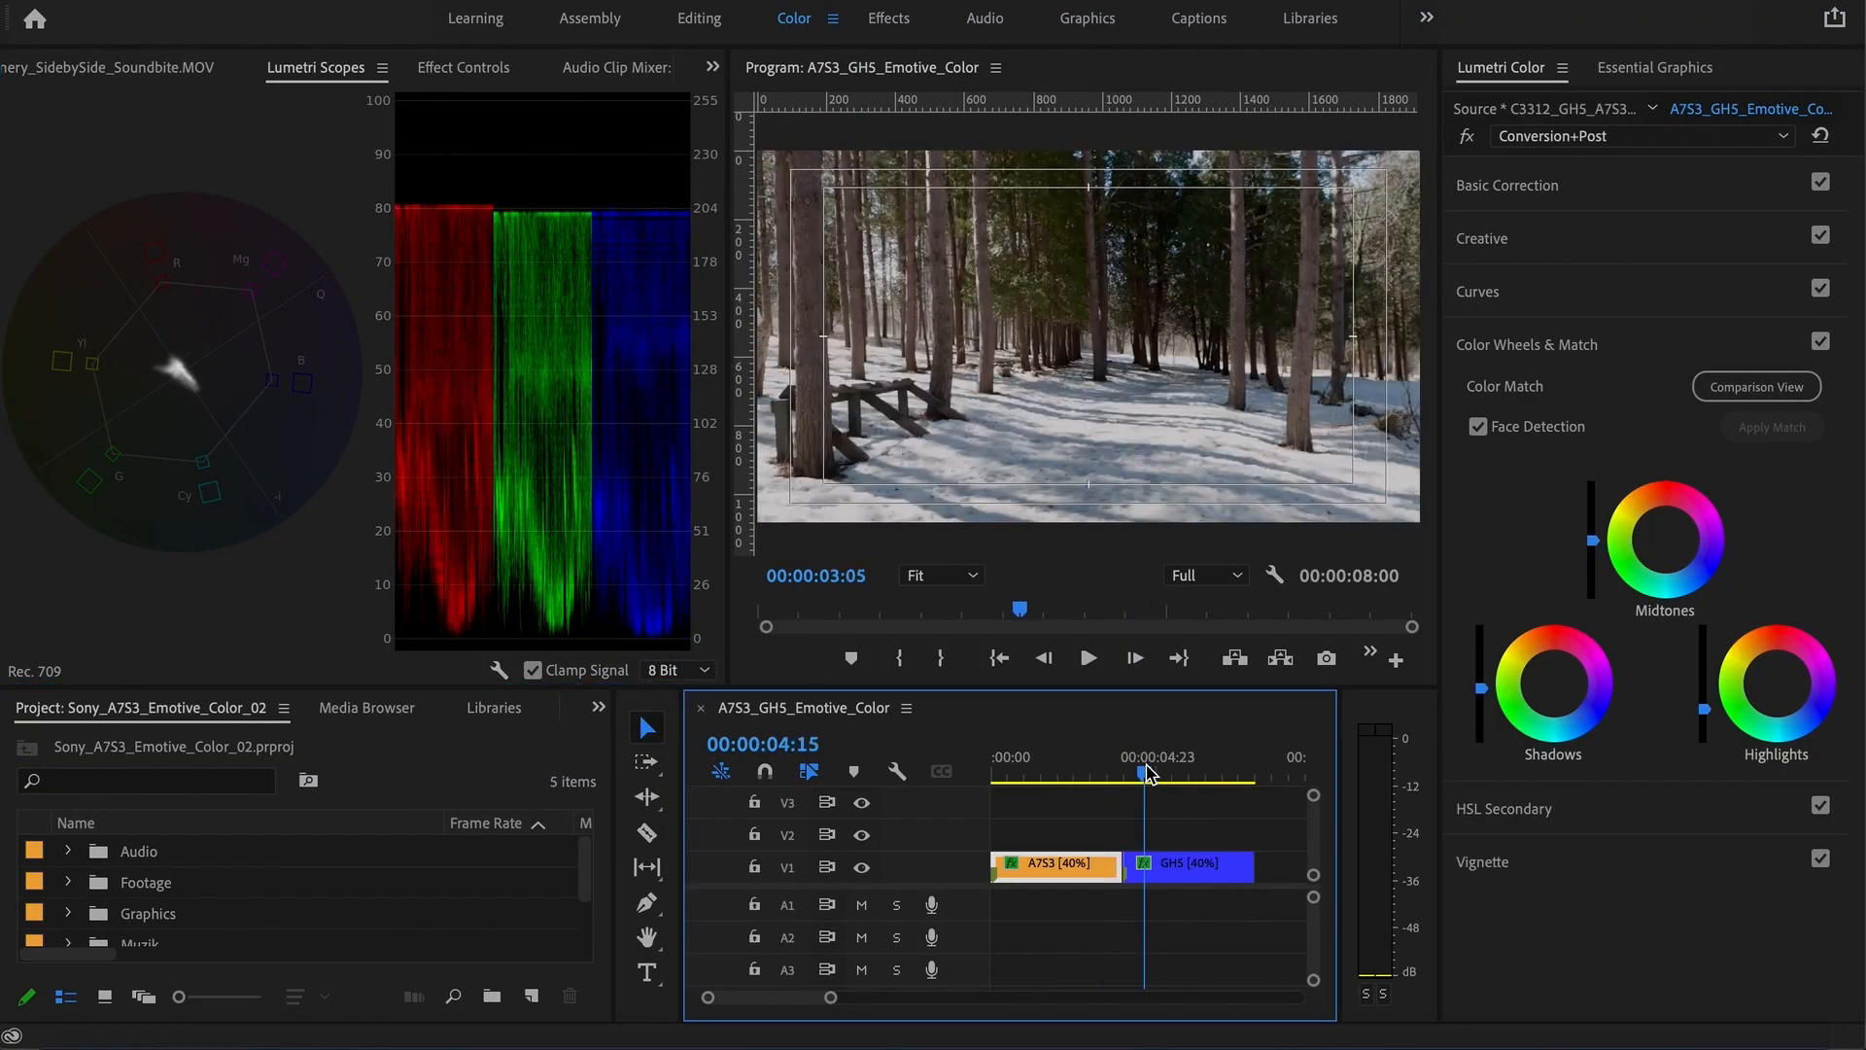
pyautogui.click(1101, 772)
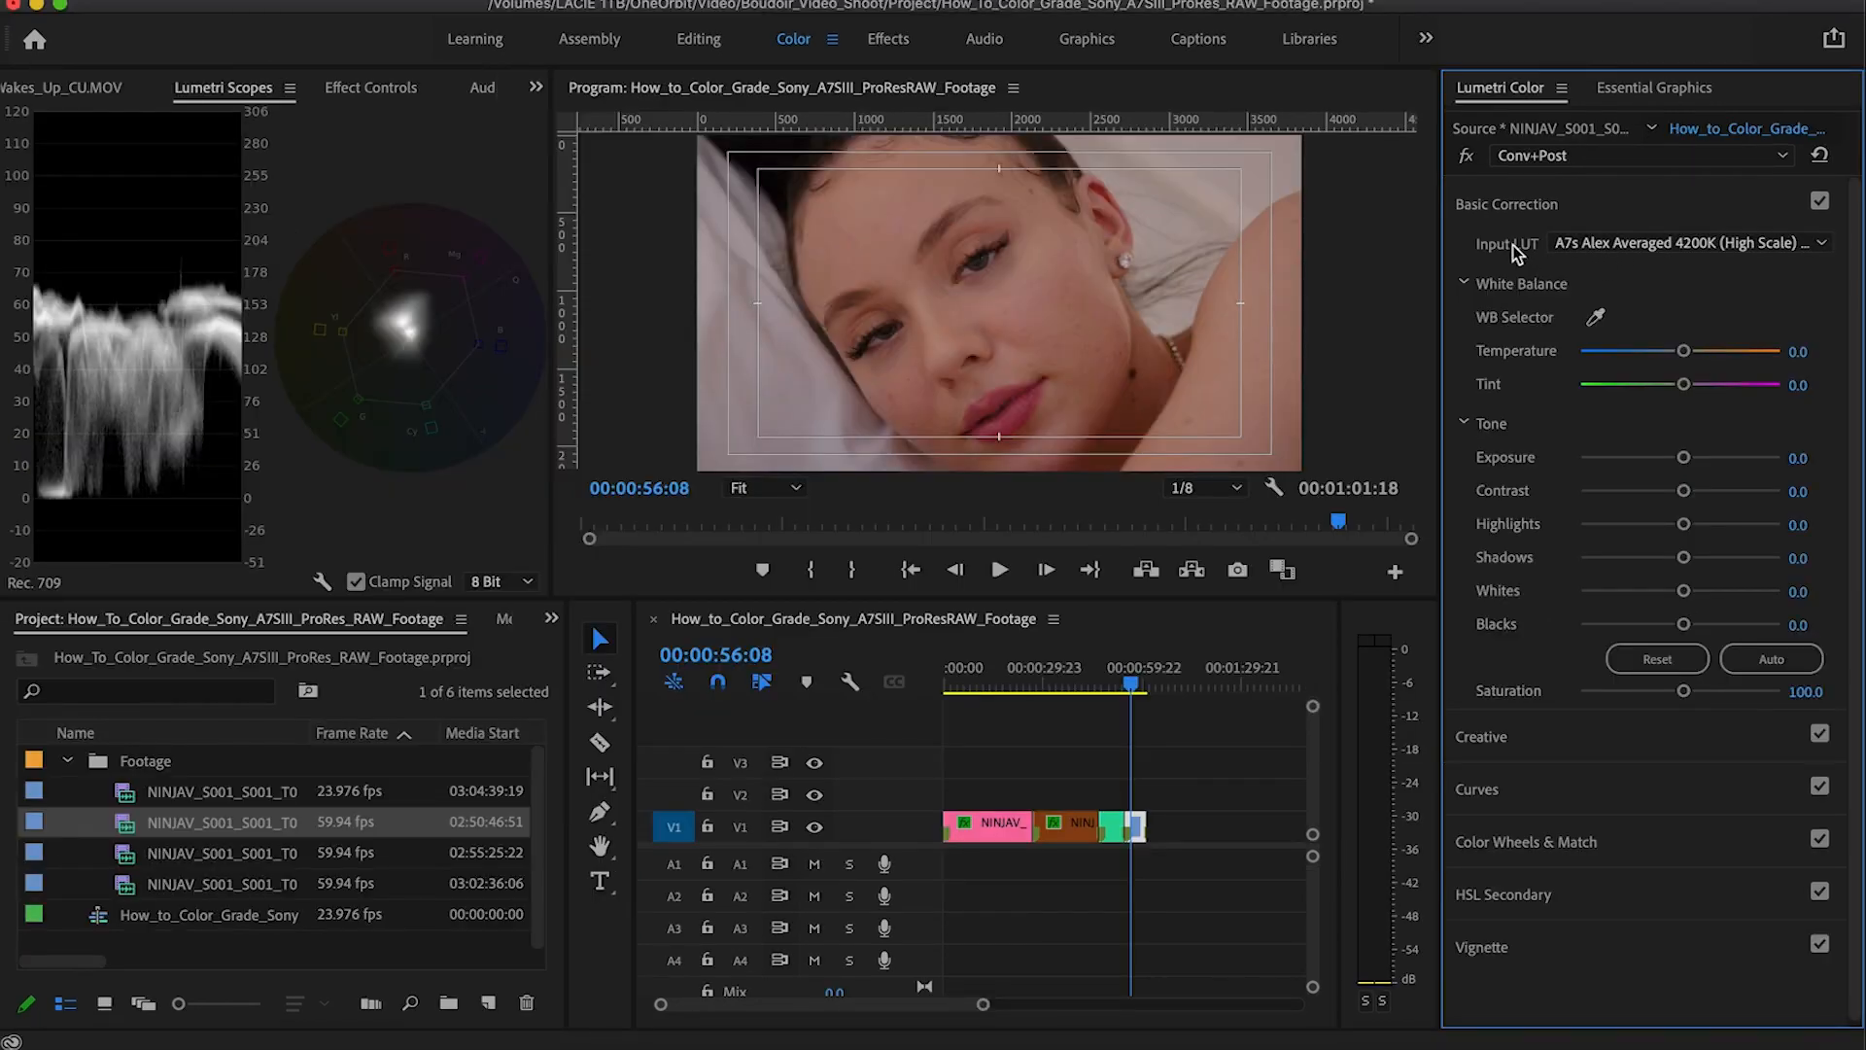
# Step: Collapse the Basic Correction settings and show the fourth clip's Effect Controls with its Pre+WB and Conv+Post Lumetri effects
pyautogui.click(1500, 206)
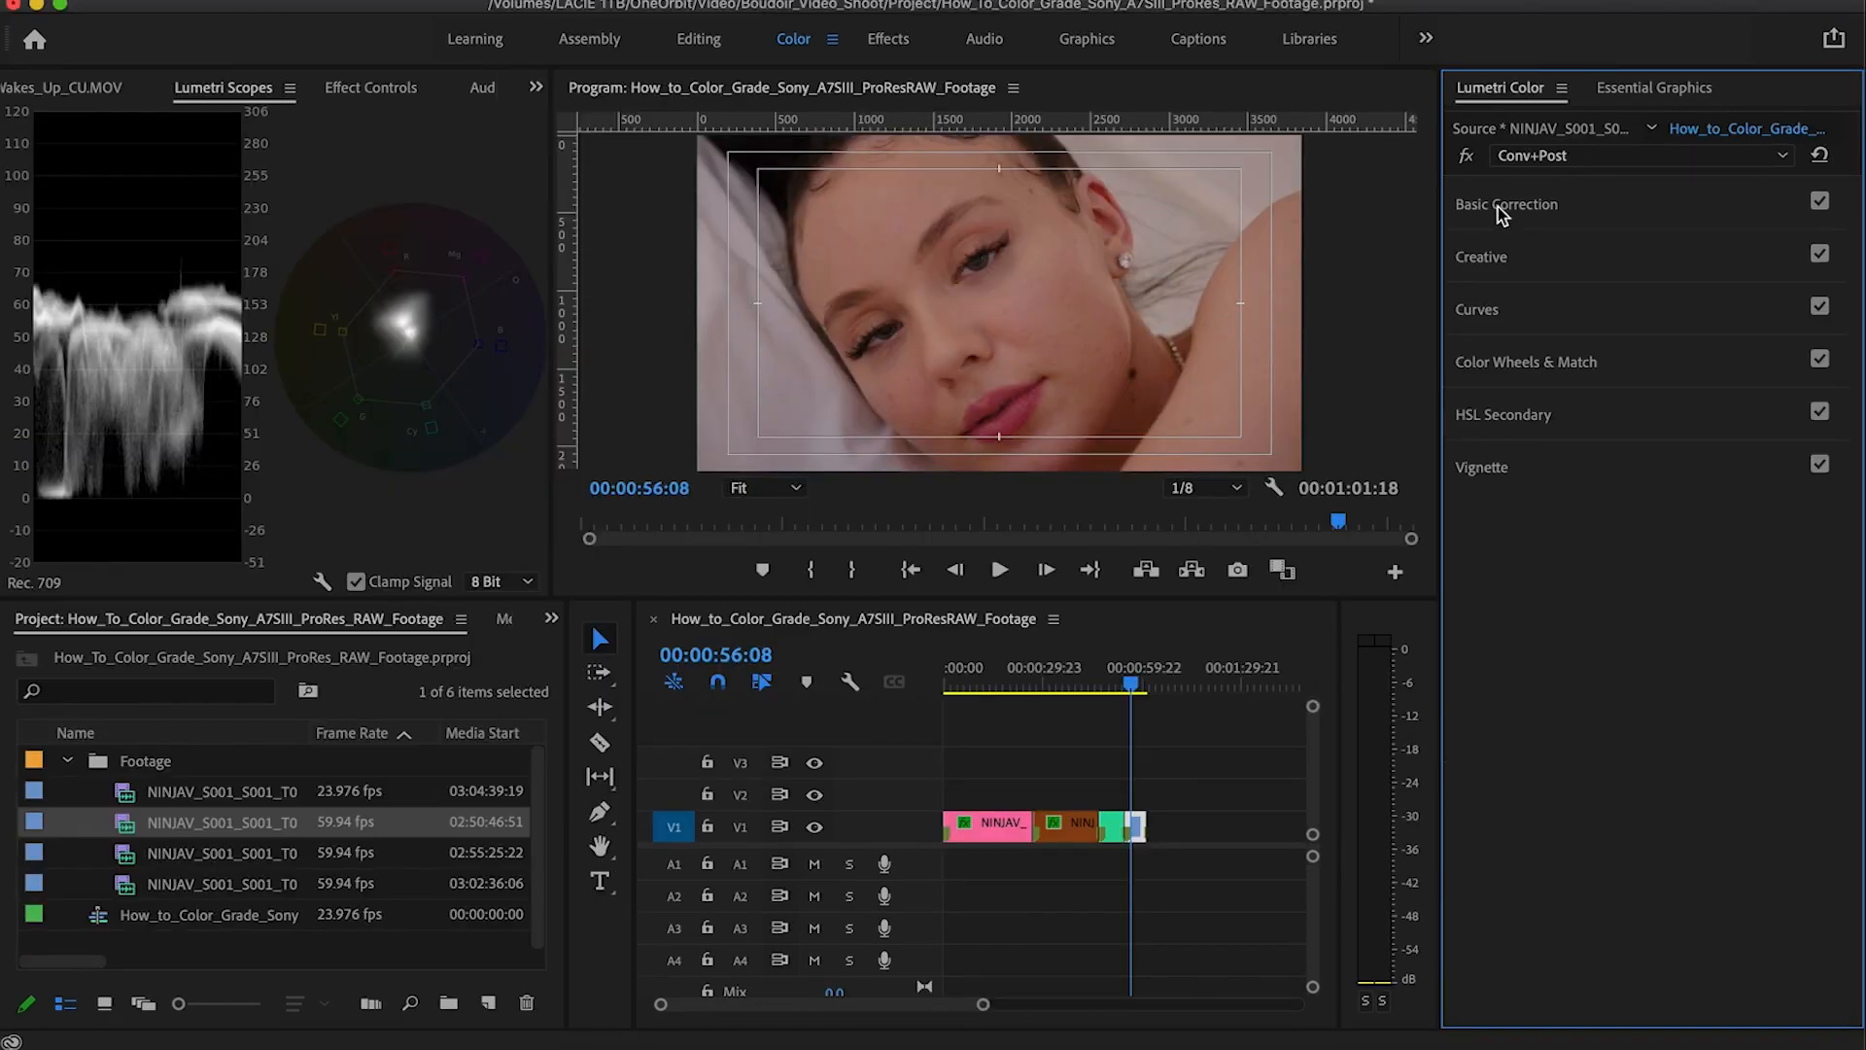
pyautogui.click(383, 90)
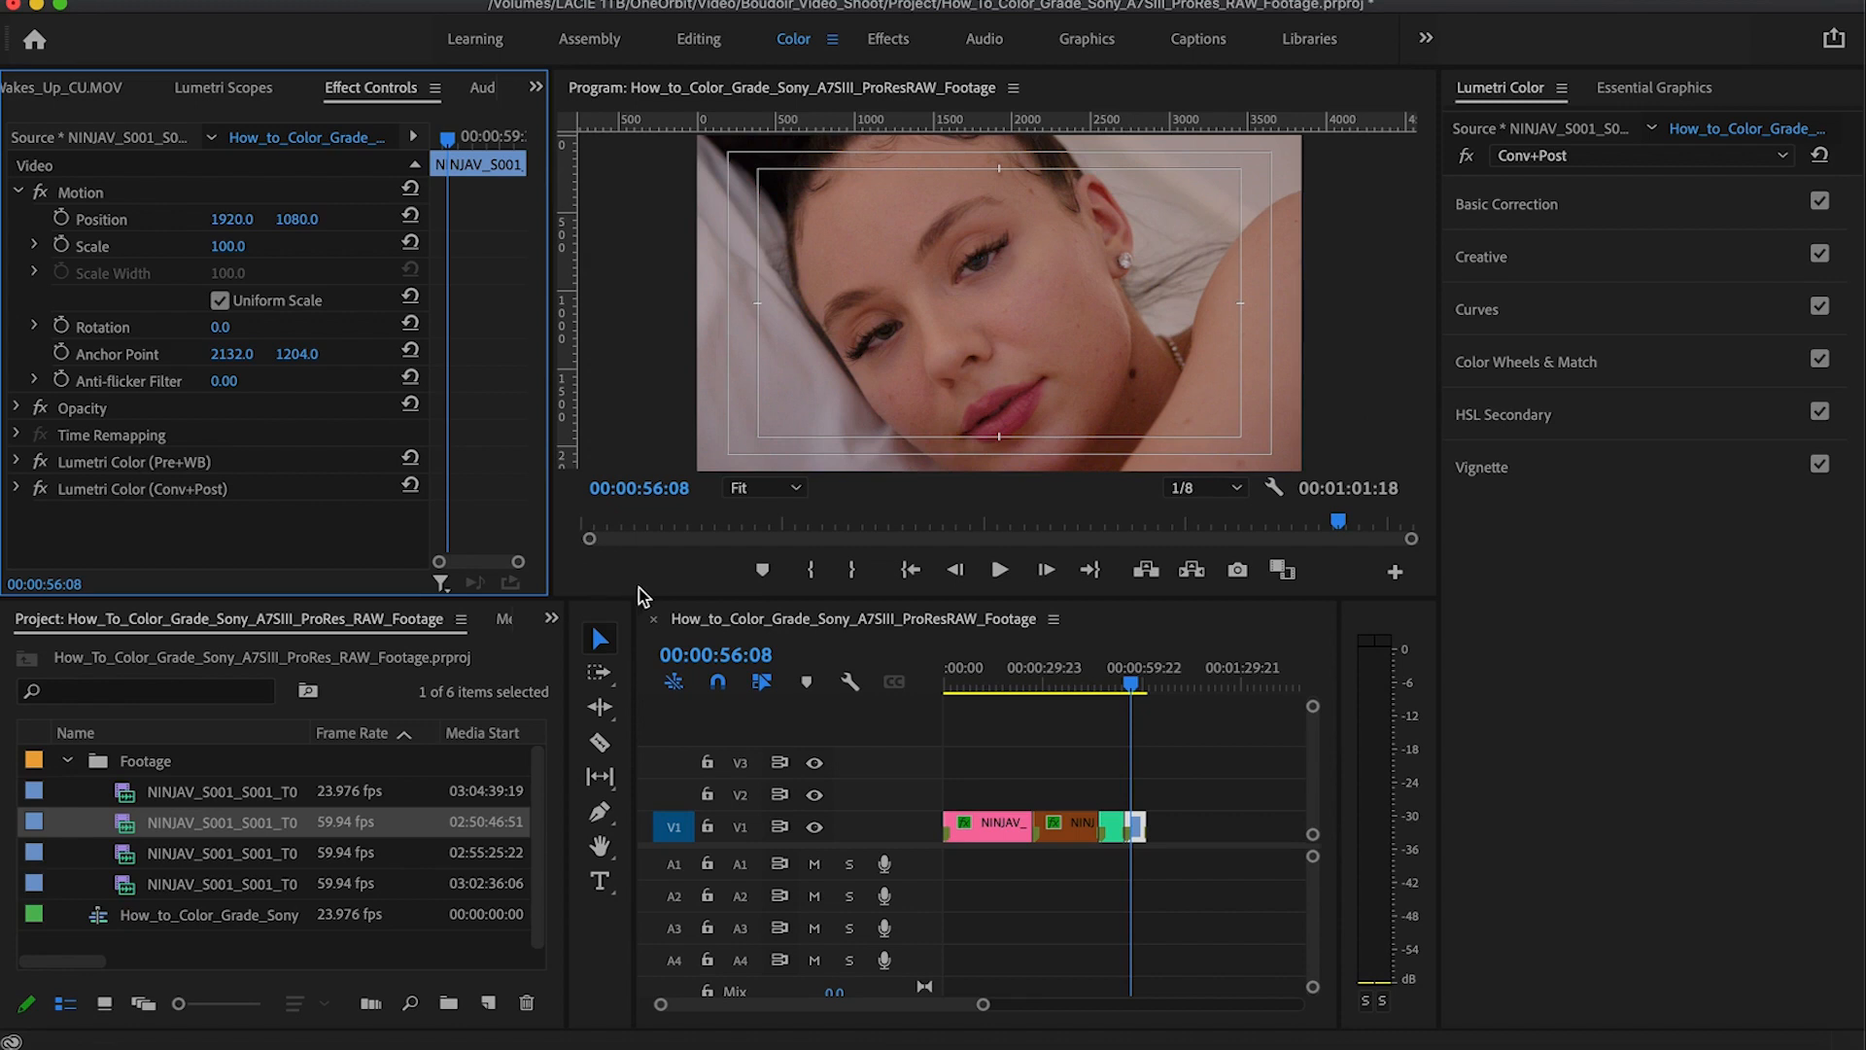
# Step: Switch to the web browser, view the Emotive Color purchase page and bring up the OneOrbit YouTube channel page
pyautogui.click(365, 1032)
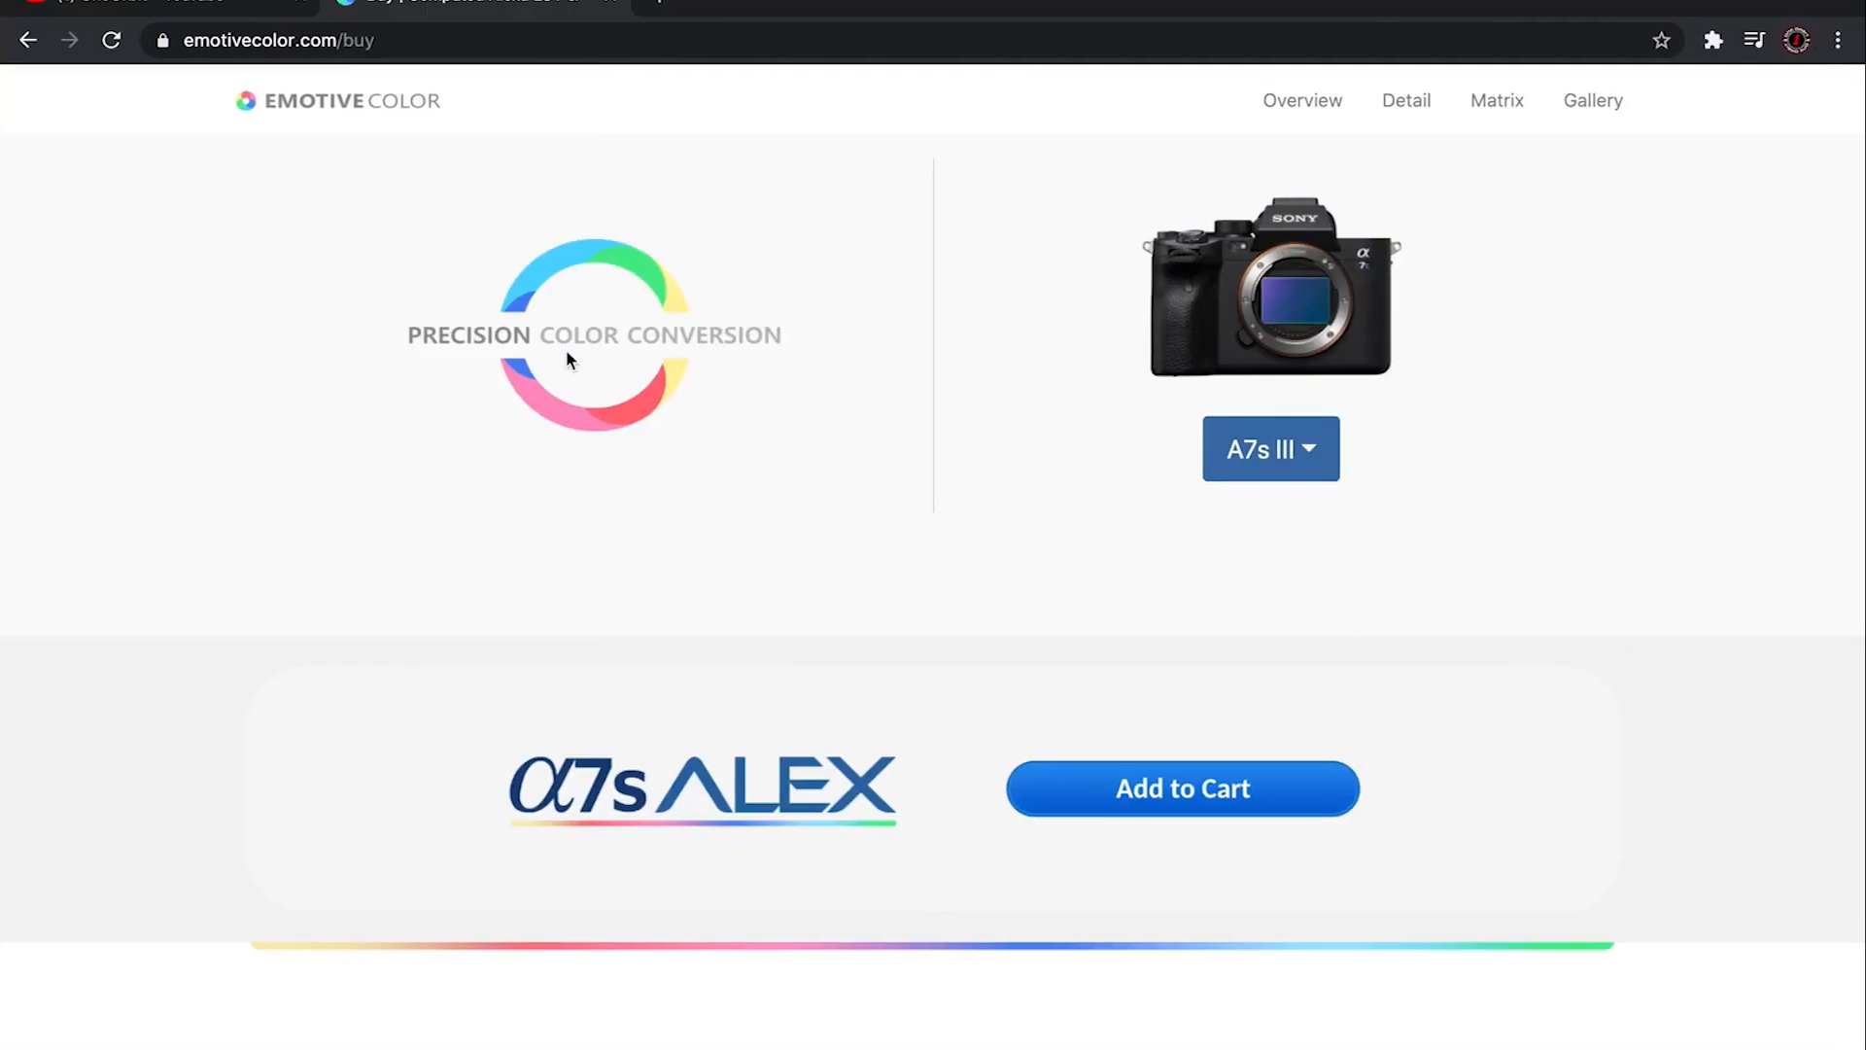
pyautogui.click(196, 20)
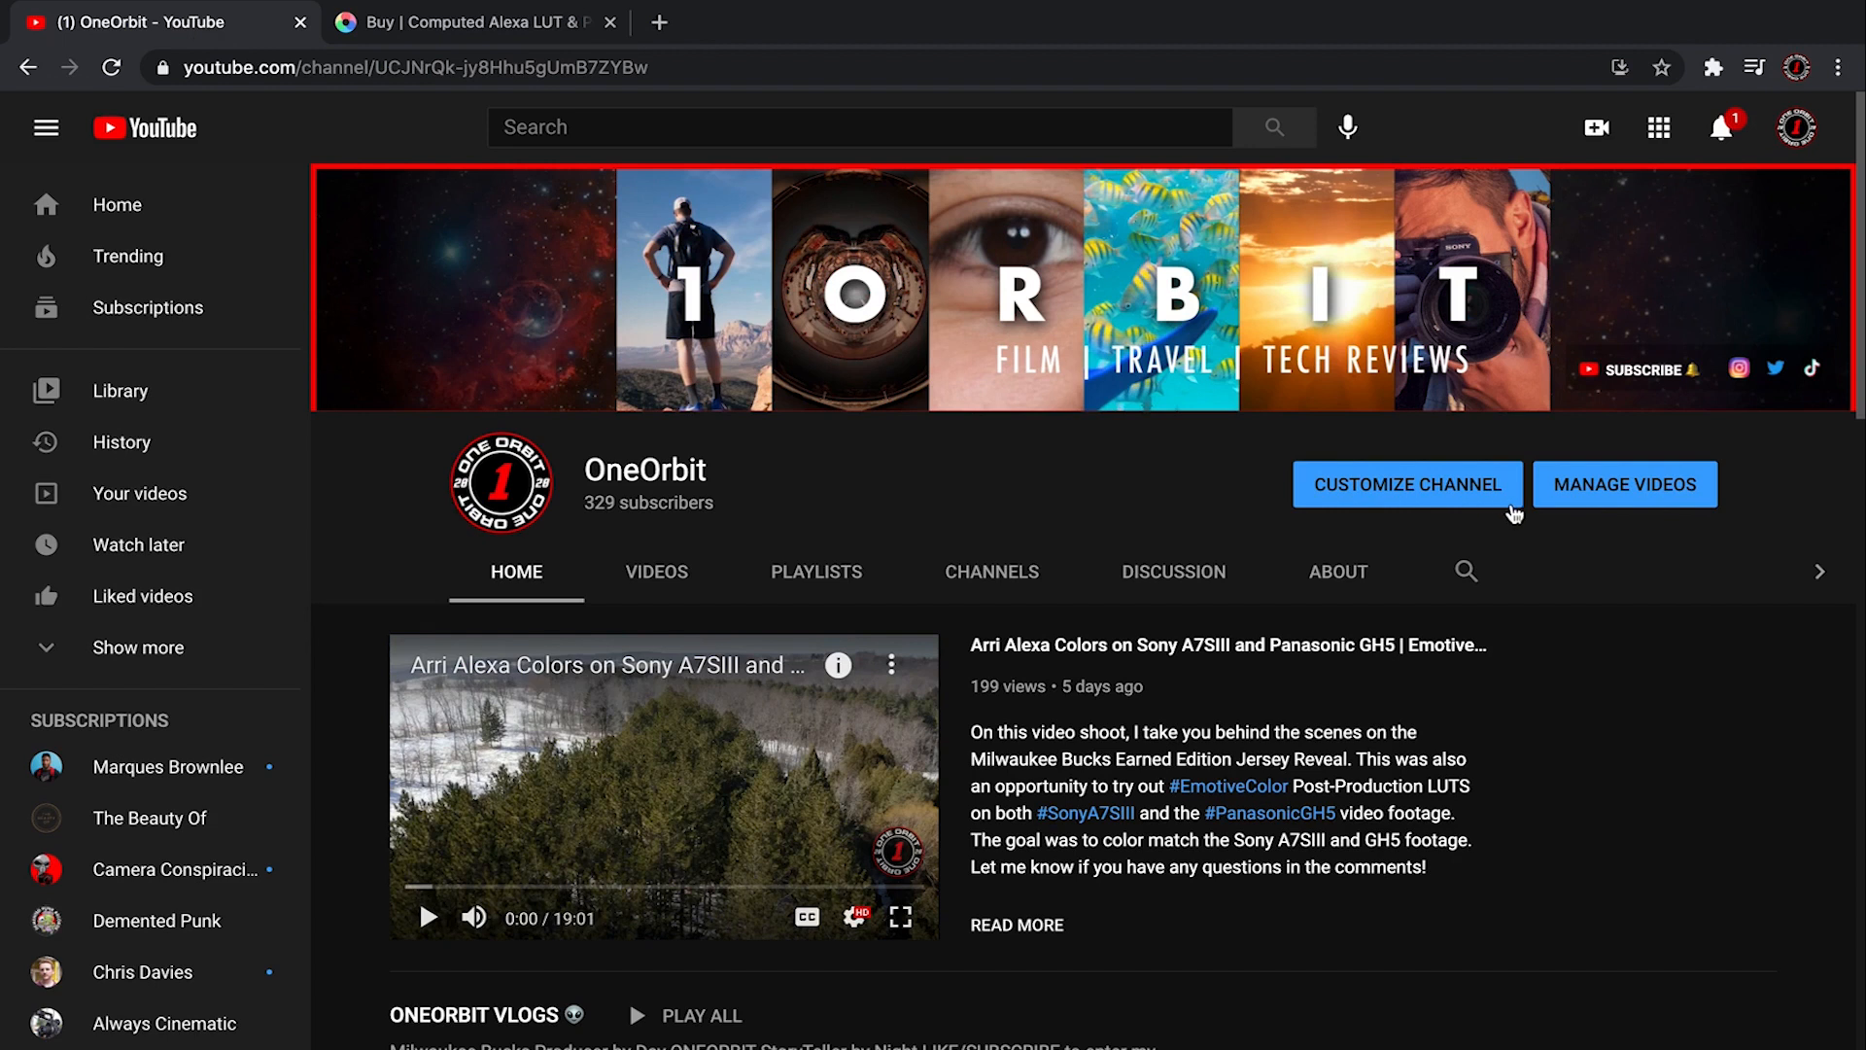